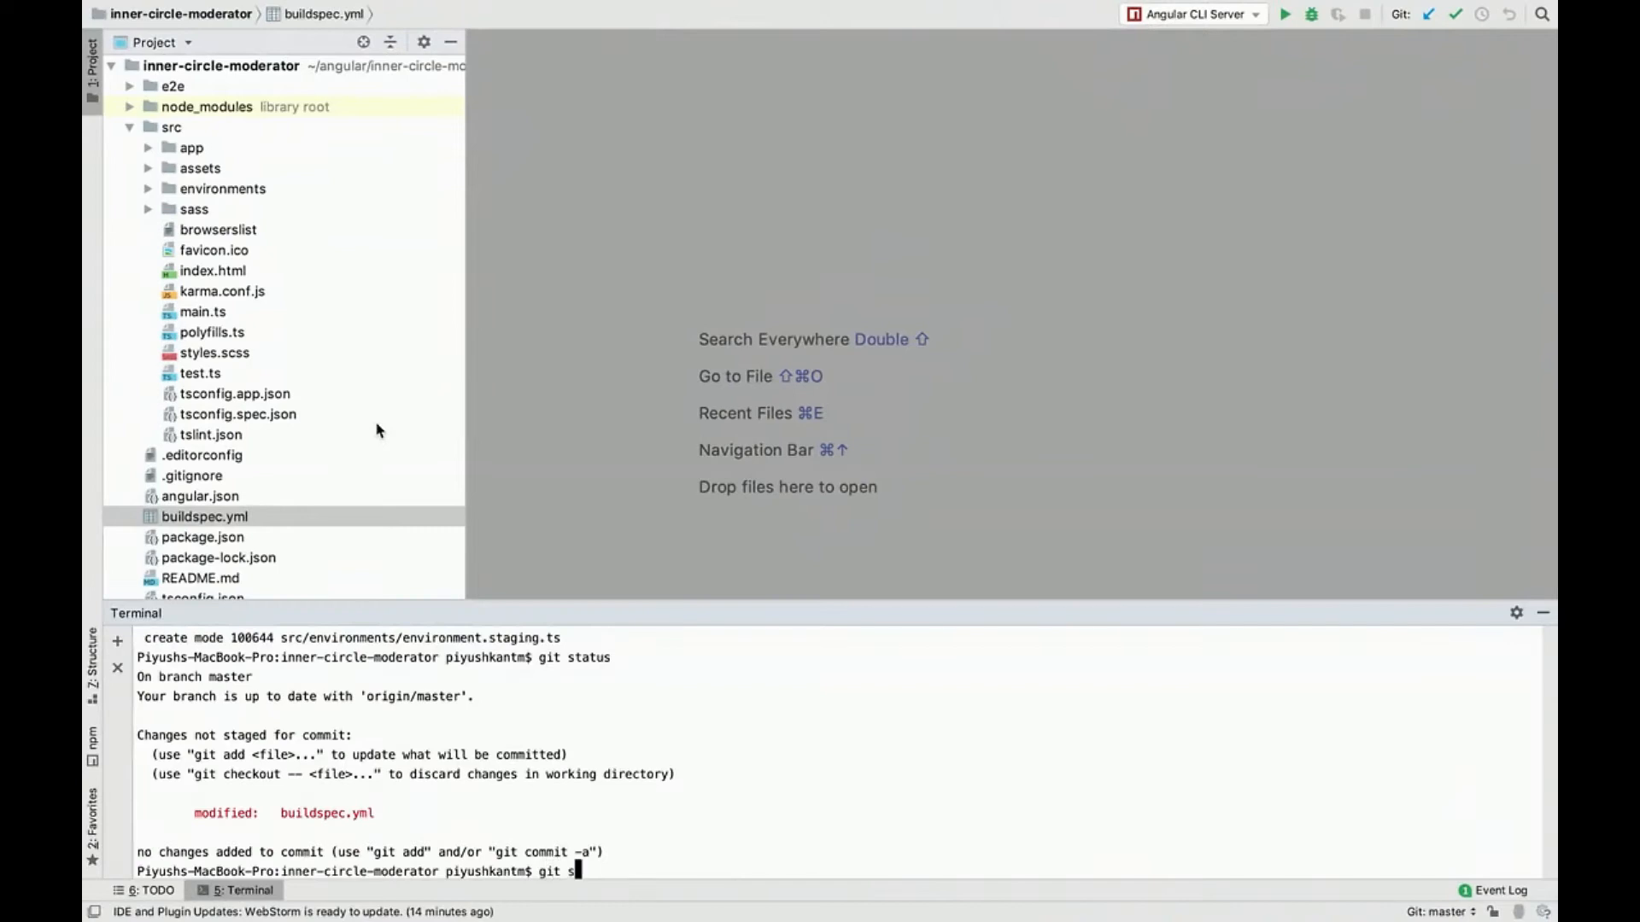
Step: Check the Git status of the inner-circle-moderator project in the terminal
key("Return")
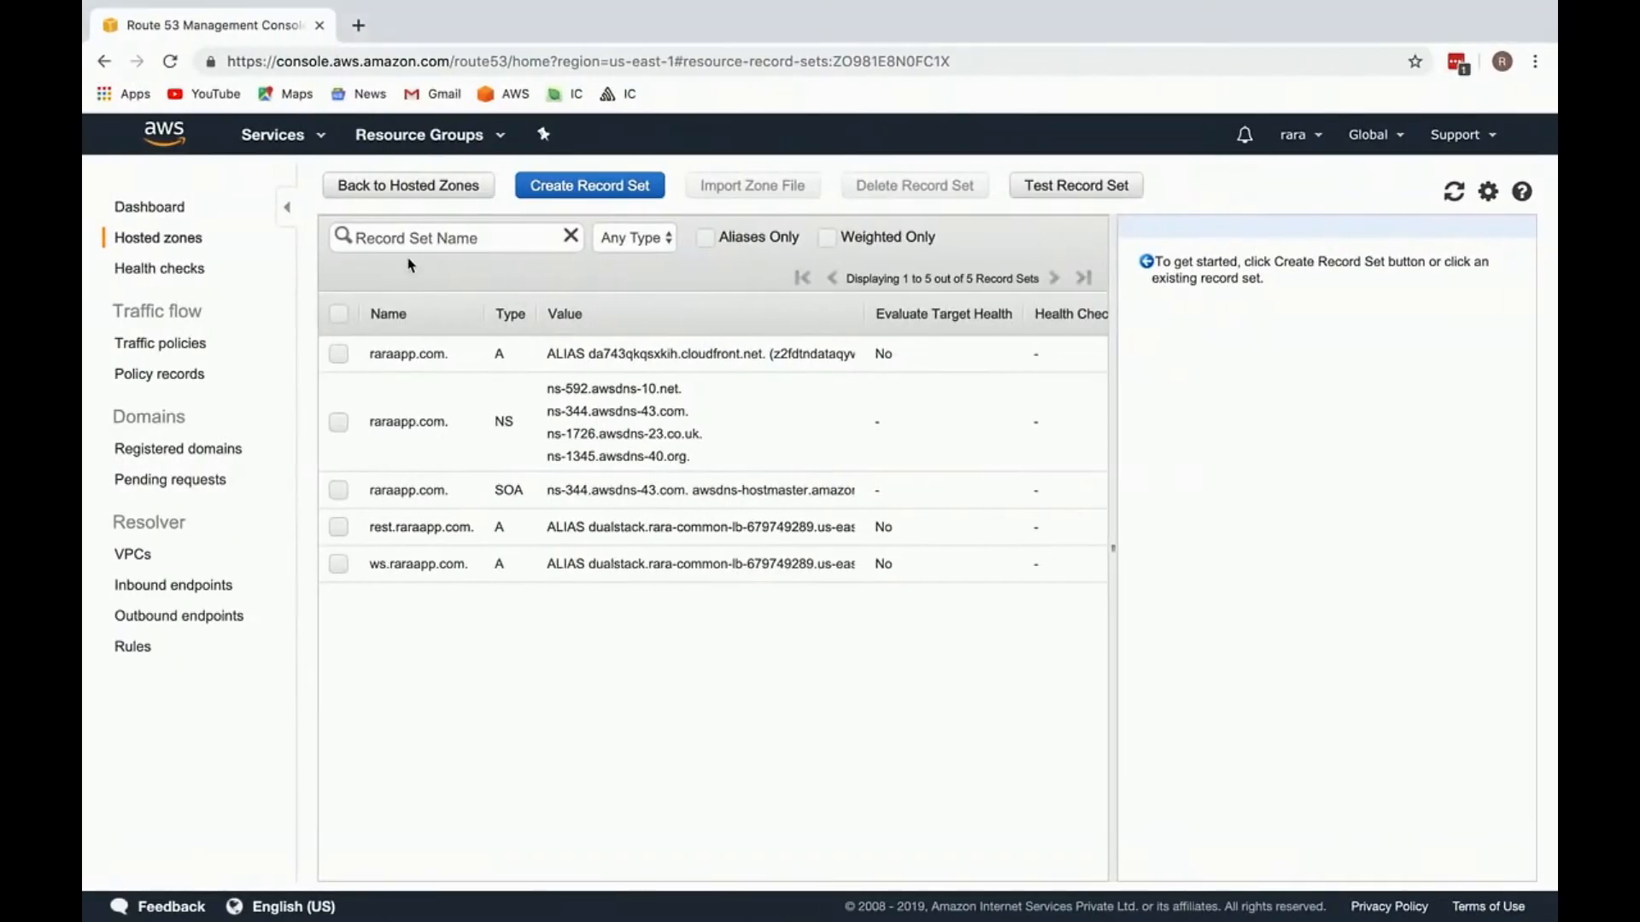
Step: Switch to the AWS console in the browser and open the CodeCommit service in a new tab
left_click(273, 134)
type("s")
type("c")
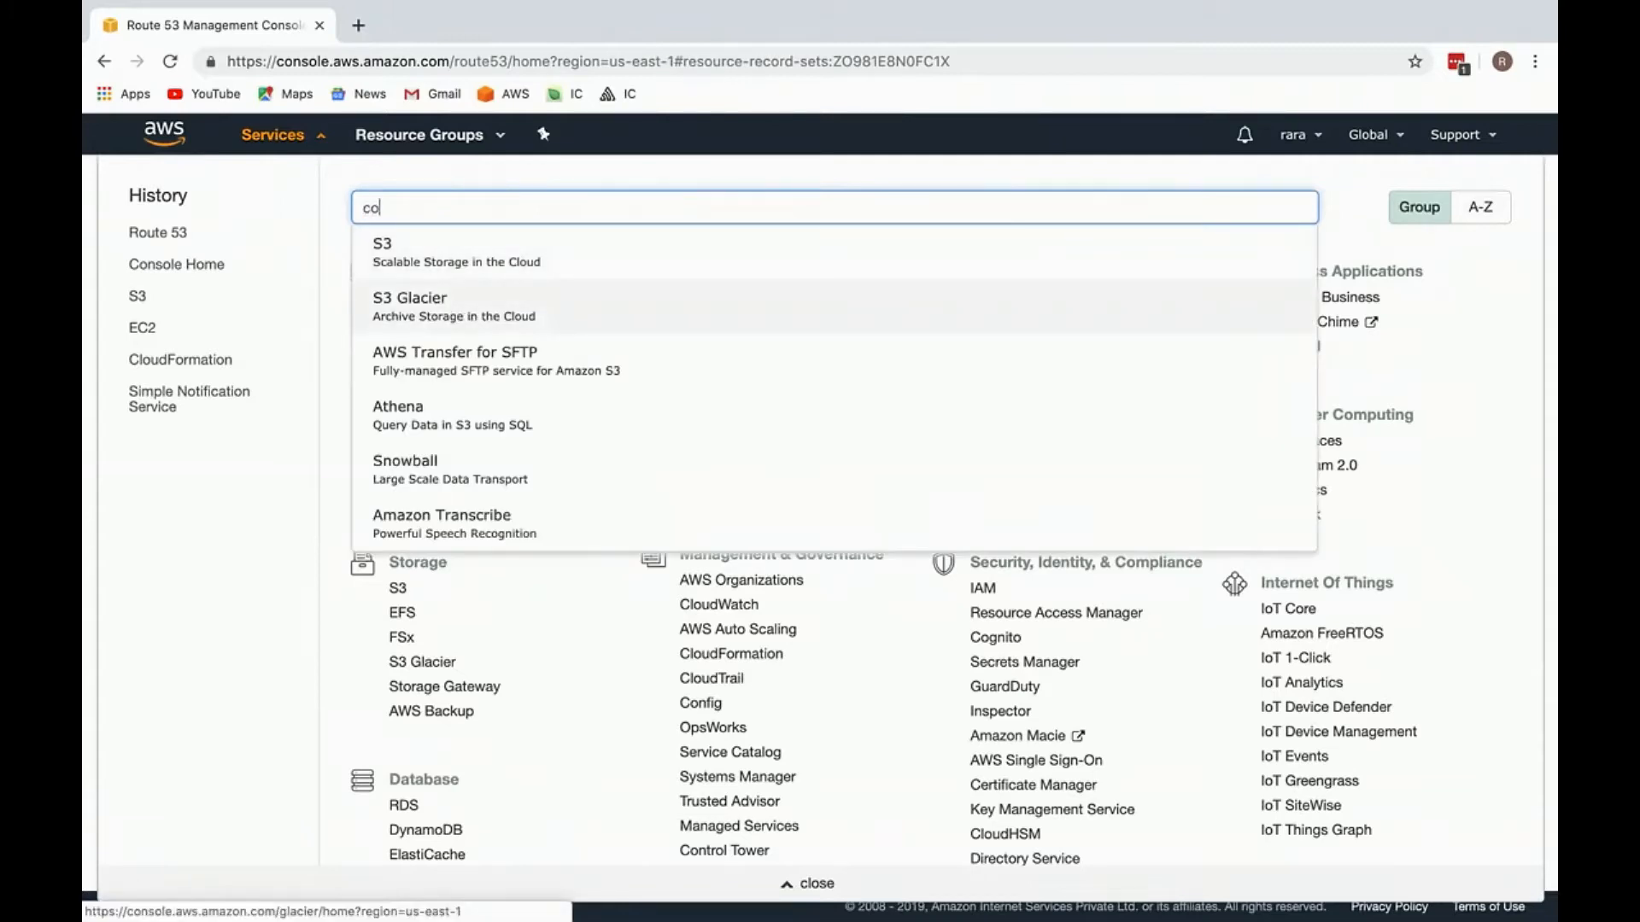
type("o")
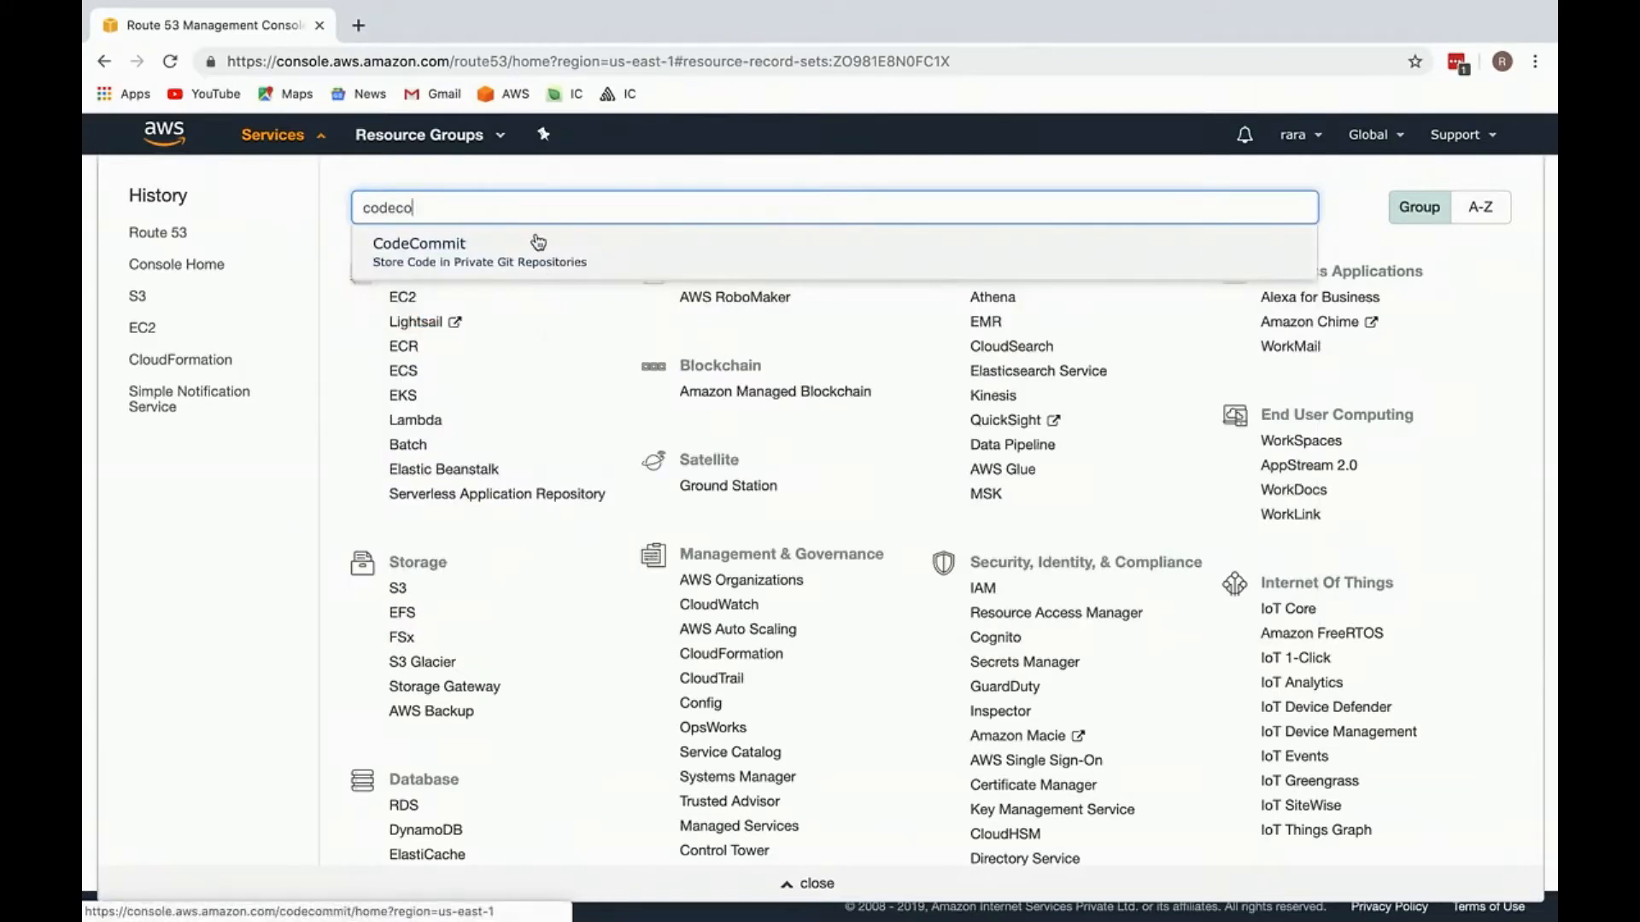
left_click(541, 249, "super")
Step: Find the CodePipeline service and open it in its own browser tab
type("code")
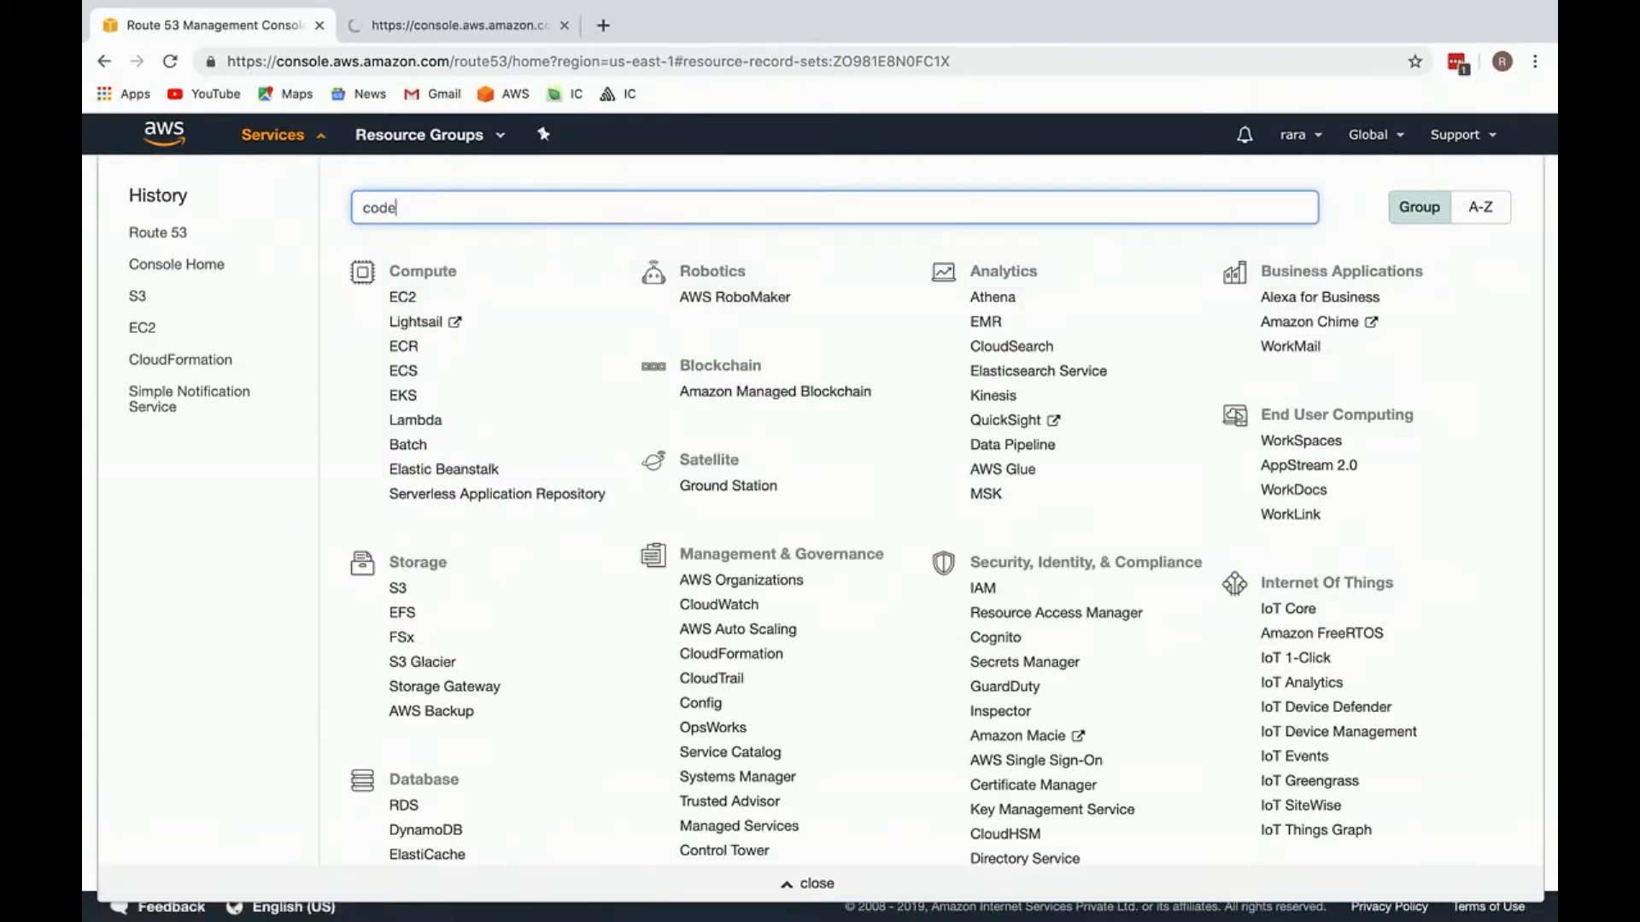
type("pu")
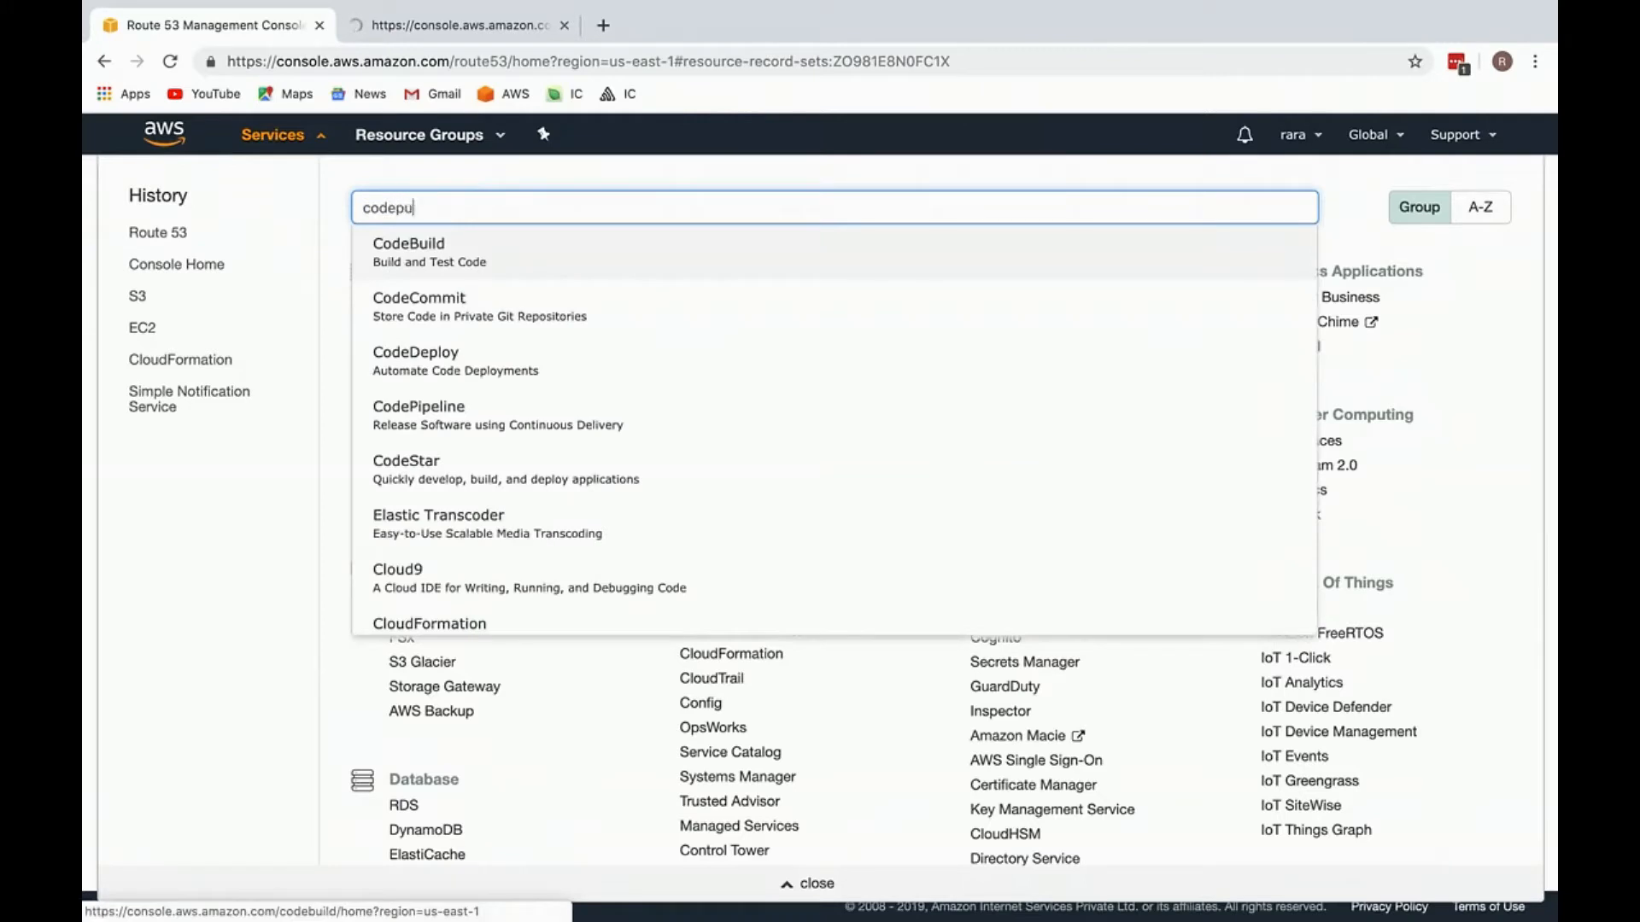
key("BackSpace")
type("i")
left_click(769, 249, "super")
Step: Open the CodeBuild service in a separate browser tab and switch to its build projects page
type("code")
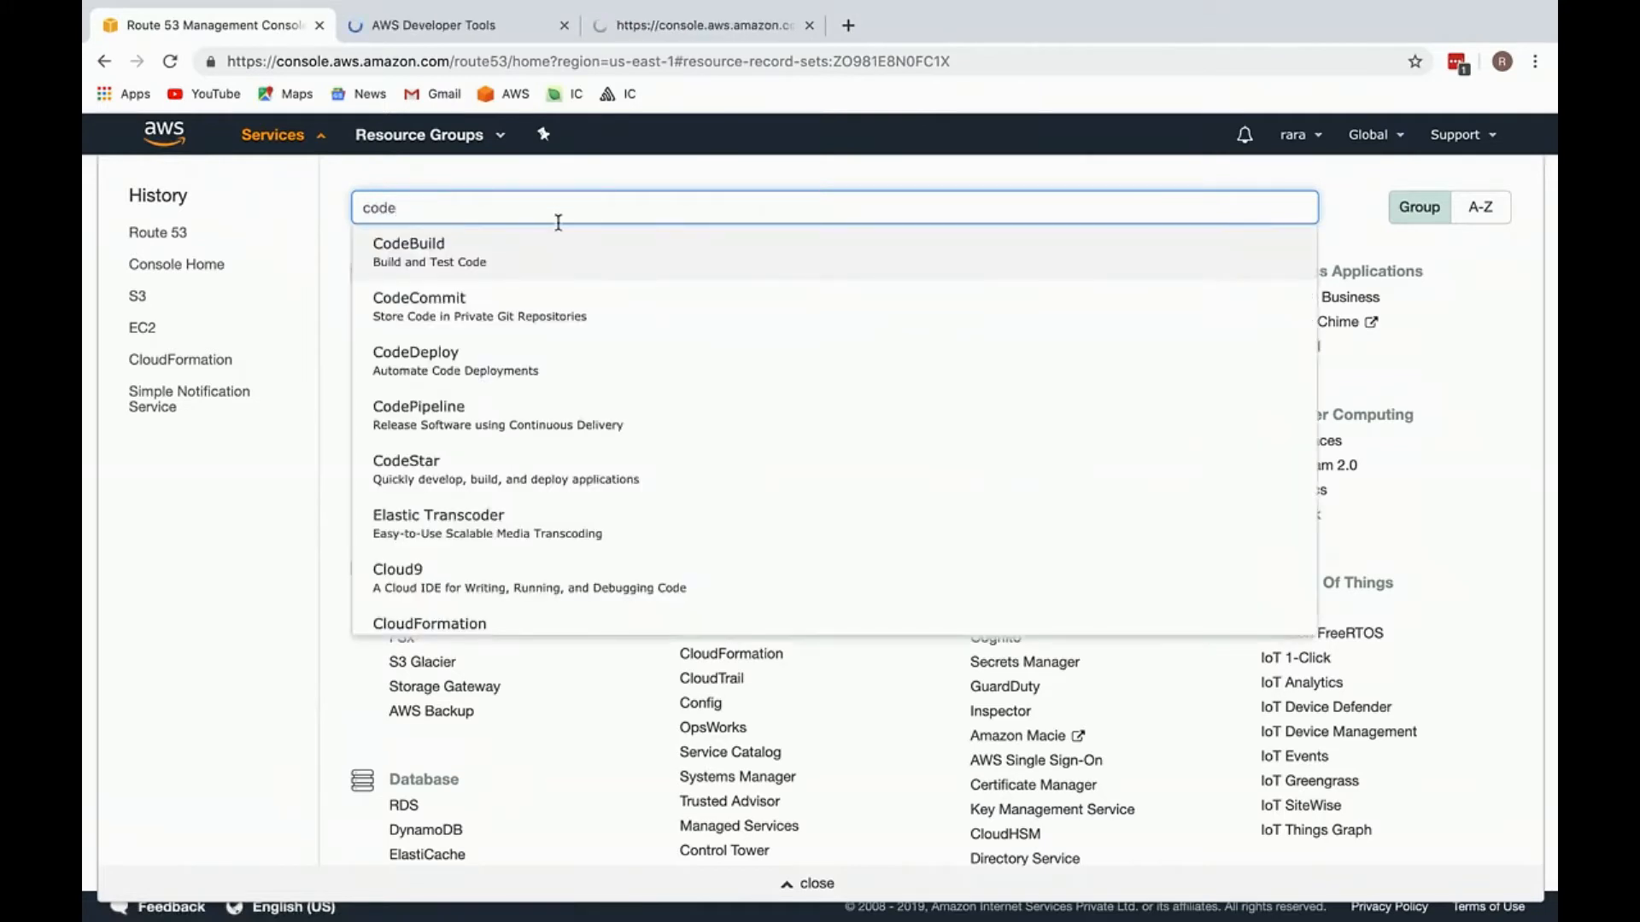
left_click(540, 261)
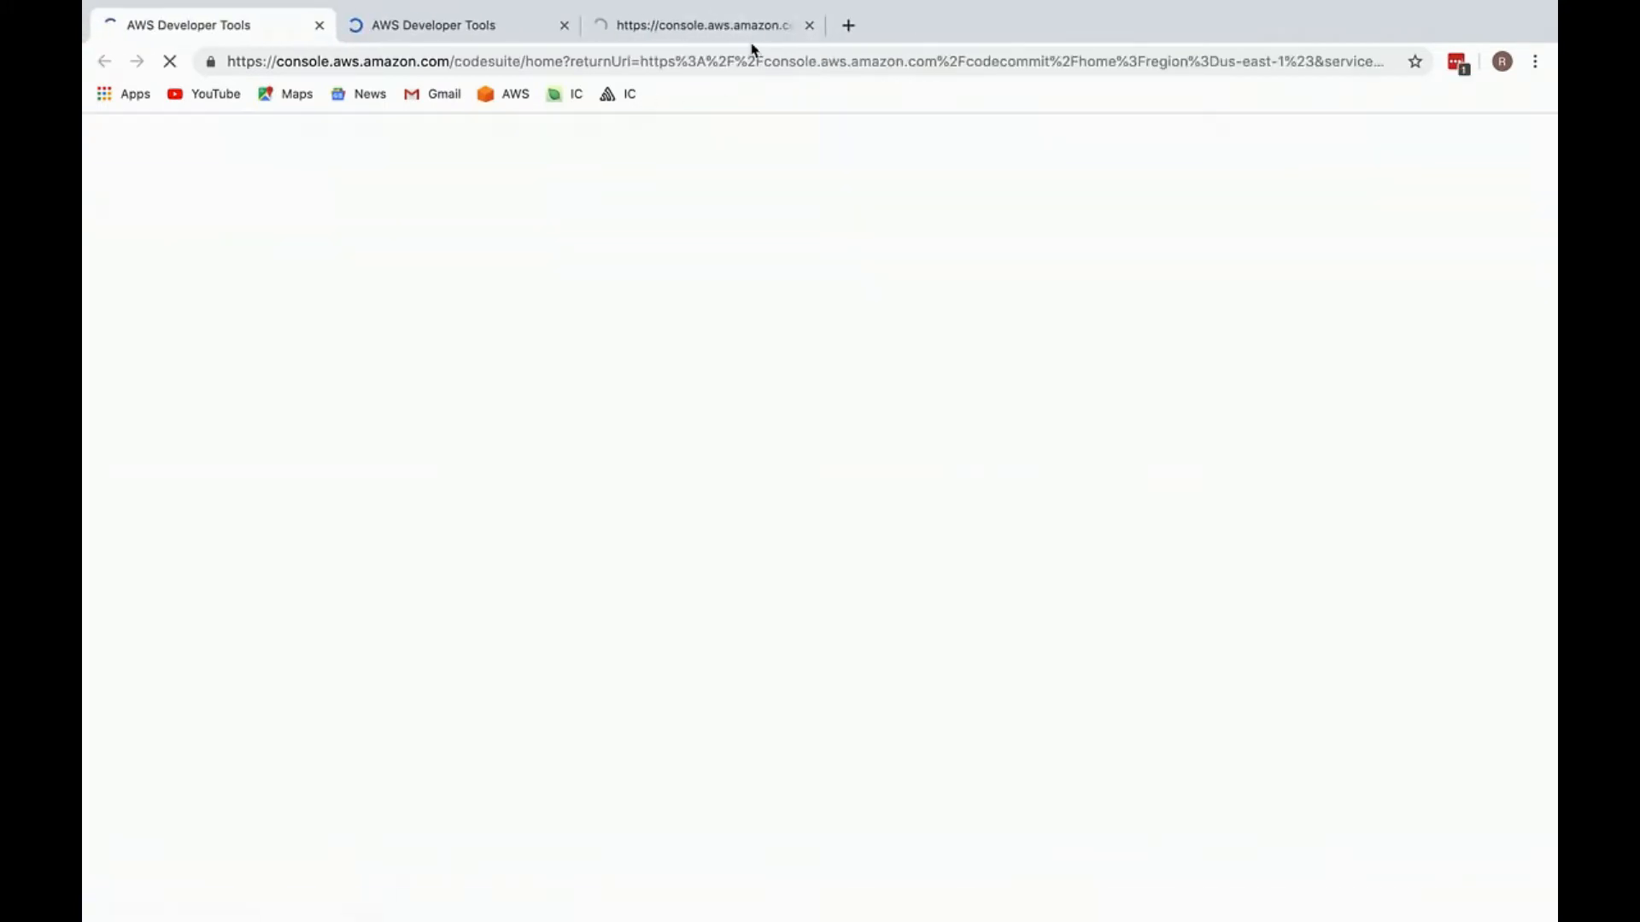
left_click(848, 24)
left_click(732, 25)
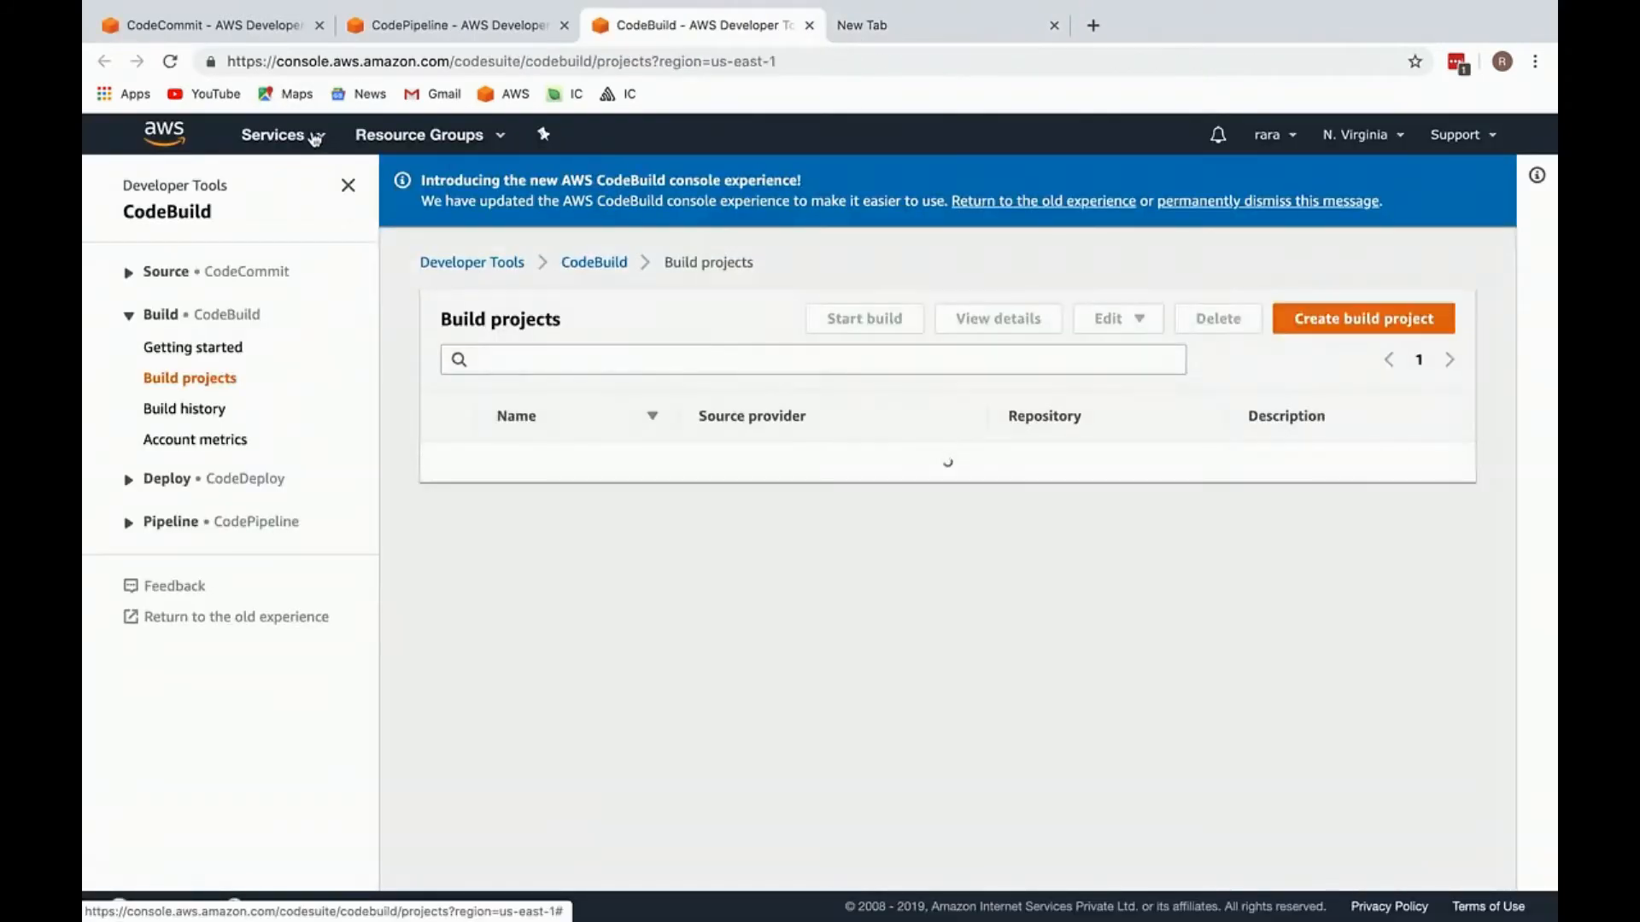
Step: Open the S3 service in a new browser tab and switch to its bucket list
left_click(315, 139)
type("s")
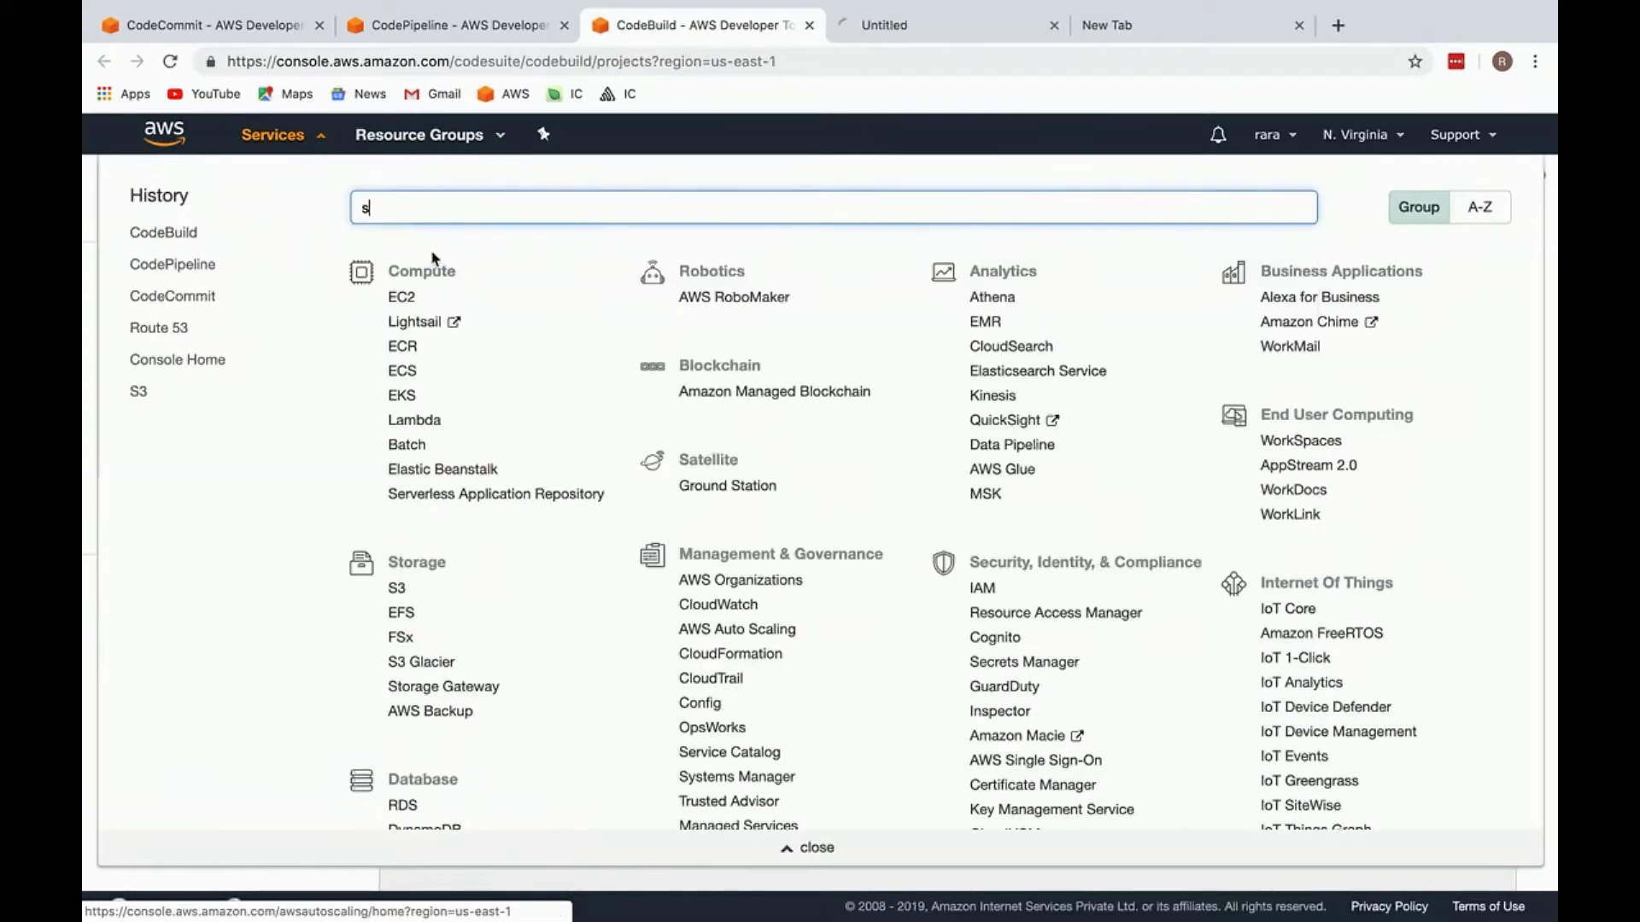
left_click(1054, 25)
left_click(691, 205)
type("3")
left_click(473, 258, "super")
left_click(314, 142)
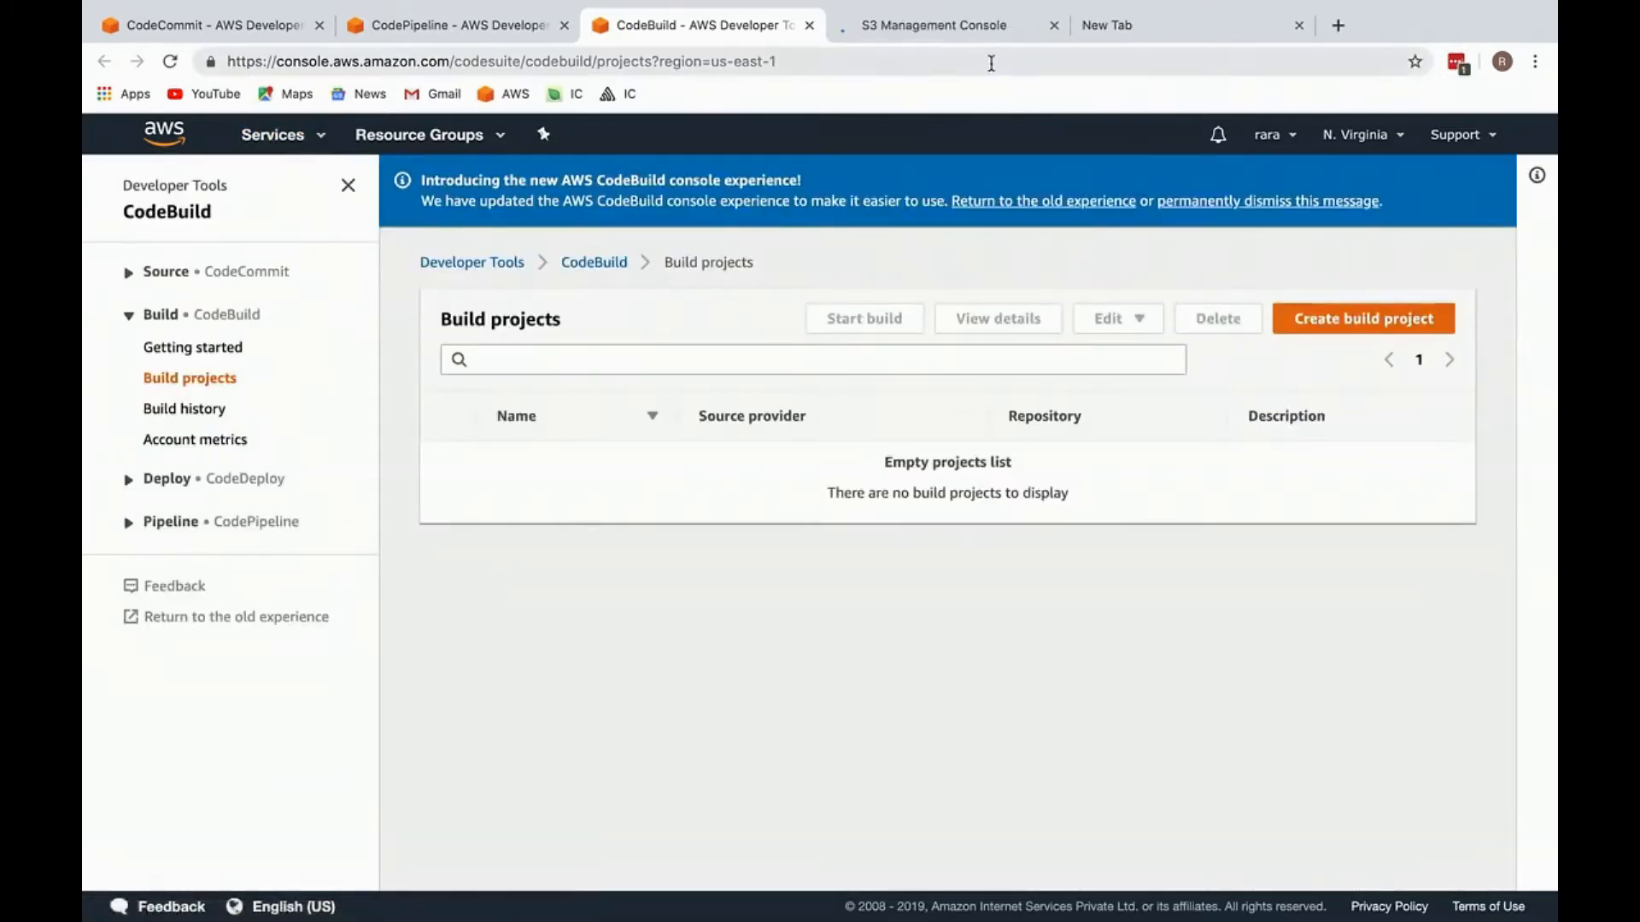
mouse_move(1012, 28)
left_mouse_down()
mouse_move(615, 18)
mouse_move(995, 17)
left_mouse_up()
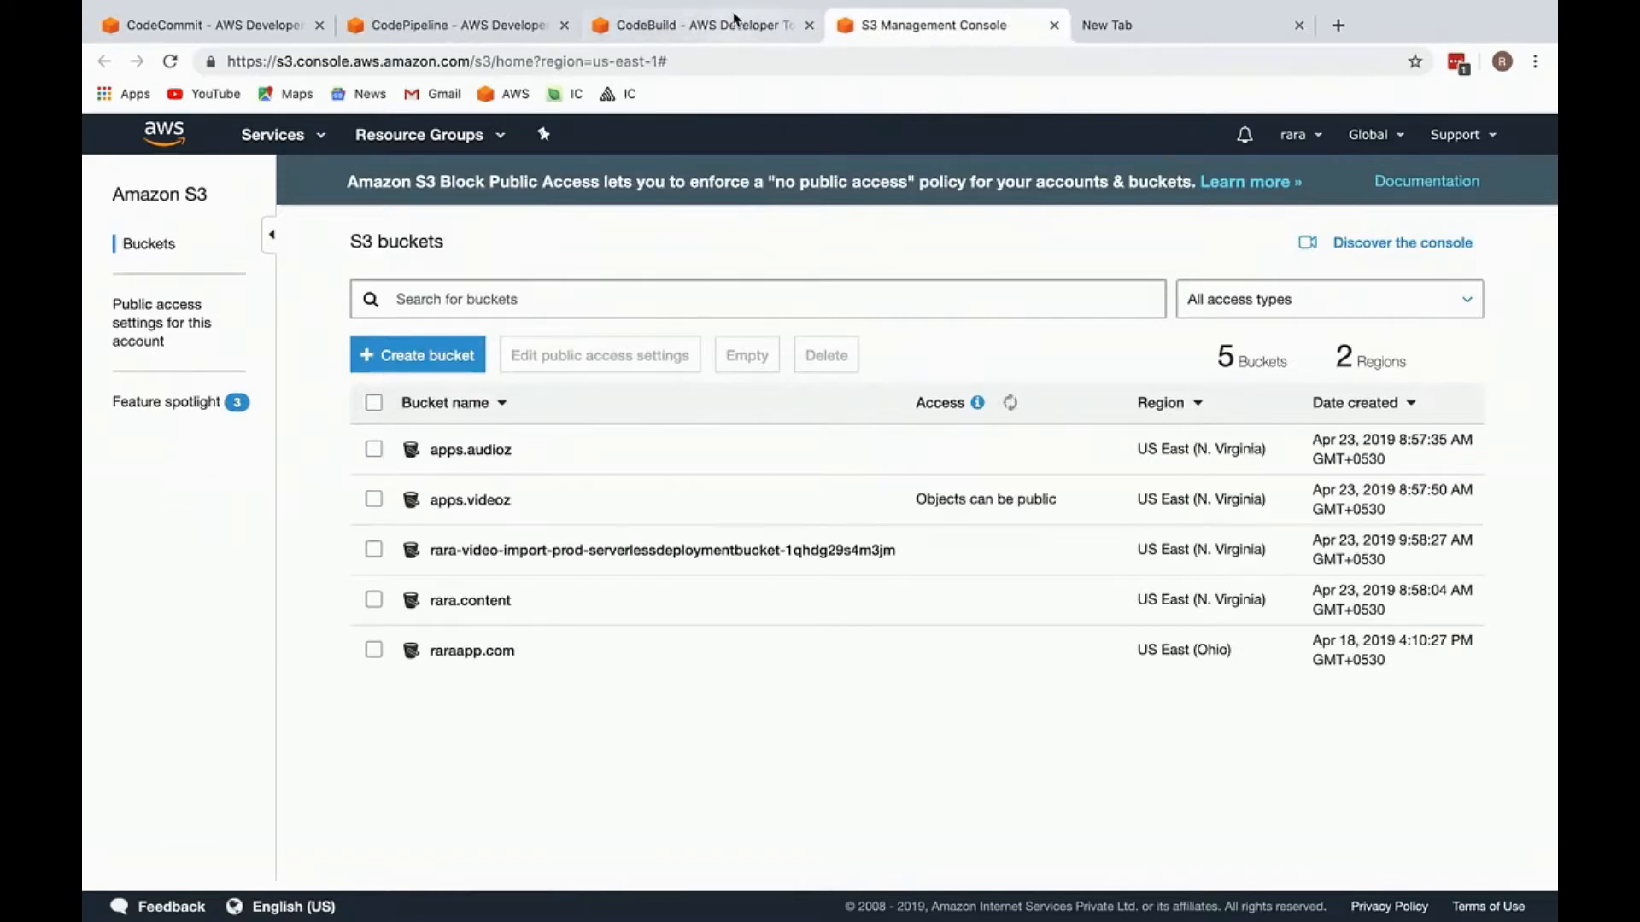
left_click(692, 25)
left_click(1017, 26)
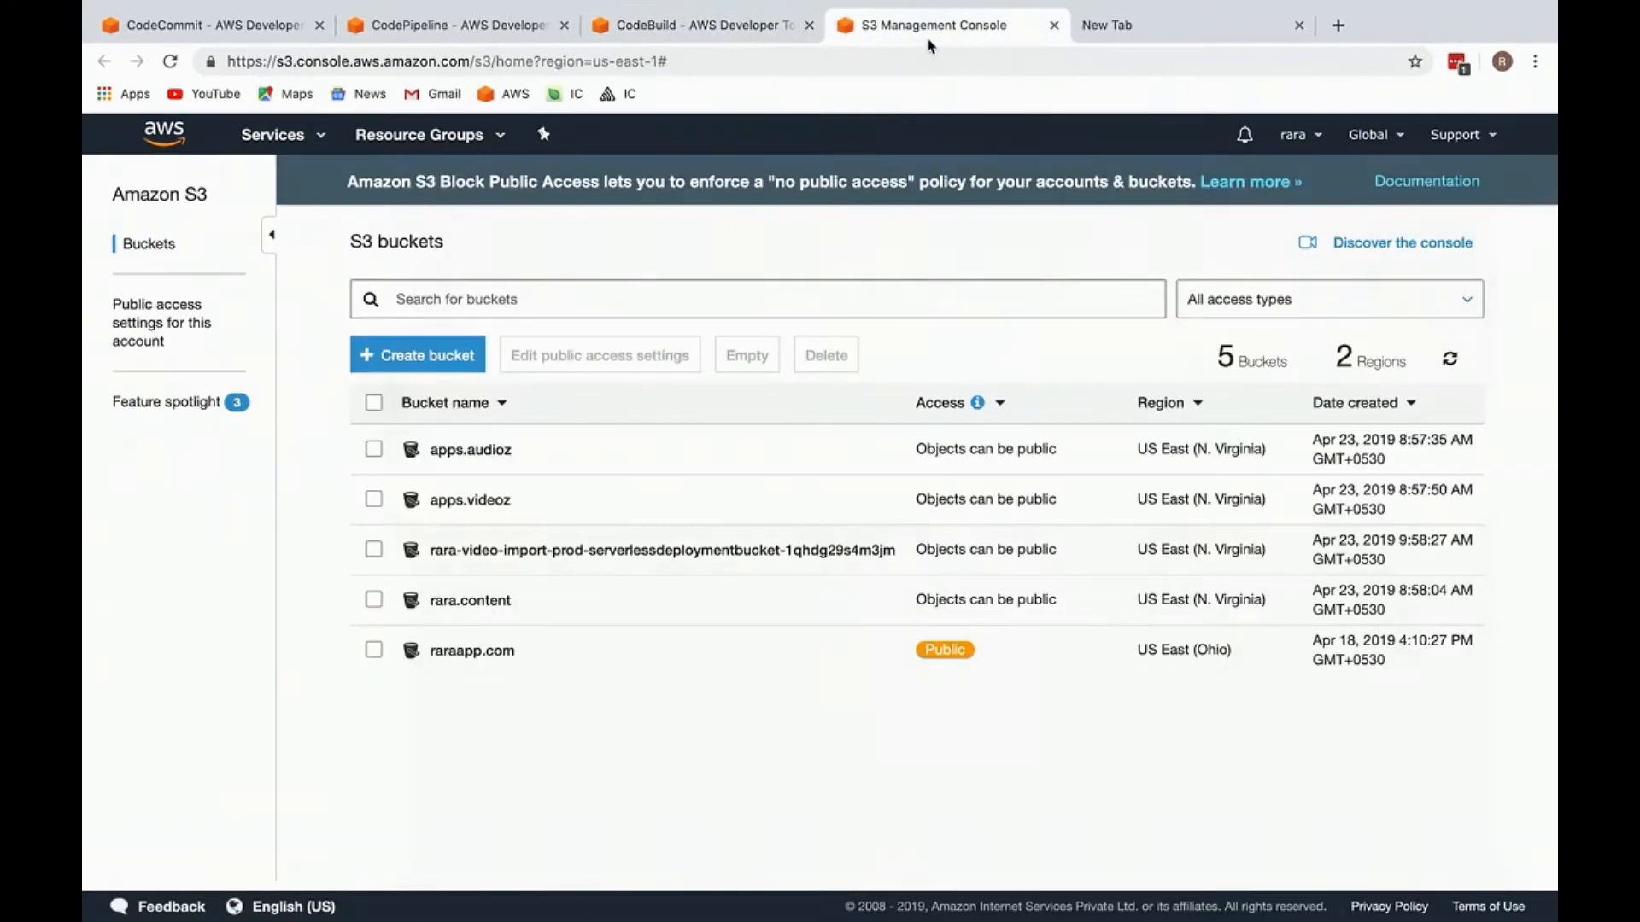
Step: Search the AWS services for CloudFront and open it in a new tab
left_click(273, 134)
type("clou")
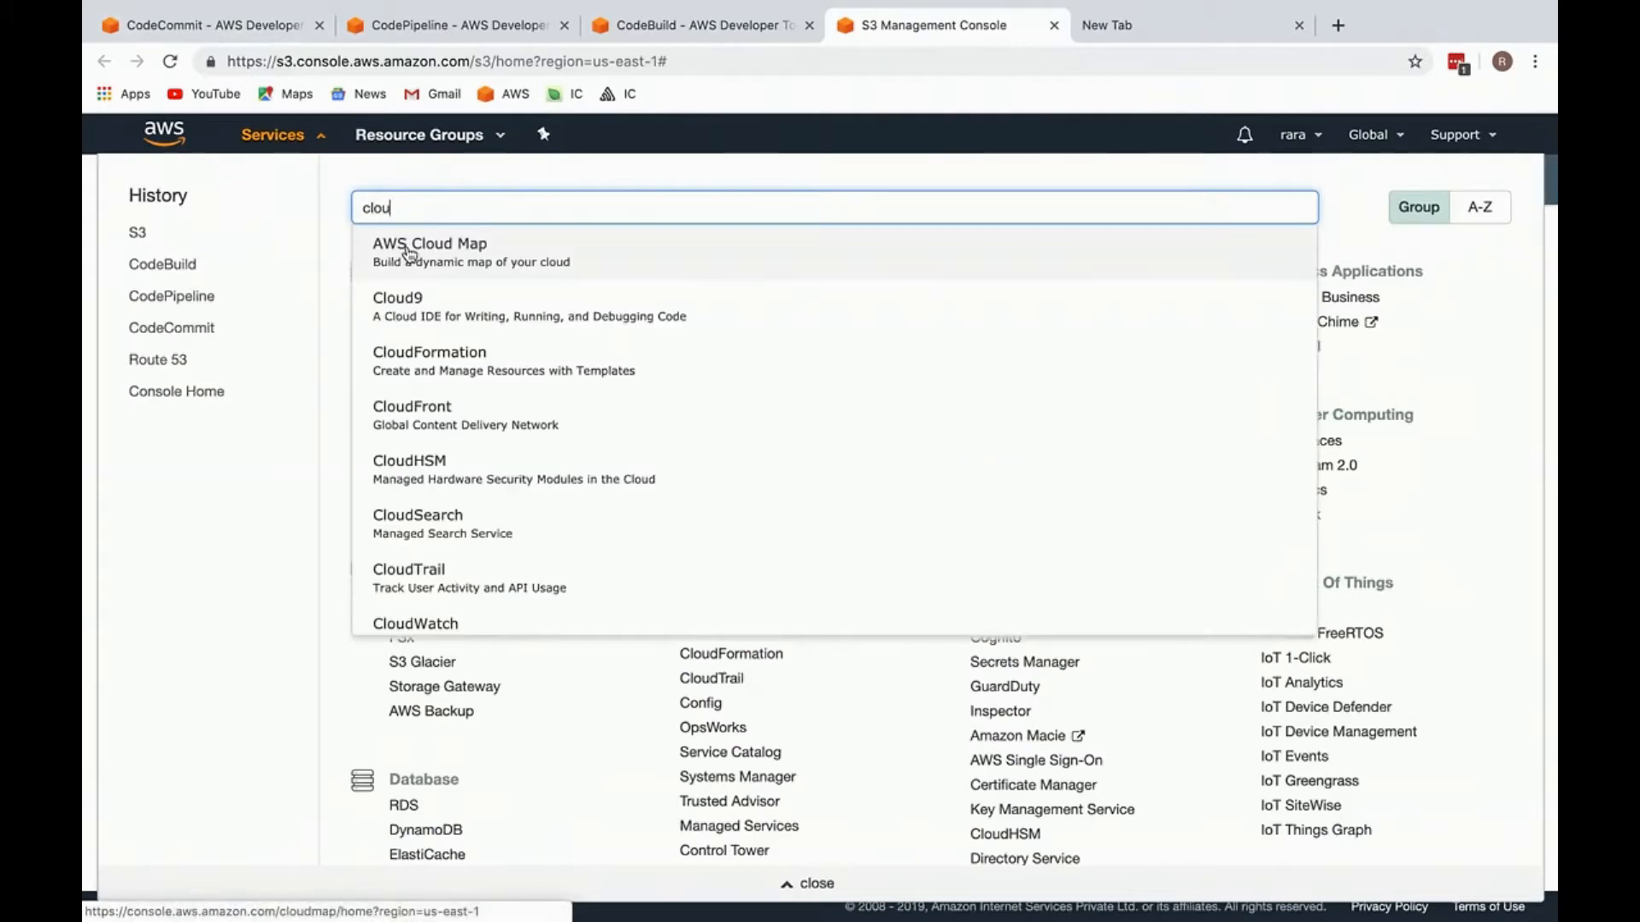
type("d fro")
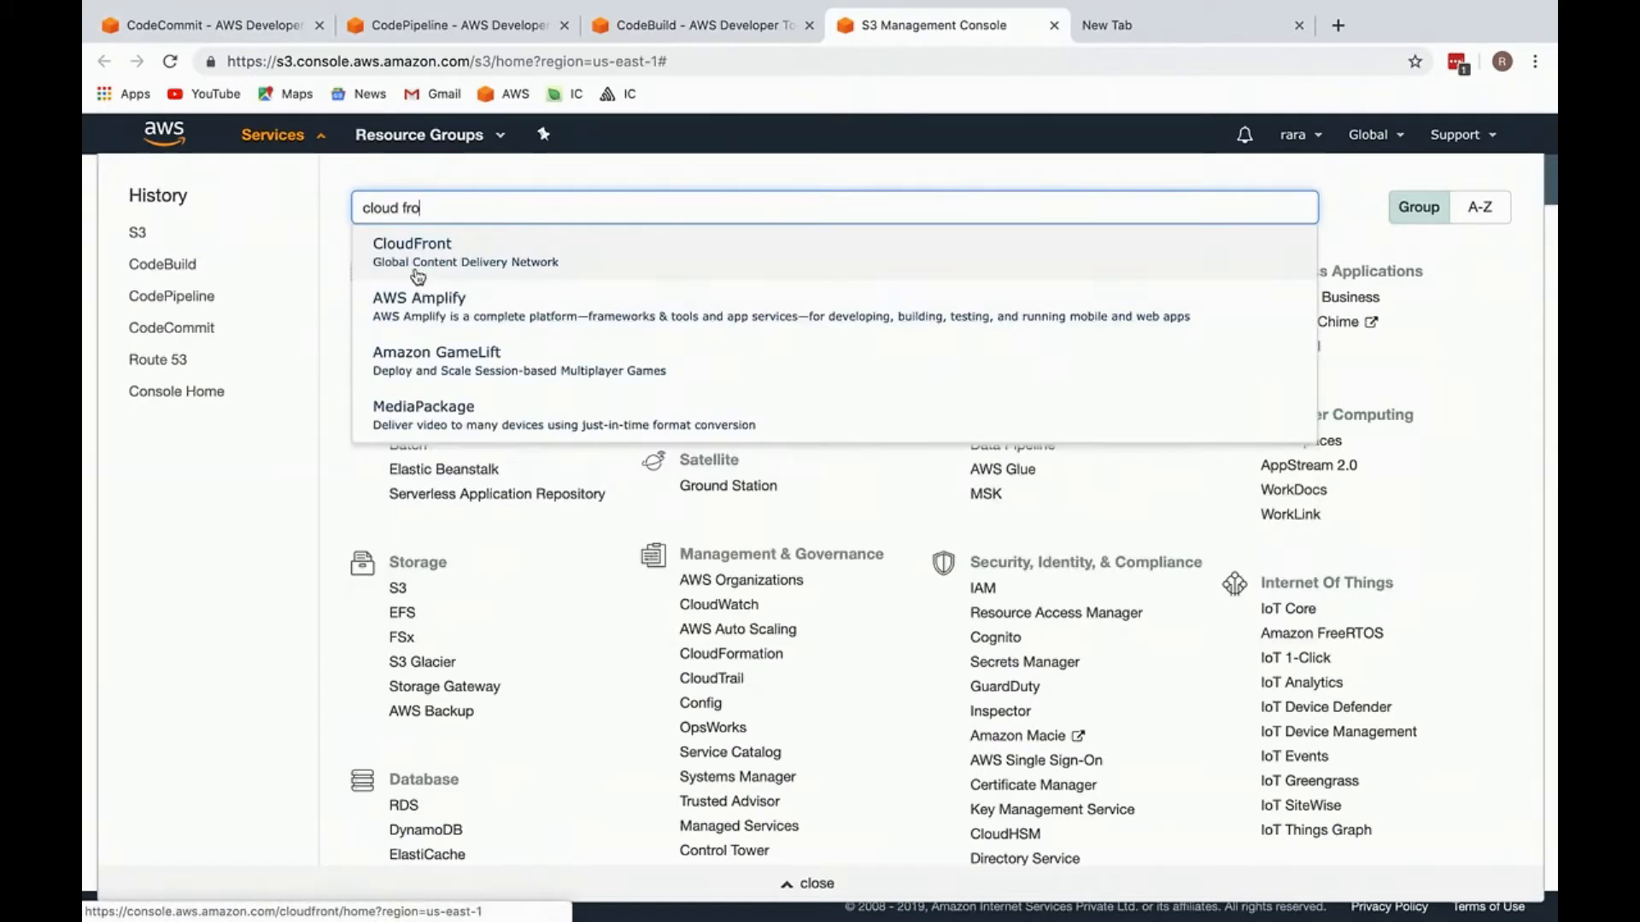
left_click(447, 249, "super")
Step: Search the AWS services for Route 53 and open it in a new tab
key("super+a")
type("rout")
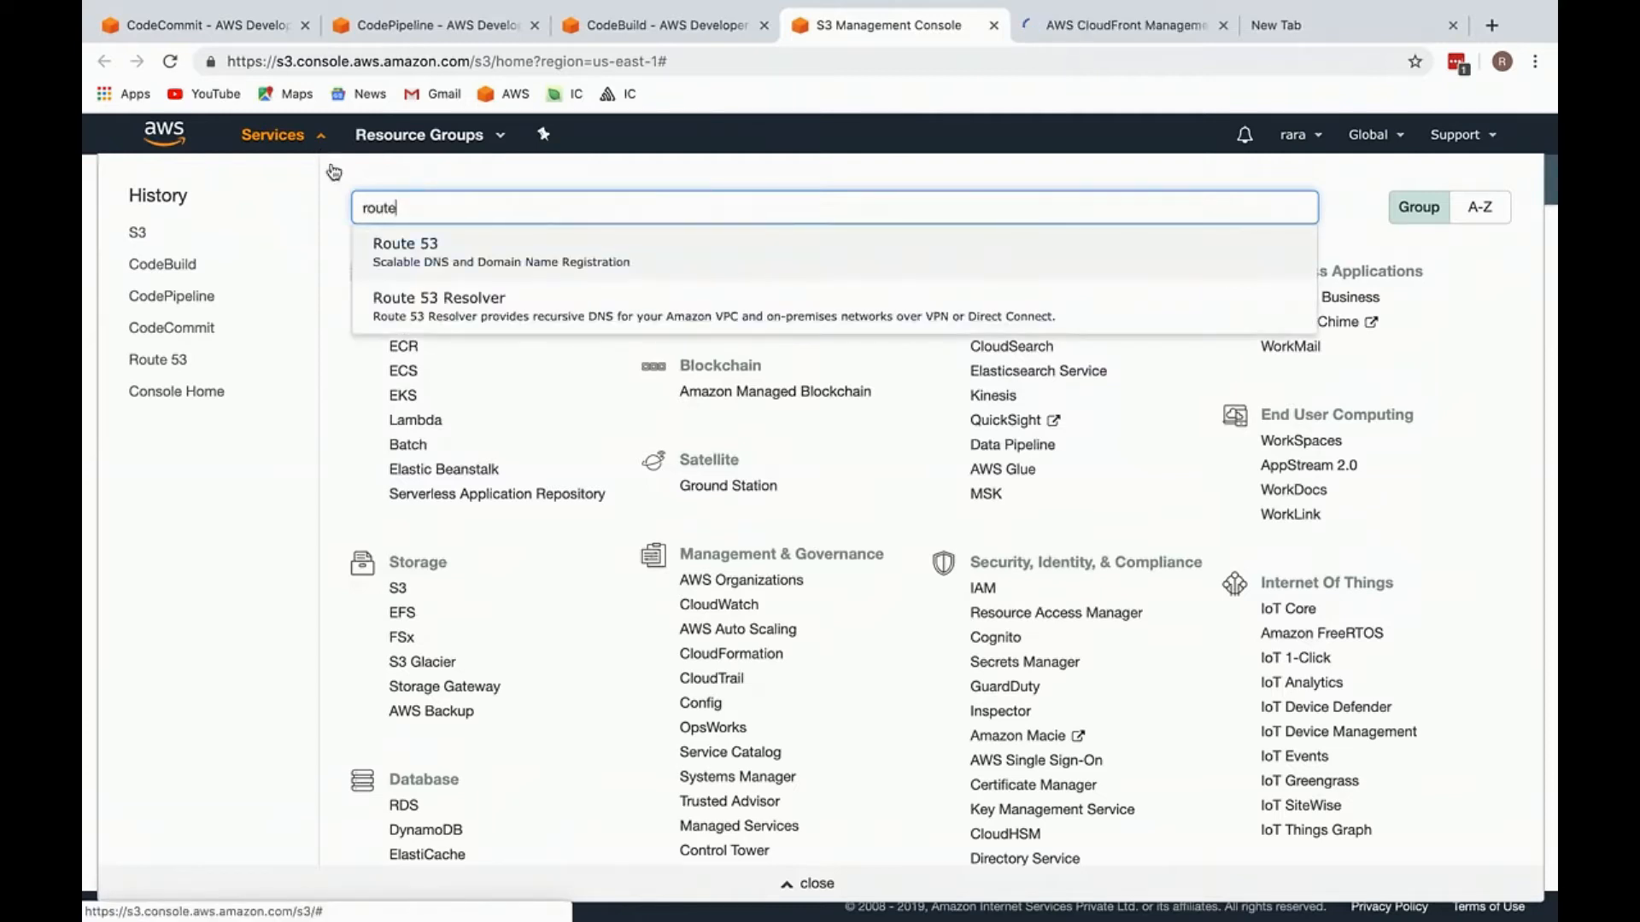
left_click(417, 243, "super")
Step: Open Certificate Manager in a new tab by searching for acm, and place that tab directly after S3
left_click(311, 147)
left_click(313, 150)
key("super+a")
type("acm")
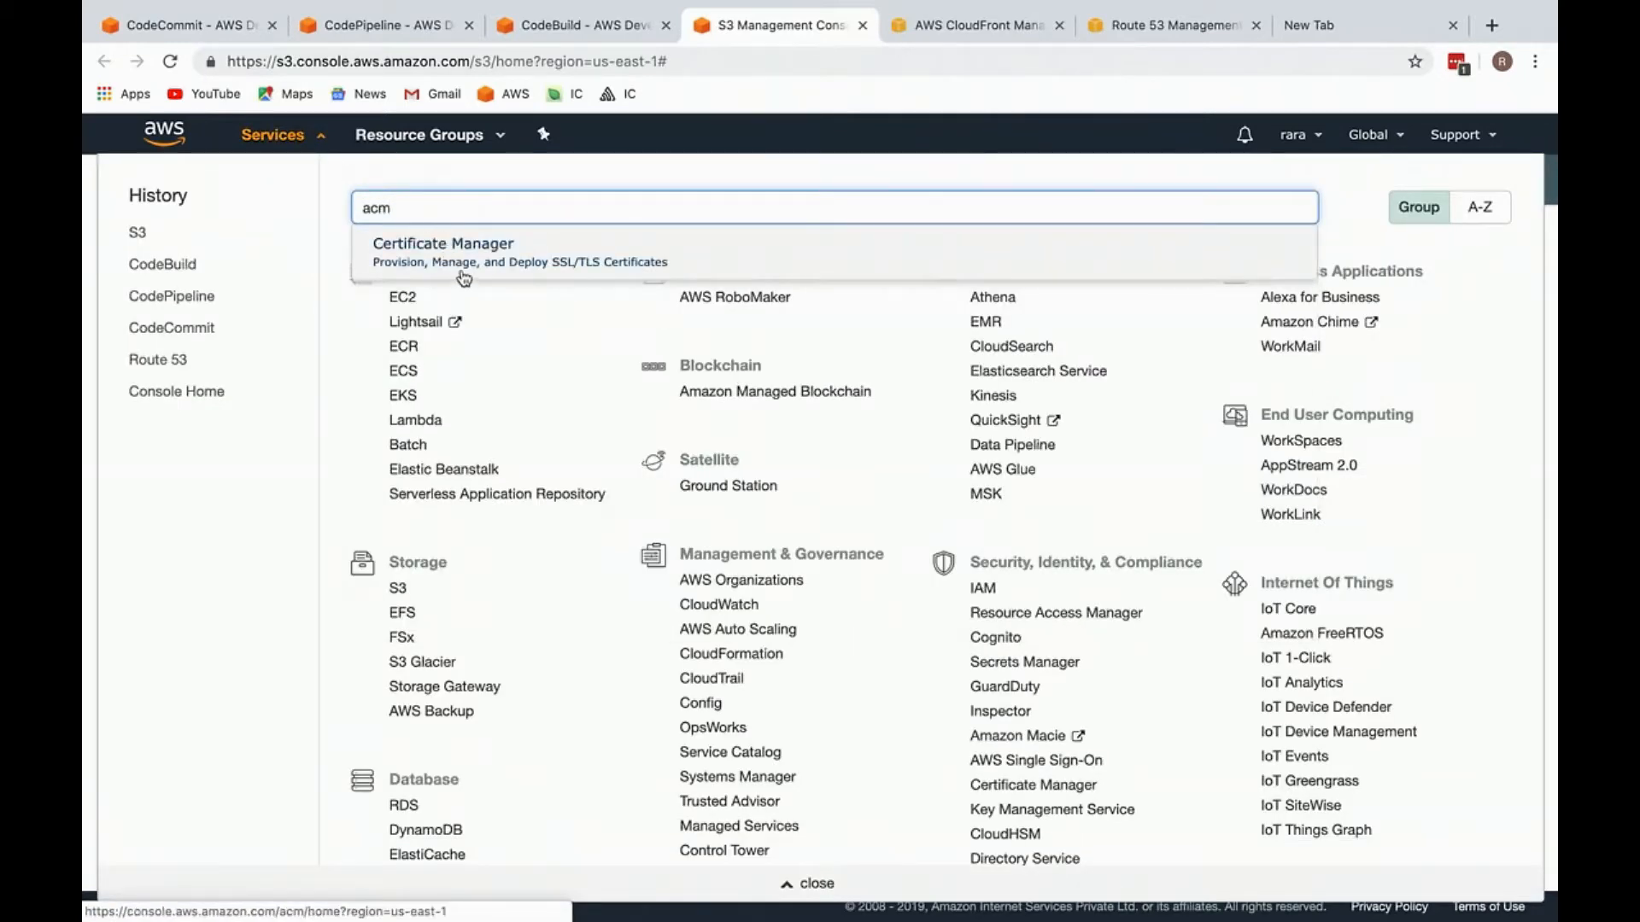
left_click(465, 265, "super")
left_click(271, 143)
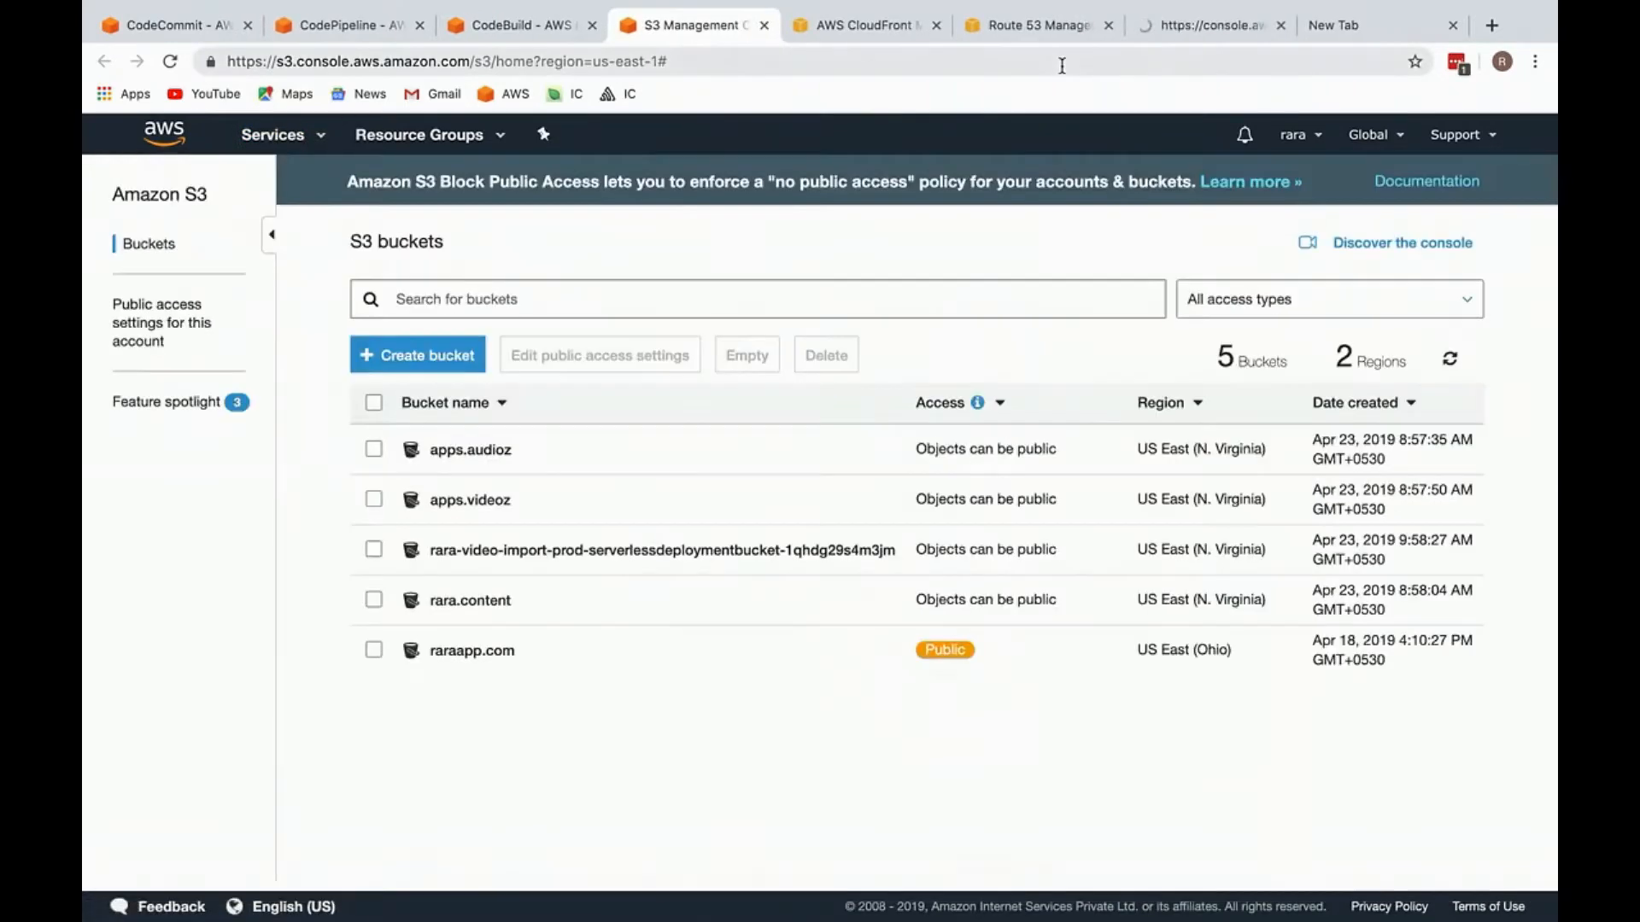
left_click_drag(1205, 25, 819, 23)
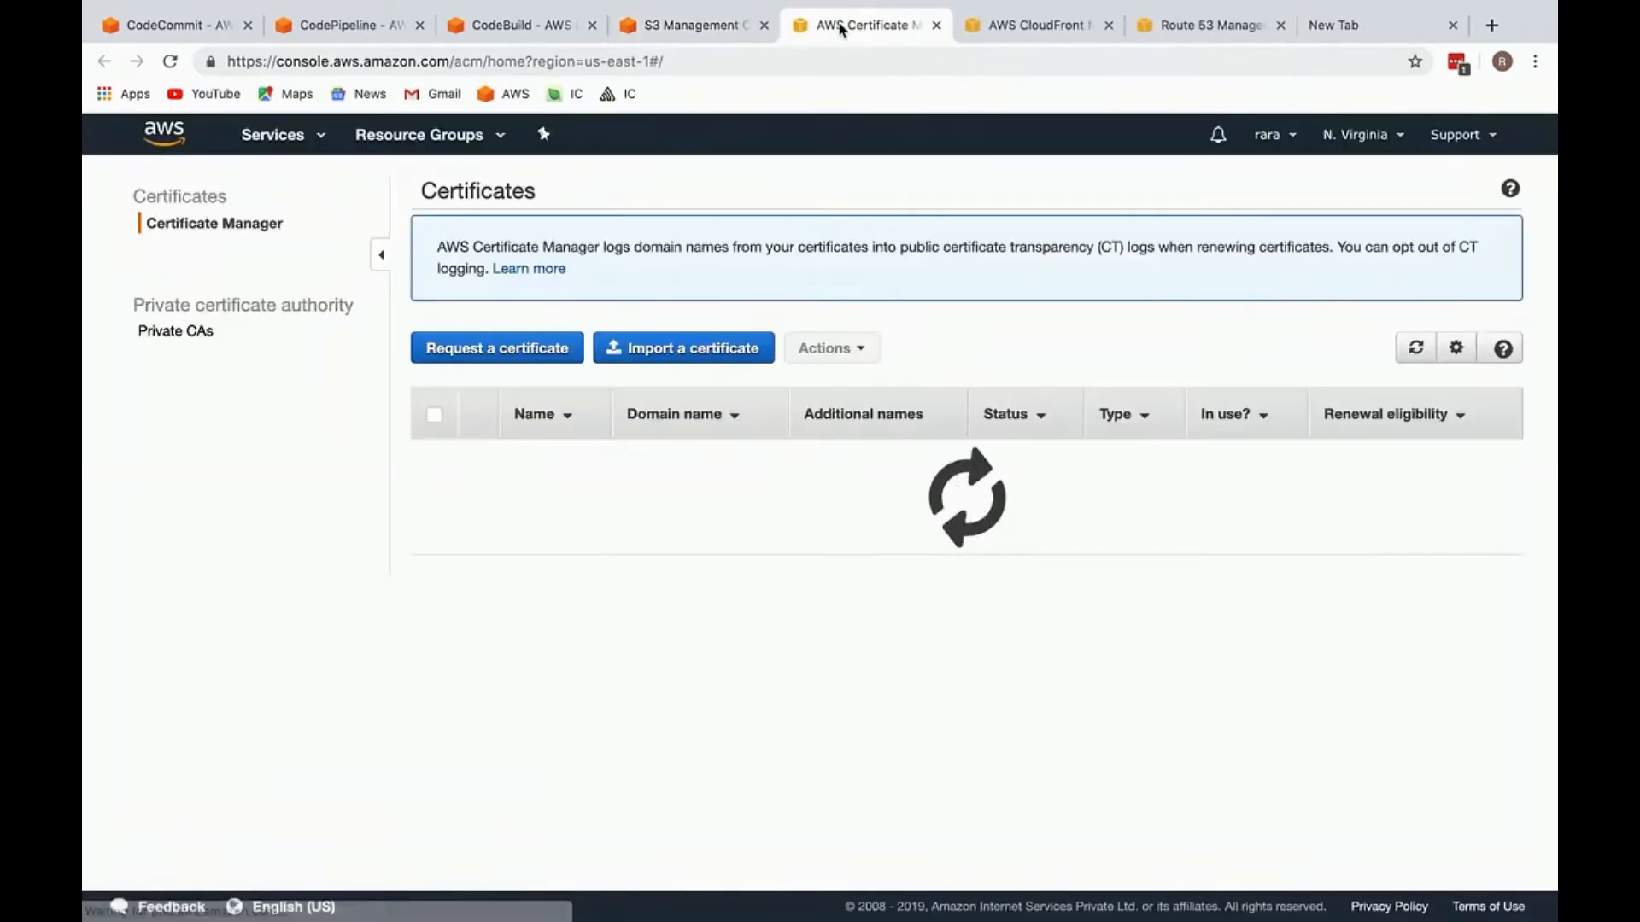
Step: Return to the CodeCommit tab and close the unused blank tab
left_click(205, 21)
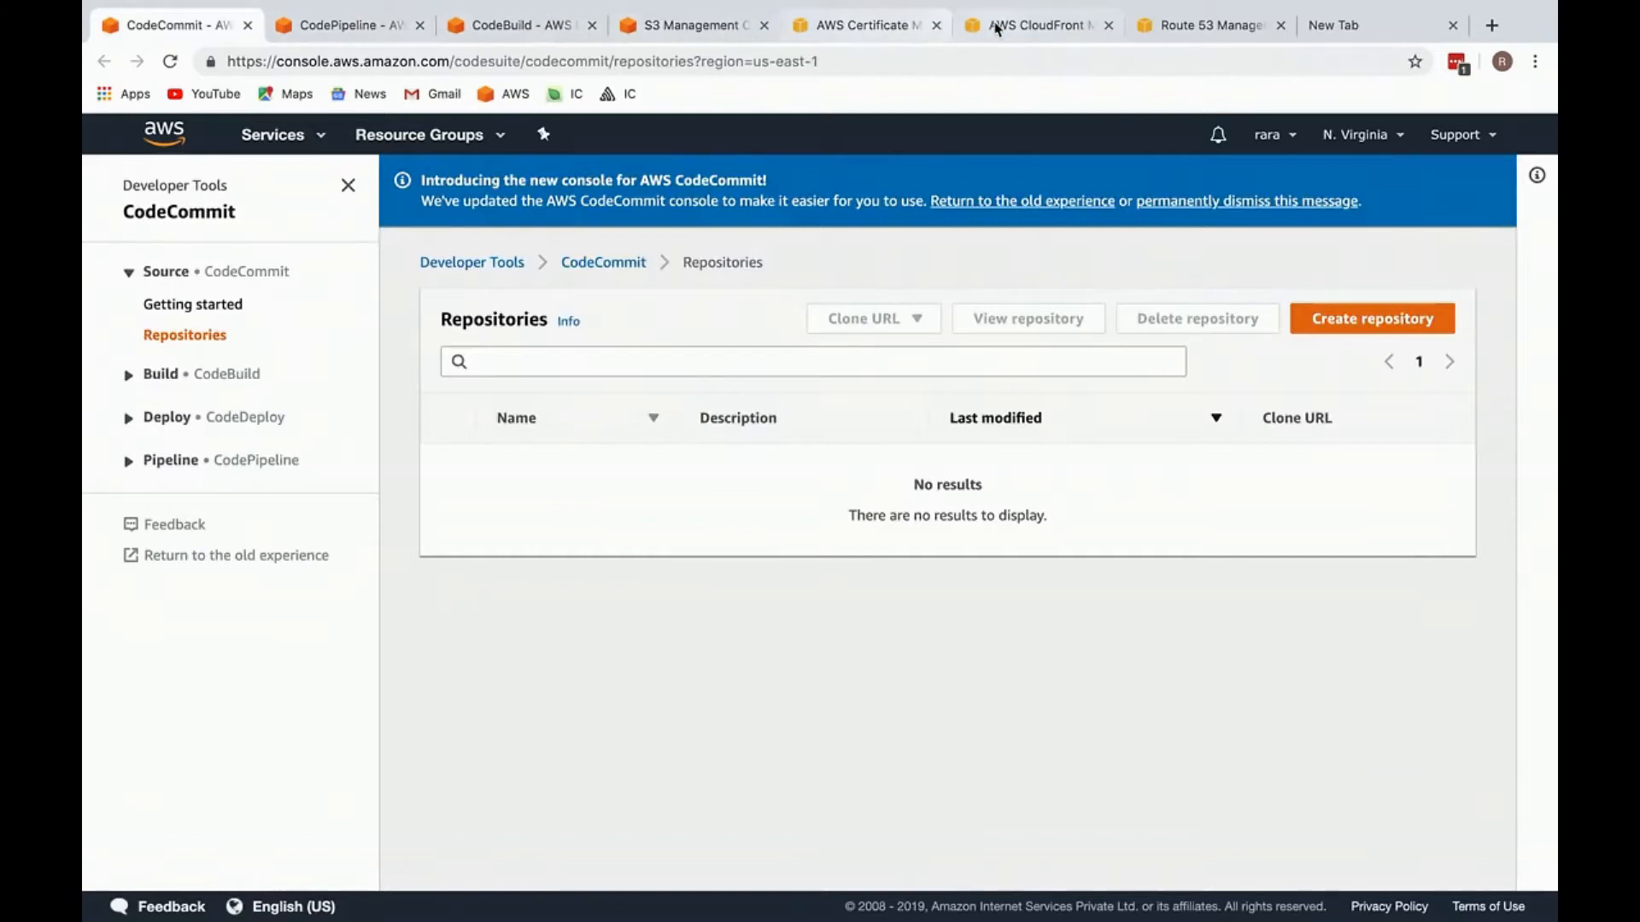
left_click(1451, 25)
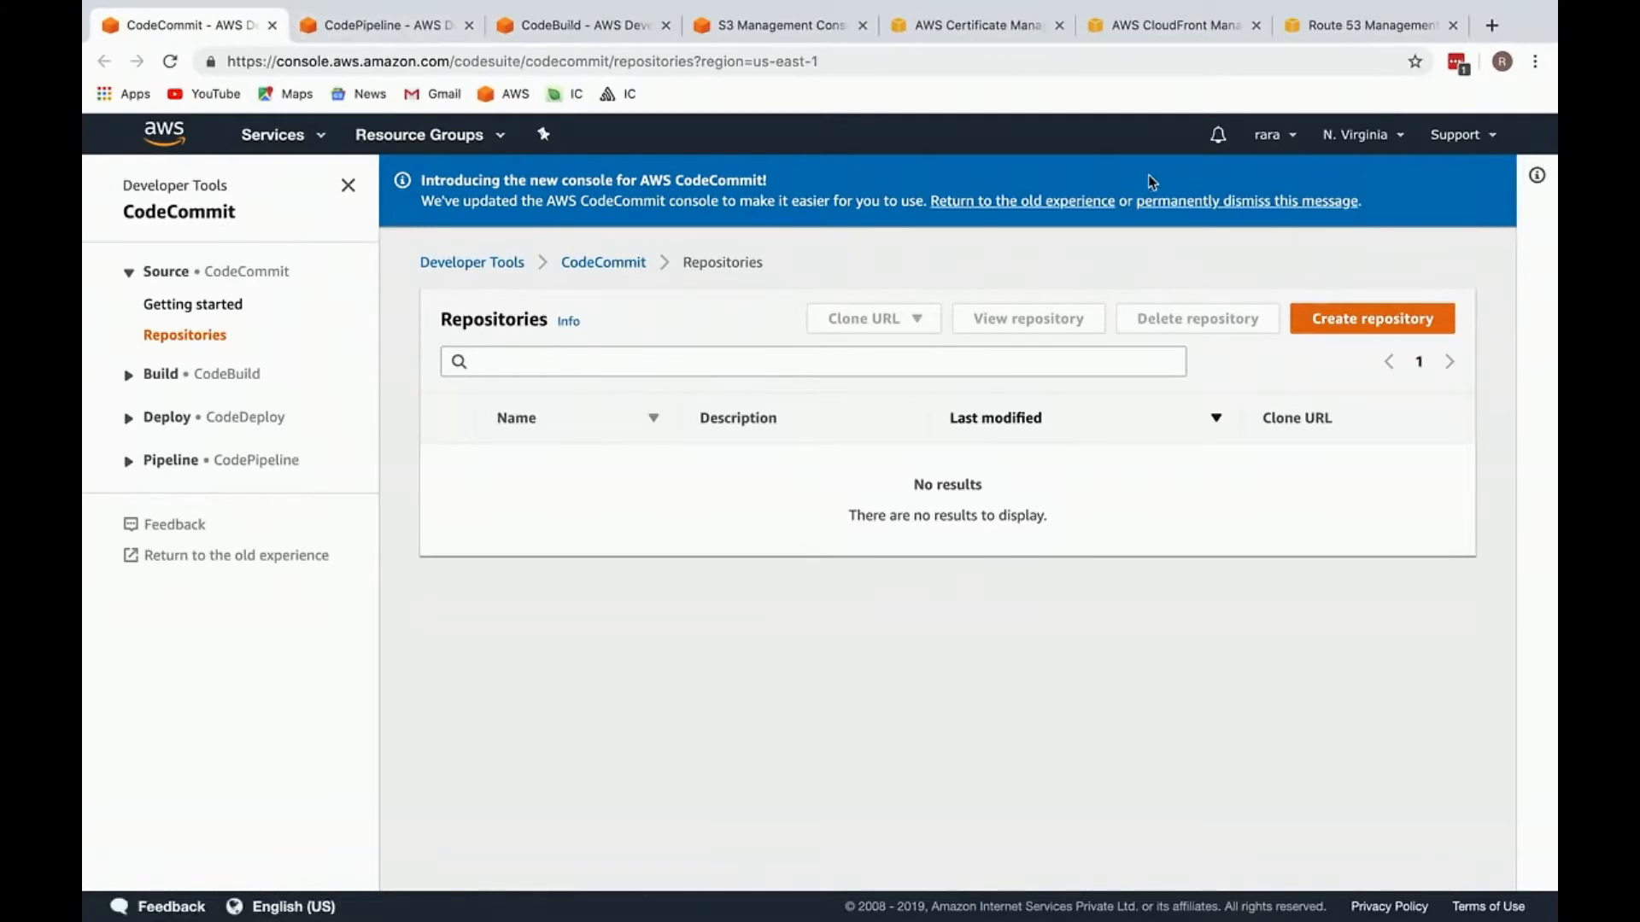
Step: Check in the region list that CodeCommit uses US East (N. Virginia)
left_click(1363, 135)
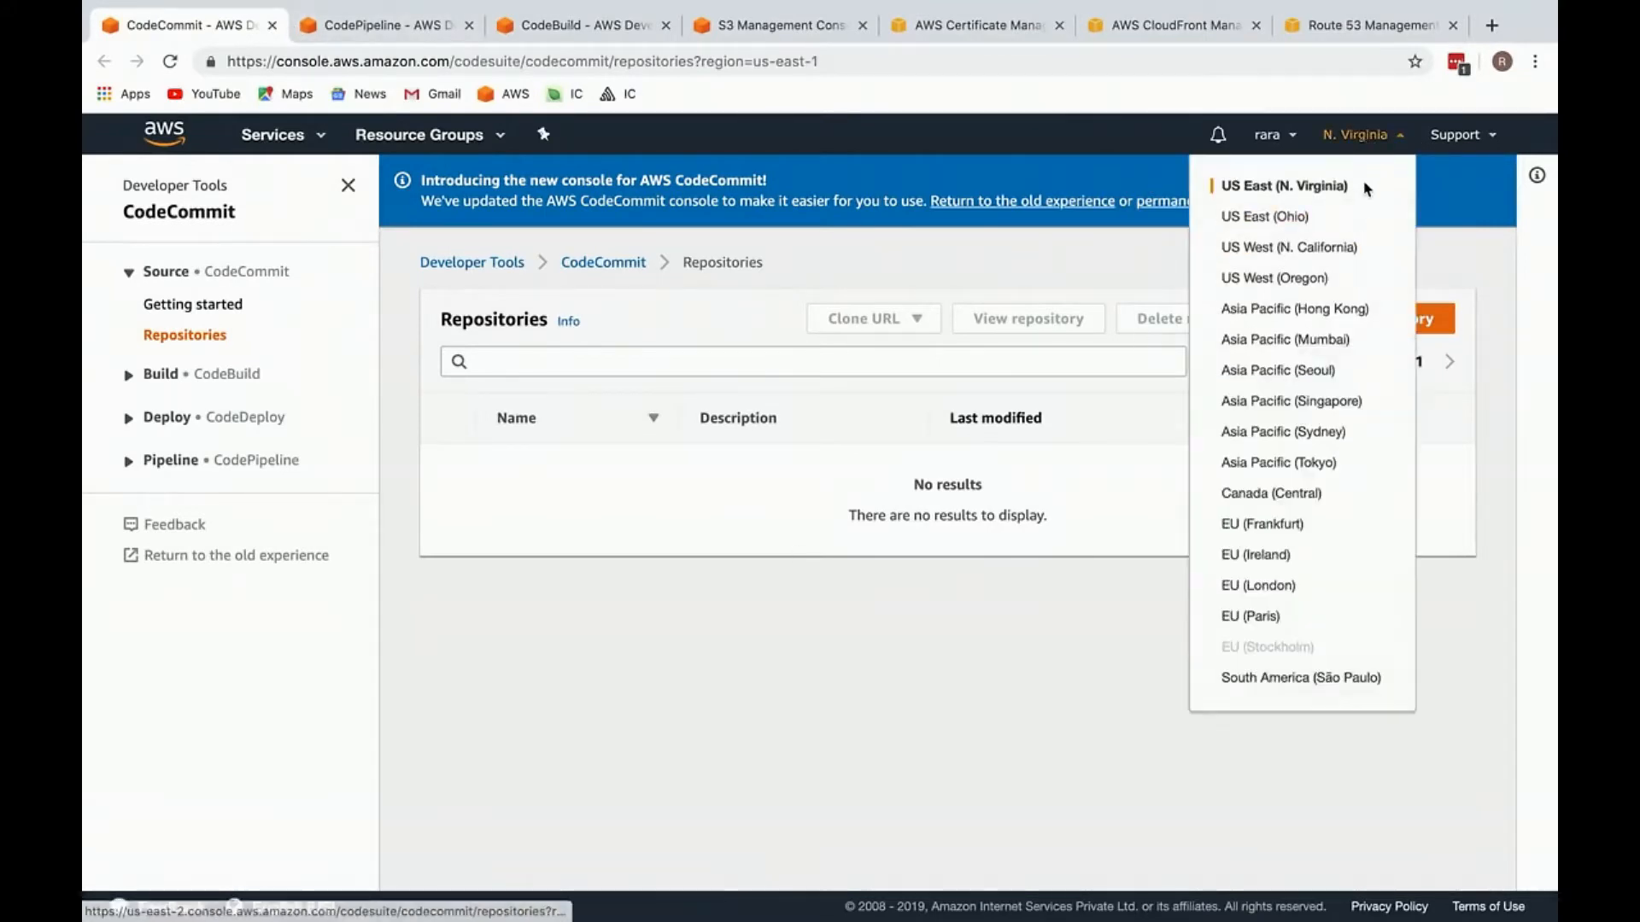
left_click_drag(1337, 187, 1233, 184)
triple_click(1284, 186)
left_click(1458, 199)
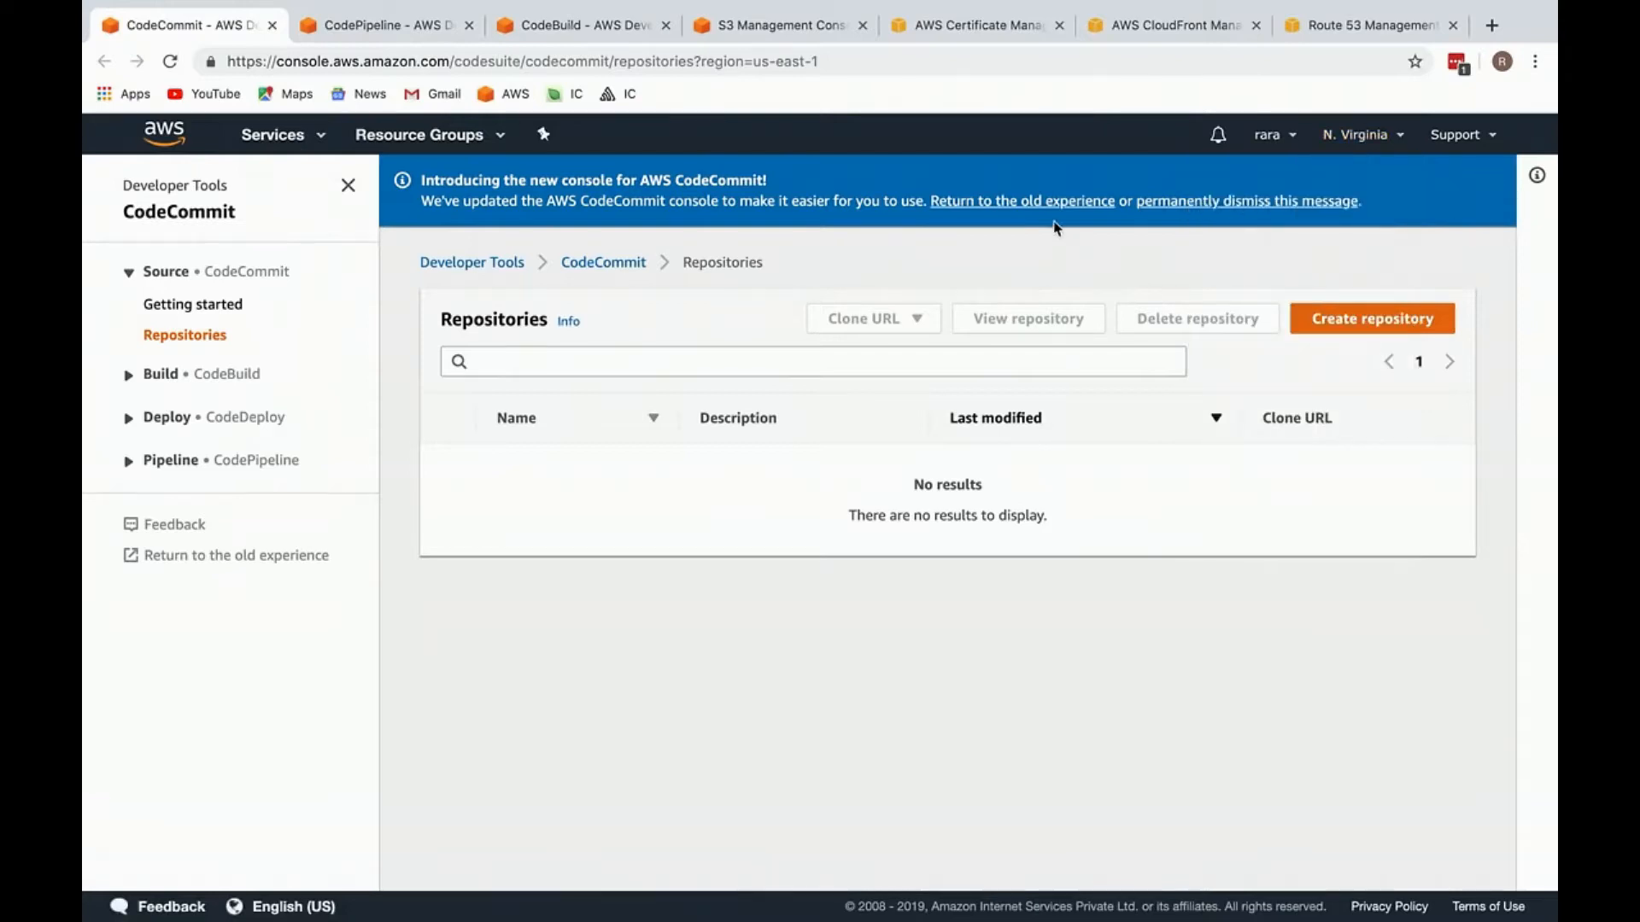
Step: Look through the other open AWS service tabs to check their regions, and return to CodeCommit
key("ctrl+Tab")
key("ctrl+Tab")
key("ctrl+Tab")
key("ctrl+Tab")
key("ctrl+Tab")
key("ctrl+shift+Tab")
key("ctrl+shift+Tab")
key("ctrl+shift+Tab")
key("ctrl+shift+Tab")
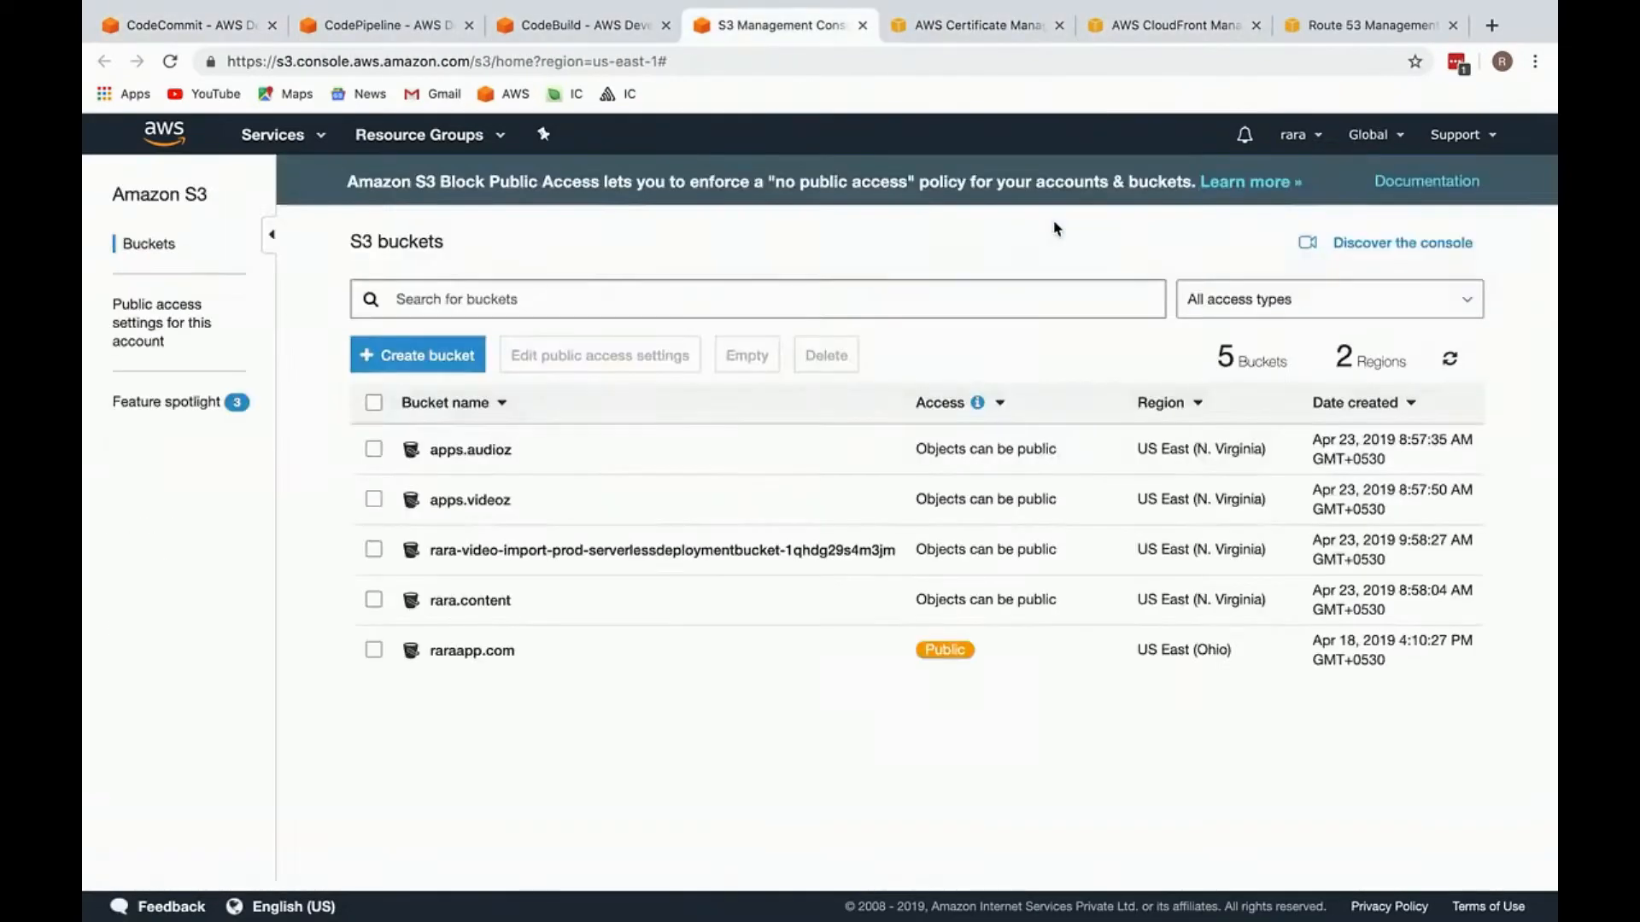
key("ctrl+Tab")
key("ctrl+shift+Tab")
key("ctrl+shift+Tab")
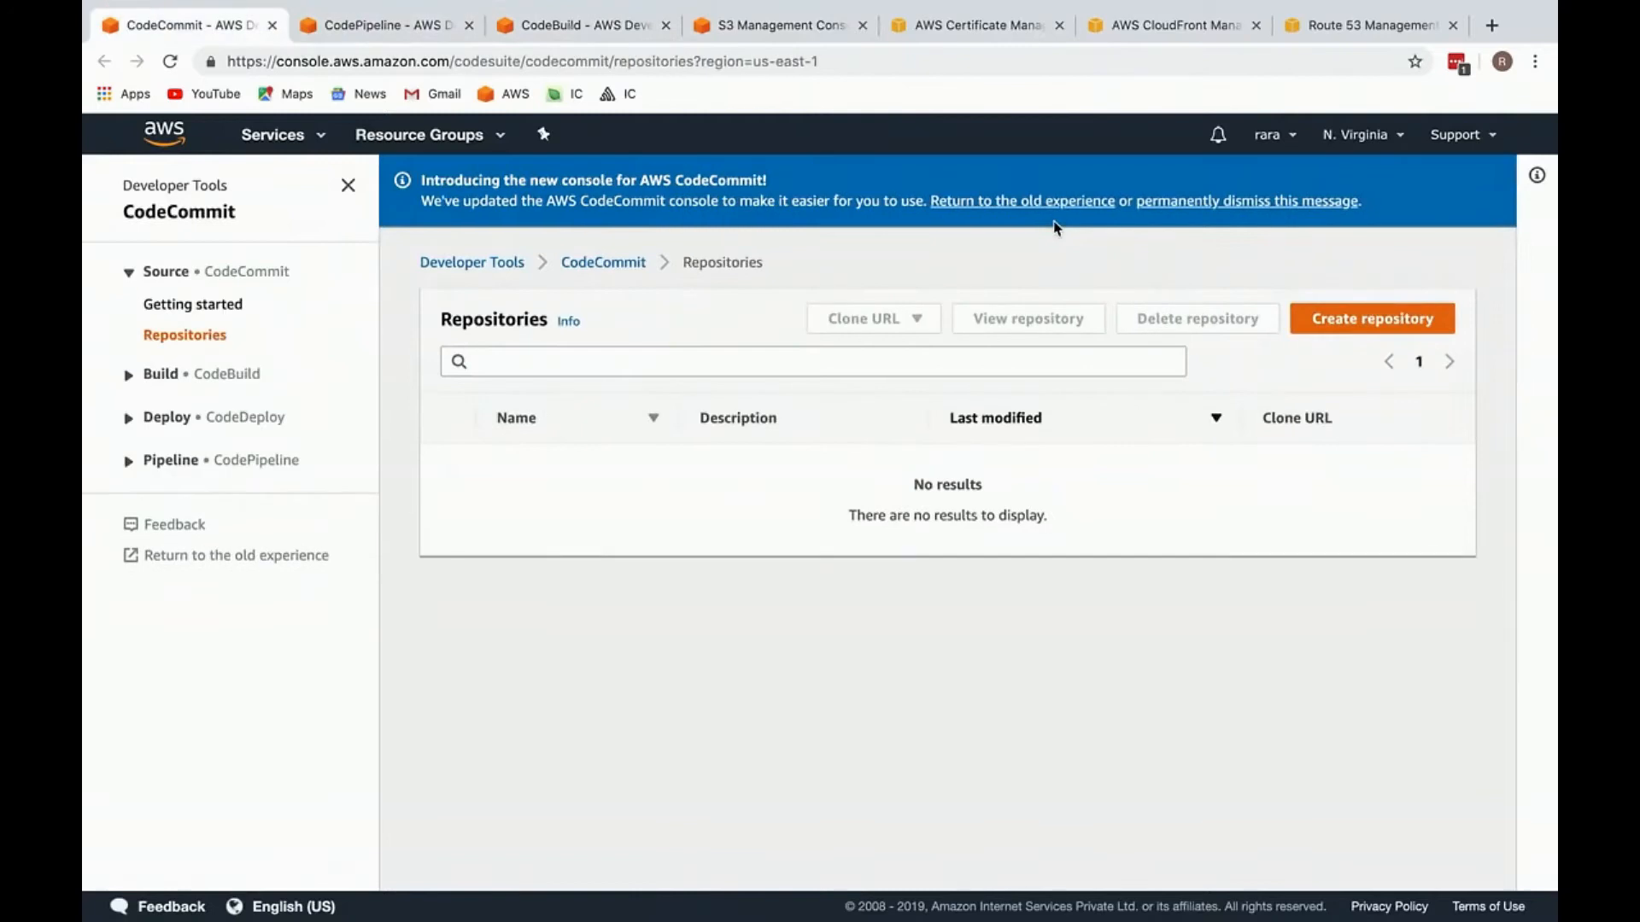
Step: Create a CodeCommit repository named inner-circle-moderator without a description
left_click(1364, 317)
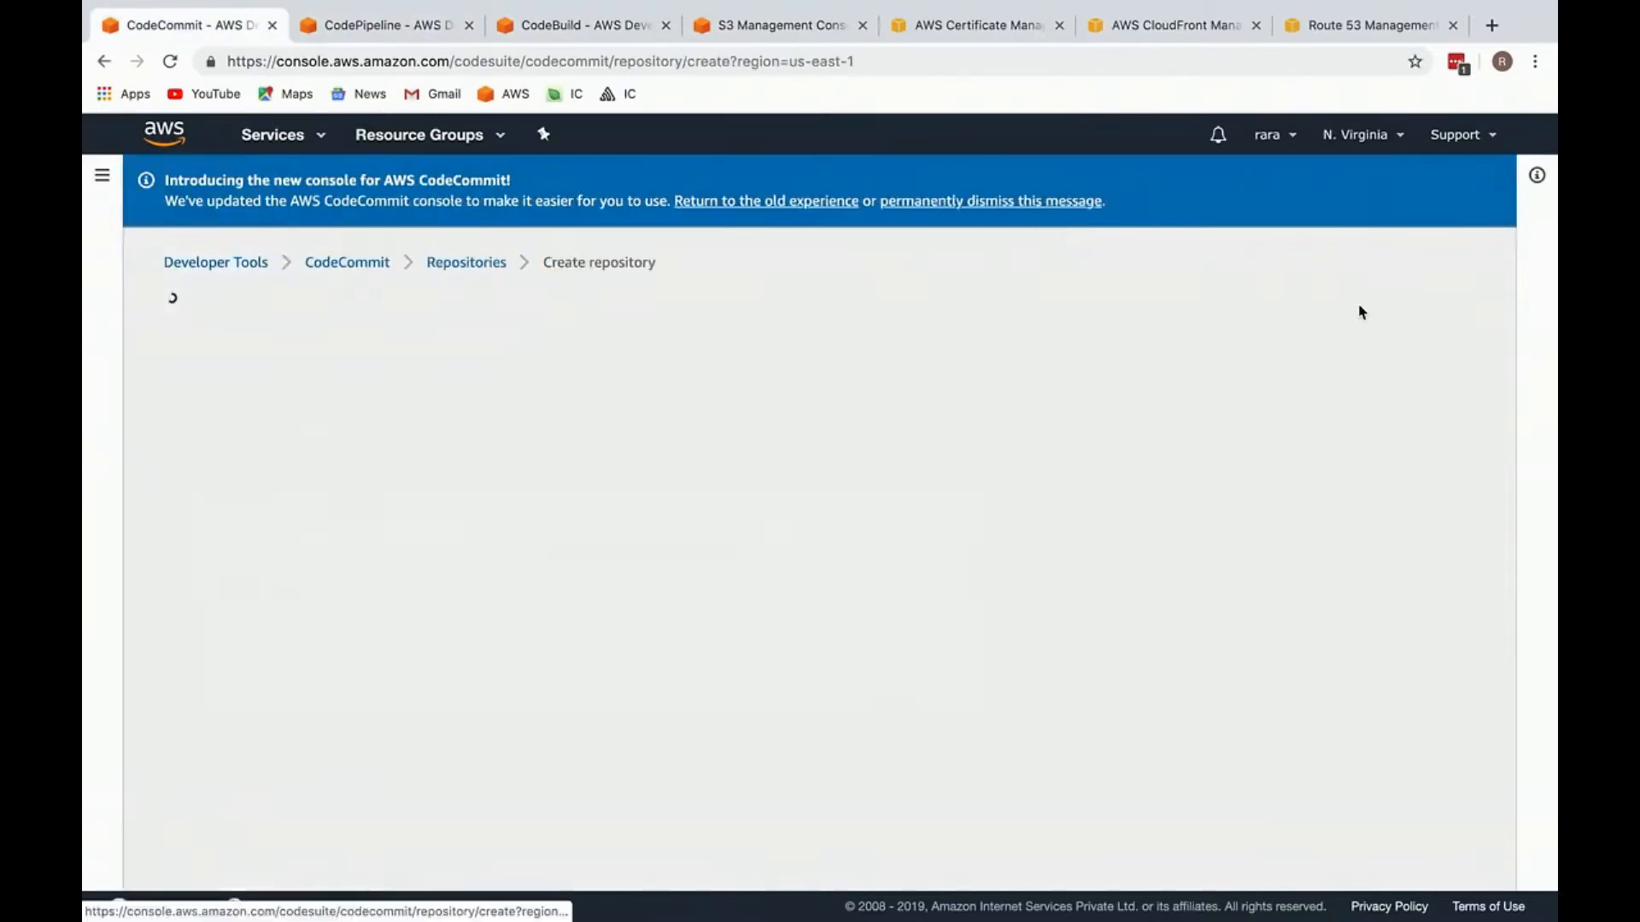
left_click(382, 532)
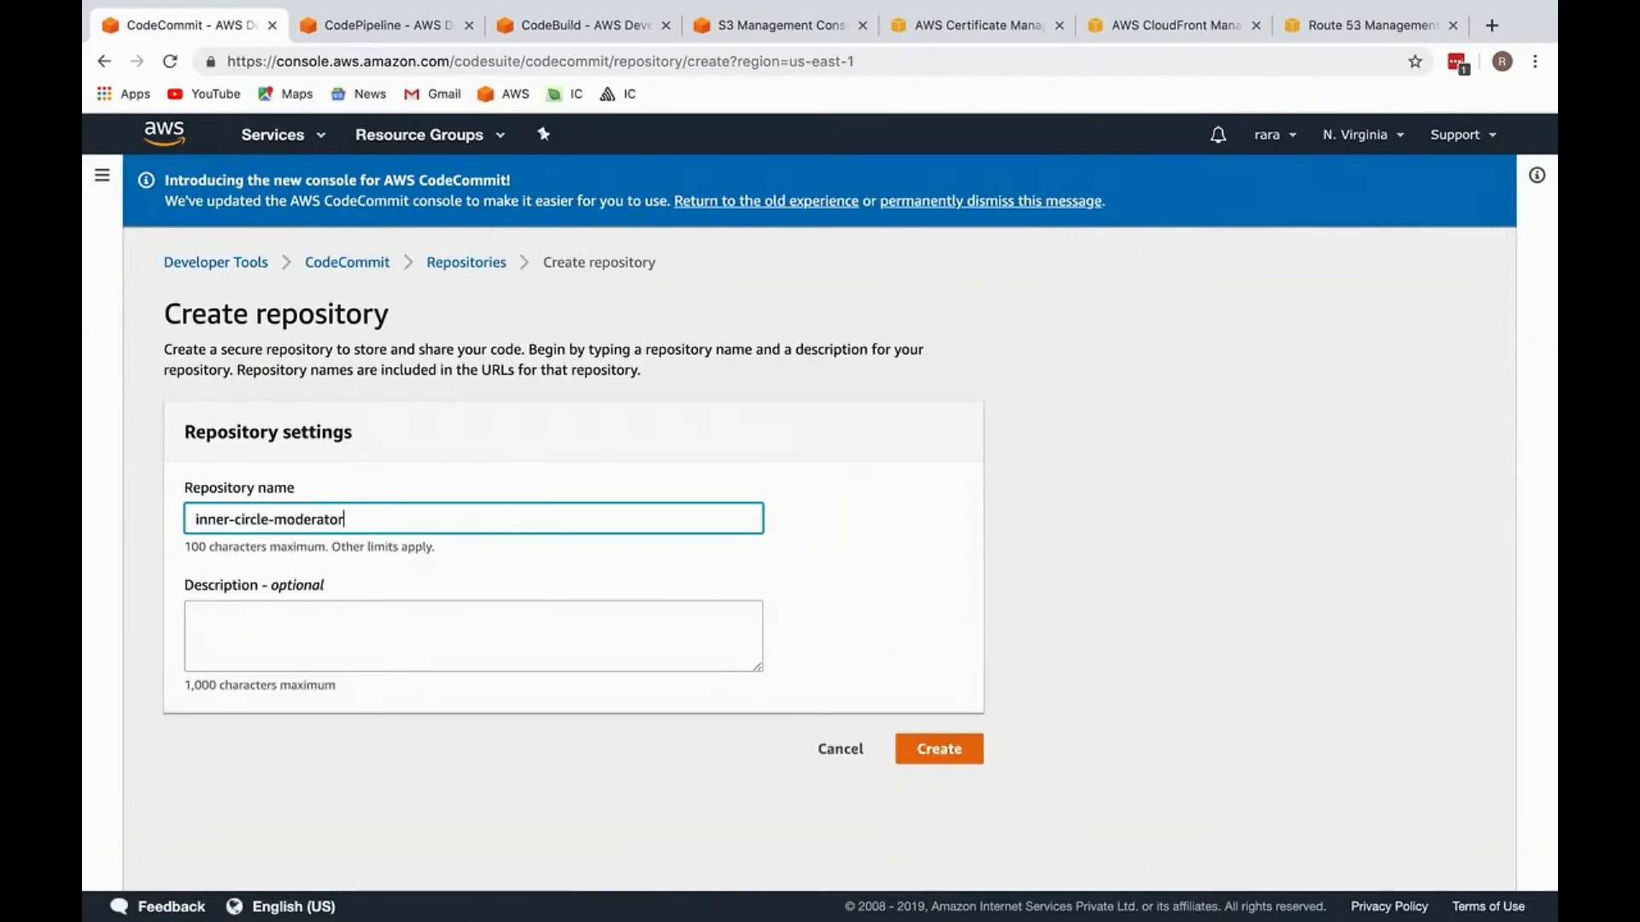
left_click(940, 748)
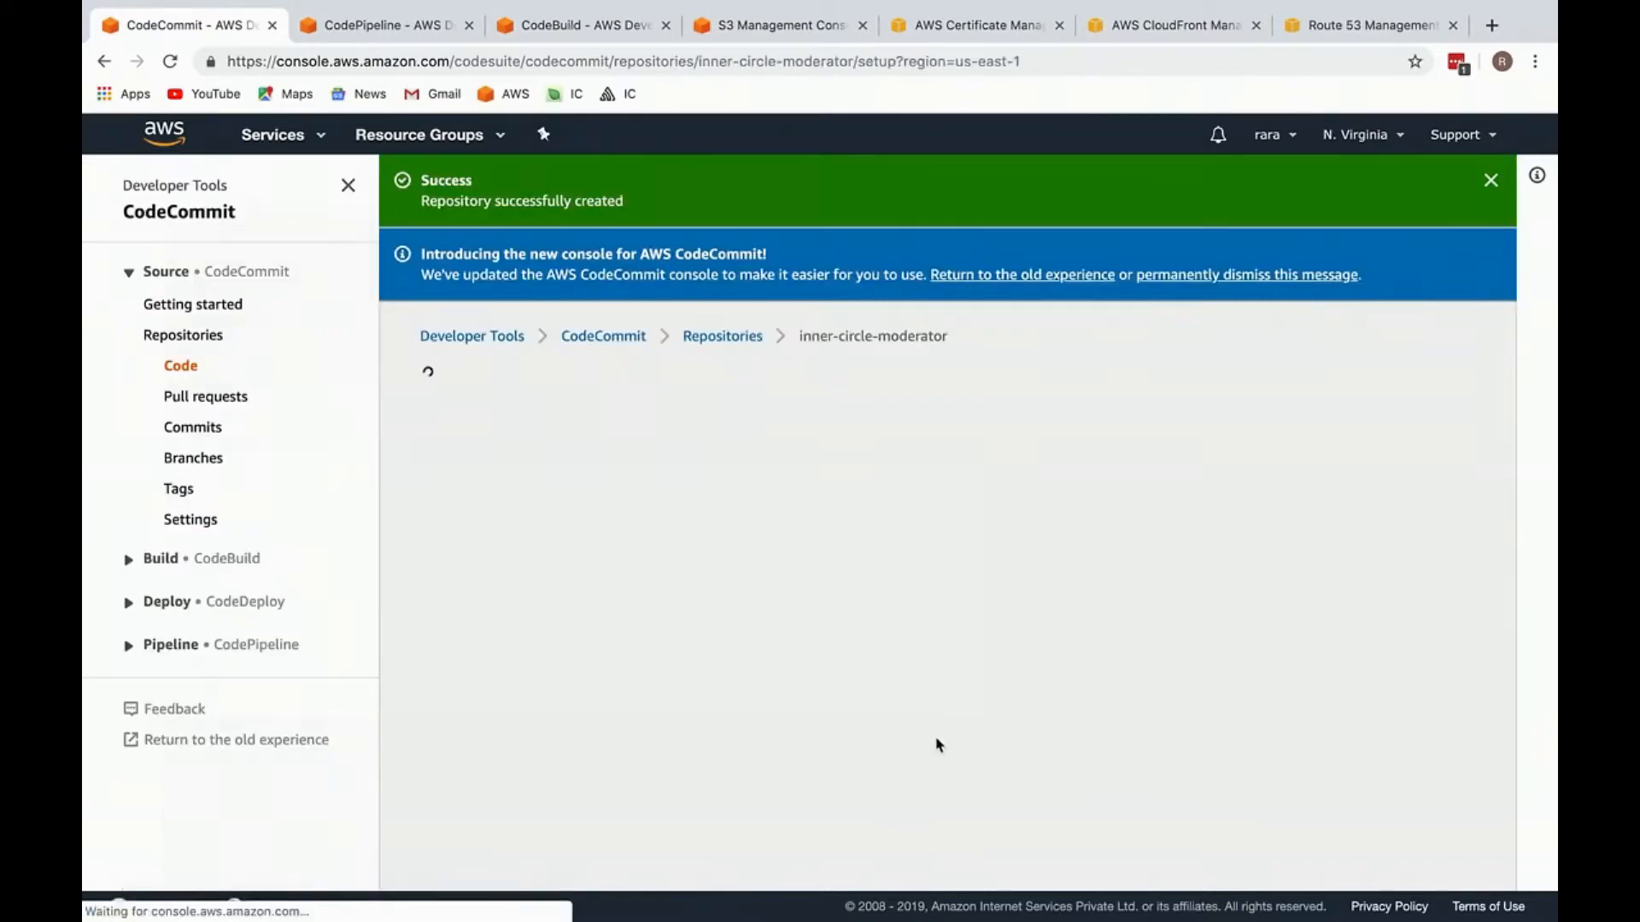
scroll(615, 500, "down", 5)
scroll(615, 499, "up", 5)
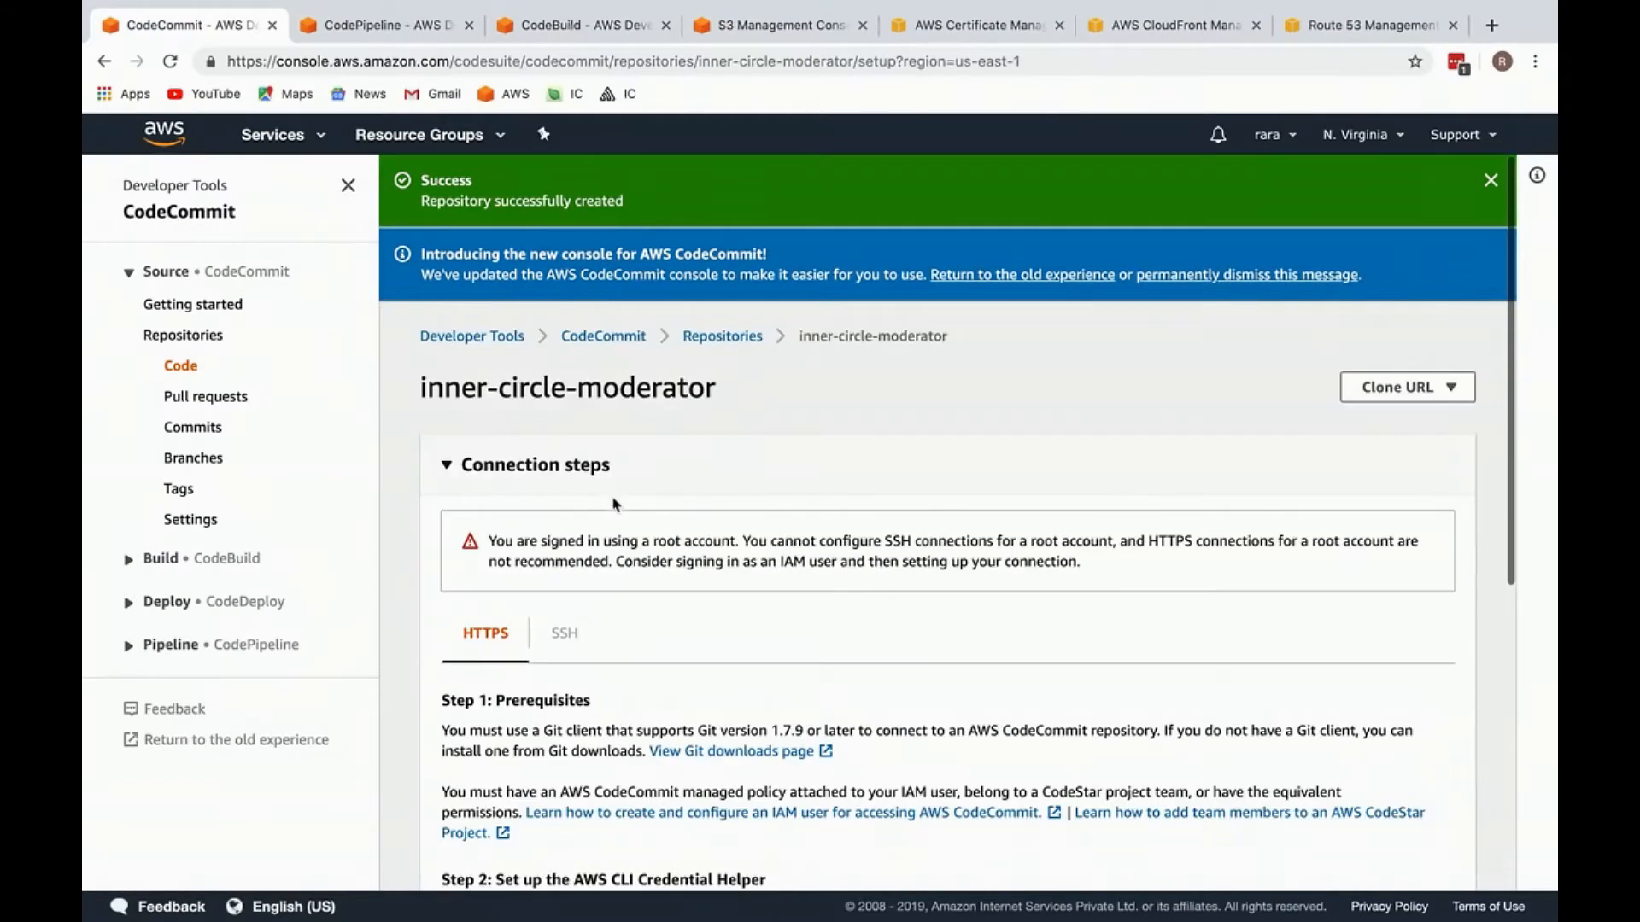
Step: Open the IAM service in a new browser tab and switch to it
left_click(267, 134)
type("iam")
key("super+Return")
left_click(305, 133)
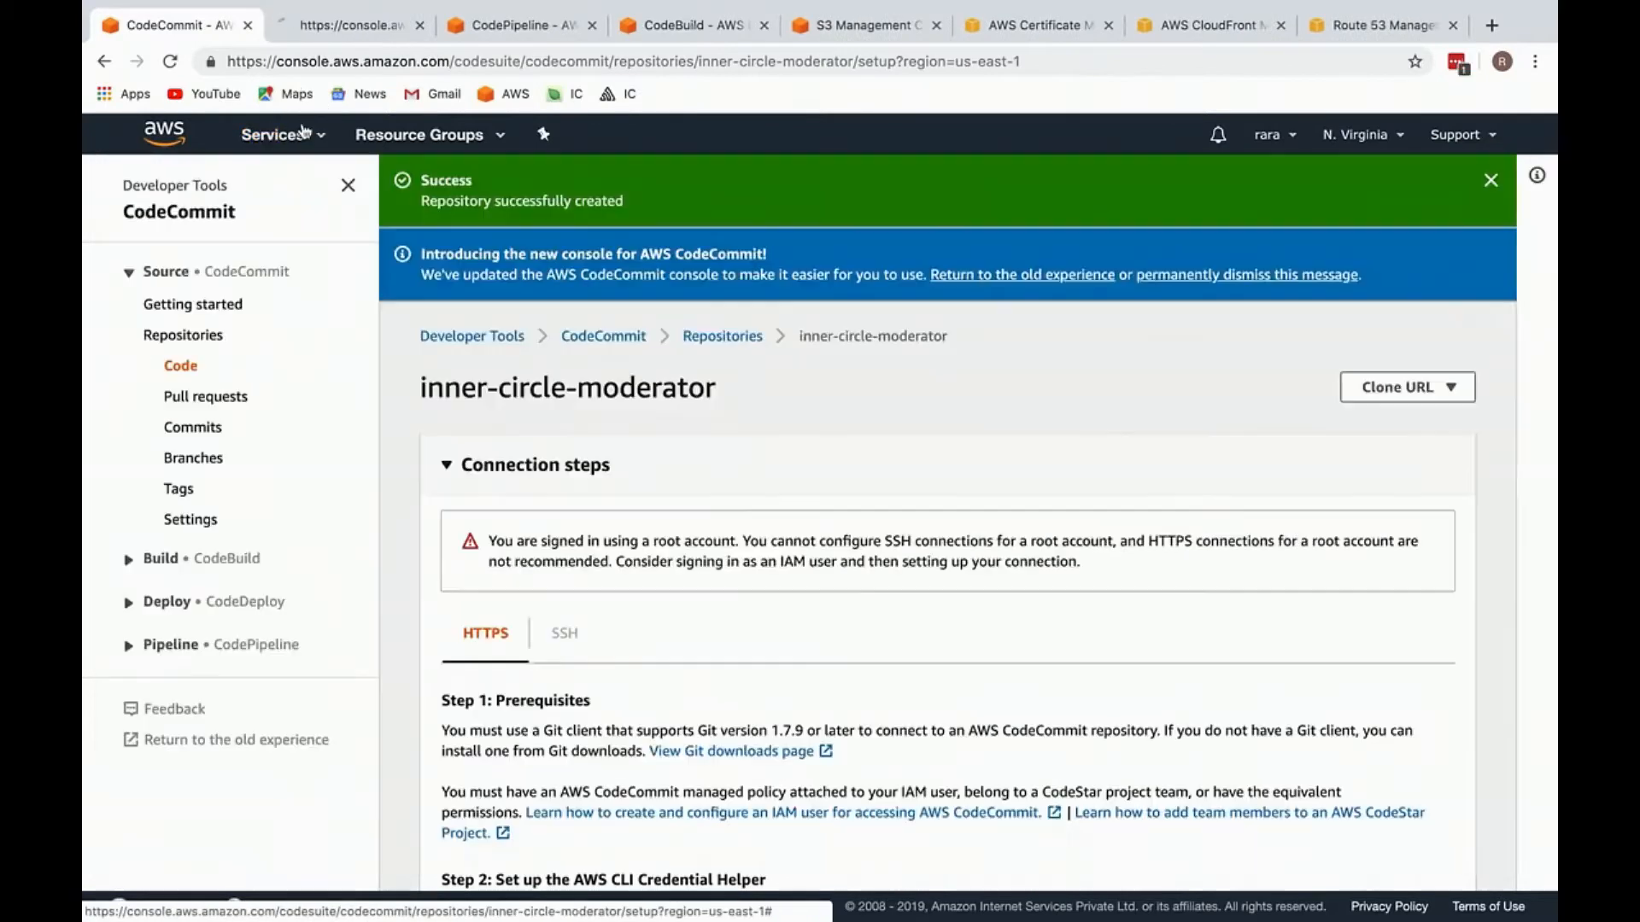
left_click(336, 36)
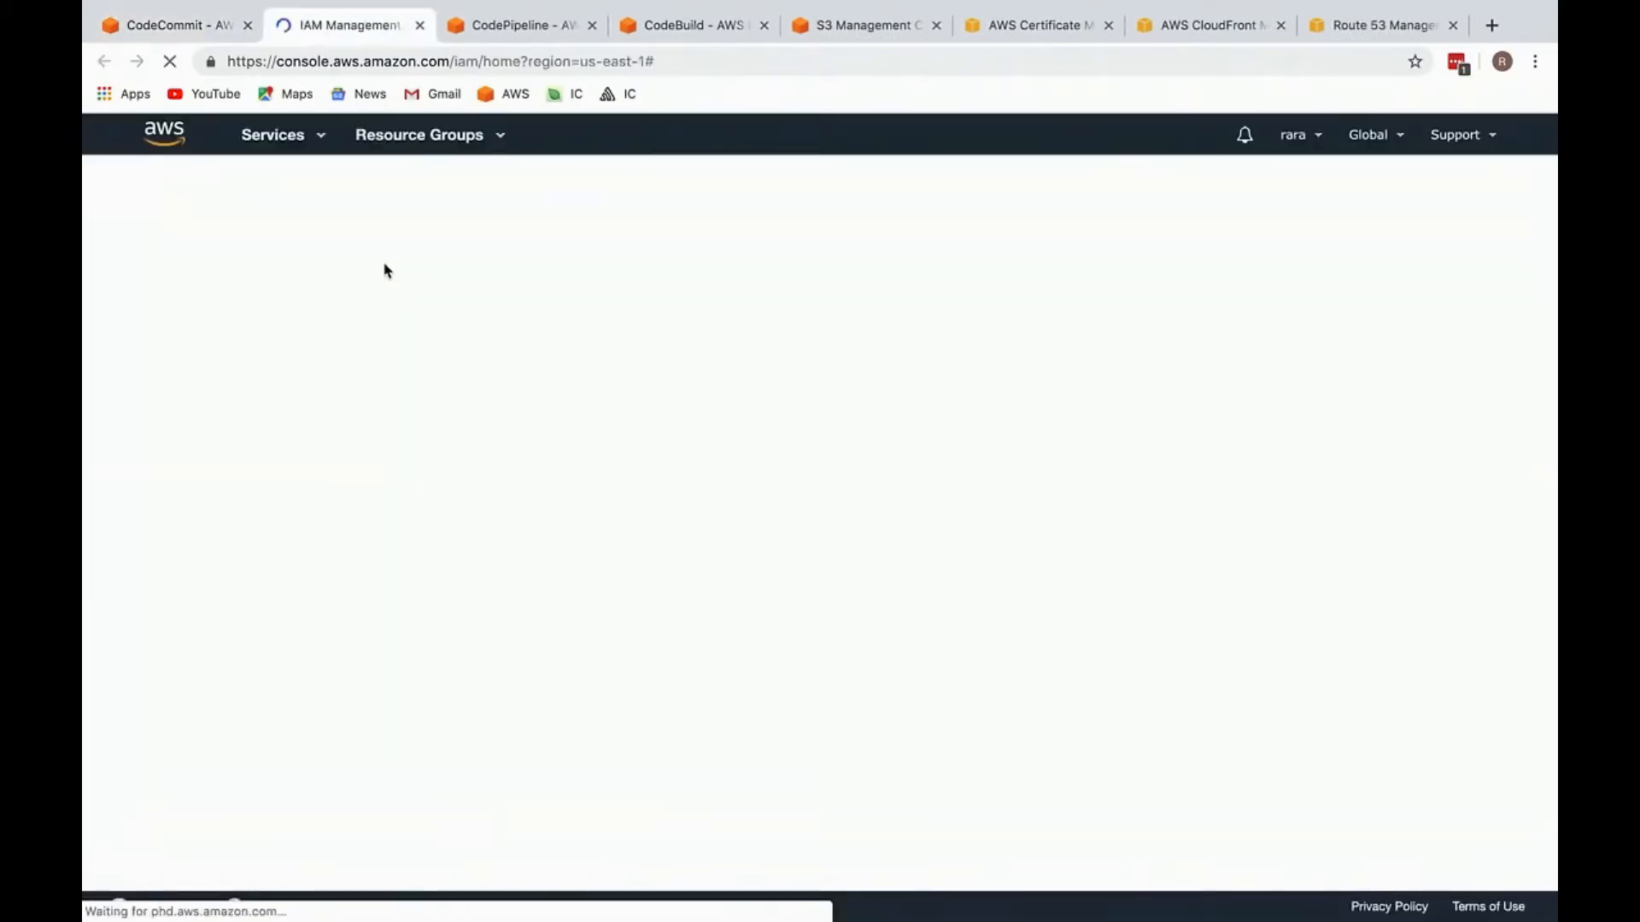
Step: Start adding an IAM user from the users list and enter codecommit-full-access as the user name
left_click(349, 349)
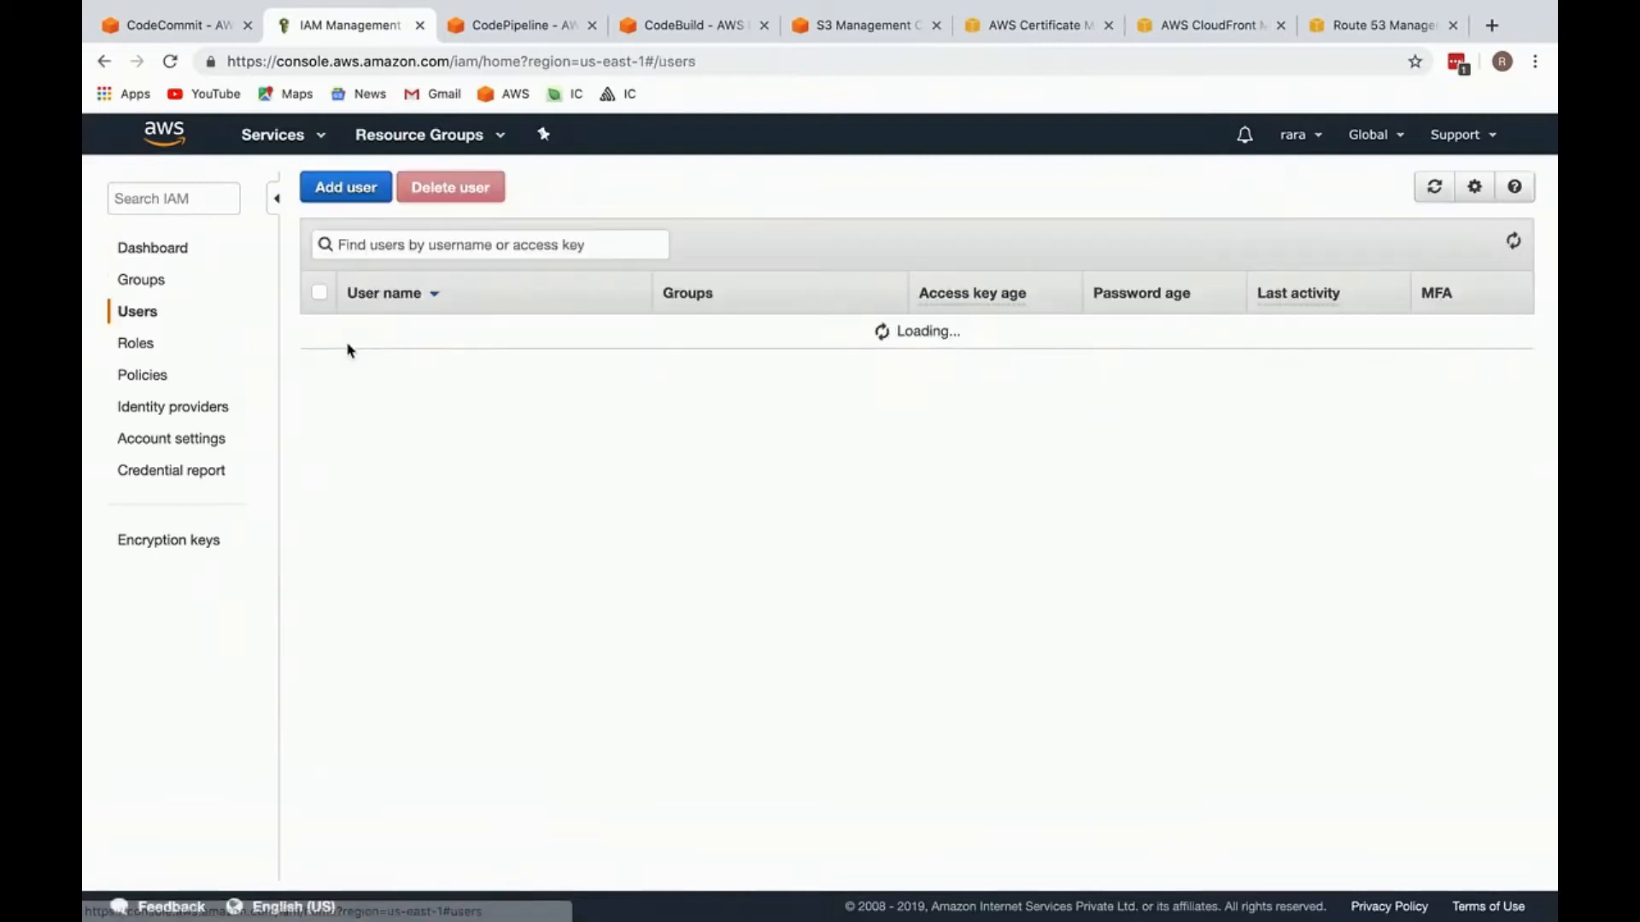
left_click(351, 195)
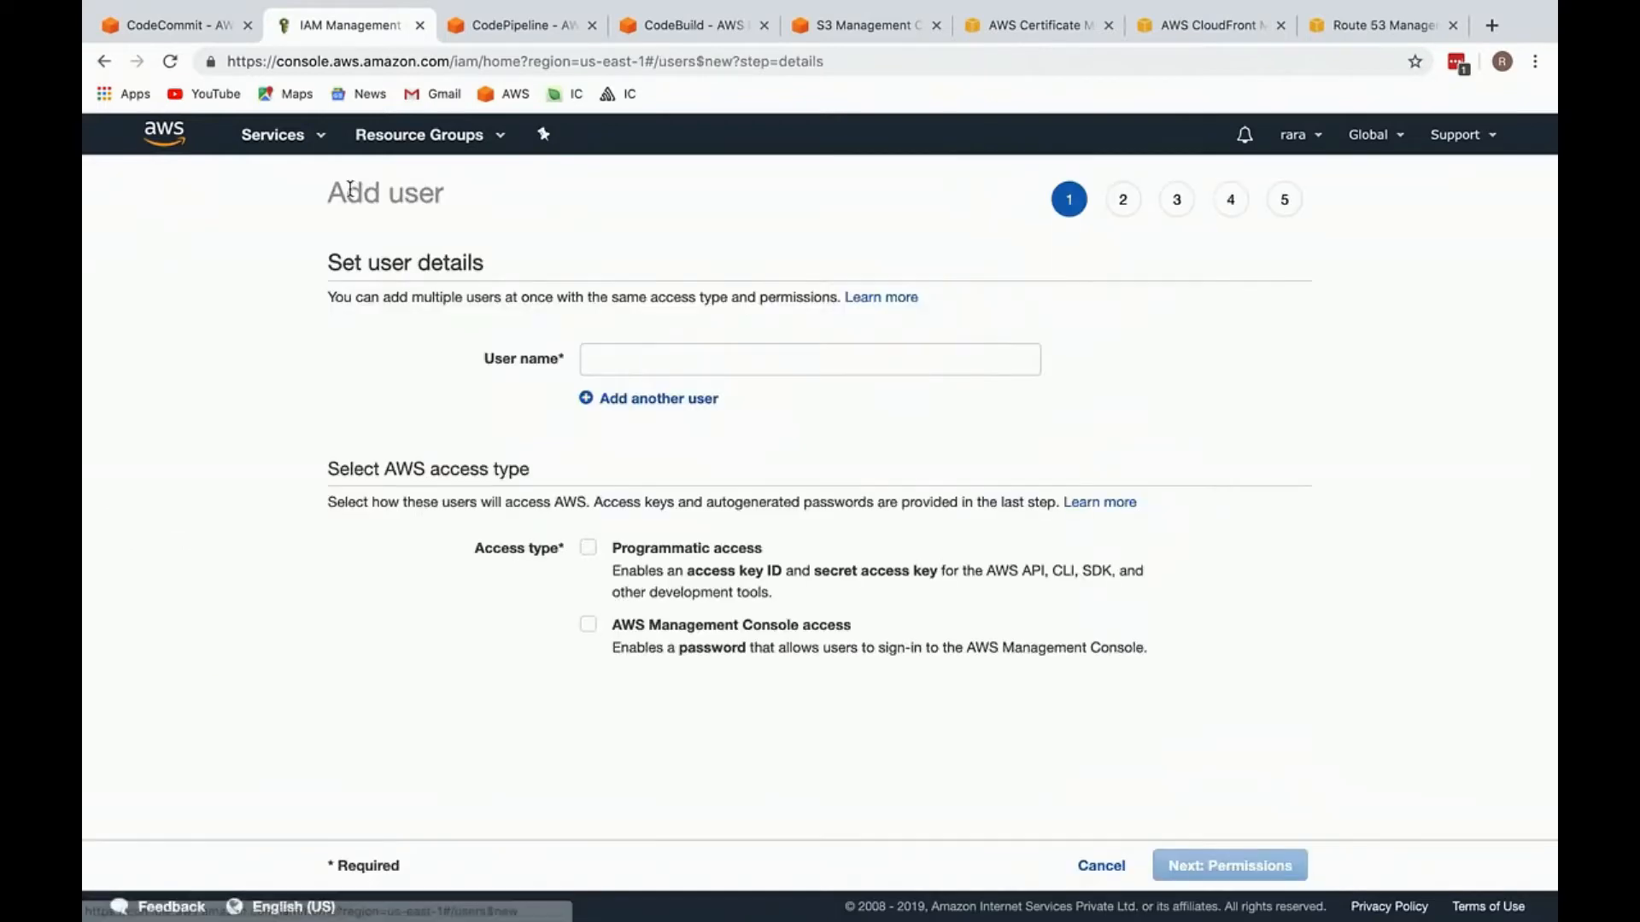
left_click(649, 367)
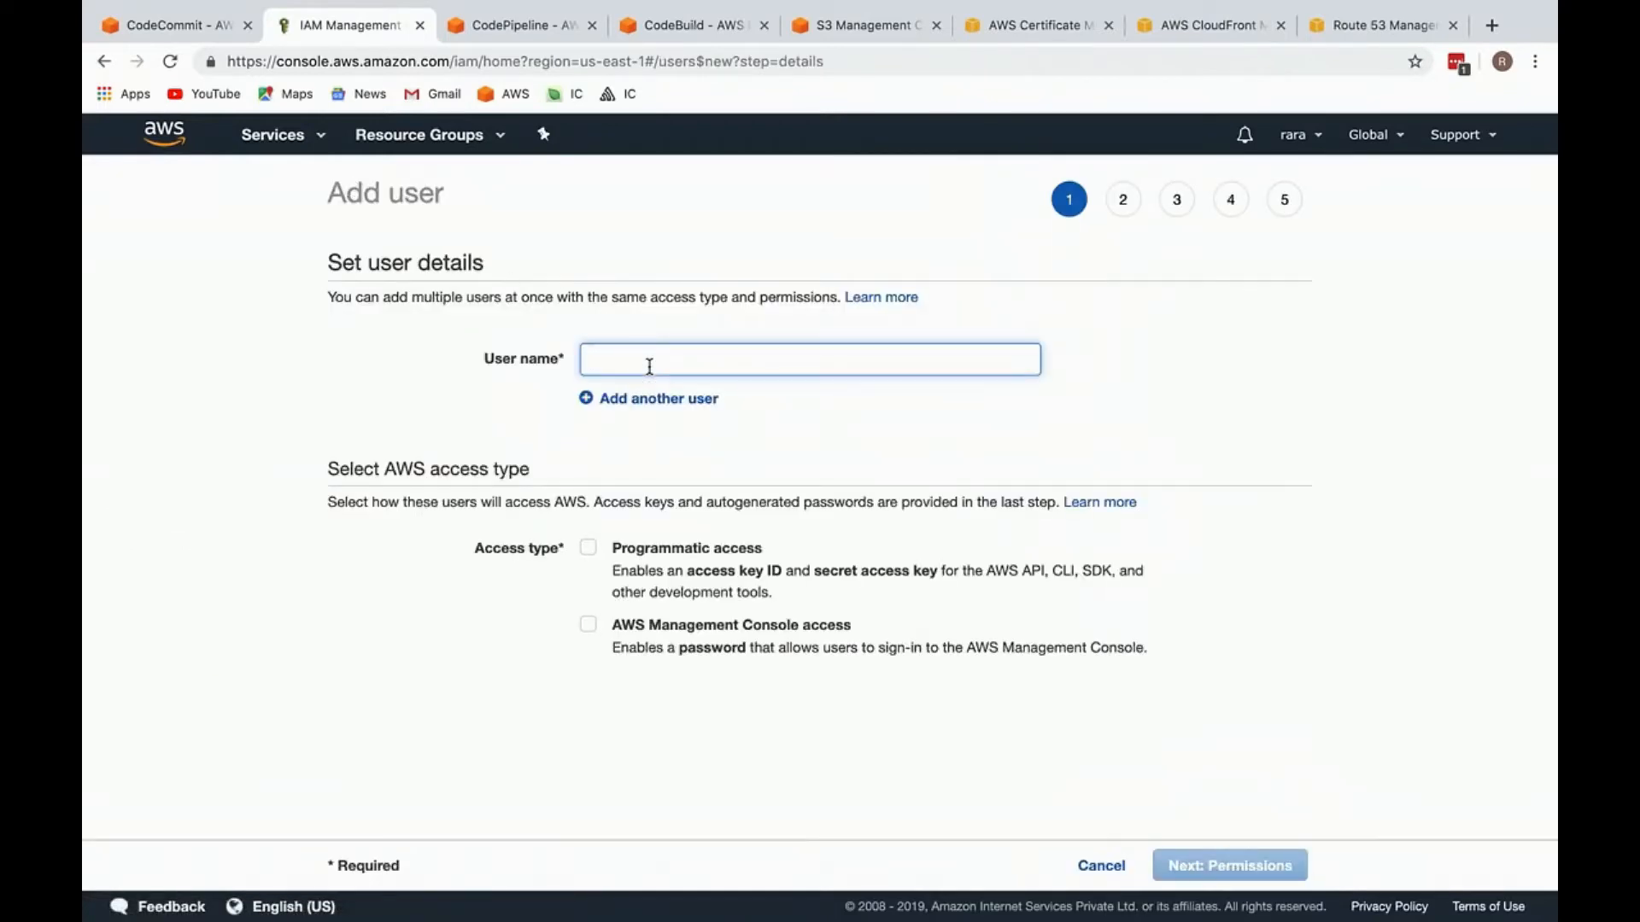
type("code")
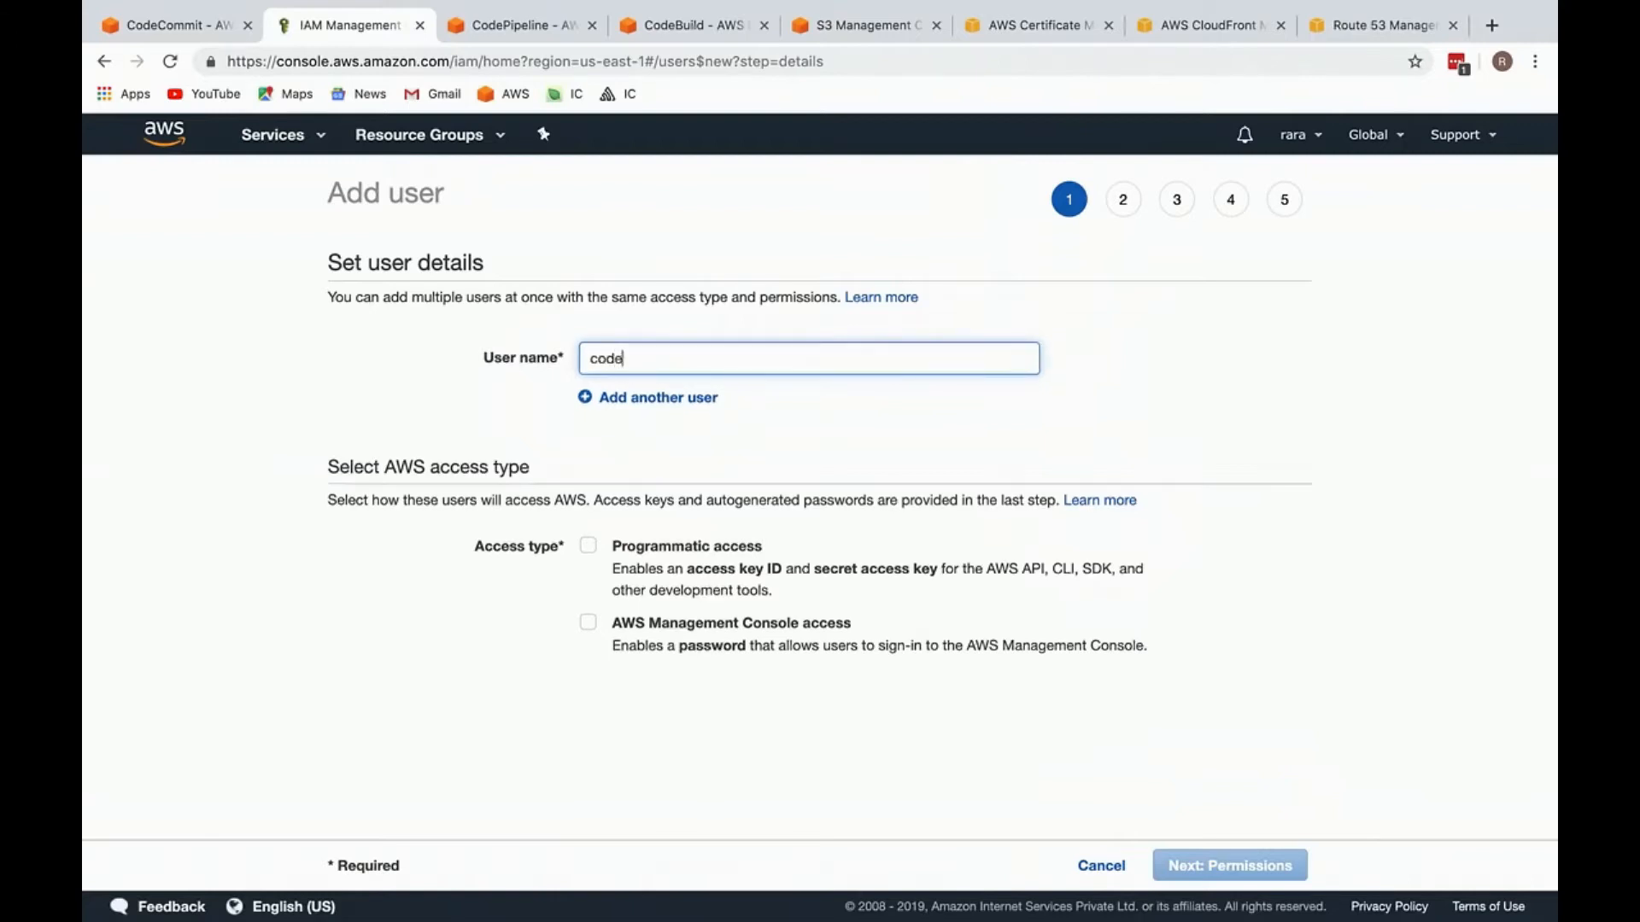
type("commit-full-access")
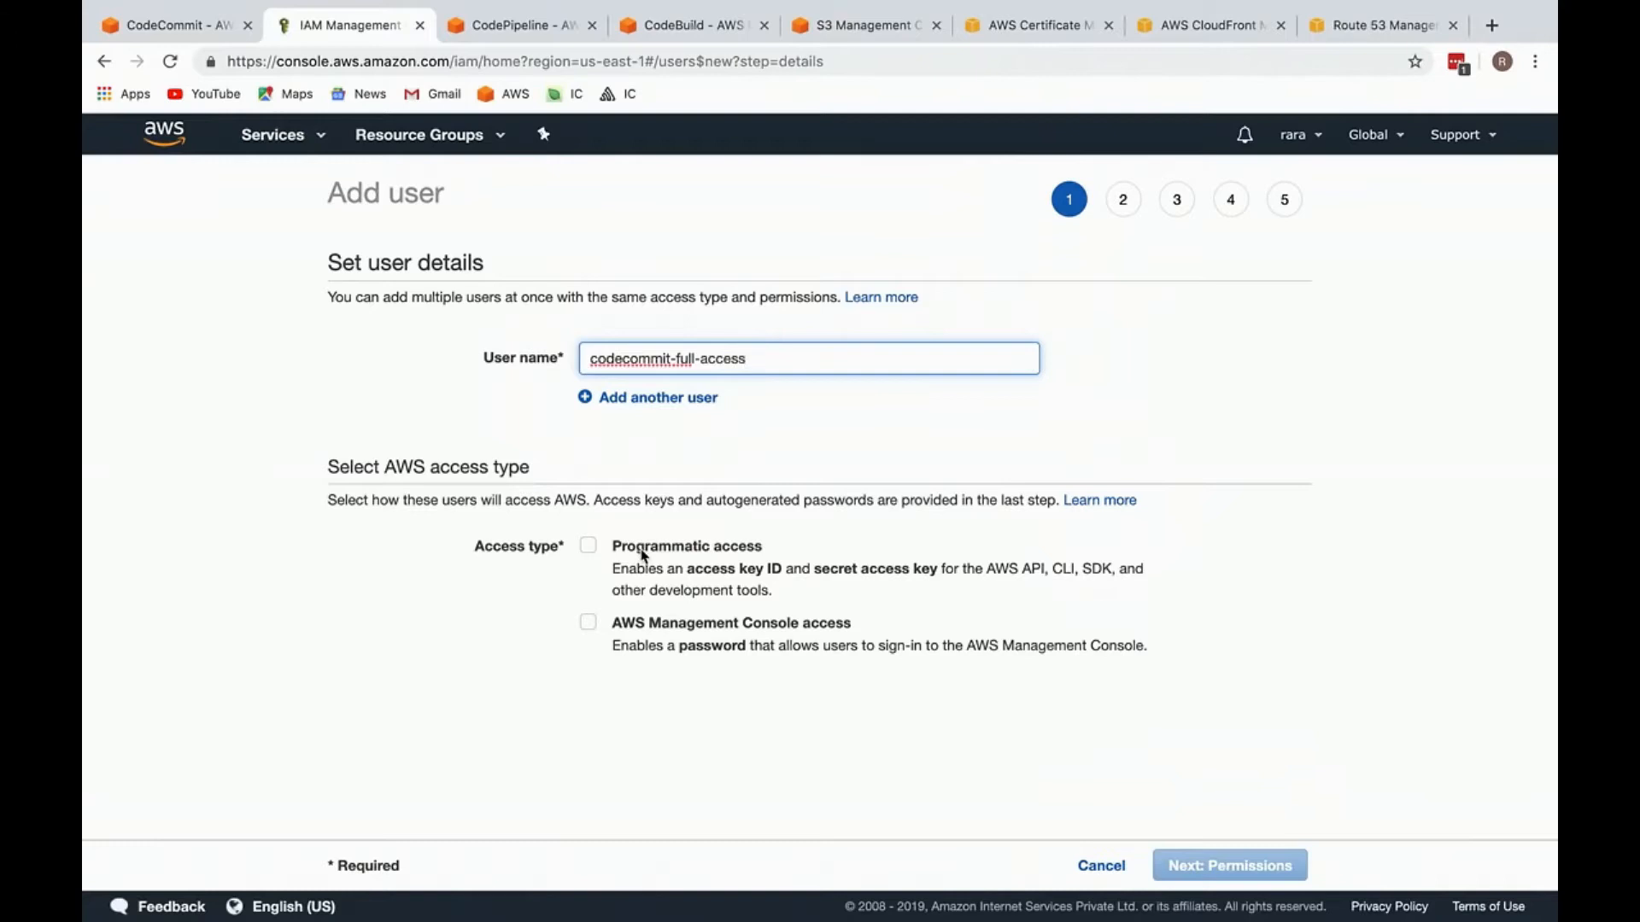
Step: Give the new user programmatic access and directly attach the existing AWSCodeCommitFullAccess policy
left_click(642, 553)
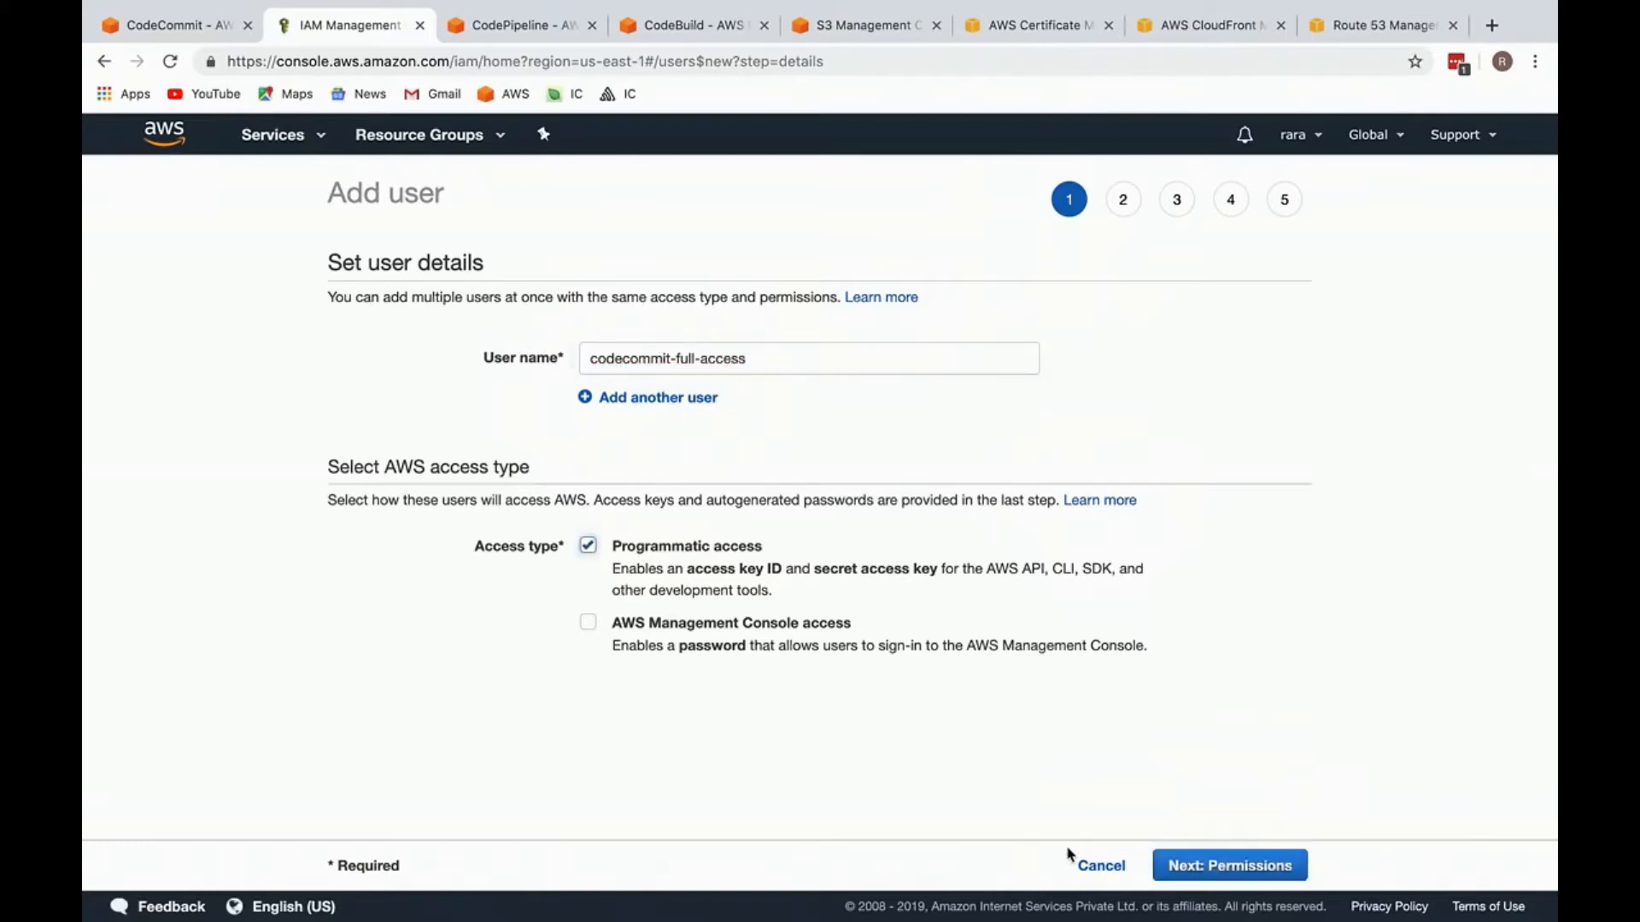
left_click(1196, 865)
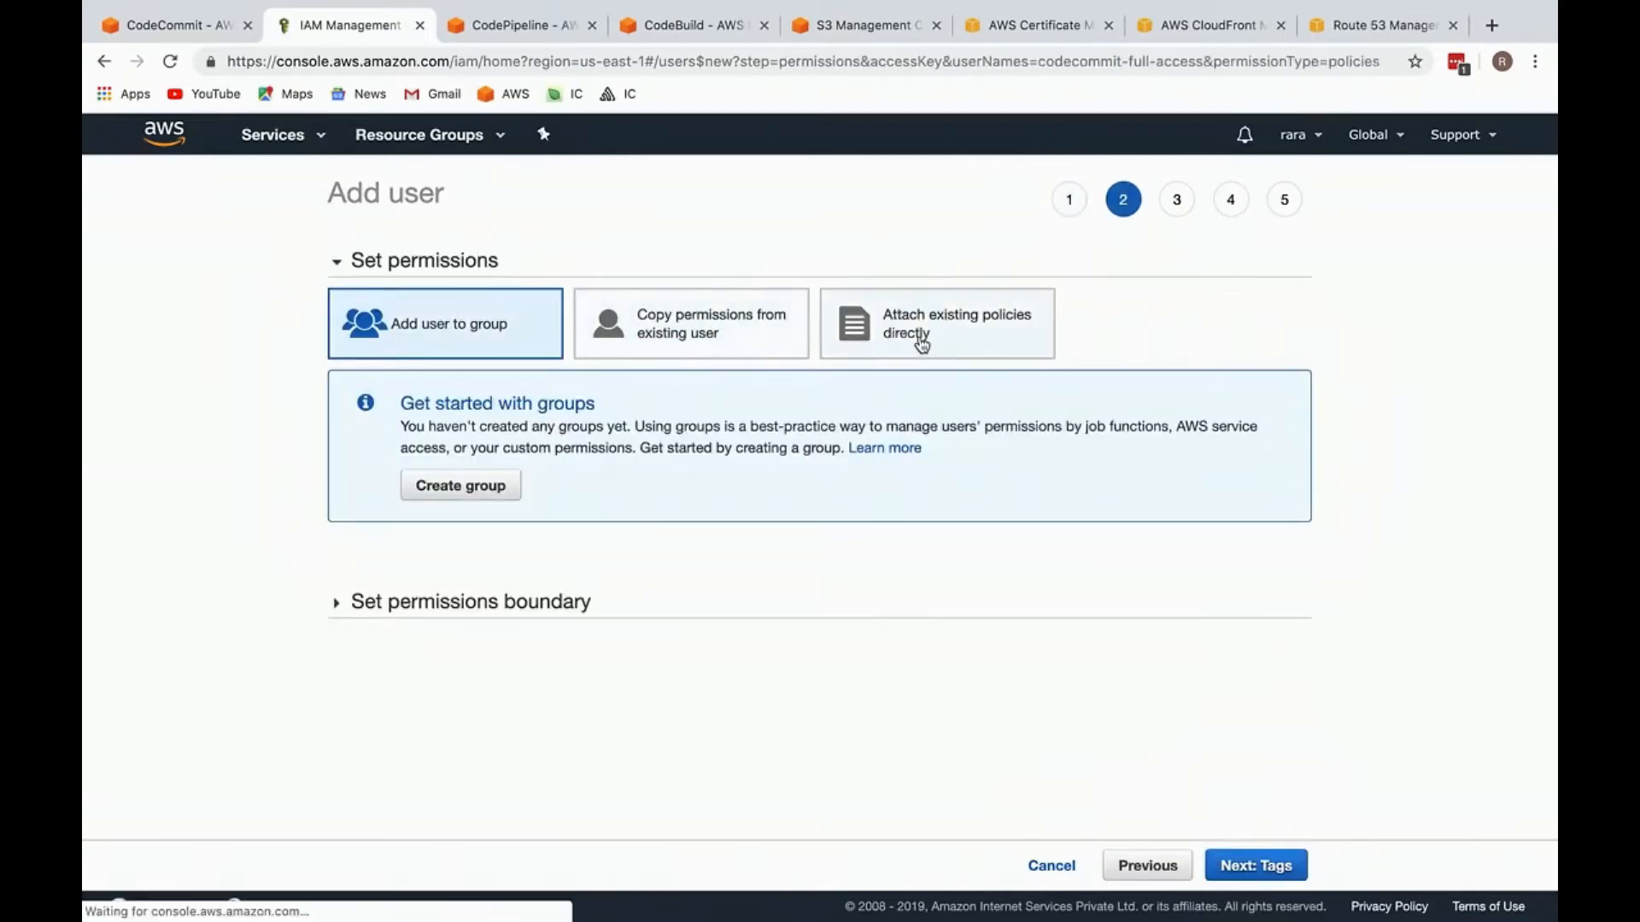
left_click(823, 352)
type("CodeCo")
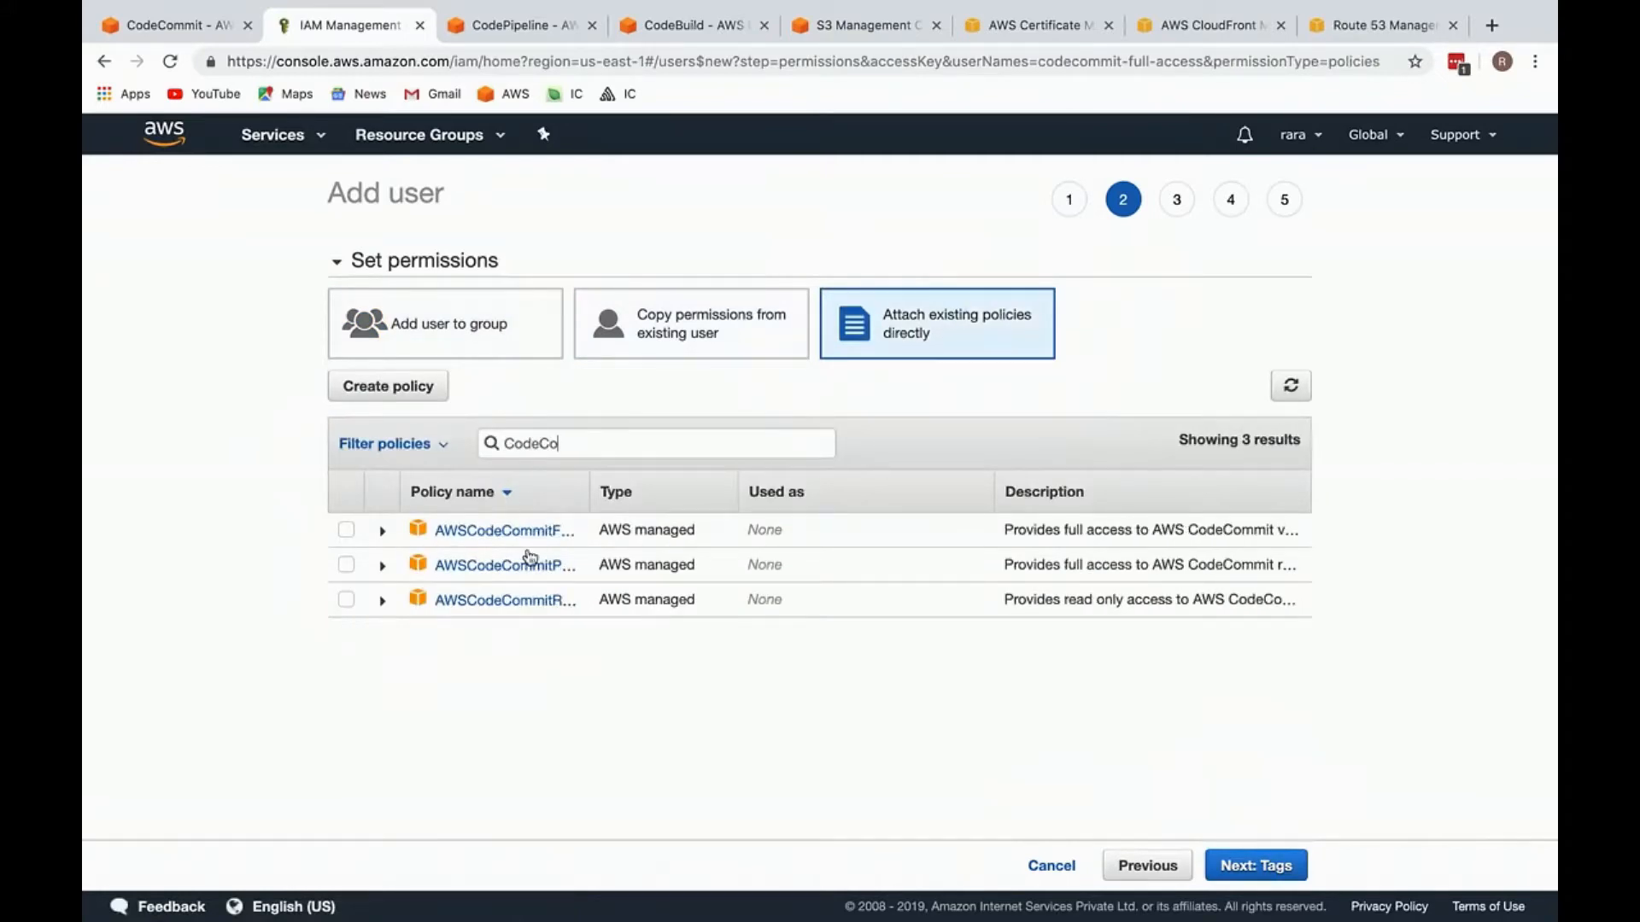
left_click(346, 530)
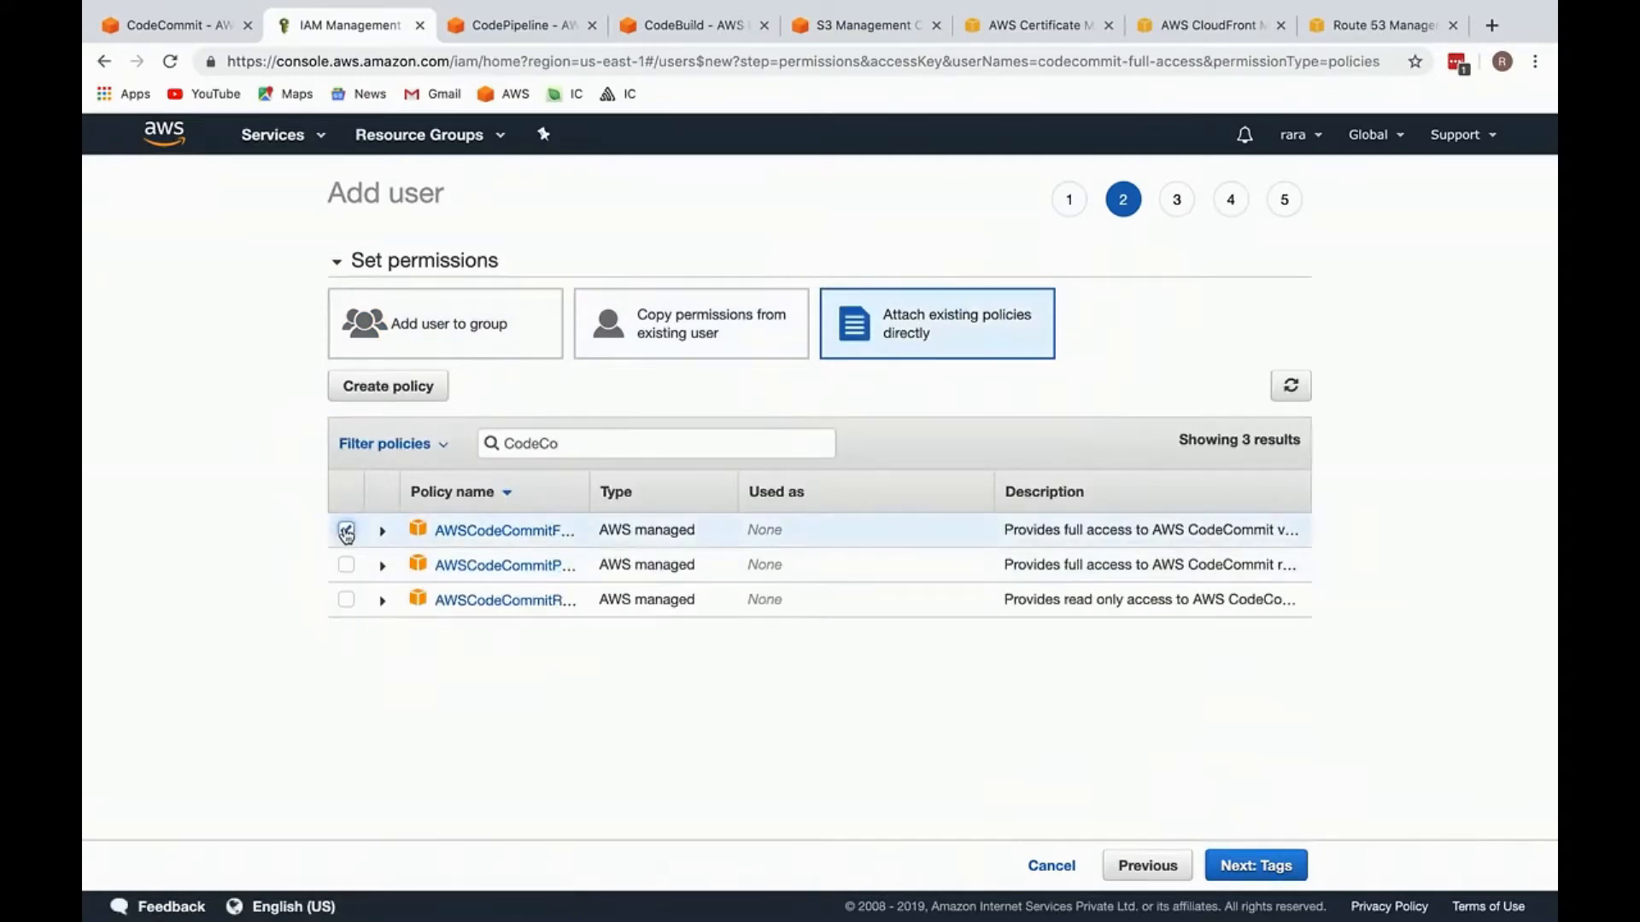
left_click(1272, 866)
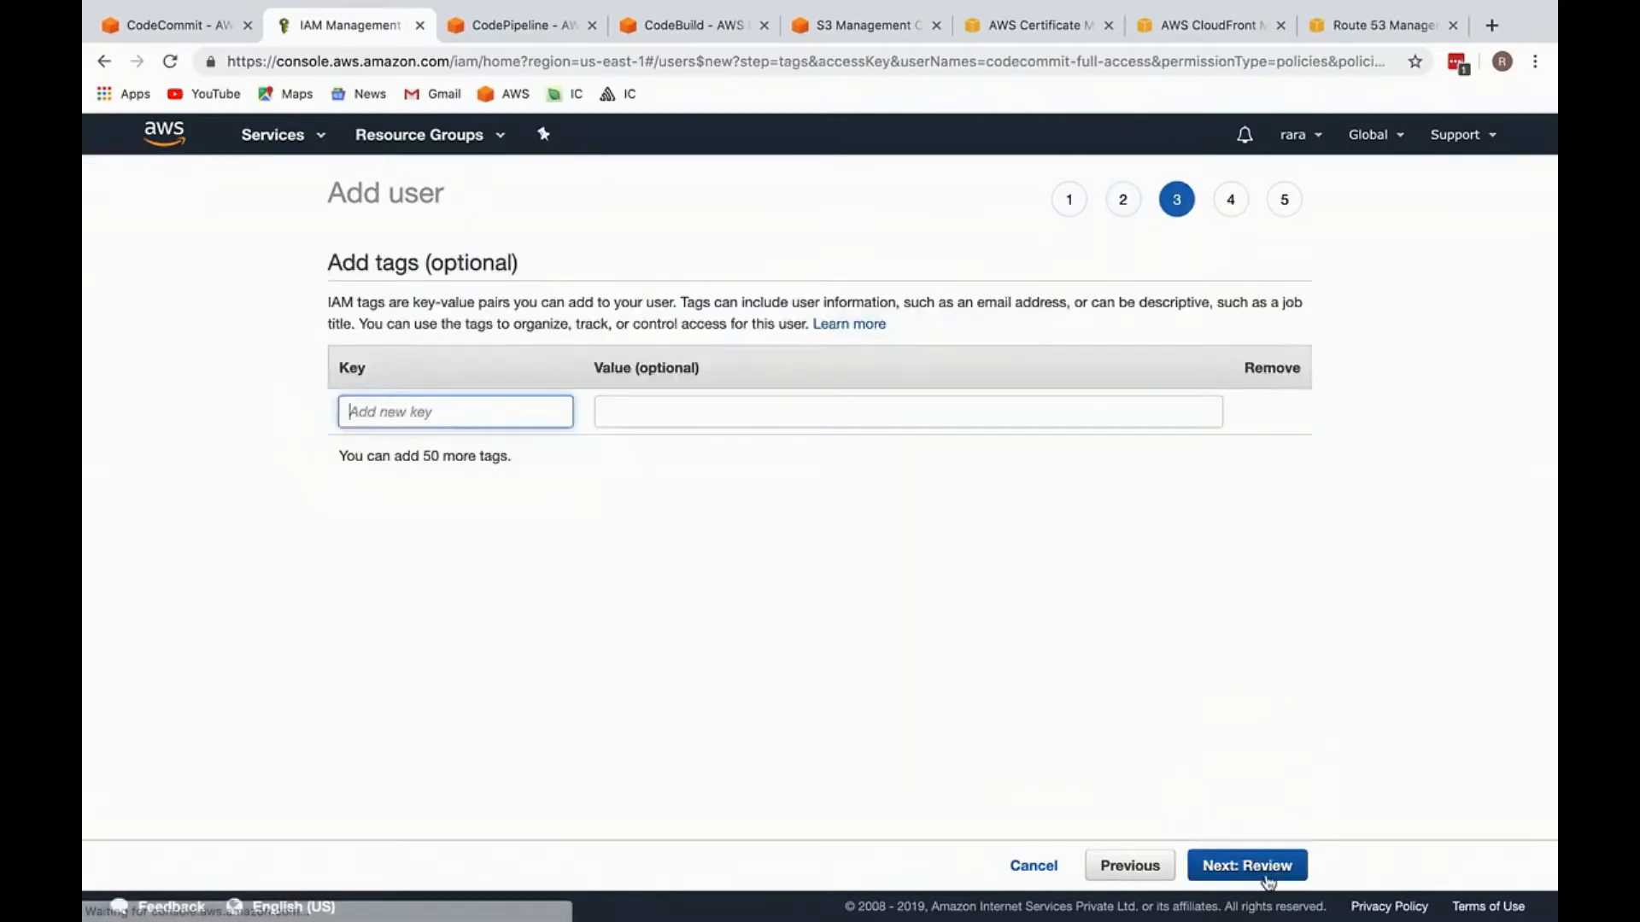
Step: Create the user without tags, reveal its secret access key and close the wizard
left_click(1266, 880)
left_click(1265, 868)
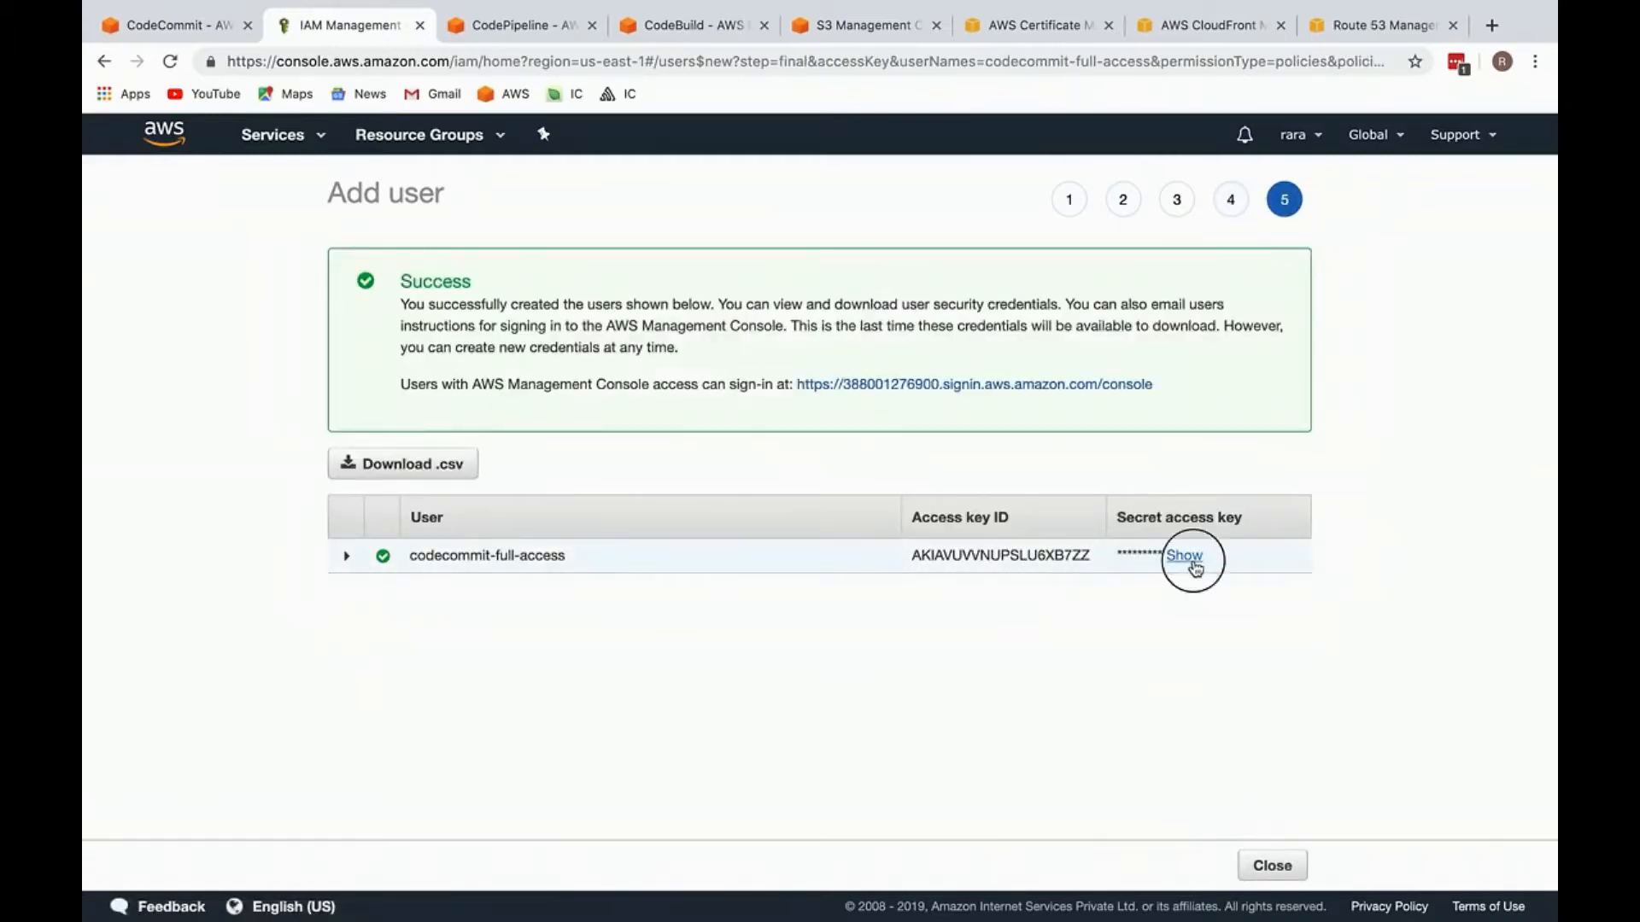
left_click(1186, 556)
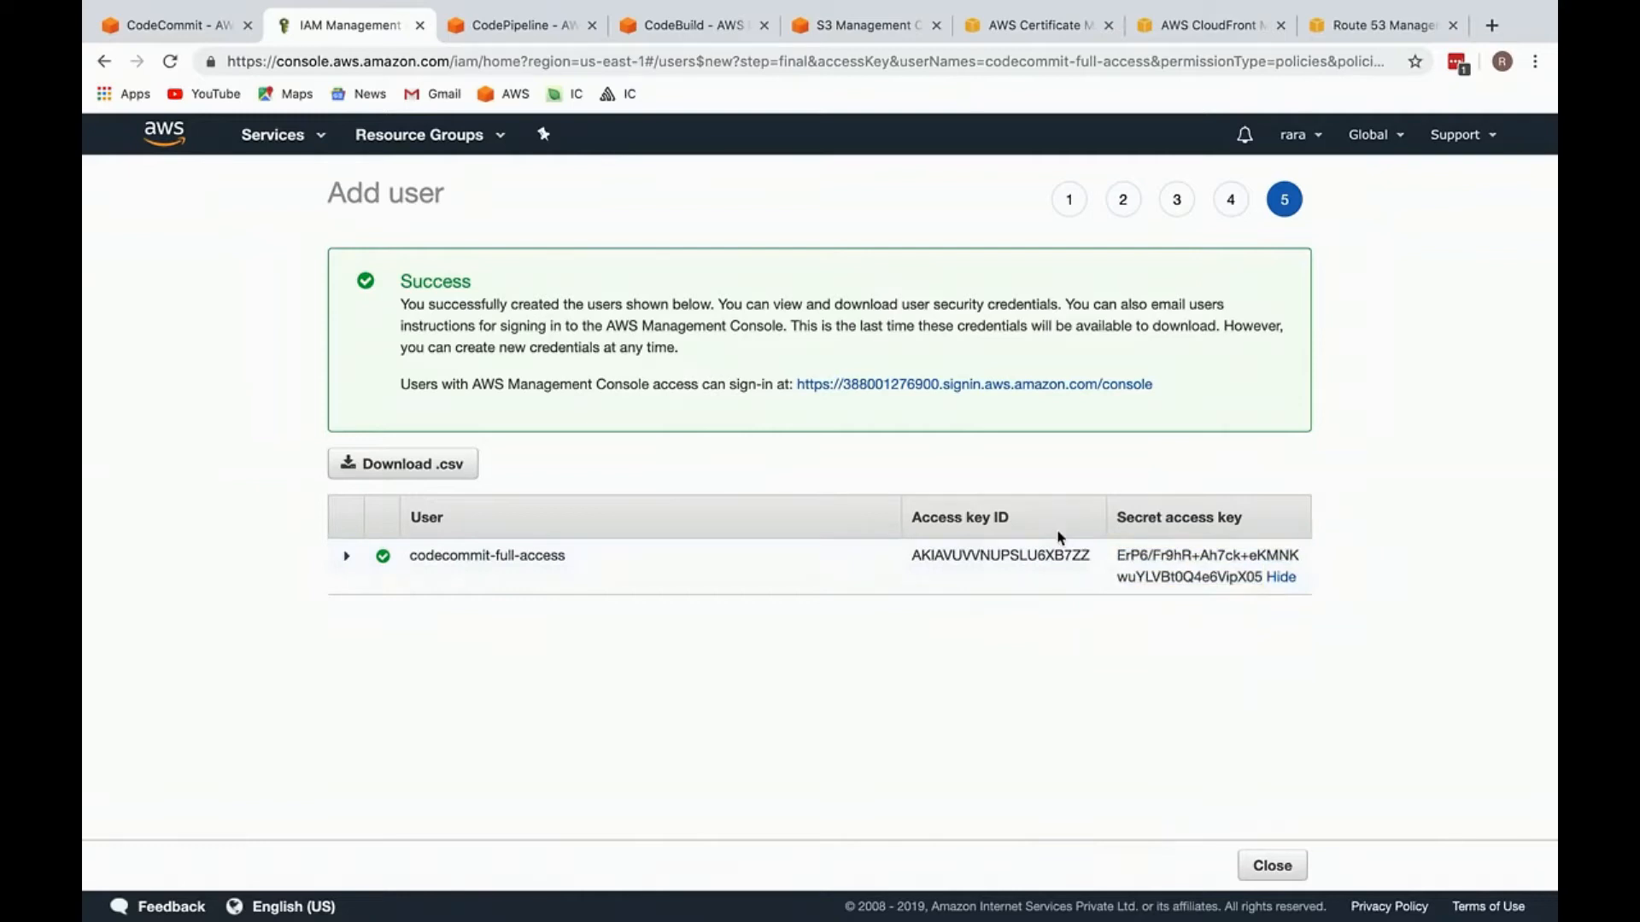
double_click(1062, 557)
left_click(1268, 866)
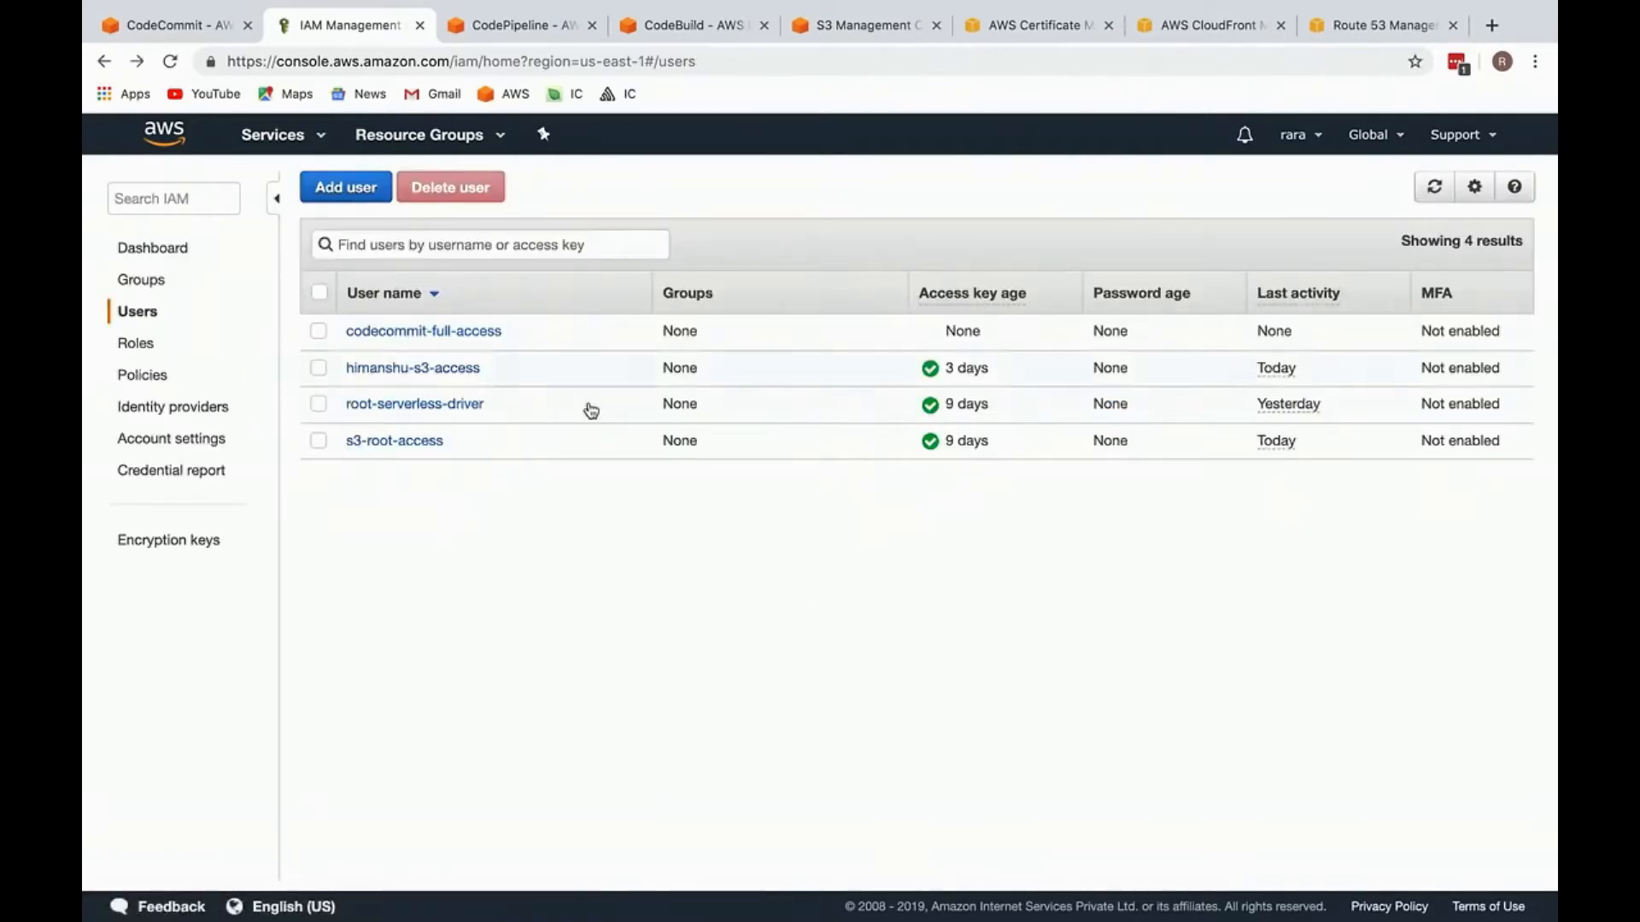
Step: Open the codecommit-full-access user's security credentials and go to the SSH keys for AWS CodeCommit
left_click(423, 332)
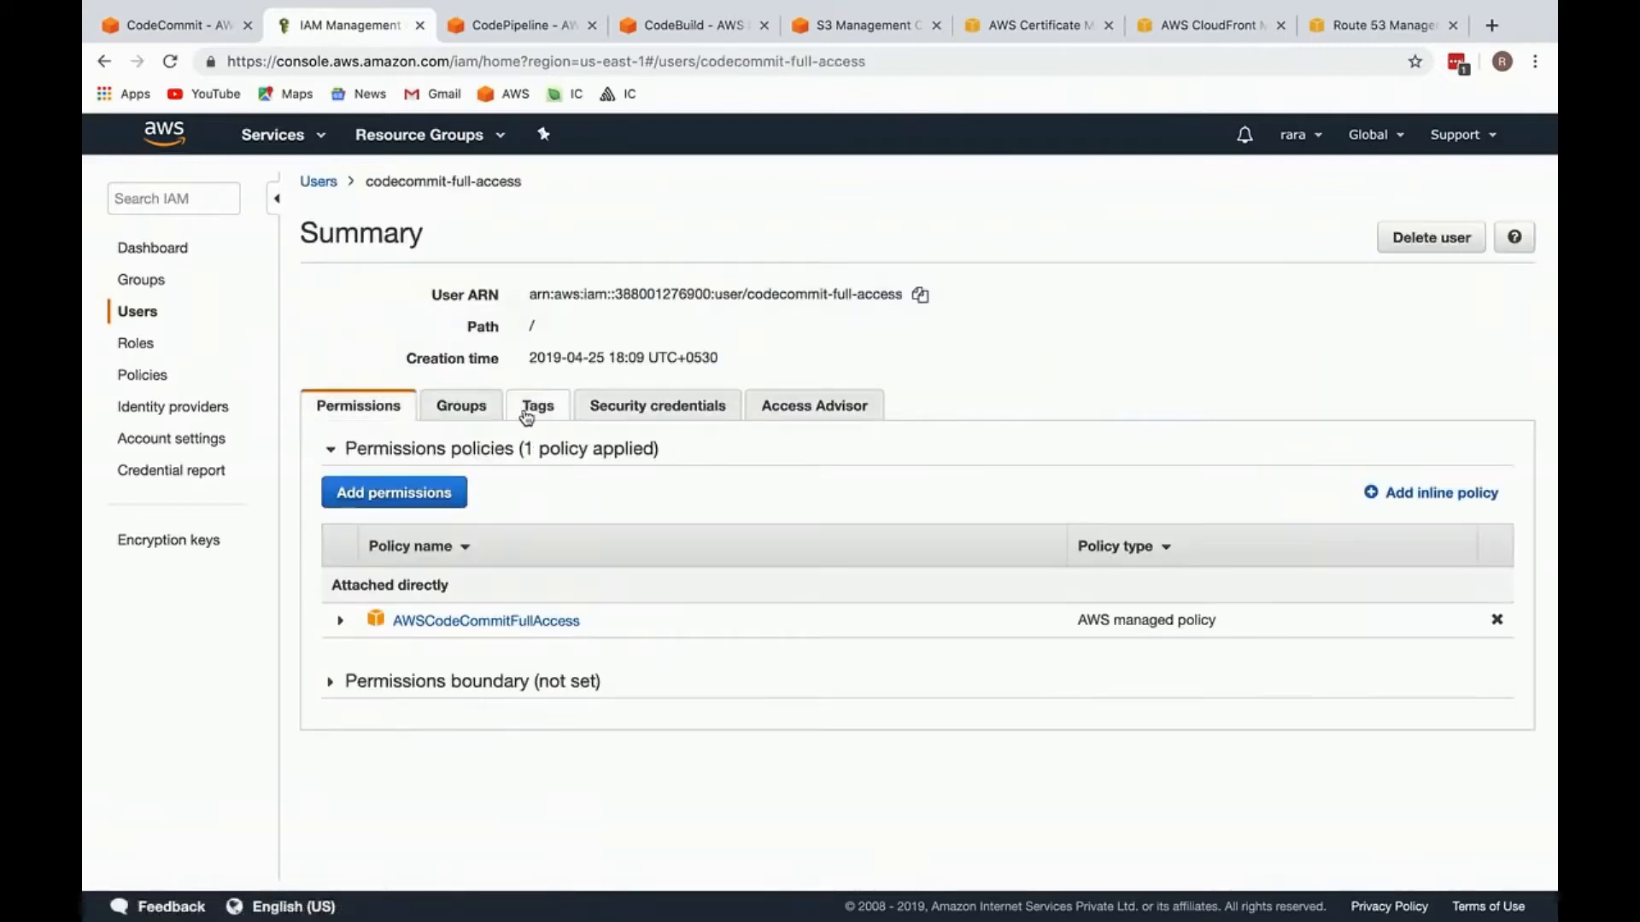
left_click(597, 409)
left_click(471, 405)
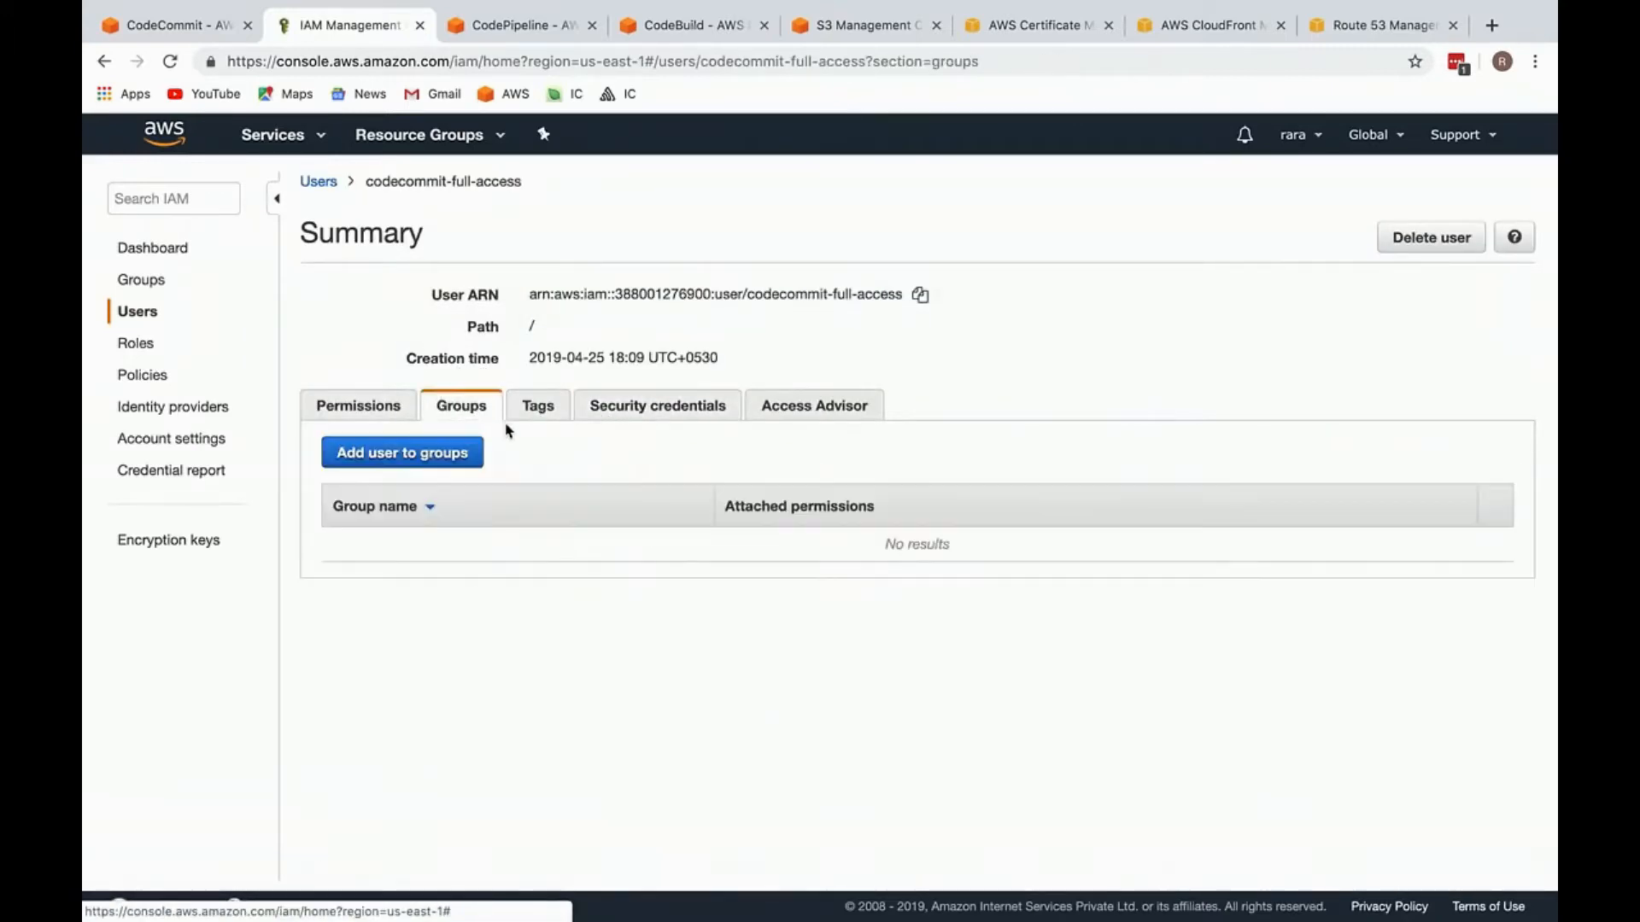
left_click(611, 417)
scroll(611, 419, "down", 5)
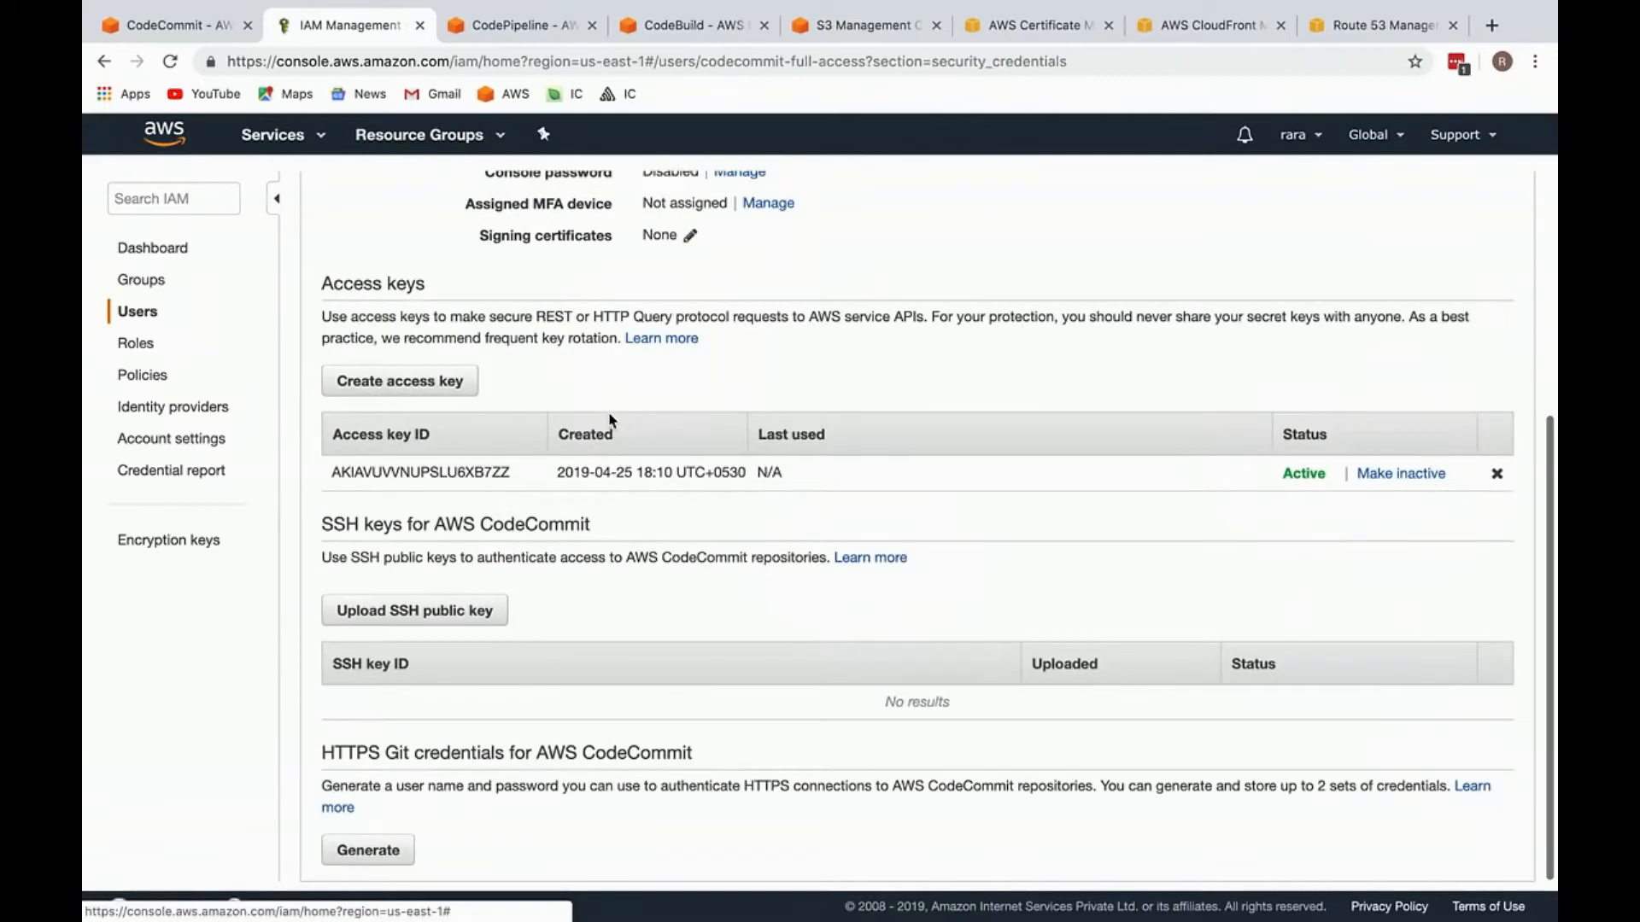
Step: Switch to Terminal and copy the SSH public key to the clipboard with cat ~/.ssh/id_rsa.pub | pbcopy
right_click(576, 523)
key("ctrl+Left")
key("ctrl+Left")
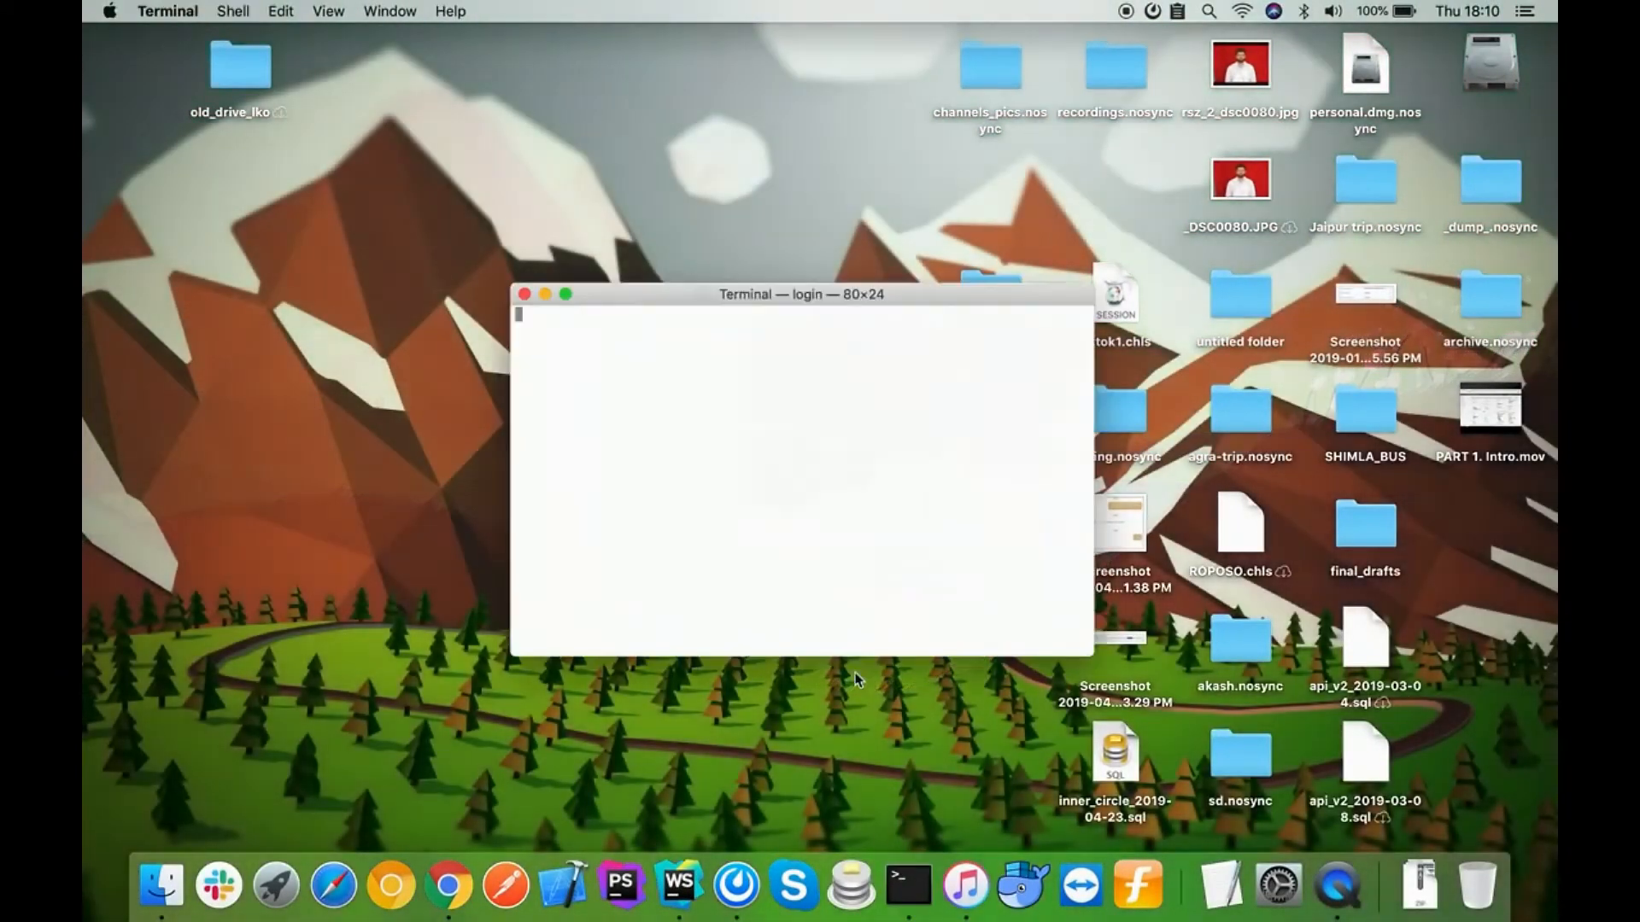
key("ctrl+Right")
key("ctrl+Left")
left_click(864, 573)
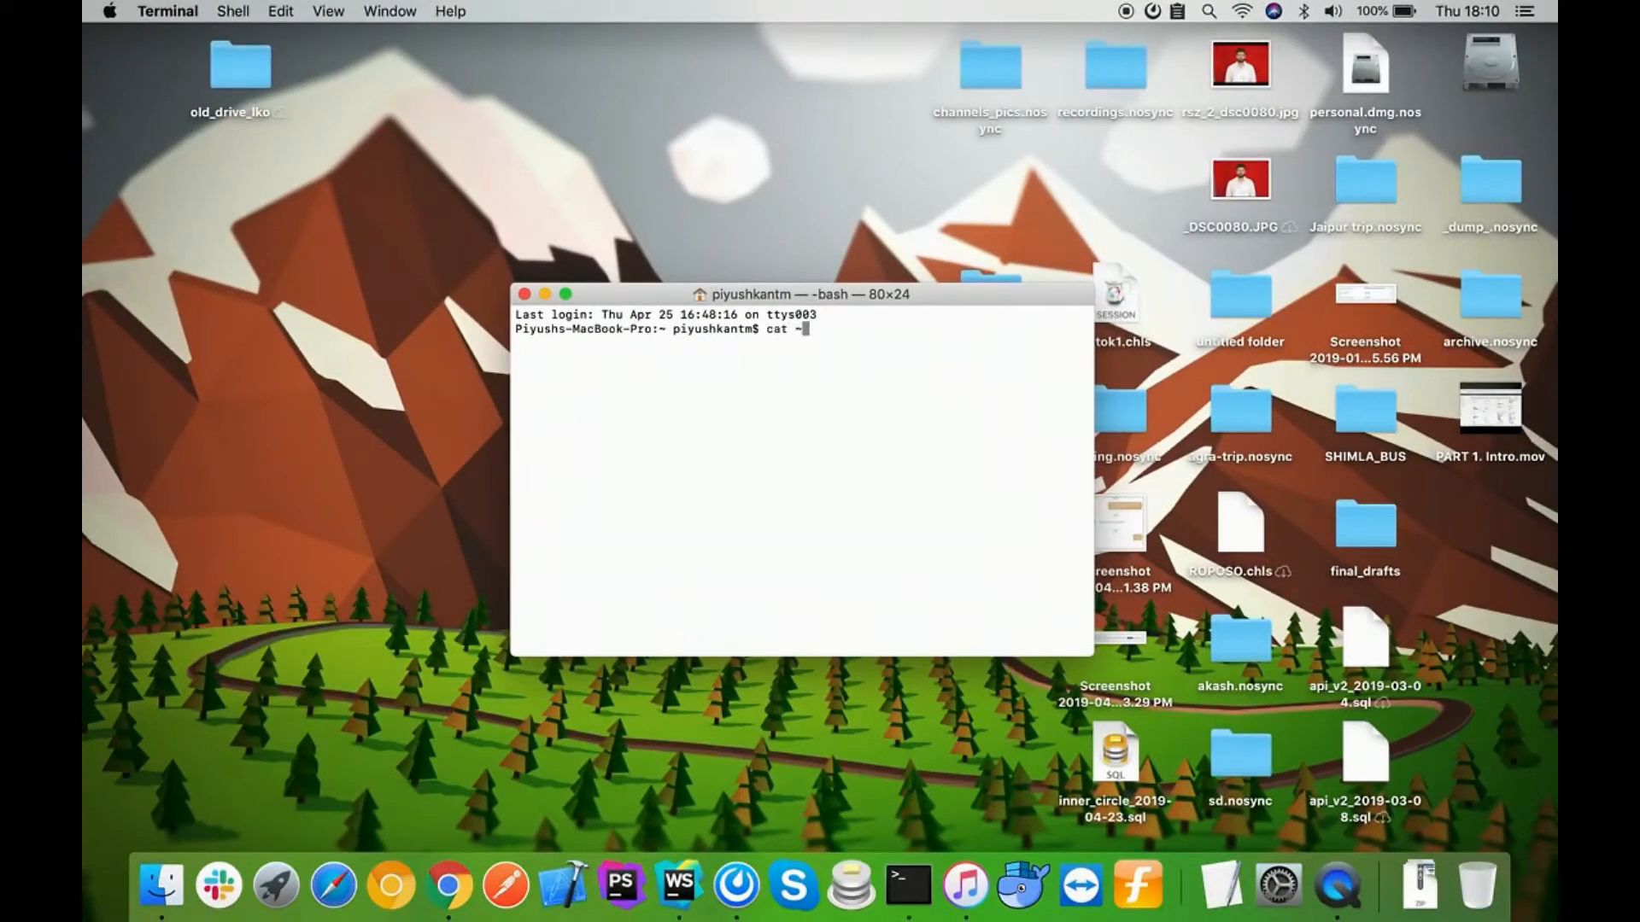
type("cat ~/.ssh/id_rsad")
key("Return")
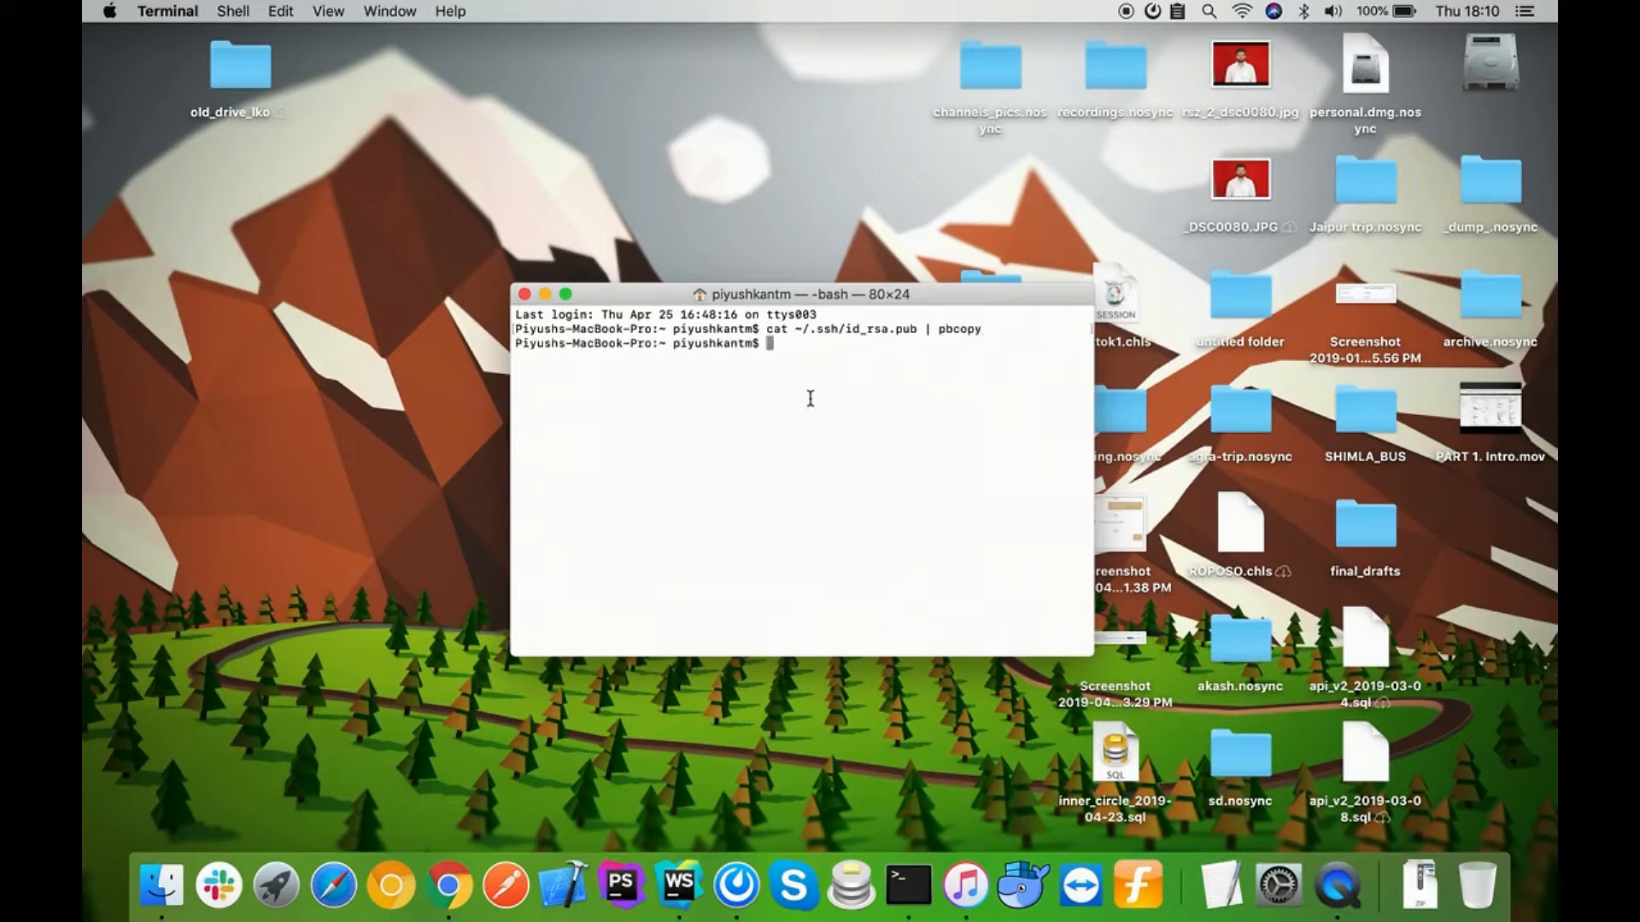
Step: Display the contents of ~/.ssh/id_rsa.pub and select the printed public key to examine it
left_click_drag(776, 333, 853, 335)
left_click(901, 355)
key("Up")
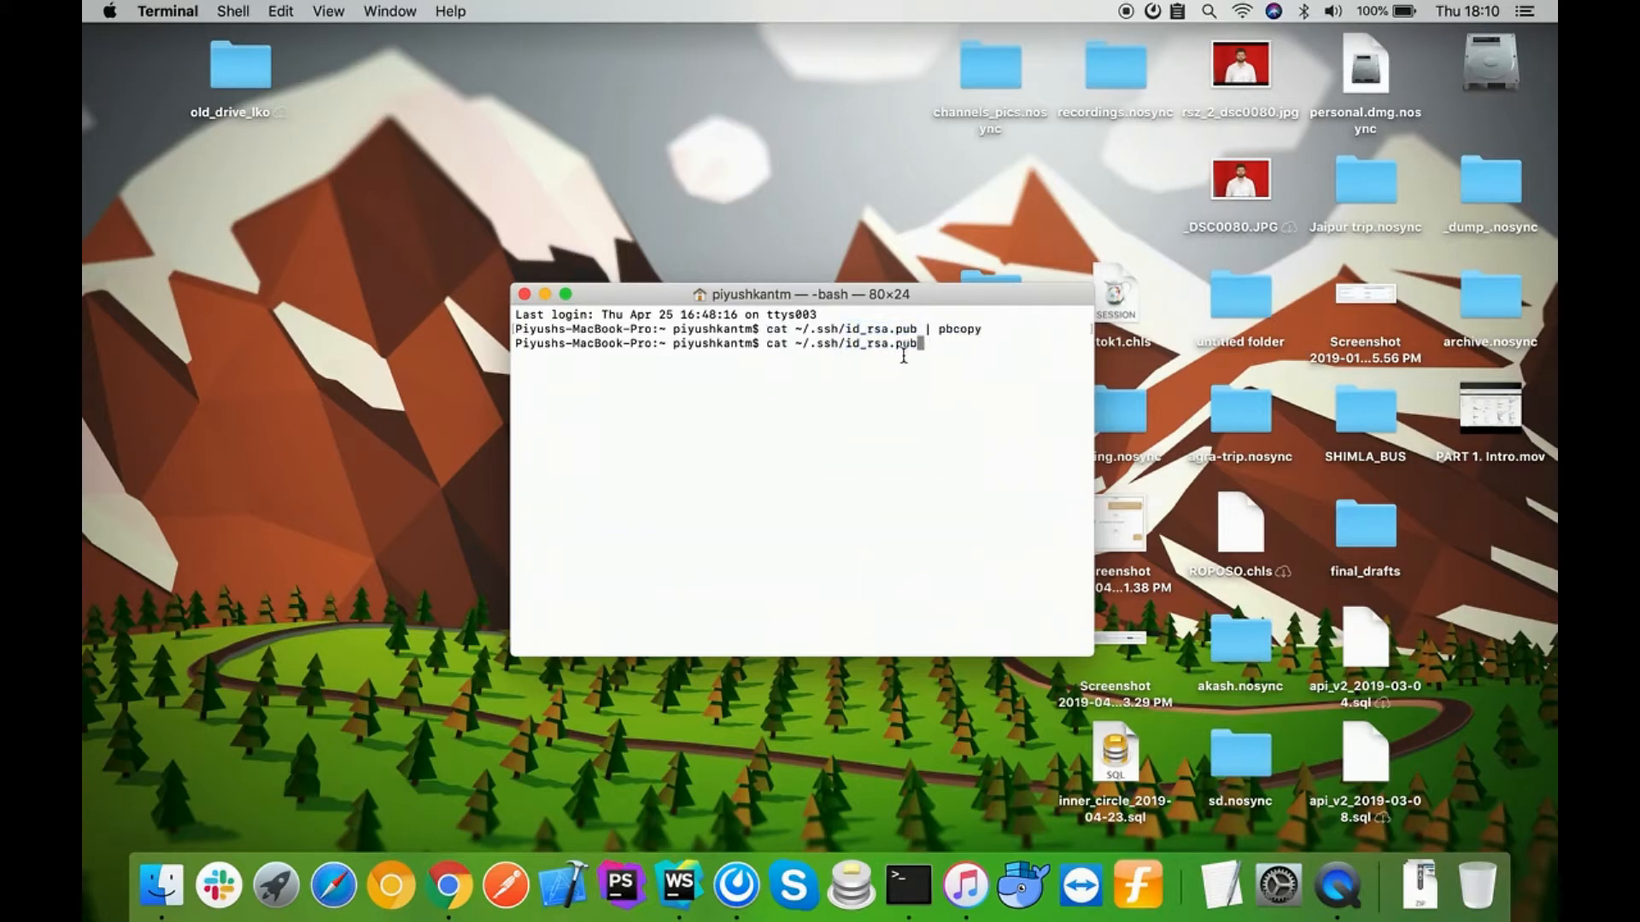
left_click_drag(914, 343, 786, 343)
left_click(787, 344)
key("Return")
triple_click(754, 357)
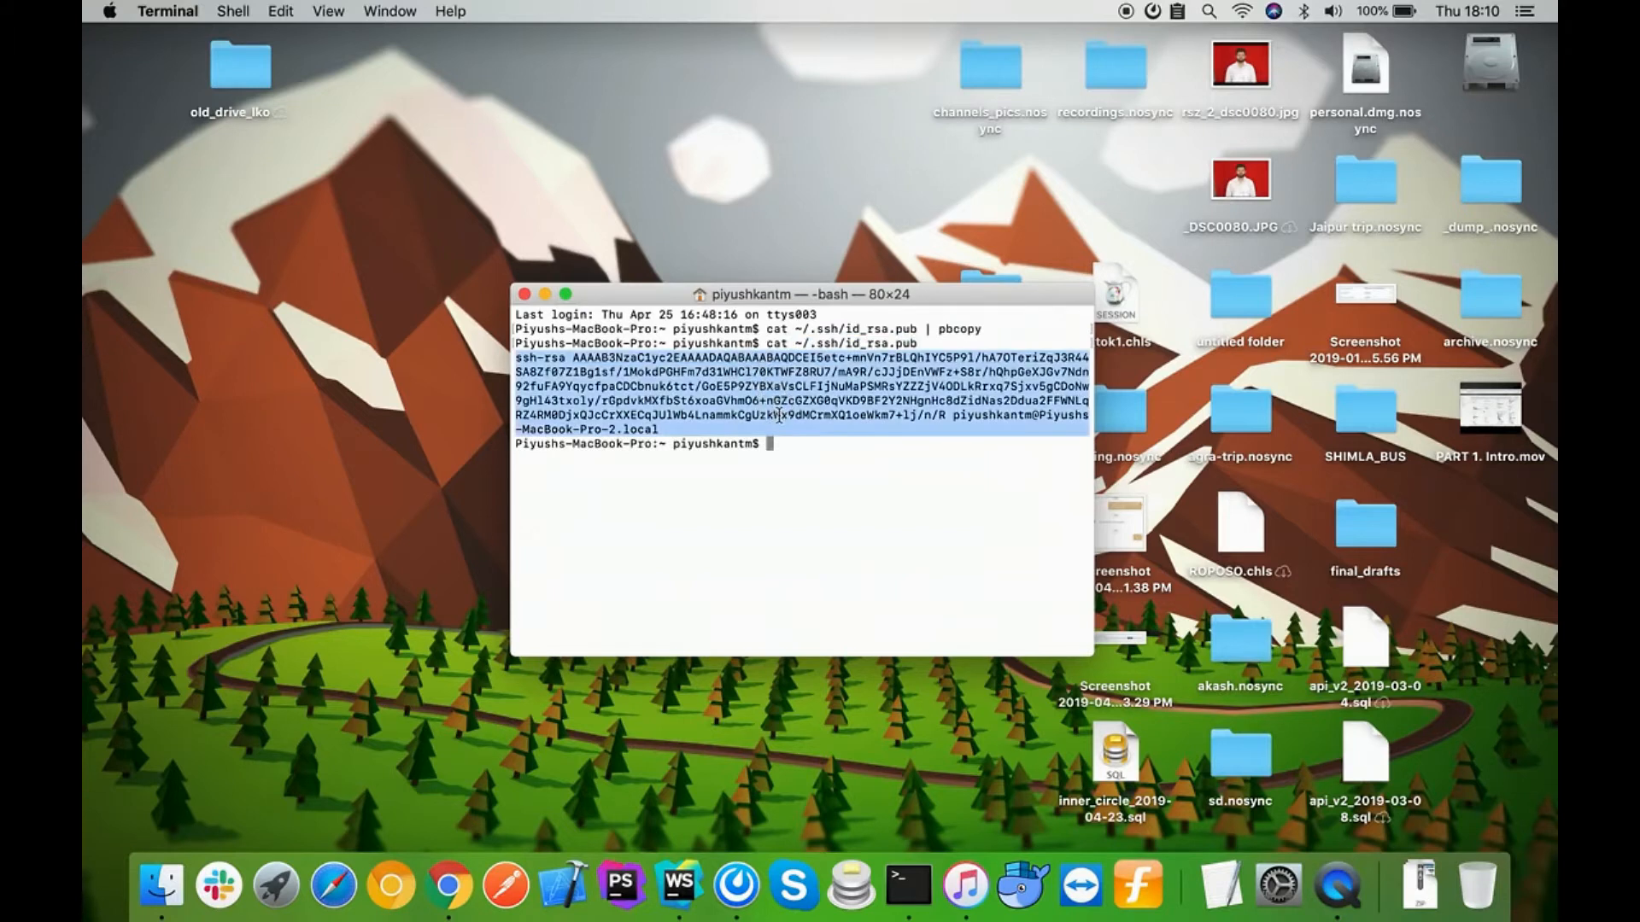
left_click(779, 416)
triple_click(784, 368)
right_click(784, 368)
left_click(690, 395)
left_click(765, 395)
Step: Return to the IAM user in the browser and upload the copied SSH public key for AWS CodeCommit
key("ctrl+Right")
key("ctrl+Right")
left_click(505, 549)
left_click(483, 610)
left_click(661, 485)
key("super+v")
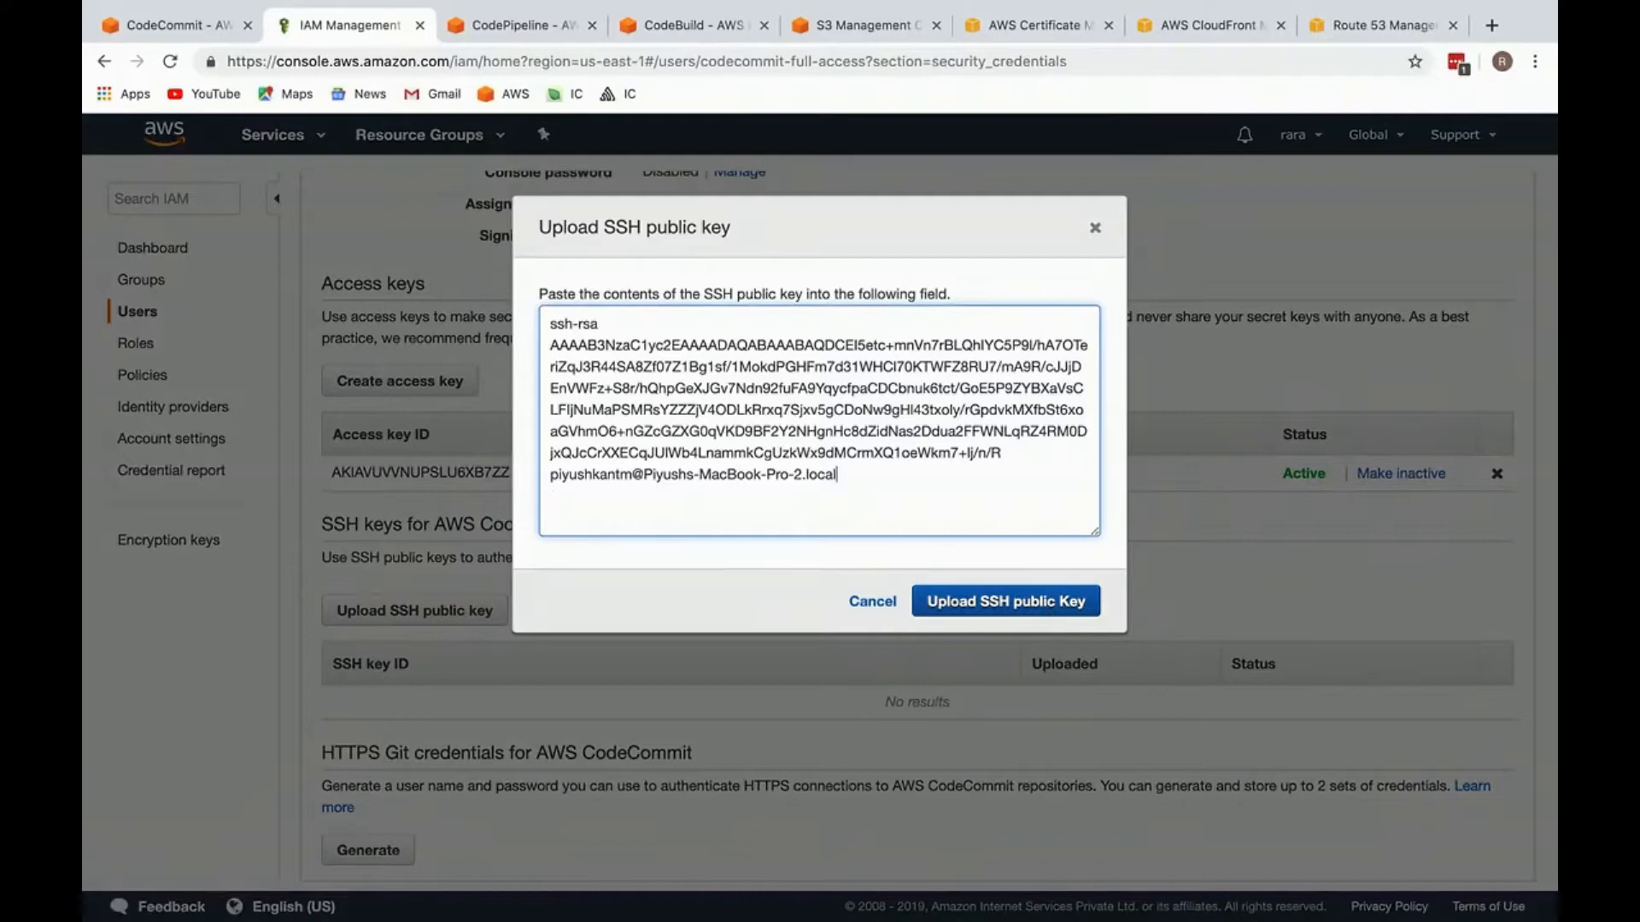
left_click(1033, 599)
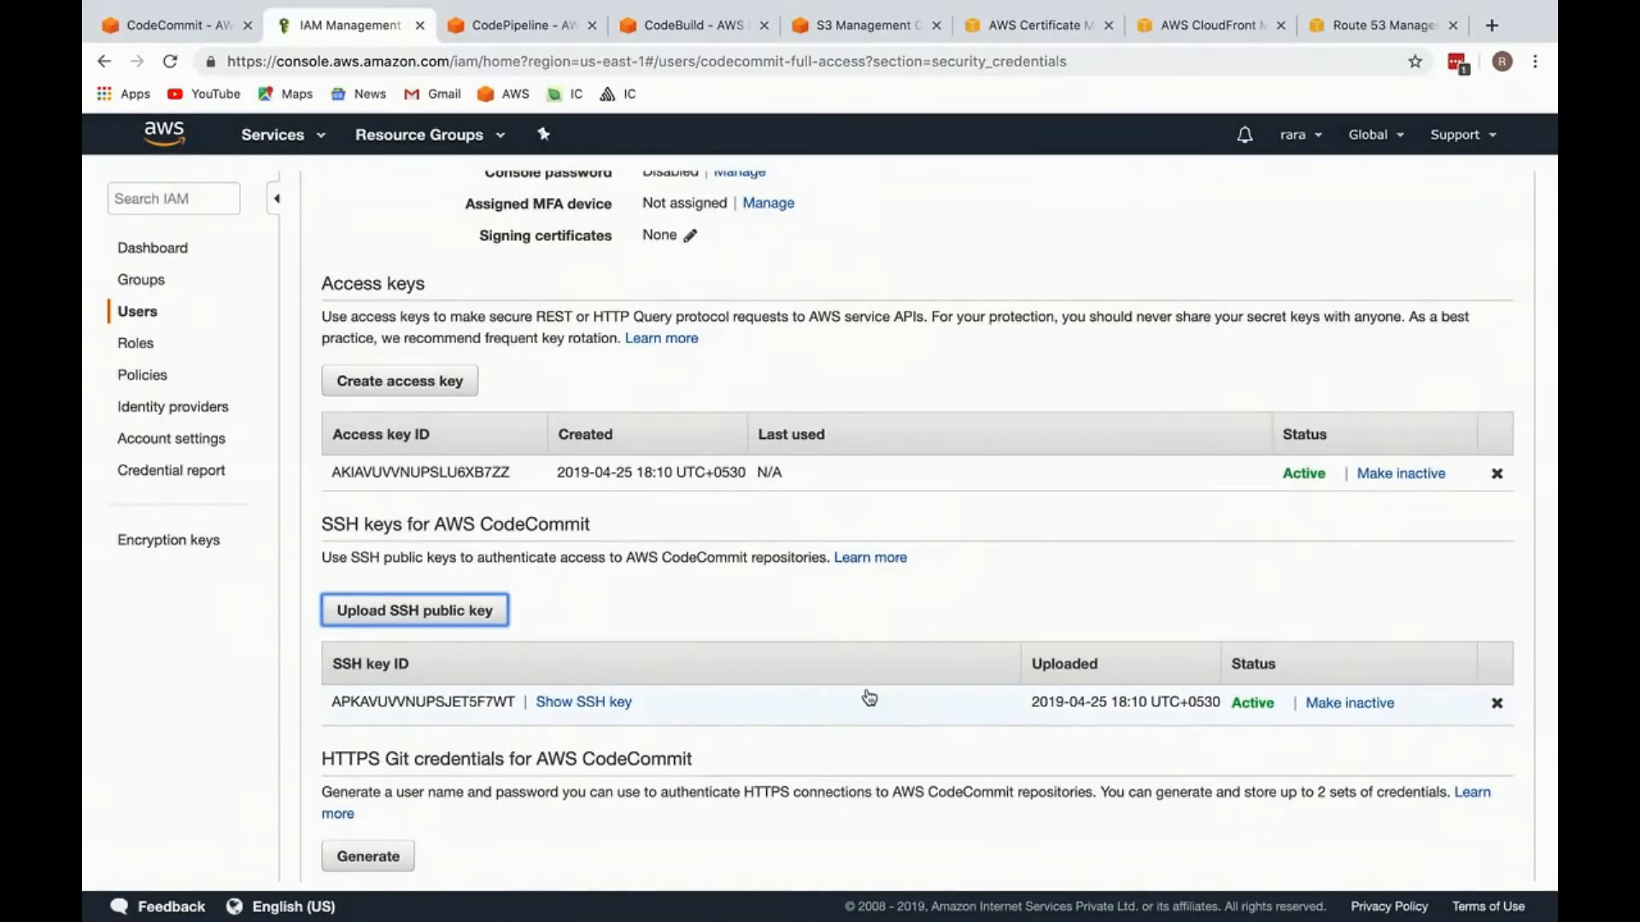
left_click(864, 694)
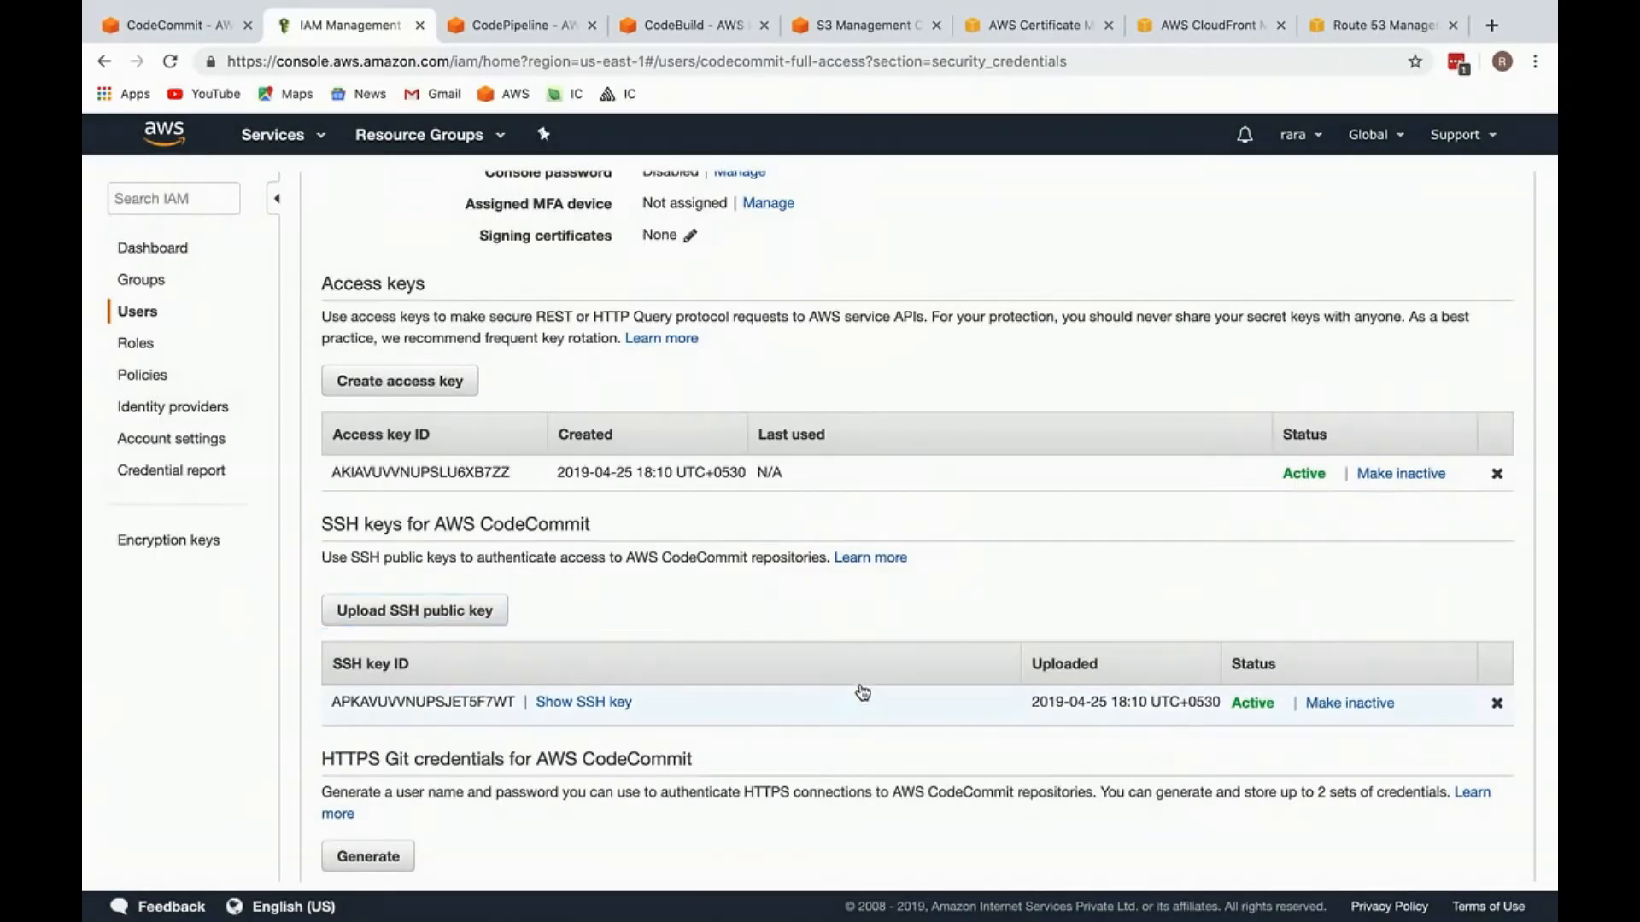
Step: Copy the uploaded SSH key's ID and switch to the inner-circle-moderator project in WebStorm
scroll(802, 686, "down", 1)
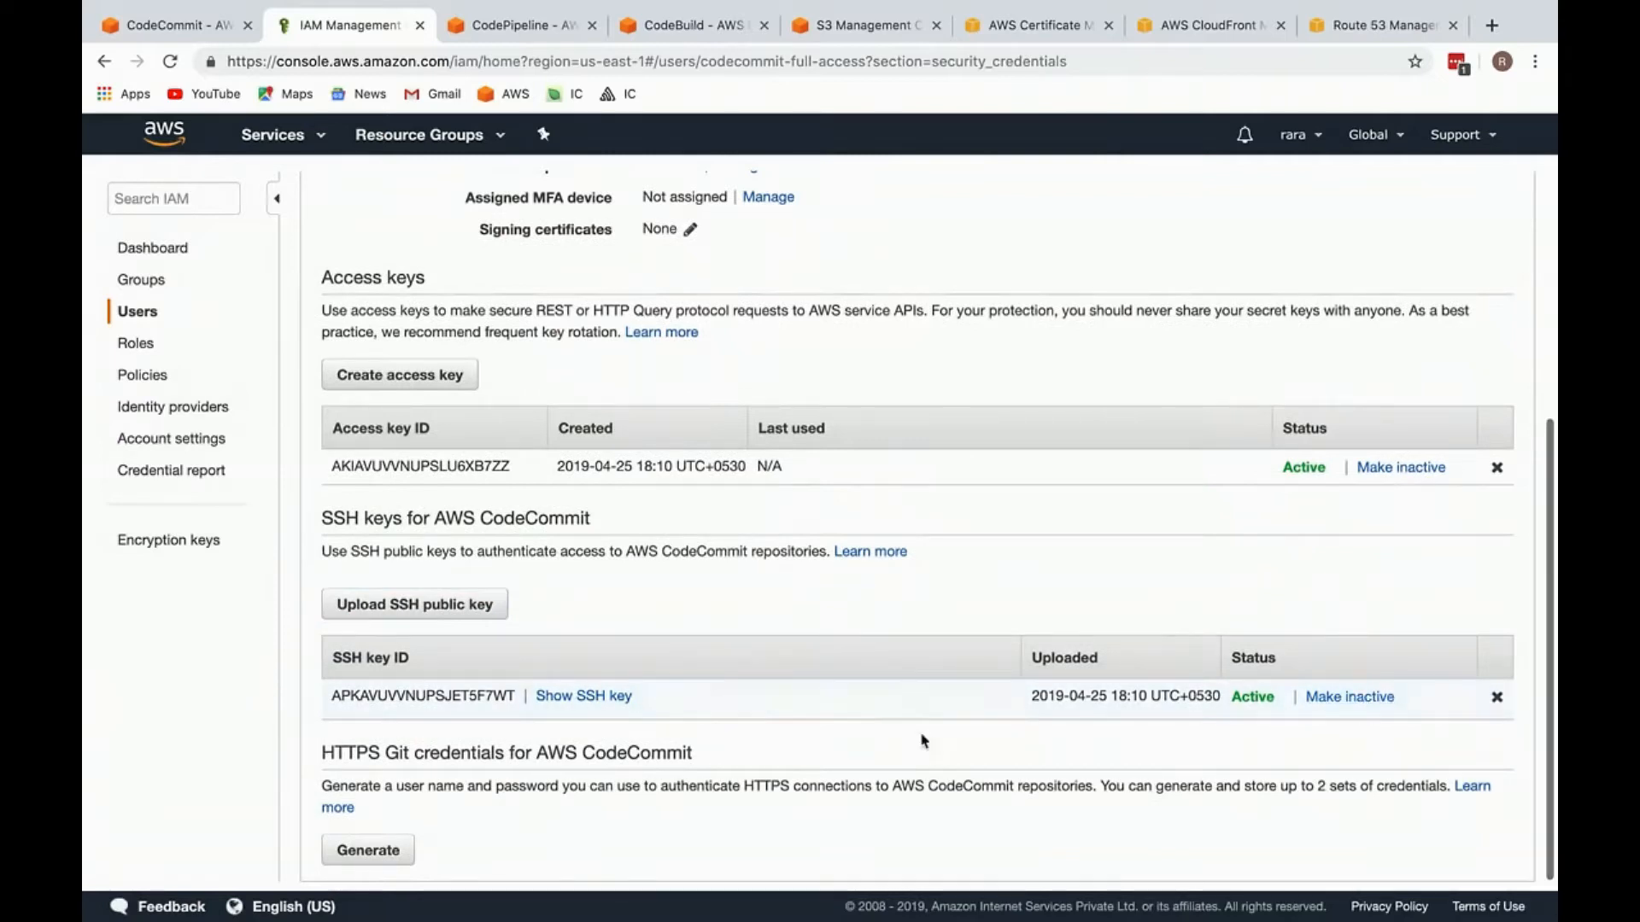
double_click(460, 697)
key("super+c")
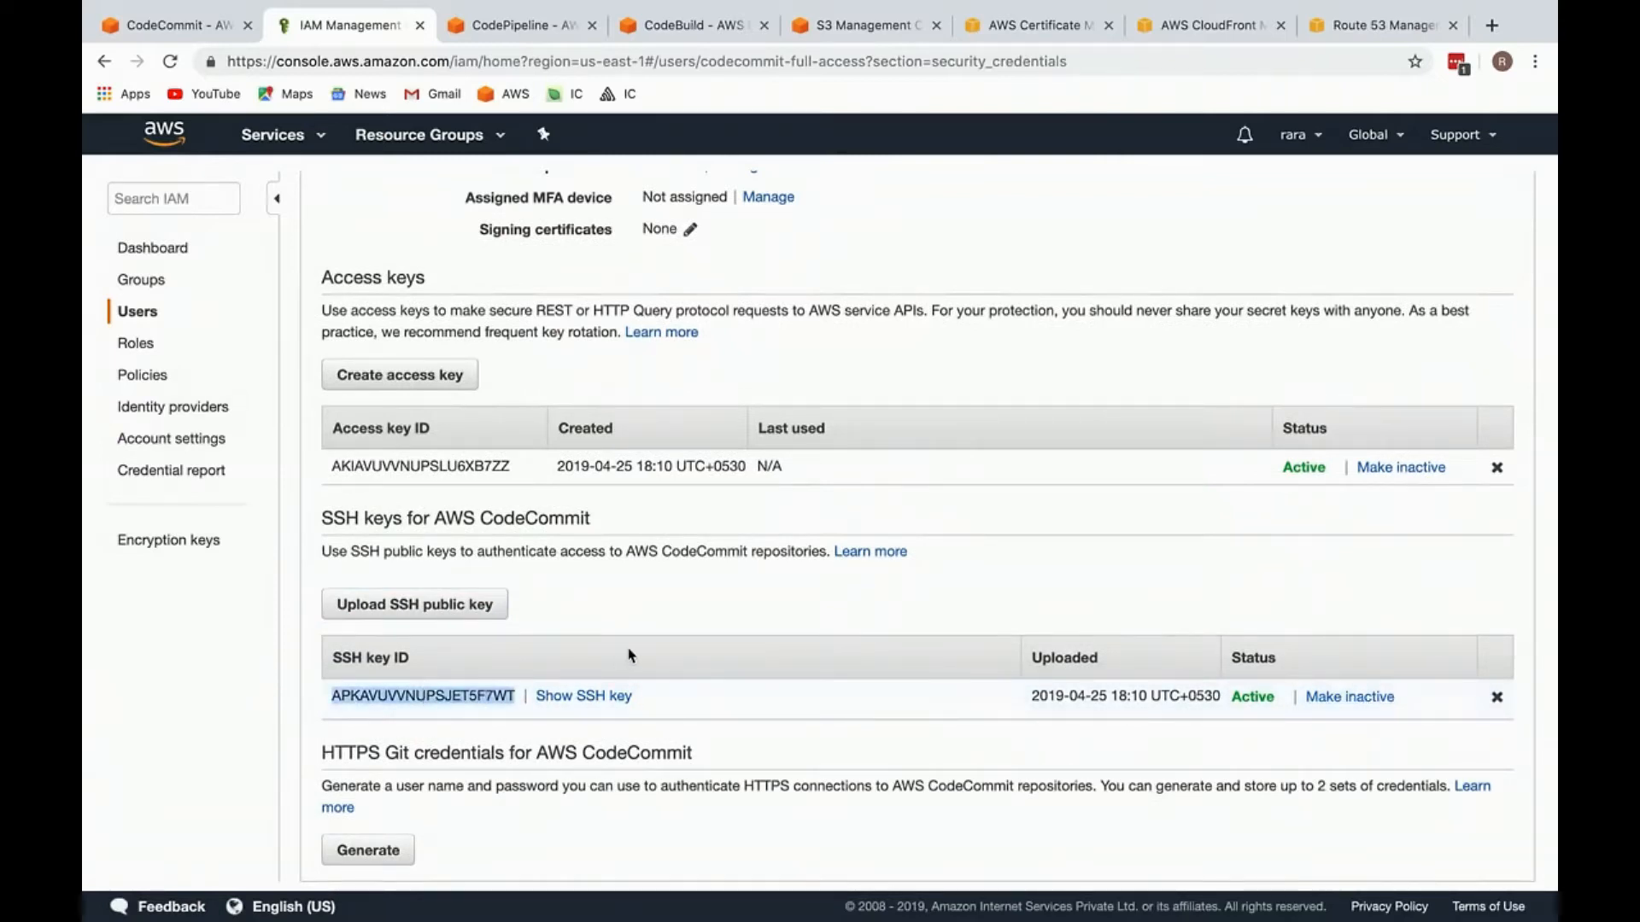
key("ctrl+Left")
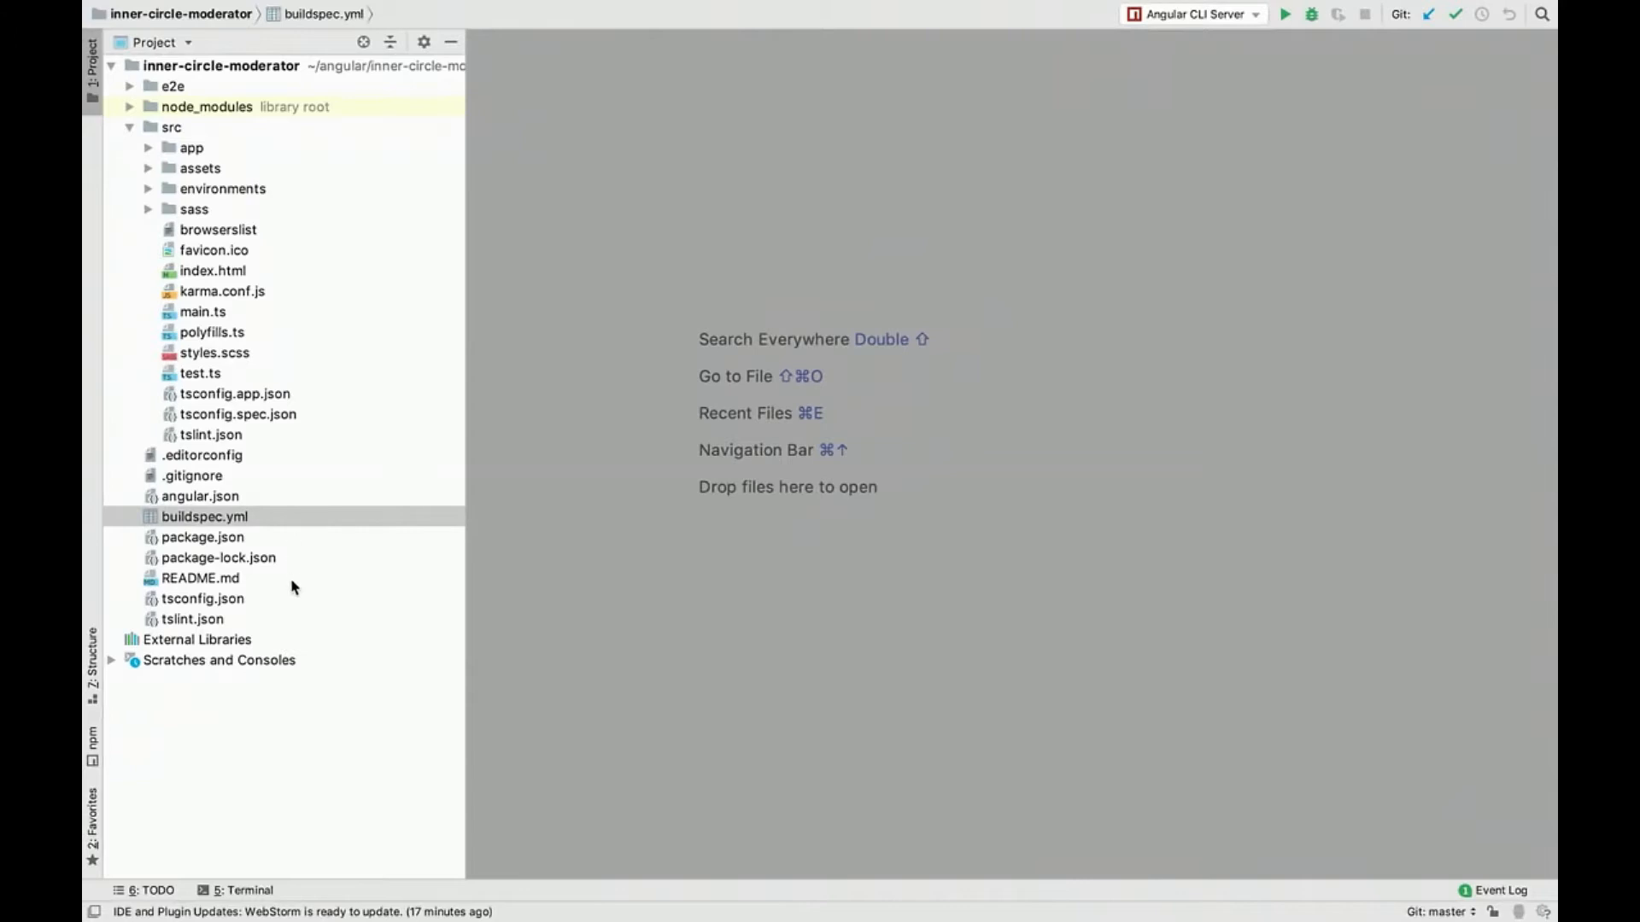
Step: Create a file named notes.txt in the Scratches folder and paste the SSH key ID into it
double_click(270, 663)
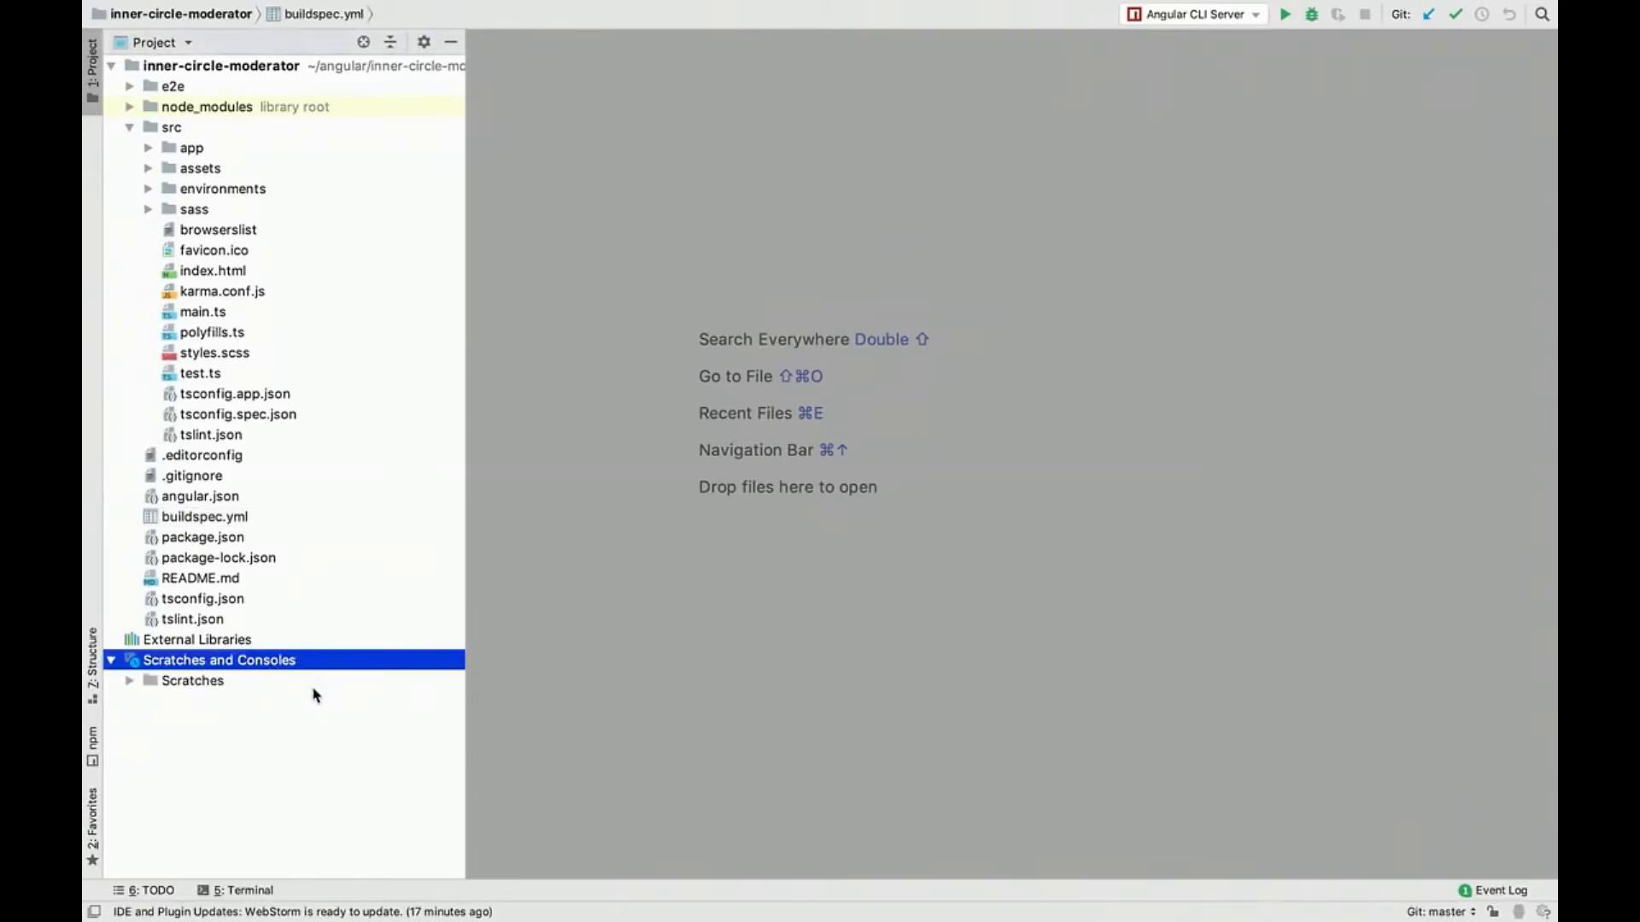
double_click(314, 690)
right_click(314, 689)
mouse_move(546, 289)
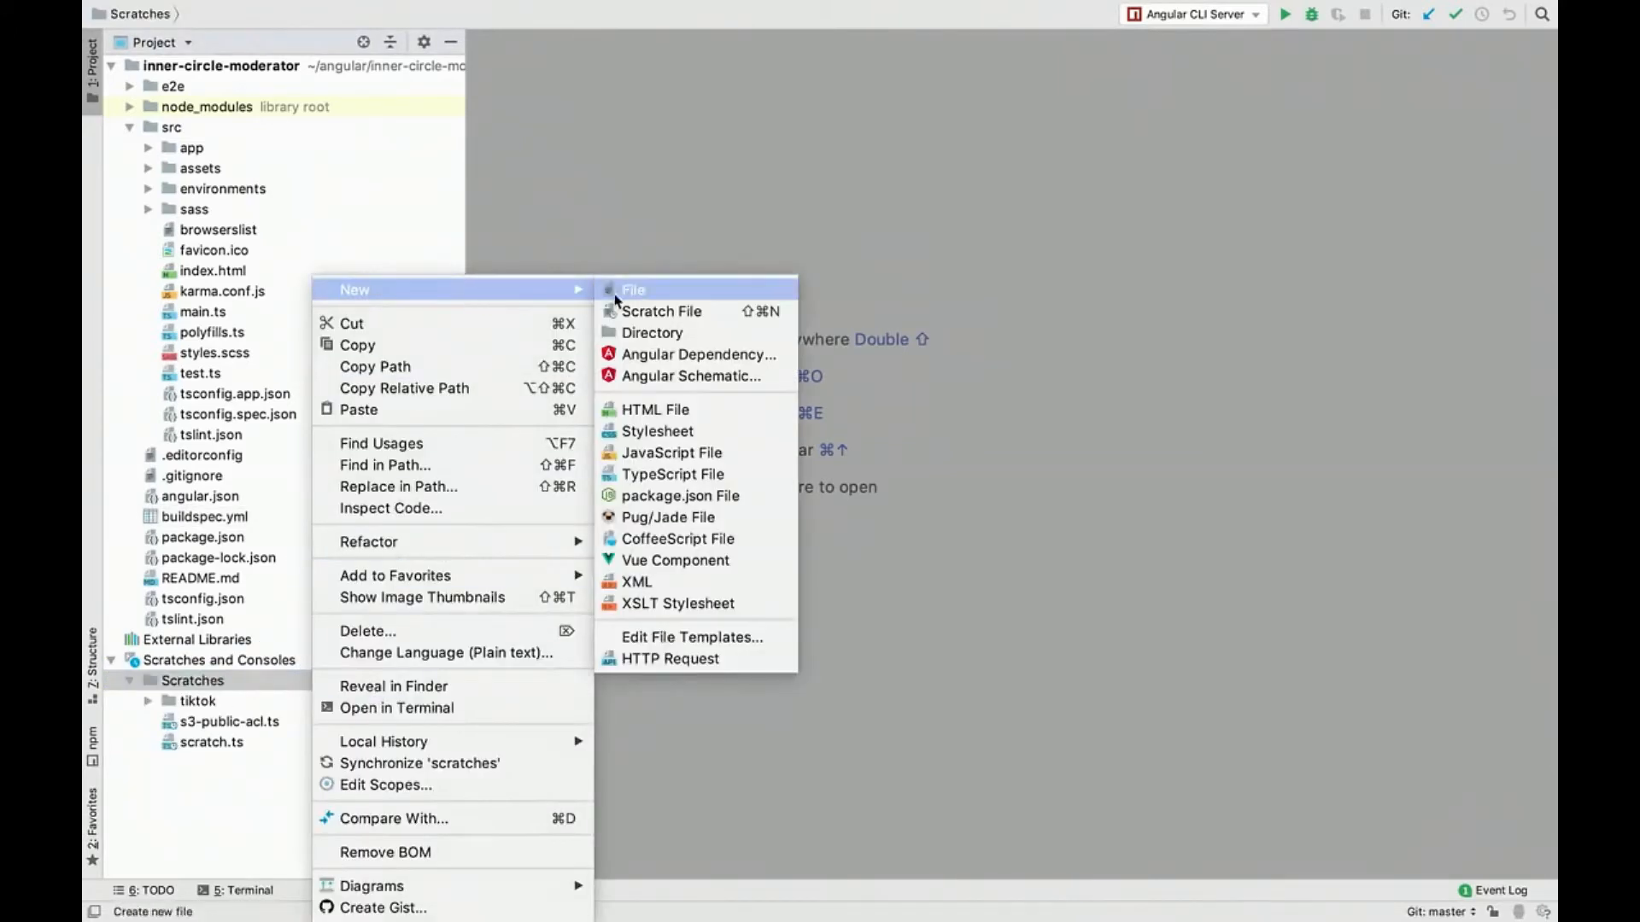
left_click(632, 290)
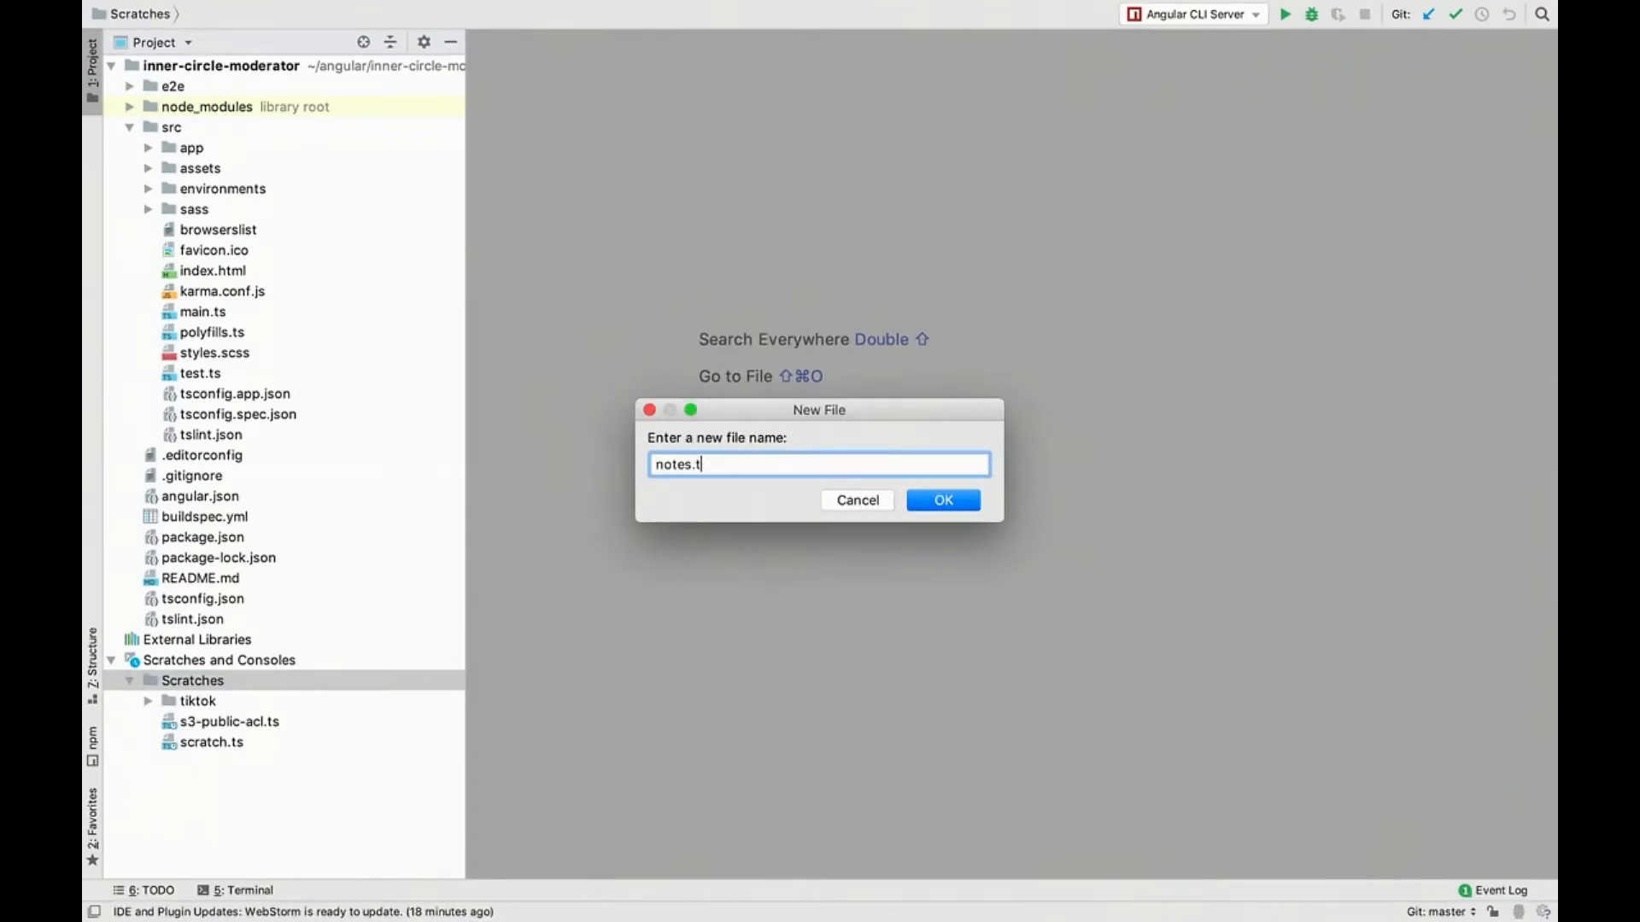
key("Return")
key("super+v")
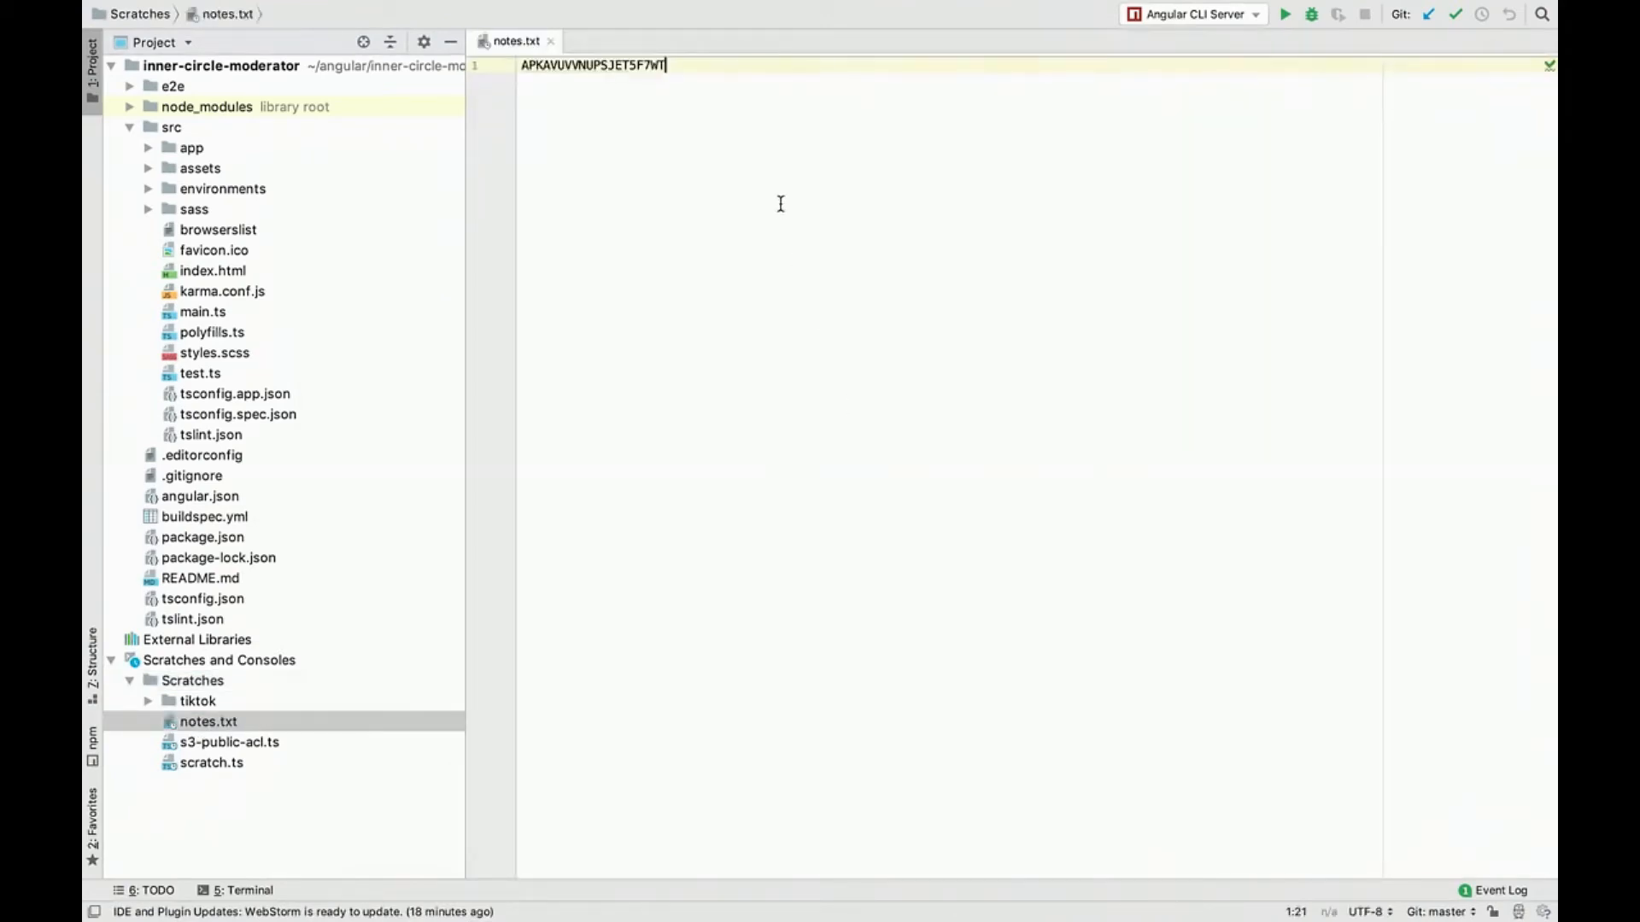
Step: Return to the browser, close the IAM page, and copy the inner-circle-moderator repository's SSH clone URL
key("super+Tab")
left_click(684, 638)
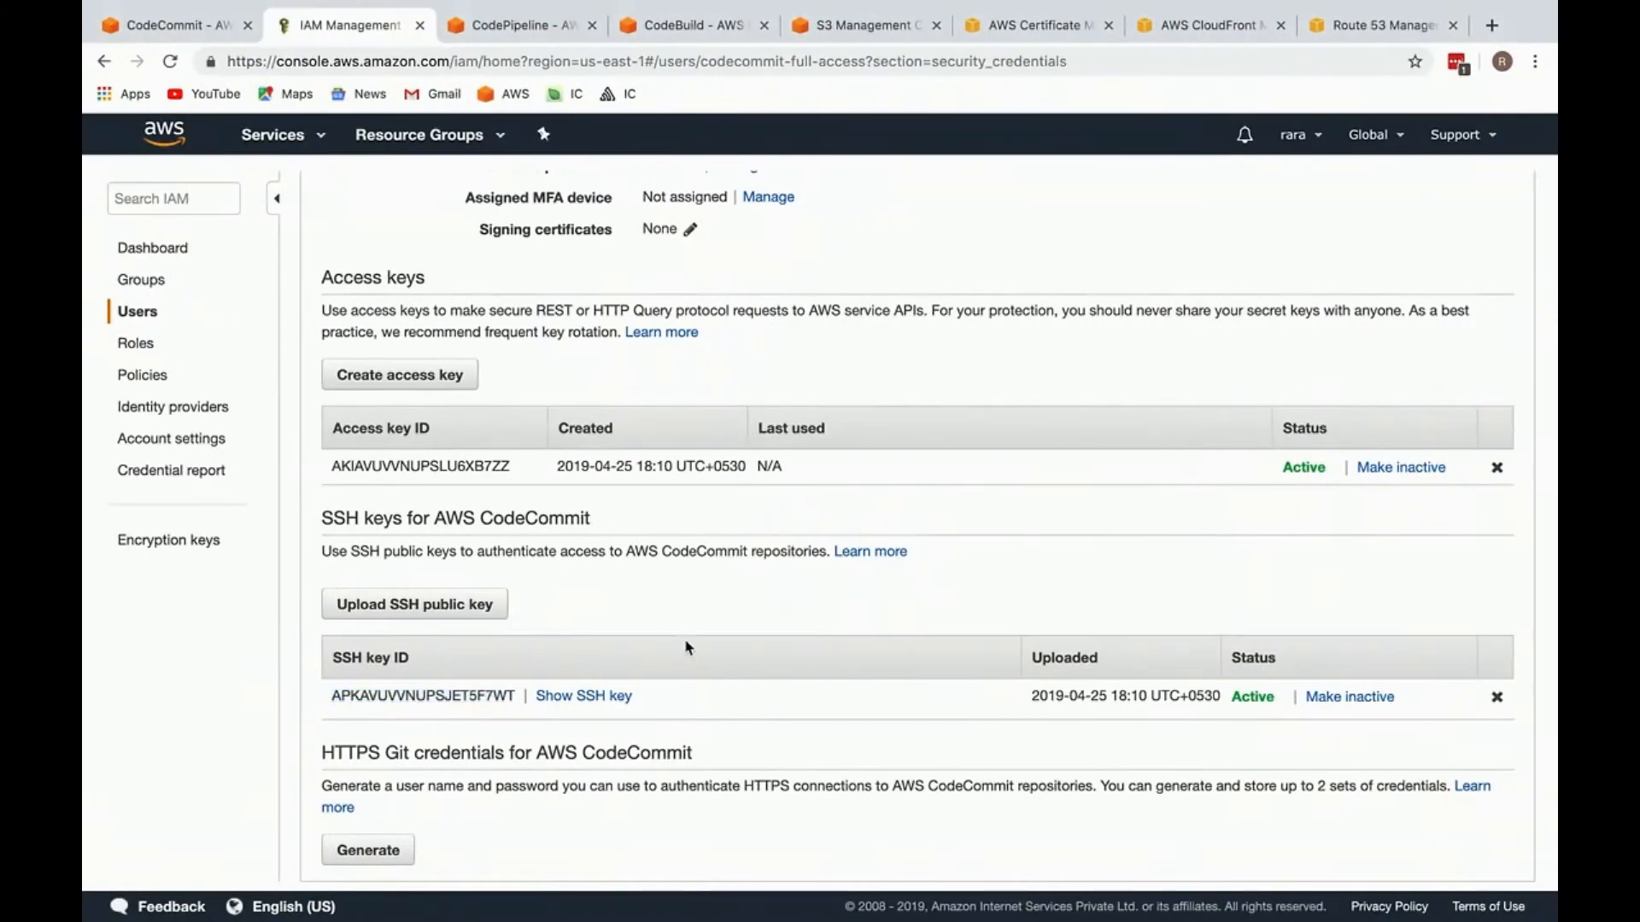
scroll(684, 638, "up", 5)
key("super+w")
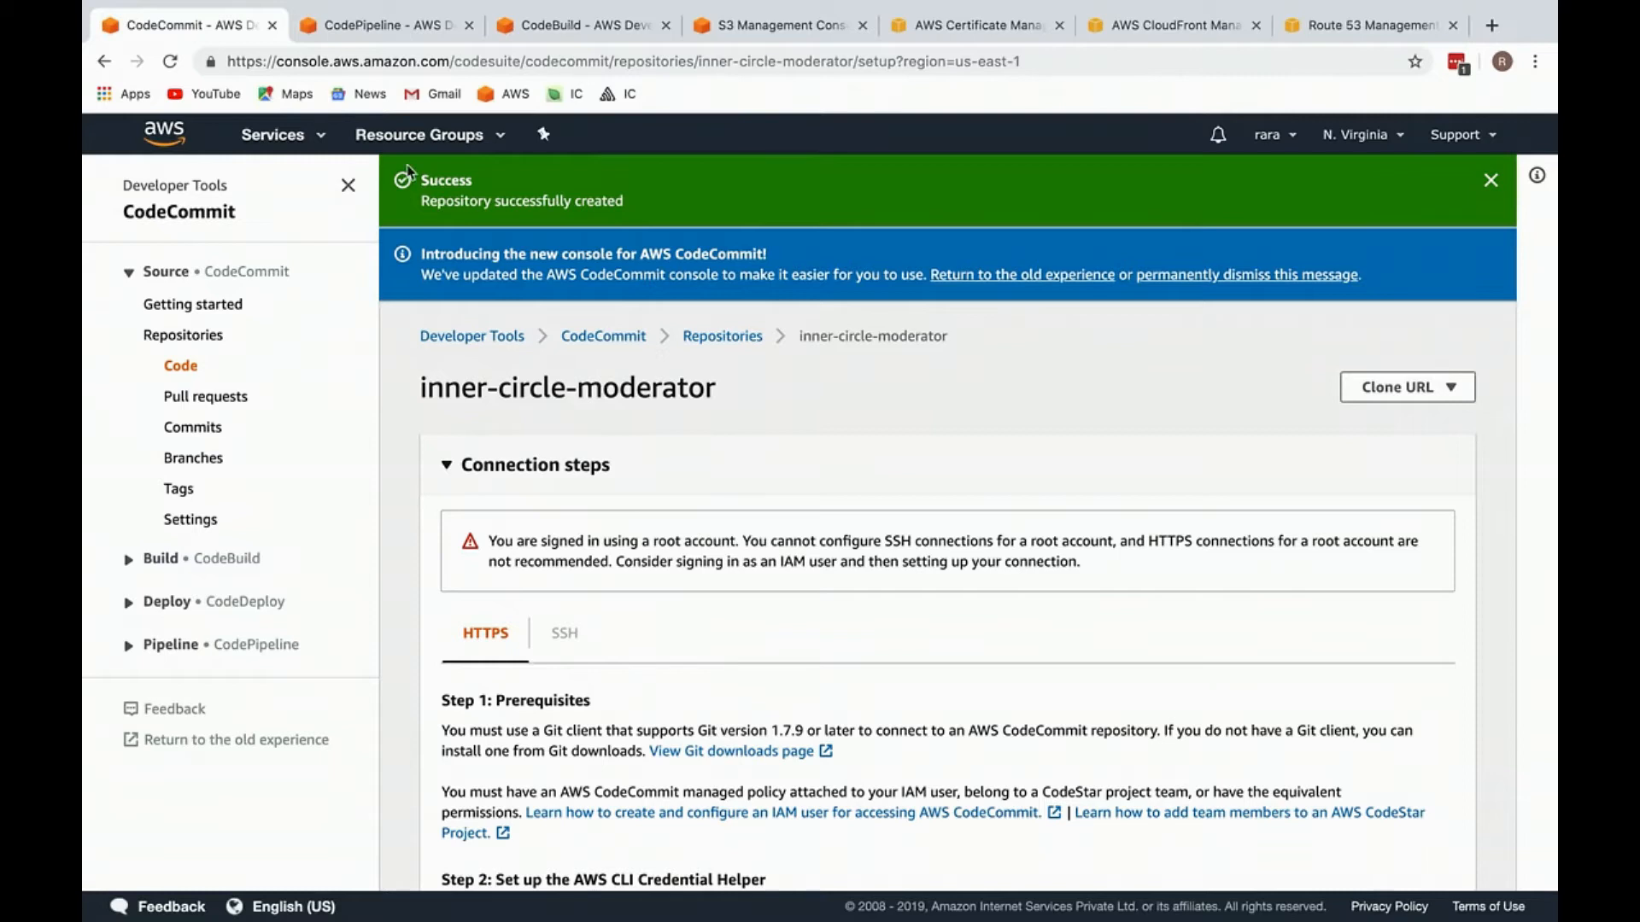
scroll(544, 537, "down", 3)
scroll(544, 536, "up", 3)
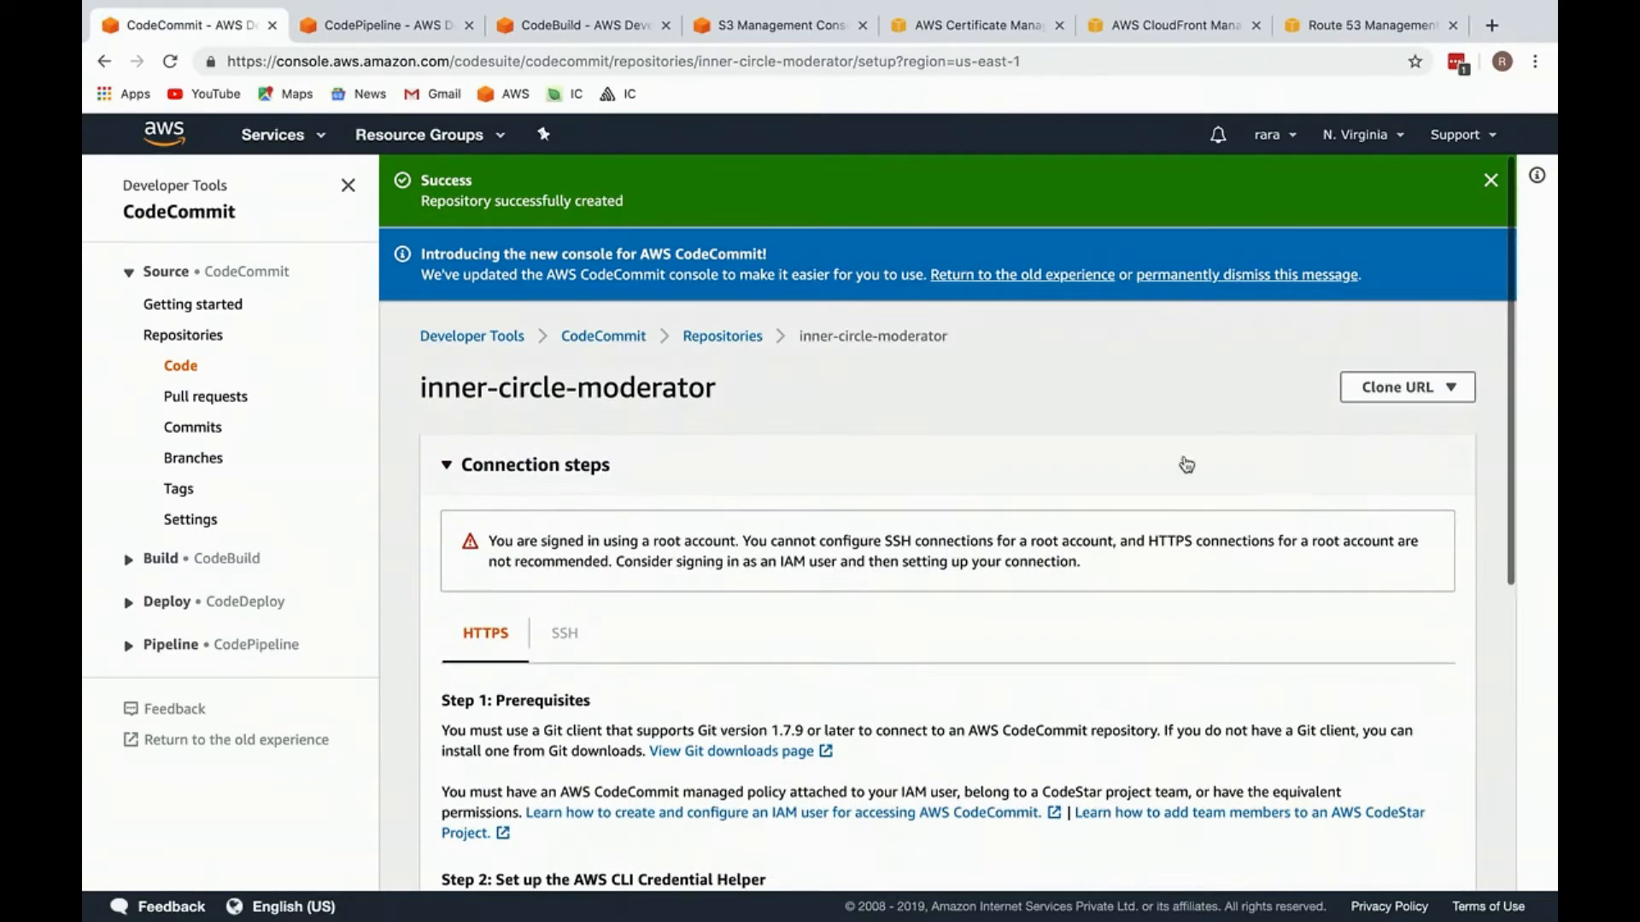
left_click(1386, 401)
left_click(1397, 448)
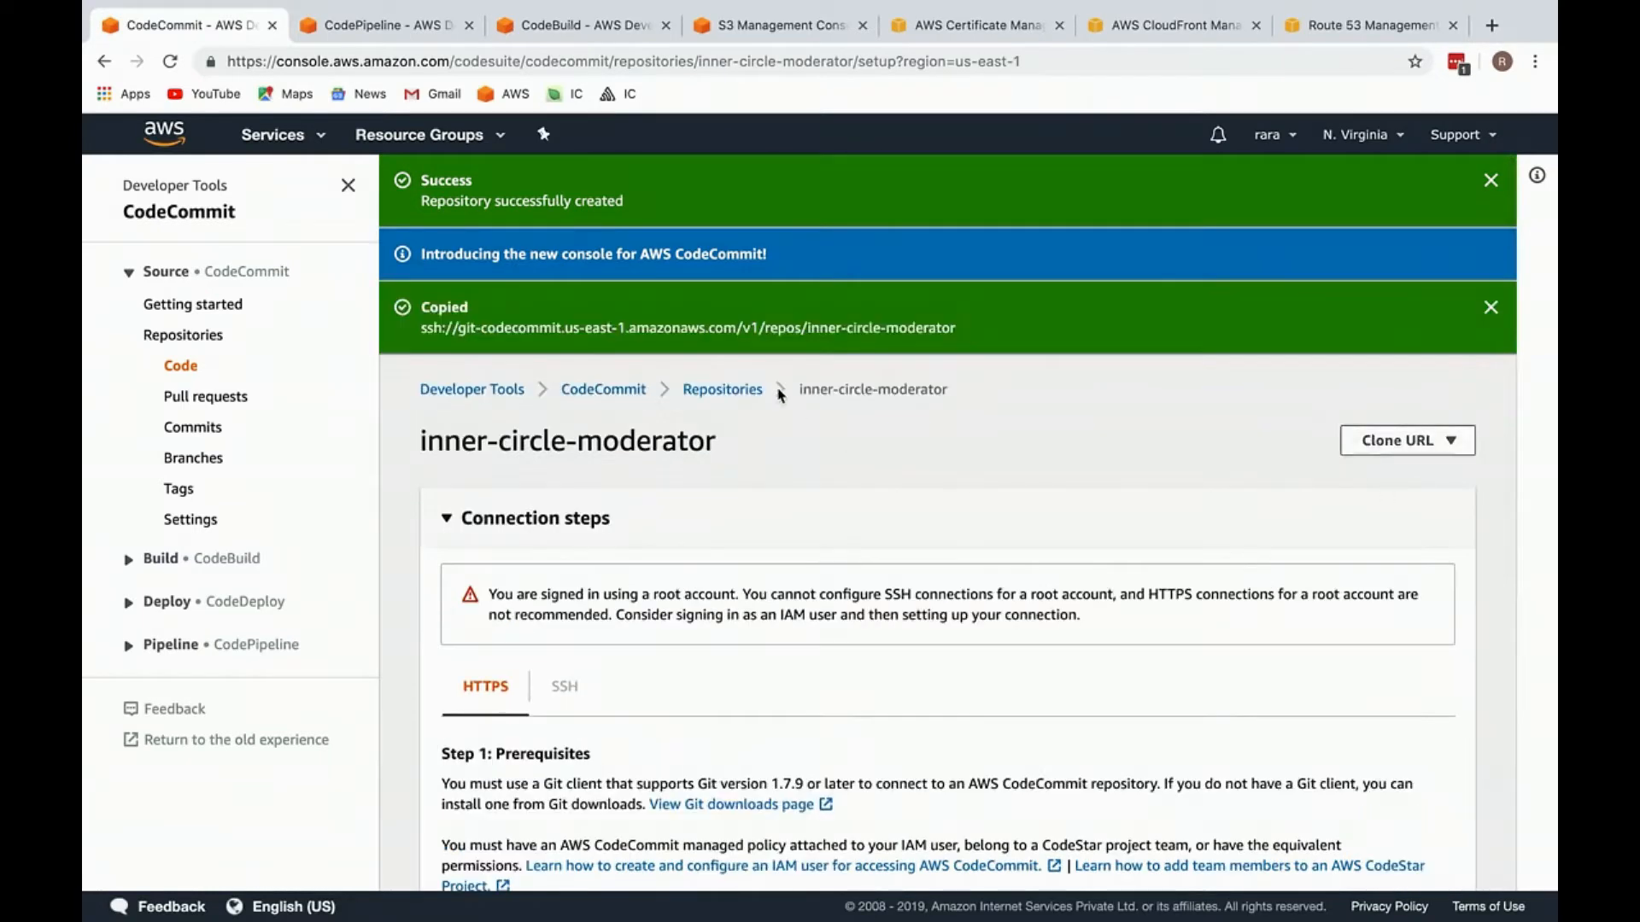
Step: Switch to WebStorm, run git status in the project's terminal and enlarge the terminal area
key("ctrl+Left")
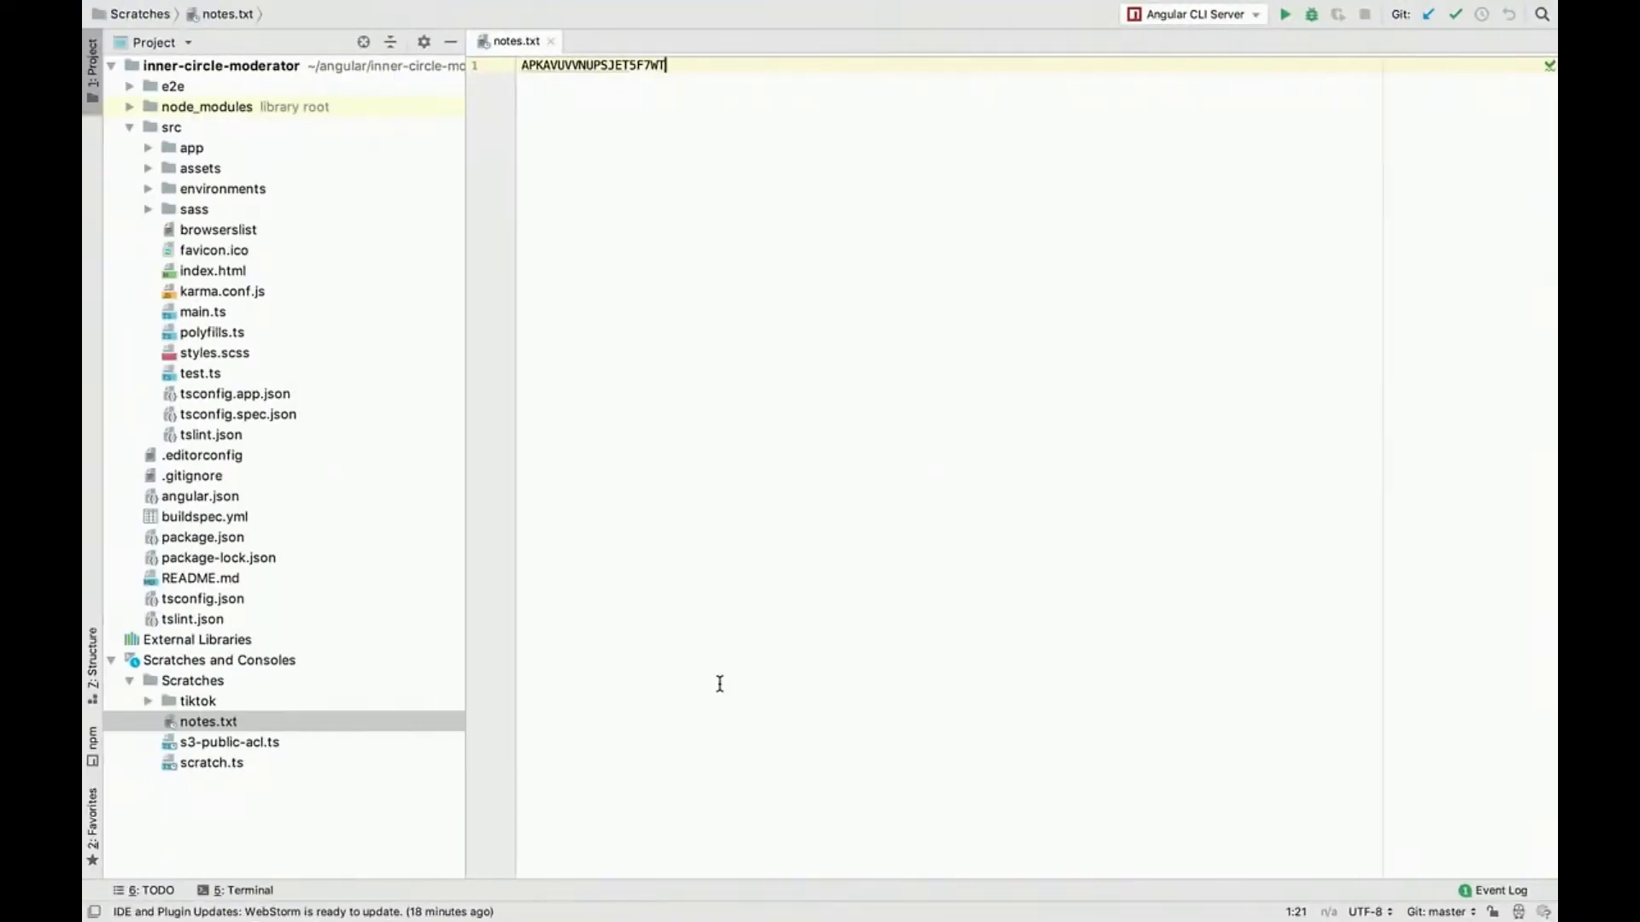
key("alt+F12")
type("git status")
key("Return")
type("g")
left_click_drag(717, 603, 751, 269)
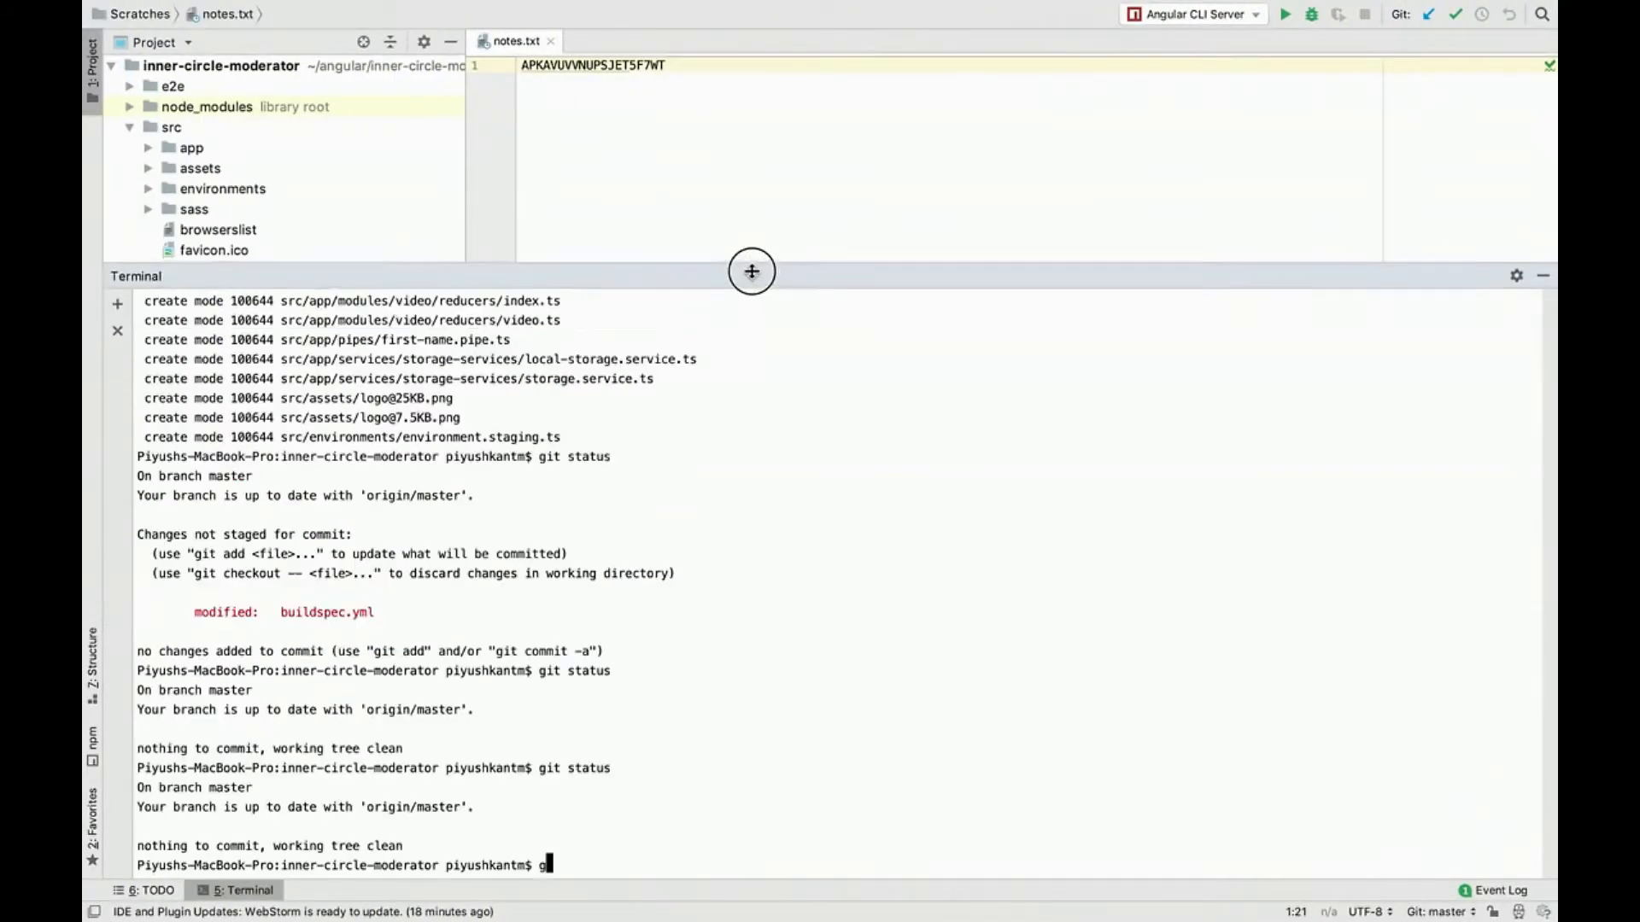
Step: Begin a git remote add command in the terminal for a remote named aws
type("git r")
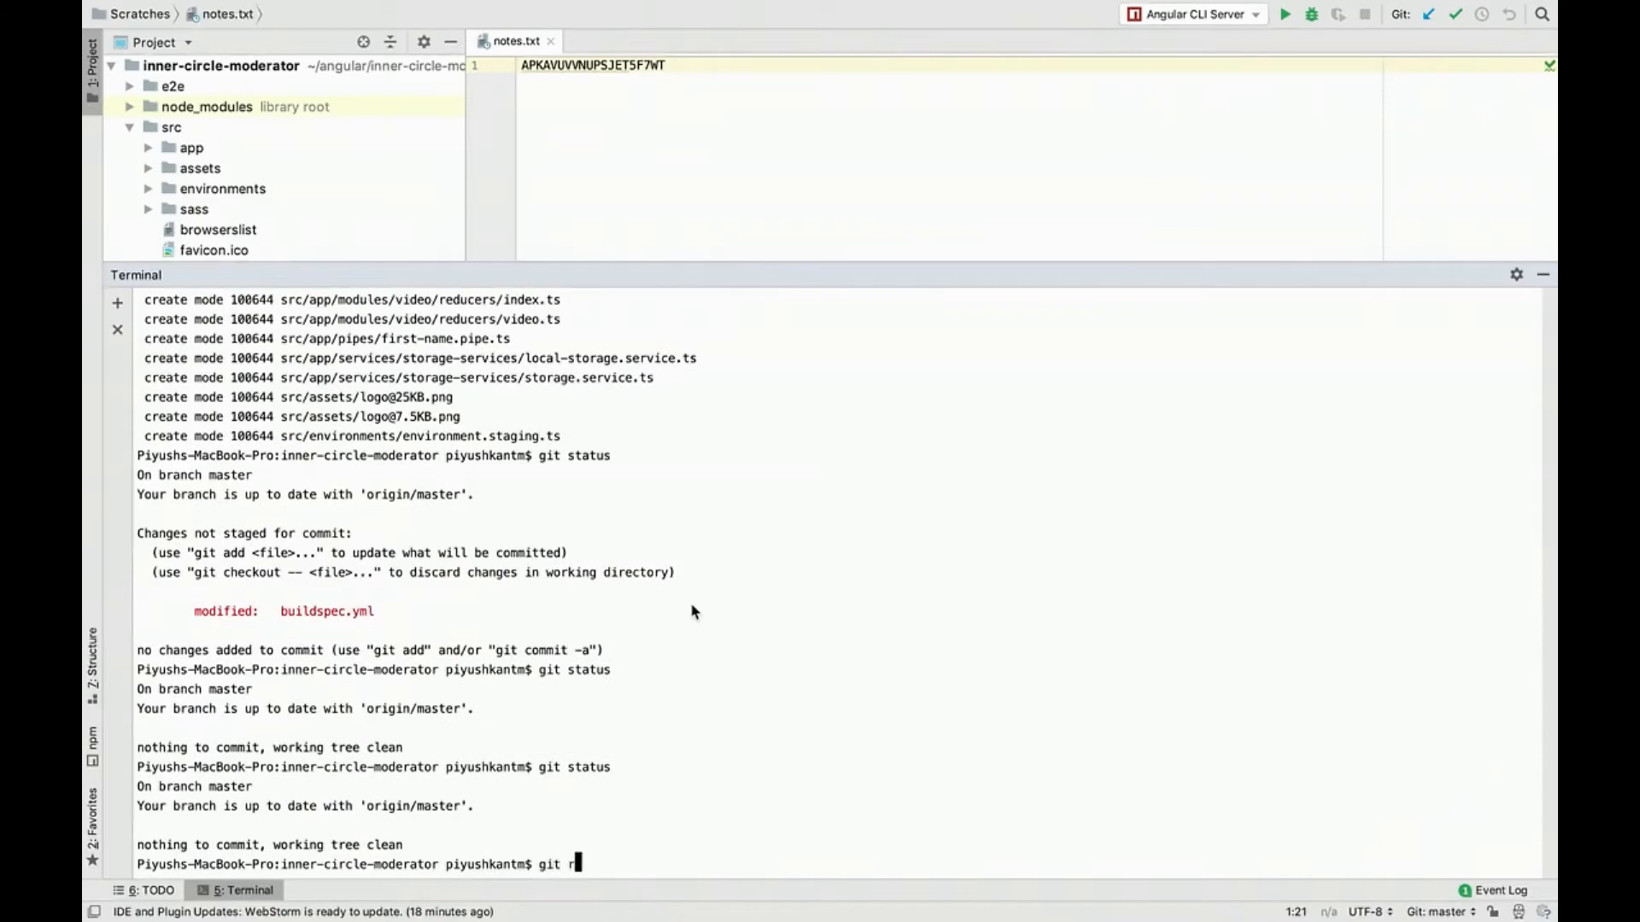
type("emote add aws")
double_click(658, 866)
key("super+v")
Step: Copy the CodeCommit repository's SSH clone URL again and paste it after git remote add aws
key("ctrl+Right")
left_click(1398, 439)
left_click(1394, 503)
key("ctrl+Left")
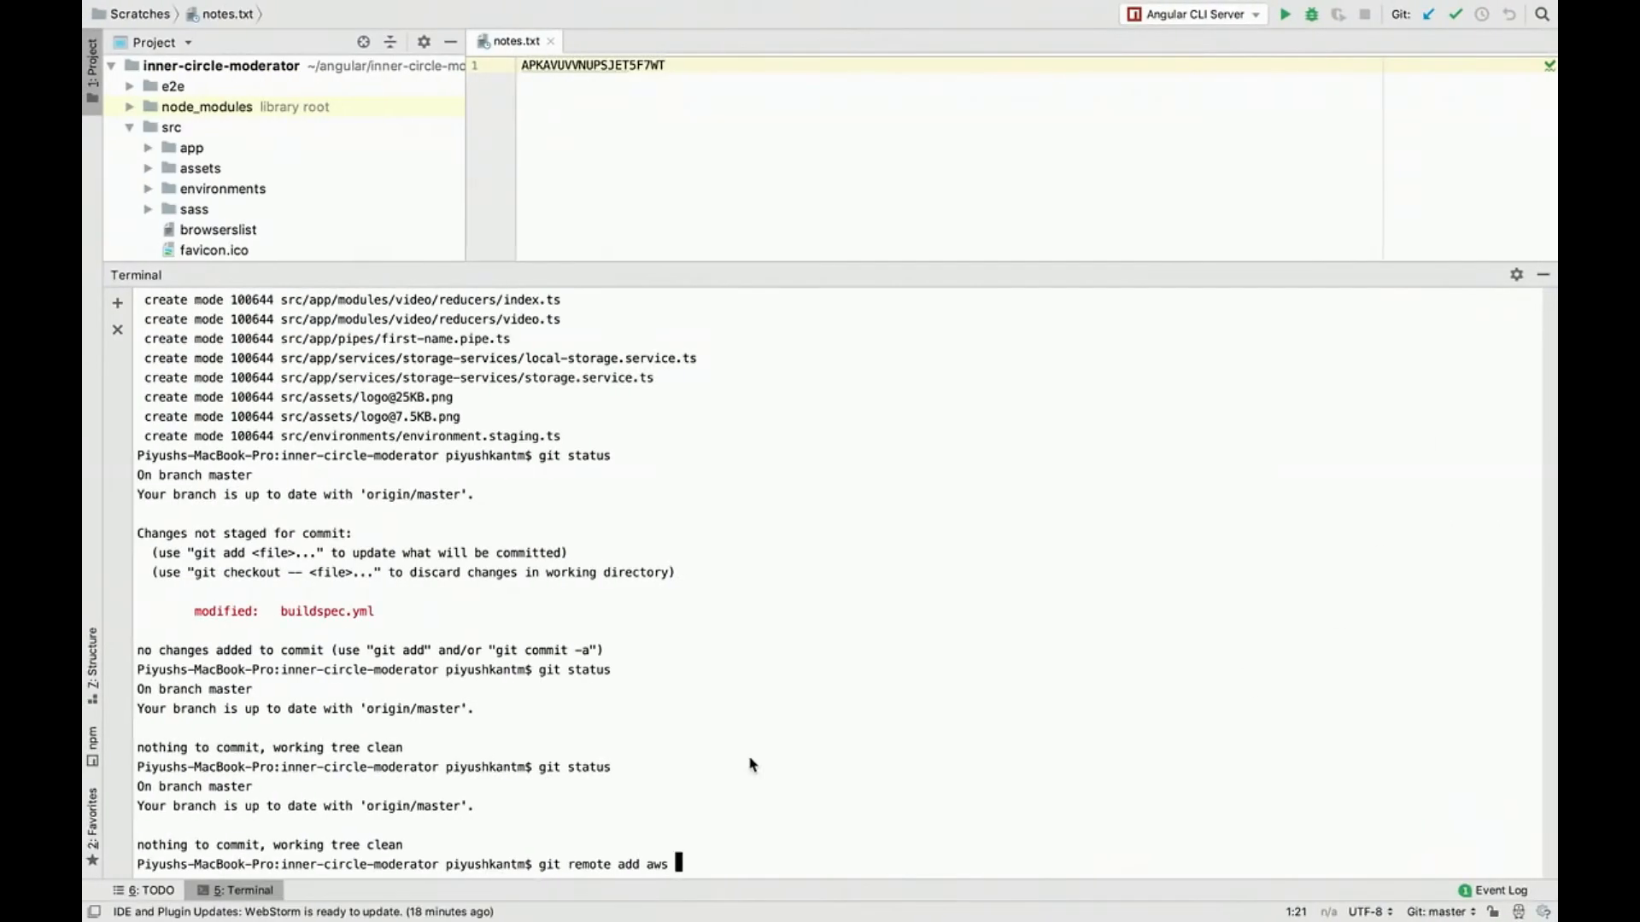
key("super+v")
Step: Insert the SSH key ID from notes.txt, followed by @, before the host in the CodeCommit URL and run the git remote add command
double_click(631, 65)
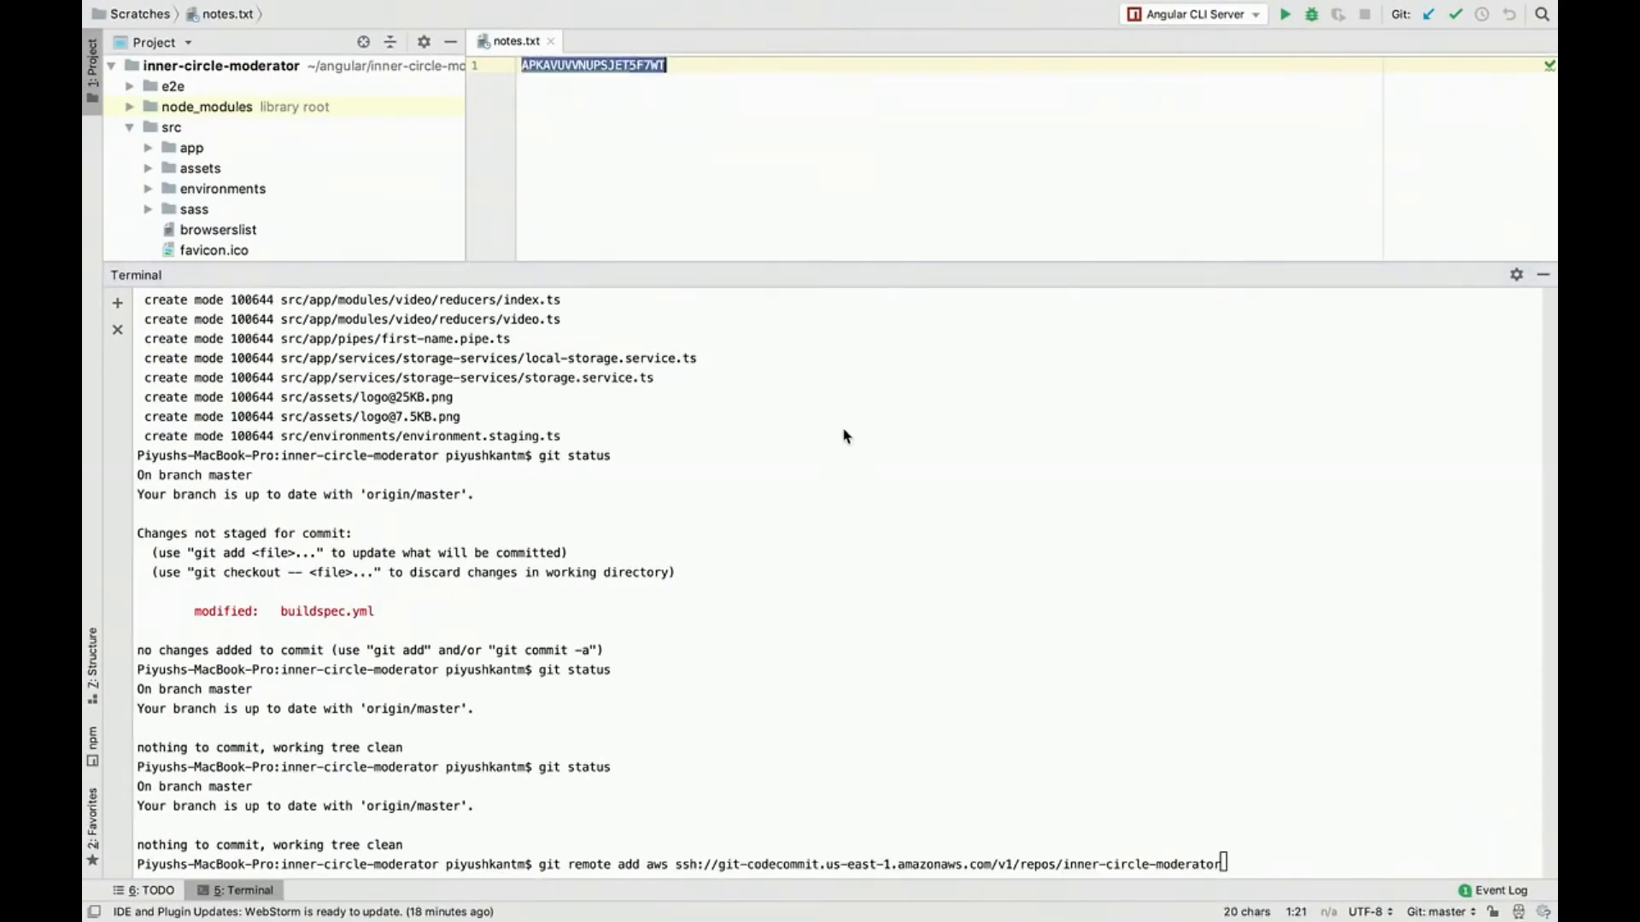
key("Left")
key("Left")
key("Left")
key("Left")
key("Left")
key("Left")
key("Left")
key("Left")
key("Left")
key("Left")
key("Left")
key("Left")
key("Left")
key("Left")
key("Left")
key("Left")
key("Left")
key("Left")
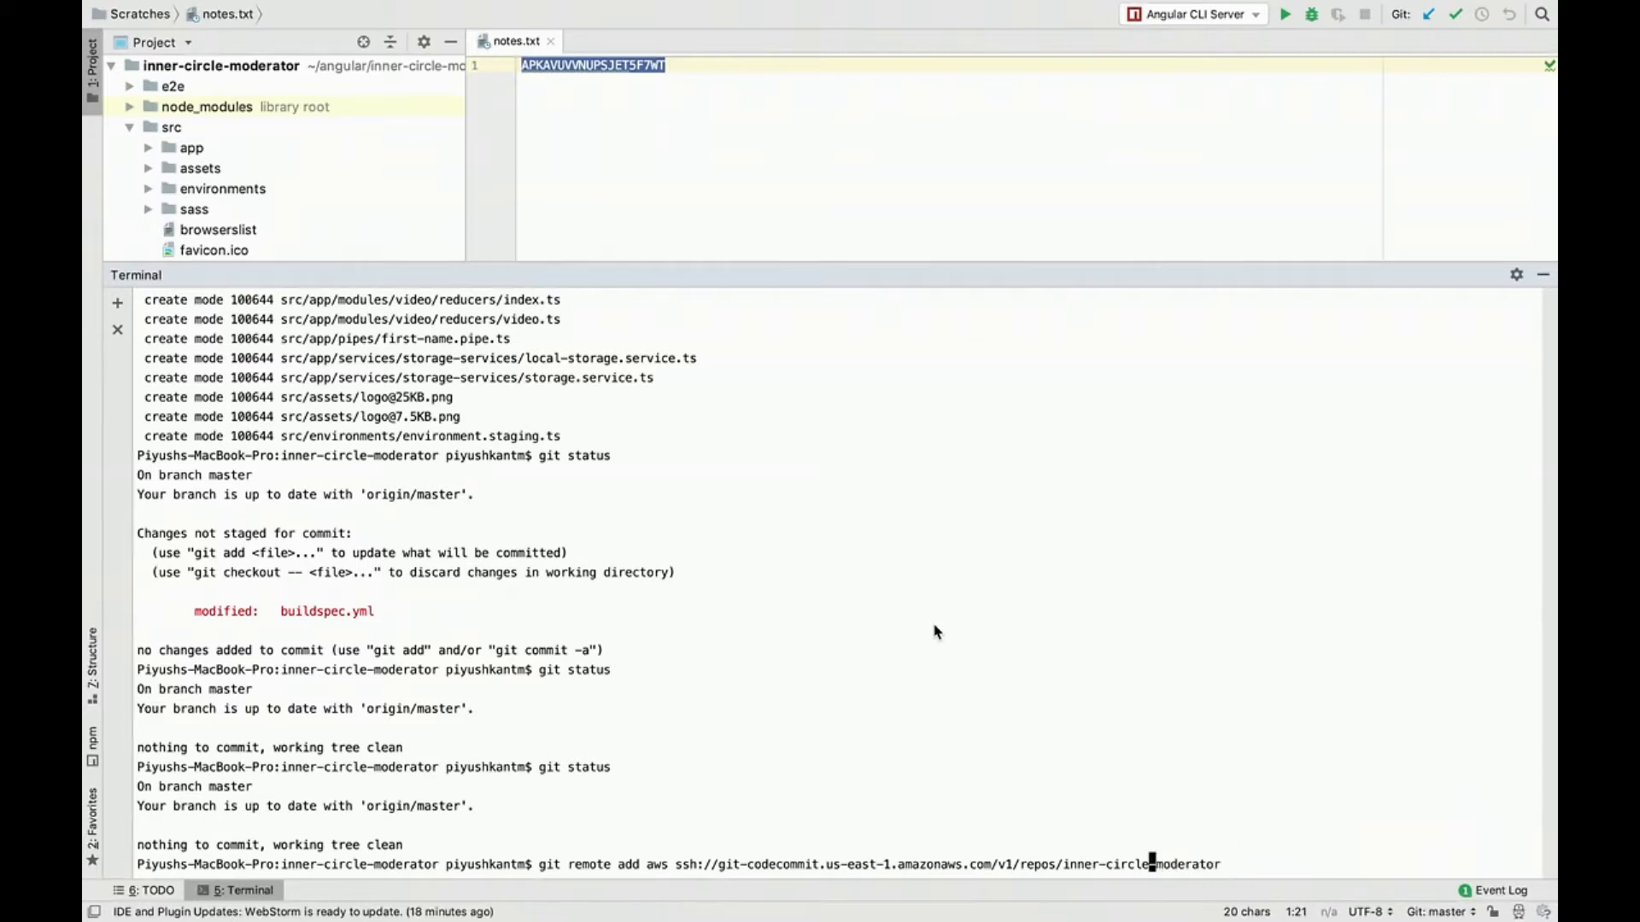
key("Left")
key("Left")
key("Left")
key("Left")
key("Left")
key("Left")
key("Left")
key("Left")
key("Left")
key("Left")
key("Left")
key("Left")
key("Left")
key("Left")
key("Left")
key("Left")
key("Left")
key("Left")
key("Left")
key("Left")
key("Left")
key("Left")
key("Left")
key("Left")
key("Left")
key("Left")
key("Left")
key("Left")
key("Left")
key("Left")
key("Left")
key("Left")
key("Left")
key("Left")
key("Left")
key("Left")
key("Left")
key("Left")
key("Left")
key("Left")
key("Left")
key("Left")
key("Left")
key("Left")
key("Left")
key("Left")
double_click(612, 74)
left_click(729, 858)
key("super+v")
type("@")
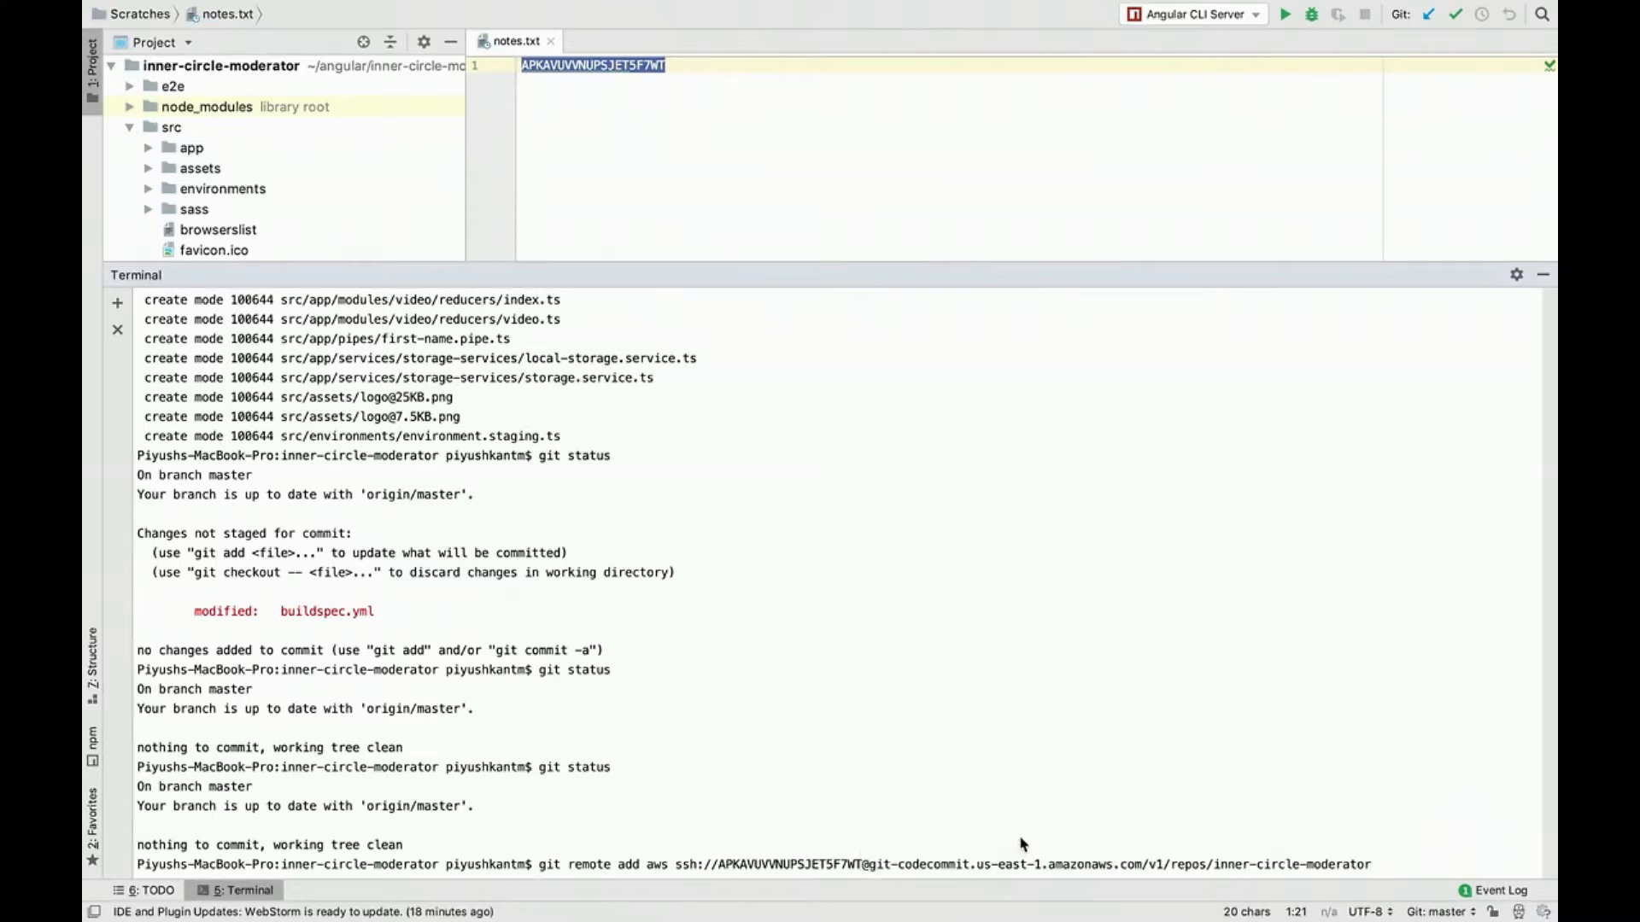
left_click_drag(787, 869, 920, 868)
left_click(1000, 869)
key("Return")
Step: Push the master branch to the aws remote with git push aws master
type("git push aws mast")
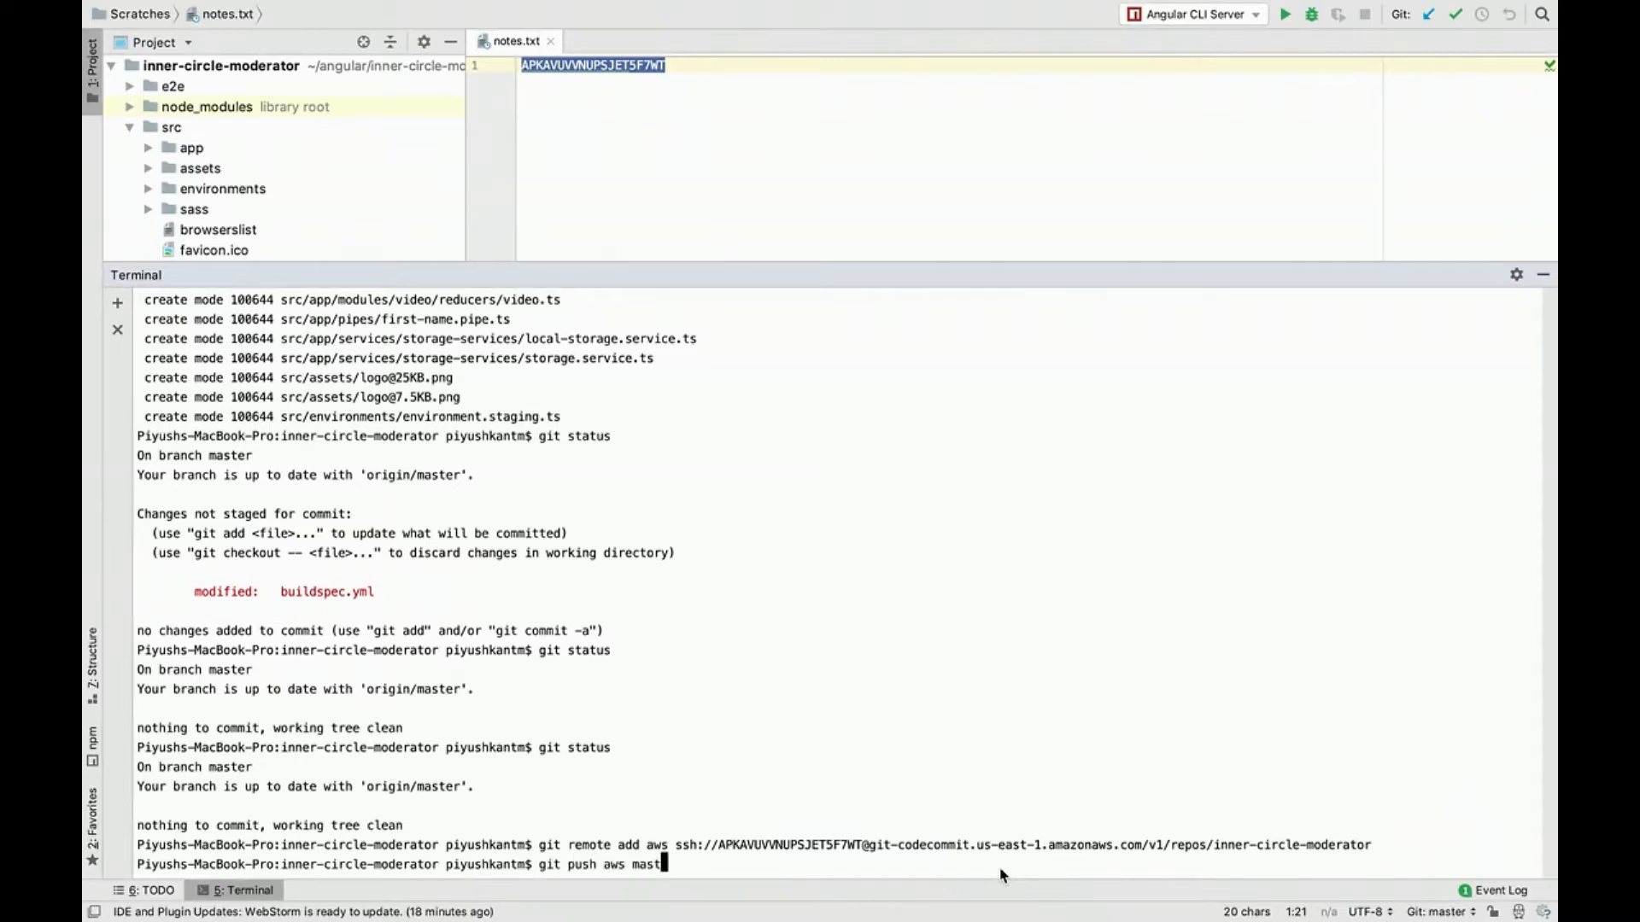
type("er")
key("Return")
Step: Follow the progress of the push to the aws remote in the terminal output
left_click(966, 216)
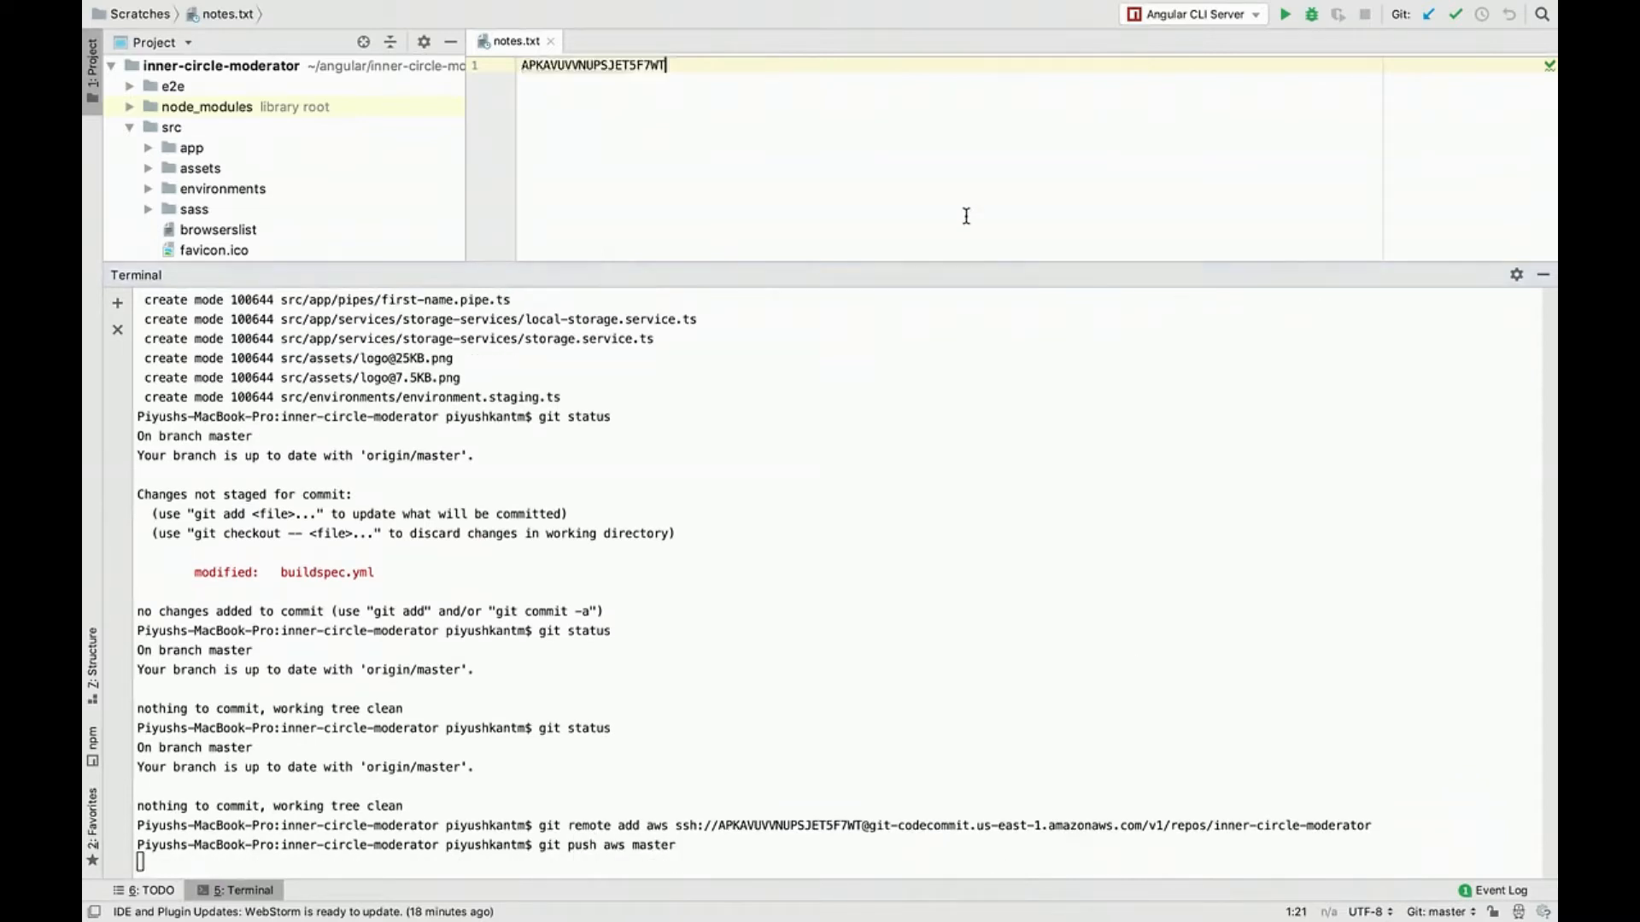
double_click(713, 129)
left_click(746, 131)
key("ctrl+Right")
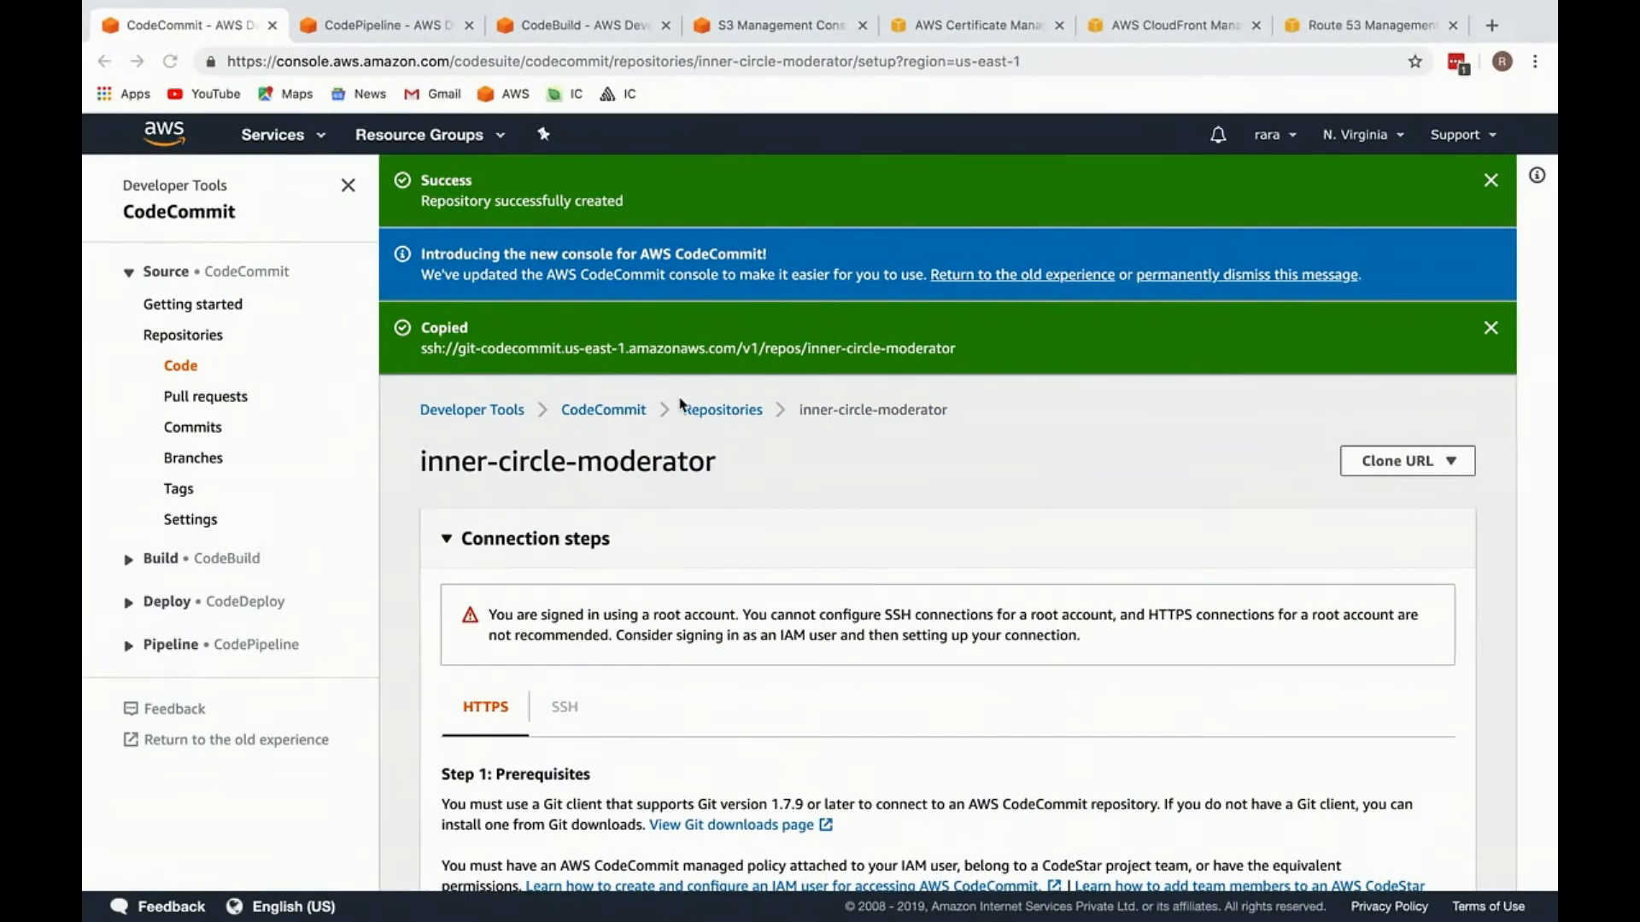
key("ctrl+Left")
left_click_drag(469, 688, 462, 849)
triple_click(558, 826)
left_click(585, 830)
double_click(584, 829)
left_click_drag(577, 825, 562, 767)
left_click(608, 772)
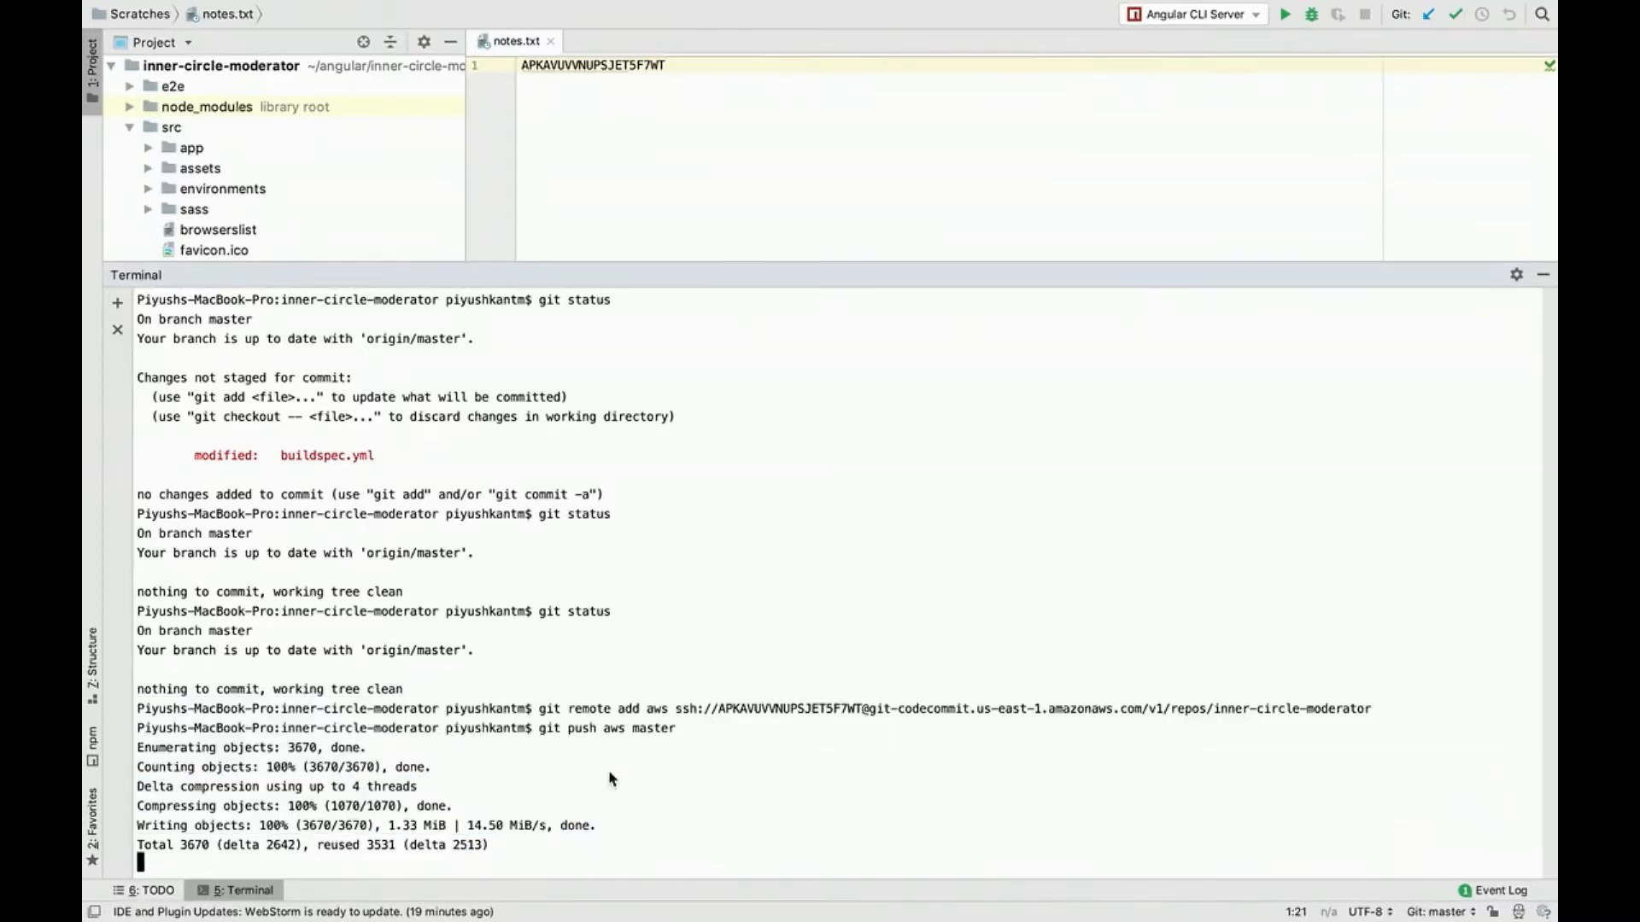
Step: Switch to the browser and examine the pushed files and README of the inner-circle-moderator repository in CodeCommit
key("ctrl+Right")
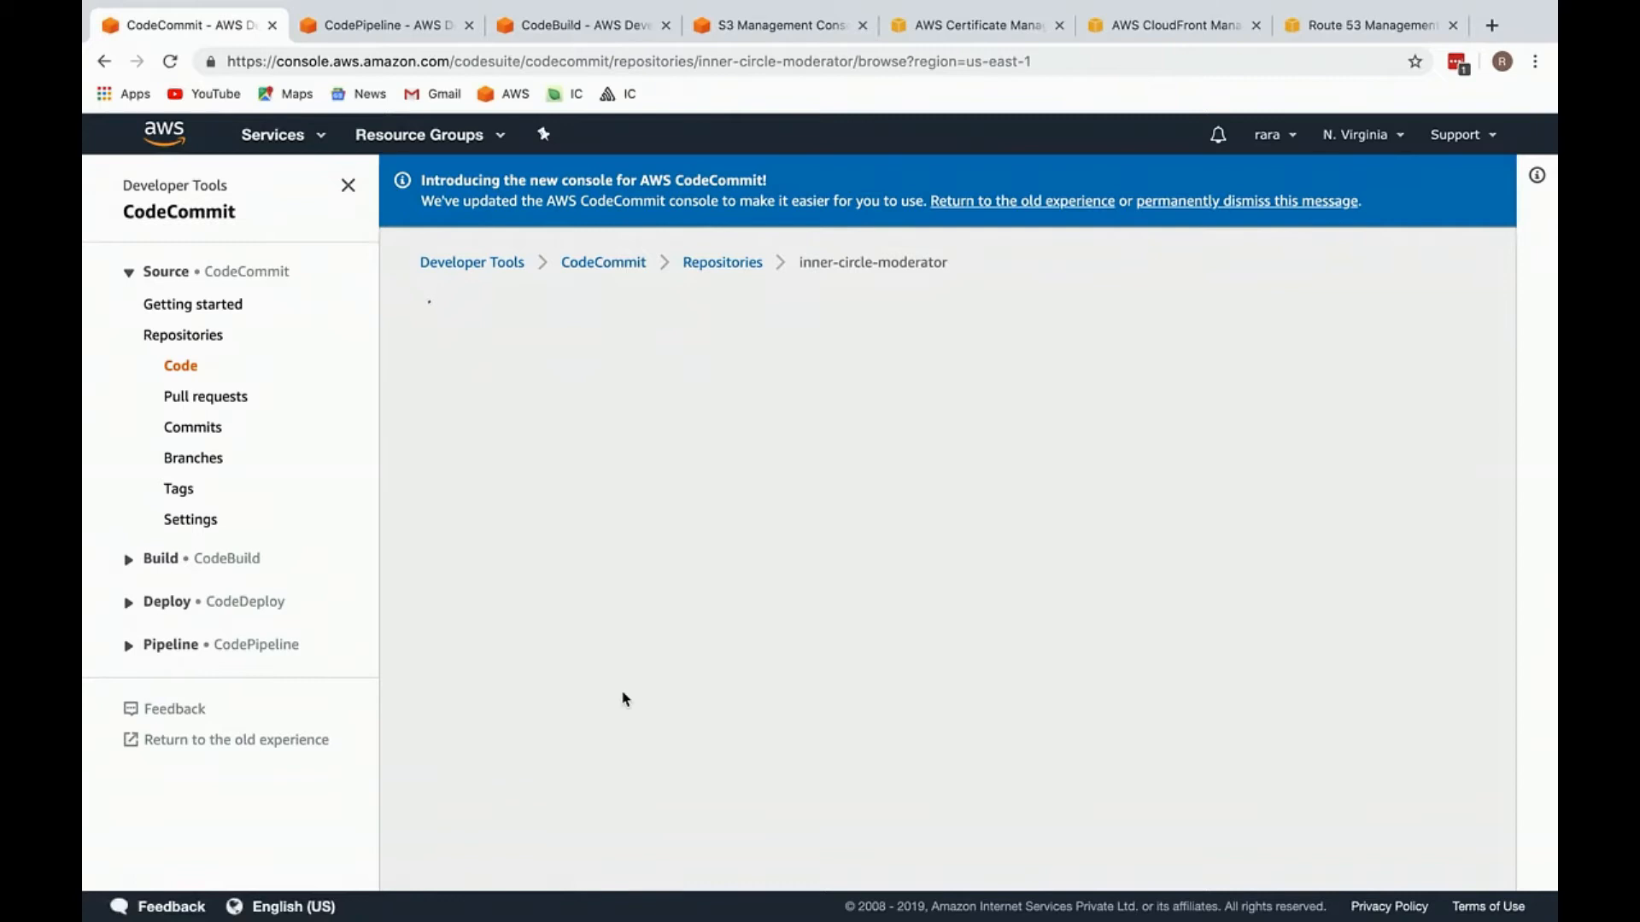
key("ctrl+Left")
key("ctrl+Right")
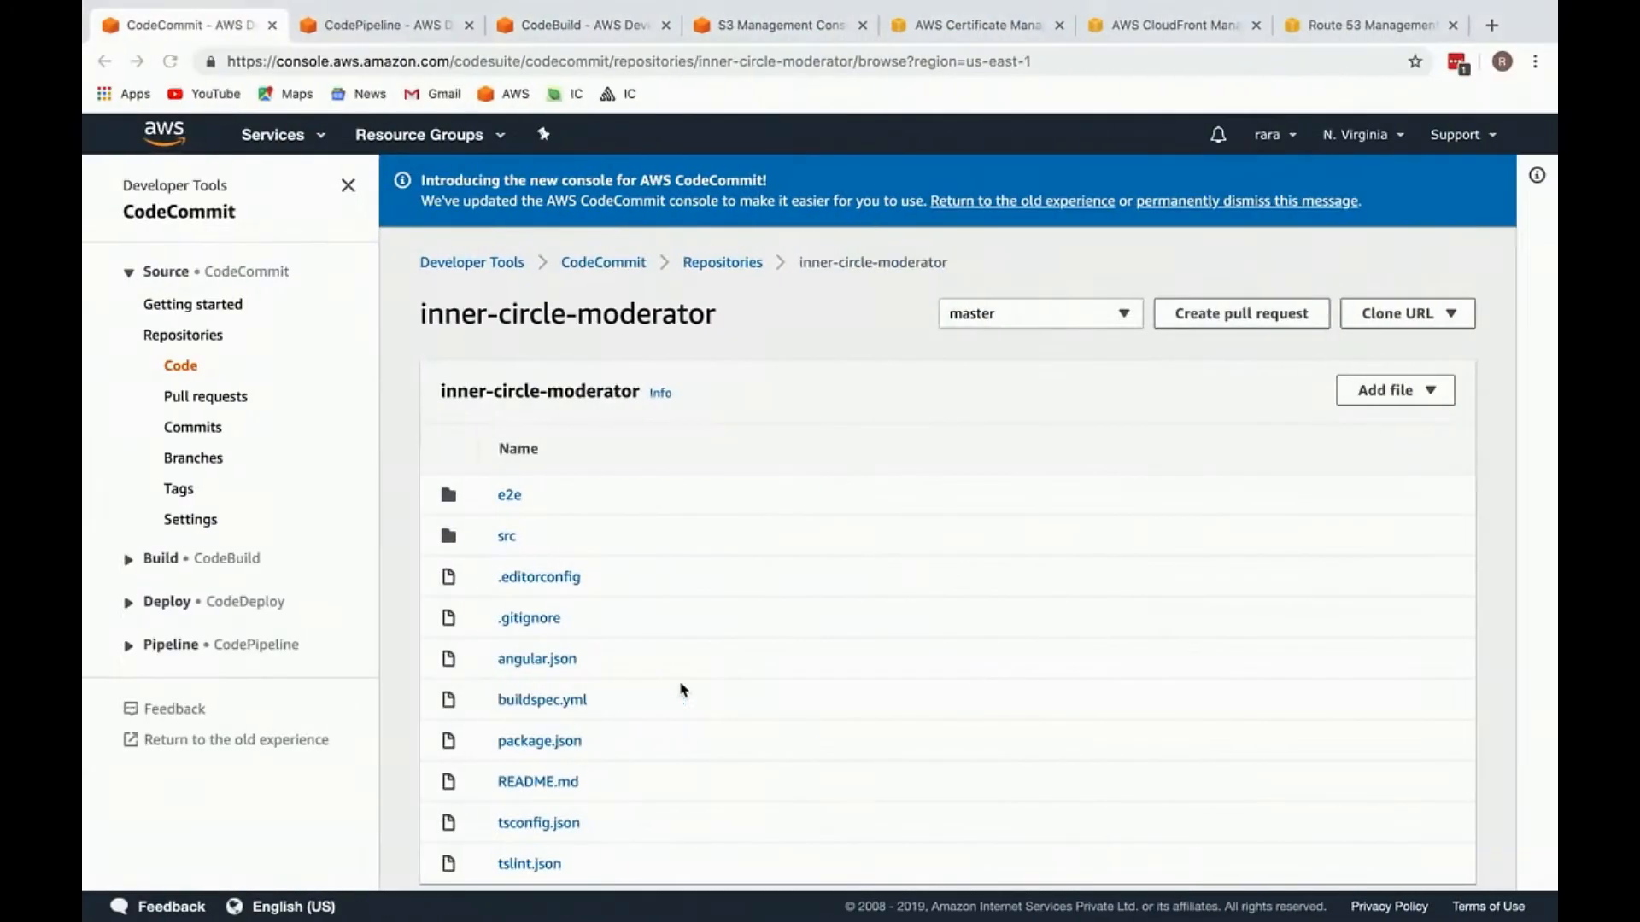
scroll(681, 691, "down", 7)
scroll(667, 477, "up", 7)
scroll(667, 477, "down", 7)
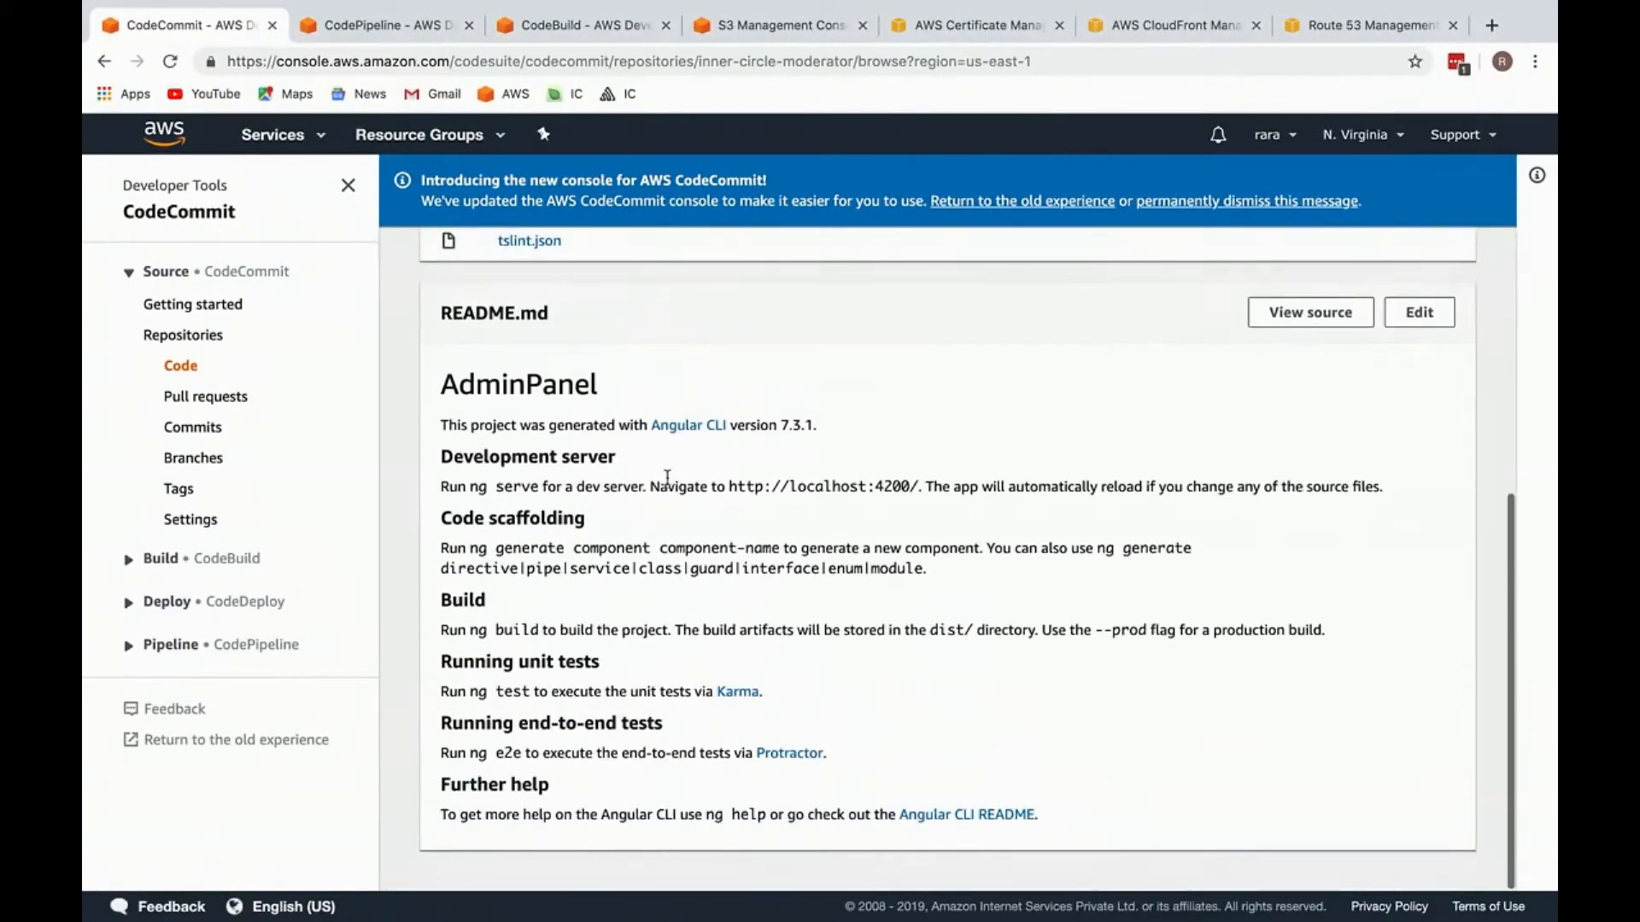
scroll(667, 478, "up", 7)
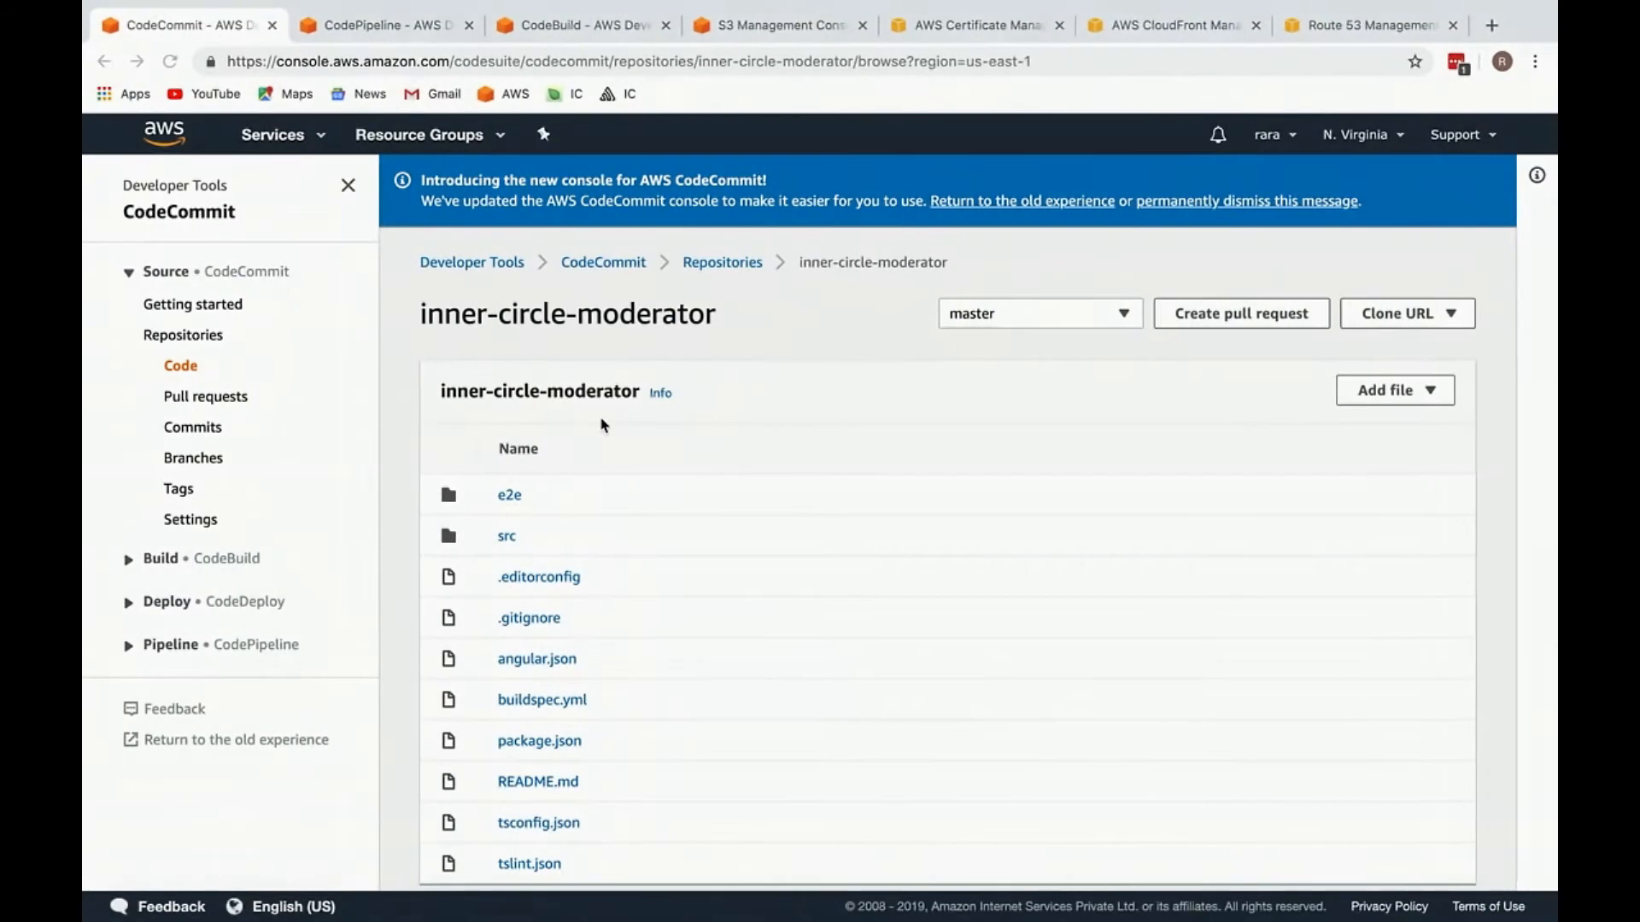
scroll(445, 445, "down", 7)
scroll(445, 445, "up", 7)
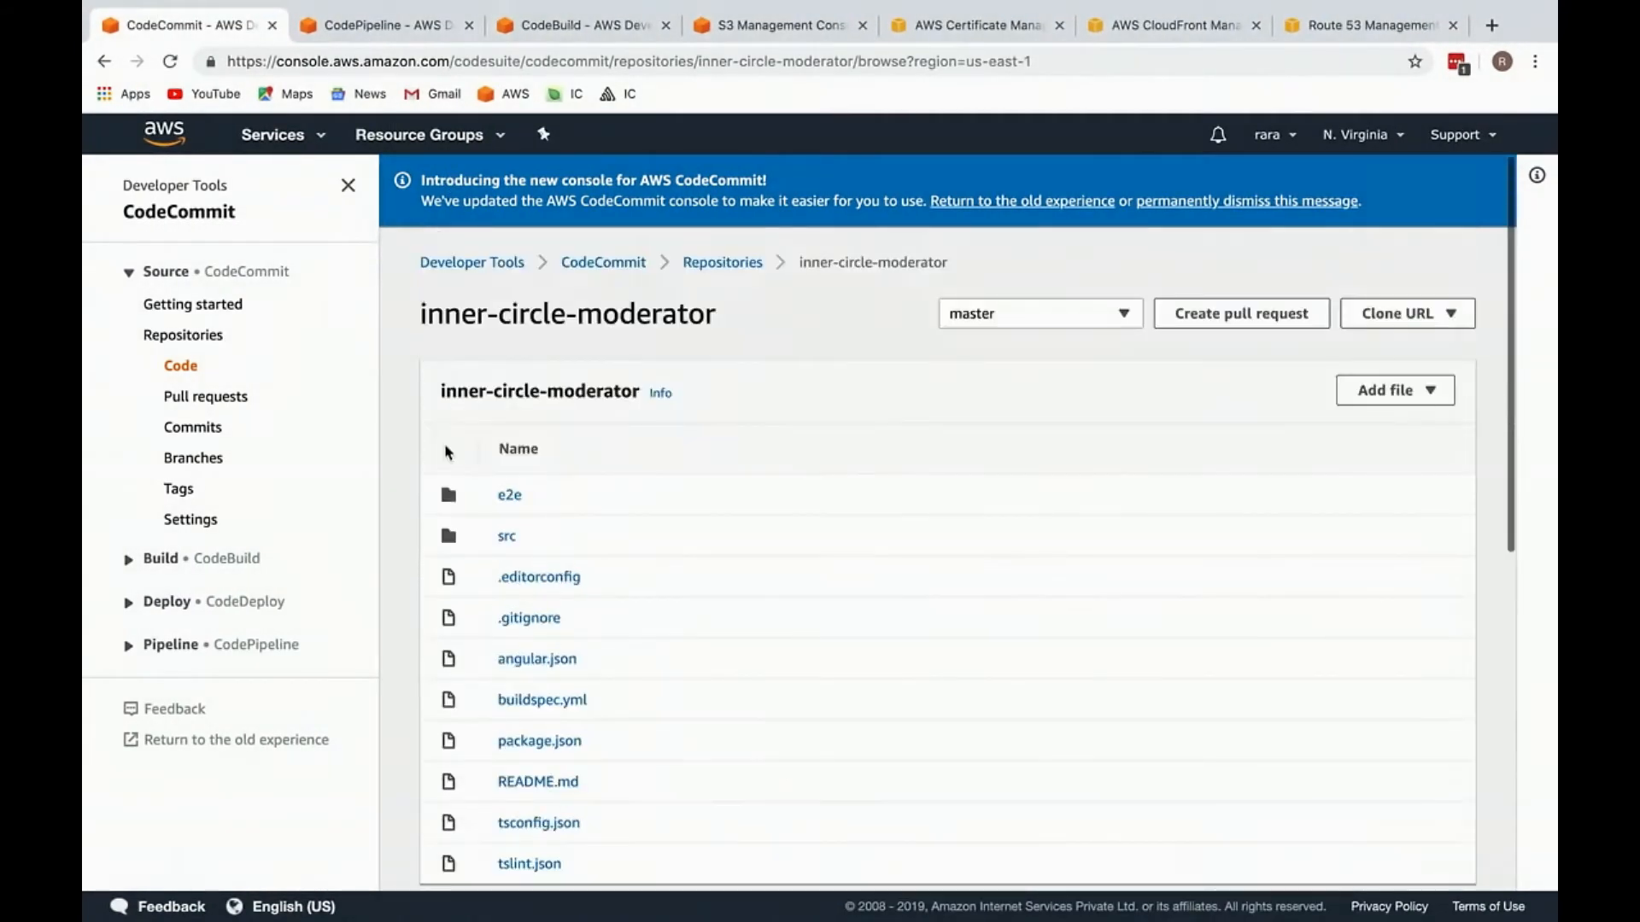
Step: Close the CodeCommit page and start a new pipeline in CodePipeline named inner-circle-prod-pipeline
left_click(271, 25)
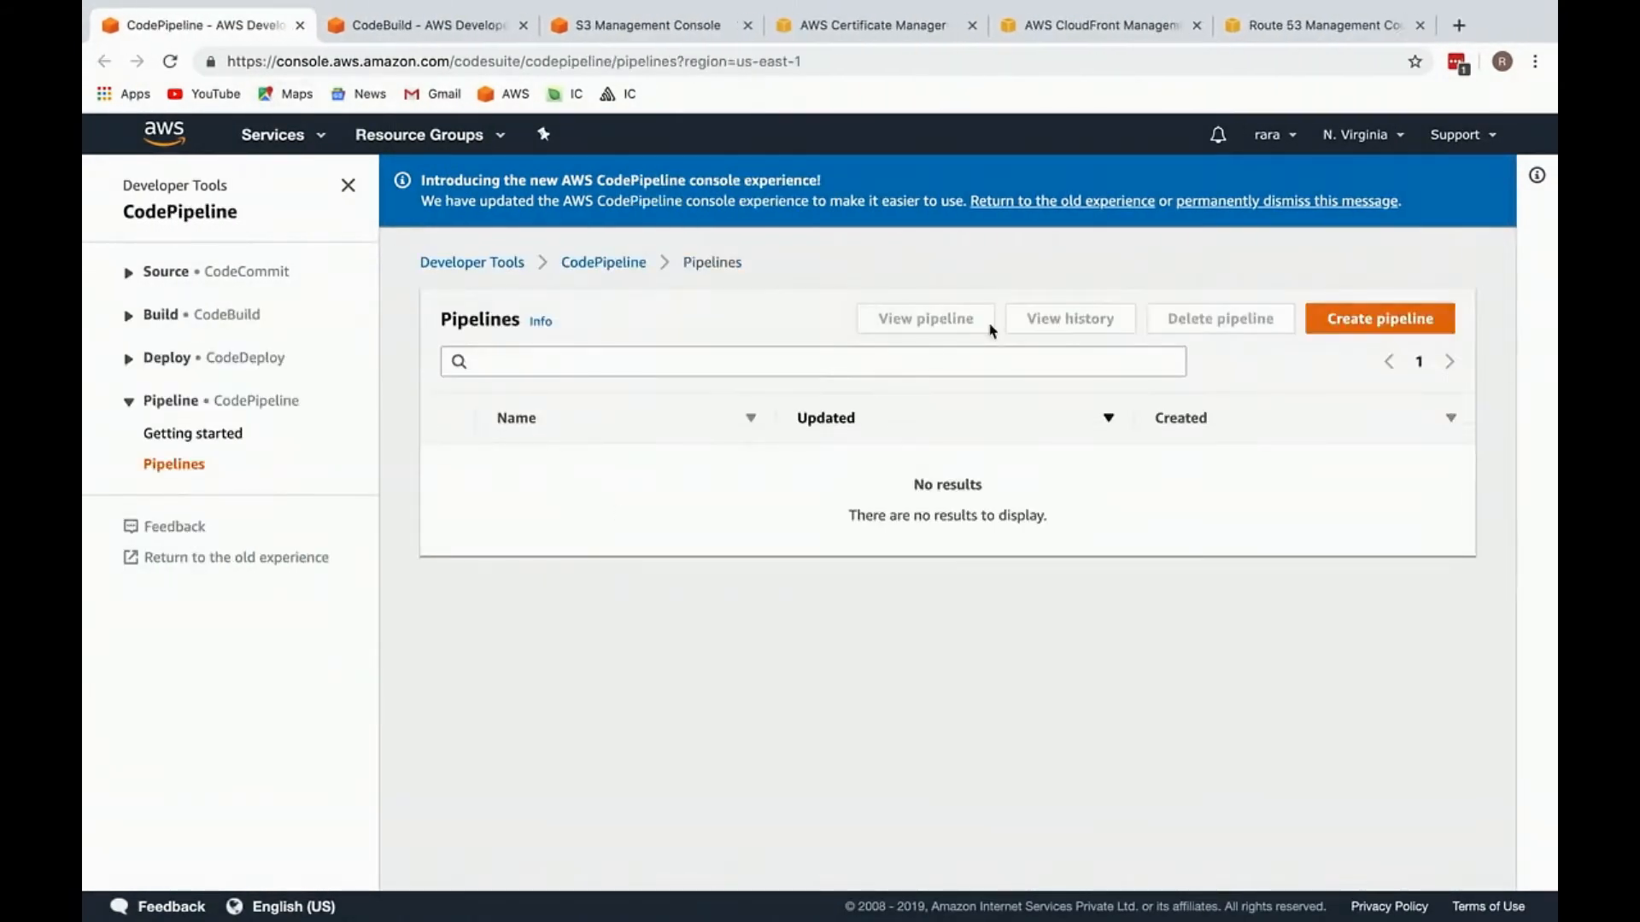
left_click(1335, 319)
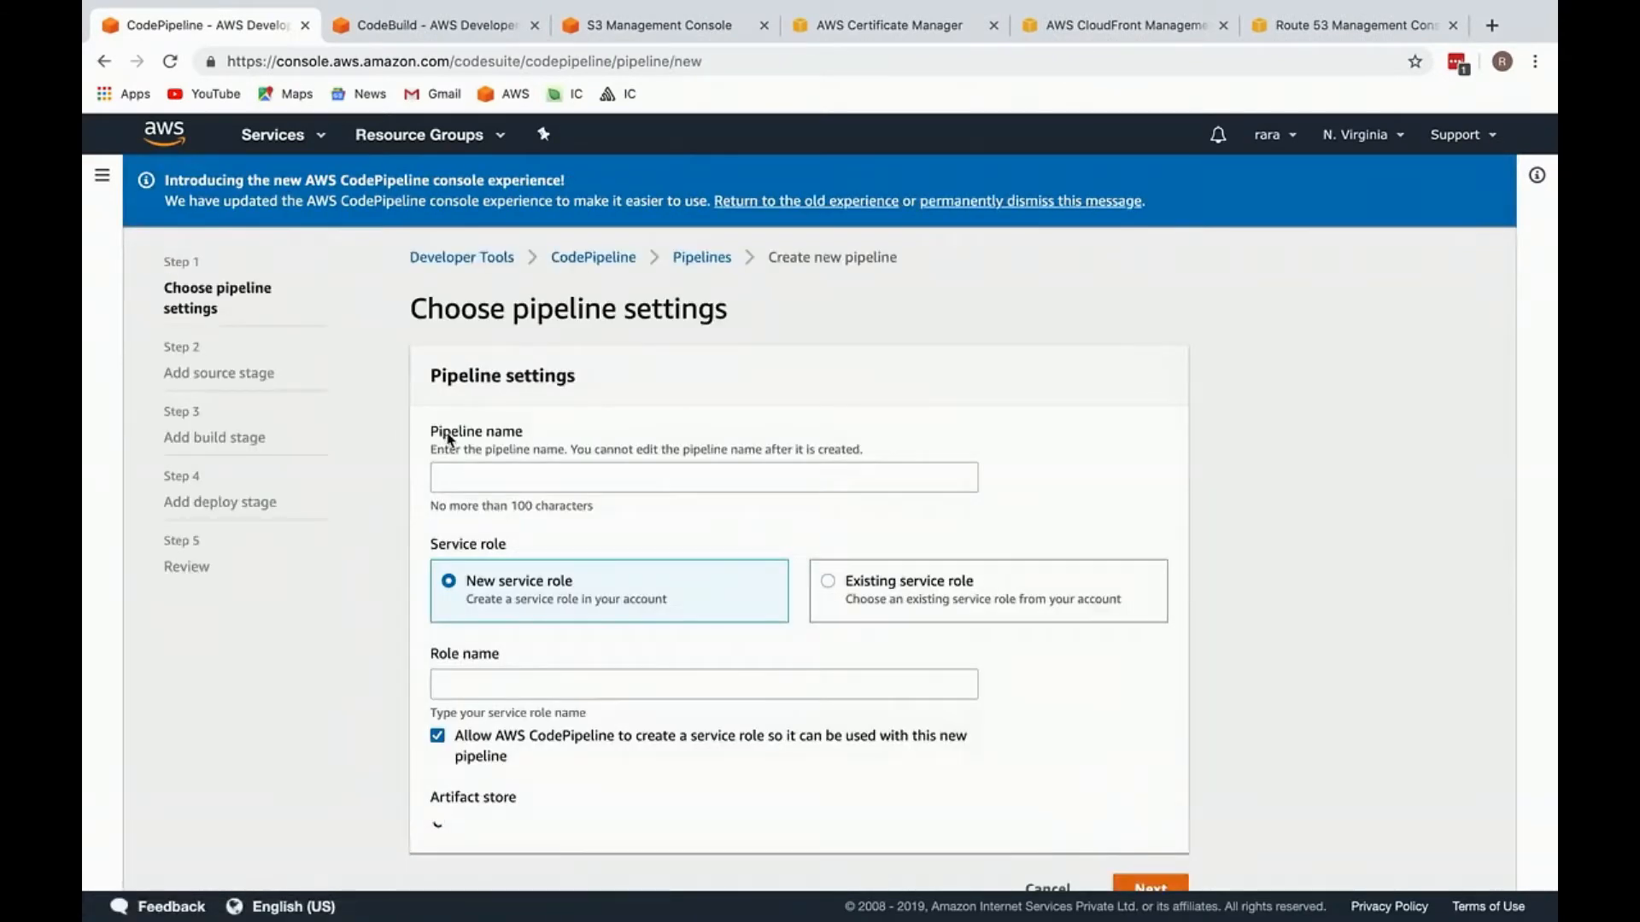
left_click(523, 479)
type("in")
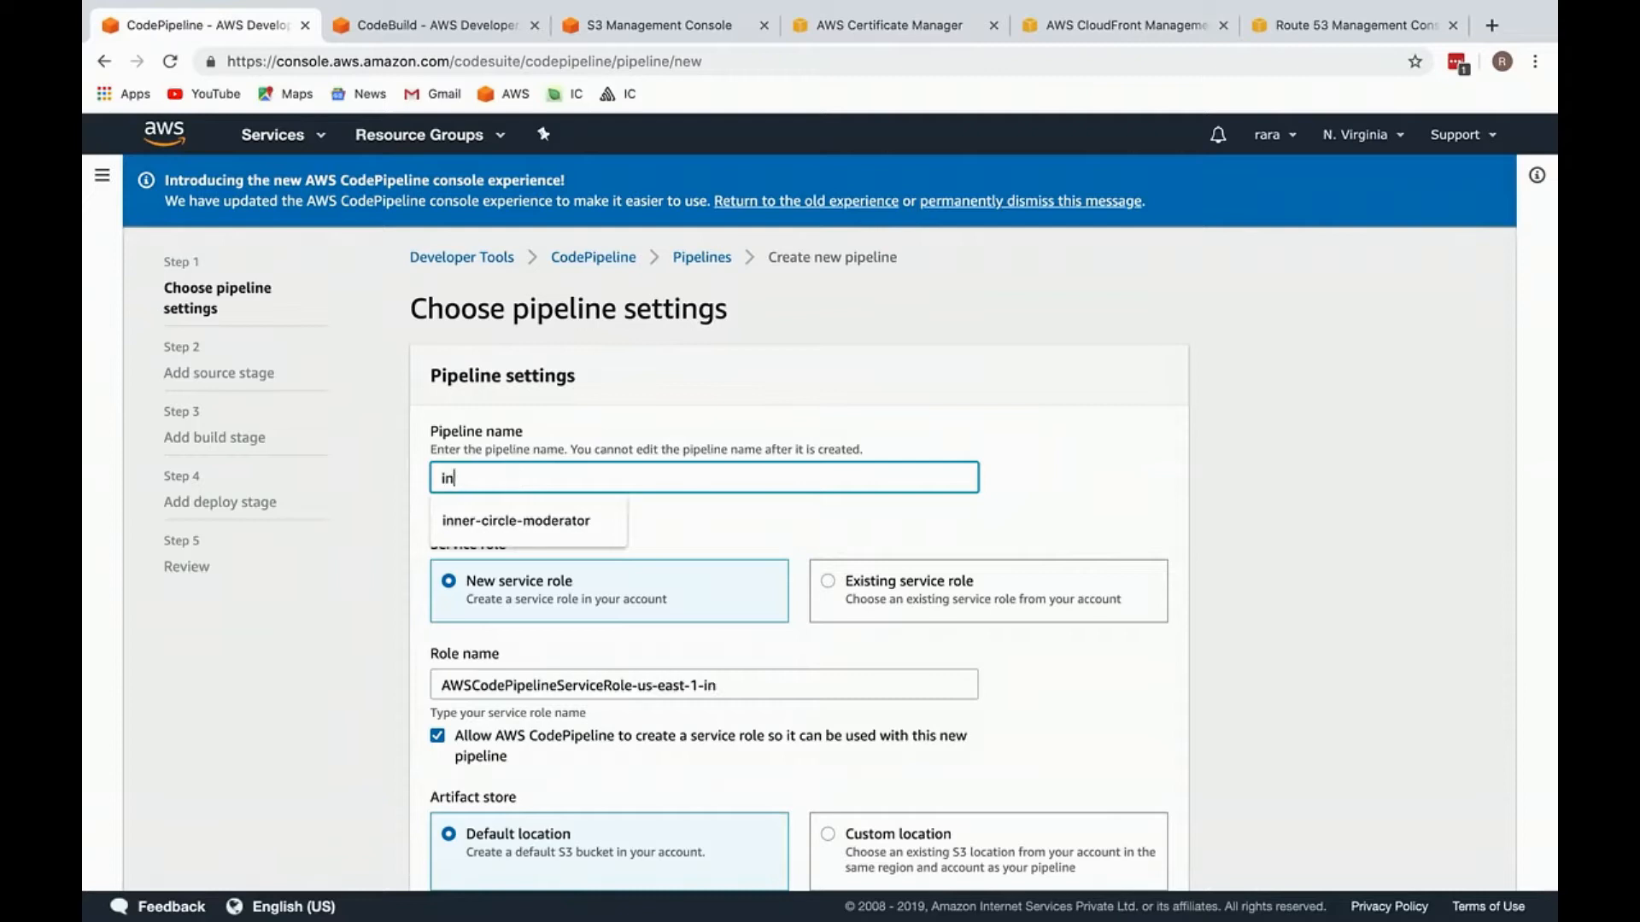
type("ner-circle-prod-pipeline")
Step: Try dev and stage as the environment part of the pipeline name and restore prod
left_click(527, 479)
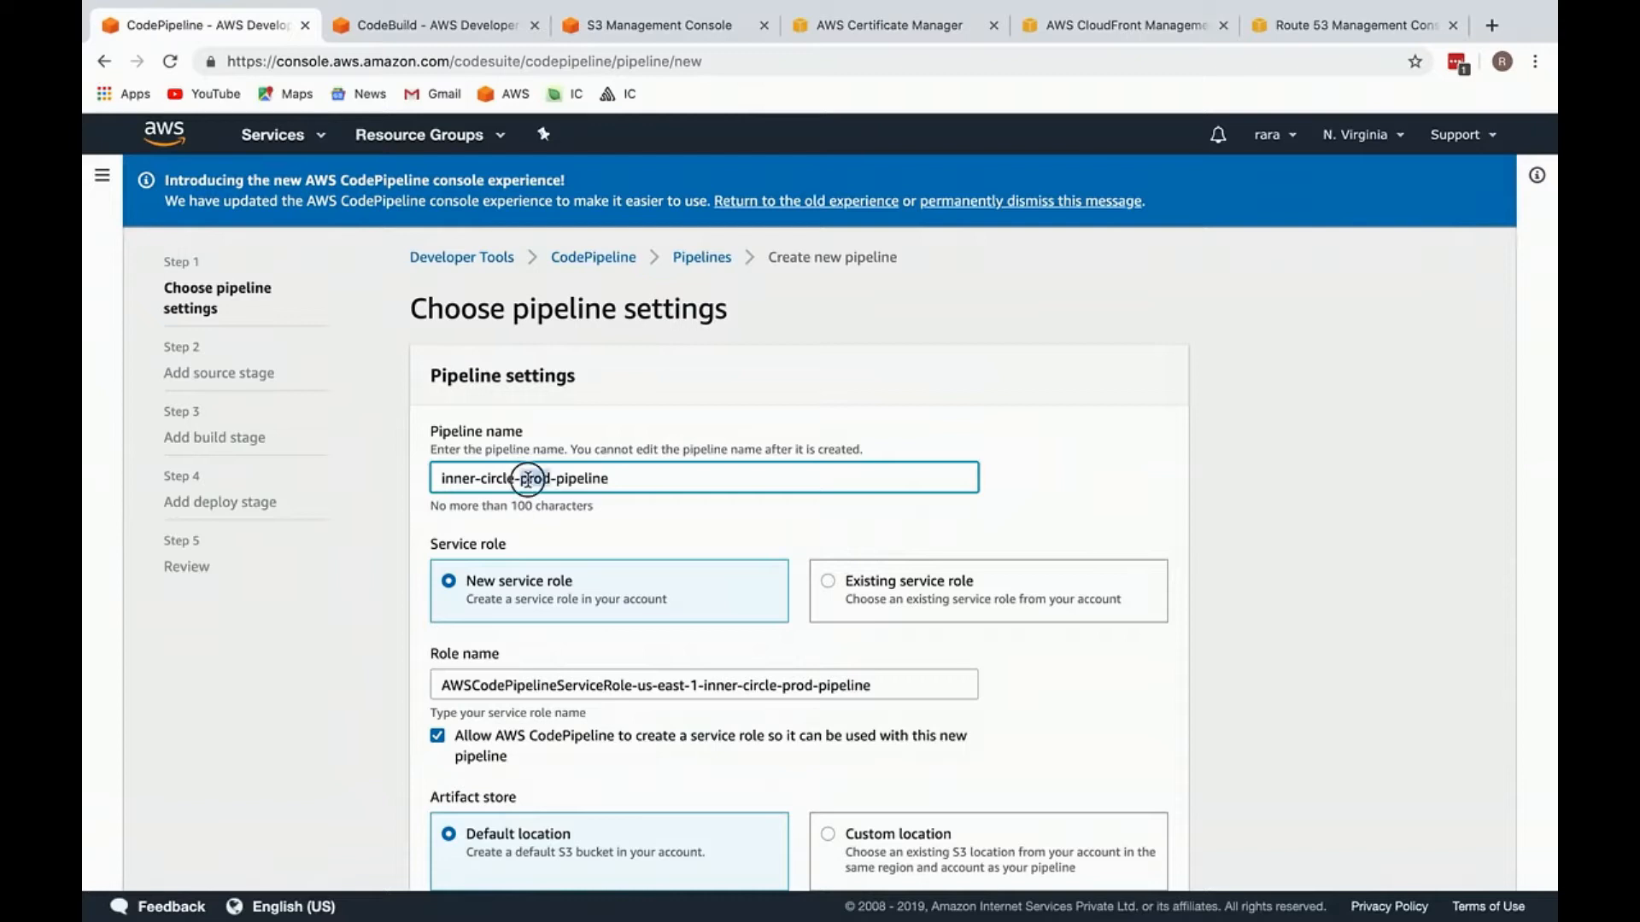
double_click(524, 479)
double_click(524, 478)
type("dev")
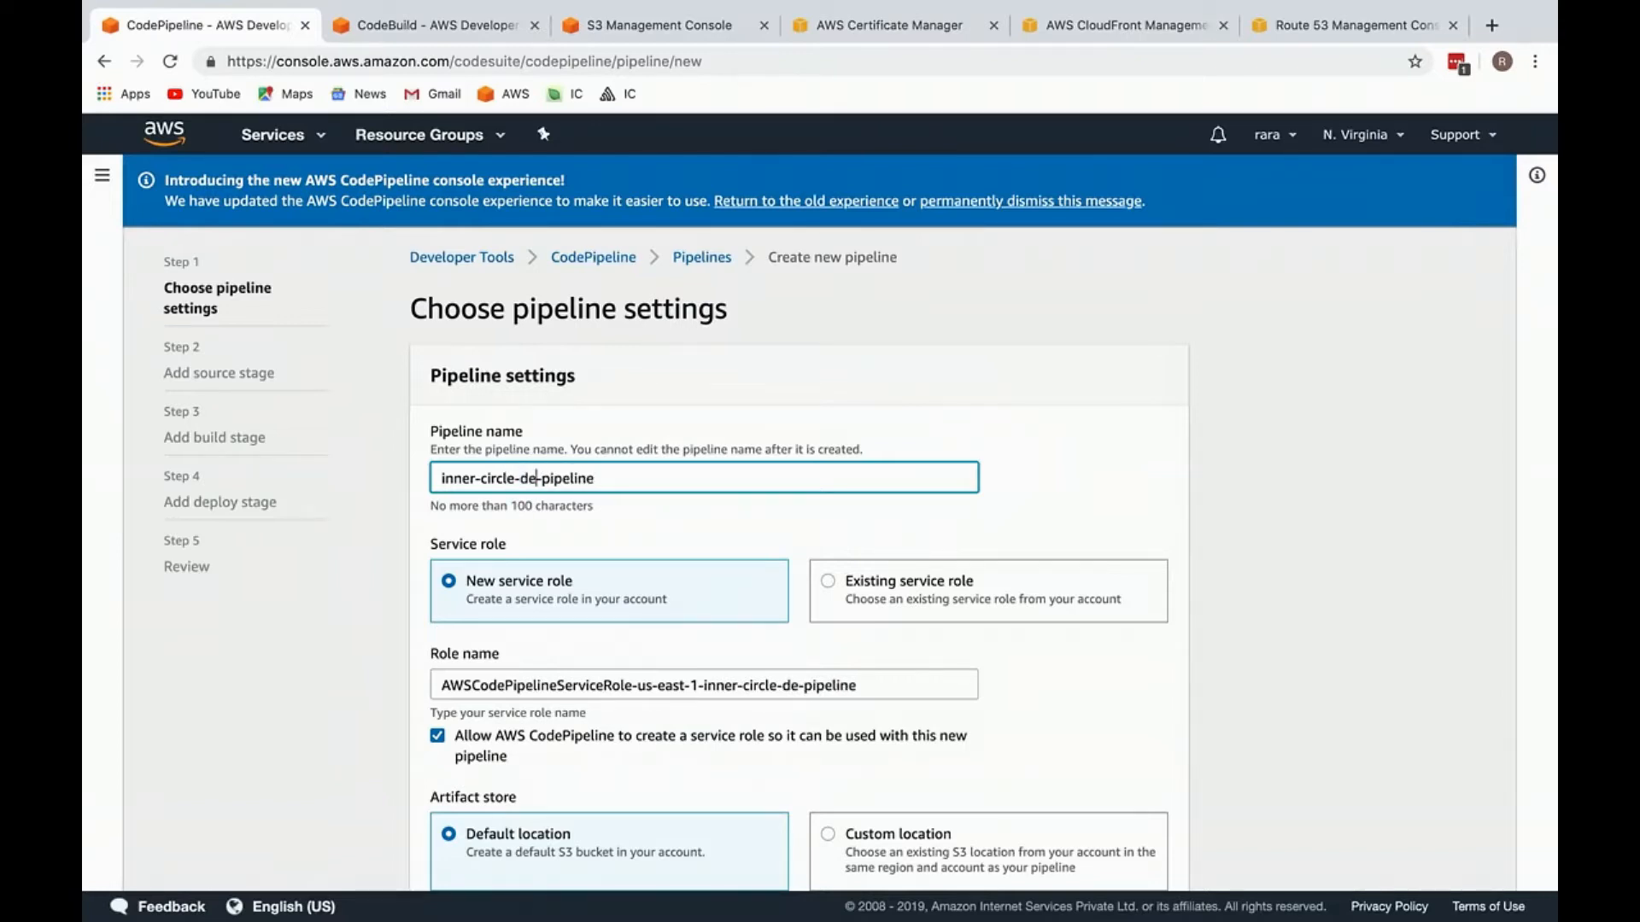
double_click(534, 478)
type("stage")
double_click(538, 478)
type("prod")
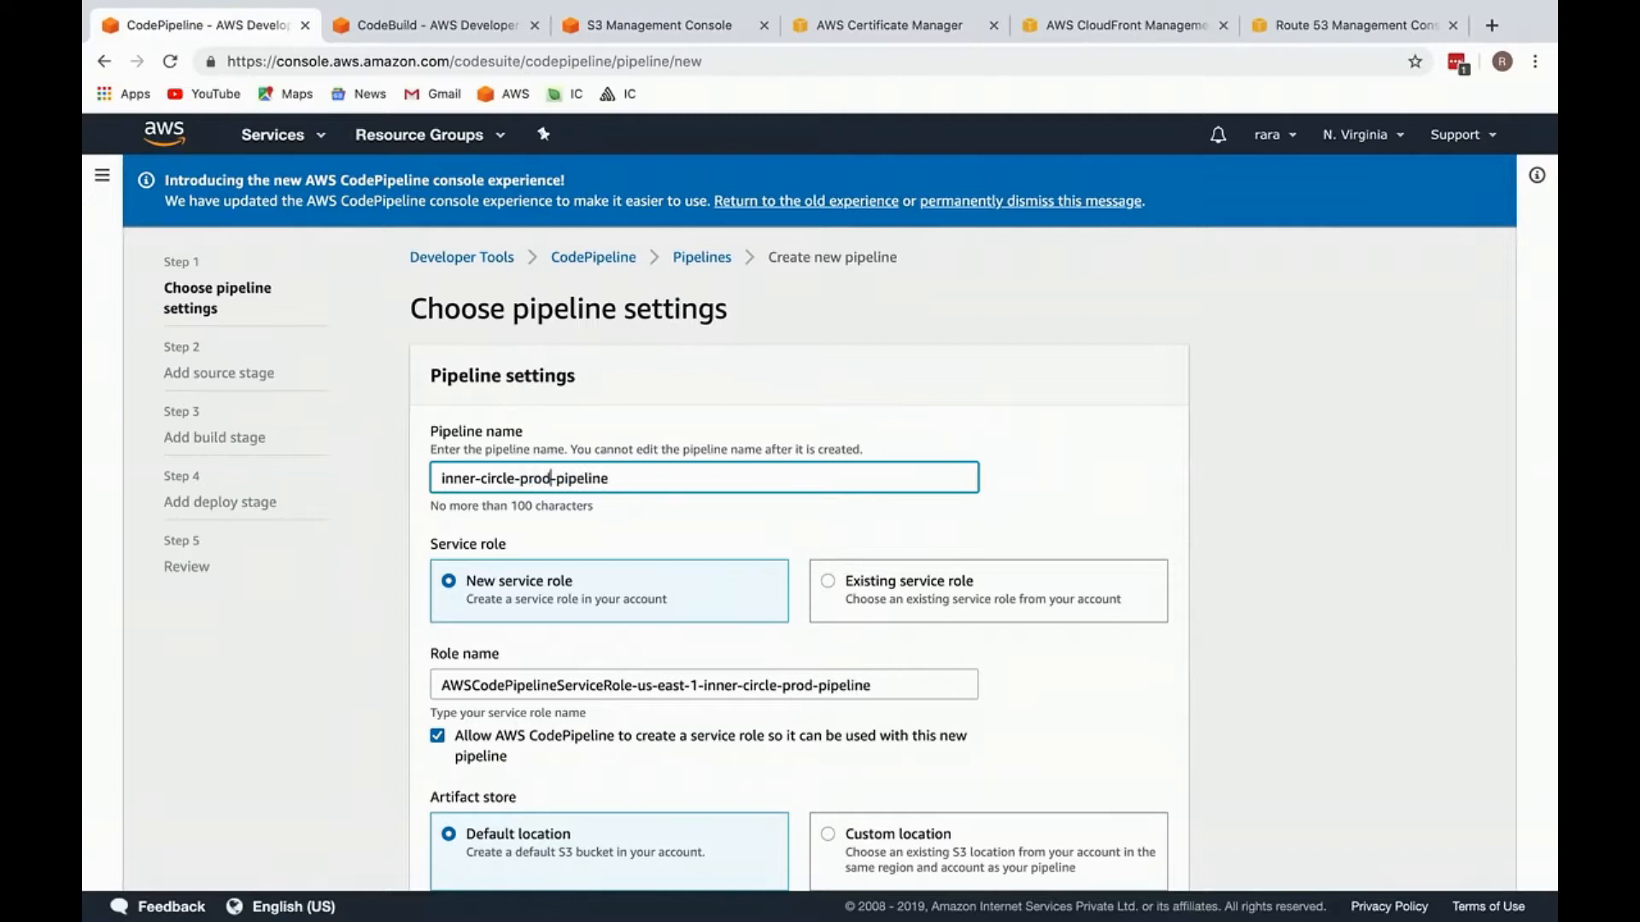
Step: Keep the new service role and the default artifact store location, and continue to the source stage
scroll(593, 561, "down", 3)
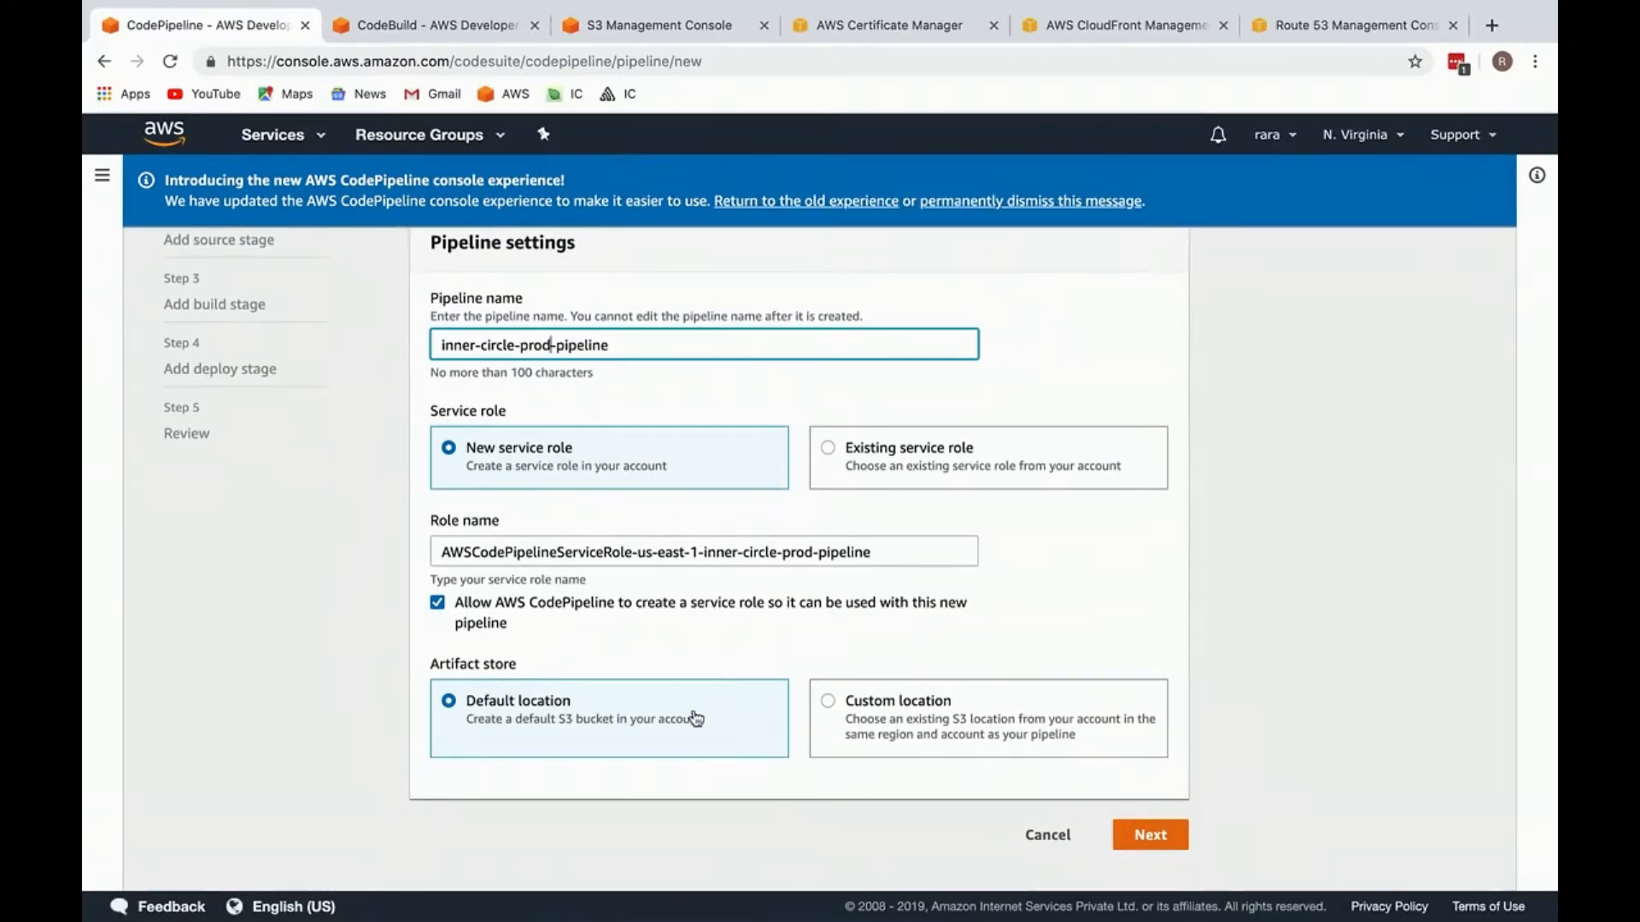
left_click_drag(714, 755, 751, 664)
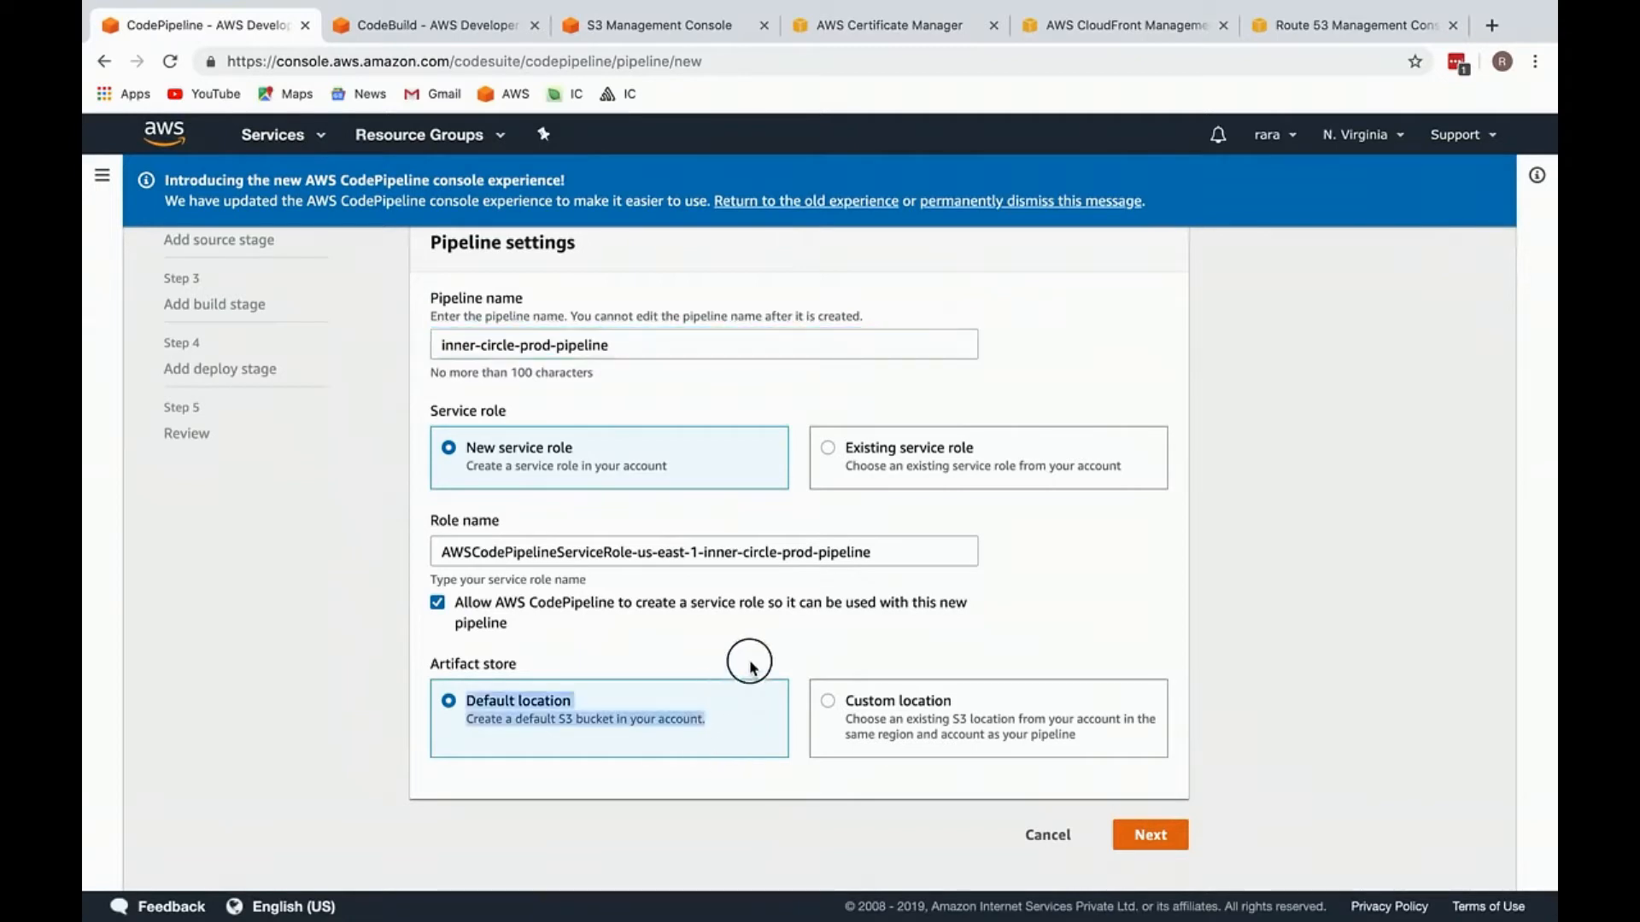
left_click(1171, 841)
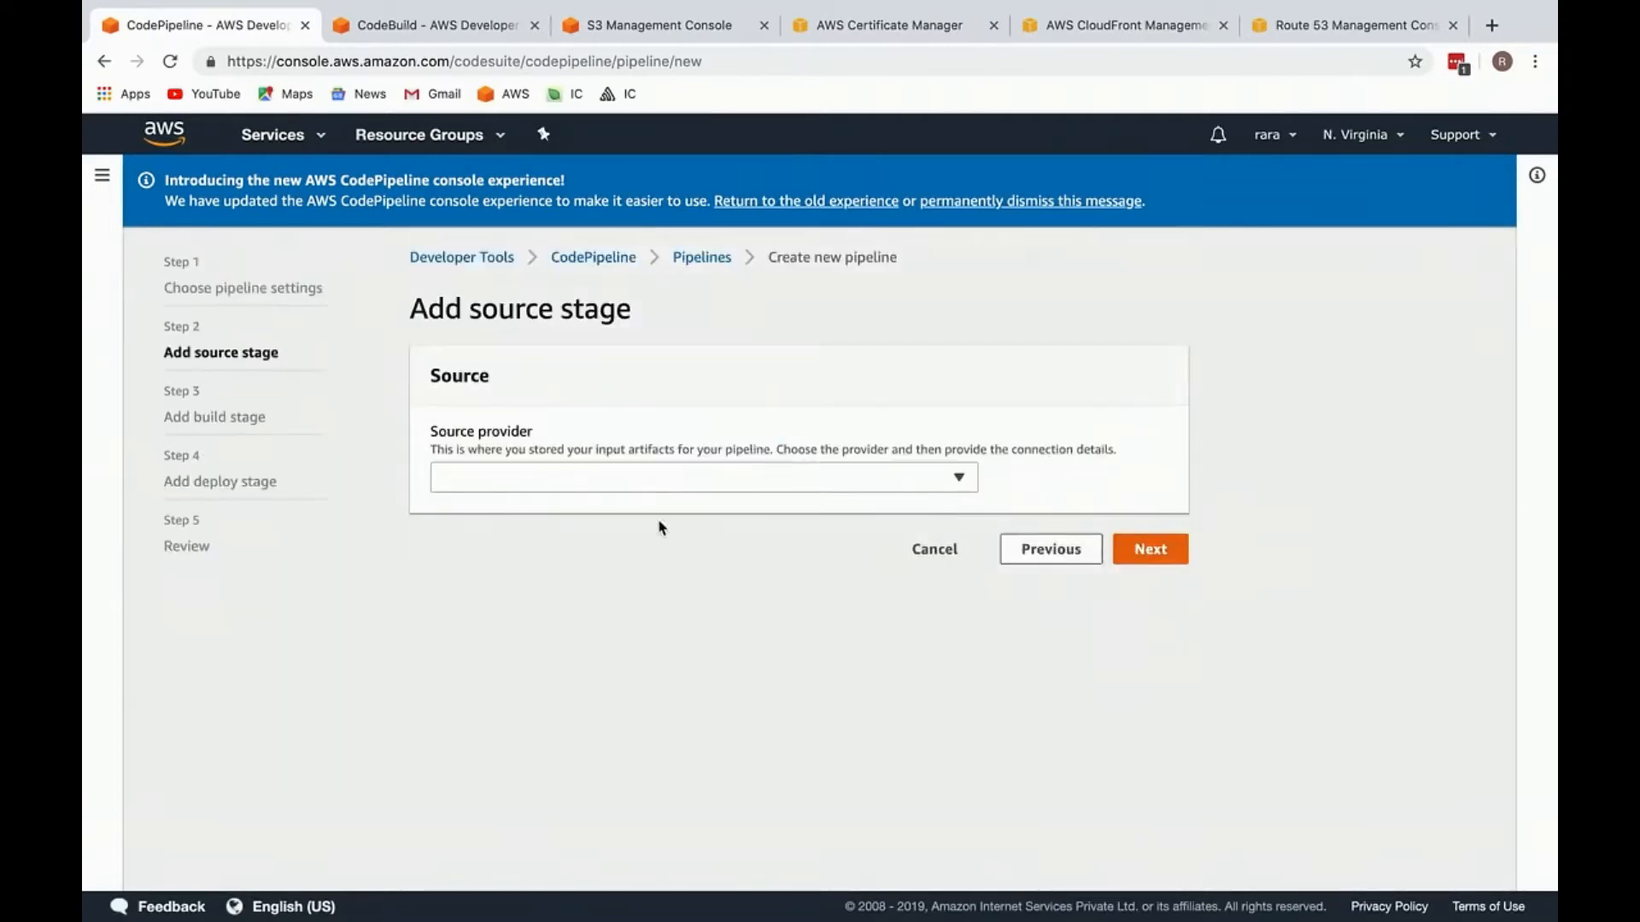
Step: Set the pipeline source to AWS CodeCommit with the inner-circle-moderator repository and its master branch
left_click(694, 480)
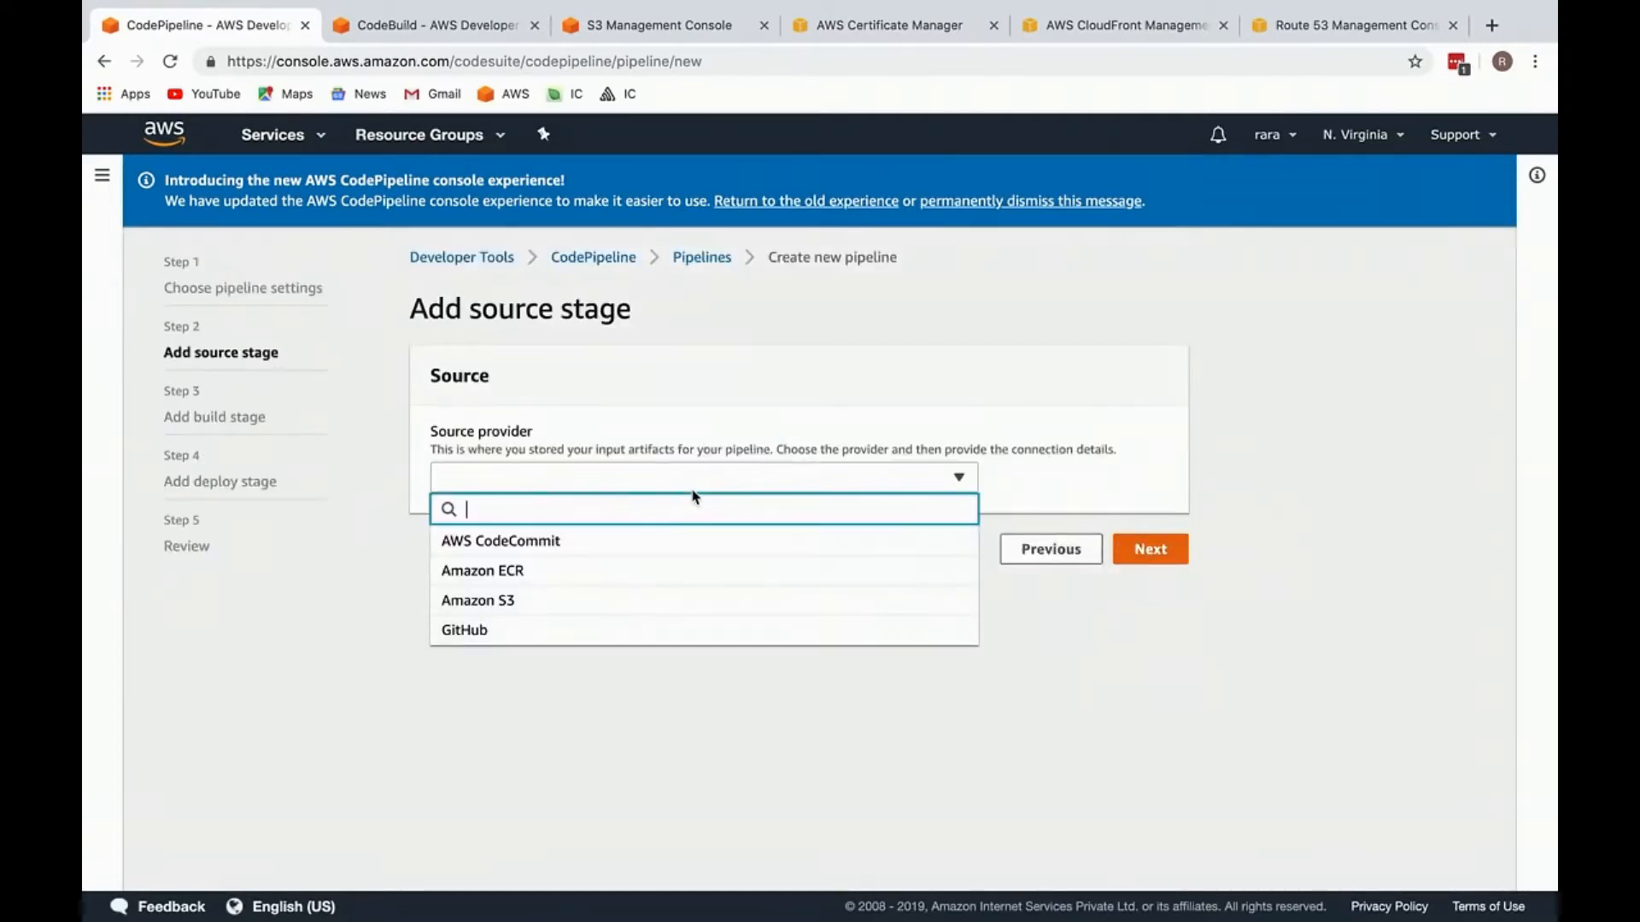
left_click(700, 543)
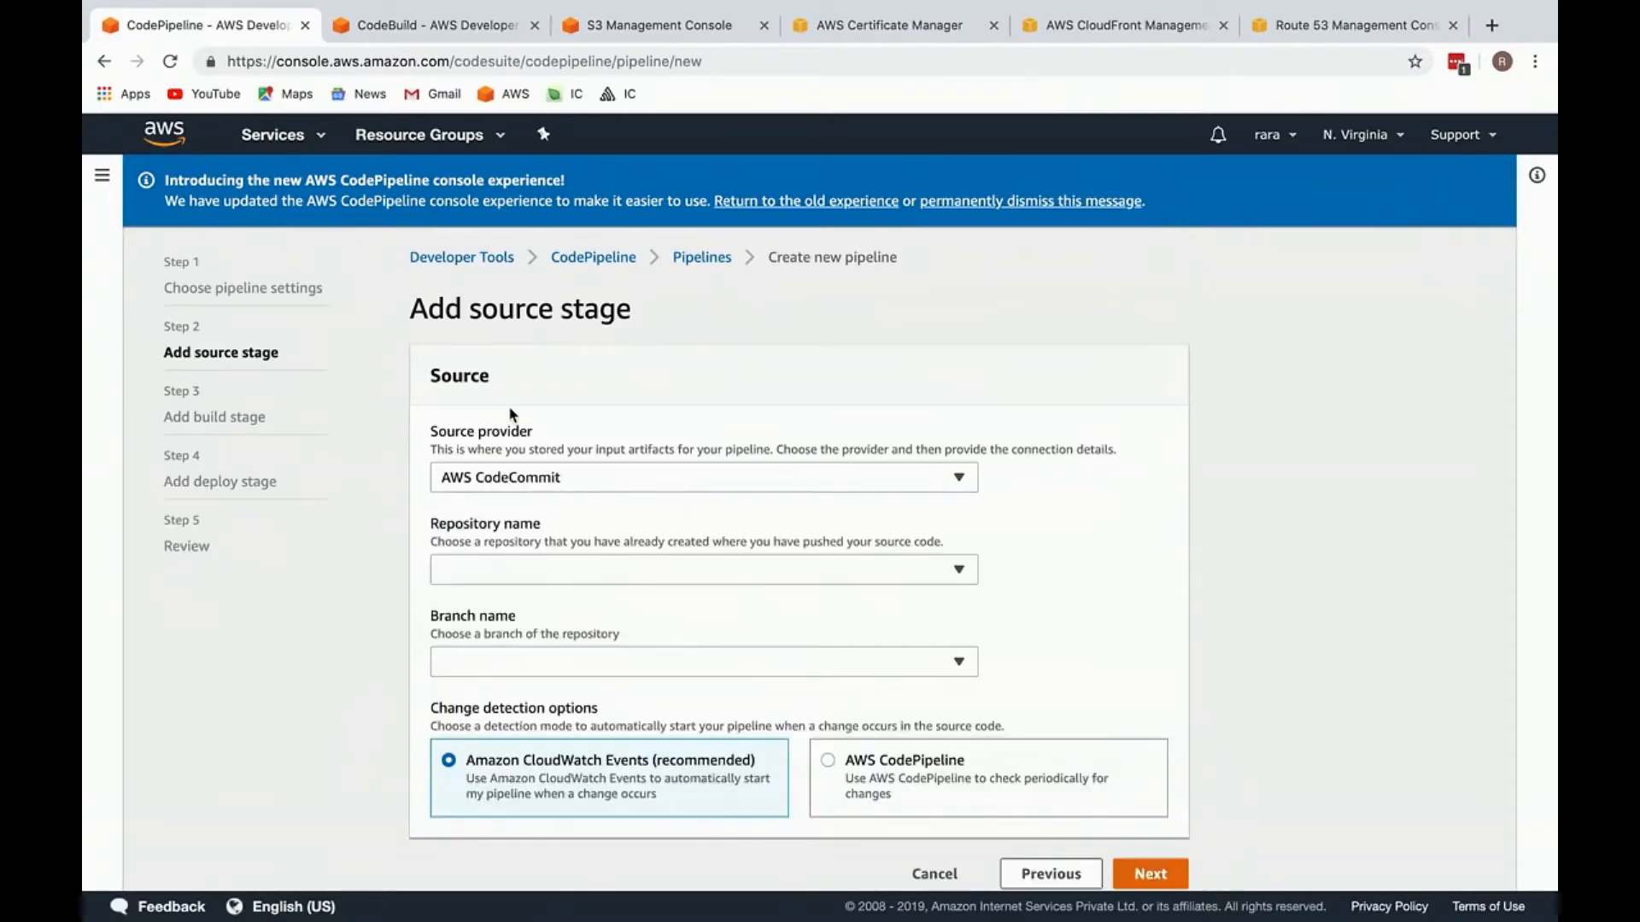
left_click(520, 571)
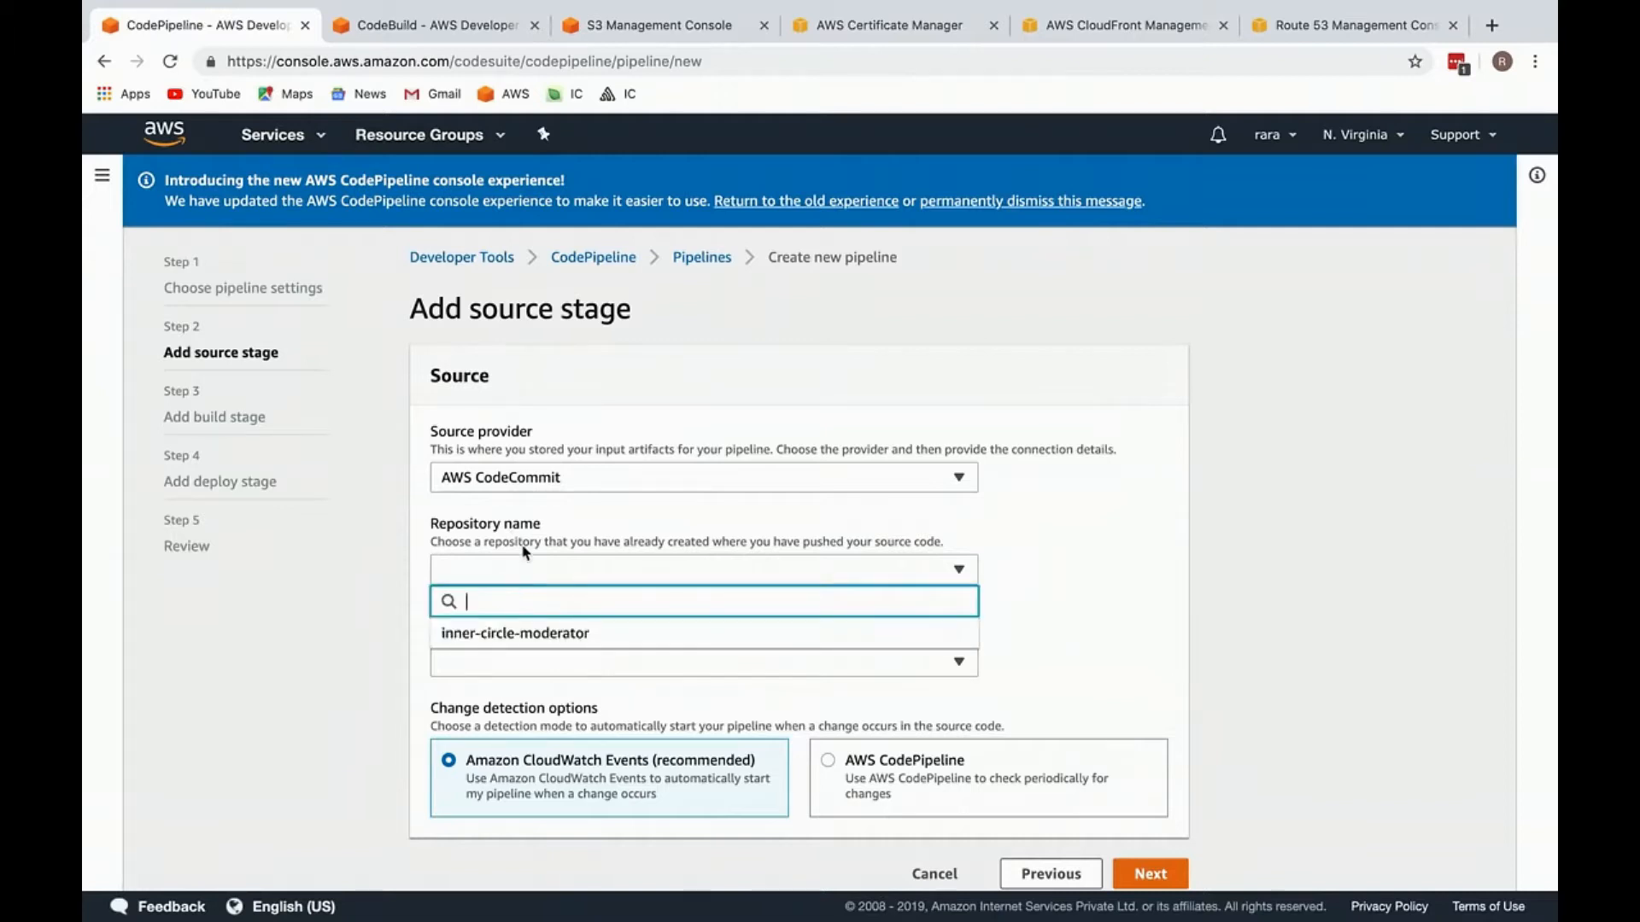
left_click(529, 632)
left_click(581, 671)
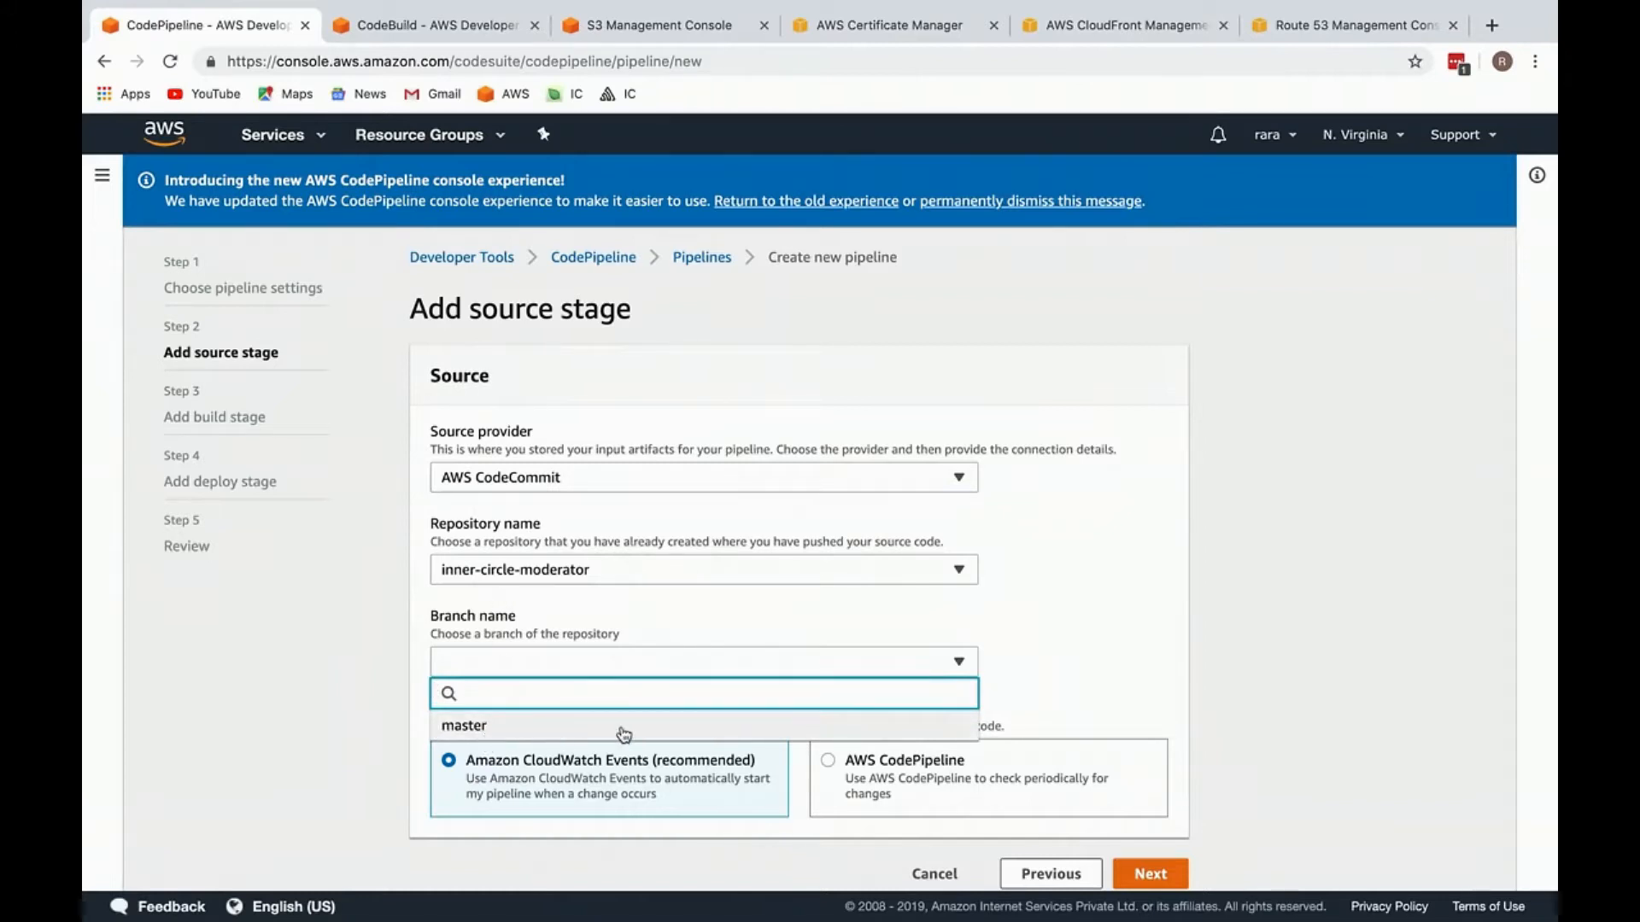
left_click(467, 727)
scroll(622, 716, "down", 1)
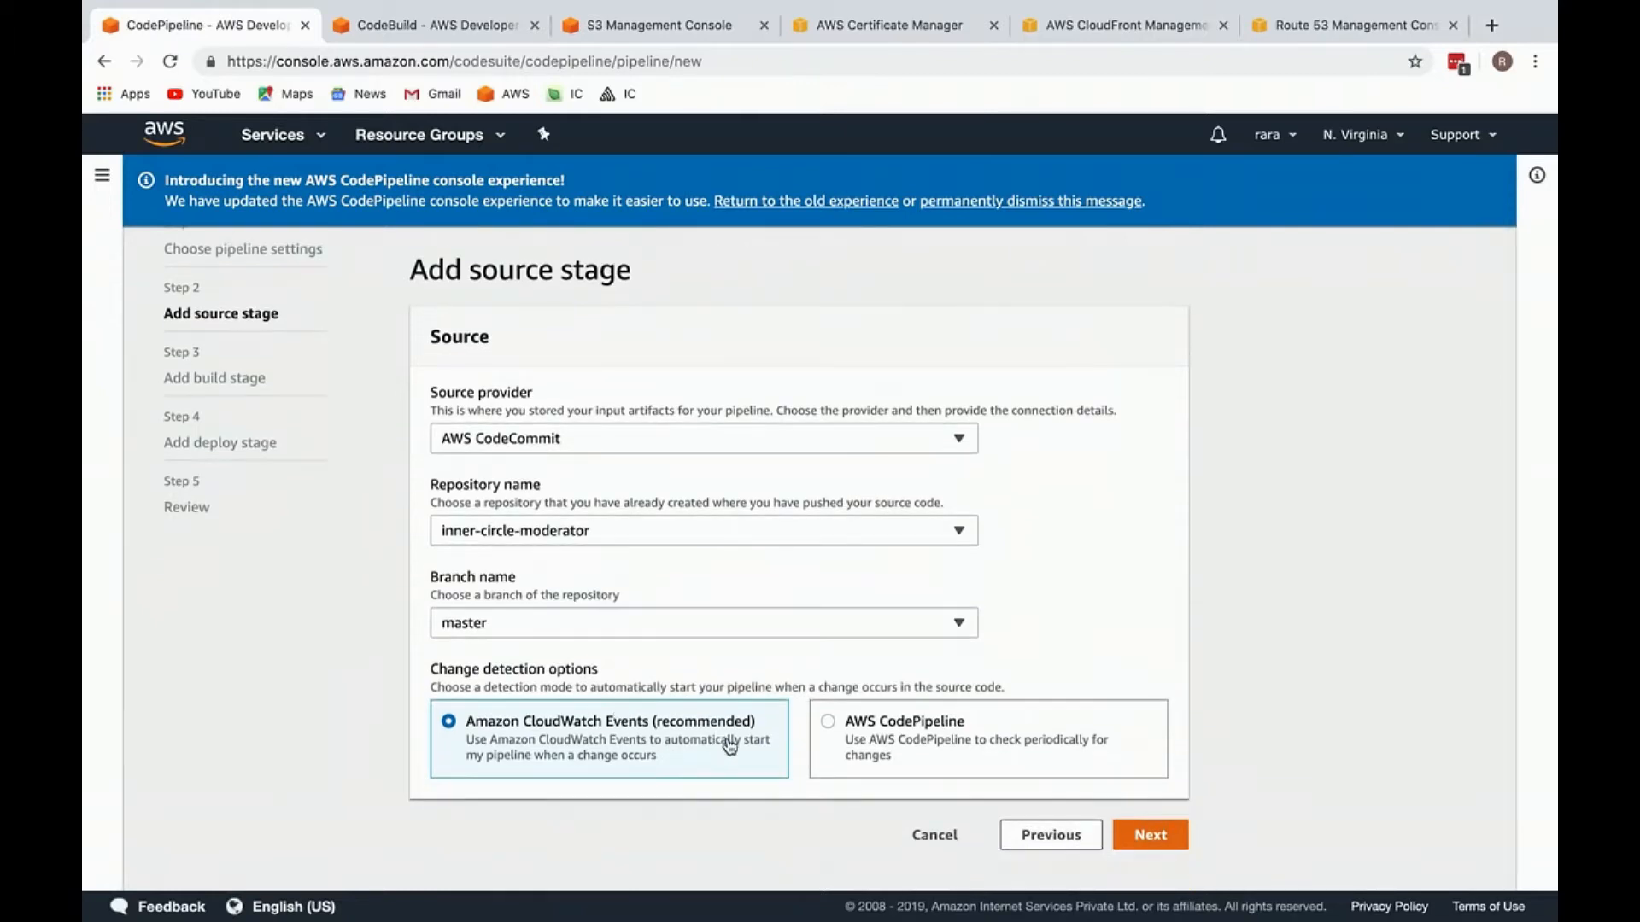
Step: Choose Amazon CloudWatch Events as the change detection option and continue to the build stage
left_click(882, 736)
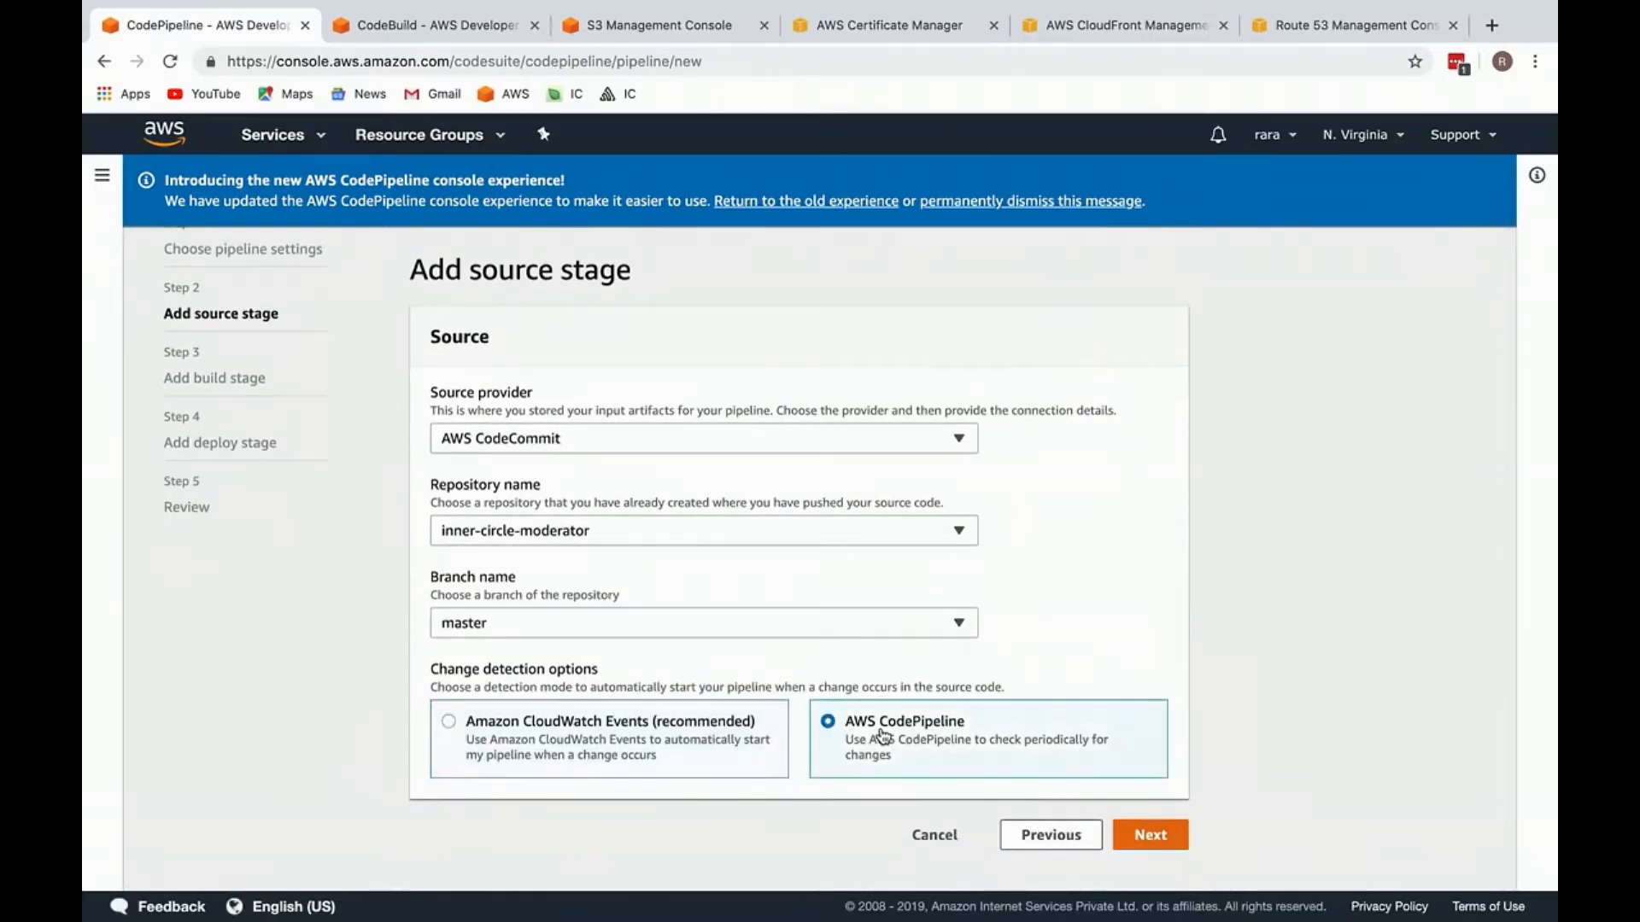
left_click(693, 730)
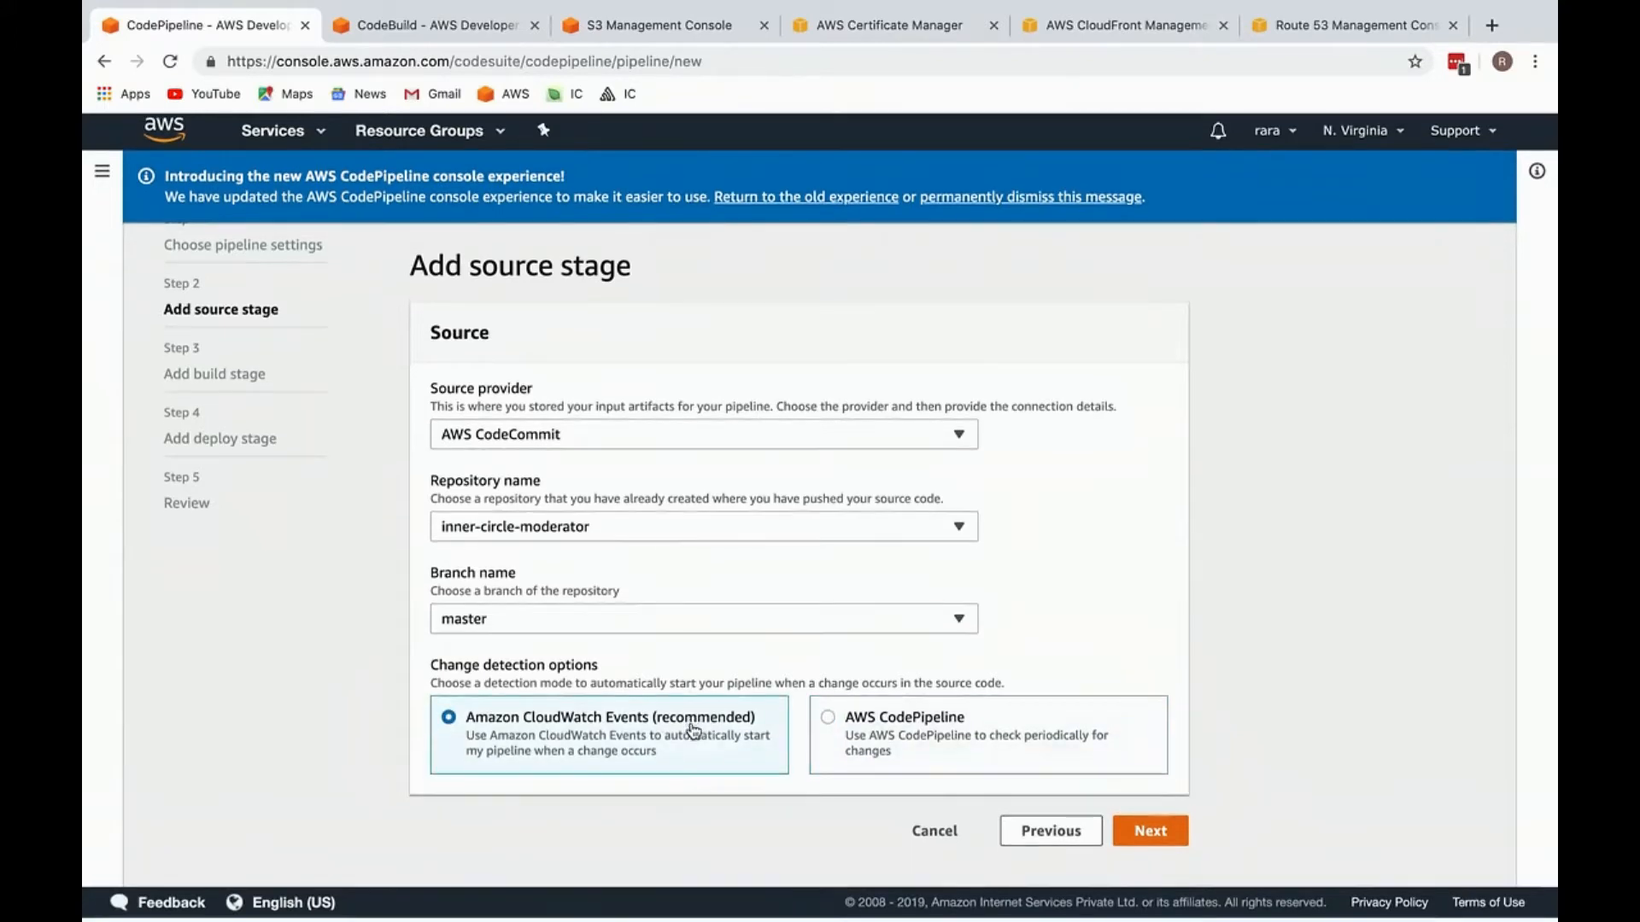
left_click_drag(581, 711, 673, 777)
left_click(1133, 835)
Step: Select AWS CodeBuild as the build provider and start creating a new build project for the pipeline
left_click(615, 476)
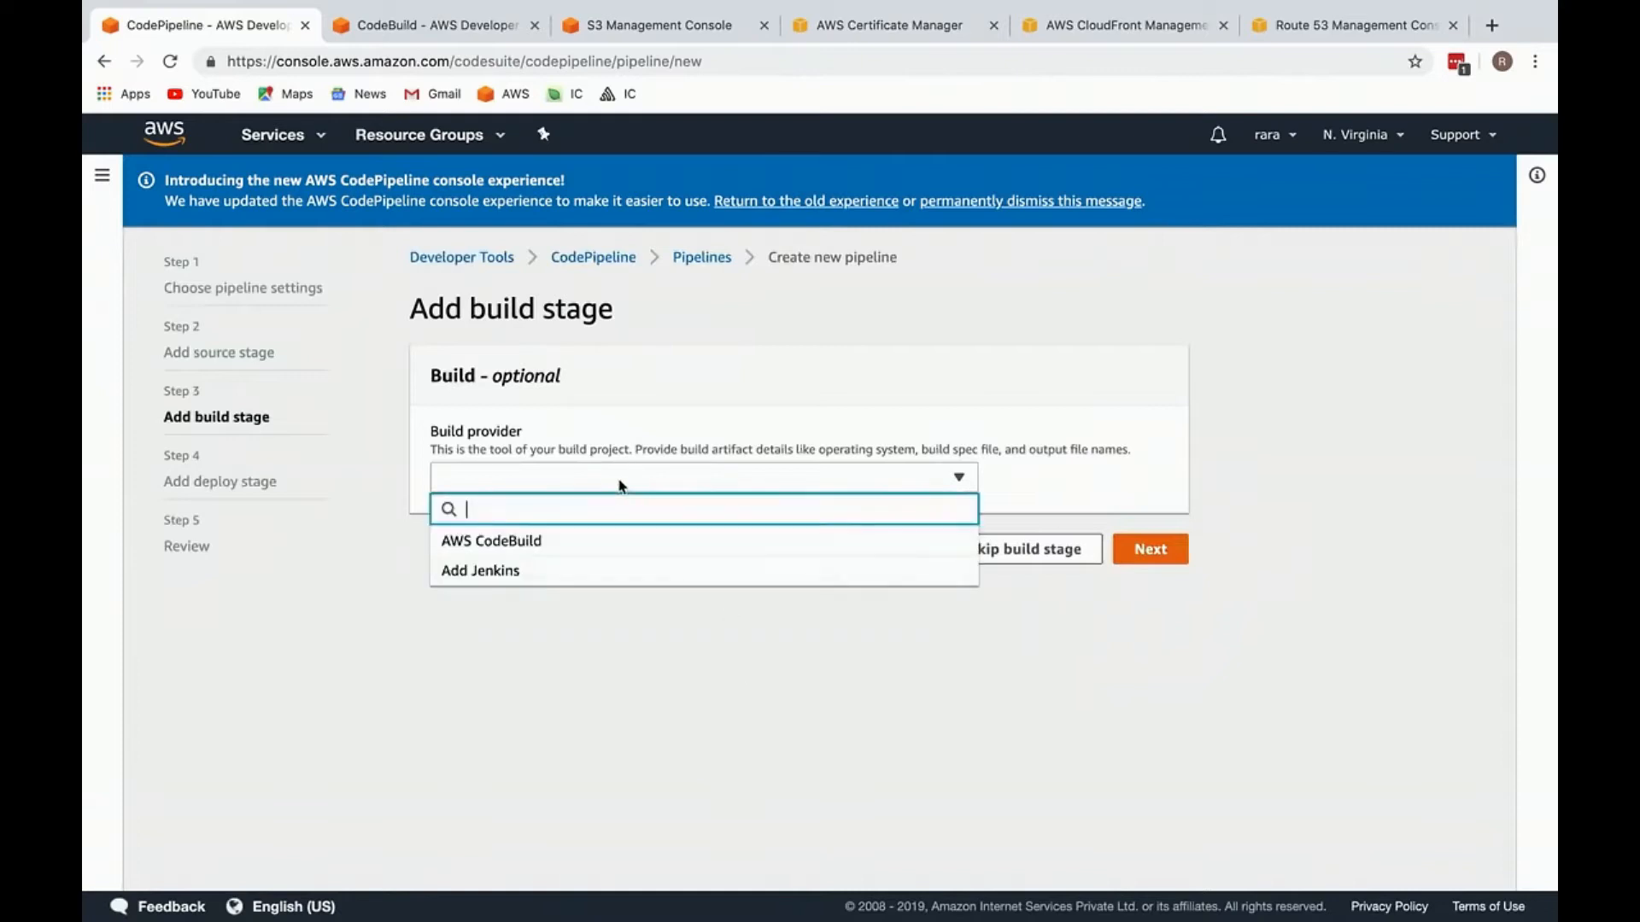
left_click(612, 553)
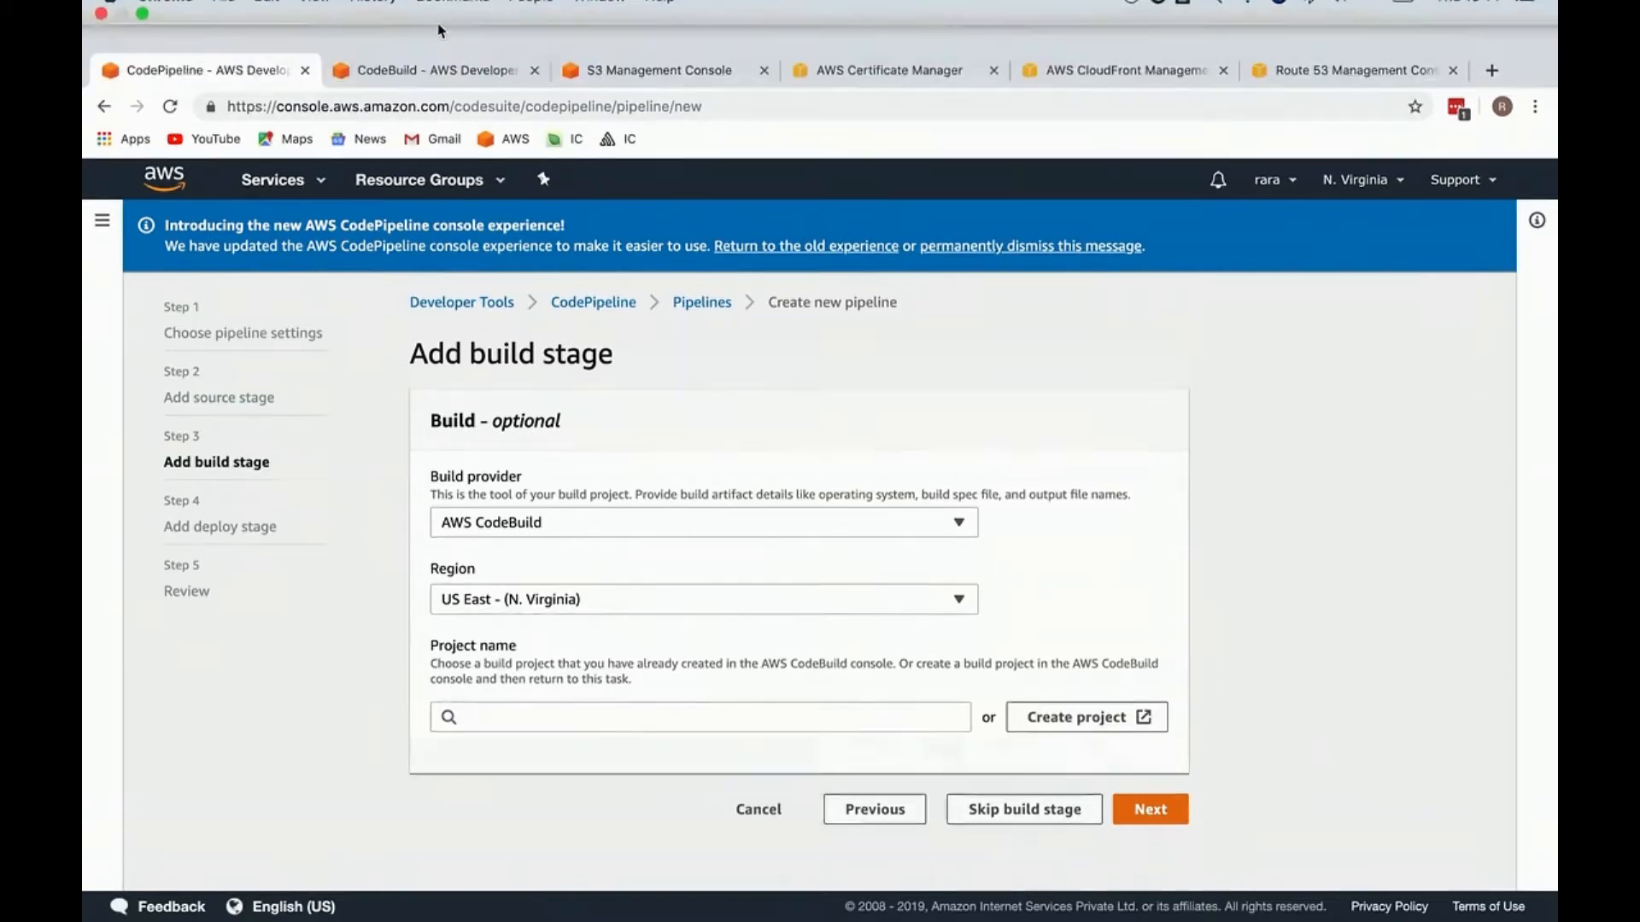
left_click(435, 25)
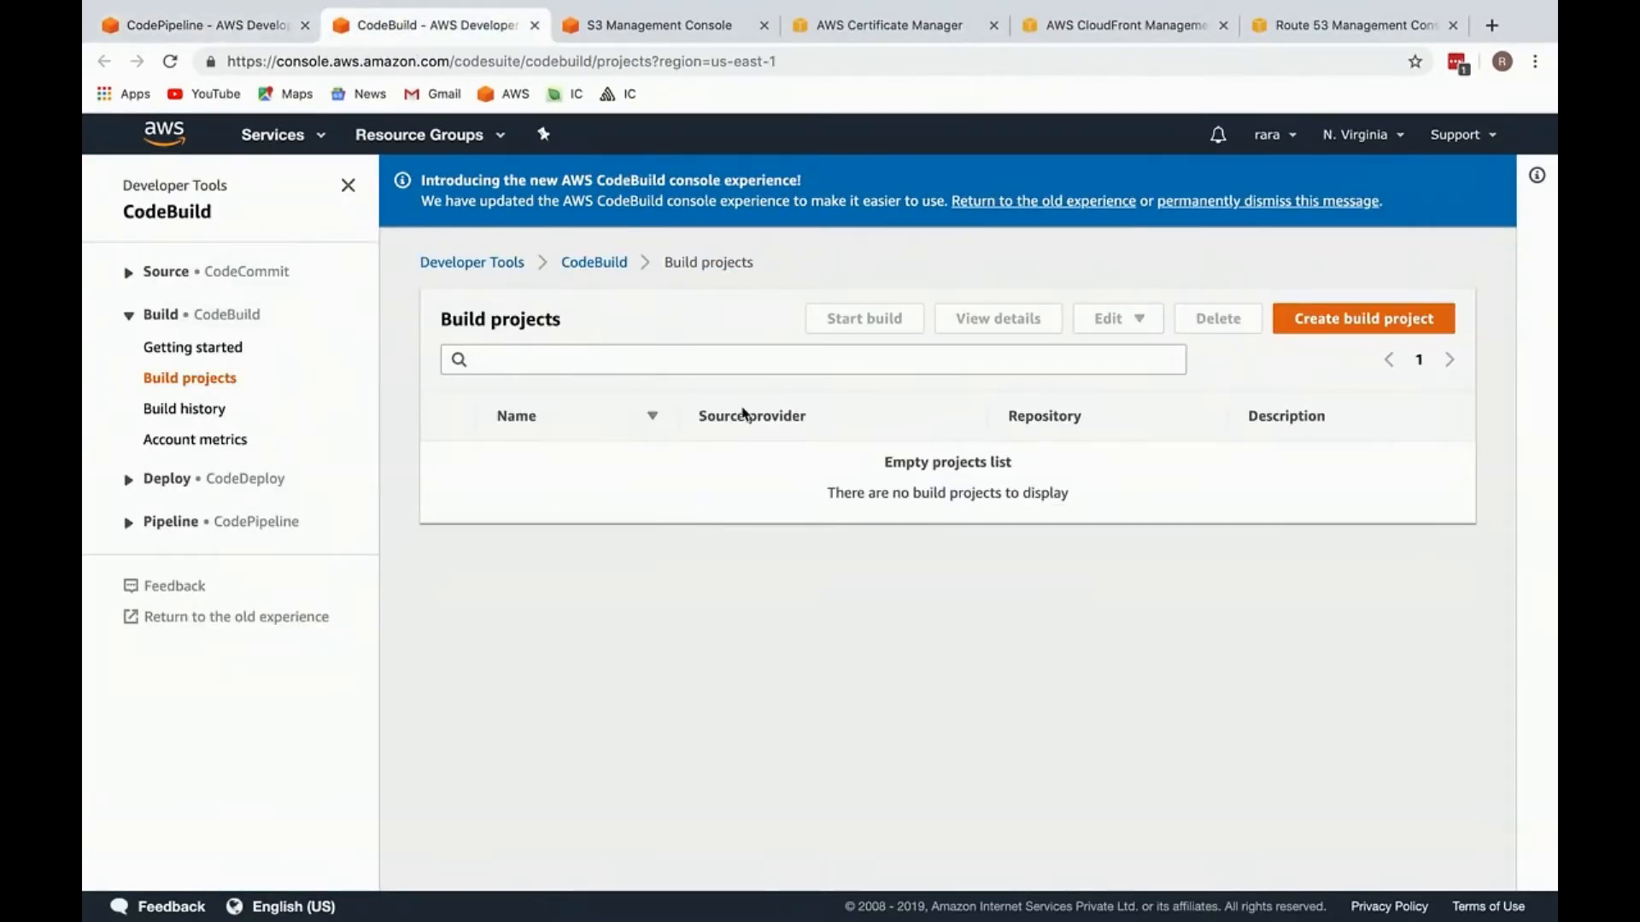
left_click(201, 27)
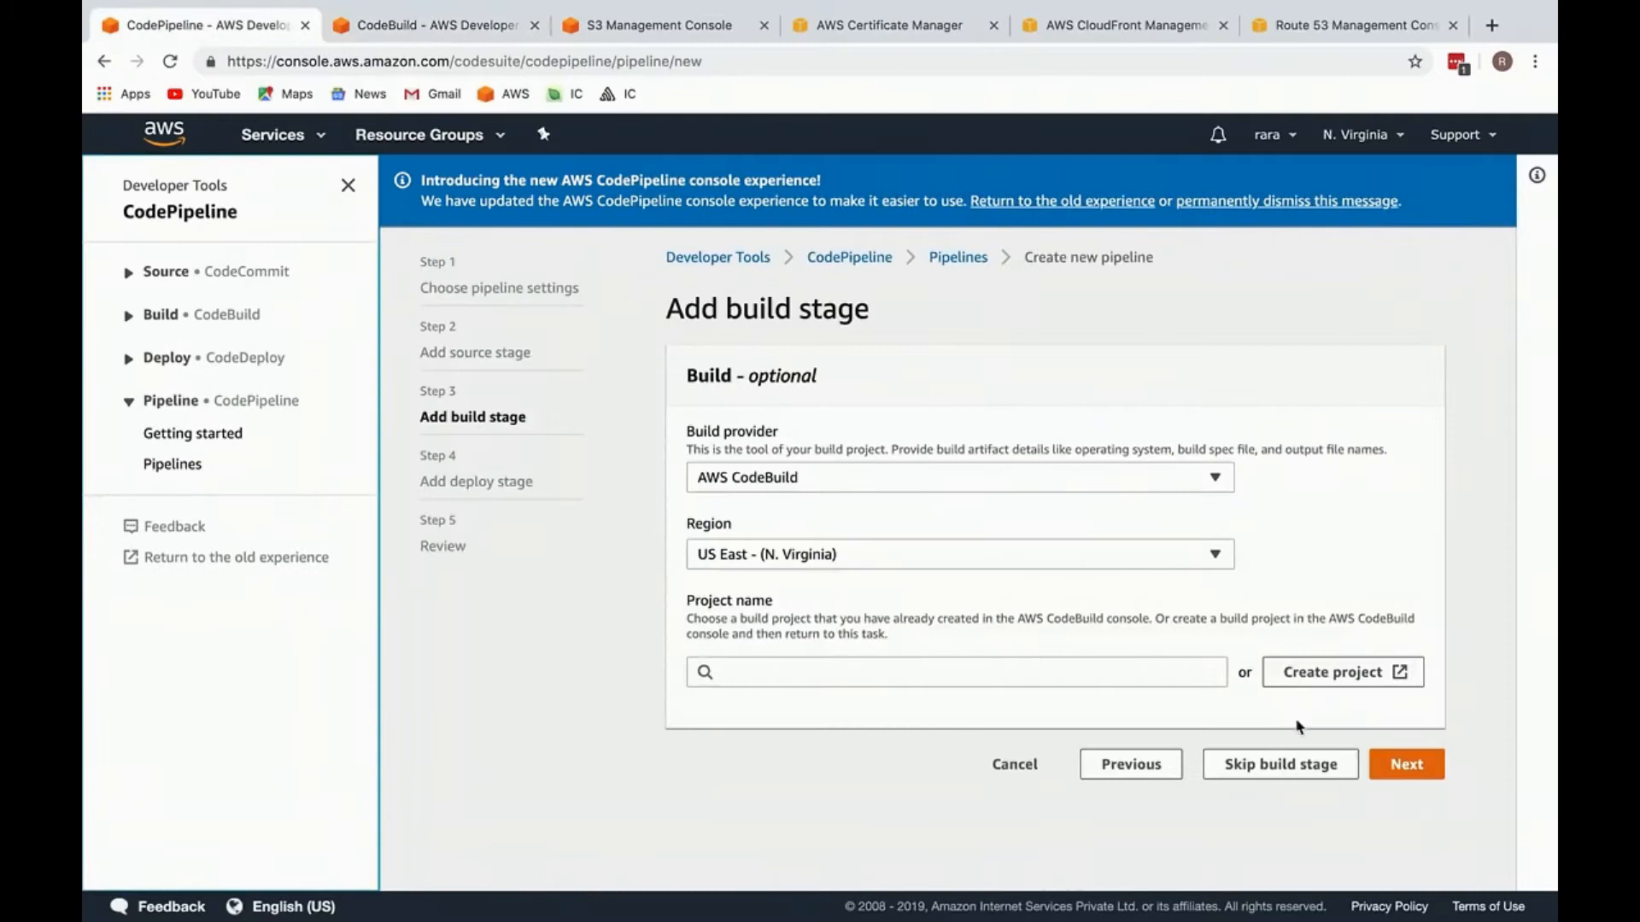
left_click(1339, 672)
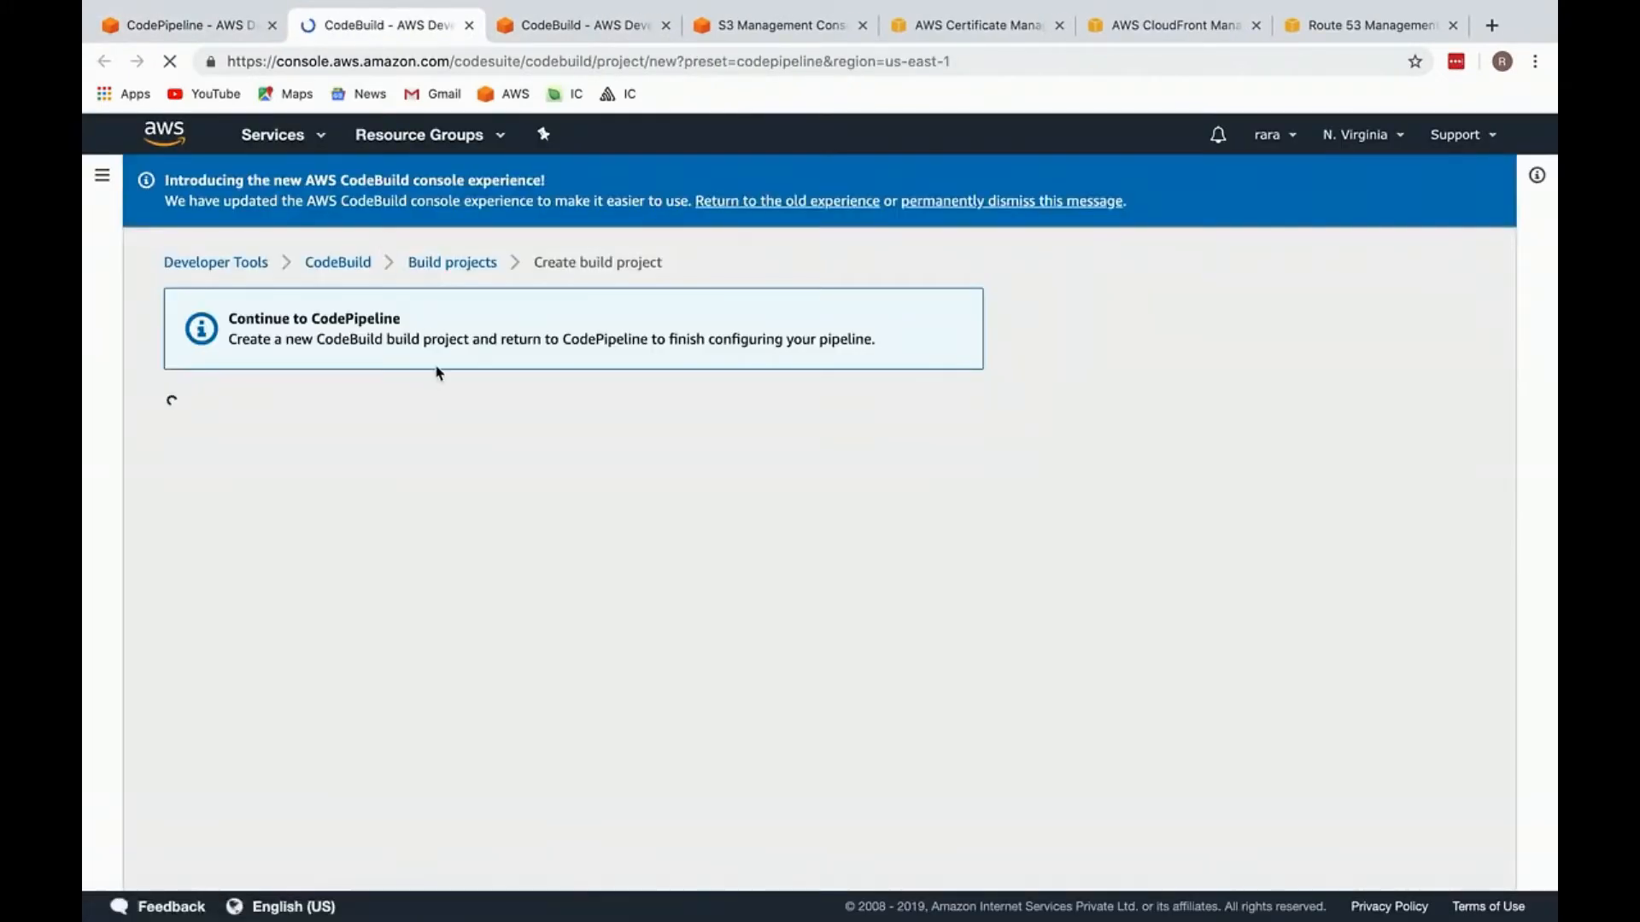
Step: Name the new CodeBuild project inner-circle-prod-build
left_click(408, 568)
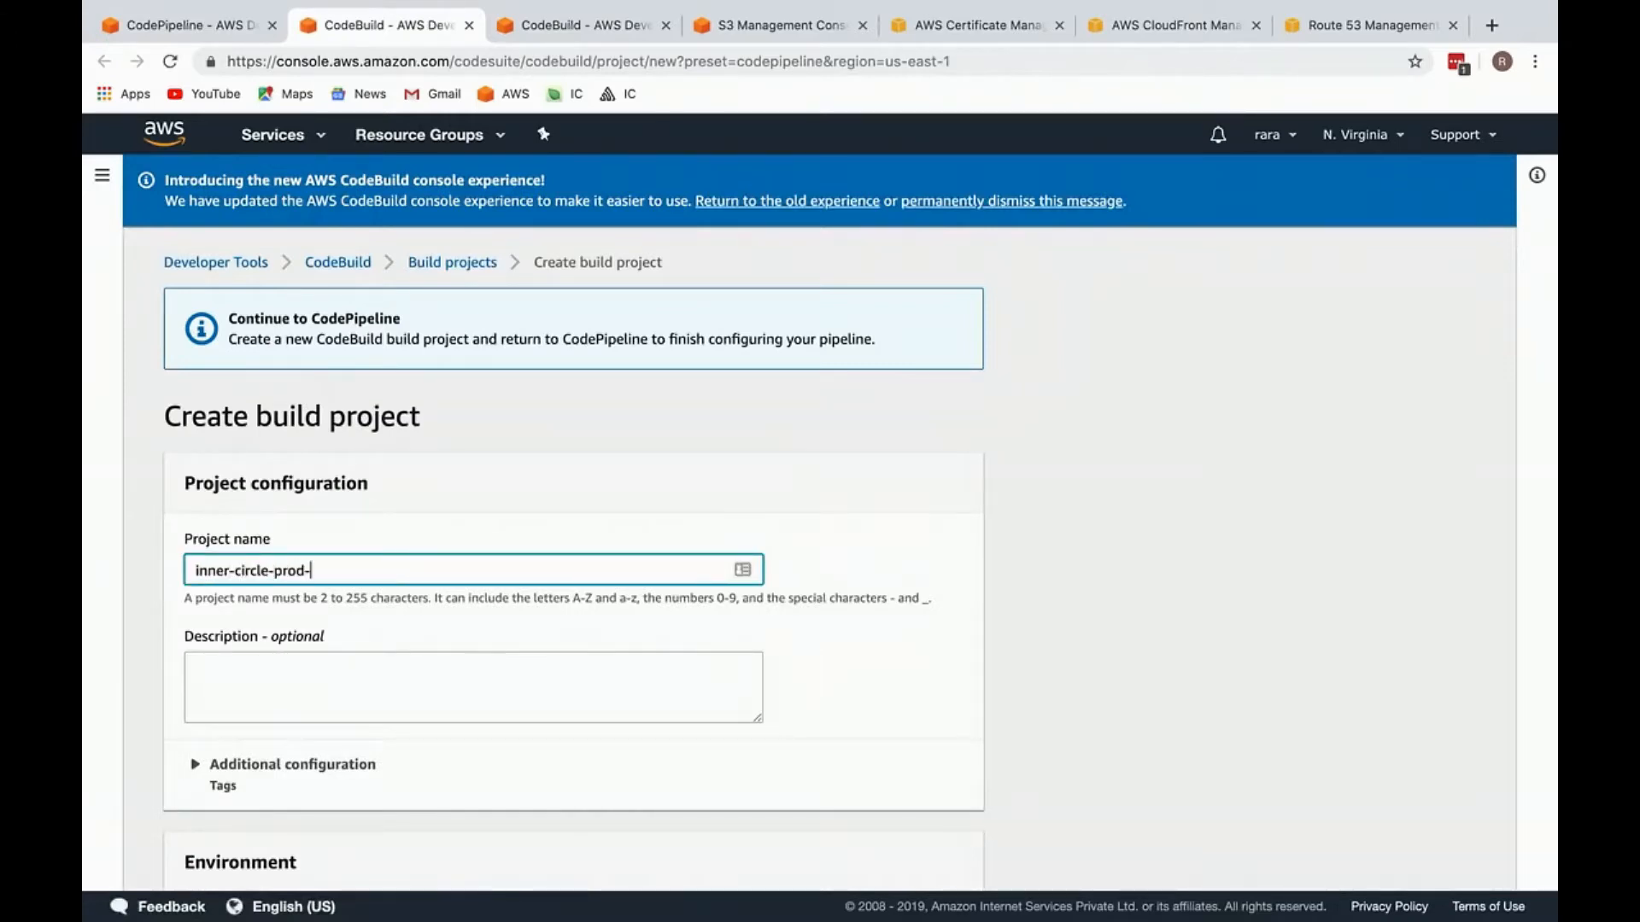
left_click_drag(270, 570, 183, 568)
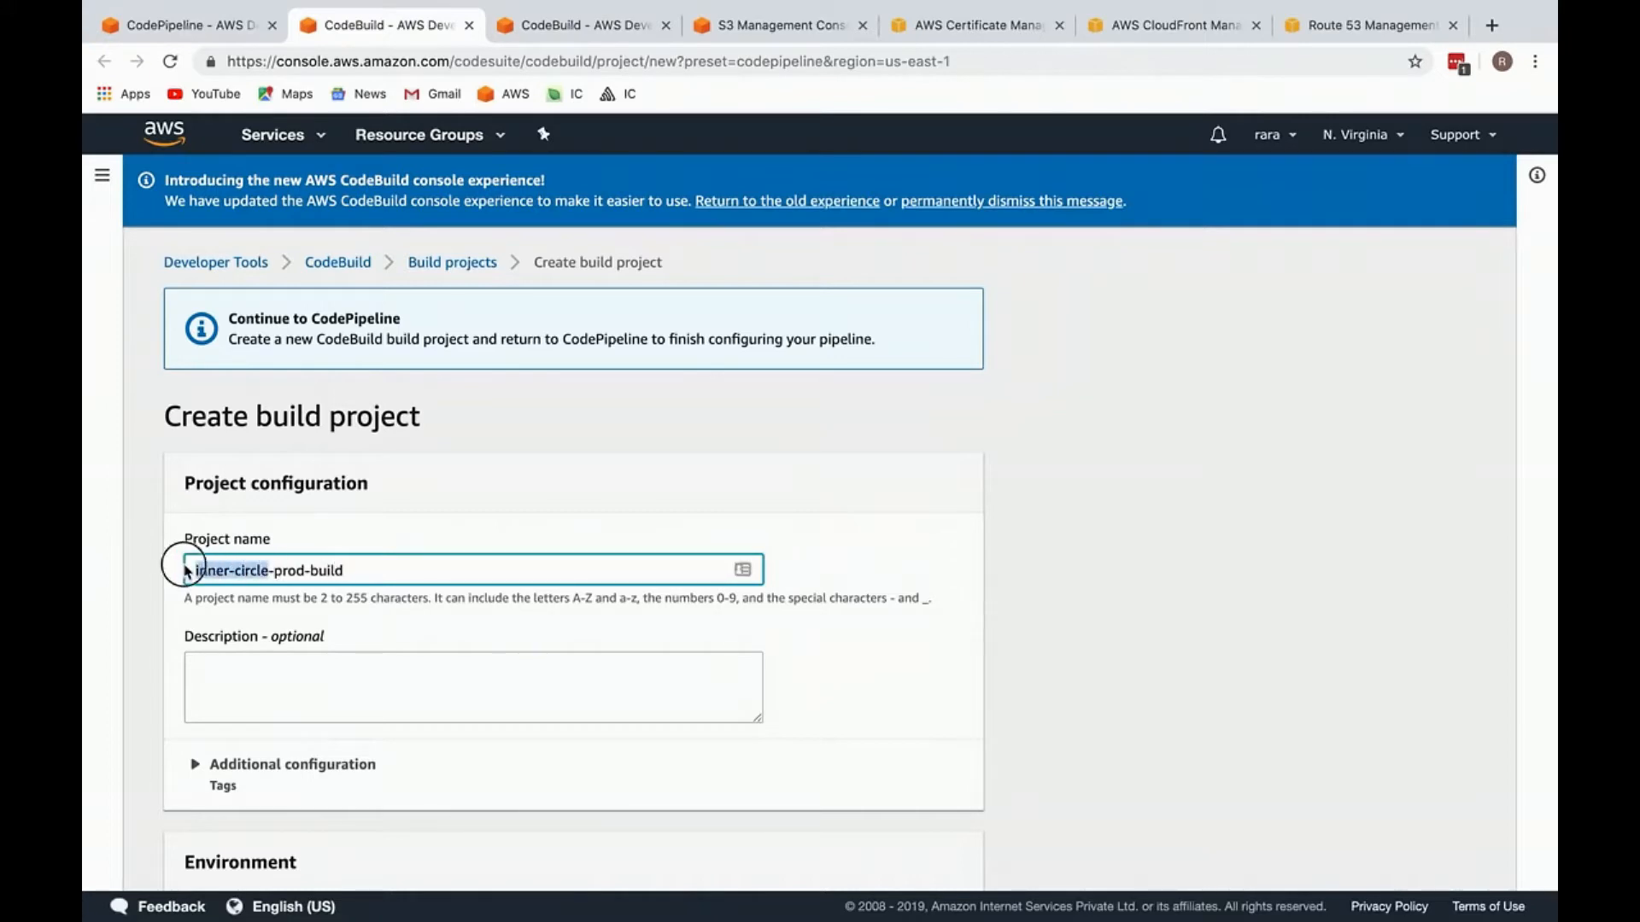
double_click(282, 571)
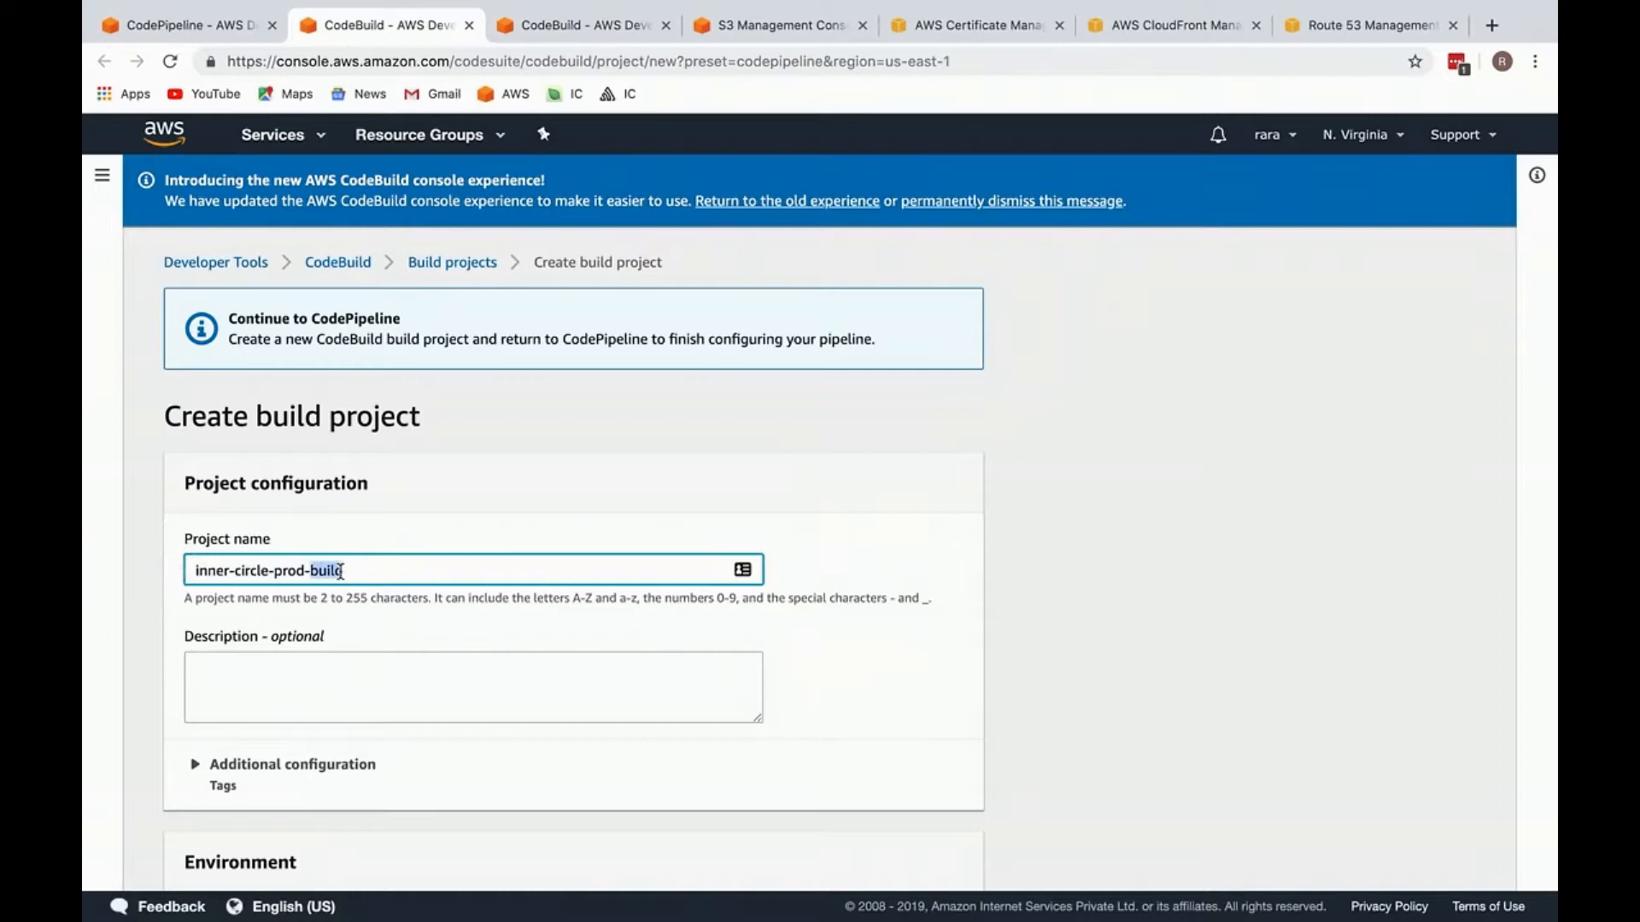
left_click_drag(367, 570, 309, 571)
left_click(357, 568)
key("ctrl+shift+Tab")
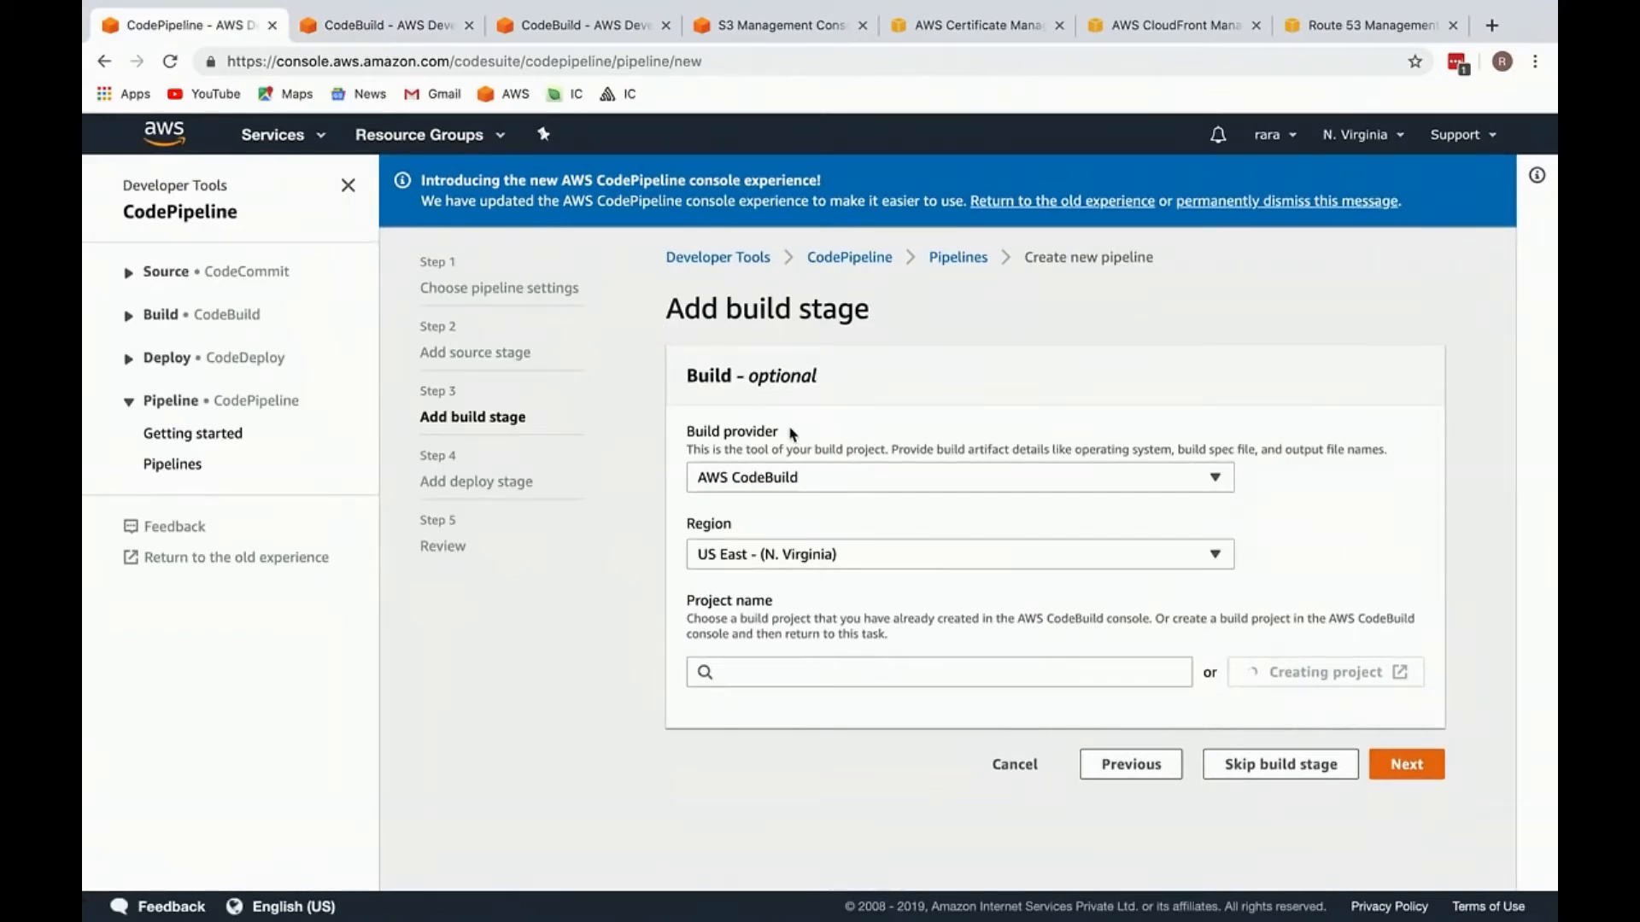
key("ctrl+Tab")
key("ctrl+shift+Tab")
key("ctrl+Tab")
Step: Configure the build environment with a managed Ubuntu image, the Node.js runtime and runtime version aws/codebuild/nodejs:10.14.1
scroll(333, 597, "down", 3)
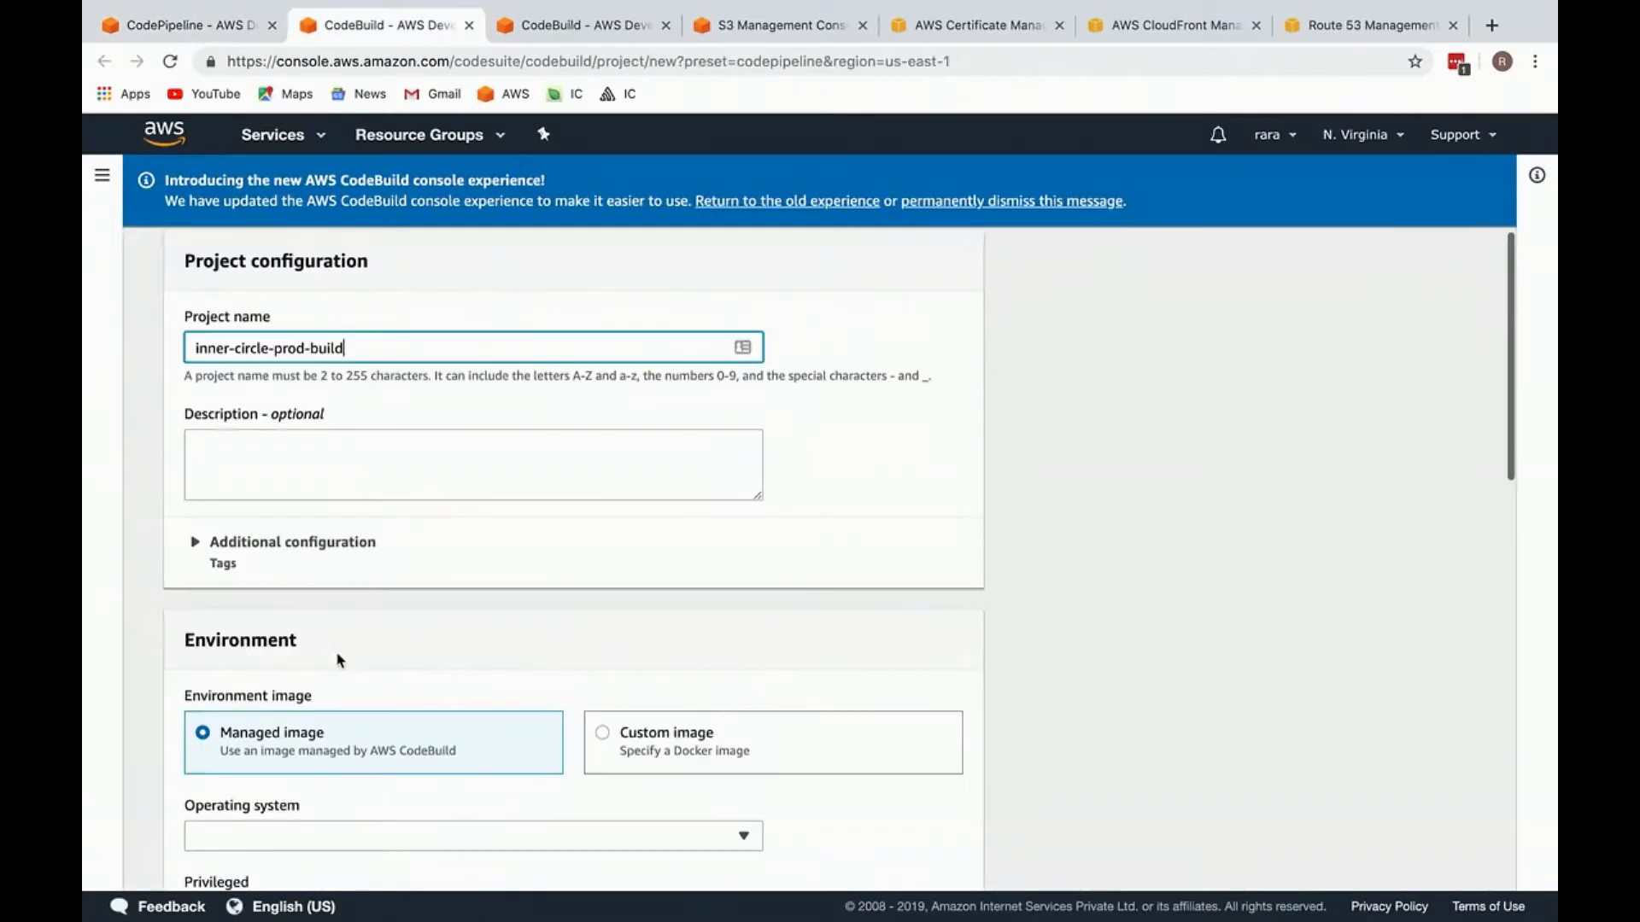
scroll(331, 555, "down", 5)
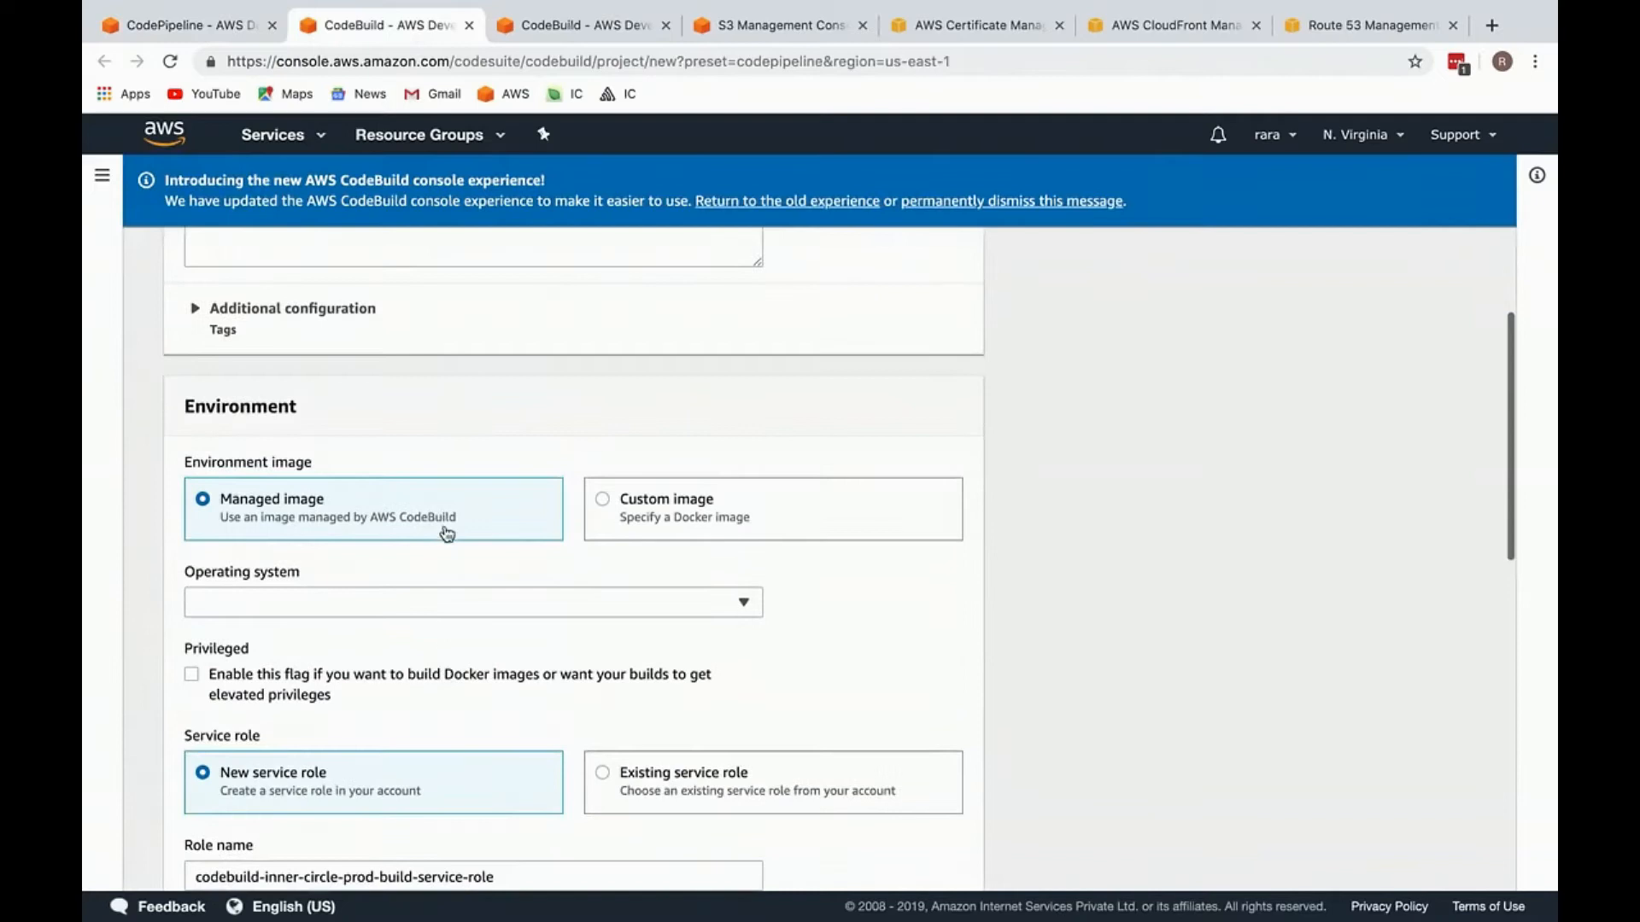
left_click(502, 606)
left_click(454, 630)
scroll(460, 641, "down", 3)
left_click(397, 515)
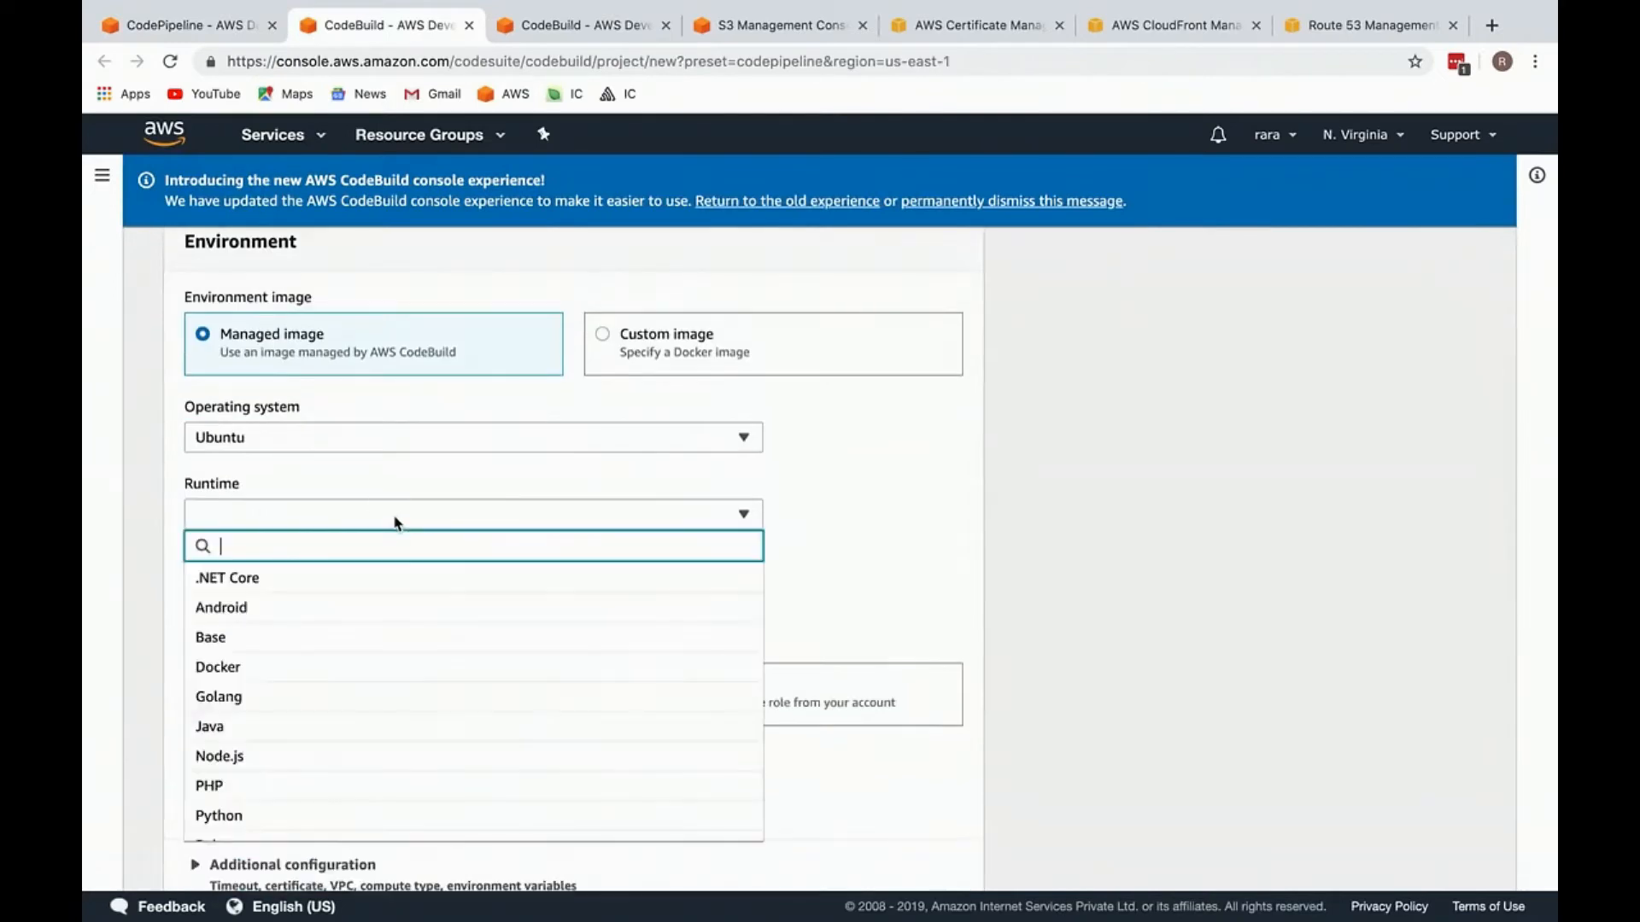
left_click(358, 766)
left_click(384, 596)
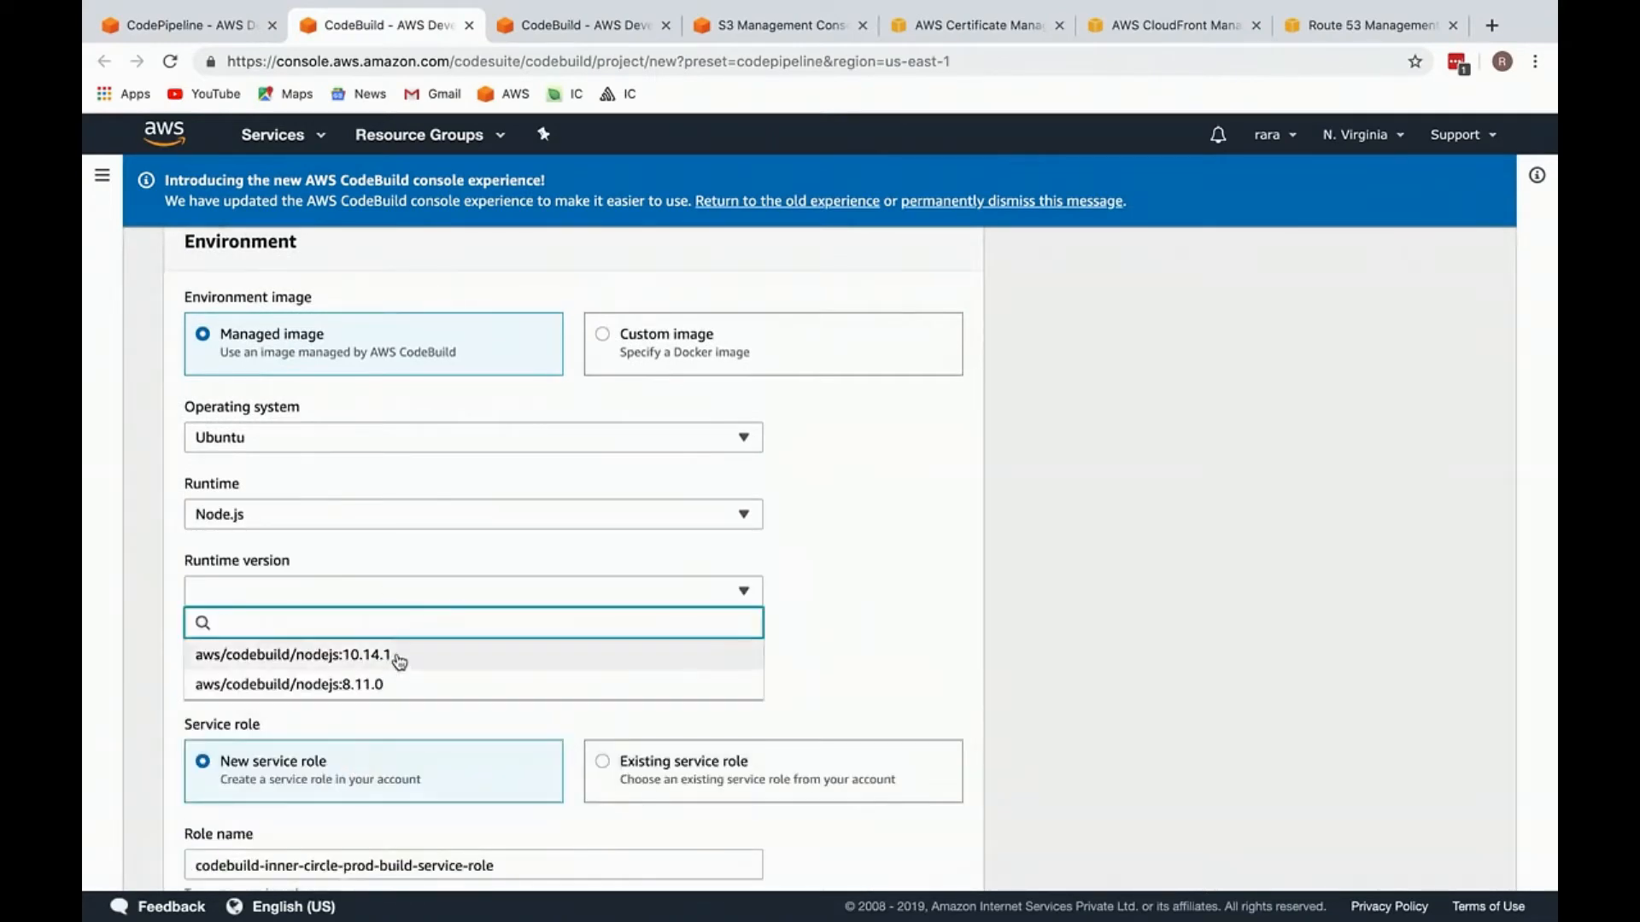
left_click(400, 655)
Step: Keep the new service role, buildspec file and CloudWatch logs defaults, and submit the build project to return it to CodePipeline
scroll(405, 623, "down", 5)
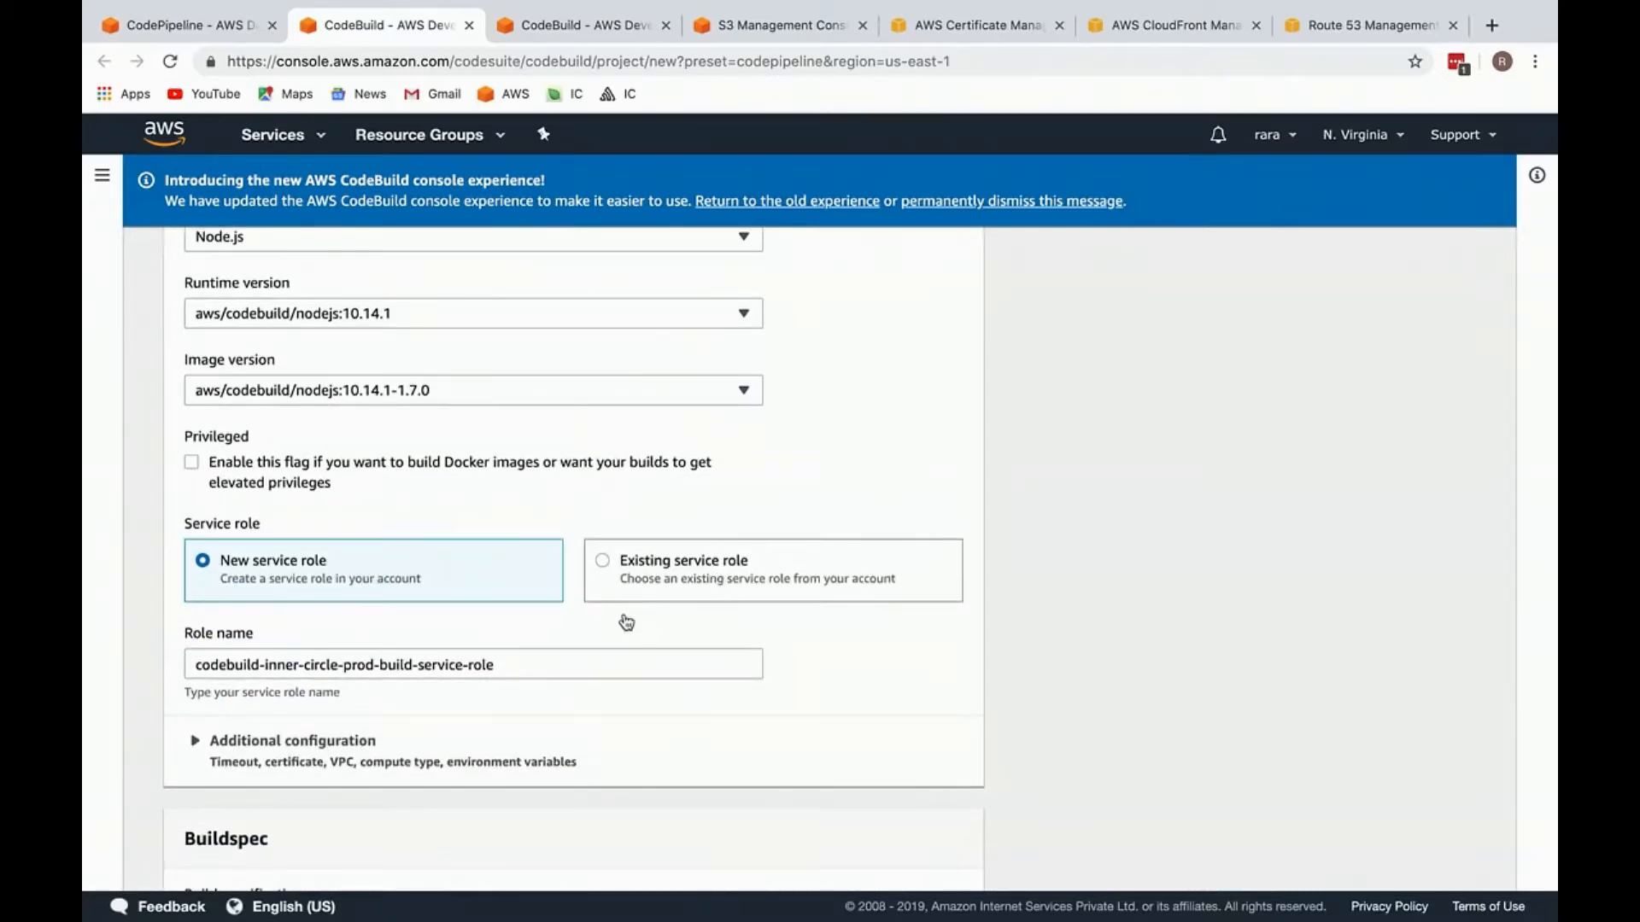
scroll(498, 630, "down", 2)
scroll(415, 566, "down", 1)
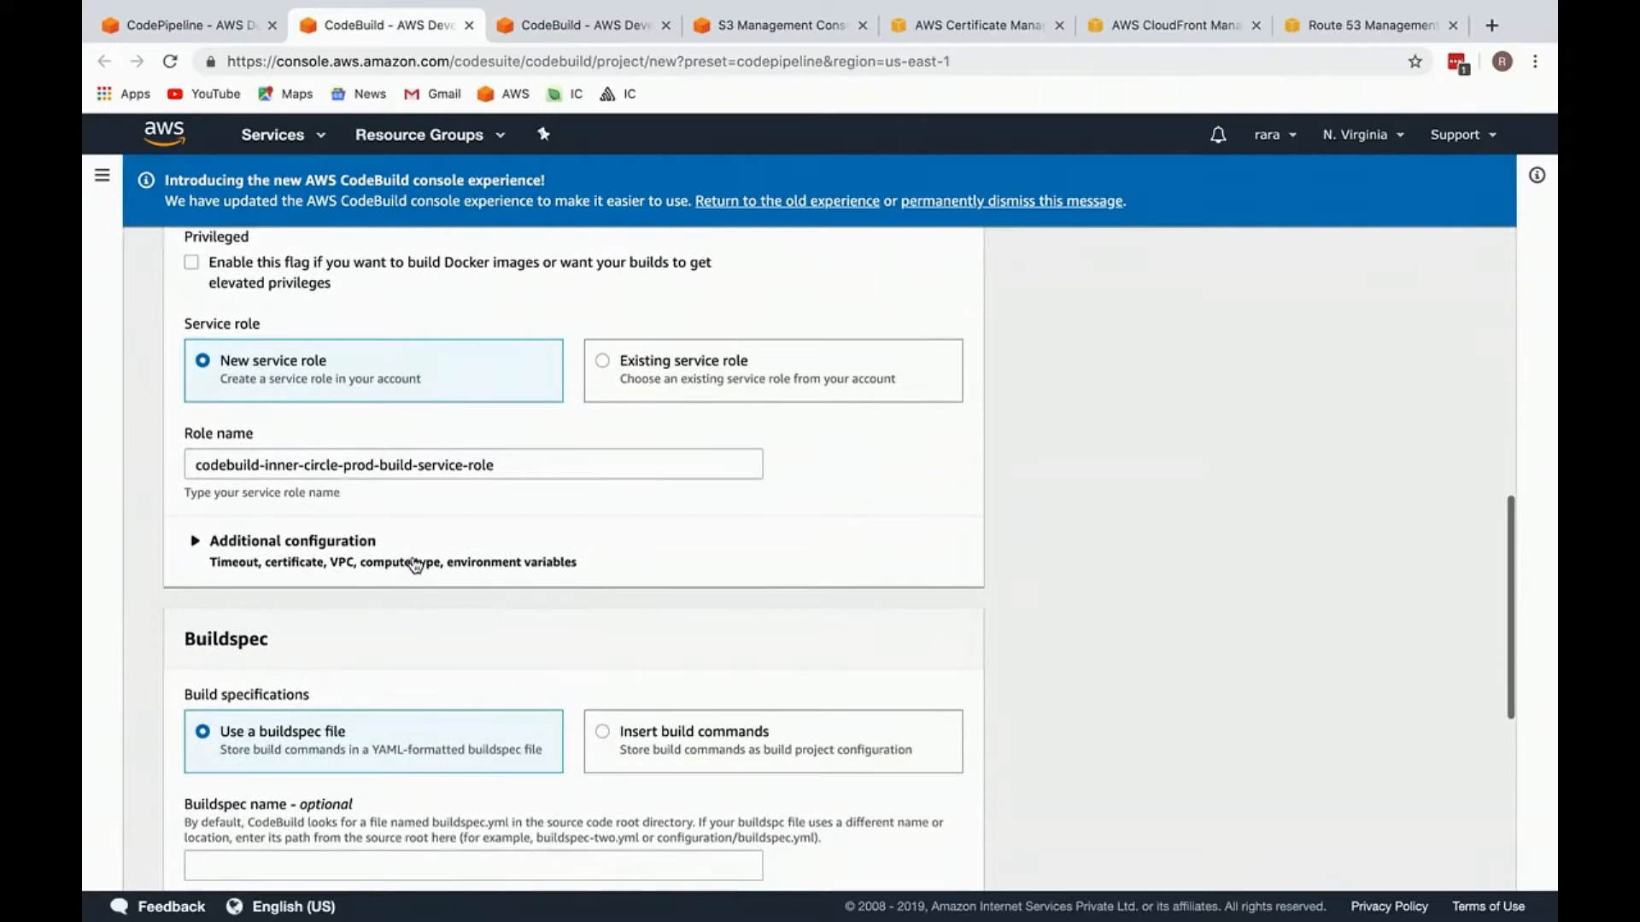
left_click(415, 564)
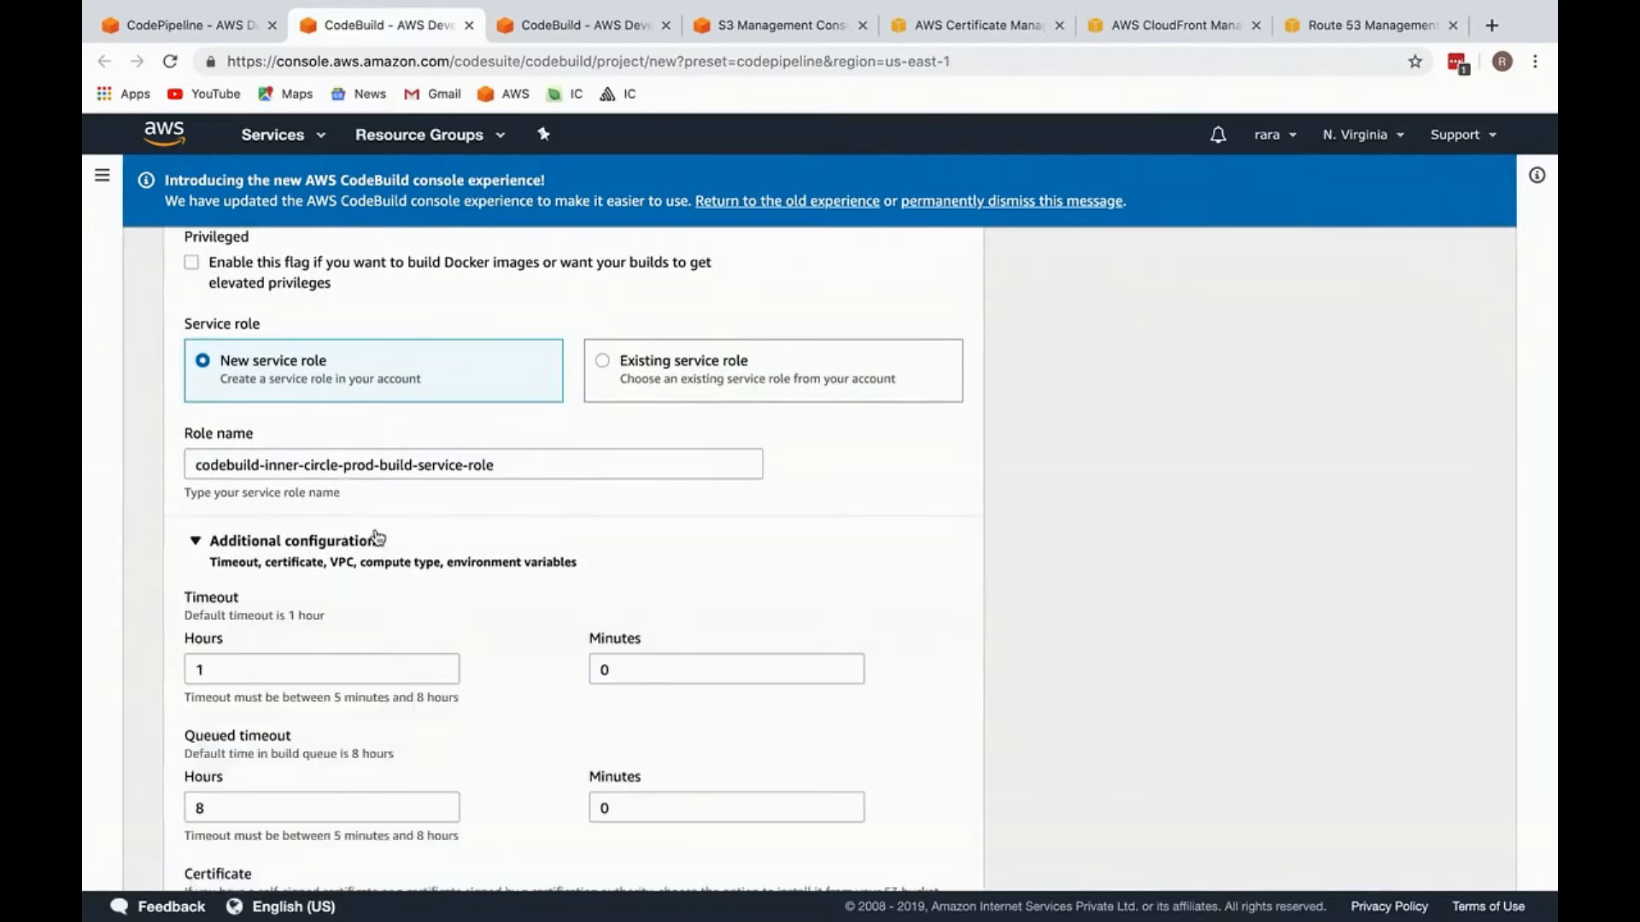
left_click(380, 542)
scroll(369, 758, "down", 1)
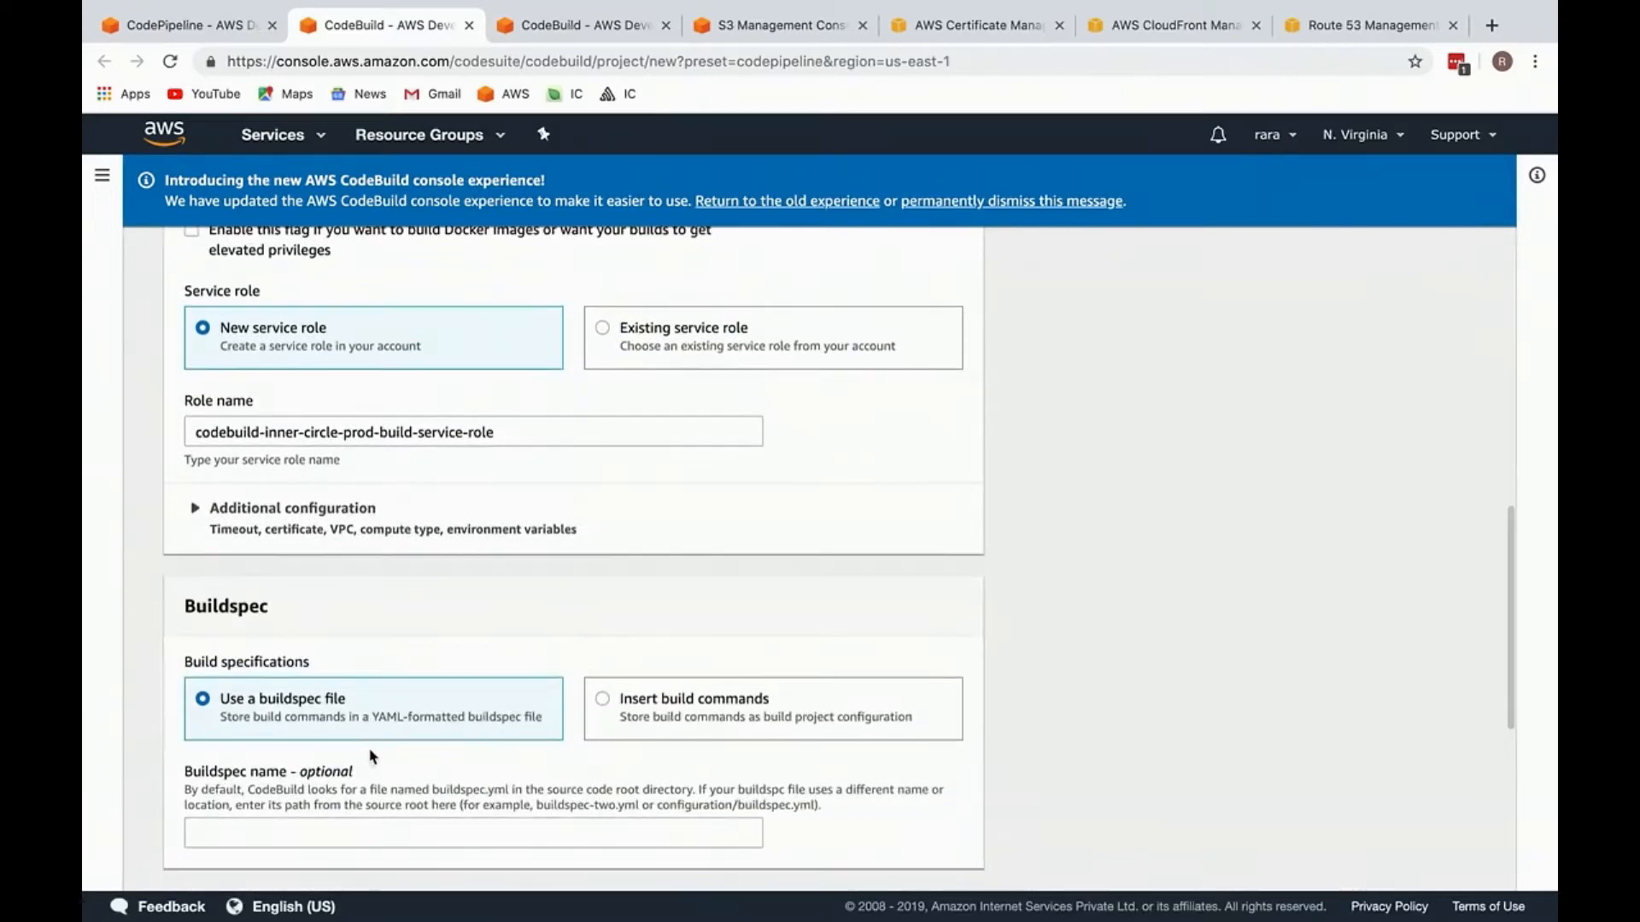
scroll(393, 668, "down", 5)
left_click_drag(293, 516, 330, 576)
scroll(330, 575, "down", 8)
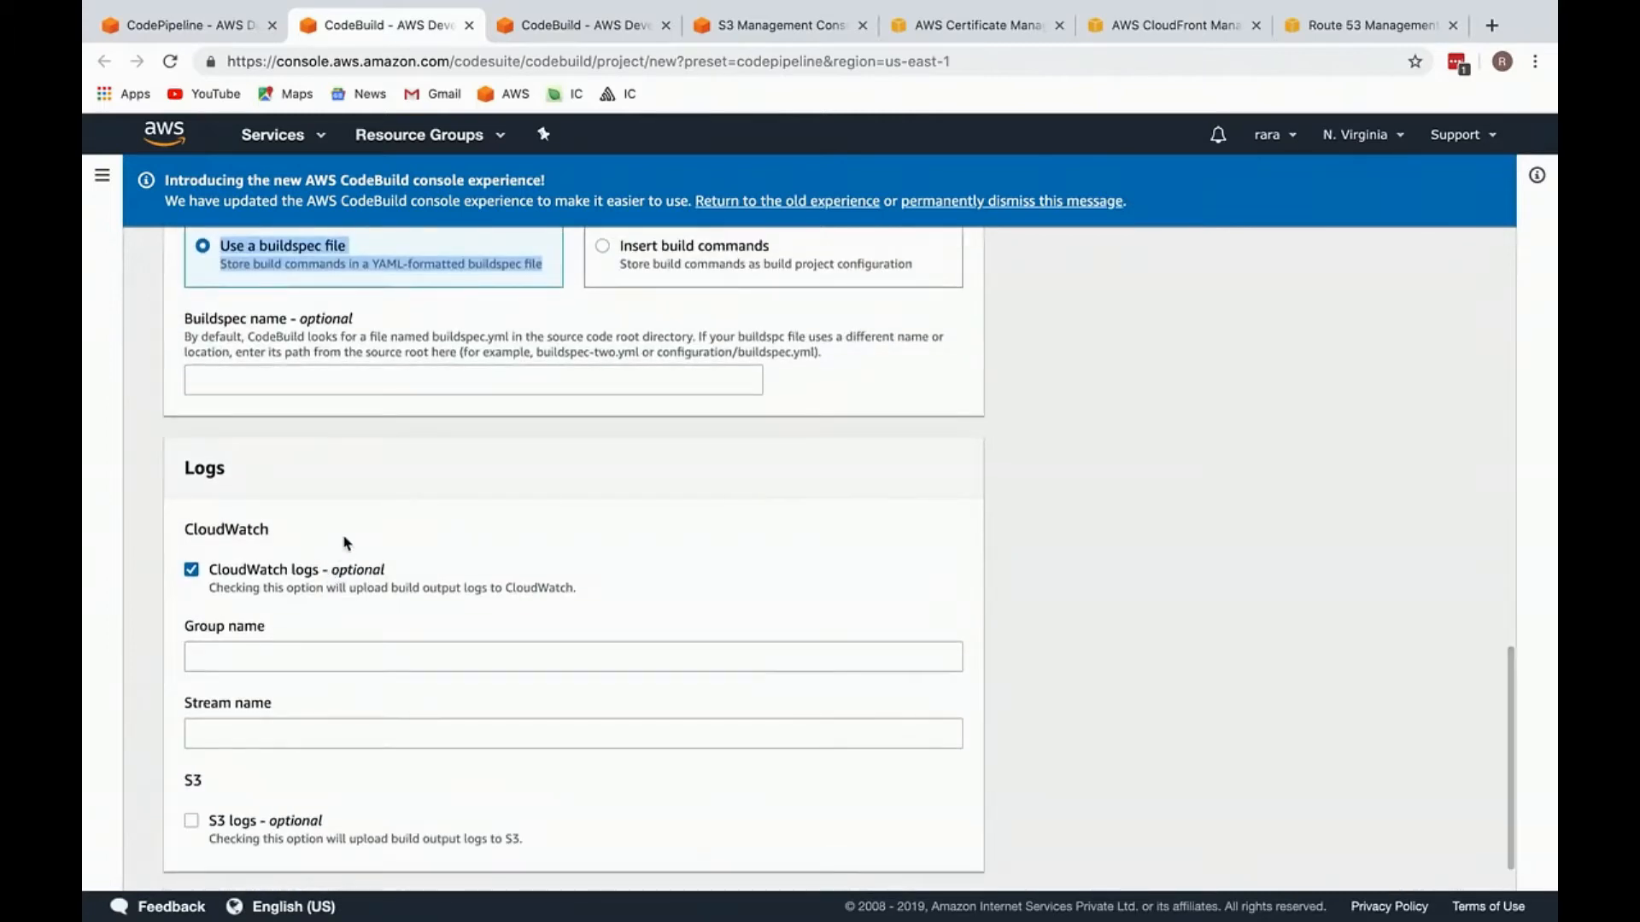
scroll(346, 547, "down", 2)
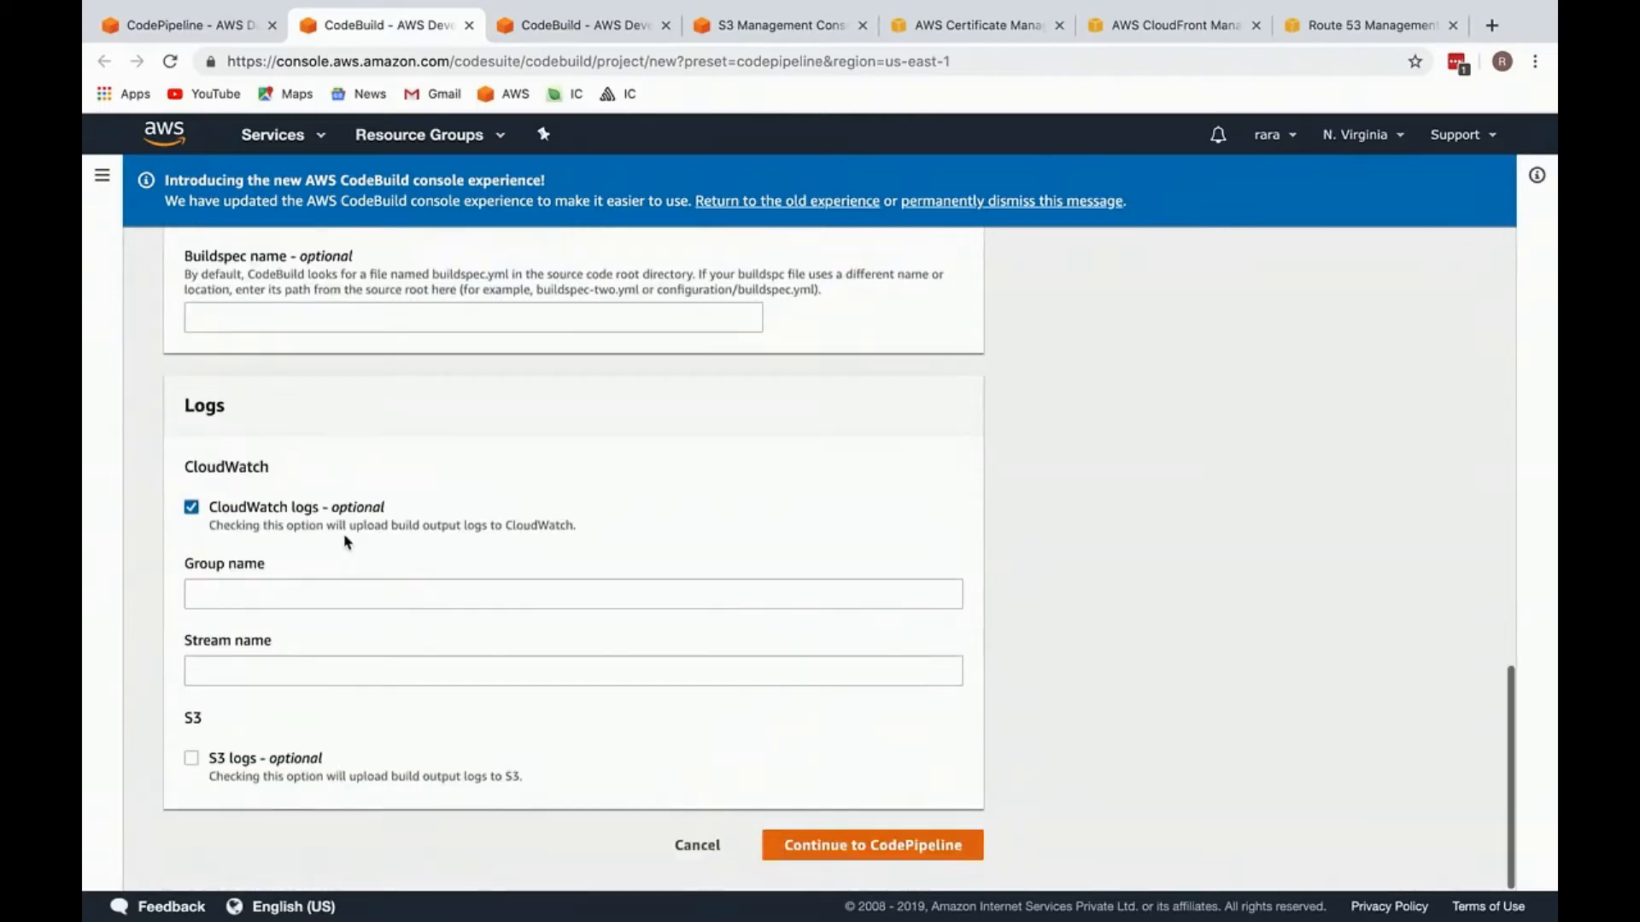
left_click(877, 846)
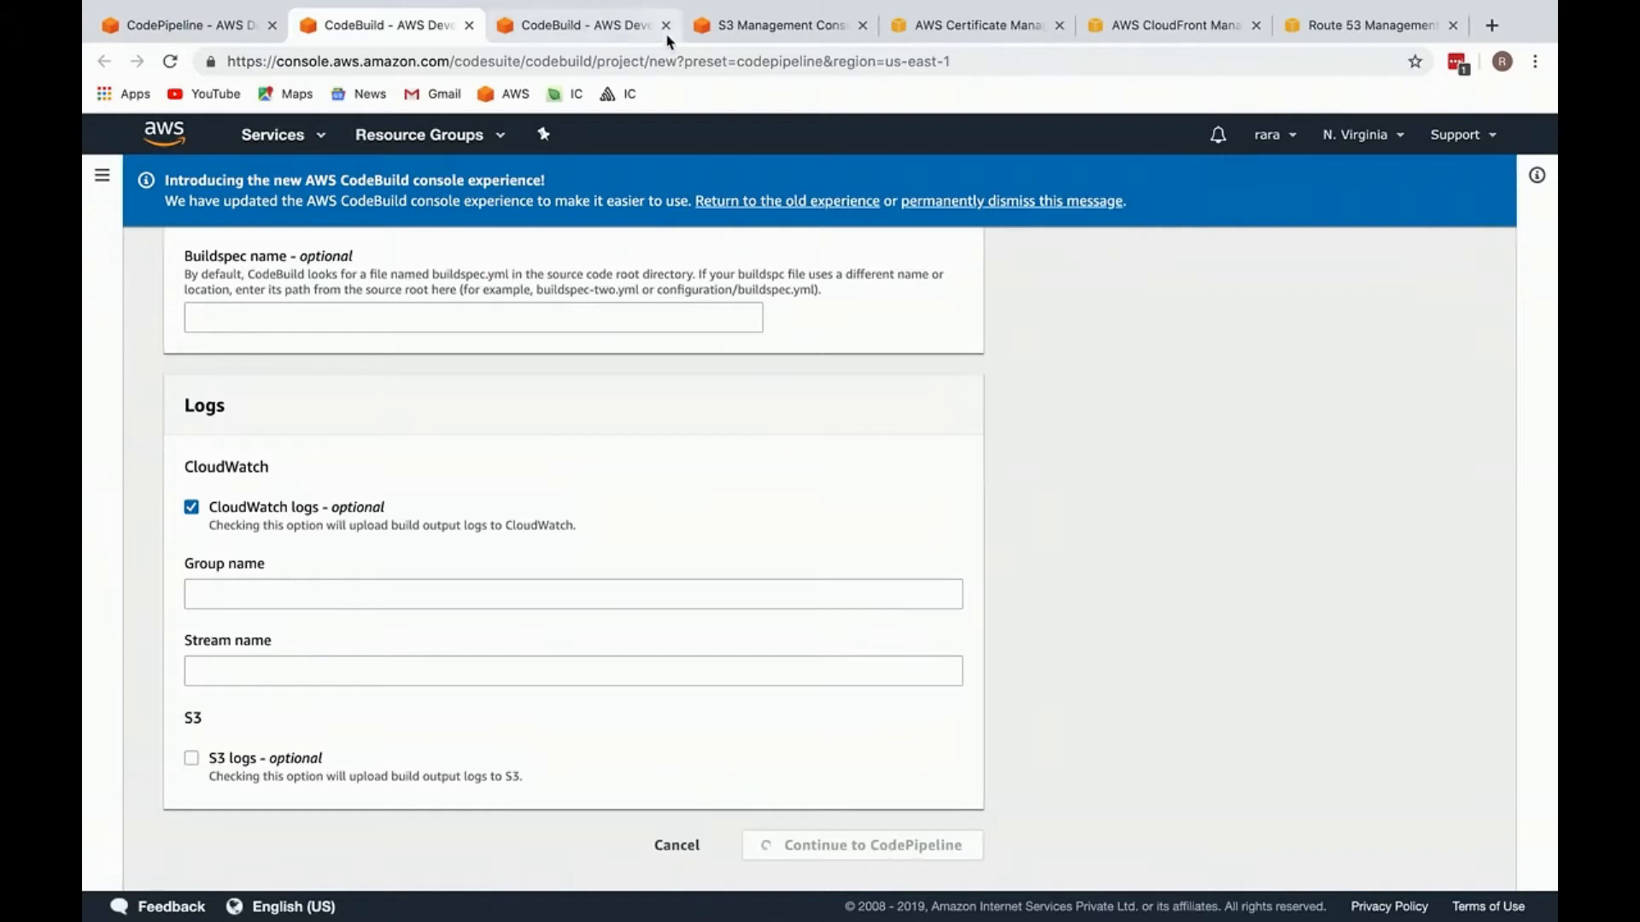
Step: Close the leftover CodeBuild pages and continue the pipeline's build stage with the inner-circle-prod-build project
left_click(635, 34)
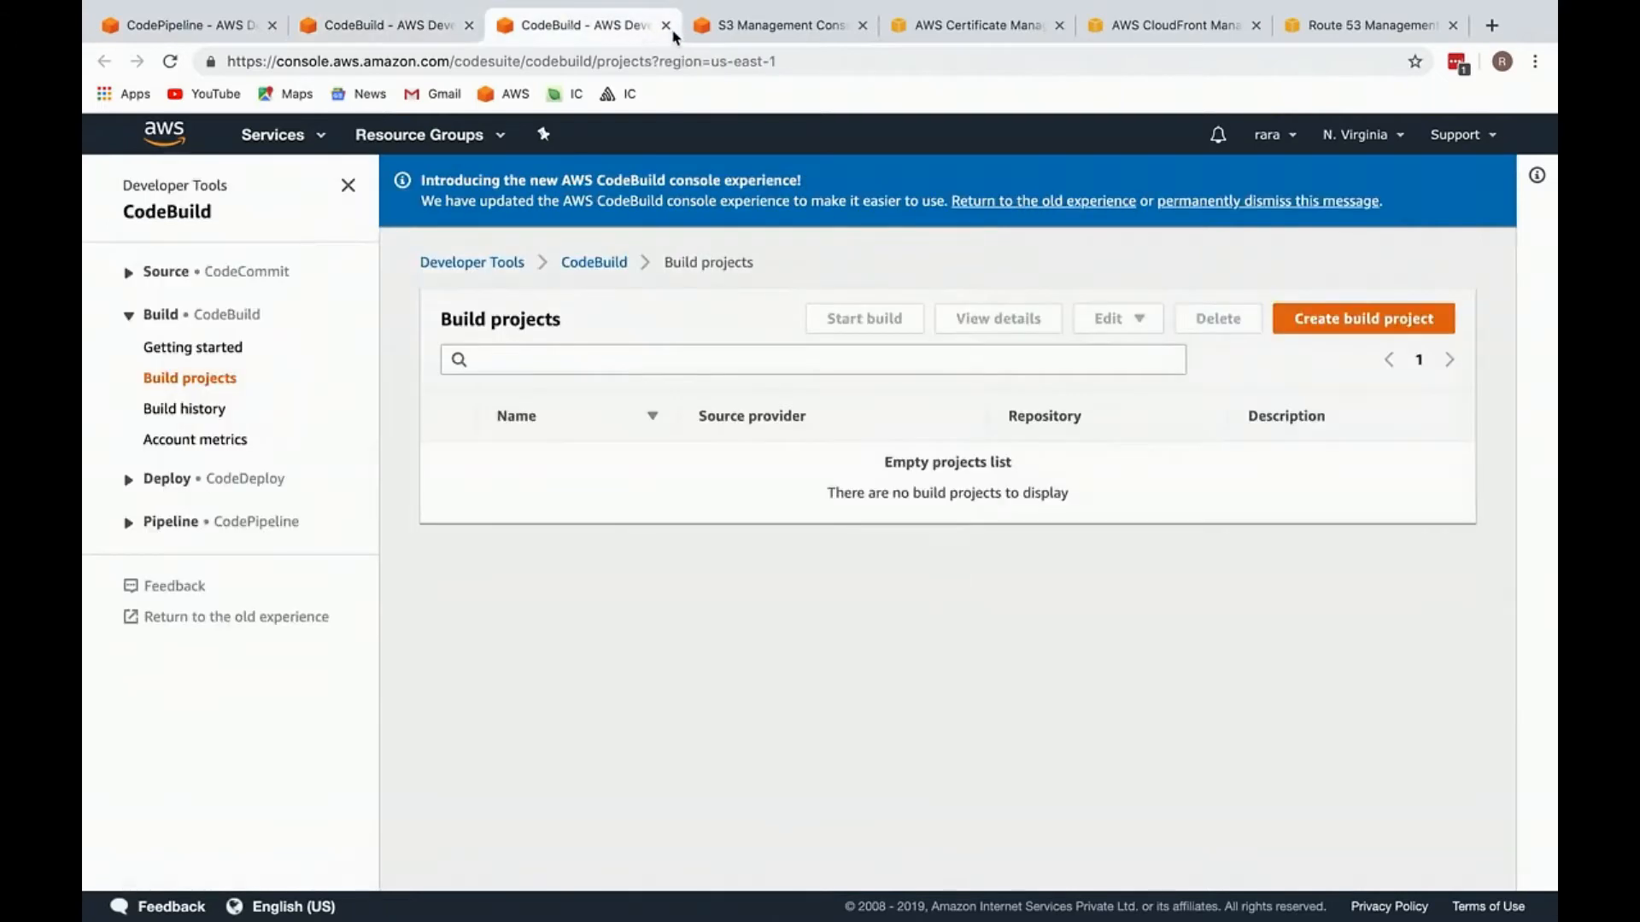
left_click(666, 24)
left_click(468, 25)
left_click(210, 37)
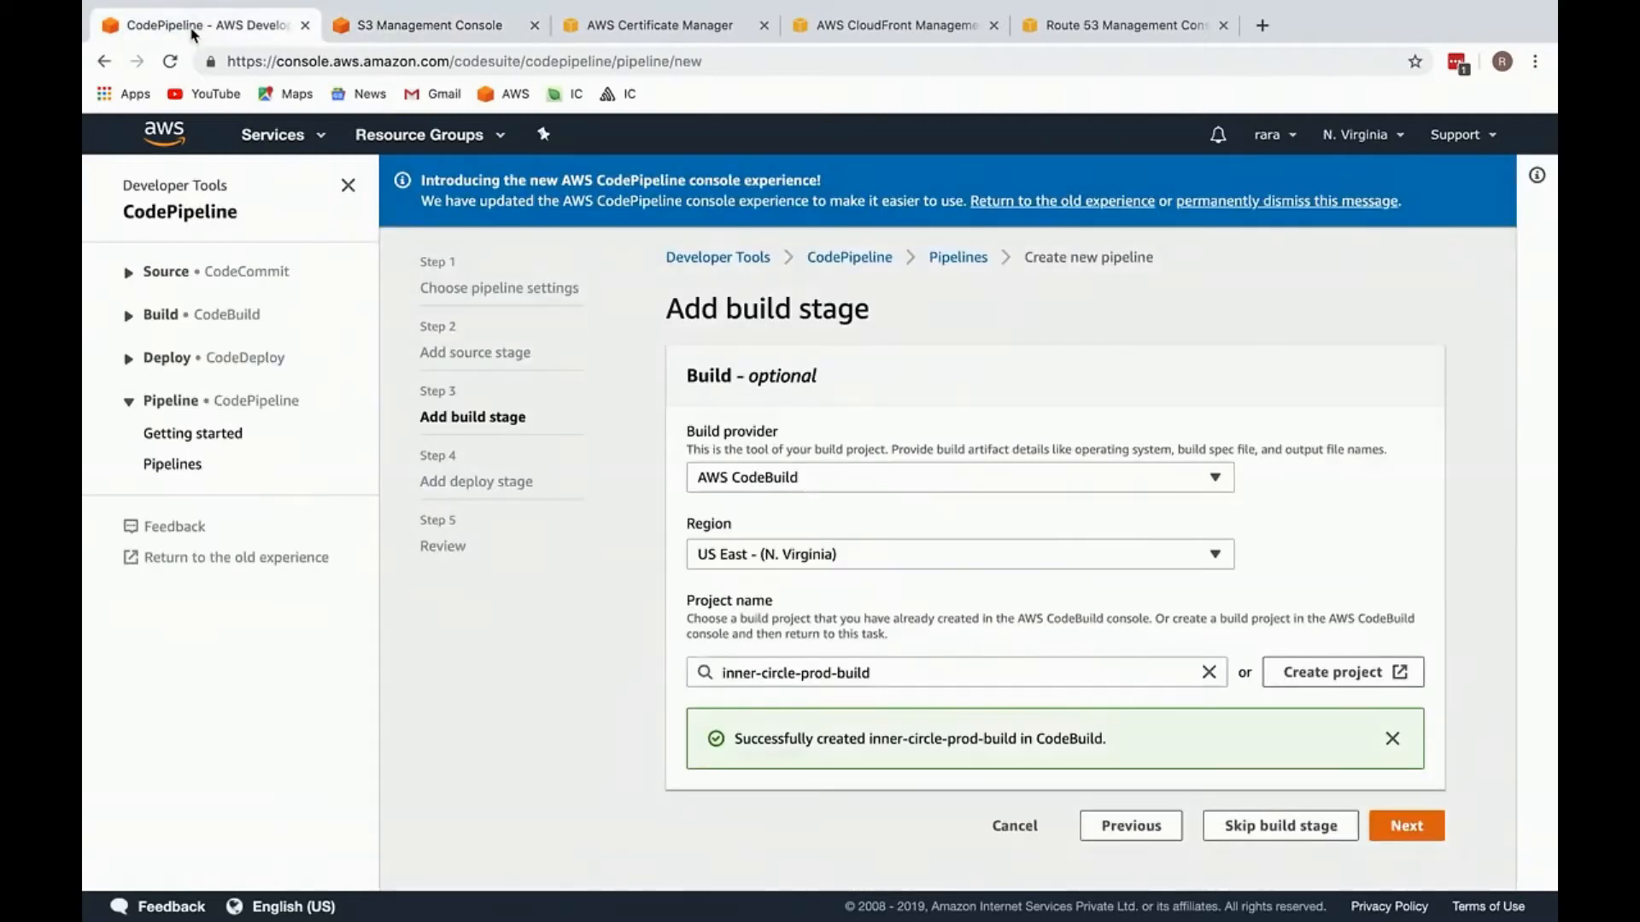
triple_click(951, 743)
left_click(1407, 826)
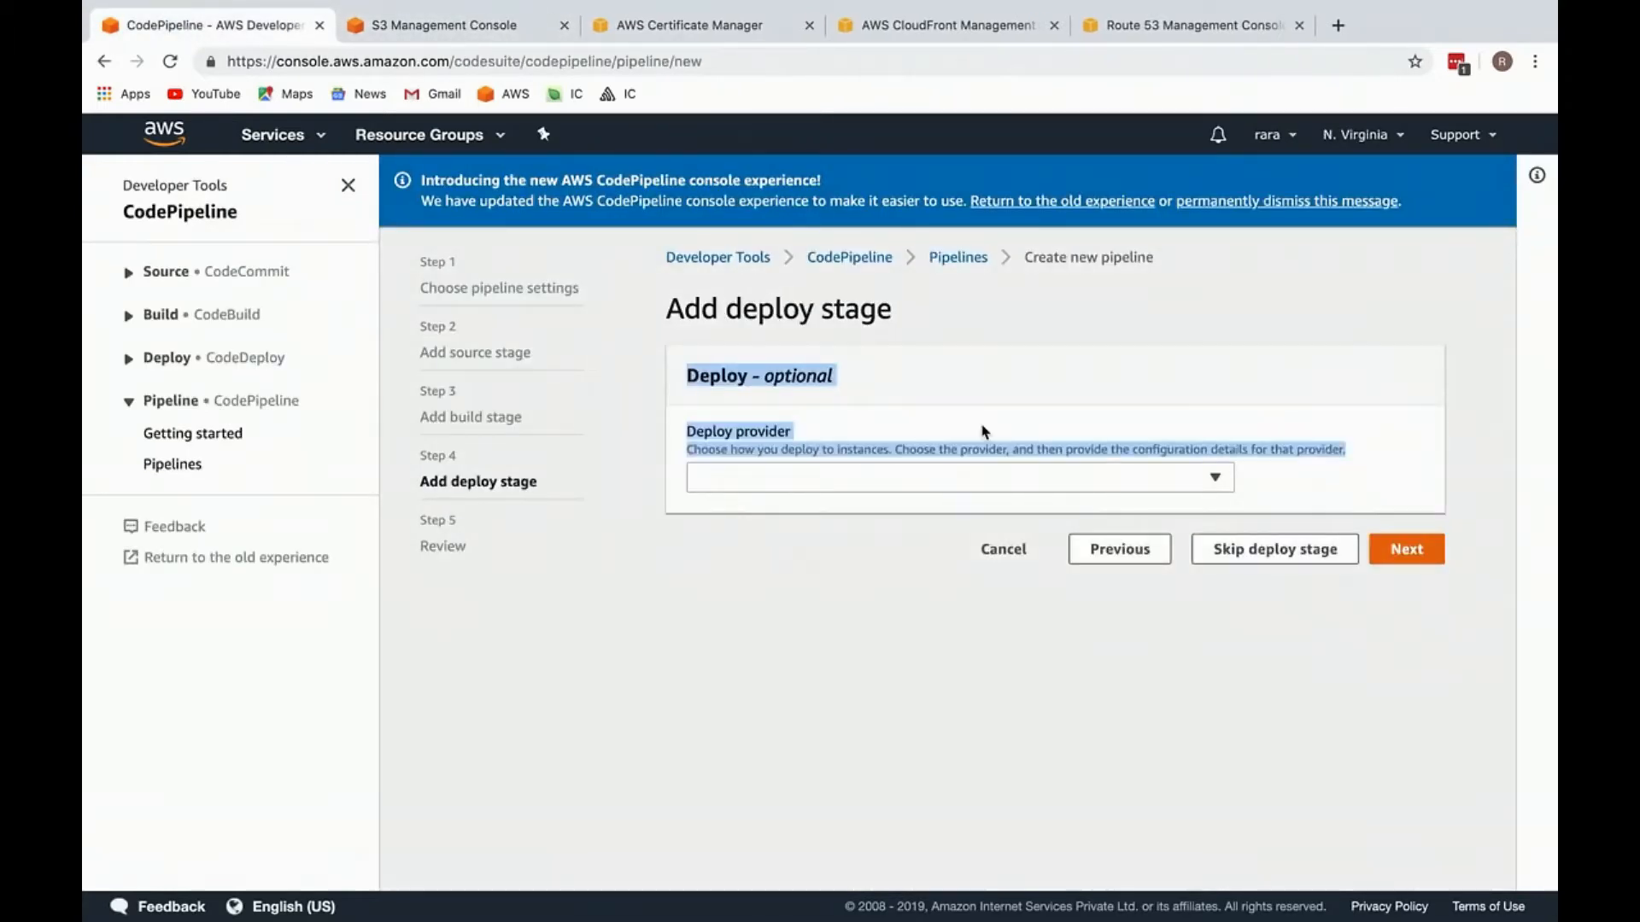
Step: Skip the deploy stage and create the inner-circle-prod-pipeline from the review page
left_click(912, 476)
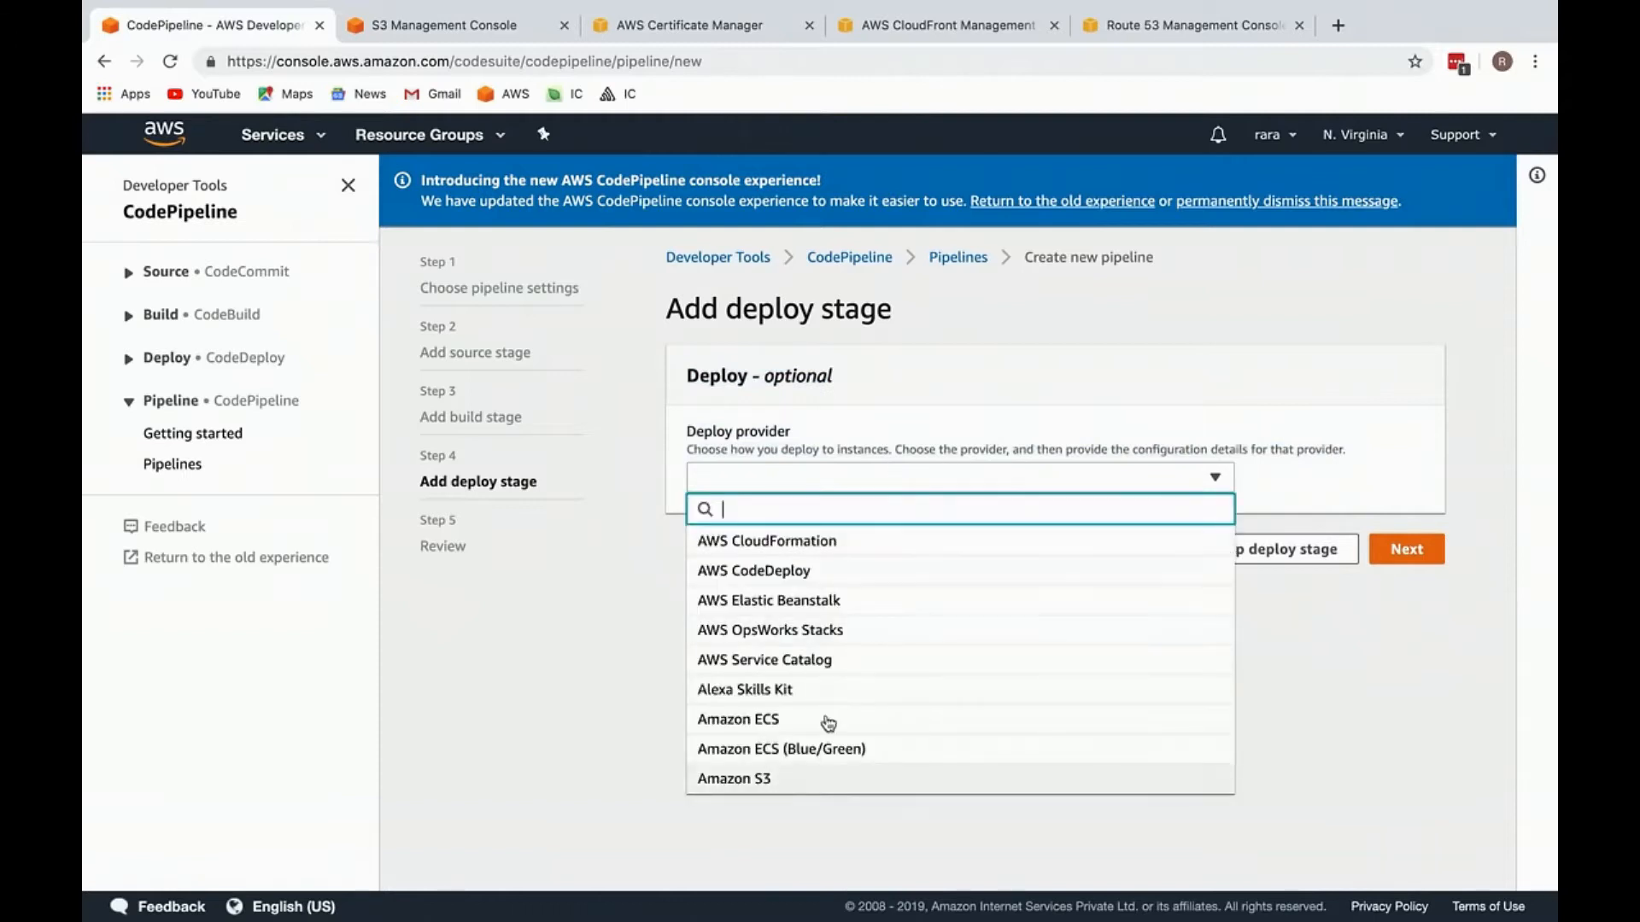
left_click(1364, 500)
left_click(1284, 551)
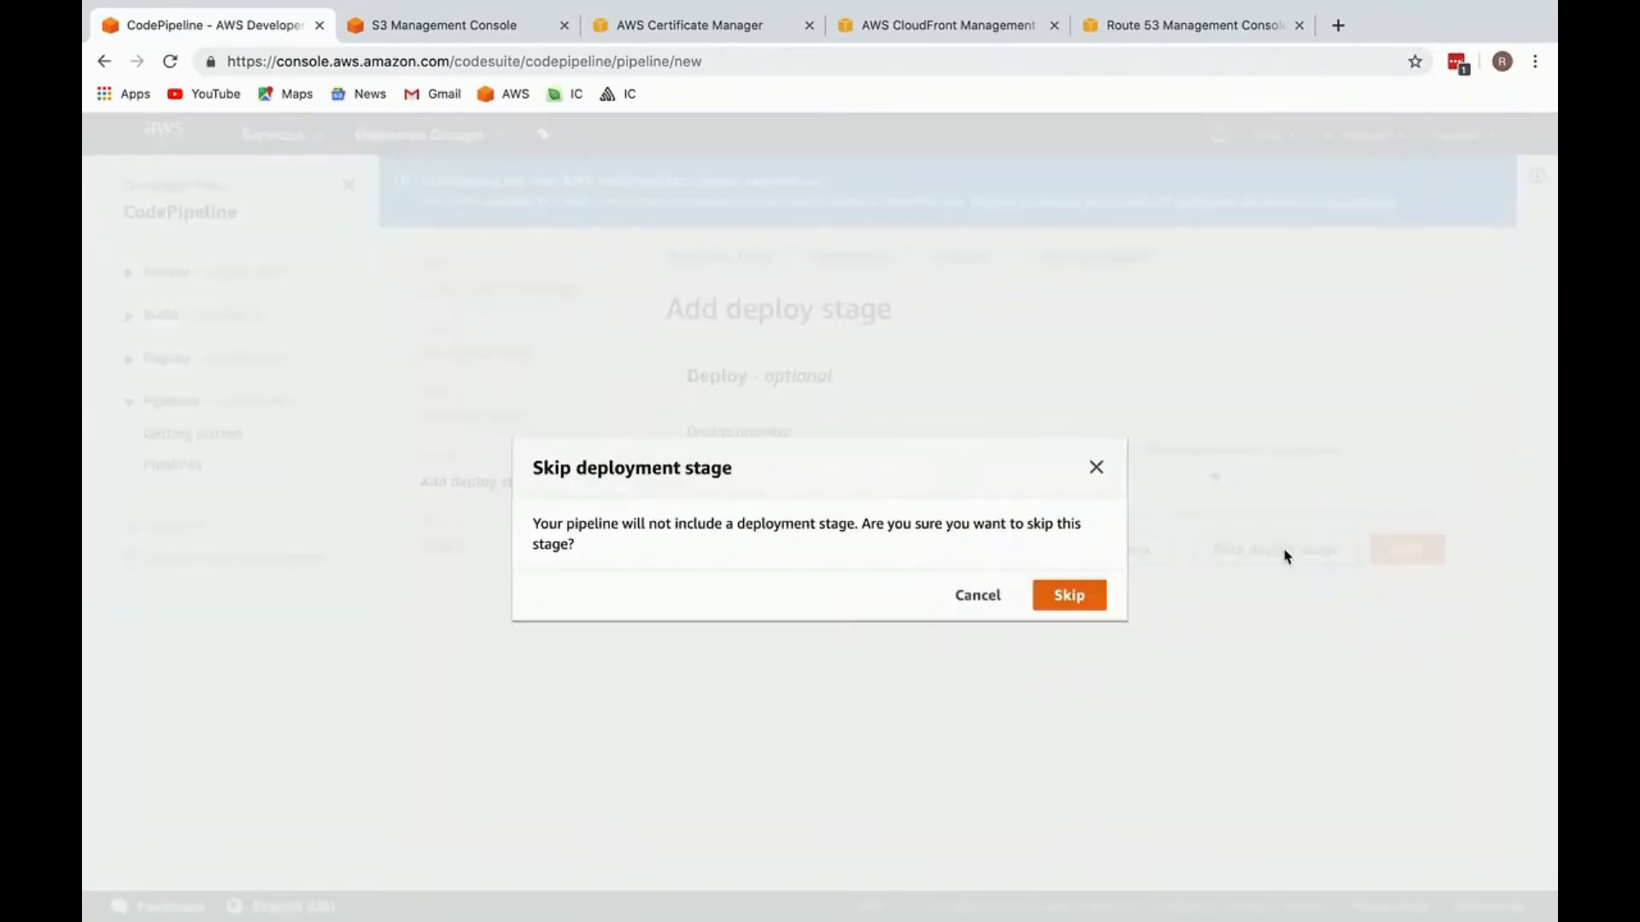
left_click(1066, 595)
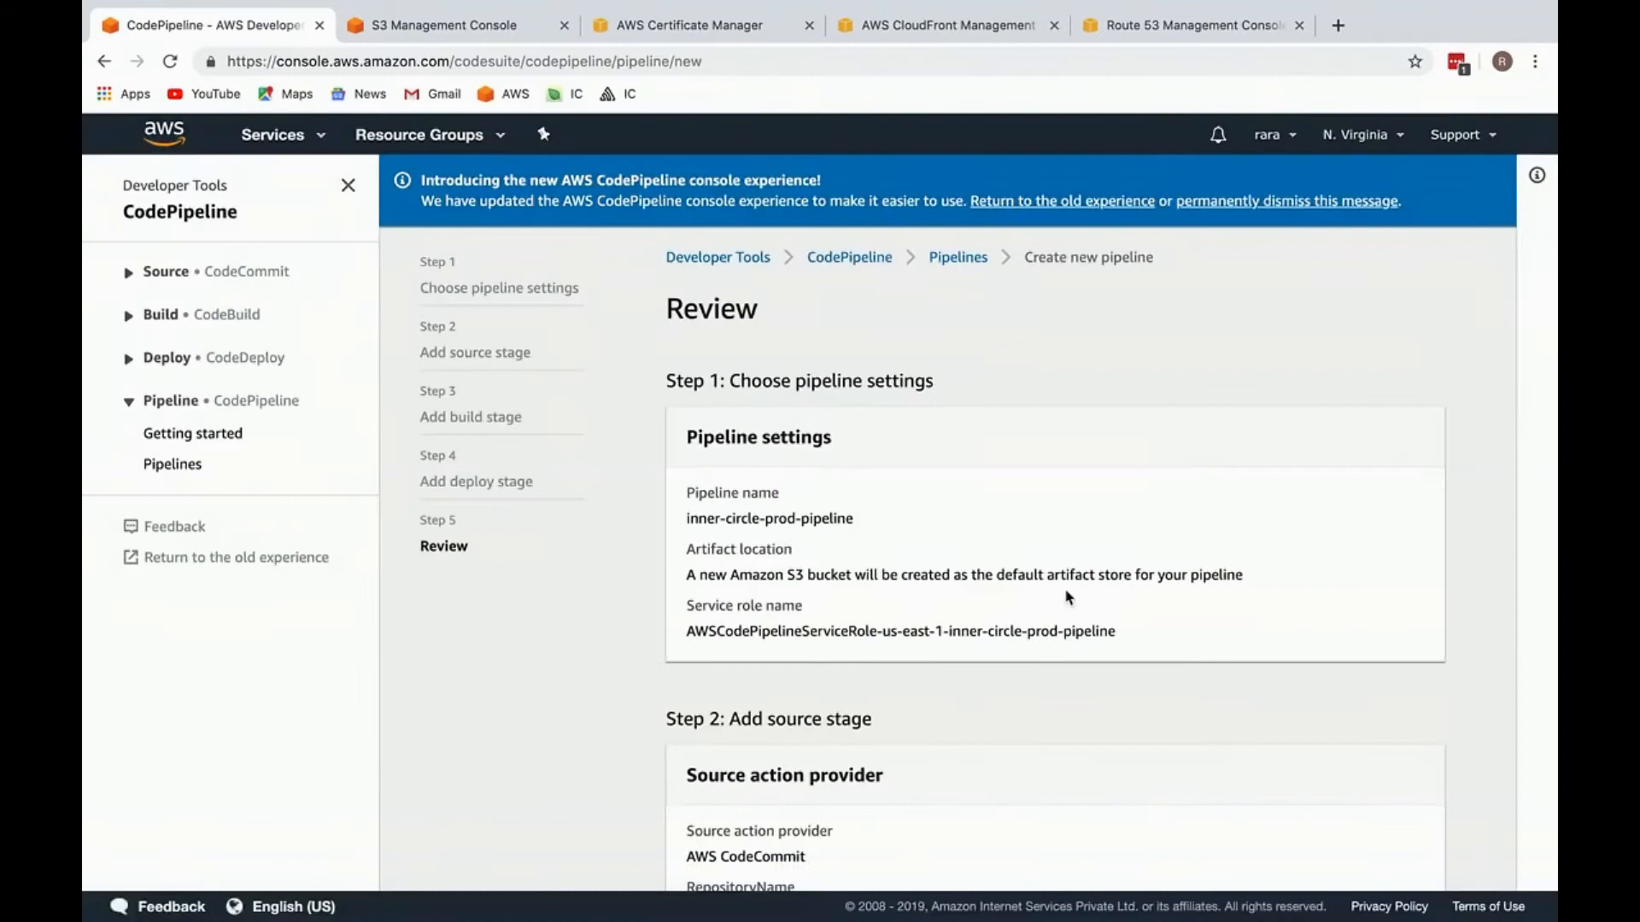
scroll(1238, 742, "down", 10)
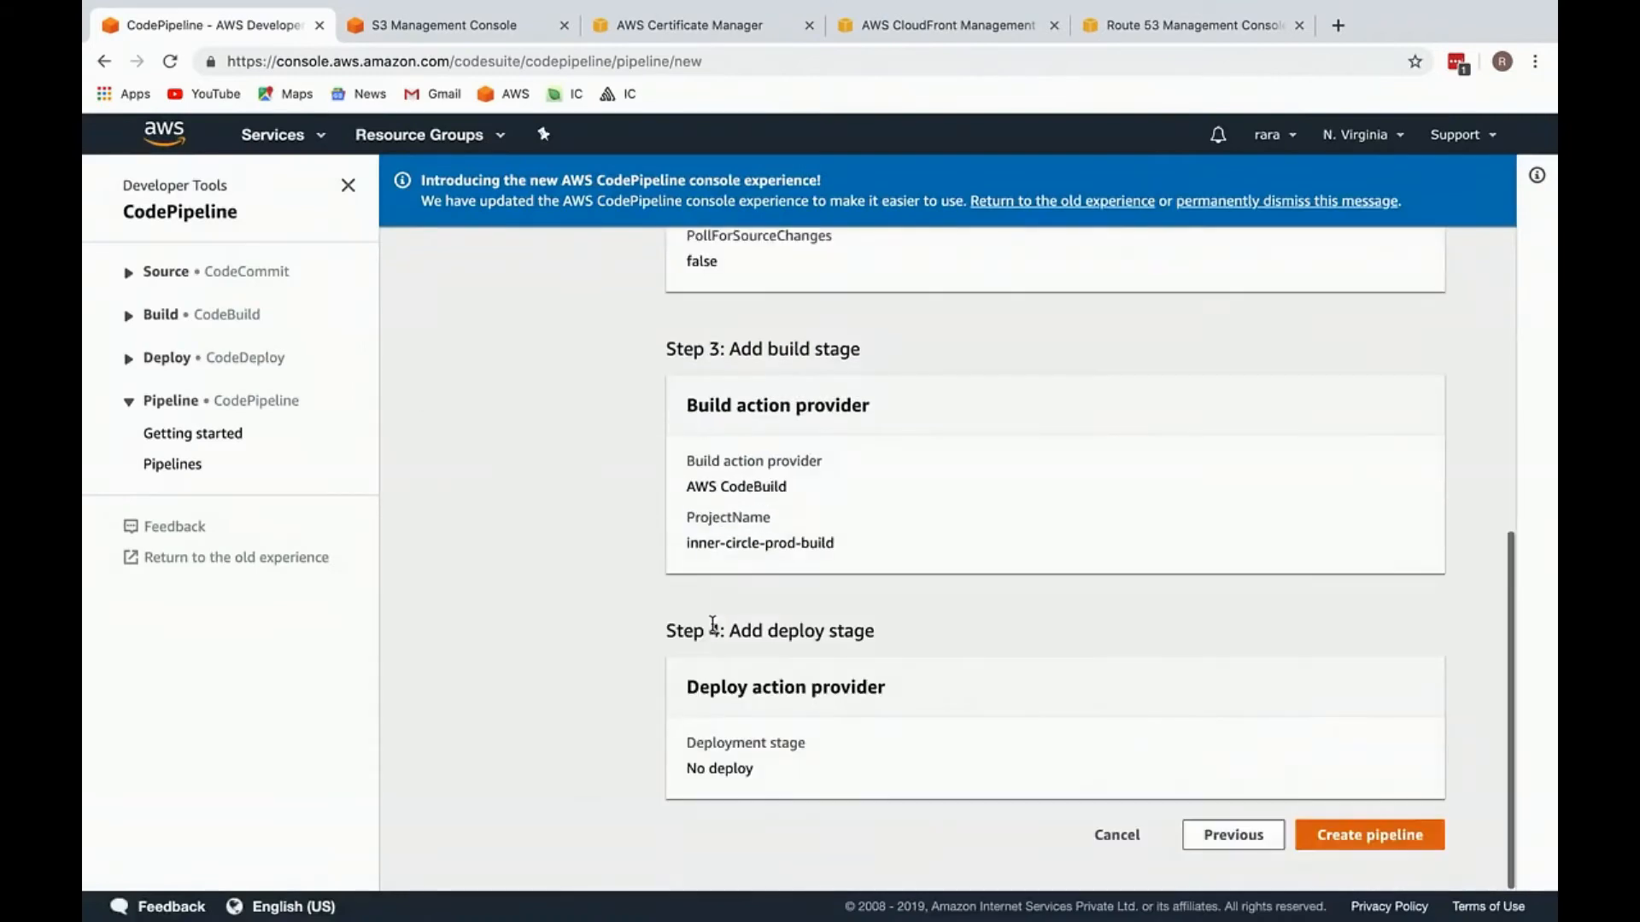
left_click(1361, 844)
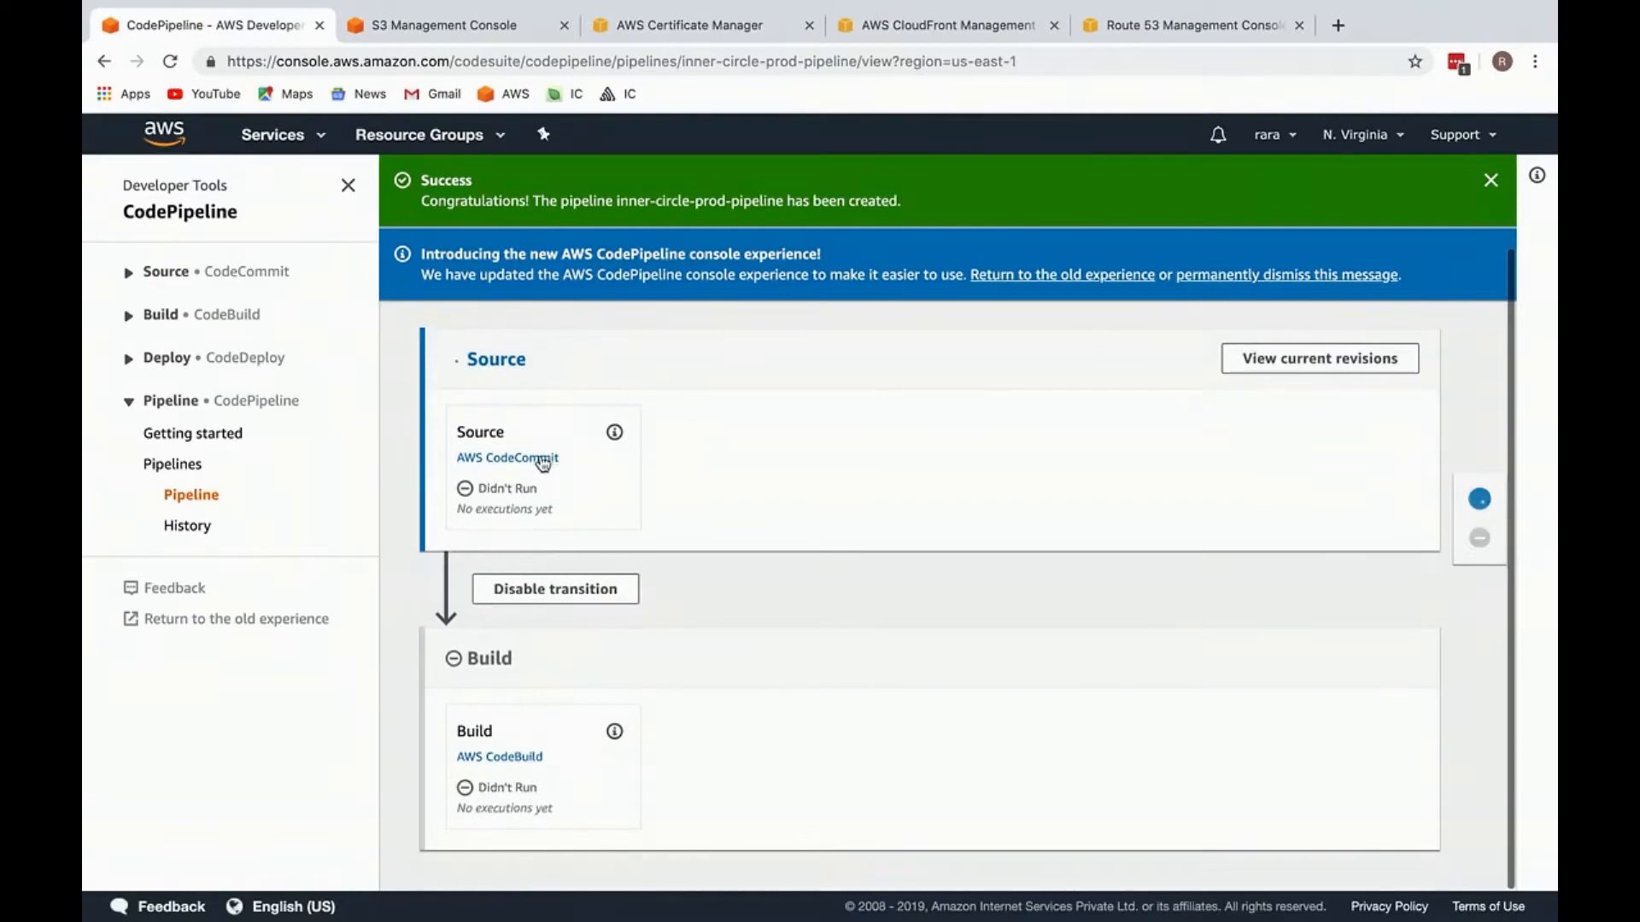
Step: Switch to WebStorm to locate buildspec.yml in the inner-circle-moderator project, and return to the pipeline page
key("ctrl+Left")
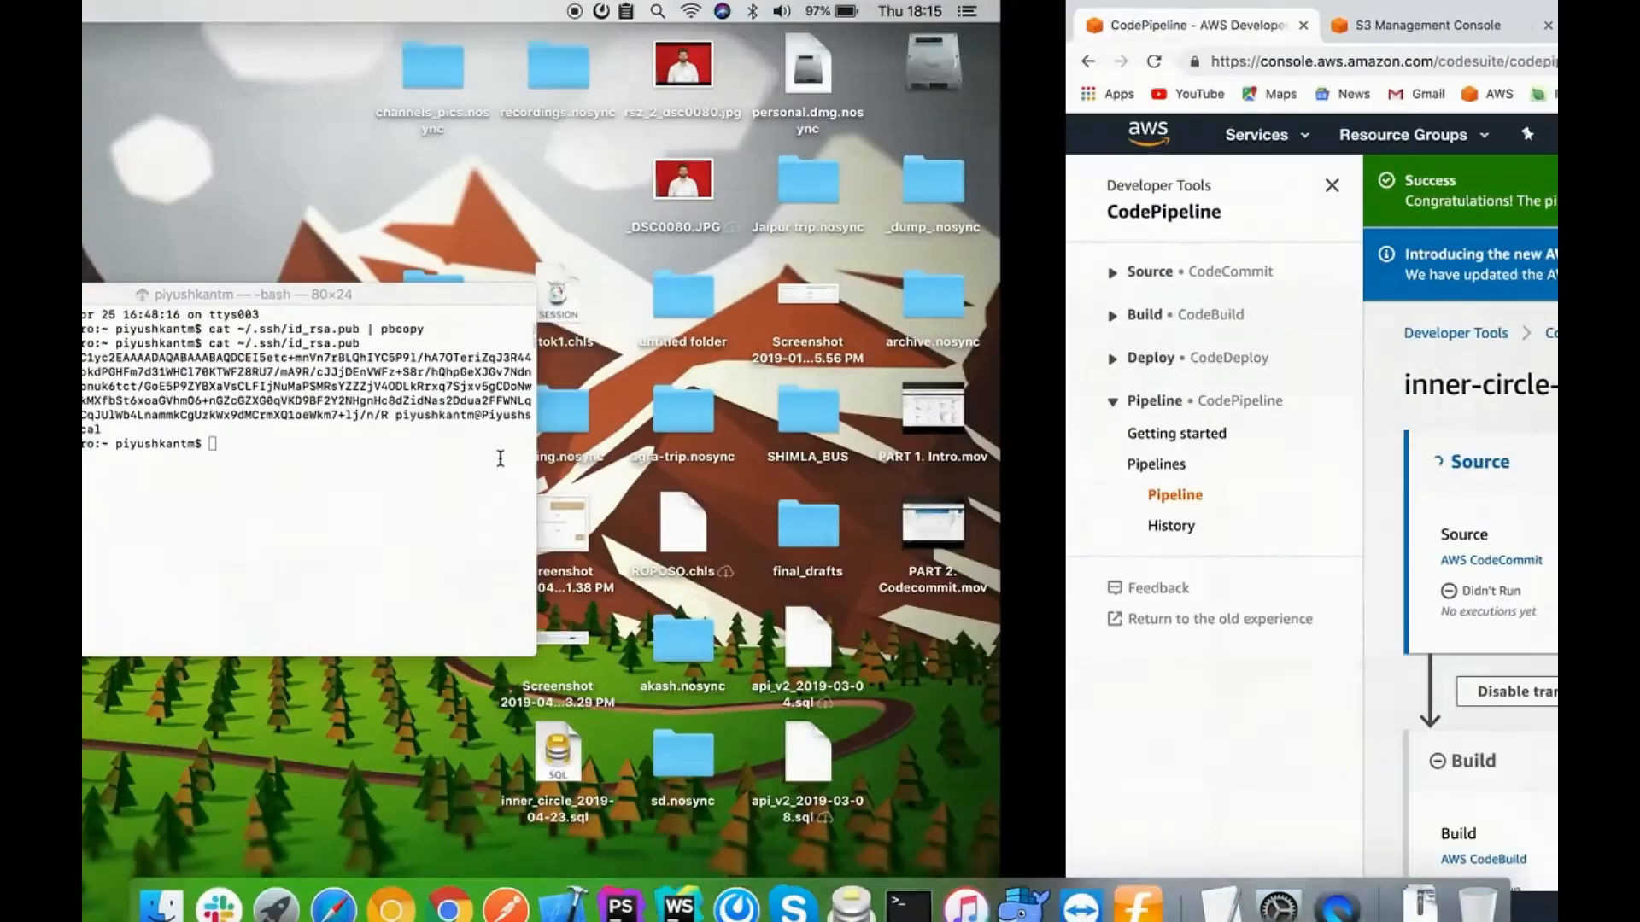
key("ctrl+Right")
key("ctrl+Right")
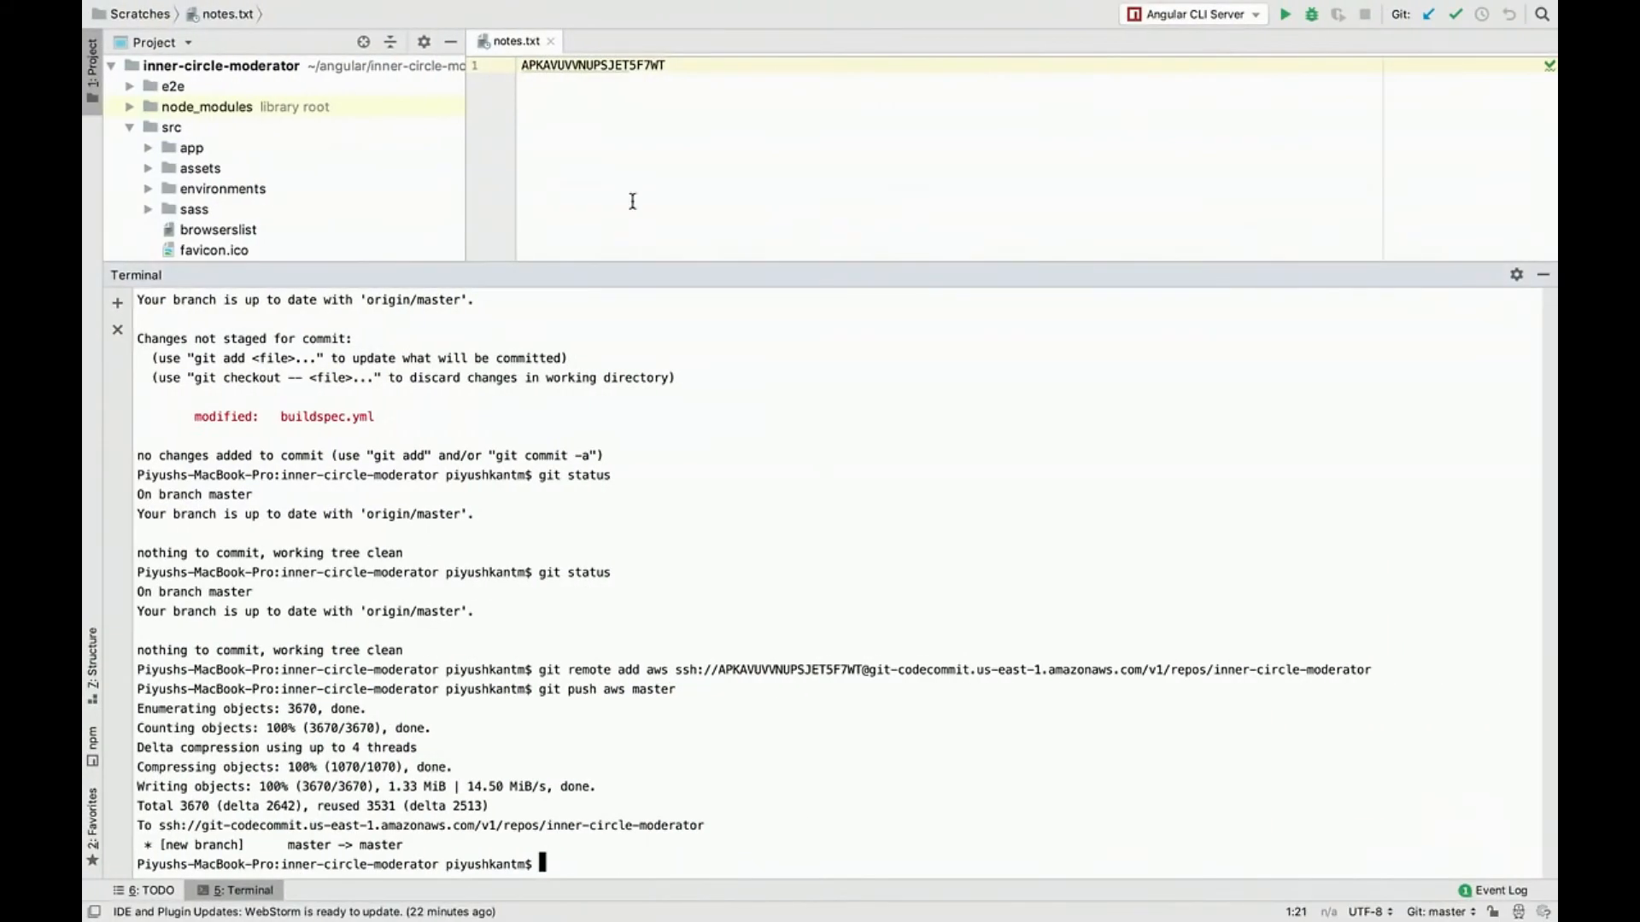
left_click(1542, 274)
double_click(264, 516)
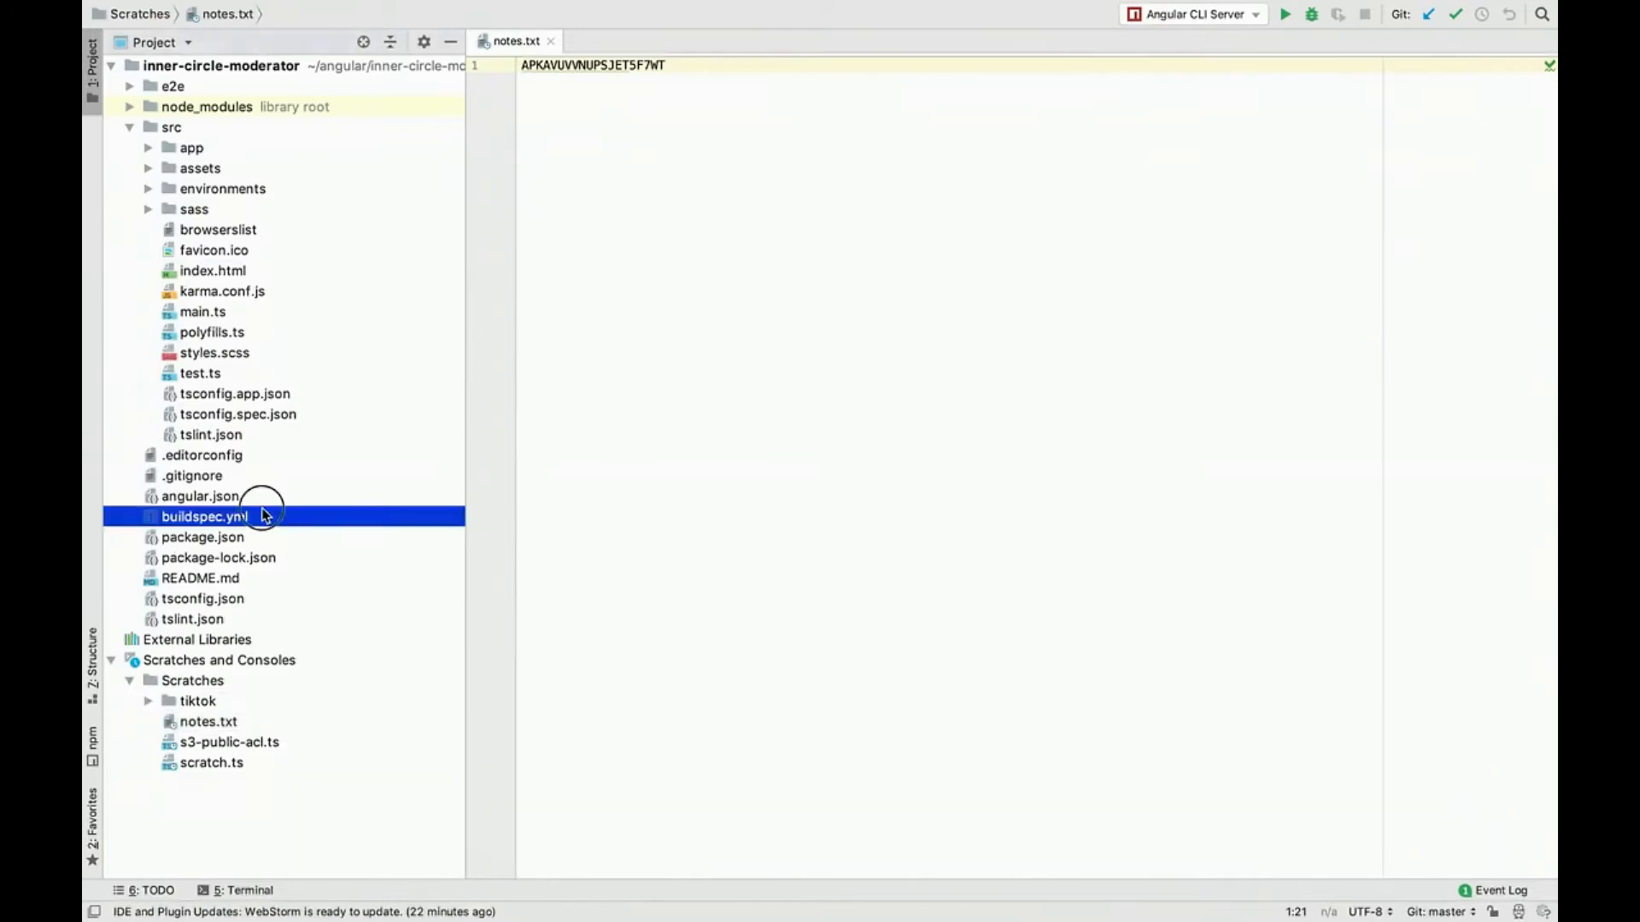
left_click(413, 497)
key("ctrl+Left")
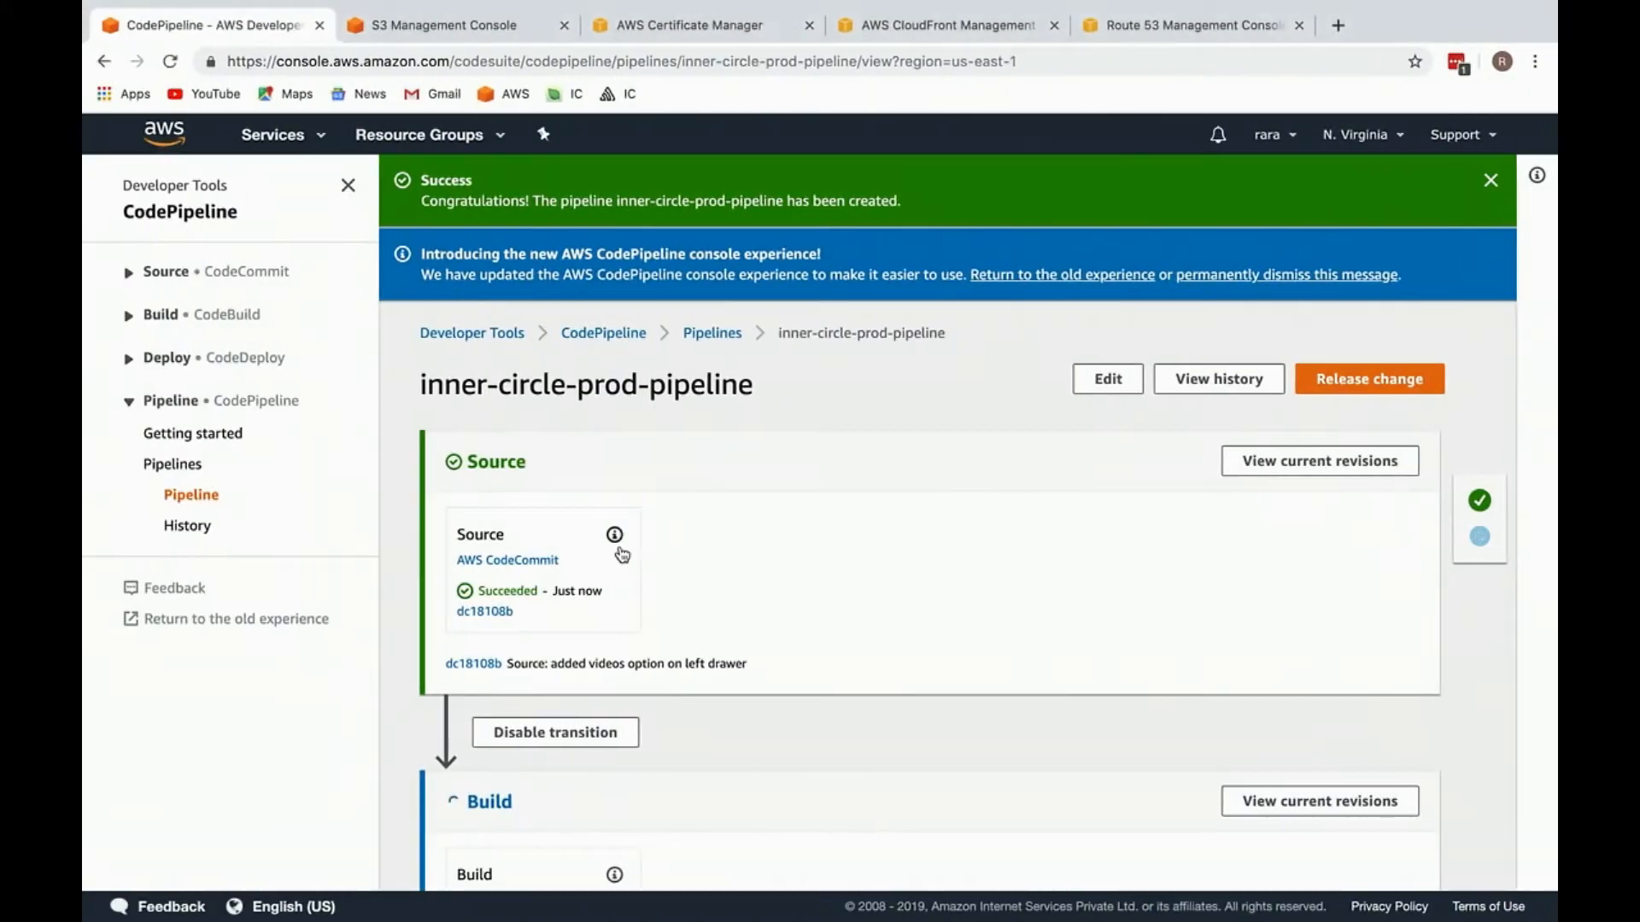
Step: Examine the progress of the Source and Build stages of inner-circle-prod-pipeline
scroll(615, 535, "down", 3)
scroll(538, 419, "up", 2)
left_click_drag(540, 434, 536, 580)
right_click(783, 609)
left_click(622, 678)
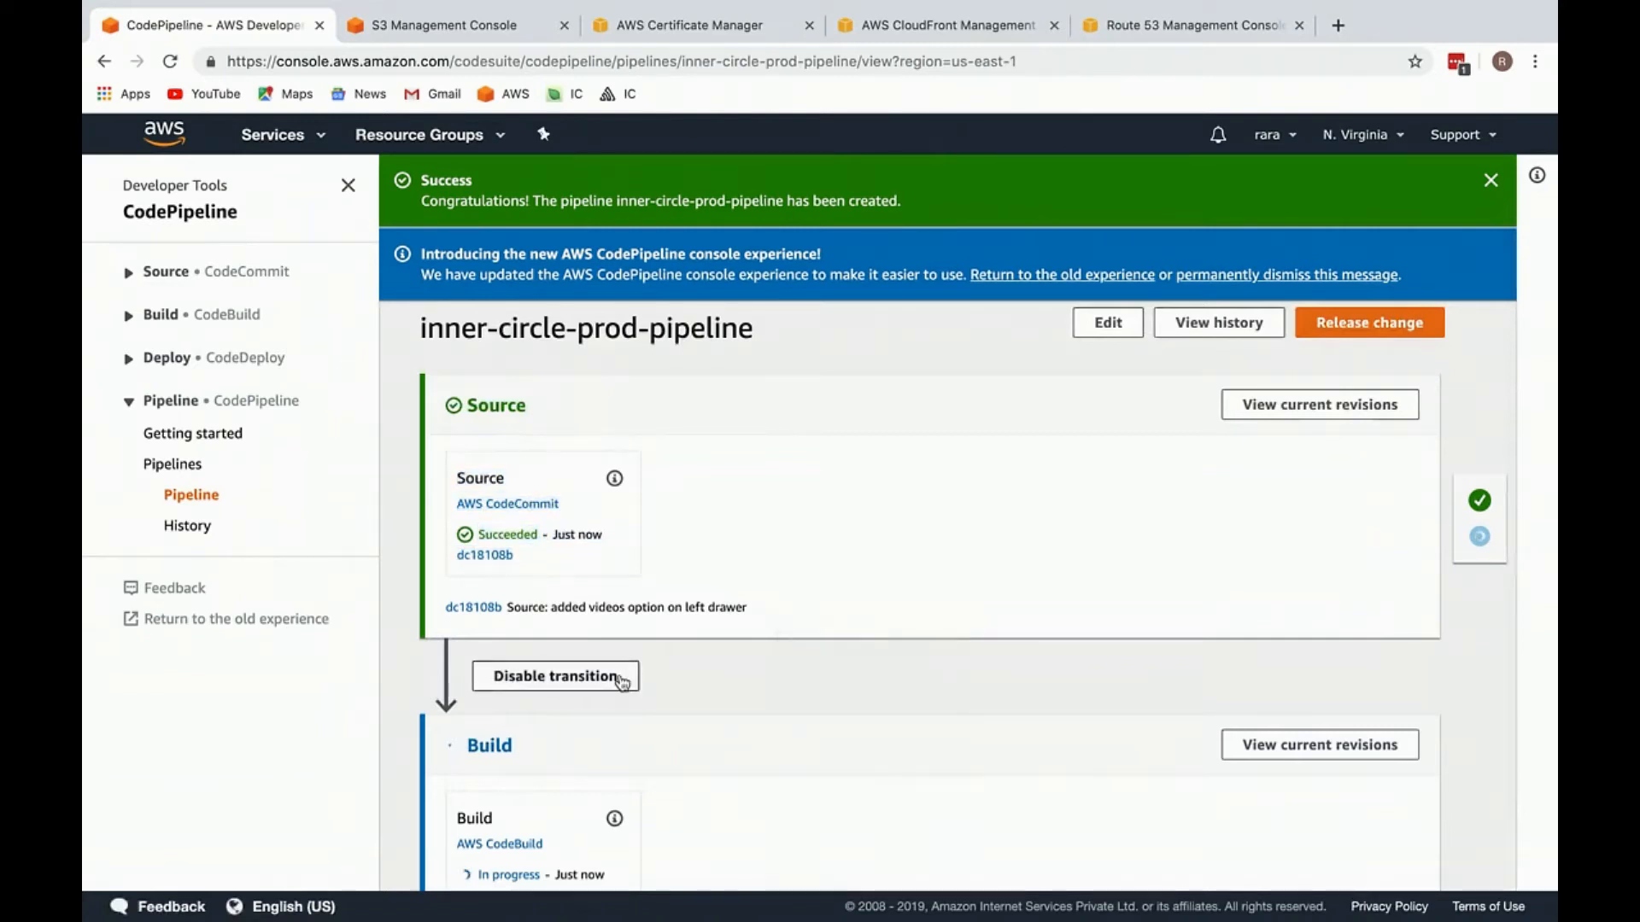
scroll(621, 678, "down", 3)
left_click_drag(555, 680, 584, 833)
left_click(730, 789)
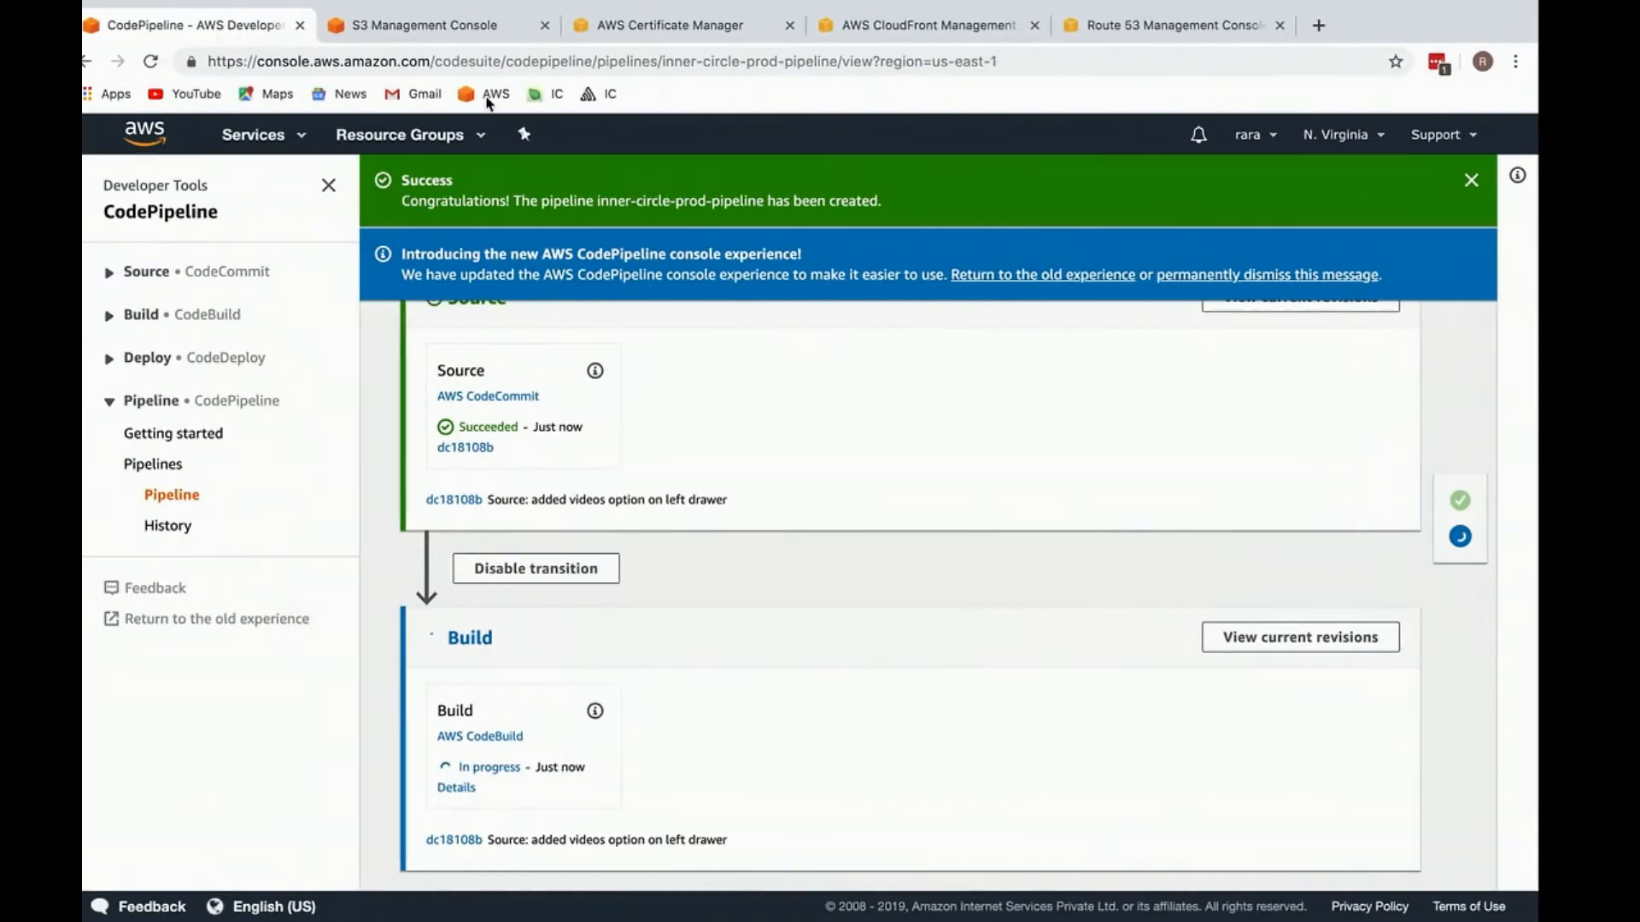
Step: Start a new S3 bucket named mod.ic.raraapp.com in US East (N. Virginia) and continue to its options
left_click(418, 35)
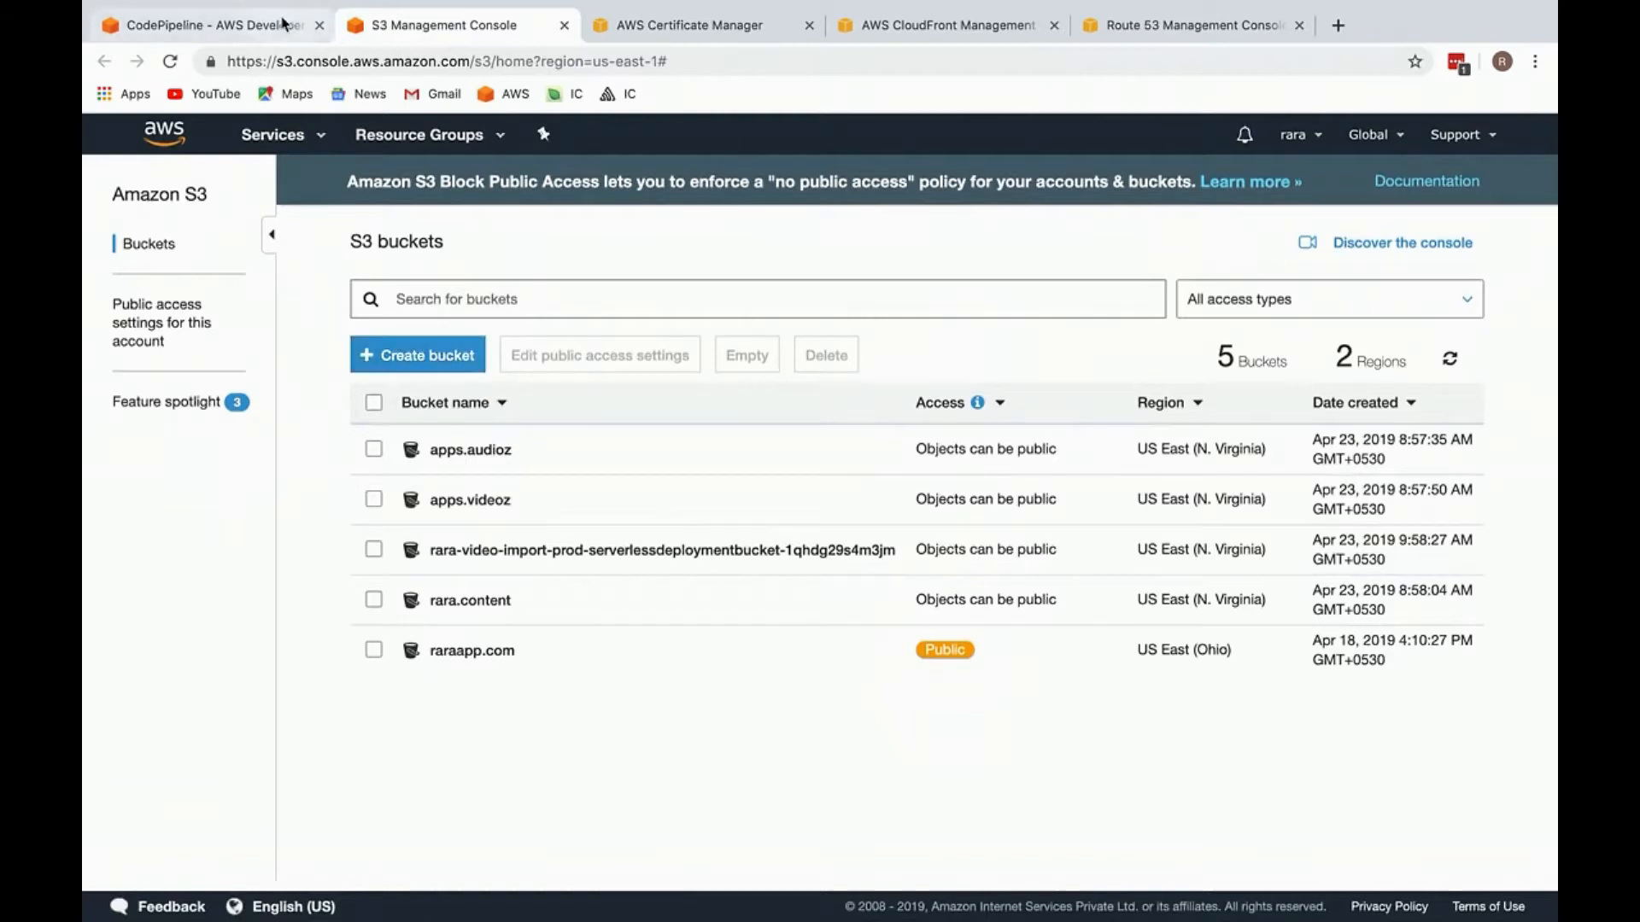
left_click(427, 357)
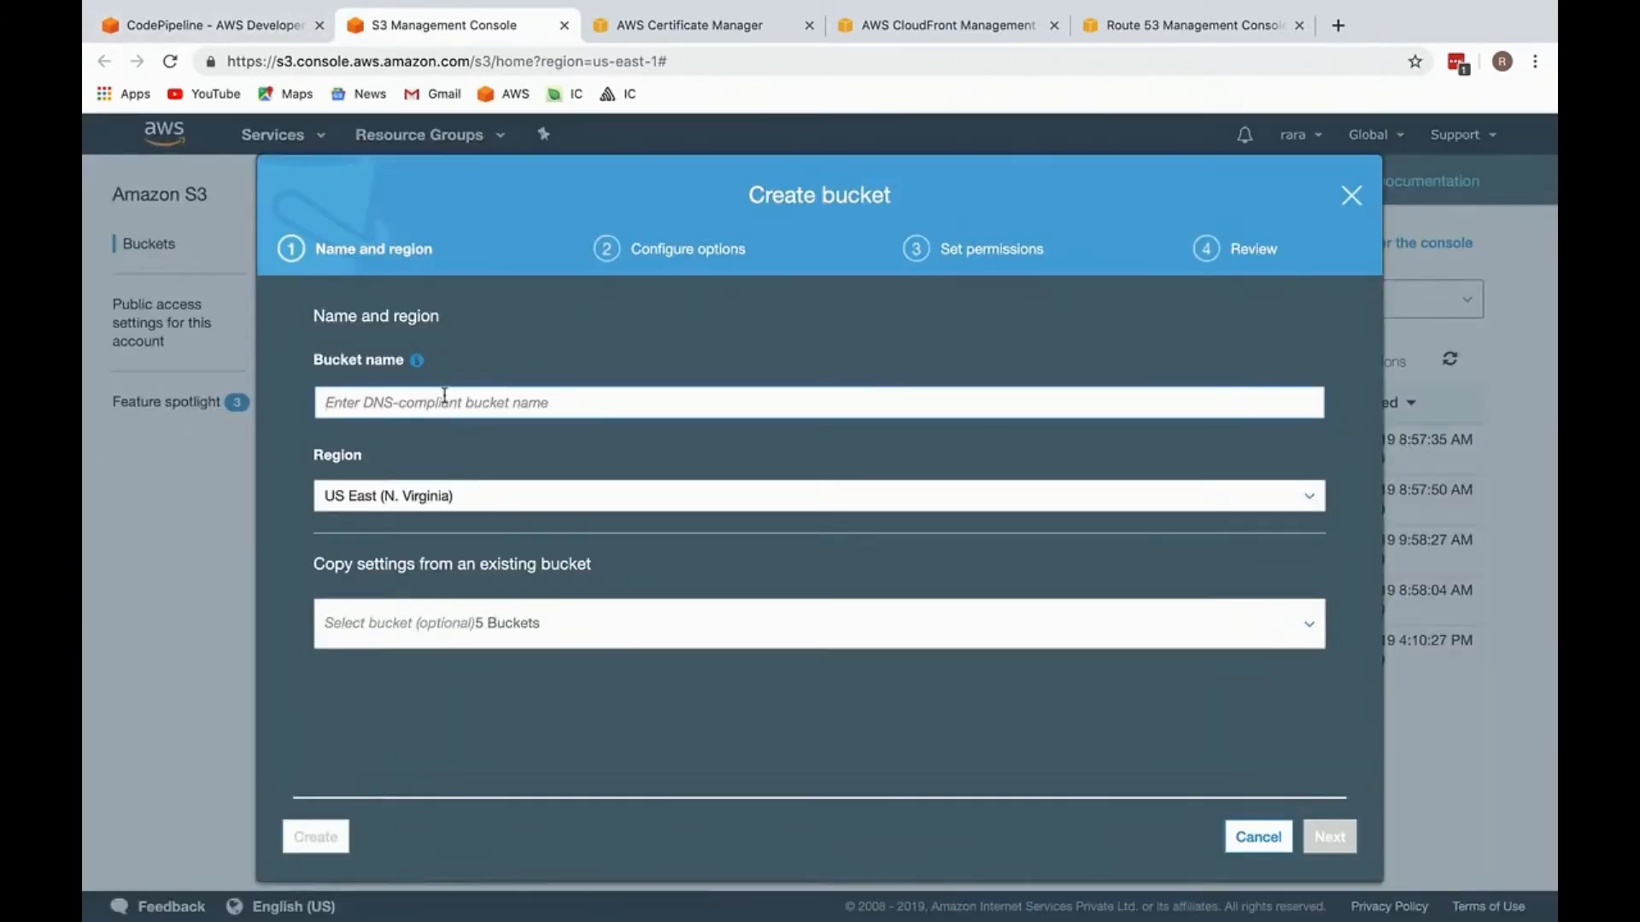
type("mod.inn")
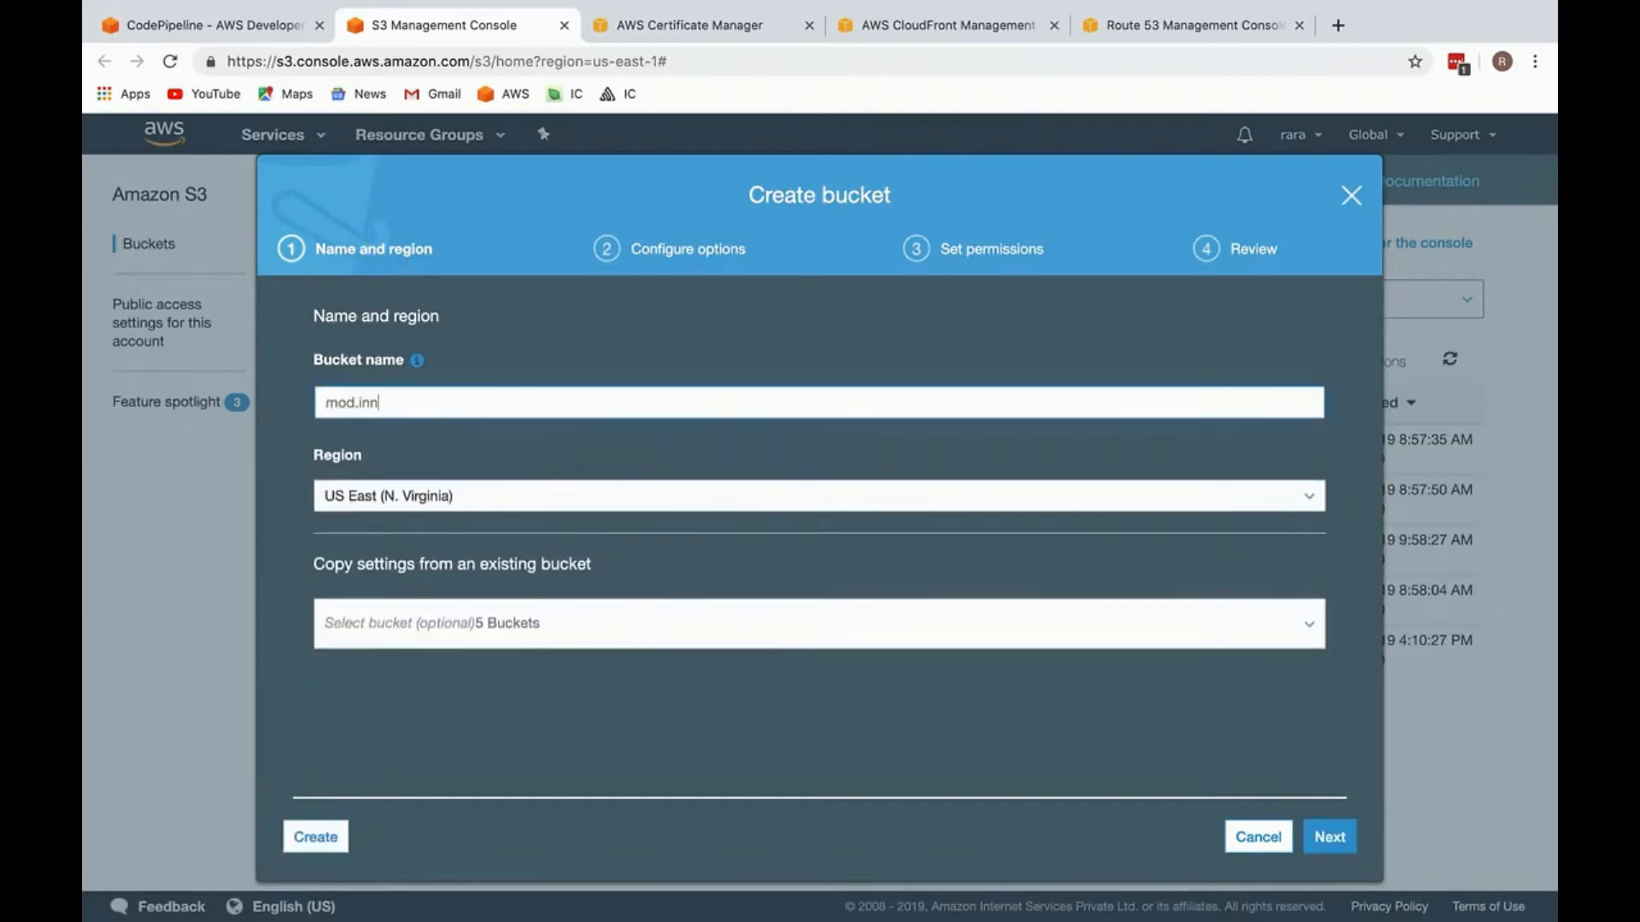
type("c.raraapp.")
left_click(1330, 838)
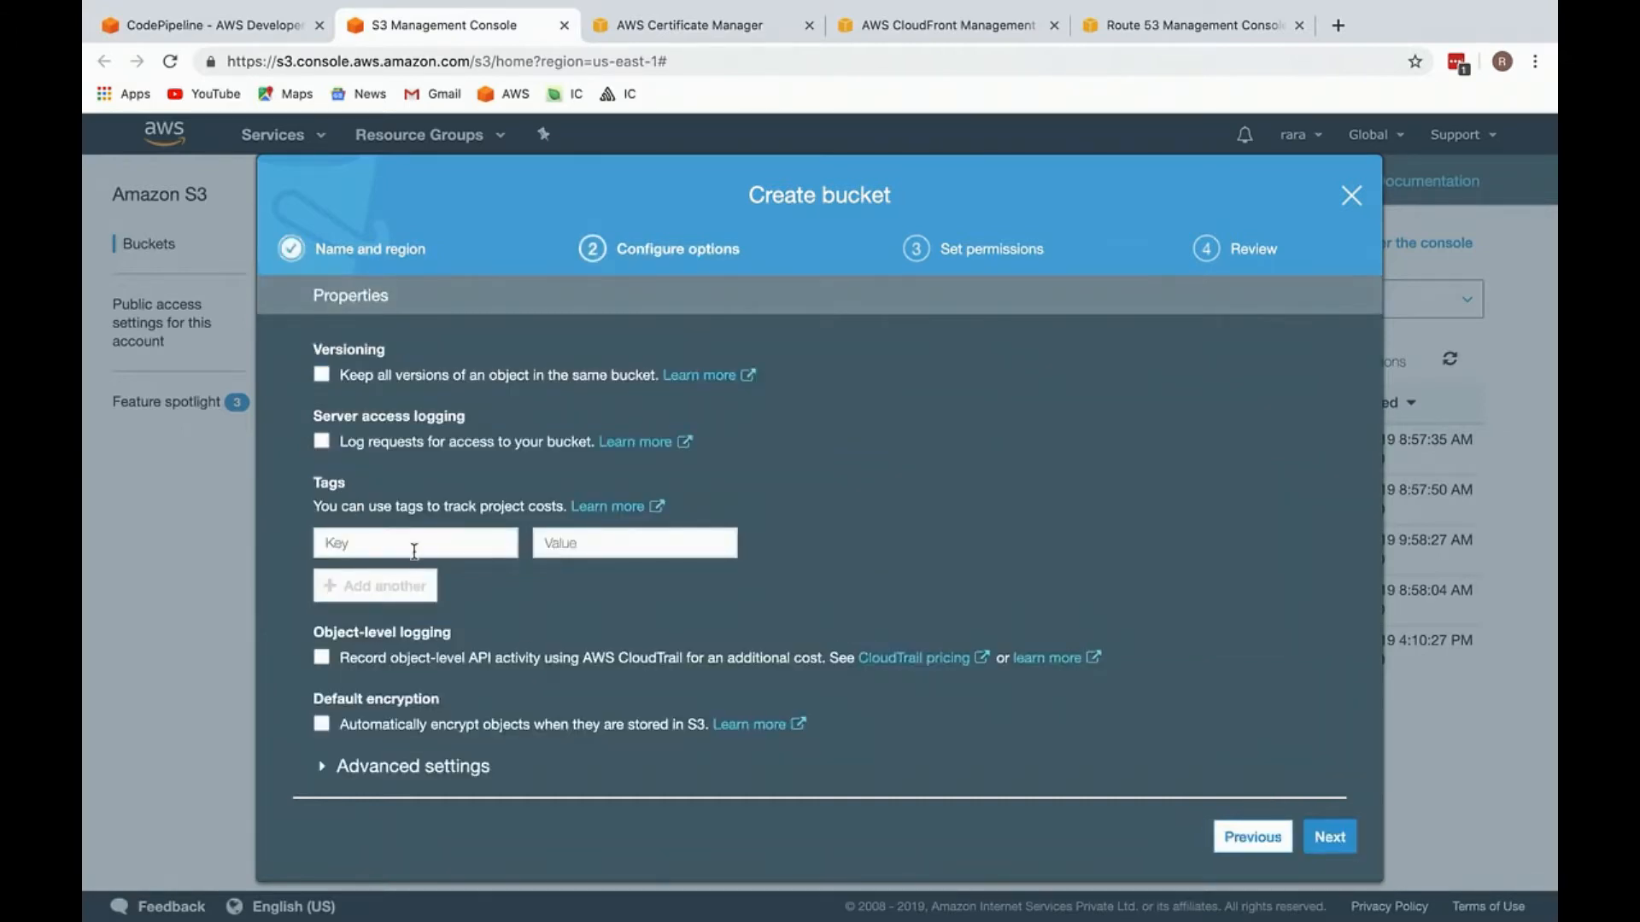
Step: Keep the default options and permissions for the new bucket and proceed to its review
scroll(1230, 779, "down", 3)
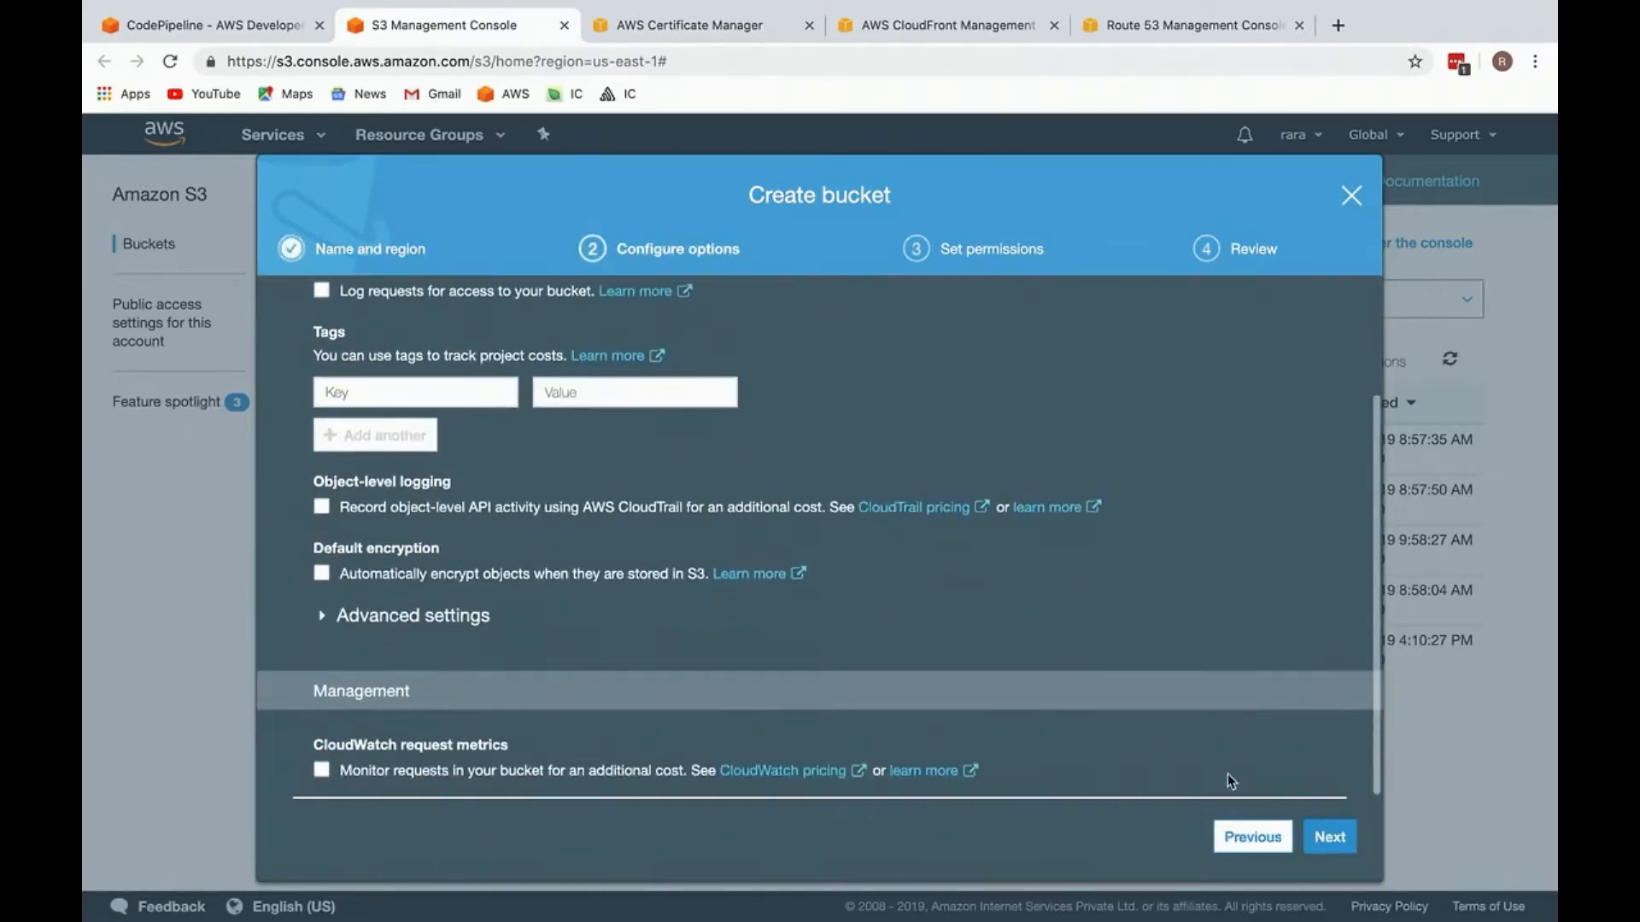
left_click(1330, 838)
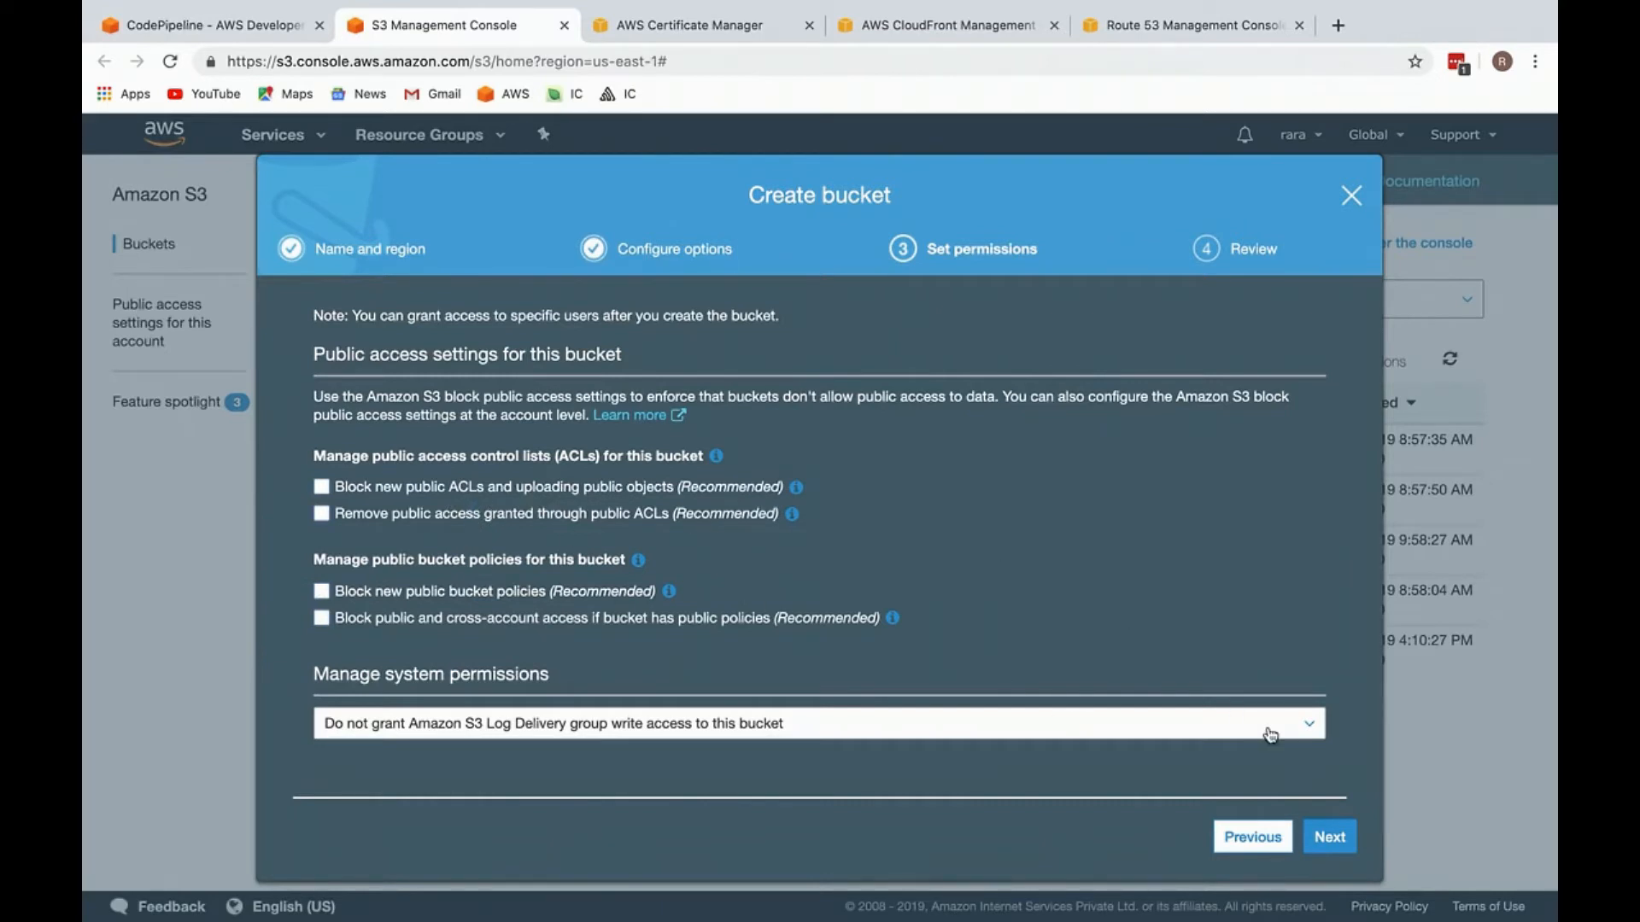
left_click(1330, 837)
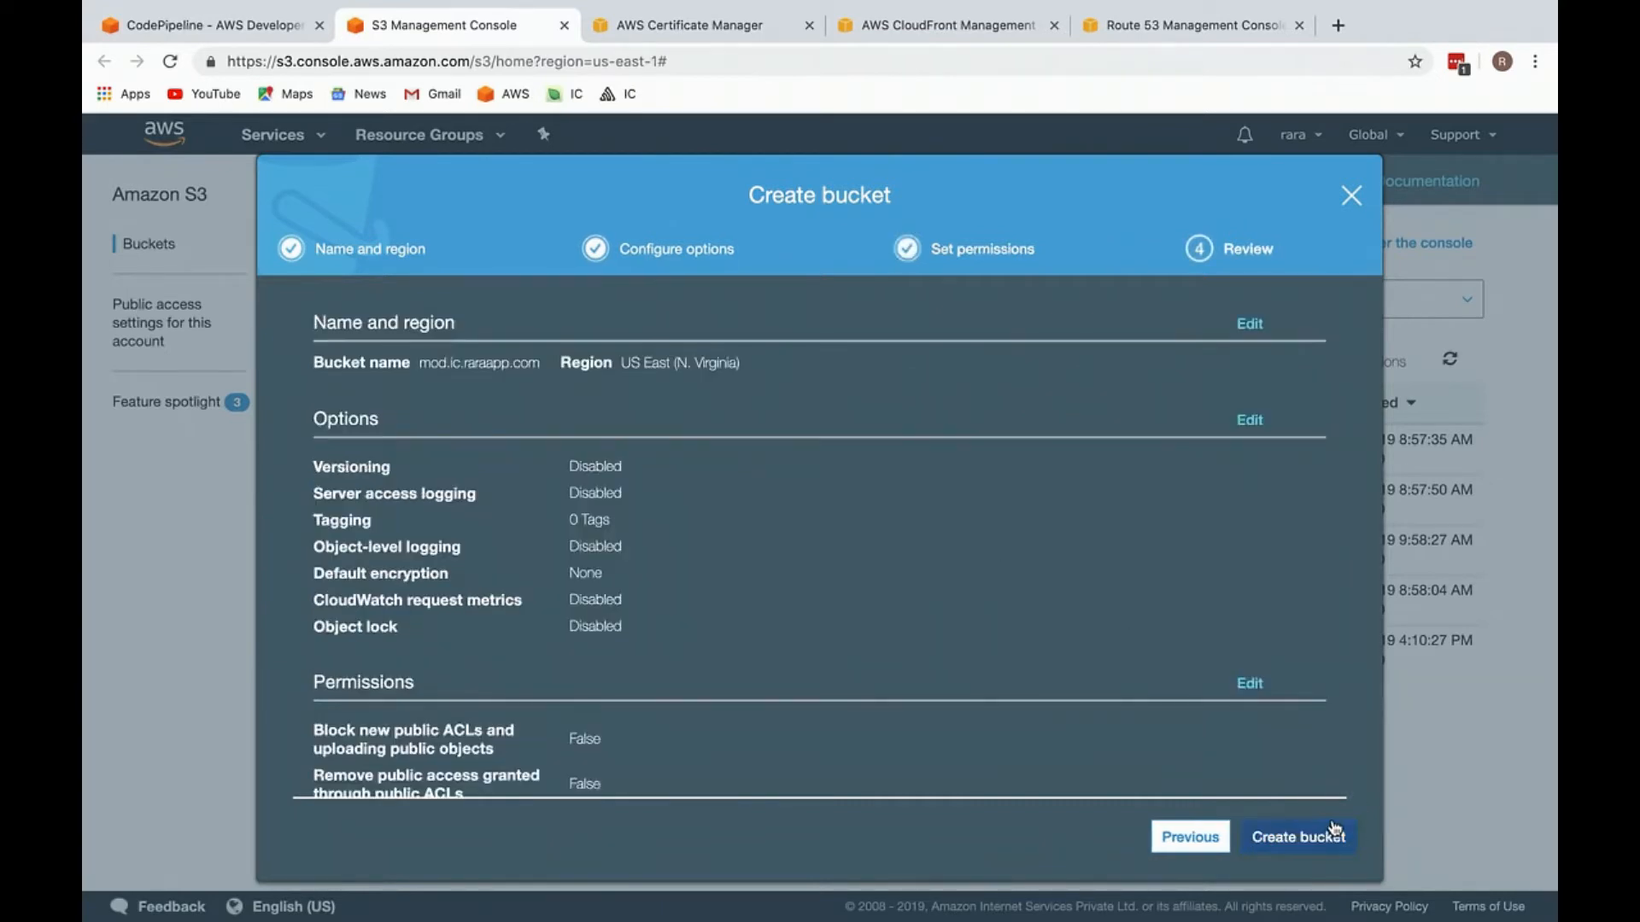
Step: Return to the bucket's permissions and enable blocking public and cross-account access if the bucket has public policies
left_click(1221, 831)
left_click_drag(605, 444, 732, 639)
left_click(852, 630)
left_click_drag(853, 629, 881, 451)
left_click(928, 458)
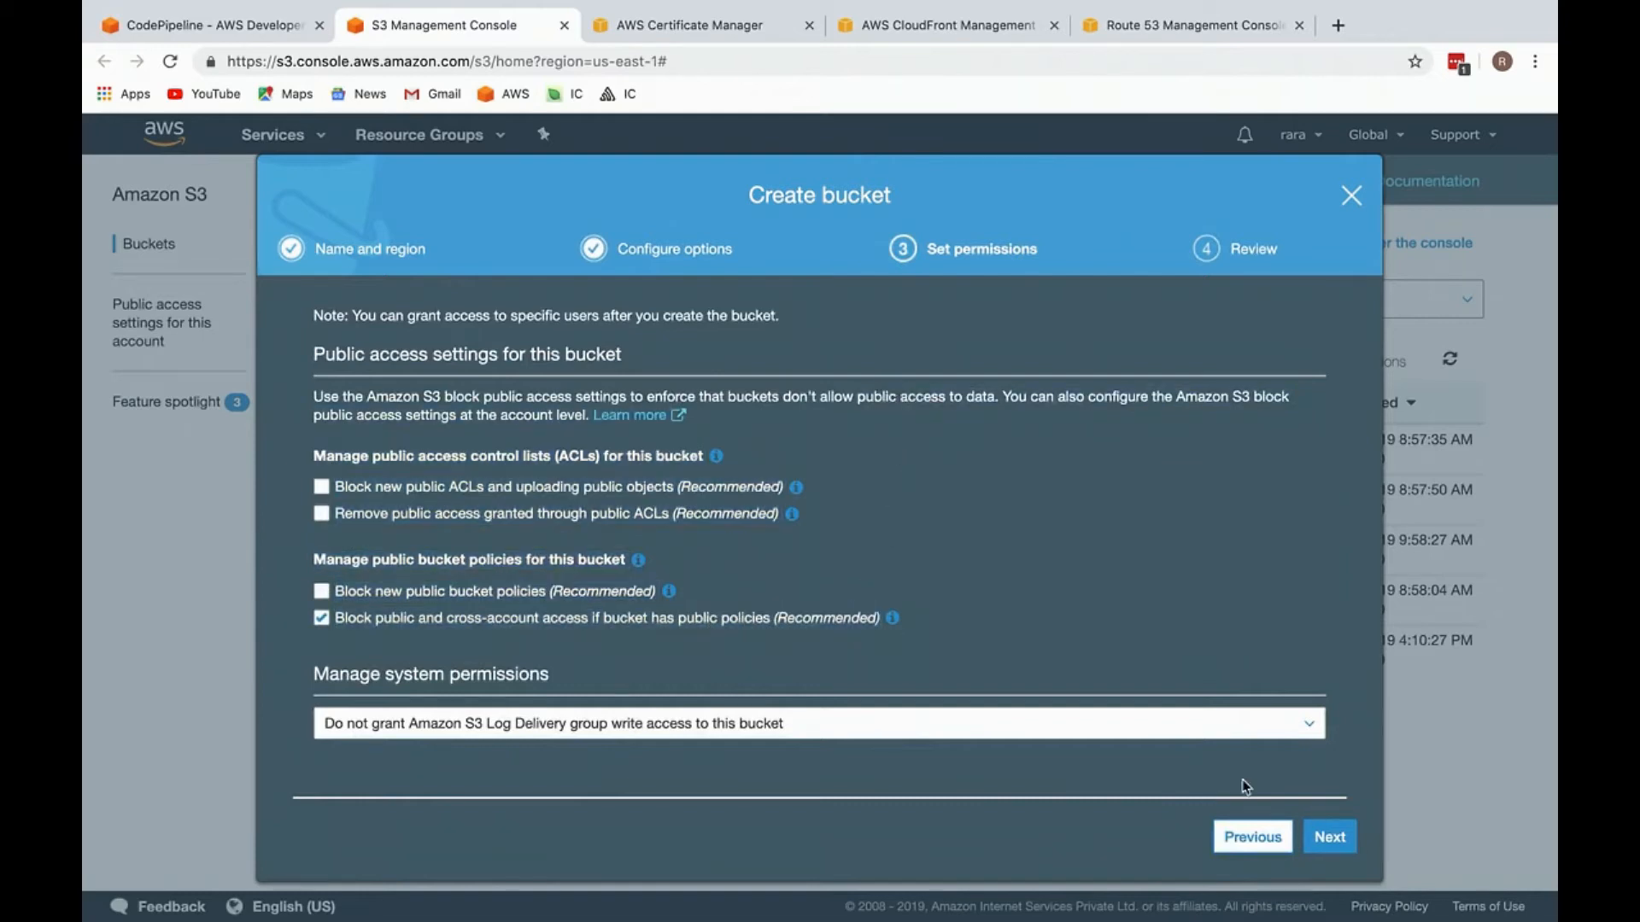
Step: Accept the new bucket's permissions, create the bucket from the review, and return to the S3 bucket list
left_click(1331, 845)
left_click(1337, 842)
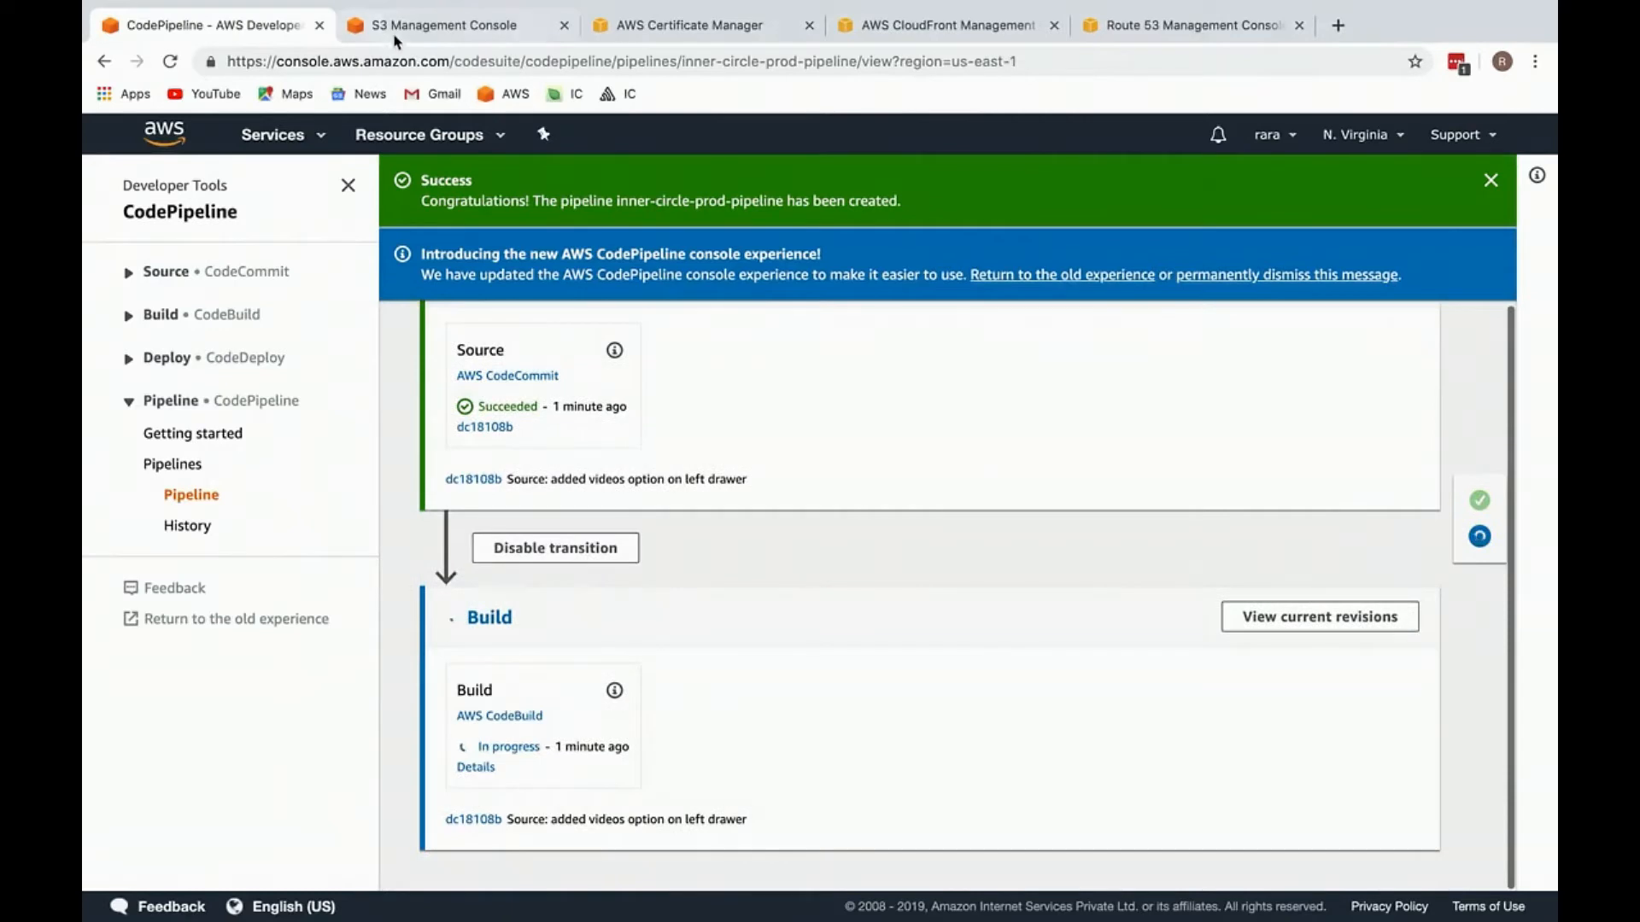
left_click(401, 28)
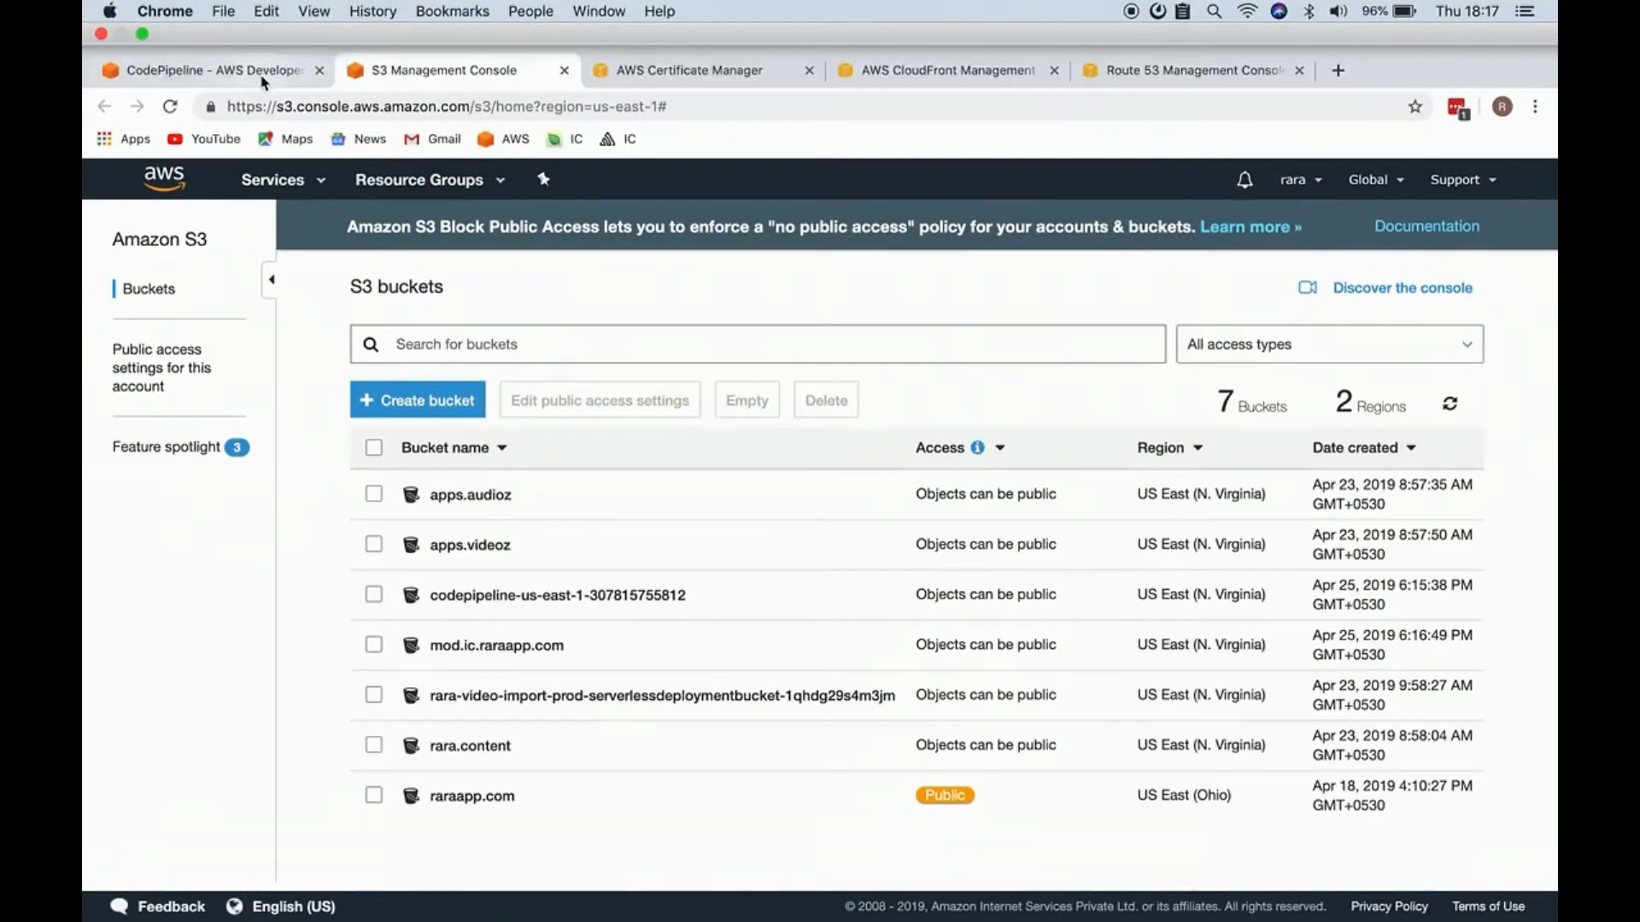
Step: Check the pipeline's progress, then switch to WebStorm and examine the install commands in buildspec.yml
left_click(256, 25)
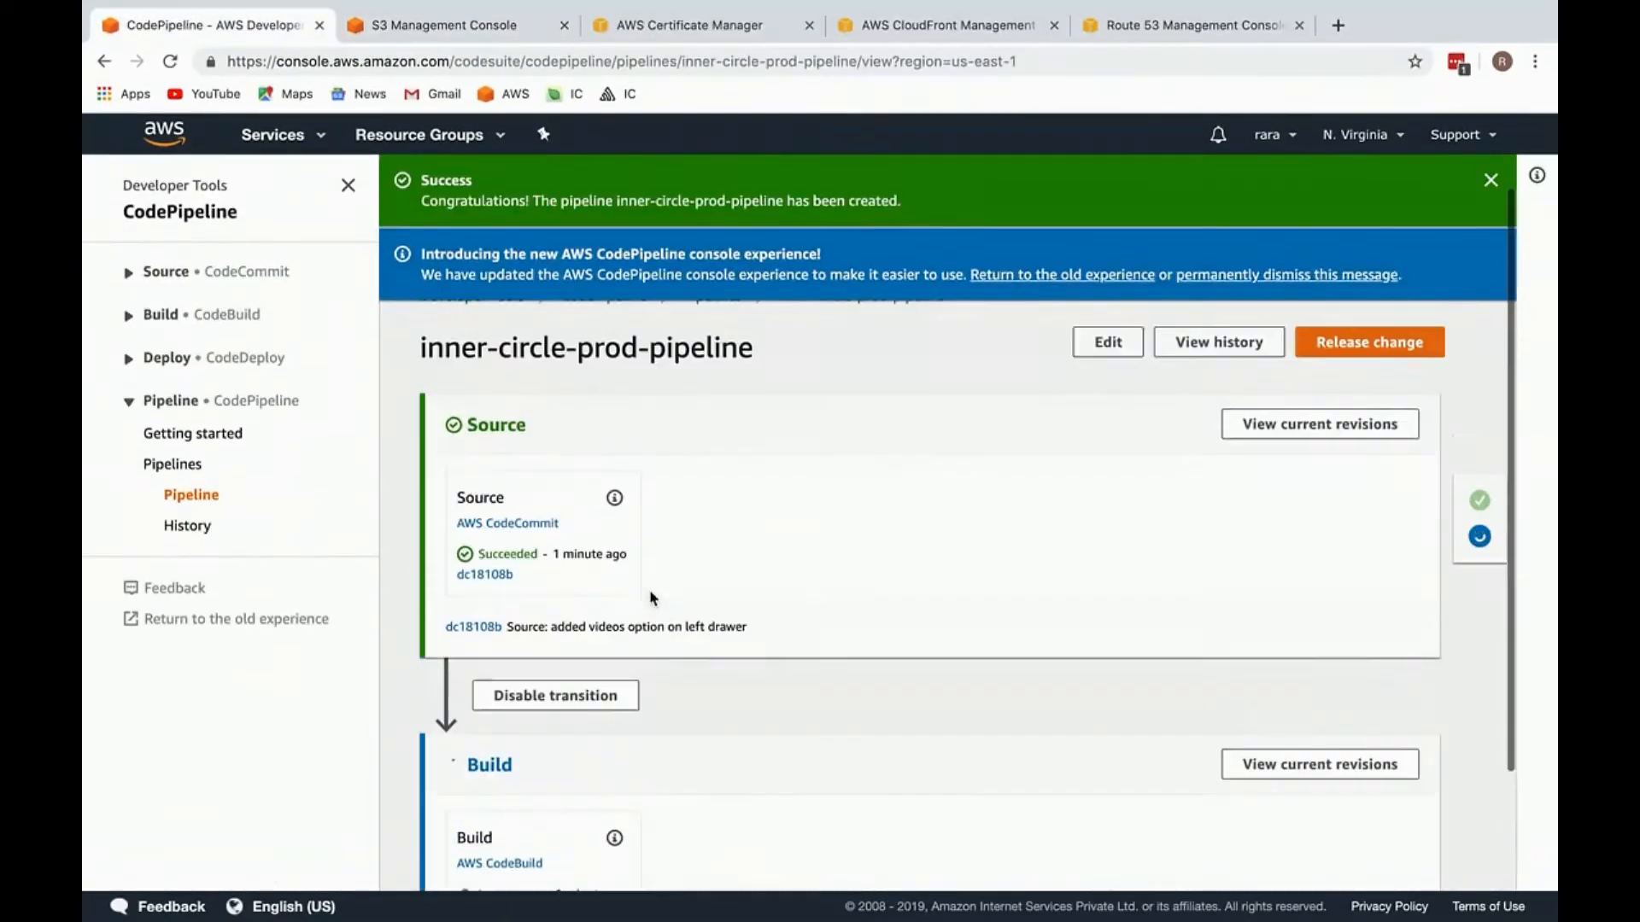
scroll(653, 599, "up", 1)
key("ctrl+Right")
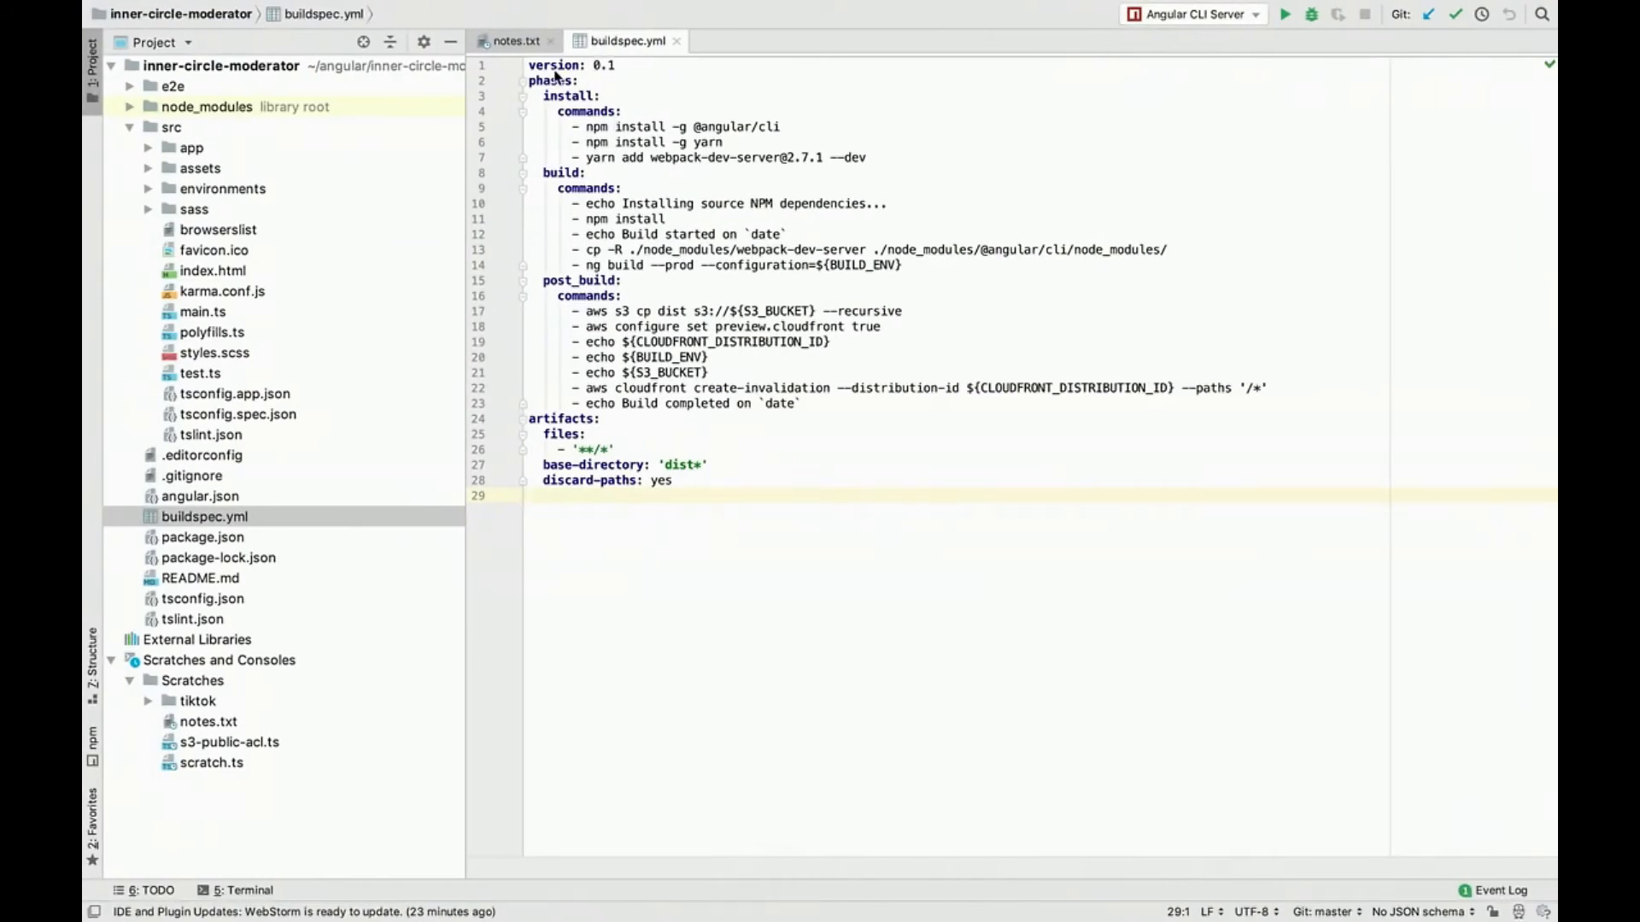
triple_click(551, 65)
triple_click(634, 130)
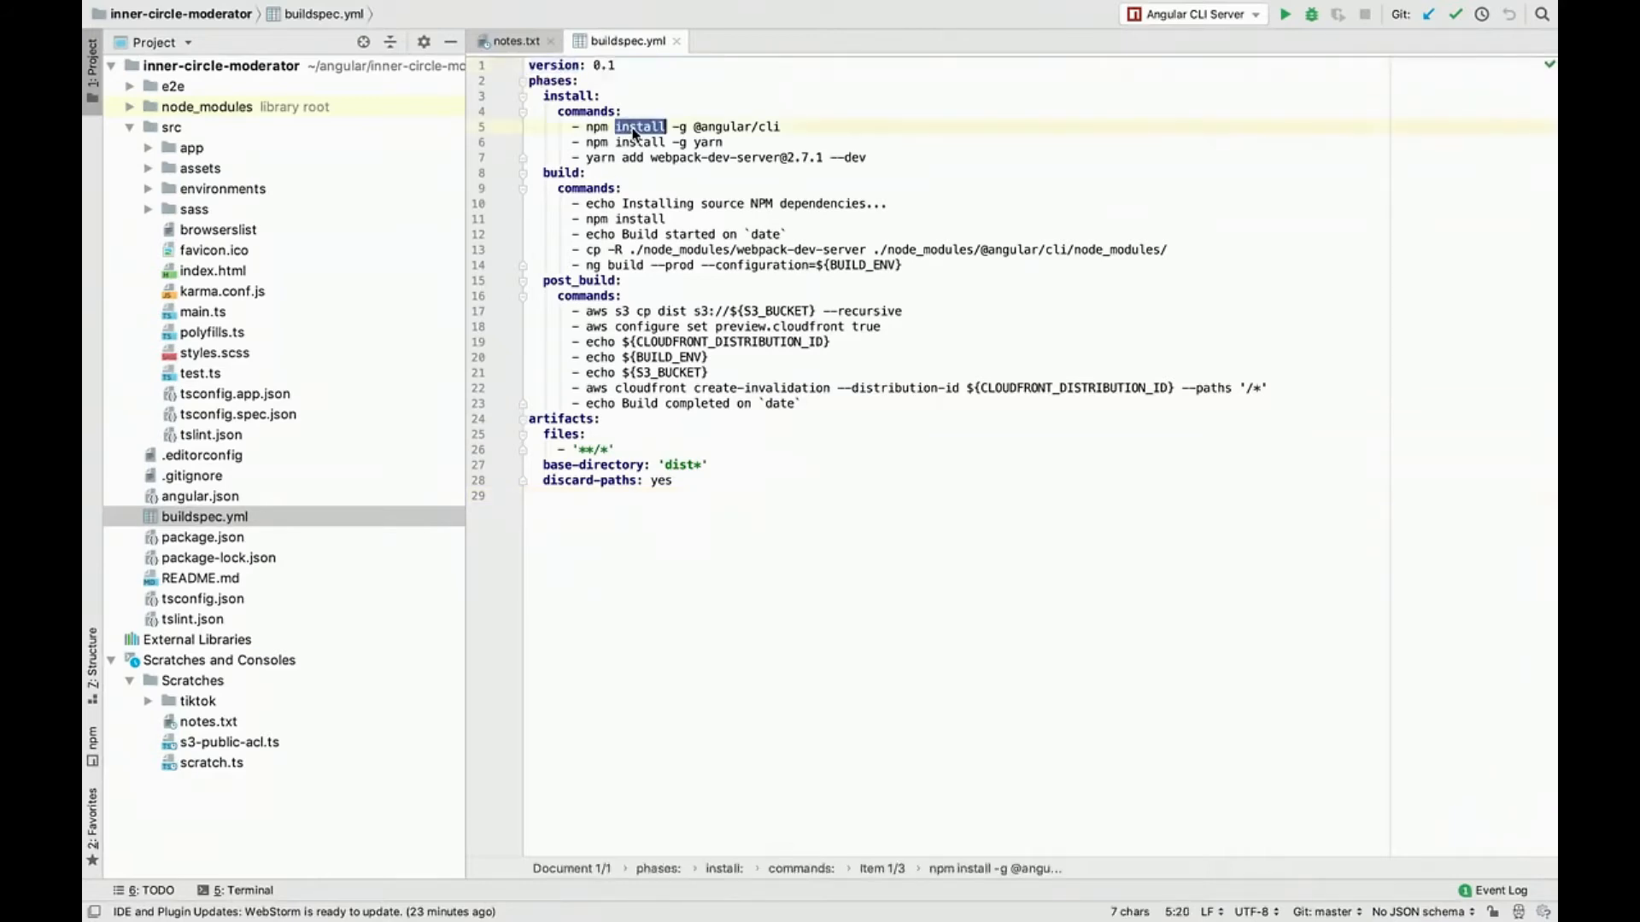
triple_click(619, 120)
left_click_drag(619, 119, 704, 167)
key("Left")
left_click_drag(885, 161, 856, 142)
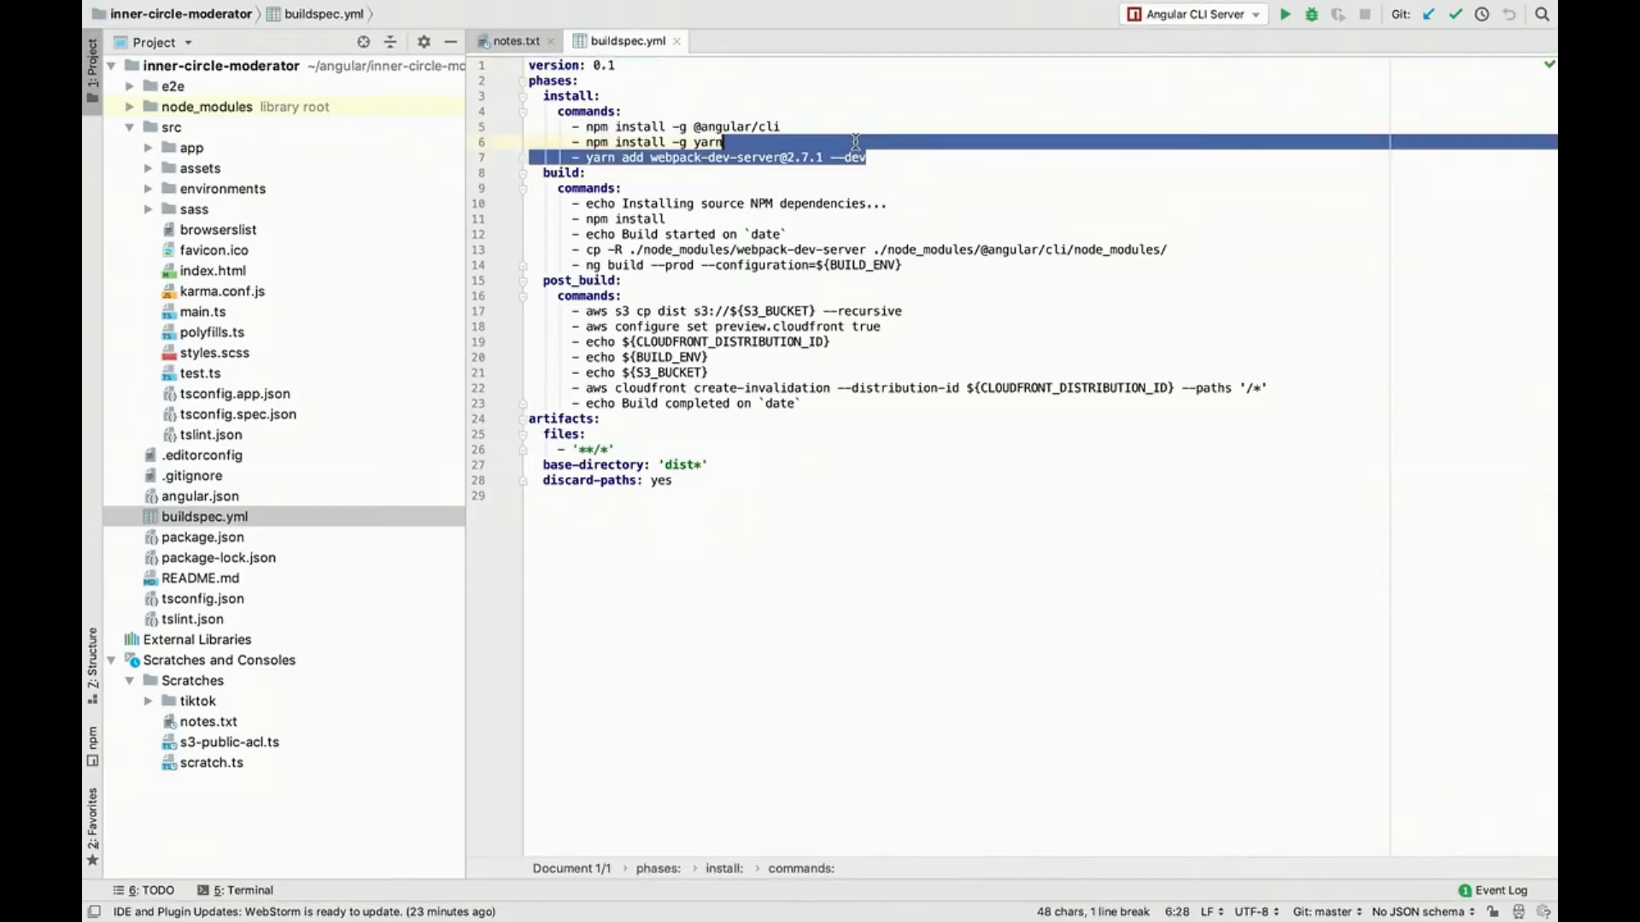
left_click_drag(885, 157, 853, 114)
left_click(864, 137)
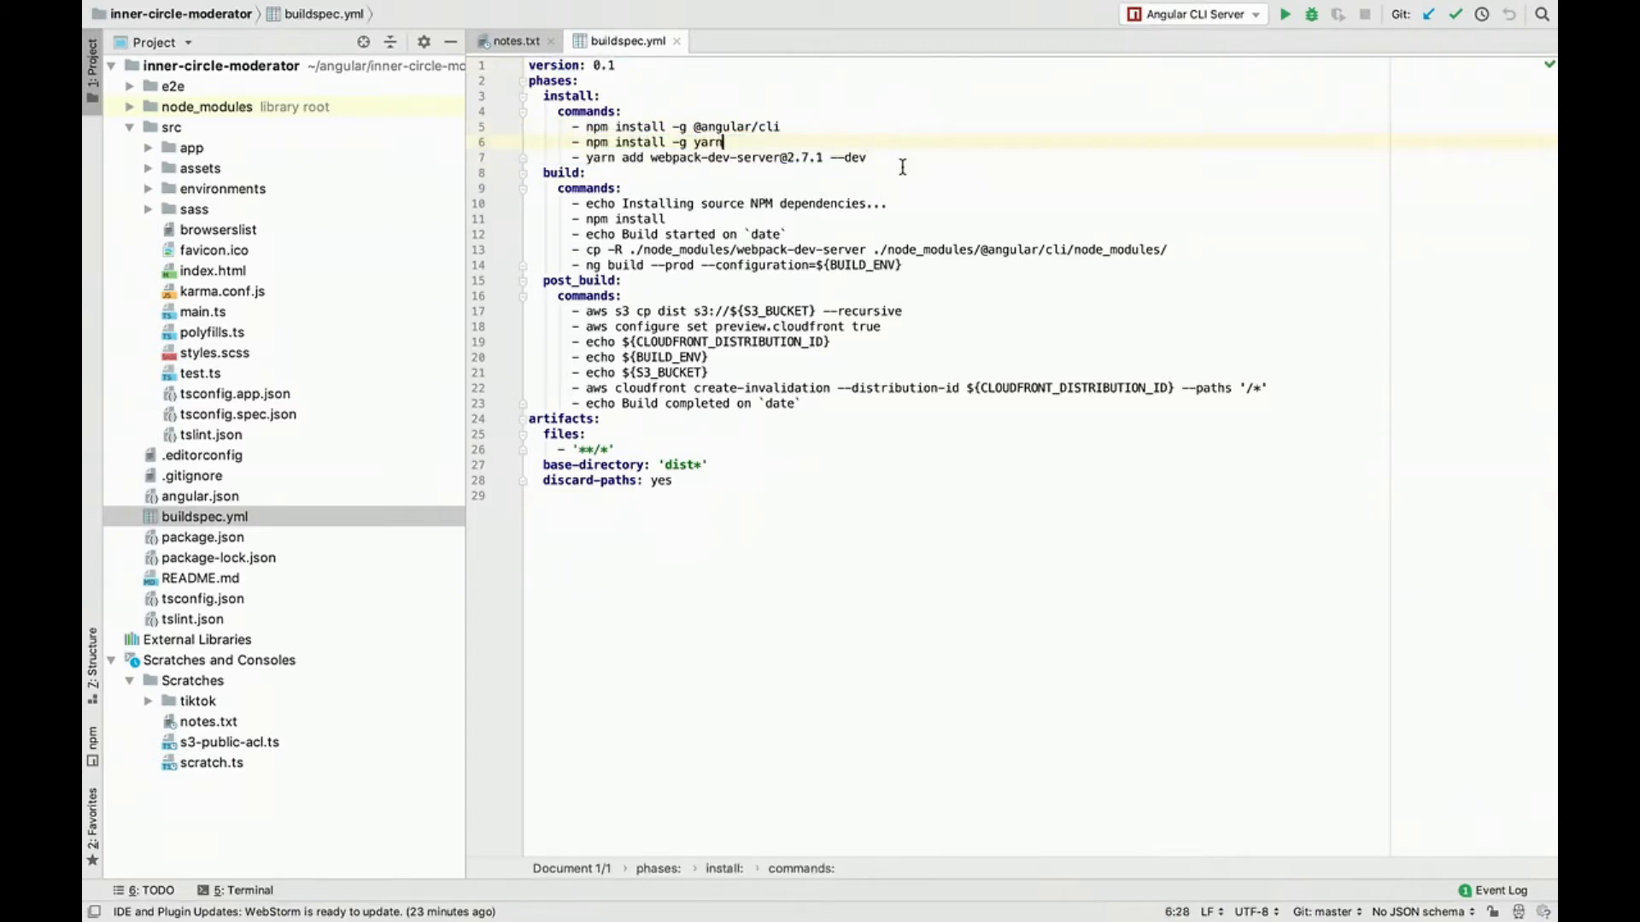
Step: Examine the build and post_build commands in buildspec.yml
left_click_drag(590, 205, 542, 282)
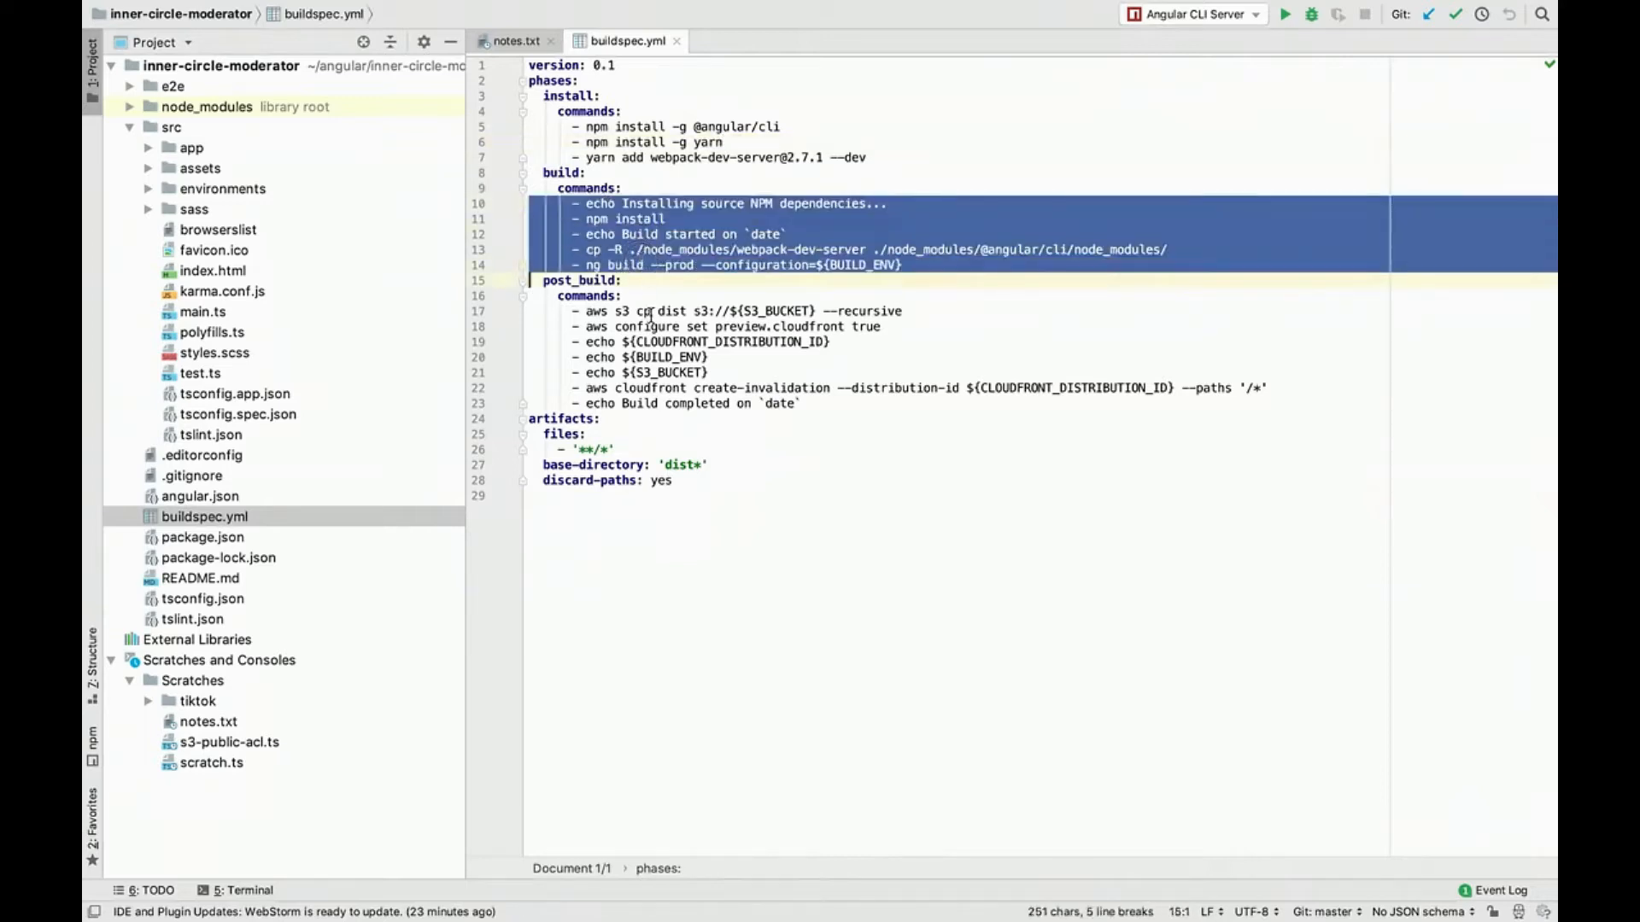
double_click(646, 311)
left_click_drag(645, 311, 679, 402)
double_click(700, 403)
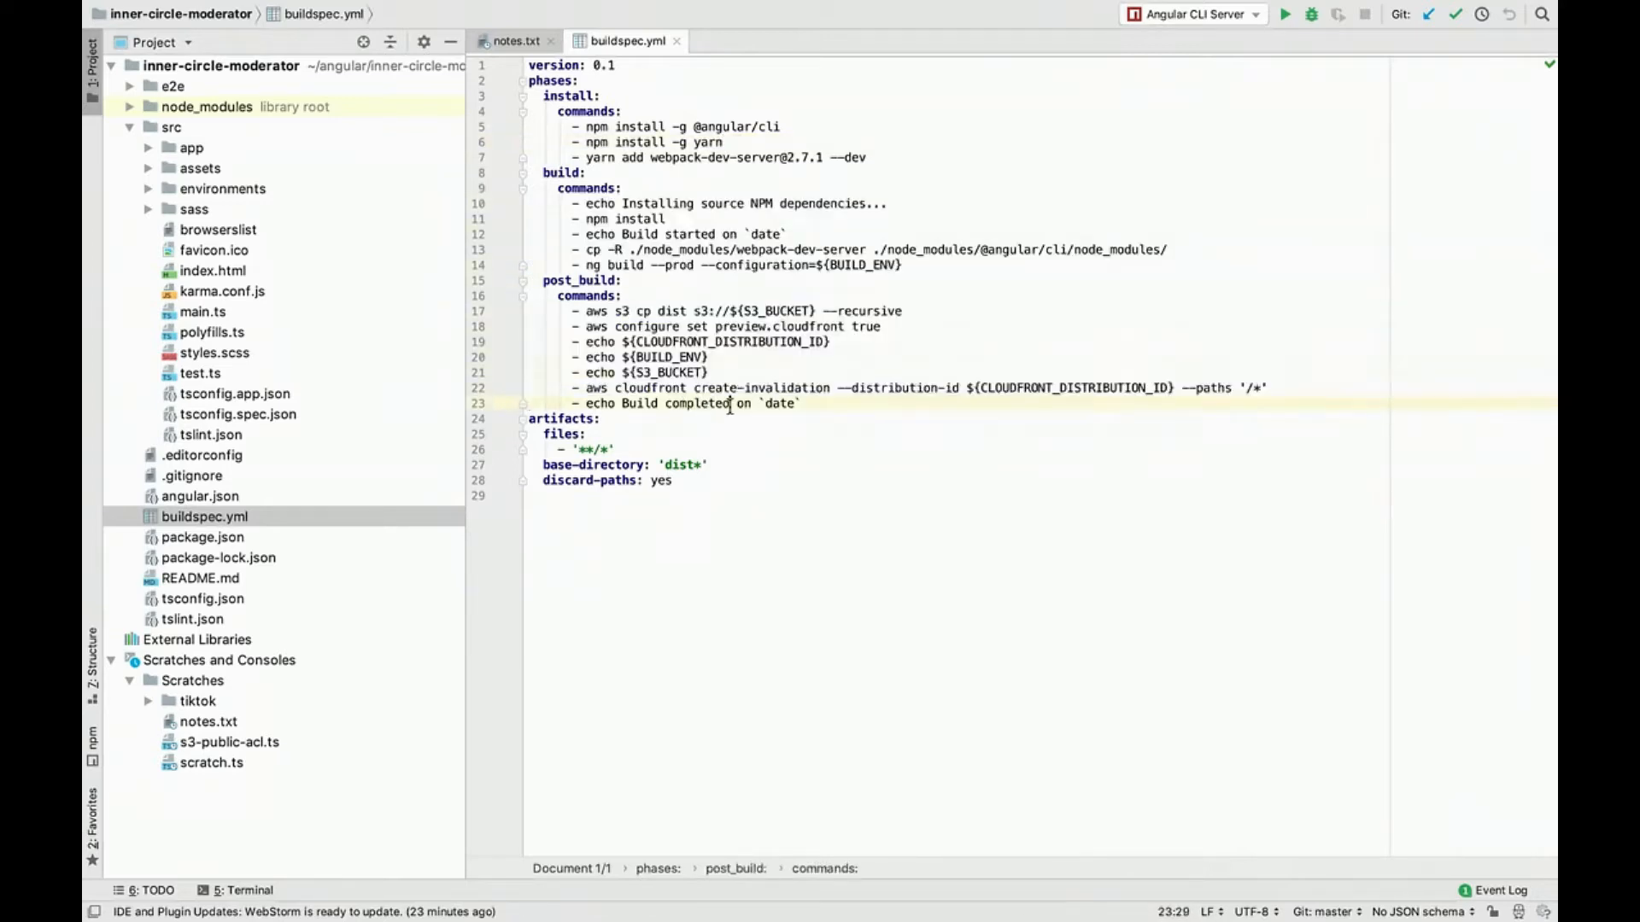
triple_click(731, 403)
left_click_drag(730, 404, 681, 314)
triple_click(710, 311)
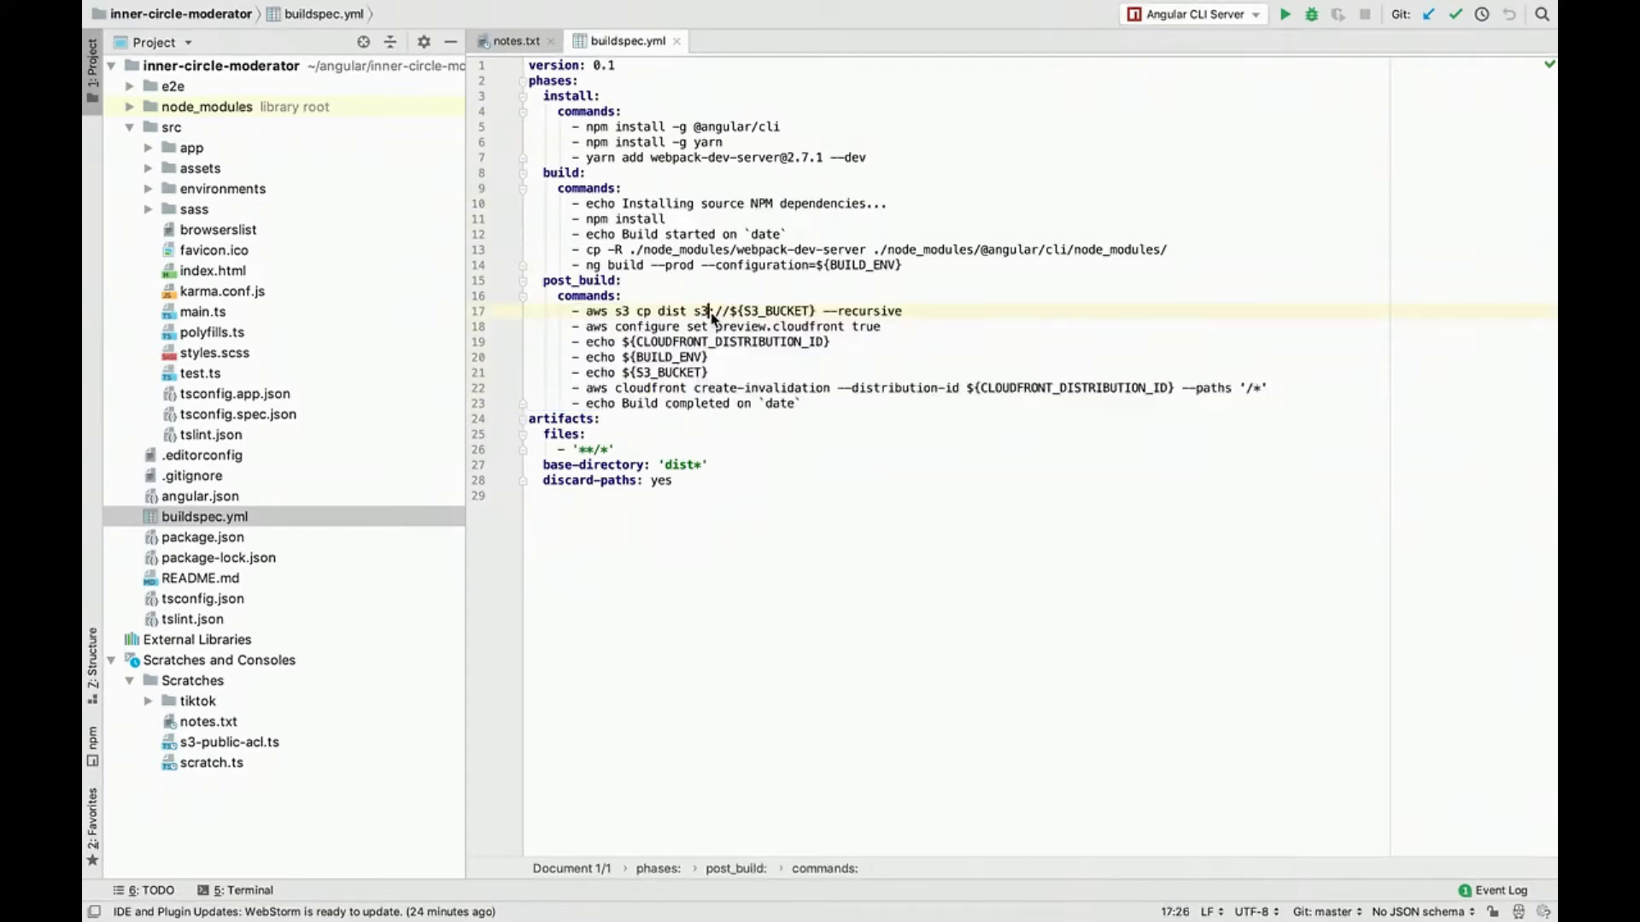
triple_click(747, 404)
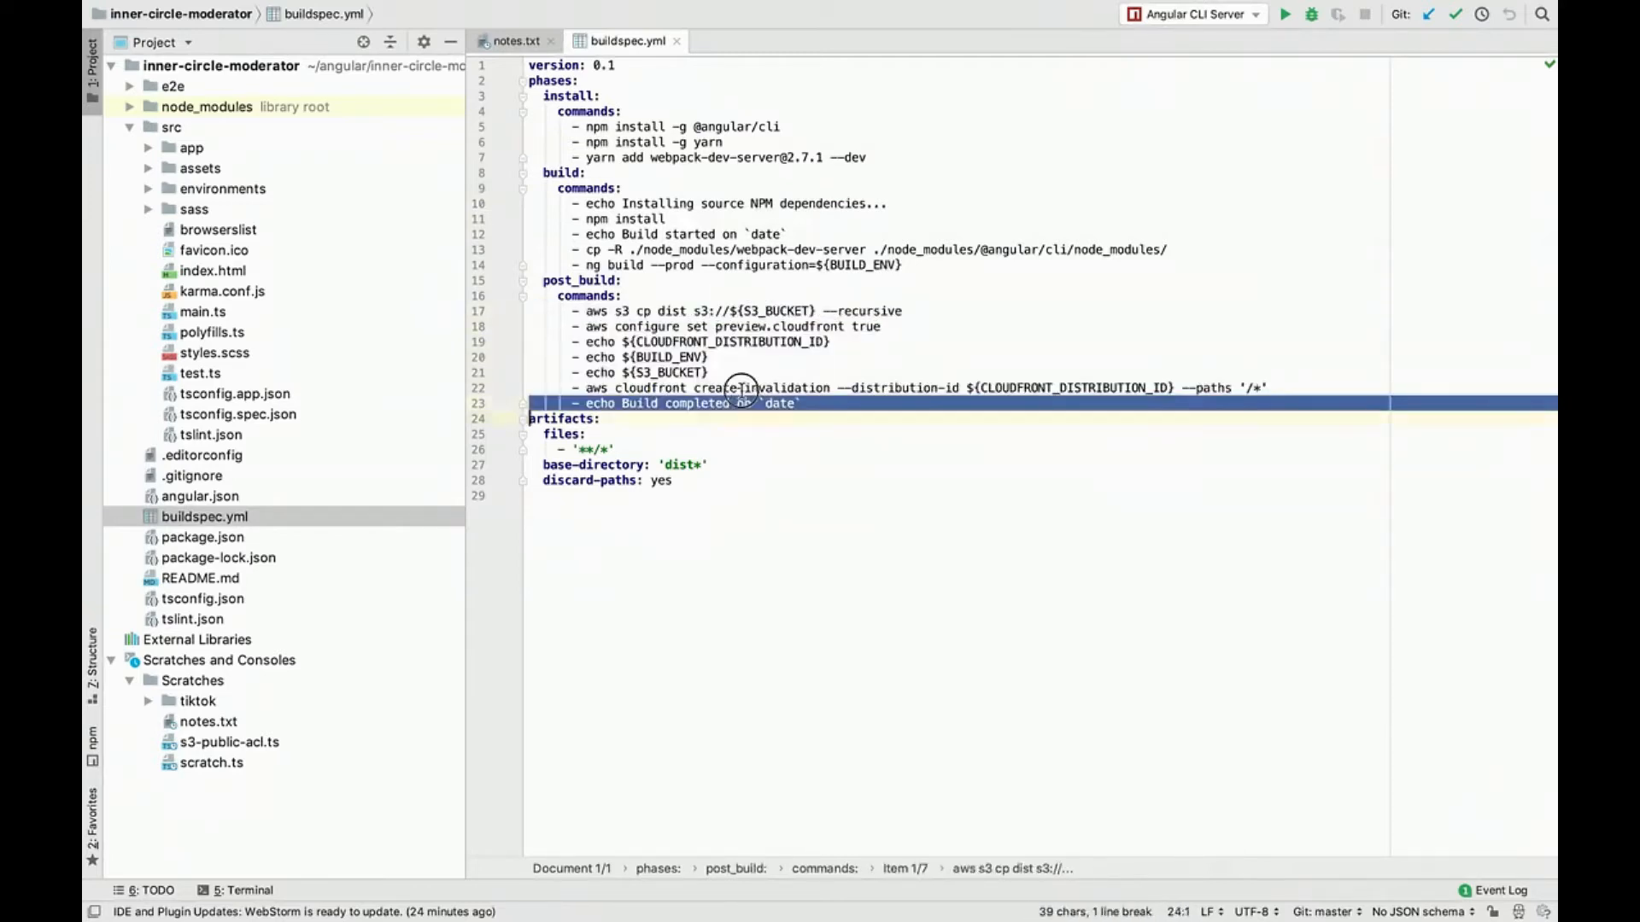
left_click_drag(747, 404, 736, 330)
left_click(735, 330)
Step: Switch back to Chrome, open github.com/devslane in a new tab and place it right after the CodePipeline tab
key("ctrl+Left")
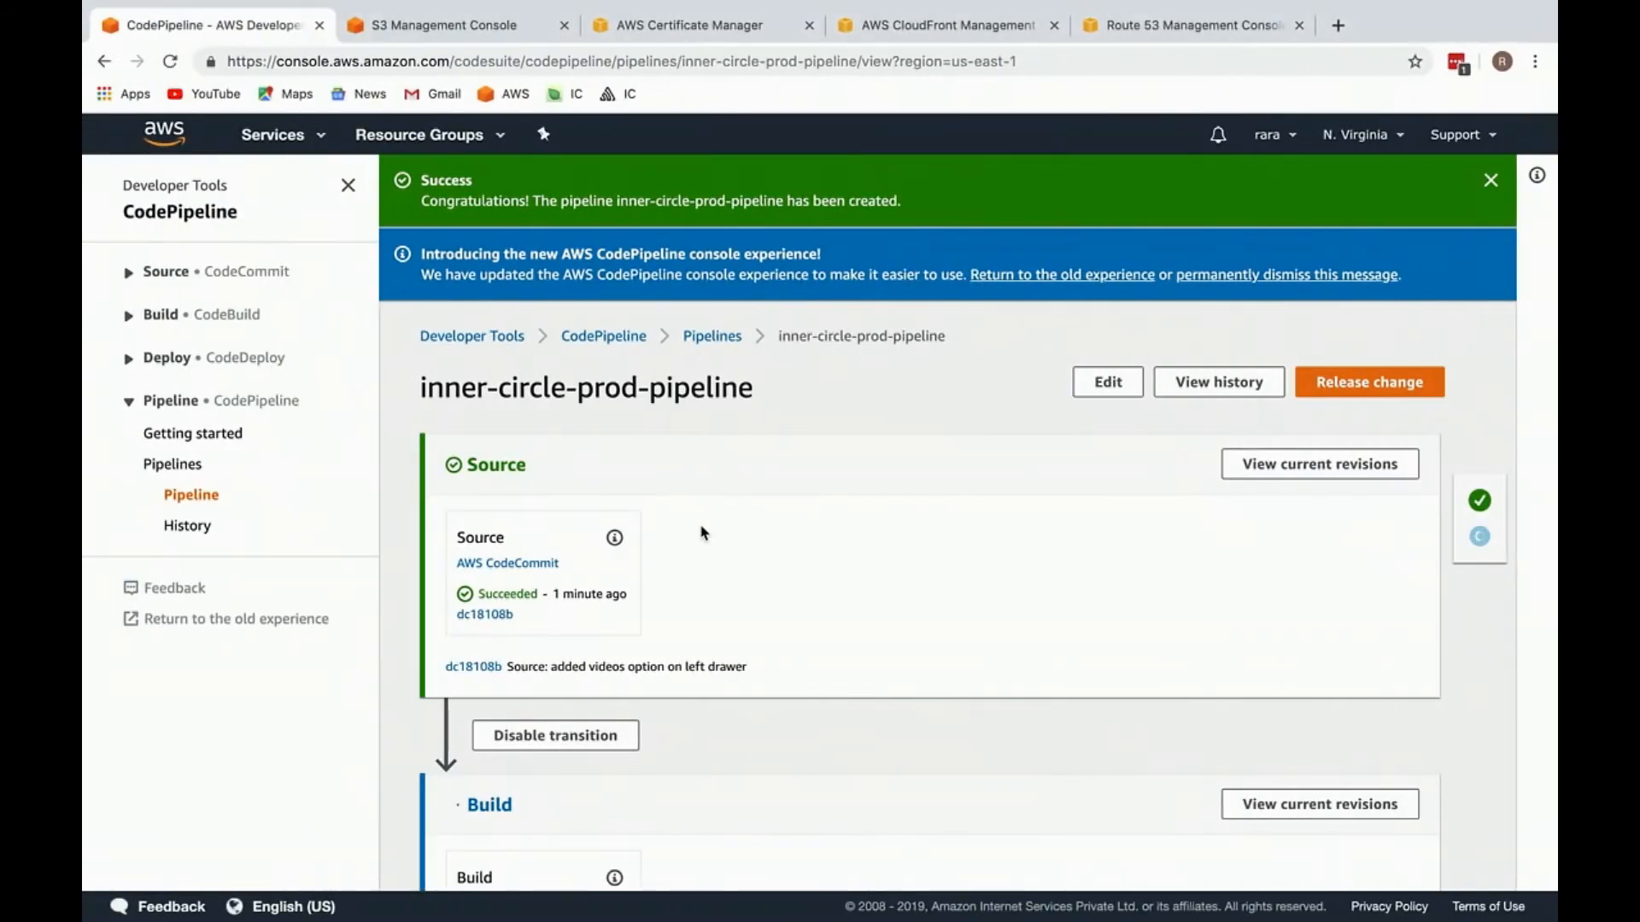
scroll(703, 530, "down", 3)
key("ctrl+t")
type("git")
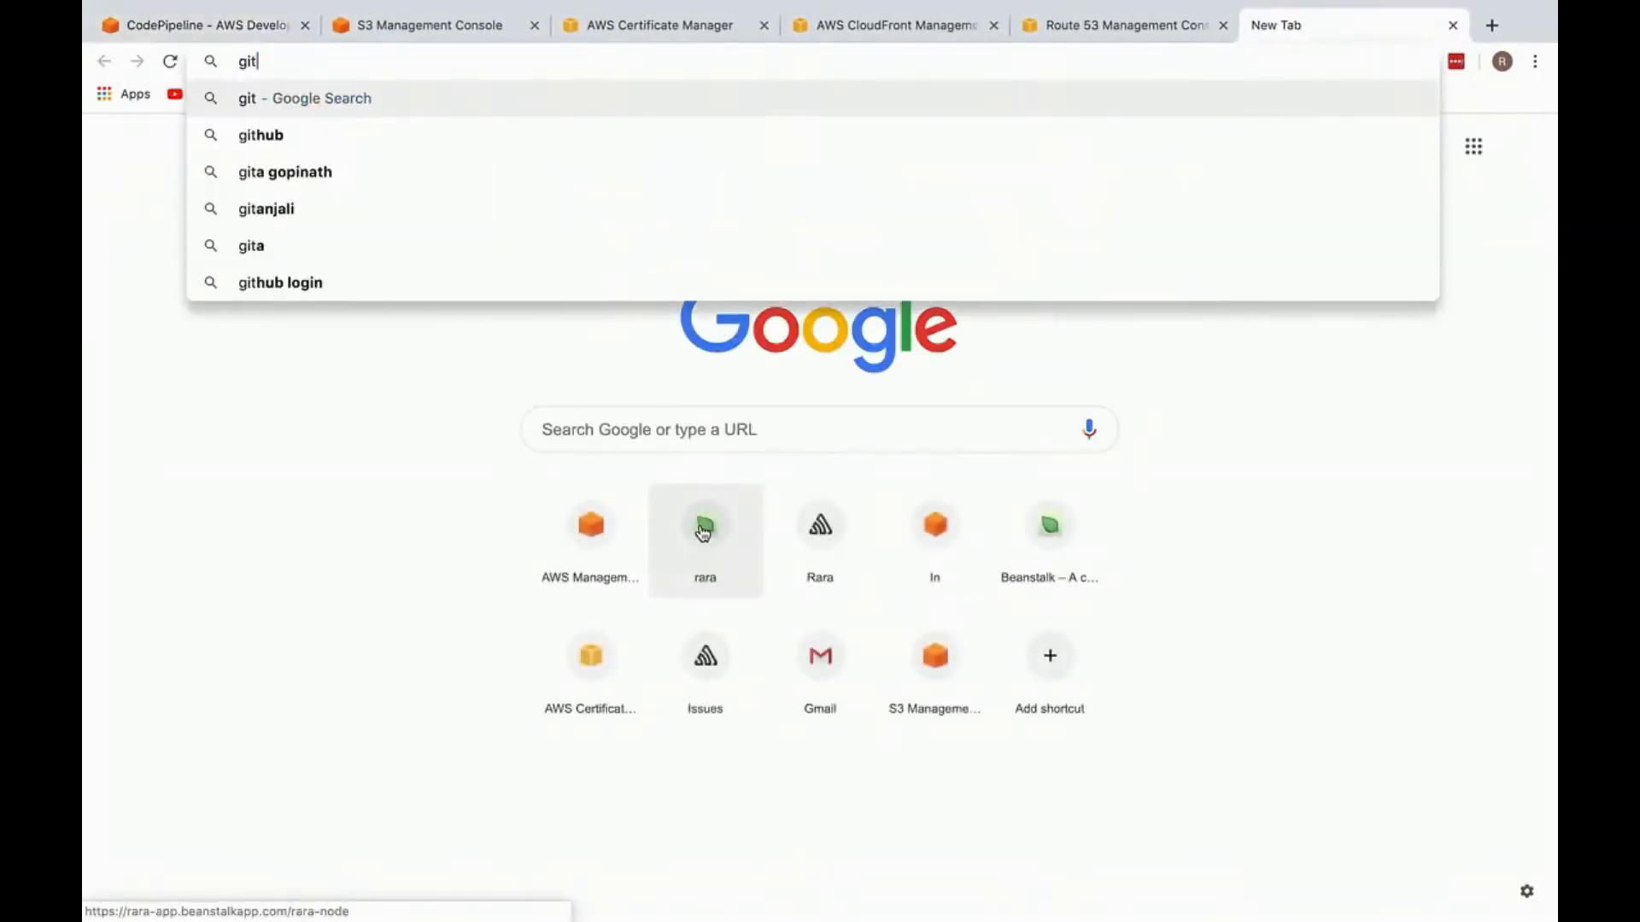
type("hub.com/devslane")
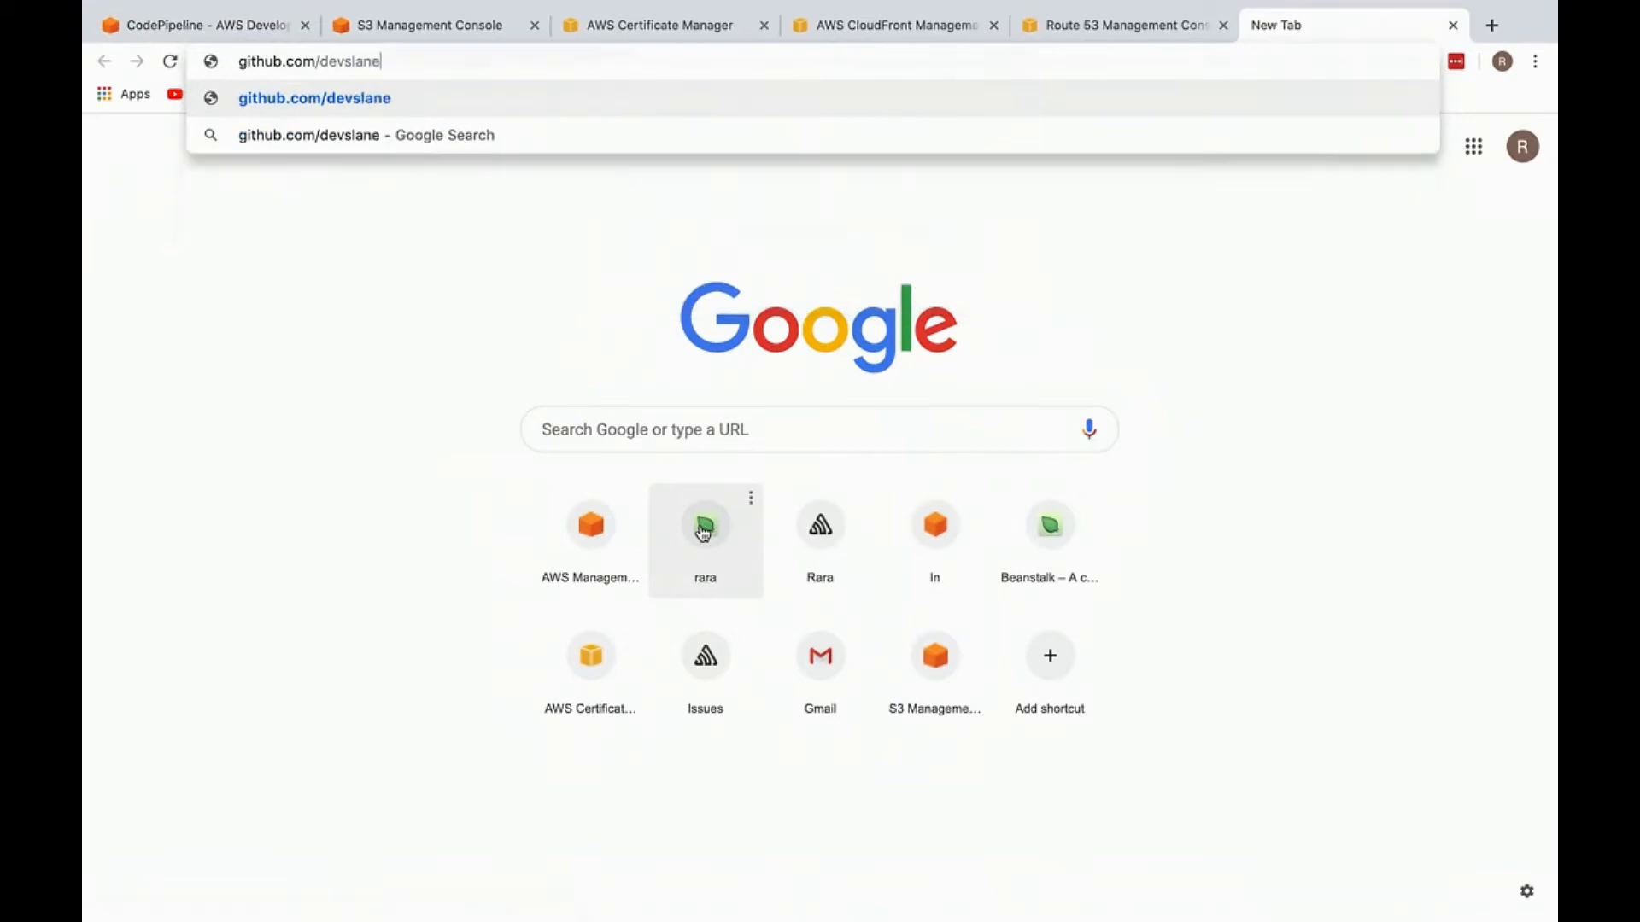
key("Return")
left_click_drag(1311, 24, 444, 21)
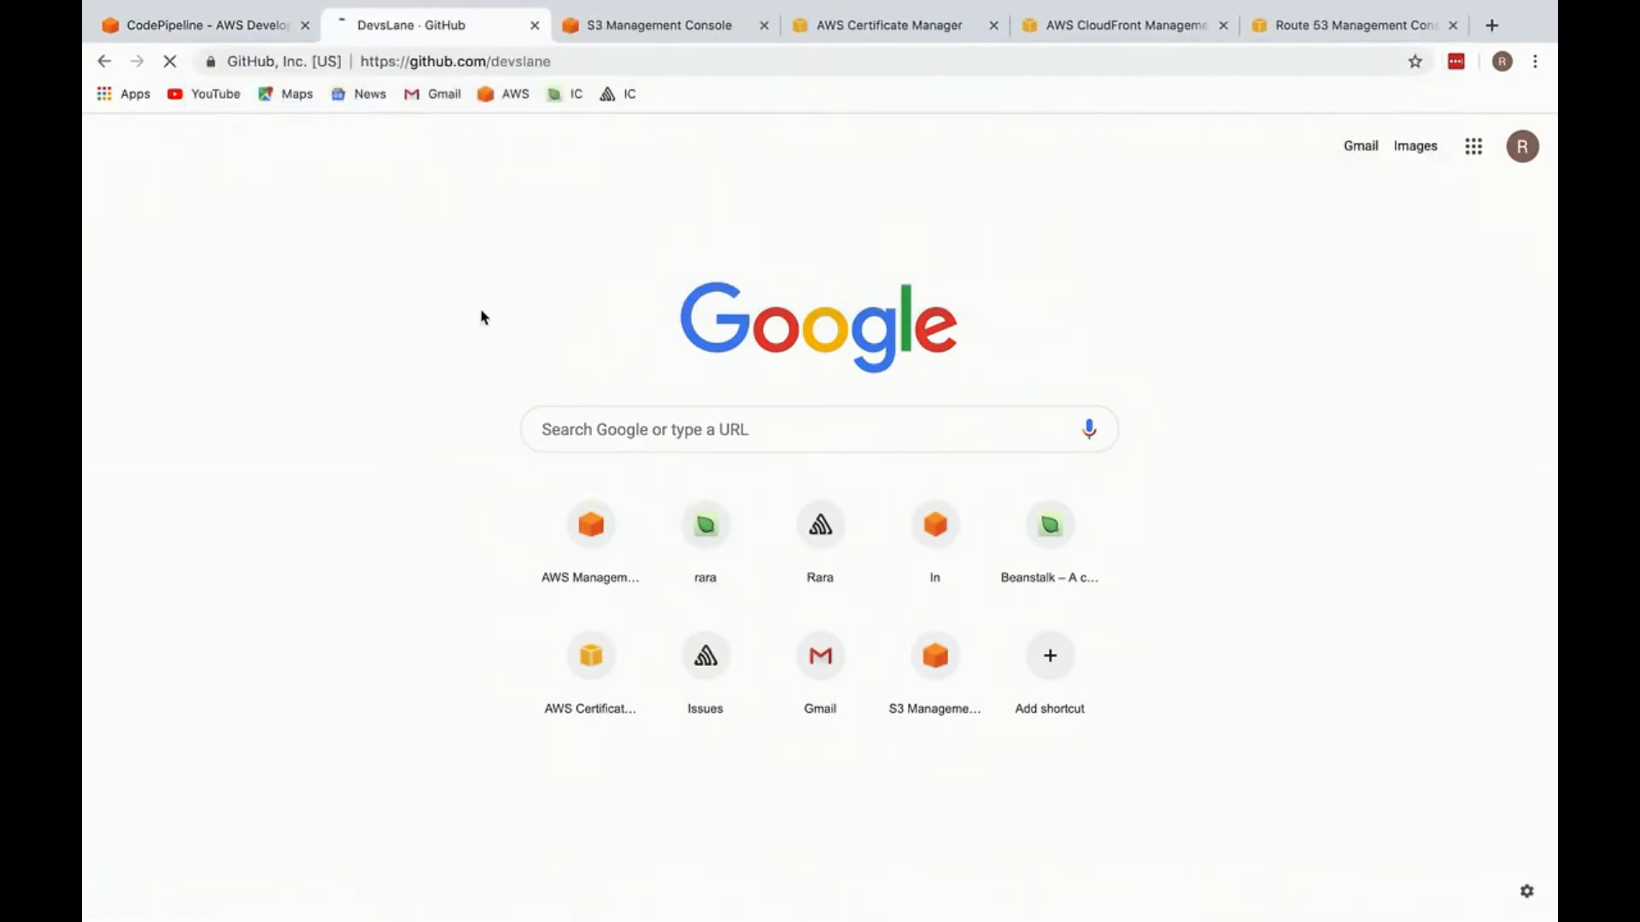
Step: Open buildspec.yml in the devslane setup-helper repository
scroll(479, 402, "down", 3)
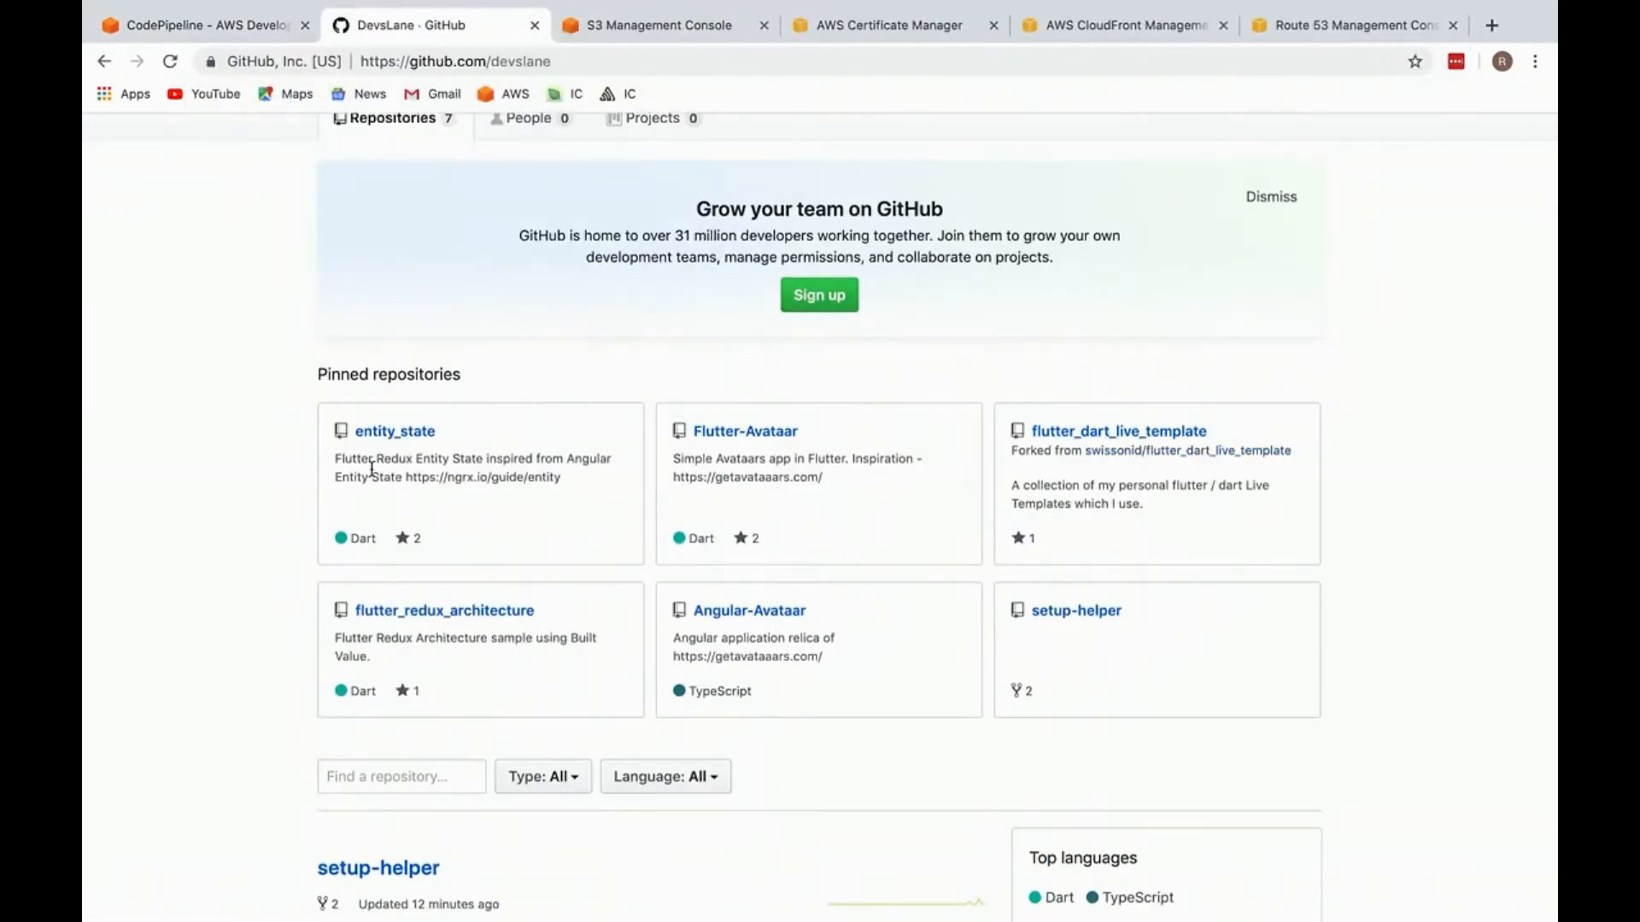
left_click(1035, 608)
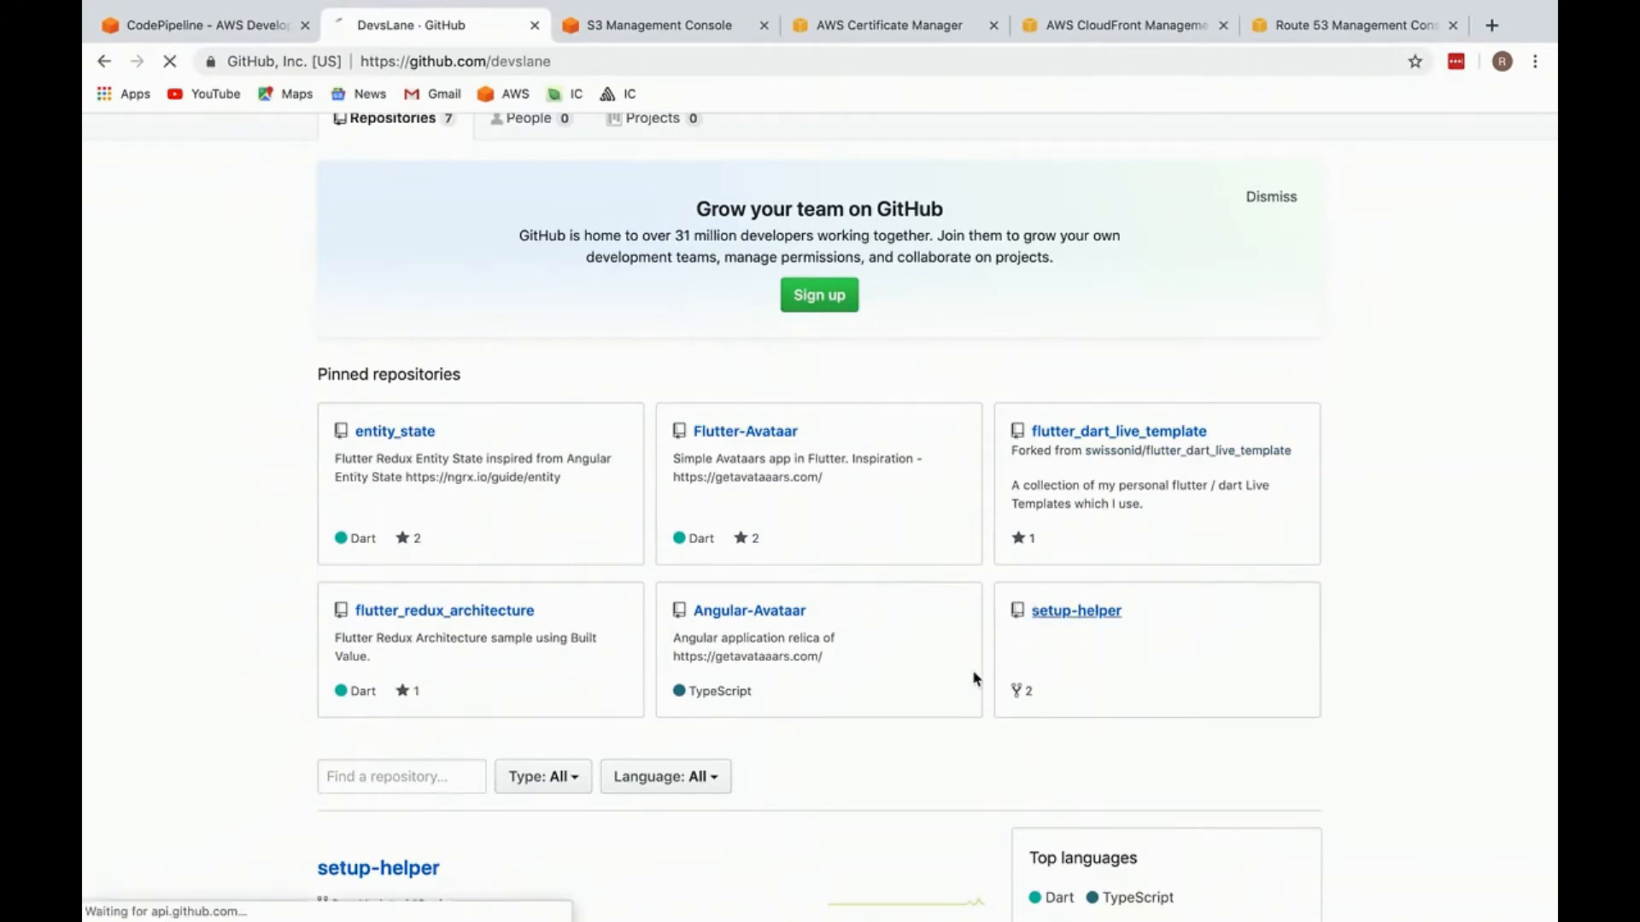
scroll(445, 848, "down", 3)
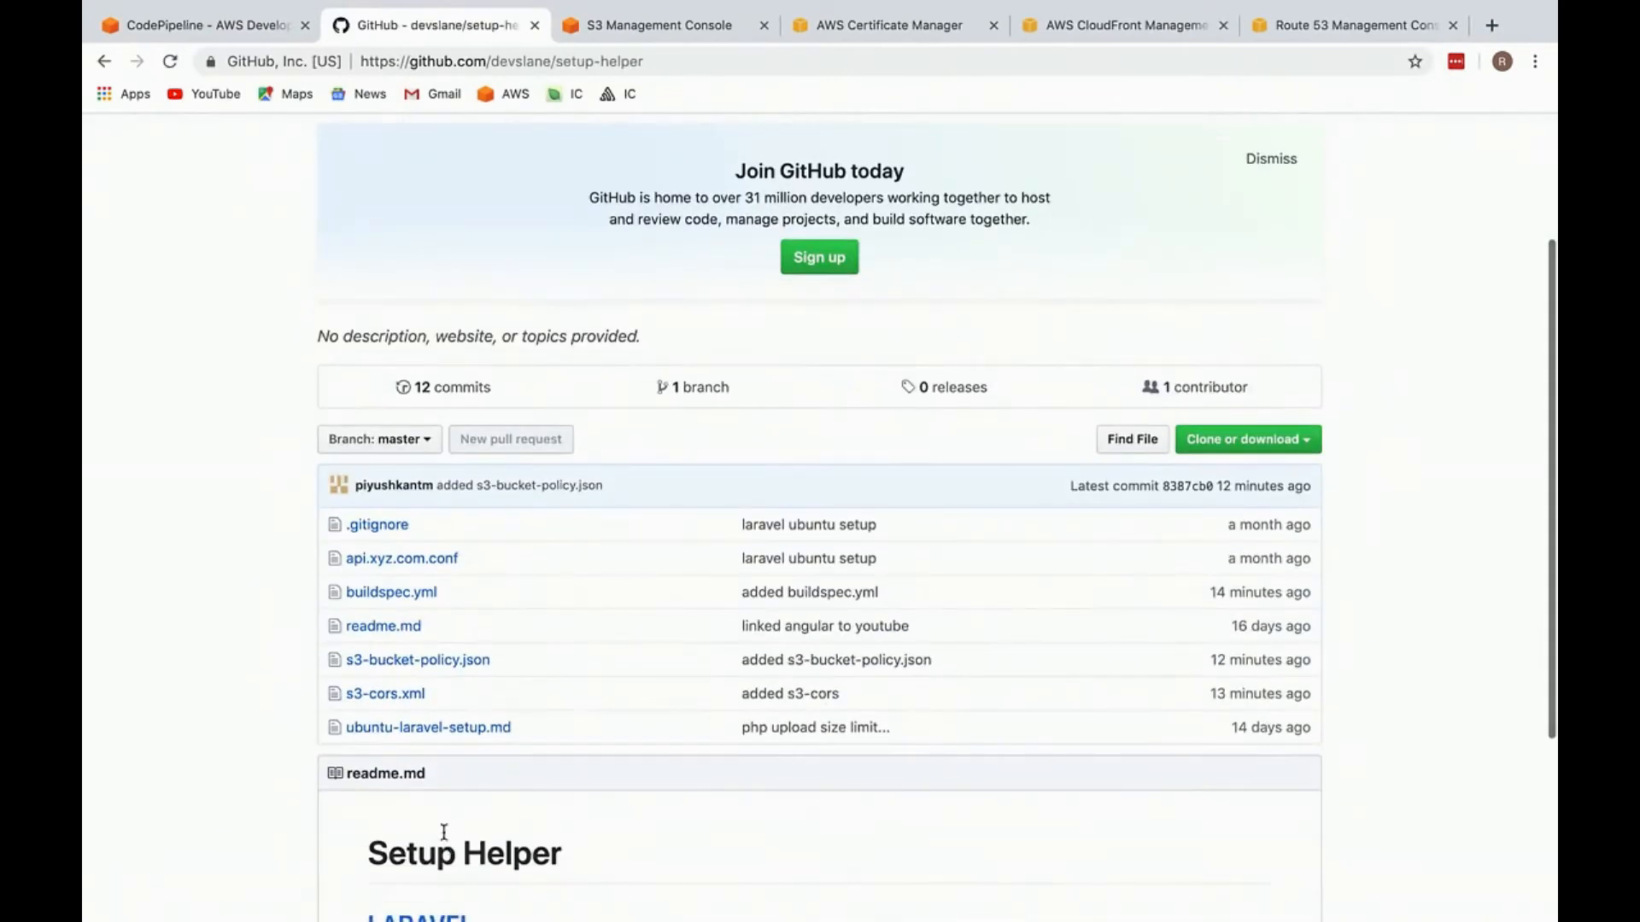
left_click(420, 594)
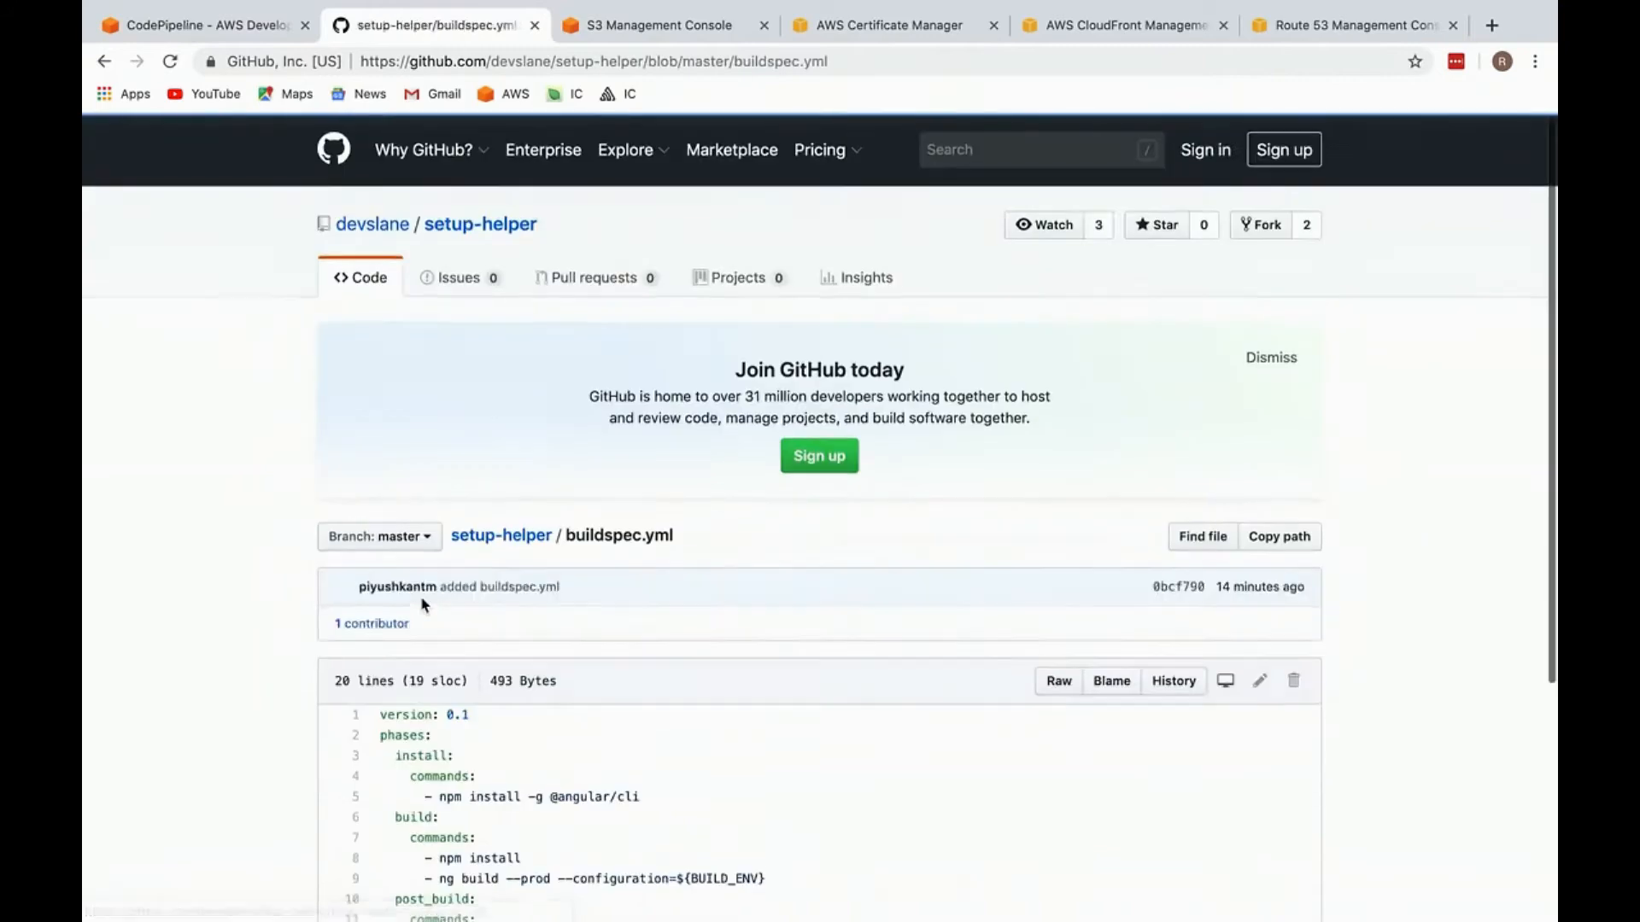
Step: Copy the sample buildspec.yml code from GitHub and replace the entire contents of the project's buildspec.yml in WebStorm with it
scroll(421, 596, "down", 4)
left_click_drag(537, 754, 397, 354)
key("super+c")
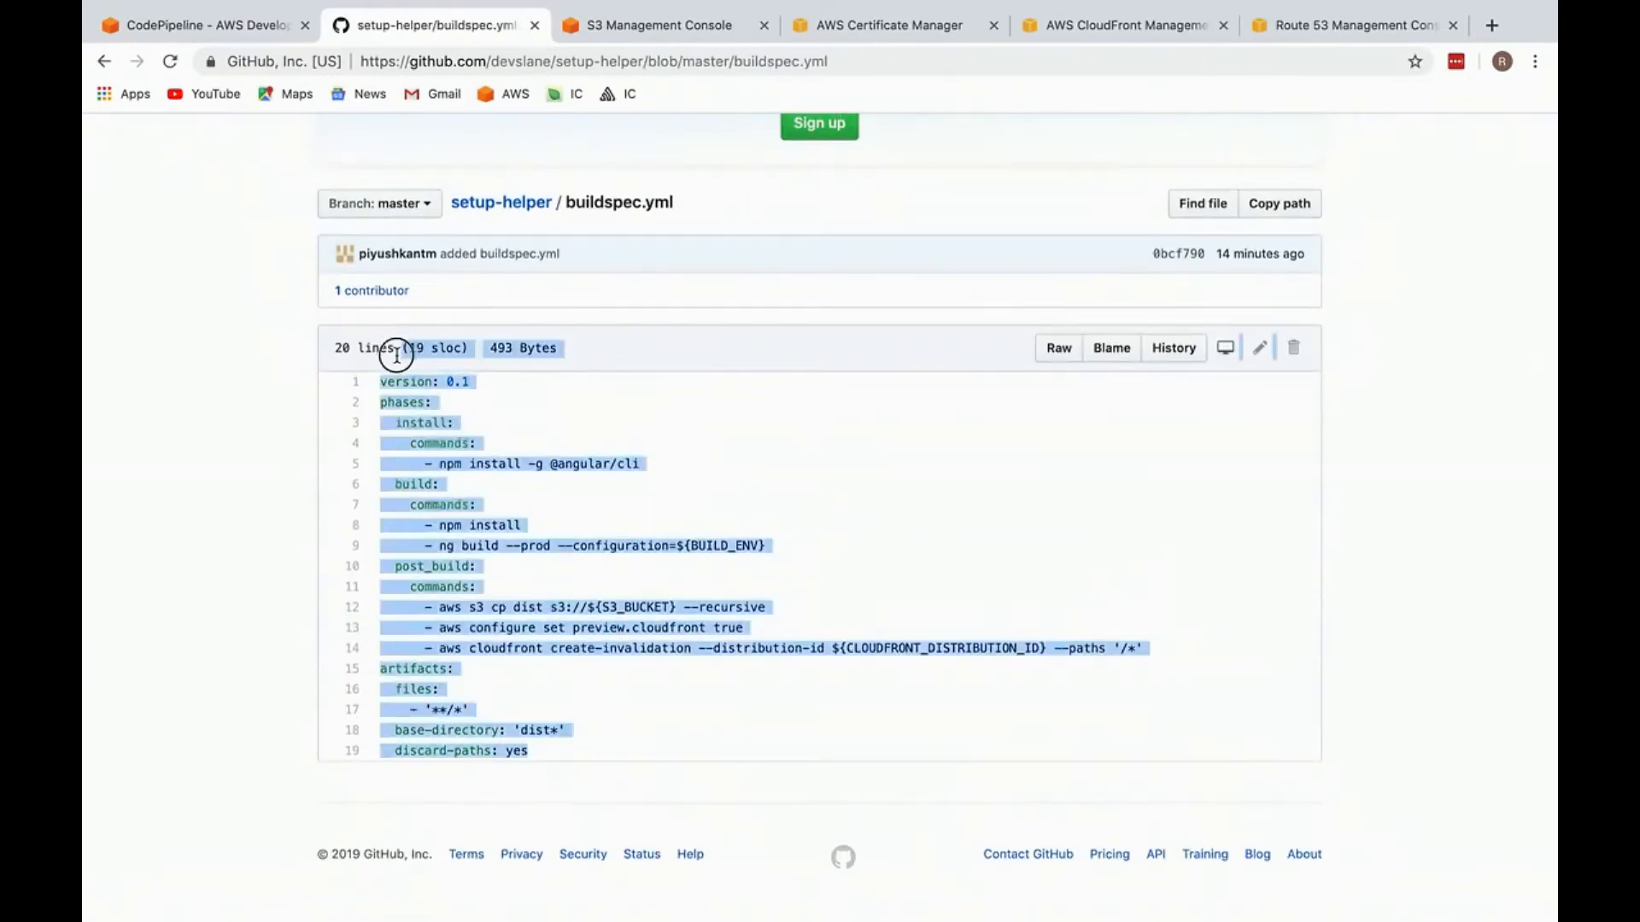
key("super+Tab")
key("super+a")
key("super+v")
key("super+z")
left_click(652, 186)
key("super+a")
key("super+v")
left_click(679, 205)
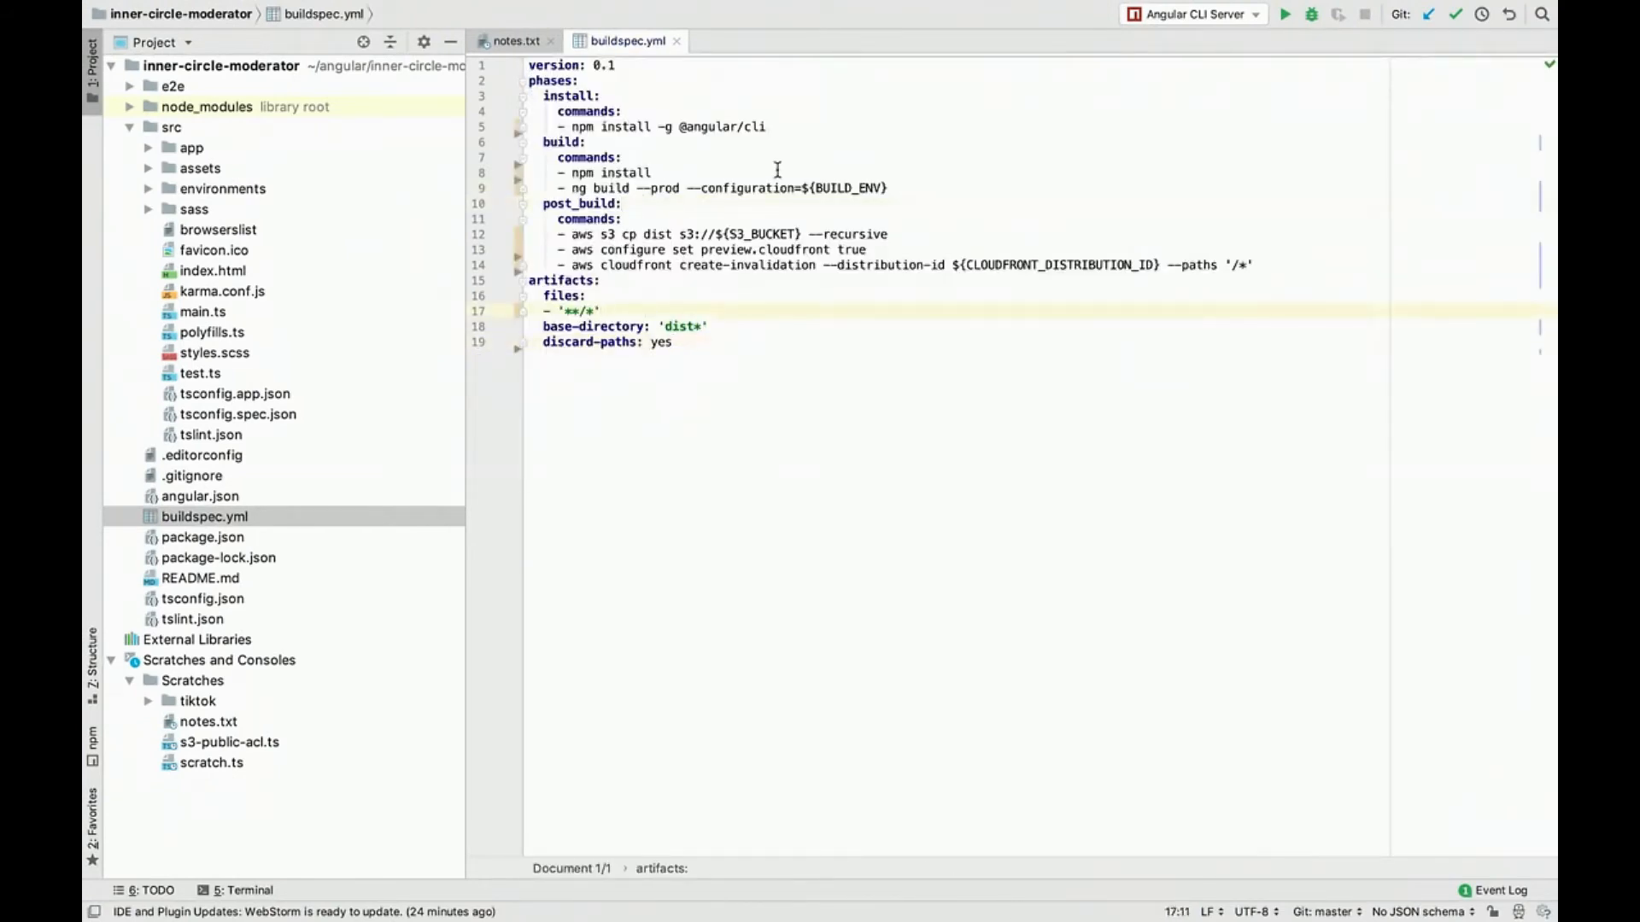
Step: Examine the BUILD_ENV, S3_BUCKET and CLOUDFRONT_DISTRIBUTION_ID variables used in buildspec.yml
left_click_drag(804, 188, 889, 188)
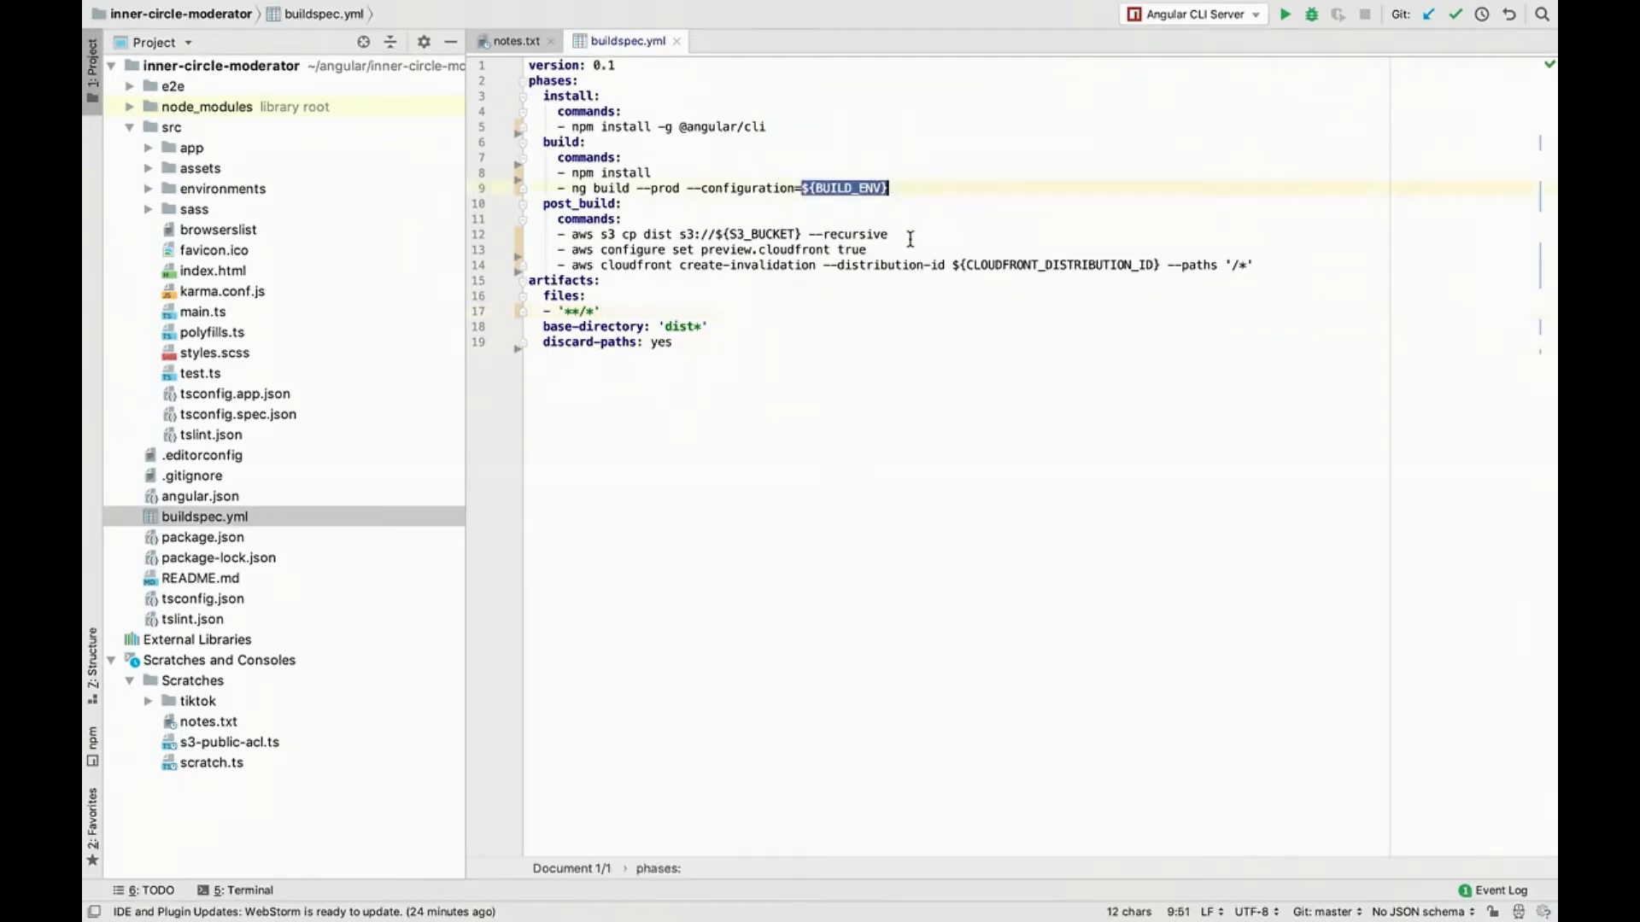
left_click_drag(801, 234, 688, 234)
left_click_drag(1163, 265, 922, 265)
left_click(947, 265)
double_click(1027, 265)
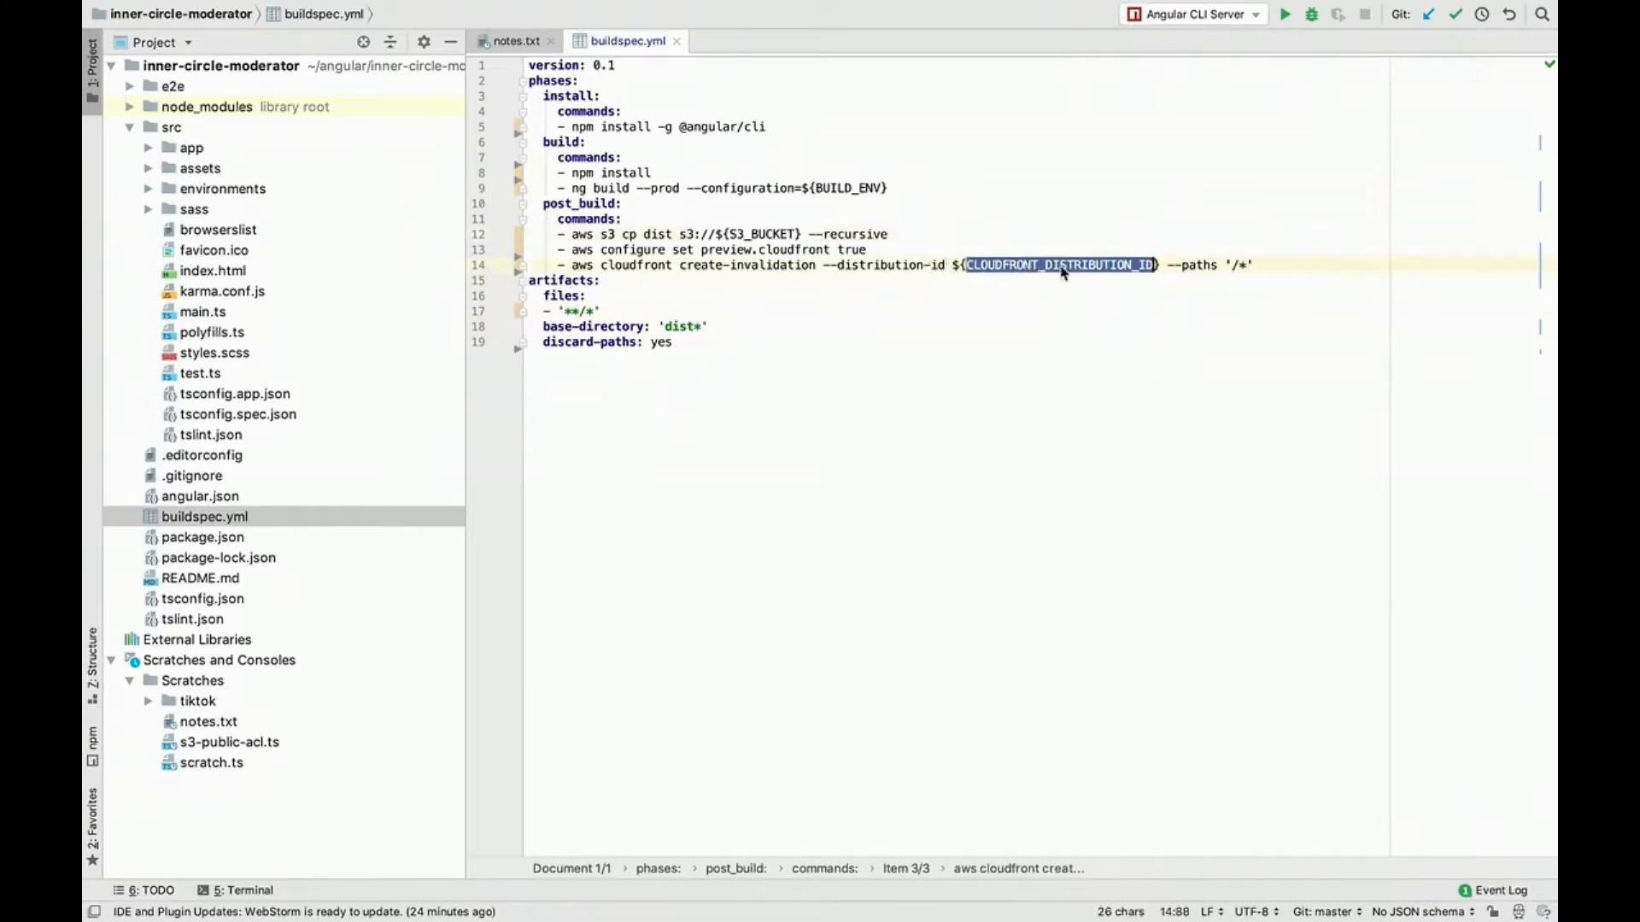
left_click(1269, 273)
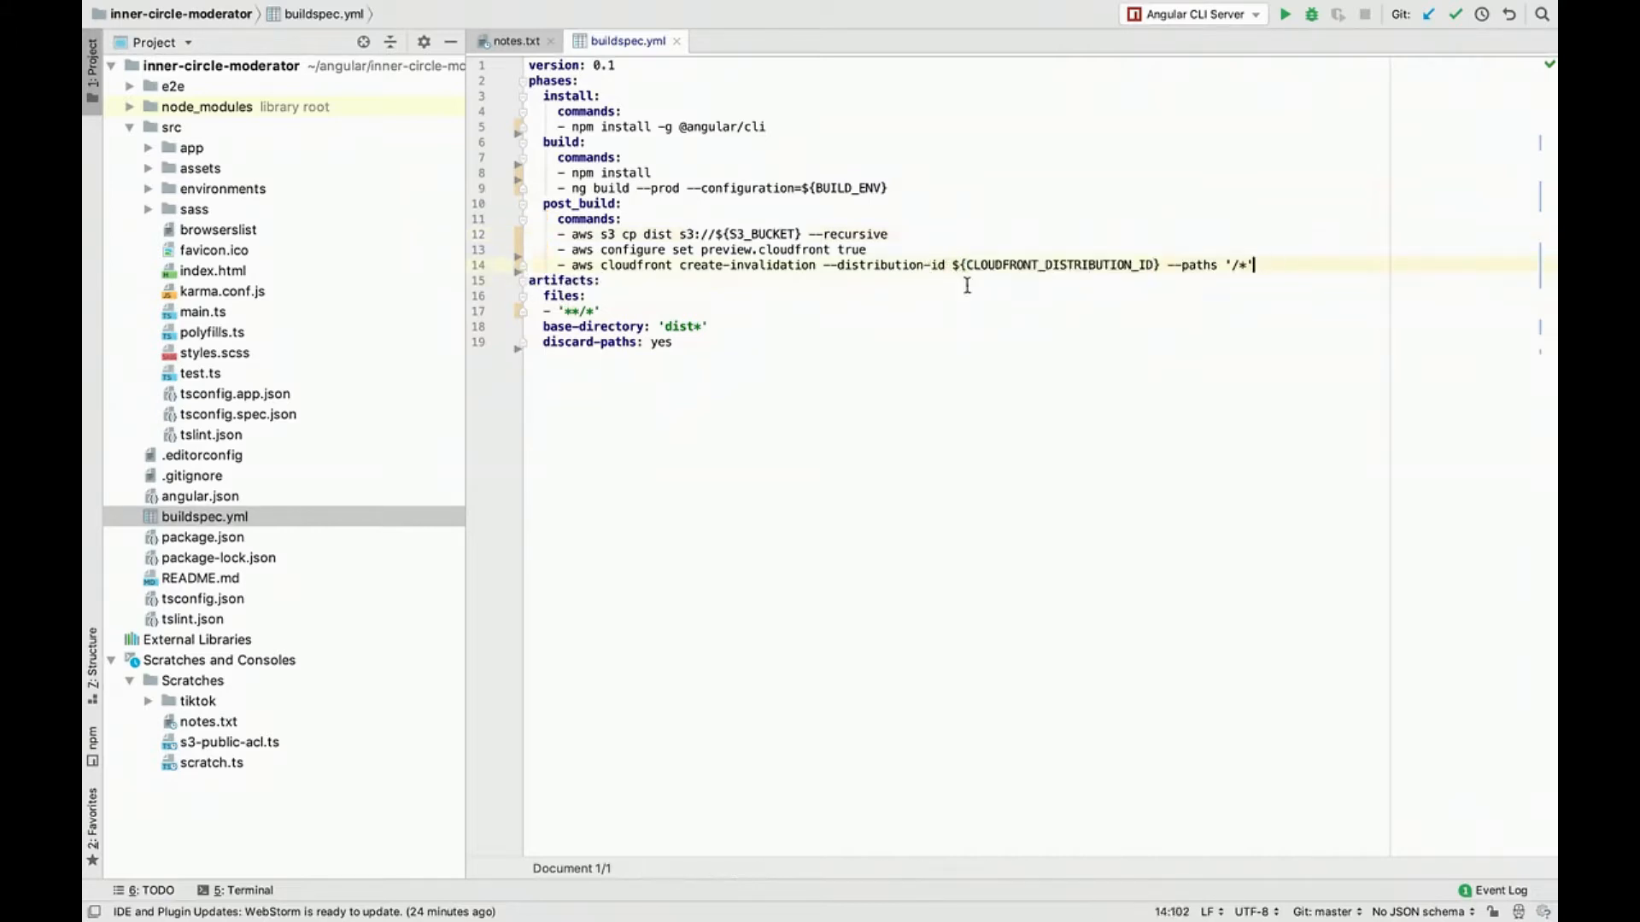
Step: Delete the aws cloudfront create-invalidation command from the post_build section of buildspec.yml
left_click_drag(556, 280, 557, 266)
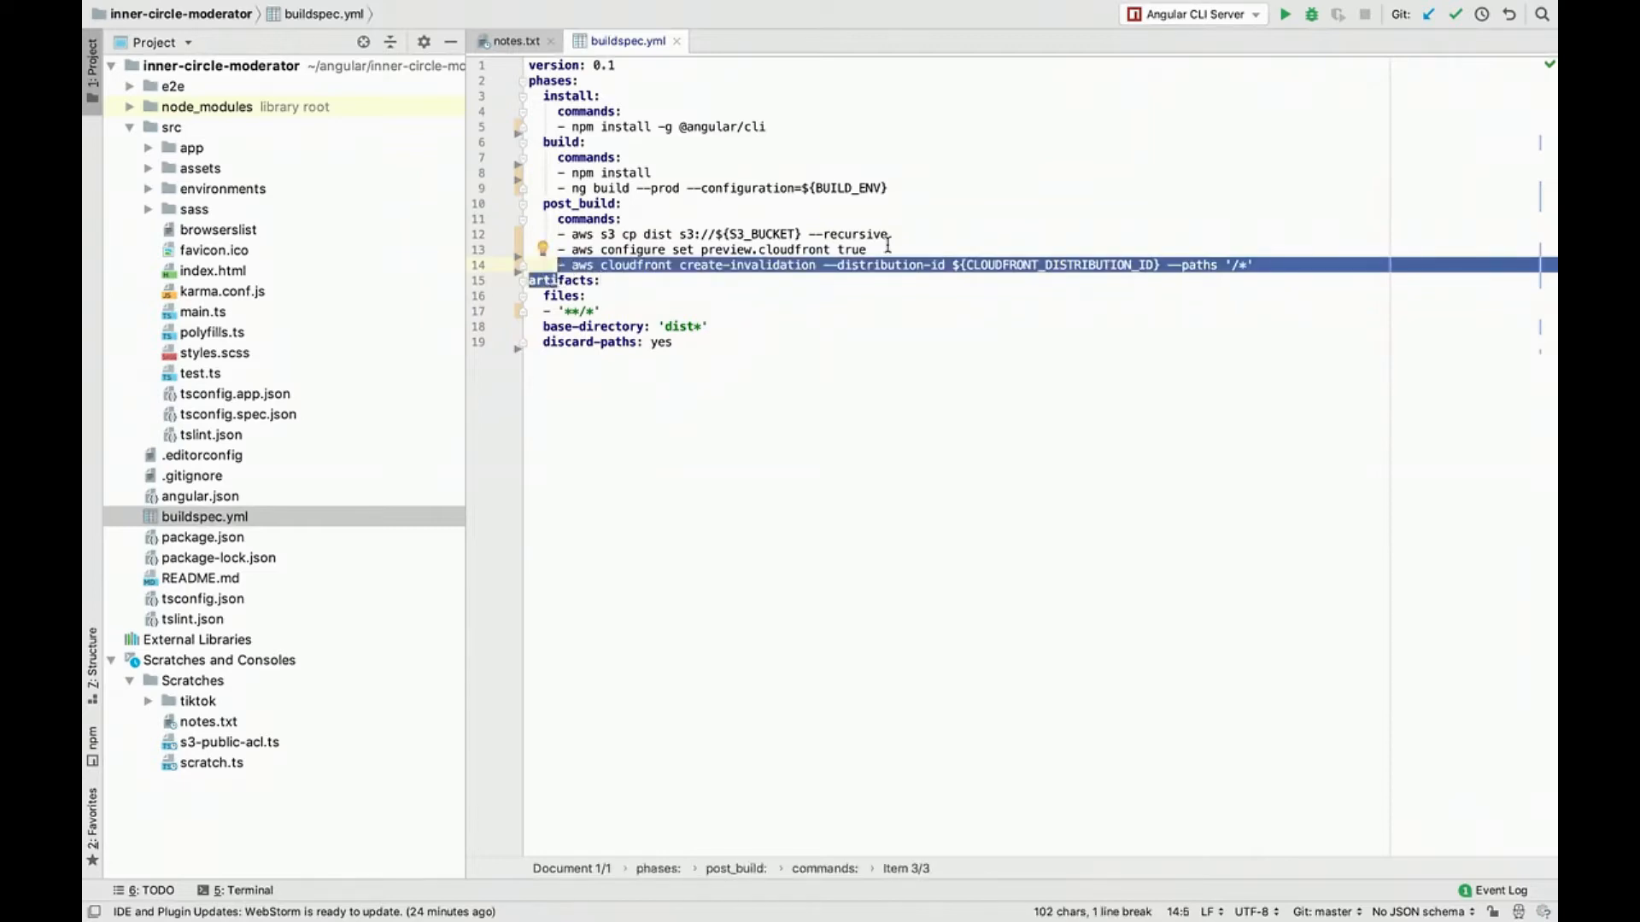
left_click(1143, 254)
triple_click(1271, 258)
key("BackSpace")
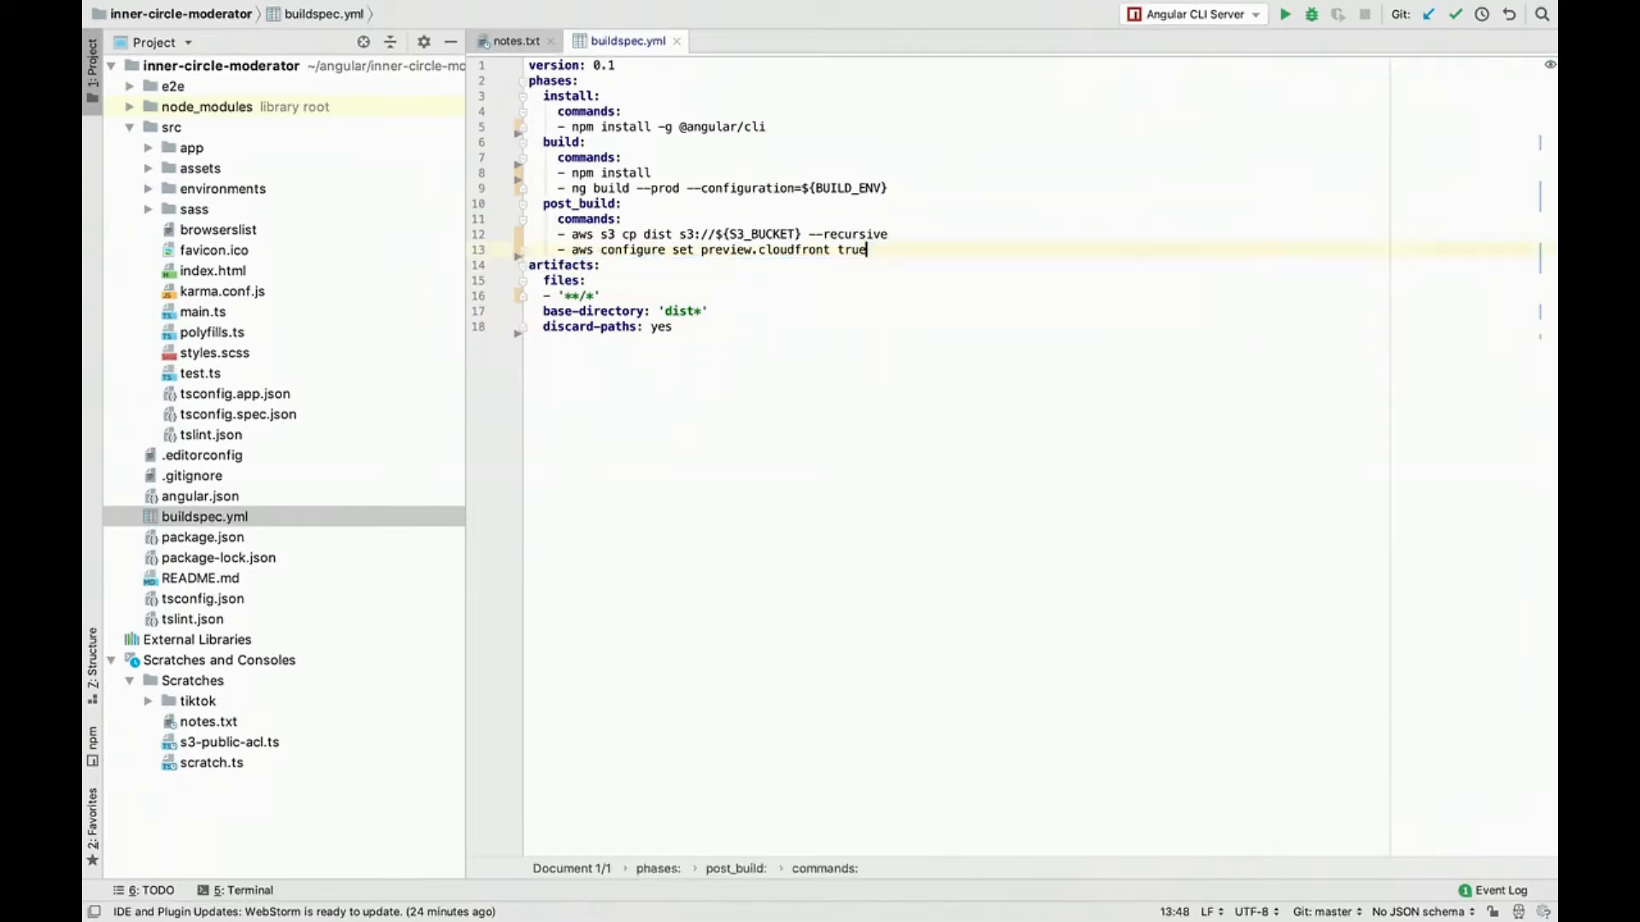
left_click(956, 417)
Step: In a shortened WebStorm terminal, stage all changes with git add -A and check them with git status
key("alt+F12")
type("git")
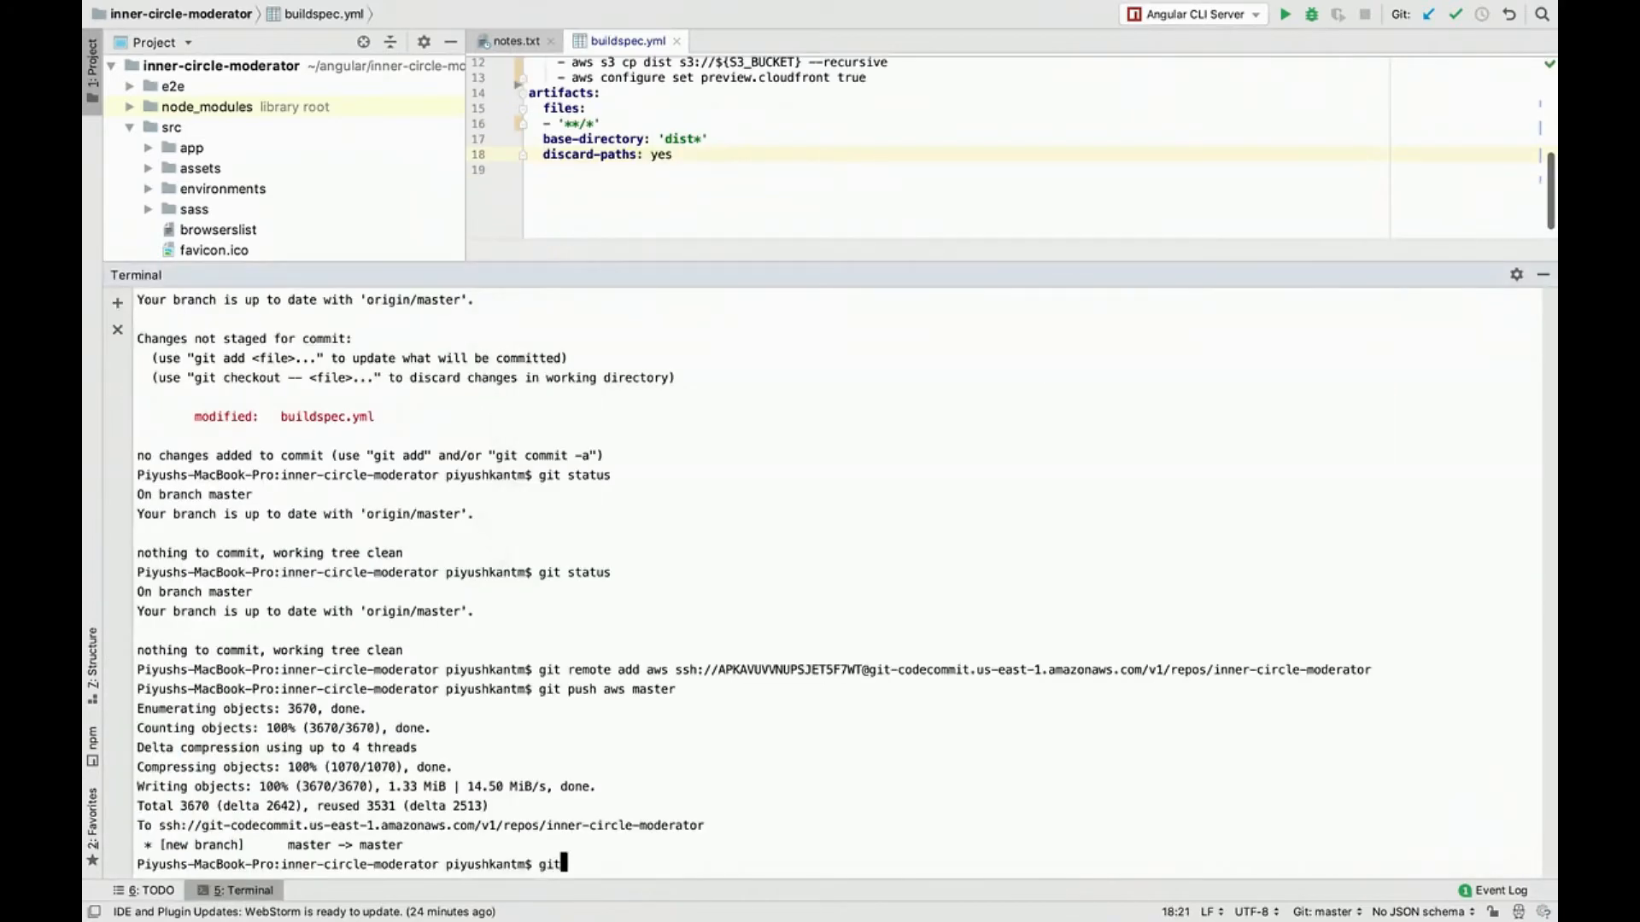
left_click_drag(869, 274, 864, 596)
type("add")
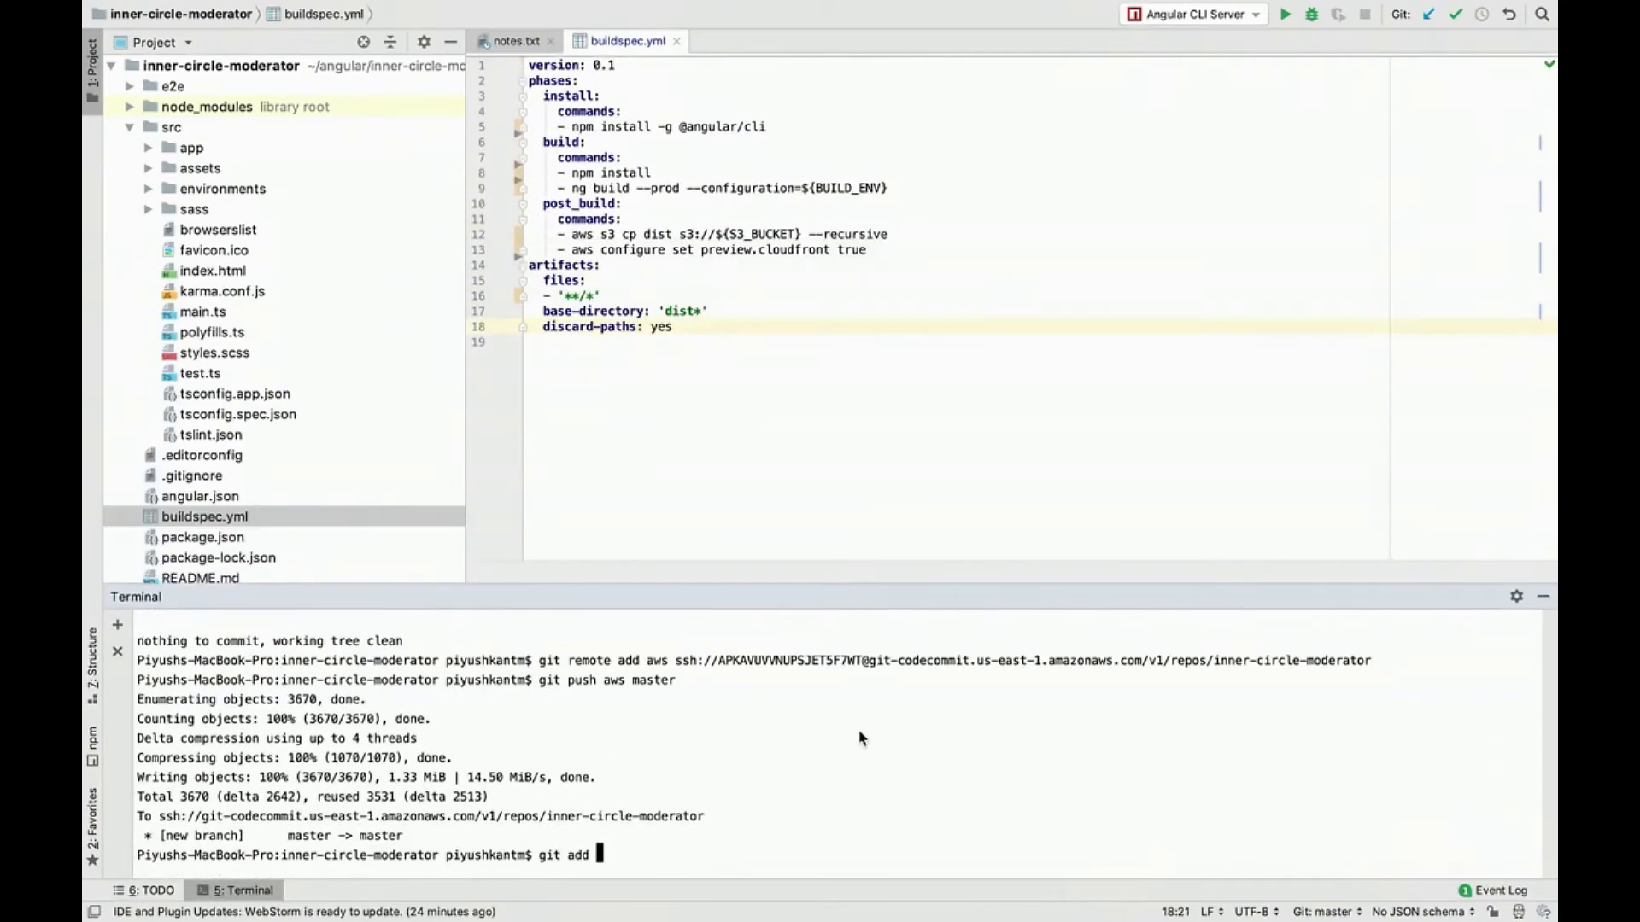
type(" -A")
key("Return")
type("git status")
key("Return")
Step: Enter an all-changes git commit command in the terminal with the message "changed buildspecfule", without running it
type("git commit -a")
key("BackSpace")
key("BackSpace")
key("BackSpace")
type("m \"changed bvui")
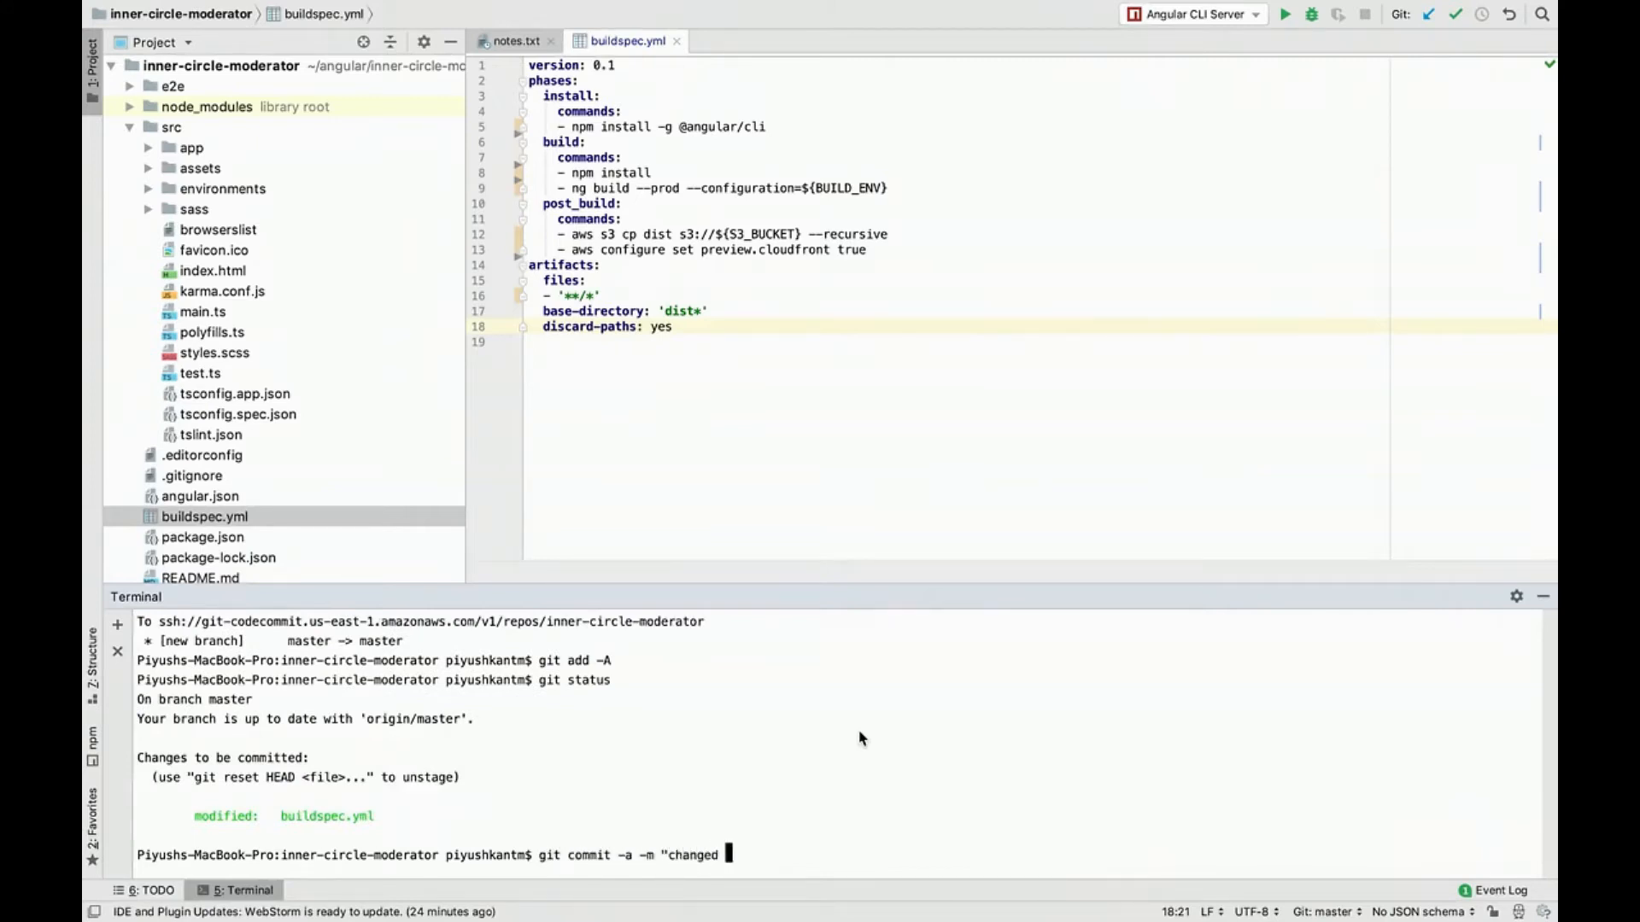
key("BackSpace")
key("BackSpace")
key("BackSpace")
type("uildspecful")
Step: Collapse the src folder and Scratches and Consoles in the project tree, and delete buildspec.yml from the project
left_click(646, 202)
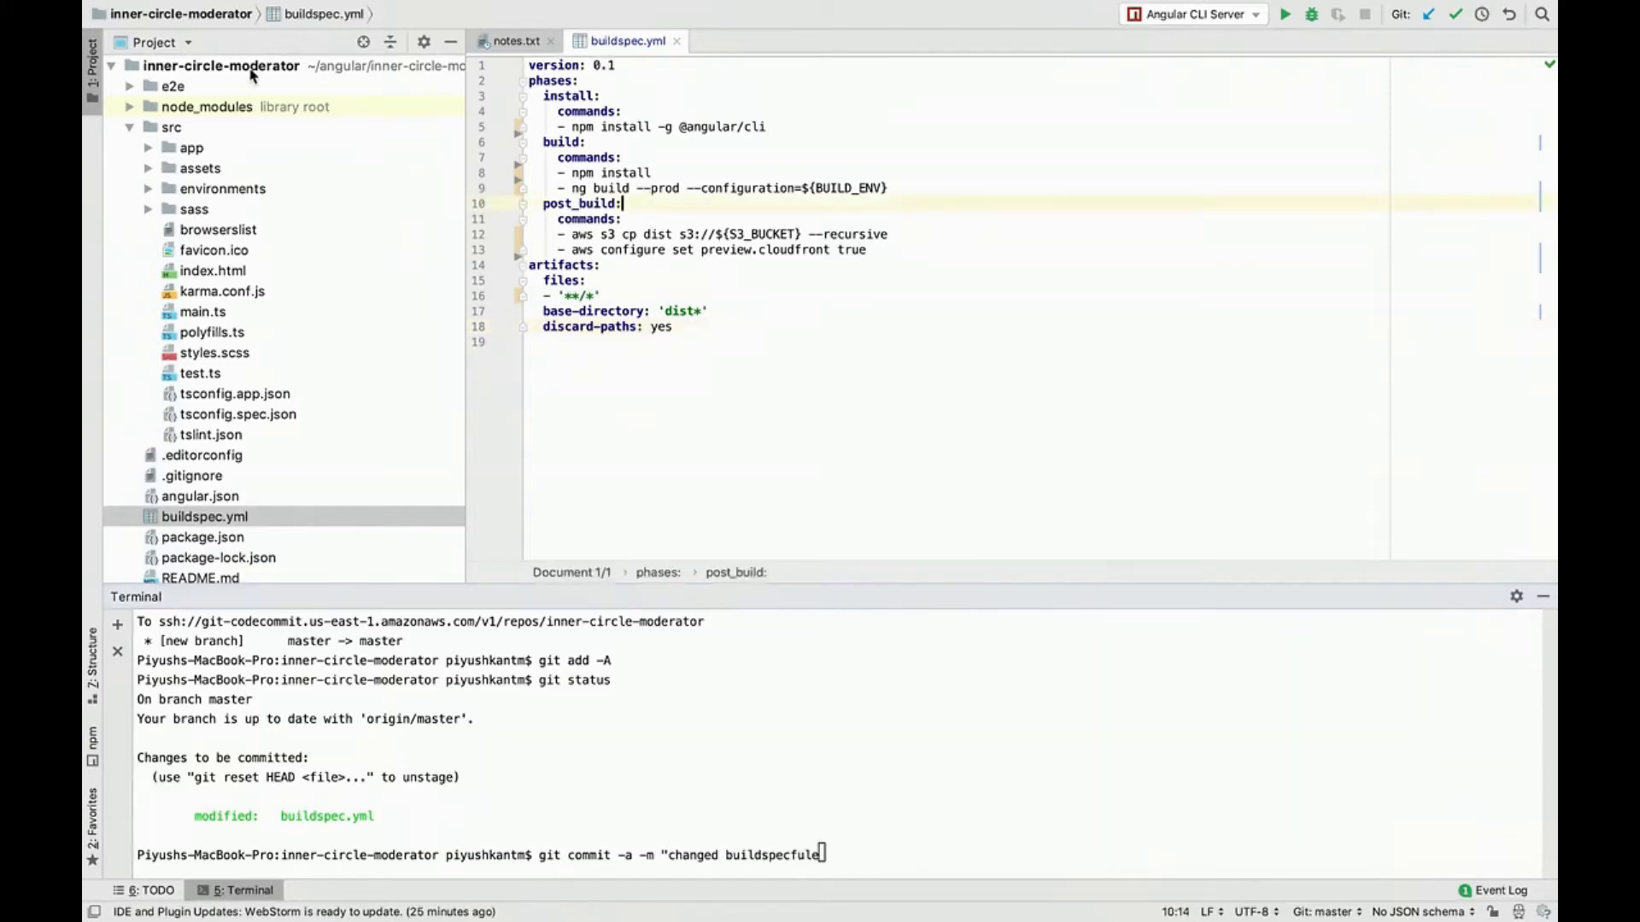
left_click(131, 128)
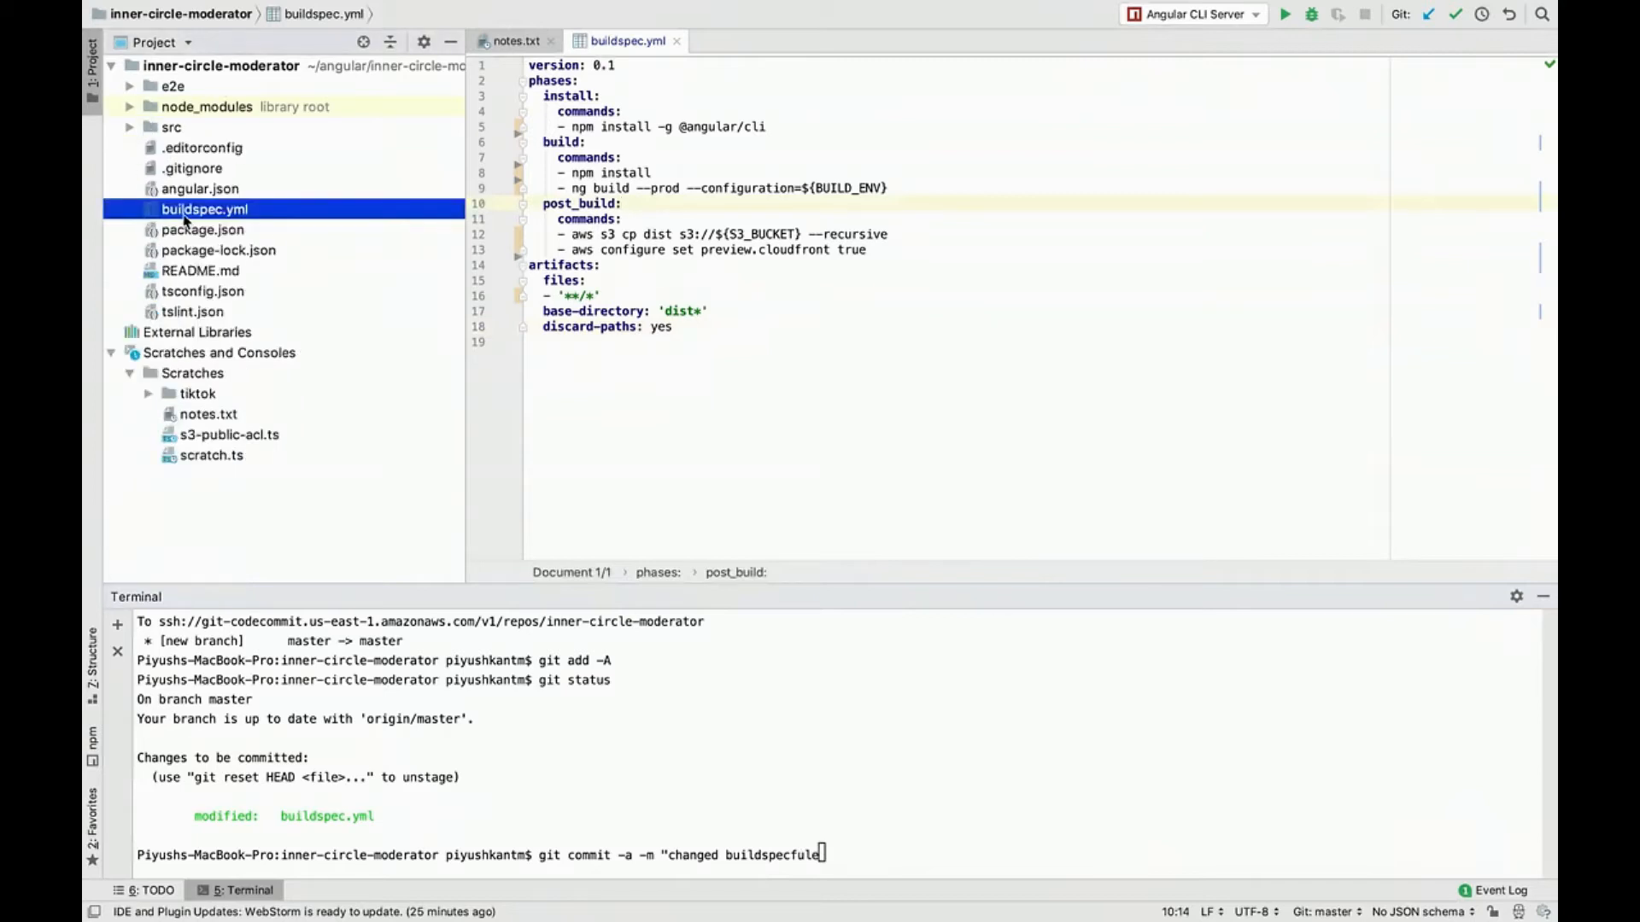
left_click(114, 353)
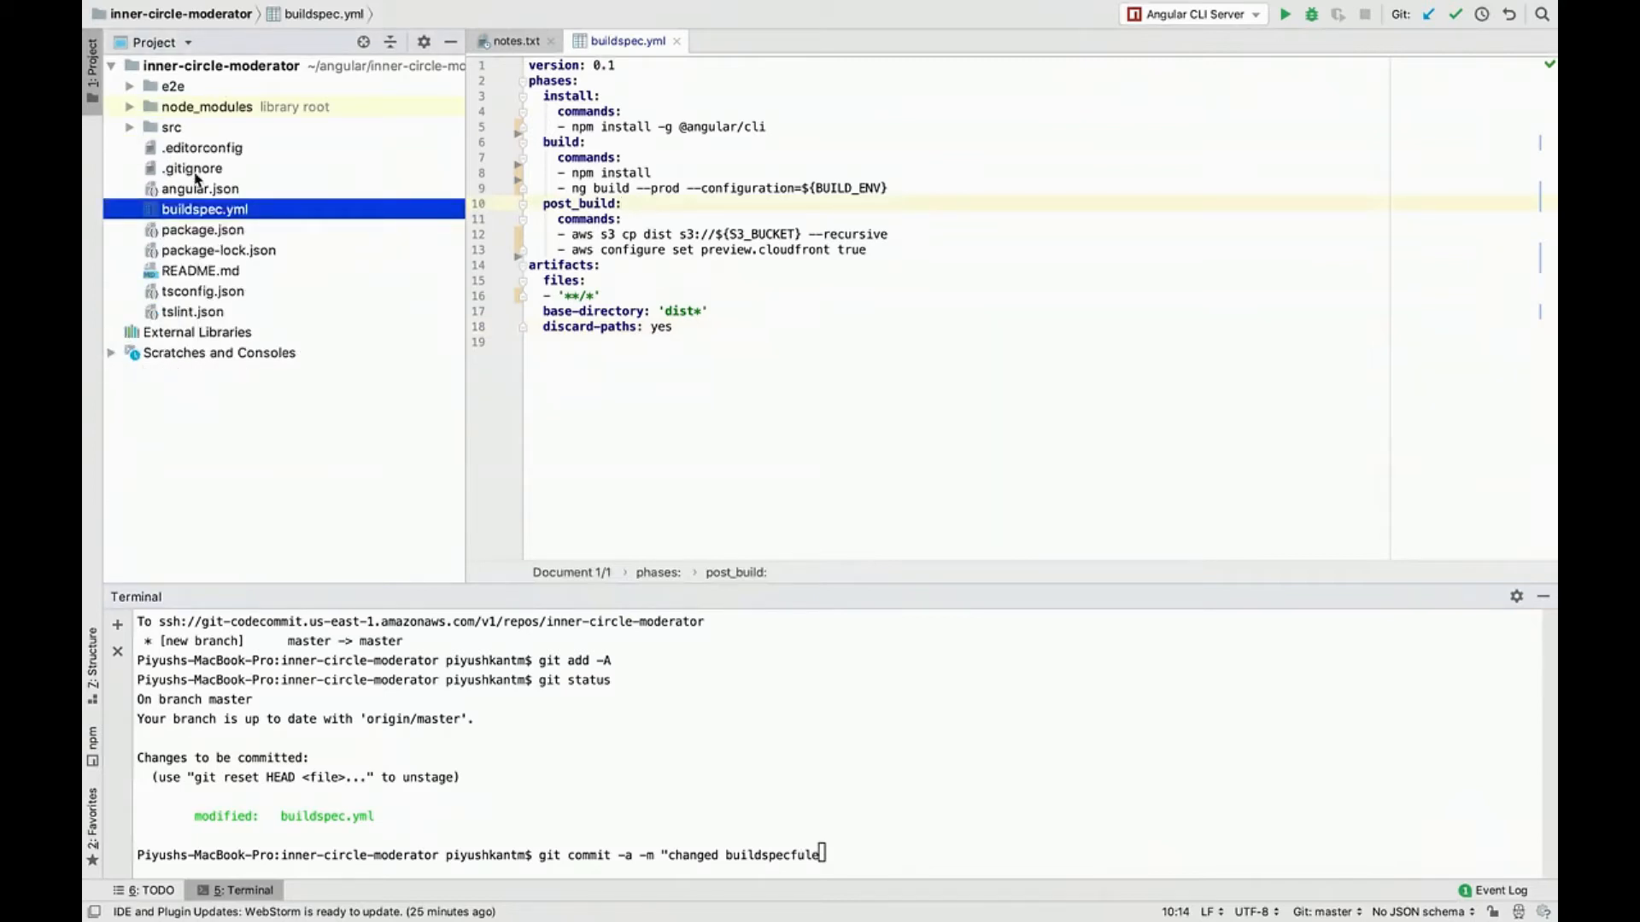
right_click(339, 214)
left_click(487, 524)
key("Return")
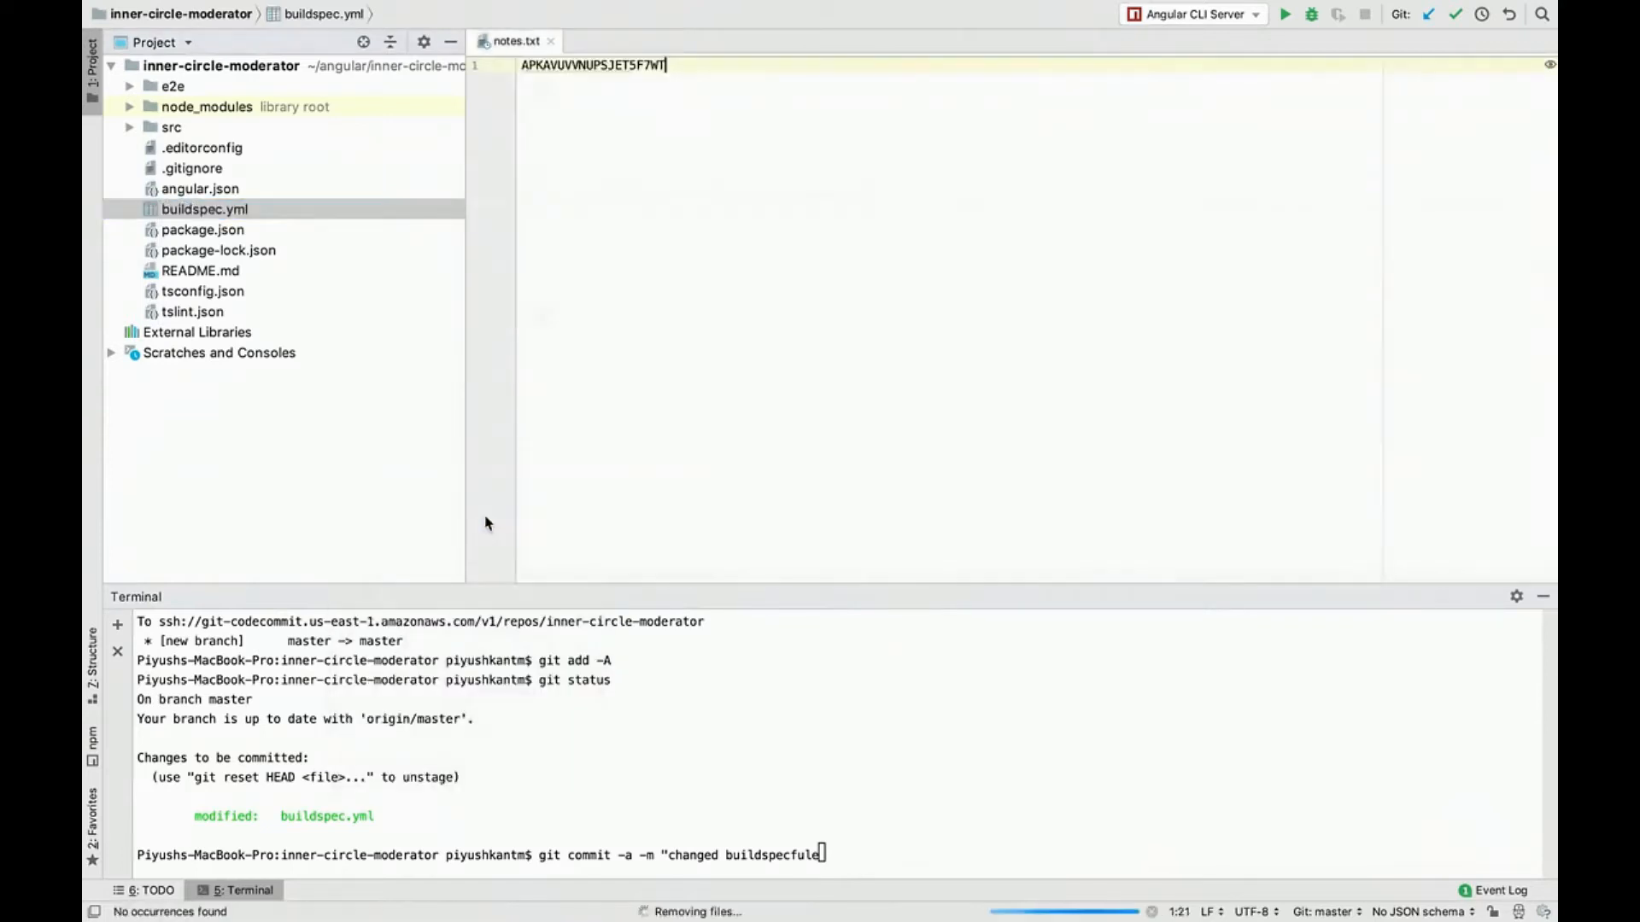
Step: Create a new empty file named buildspec.yml in the inner-circle-moderator root folder
right_click(291, 67)
mouse_move(359, 76)
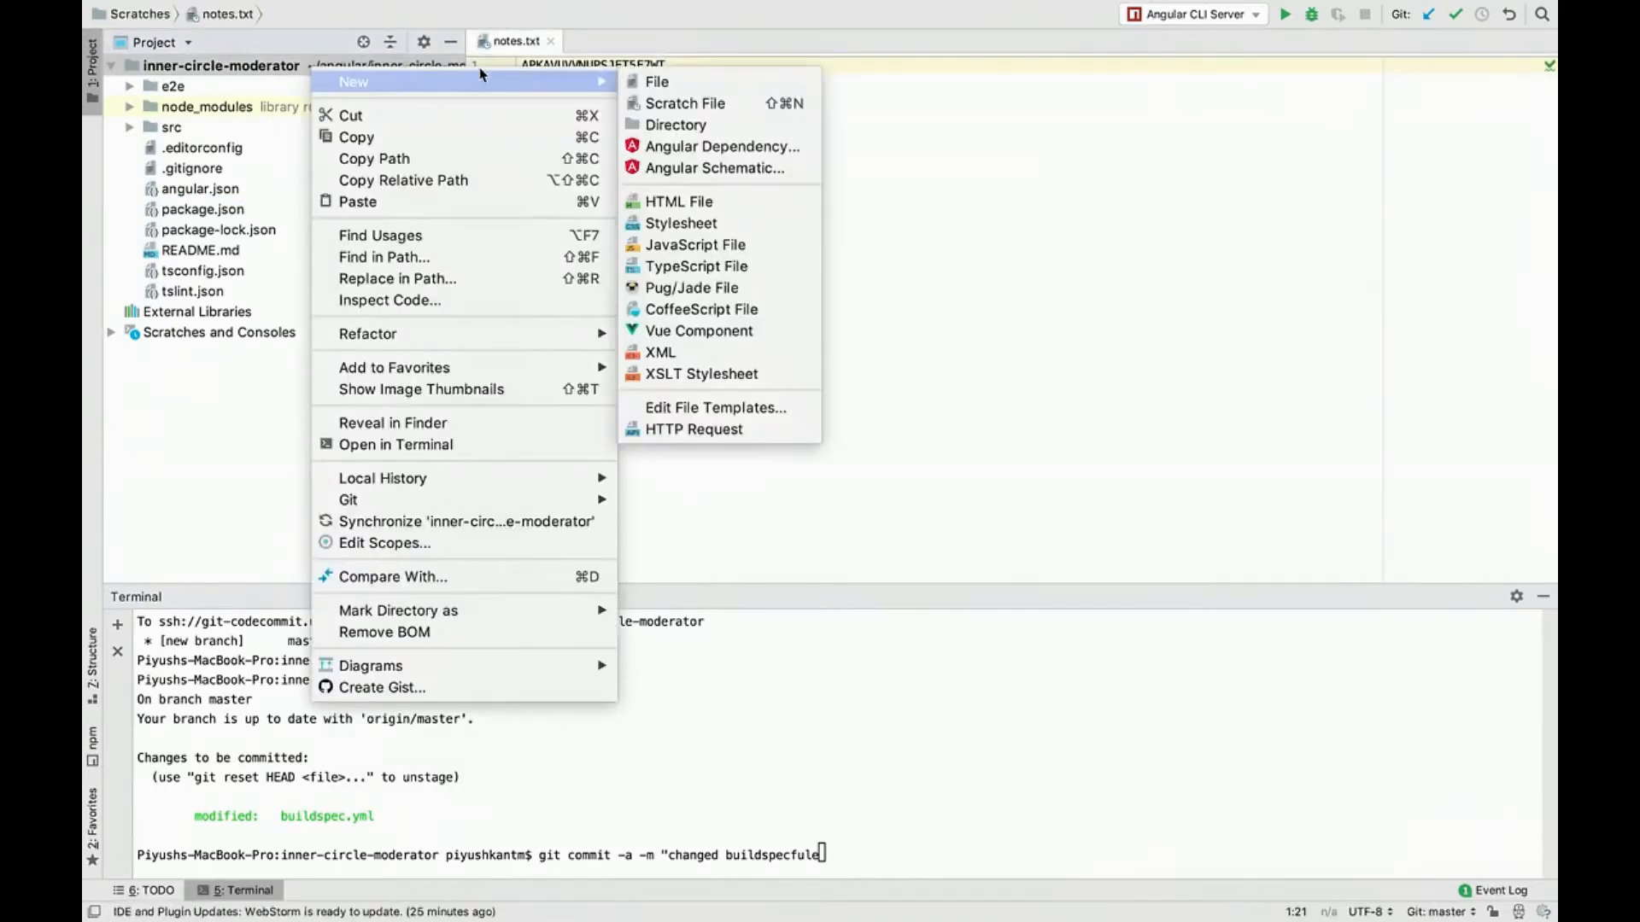
left_click(658, 89)
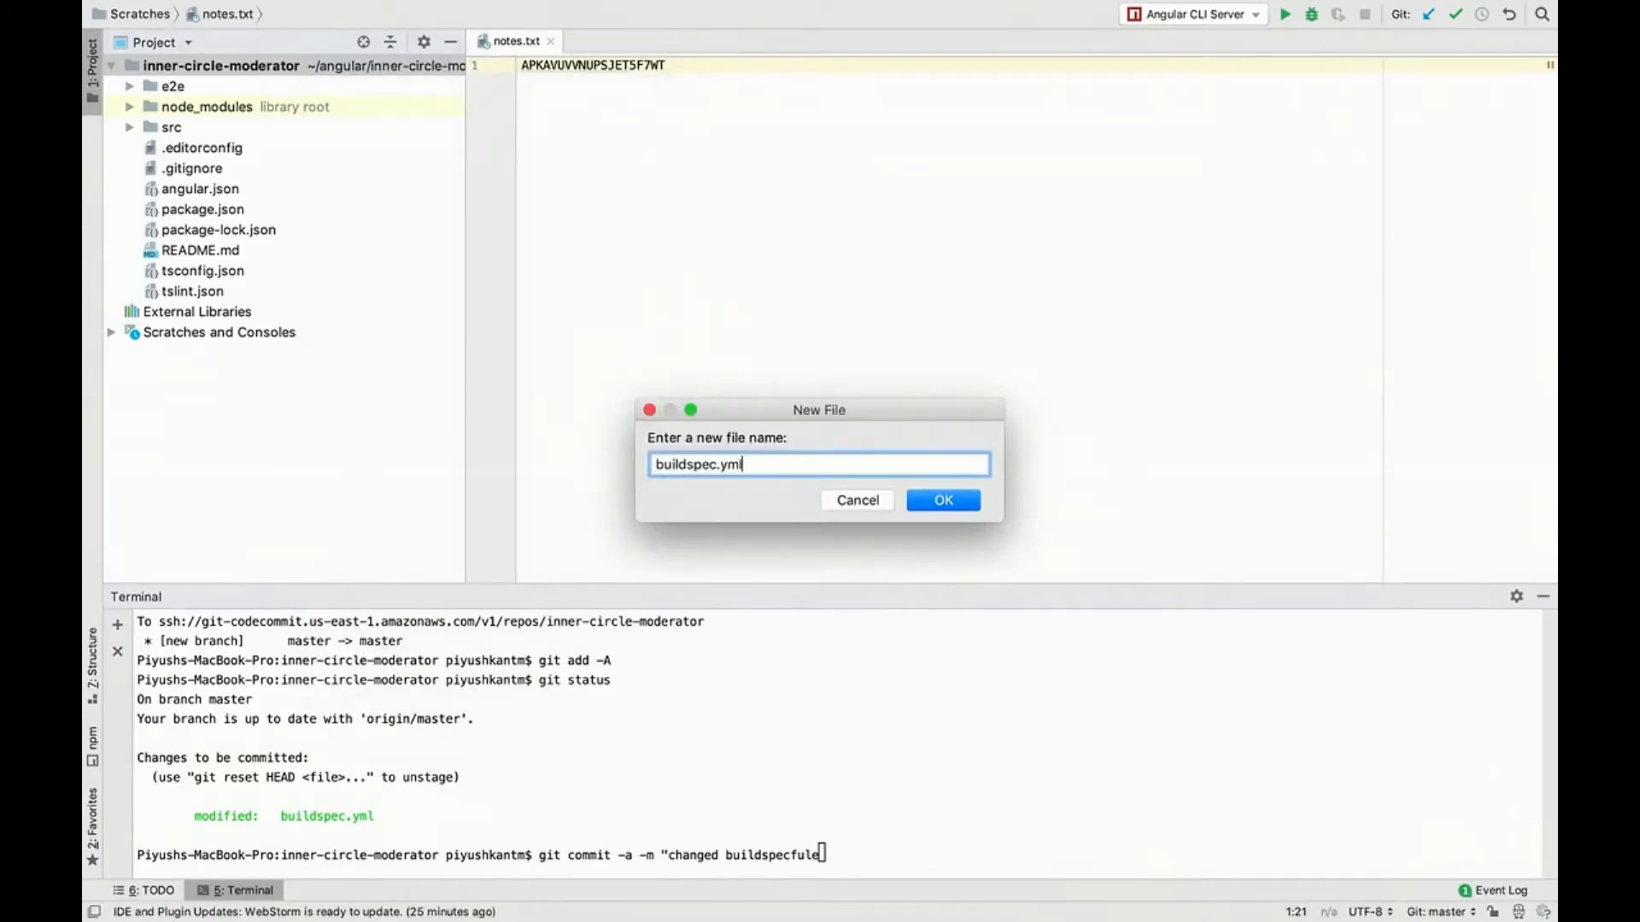
type("buildspec.yml")
key("Return")
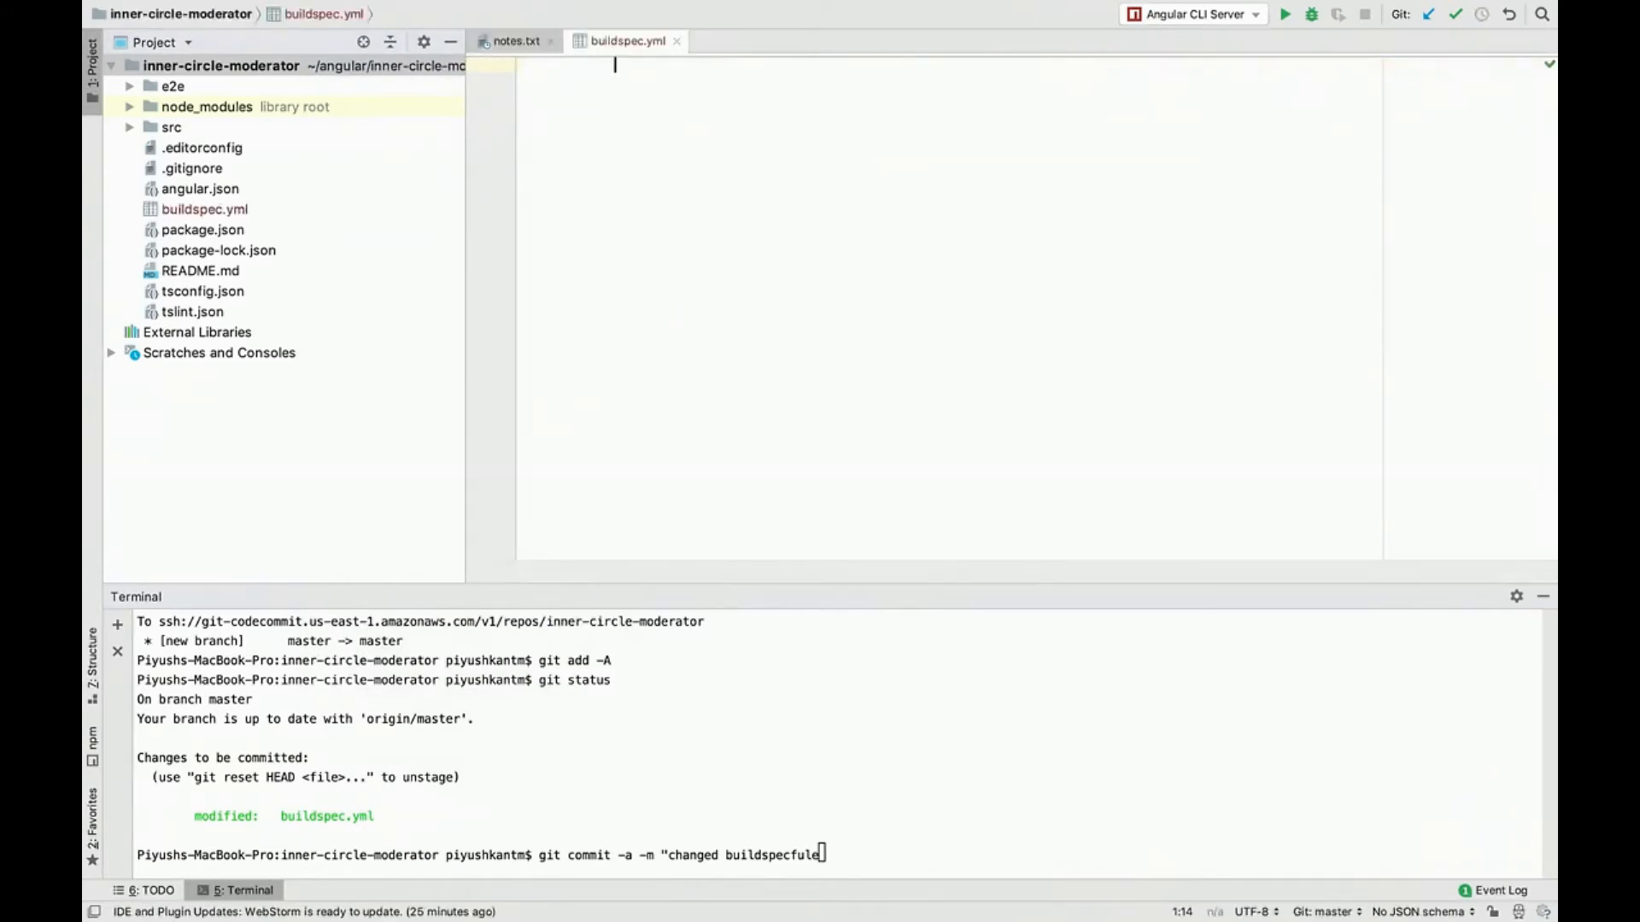
Step: Fill buildspec.yml with the copied Angular build spec from the clipboard history and remove its aws cloudfront create-invalidation command
key("super+shift+v")
key("Down")
key("Right")
key("Down")
key("Up")
key("Return")
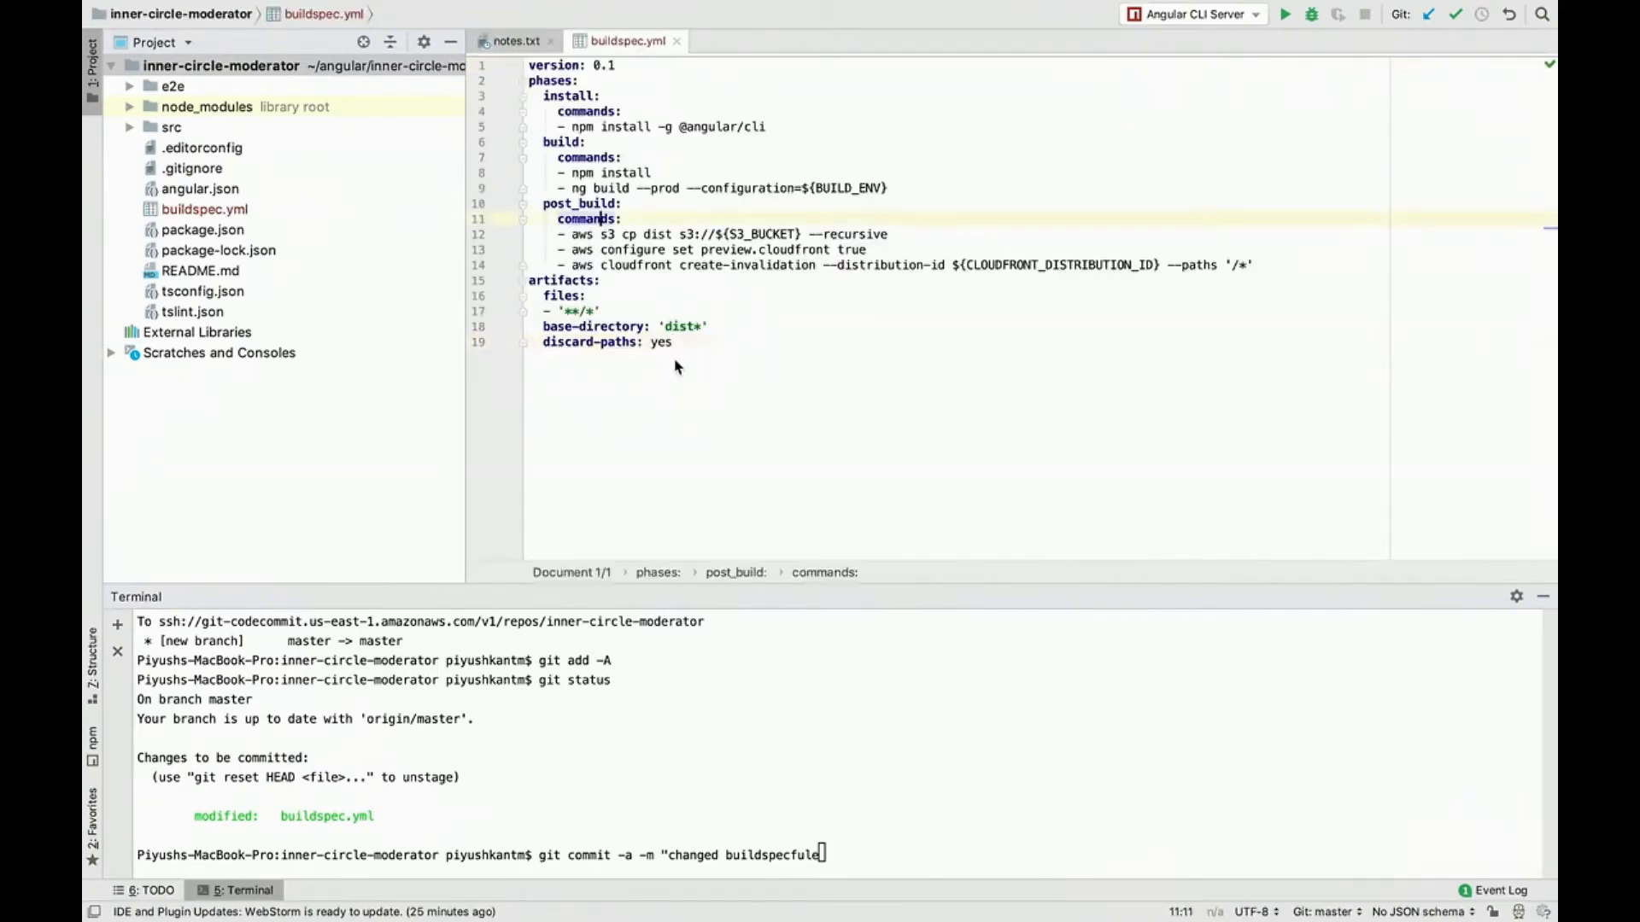
mouse_move(1263, 264)
left_mouse_down()
mouse_move(1264, 236)
mouse_move(1263, 250)
left_mouse_up()
key("BackSpace")
Step: In a new terminal session, stage all changes with git add -A
key("super+t")
type("git add -A")
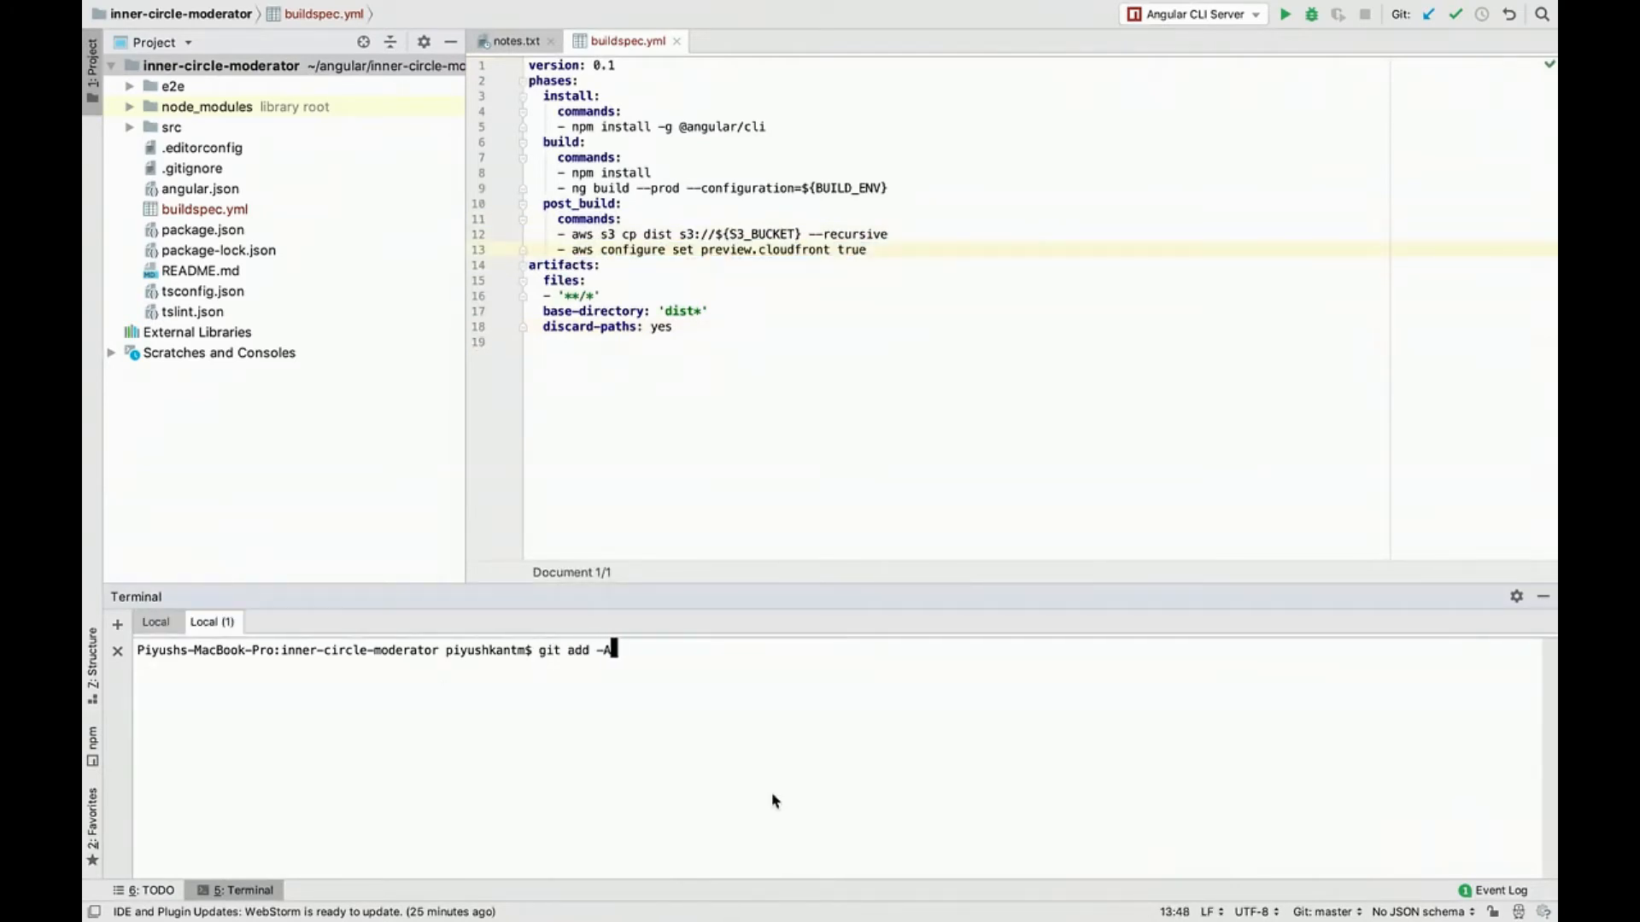
key("Return")
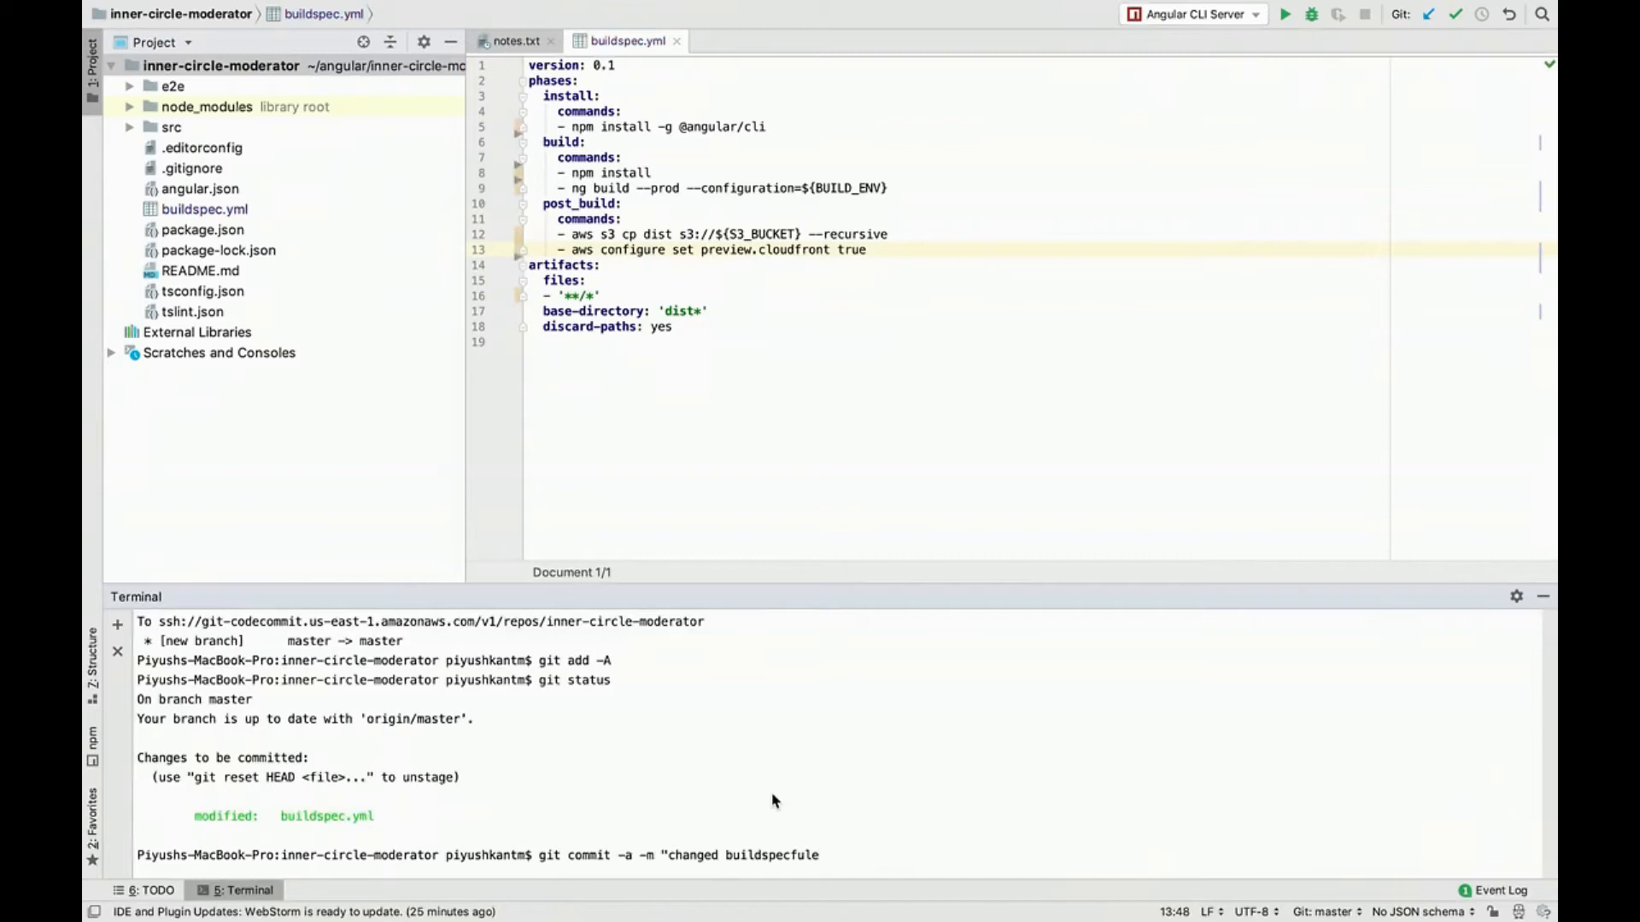
Step: Correct the pending commit message in the first terminal session to "changed buildspecfile" and run the commit
key("Left")
key("Left")
key("BackSpace")
type("i")
key("Right")
key("Right")
type("\"")
key("Return")
Step: Push the commit with git push aws master
type("git p")
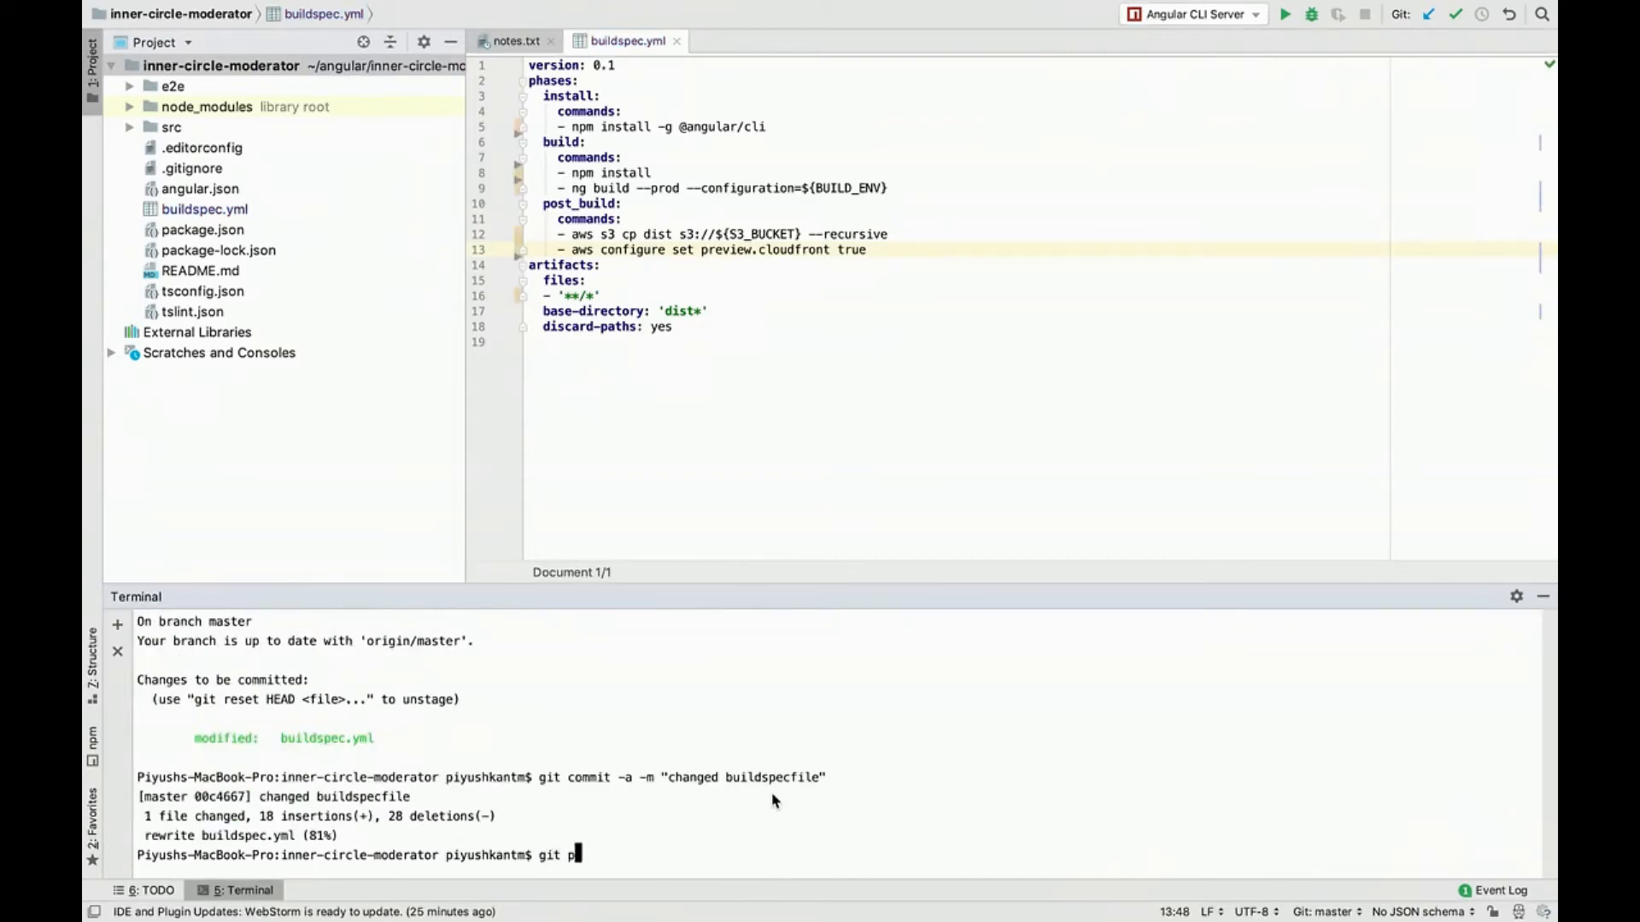
type("ush aws master")
key("Return")
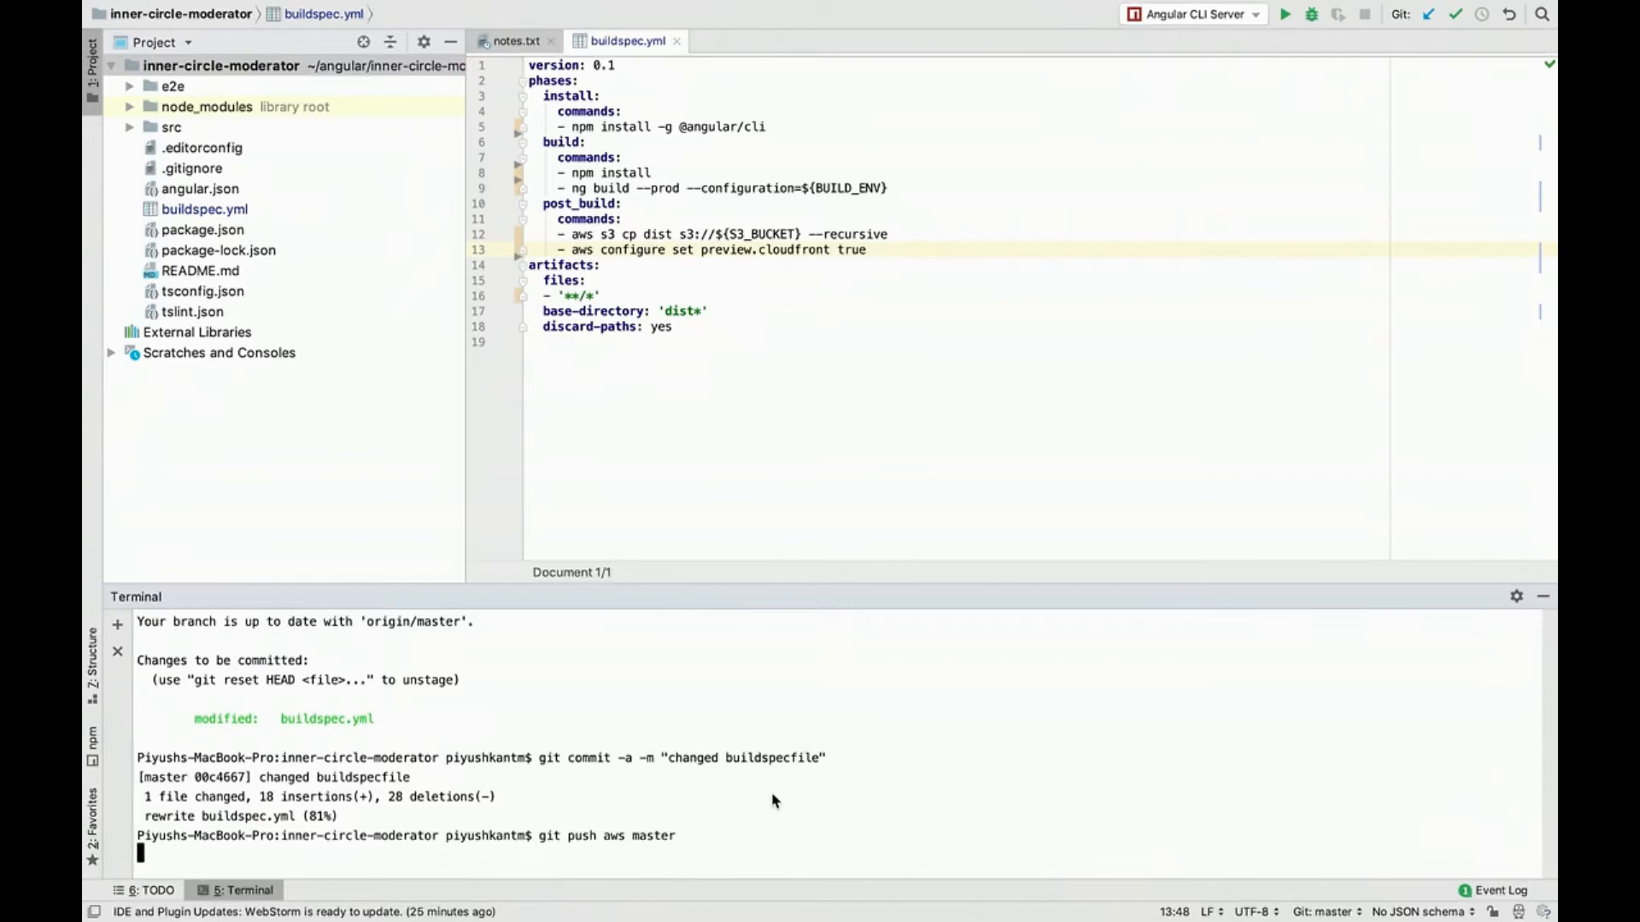
triple_click(653, 835)
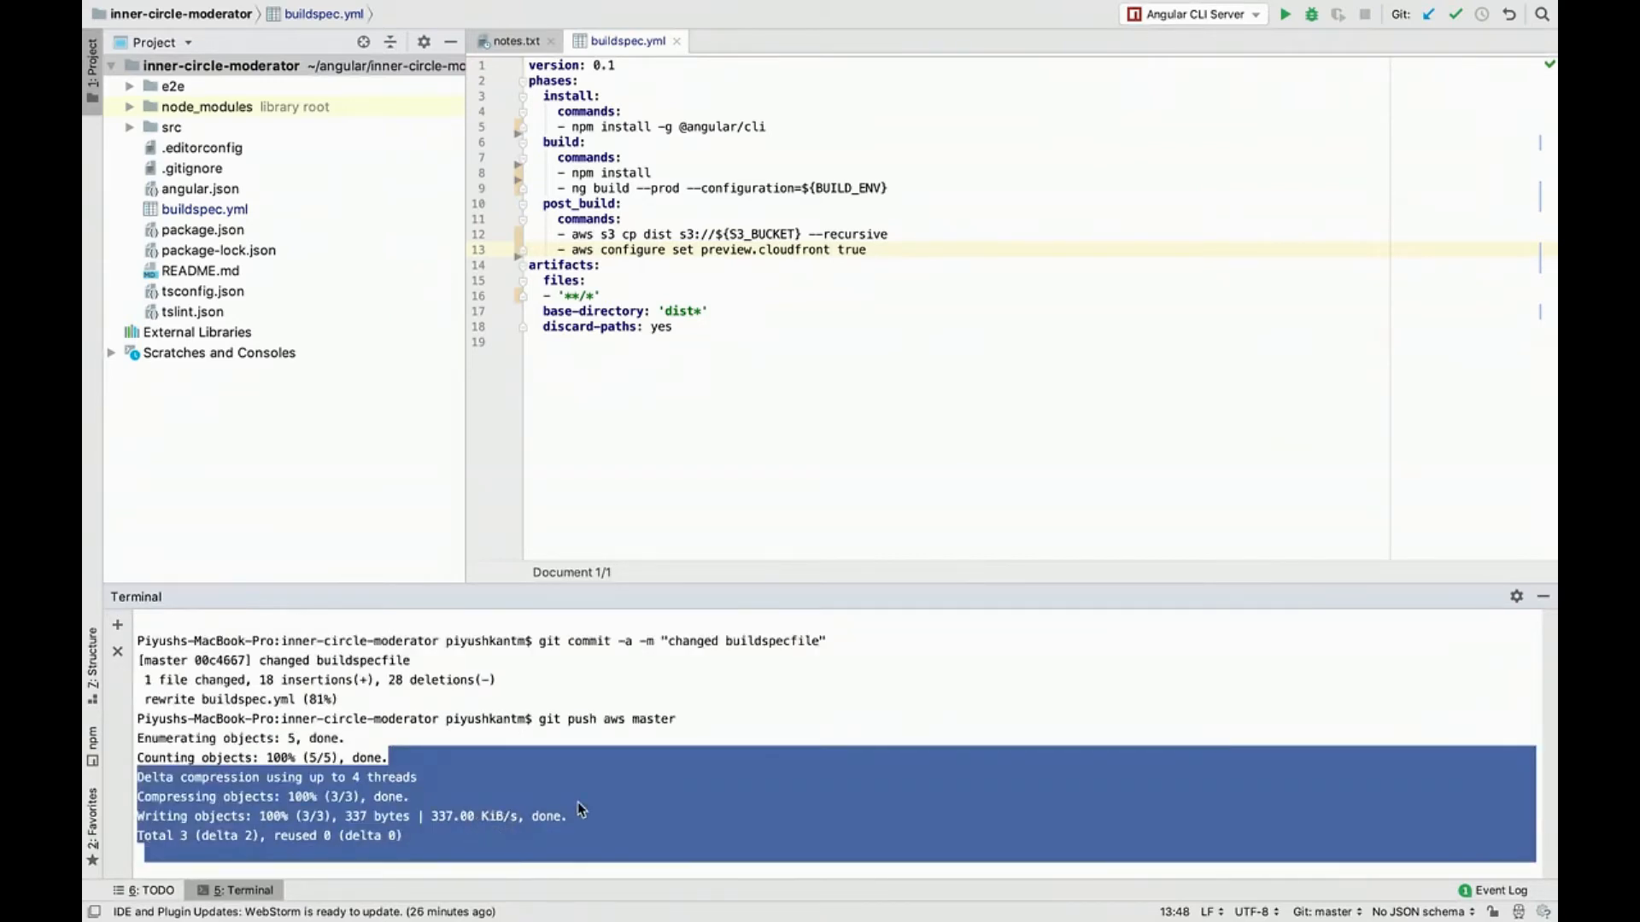
Step: Check the inner-circle-prod-pipeline stages in the browser, then return to WebStorm and hide the terminal
key("ctrl+Left")
left_click(195, 34)
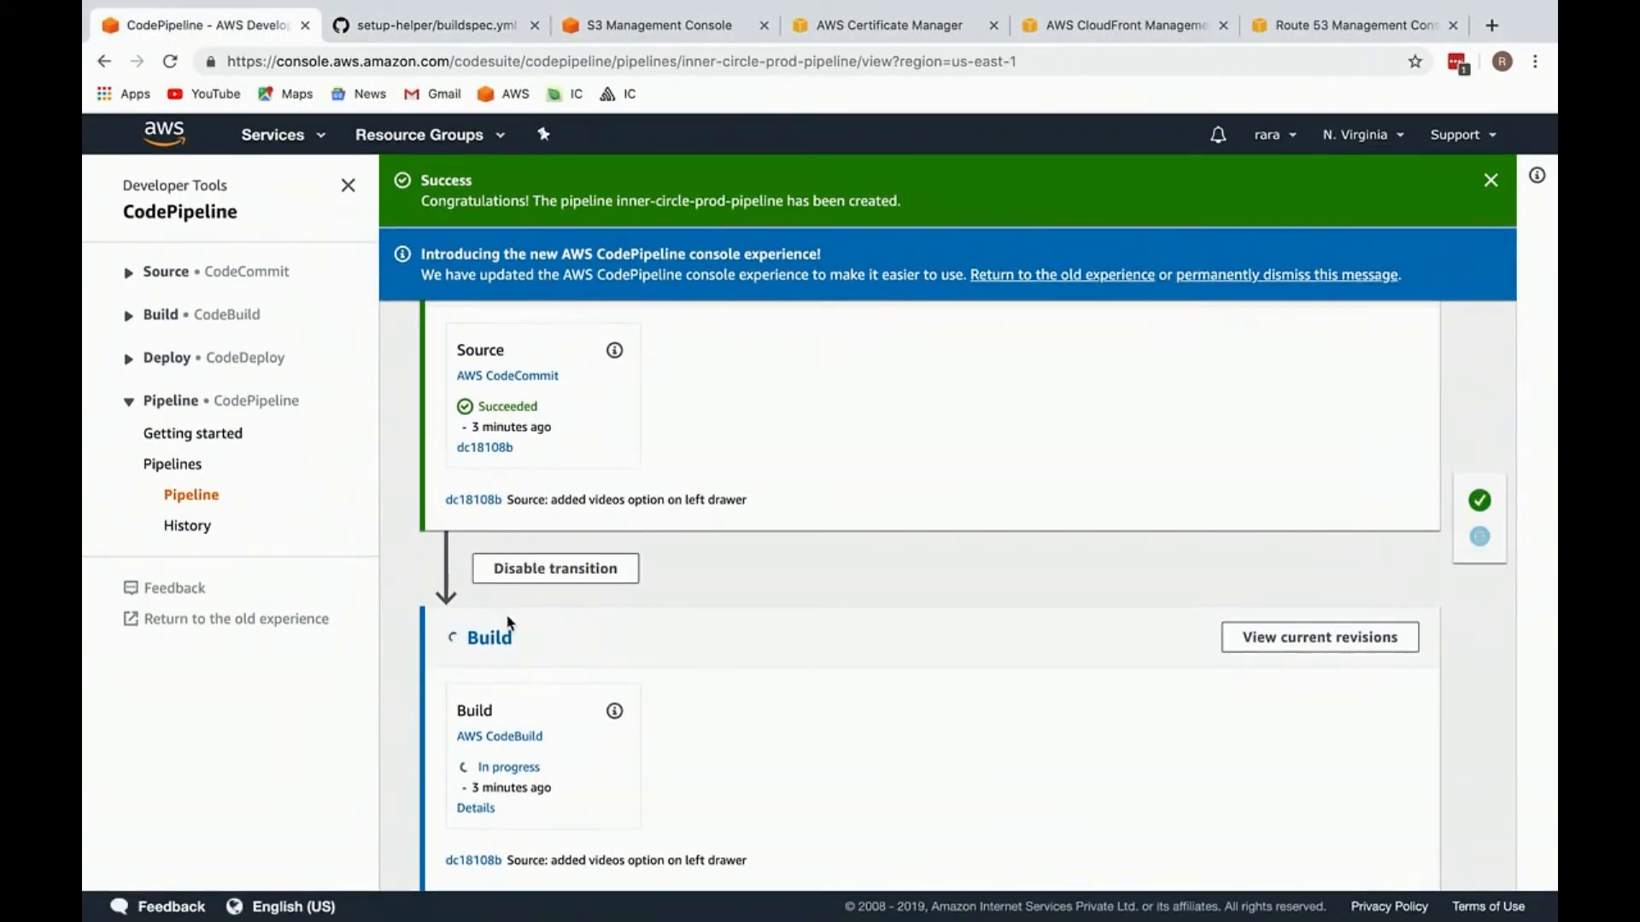
key("ctrl+Right")
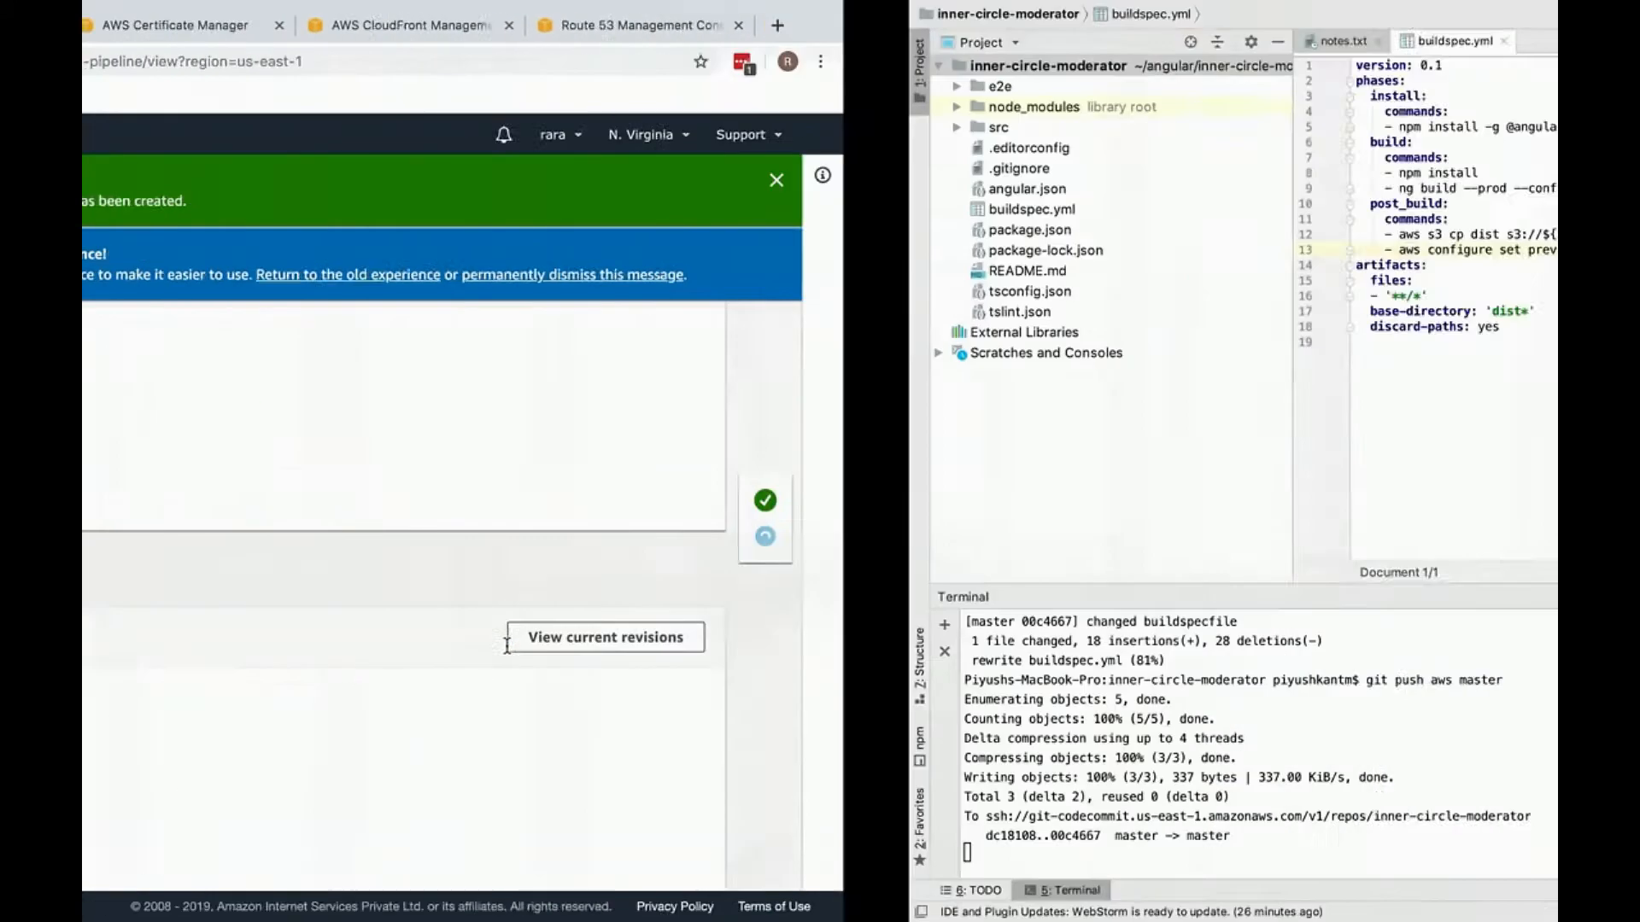
left_click(1547, 598)
left_click(870, 503)
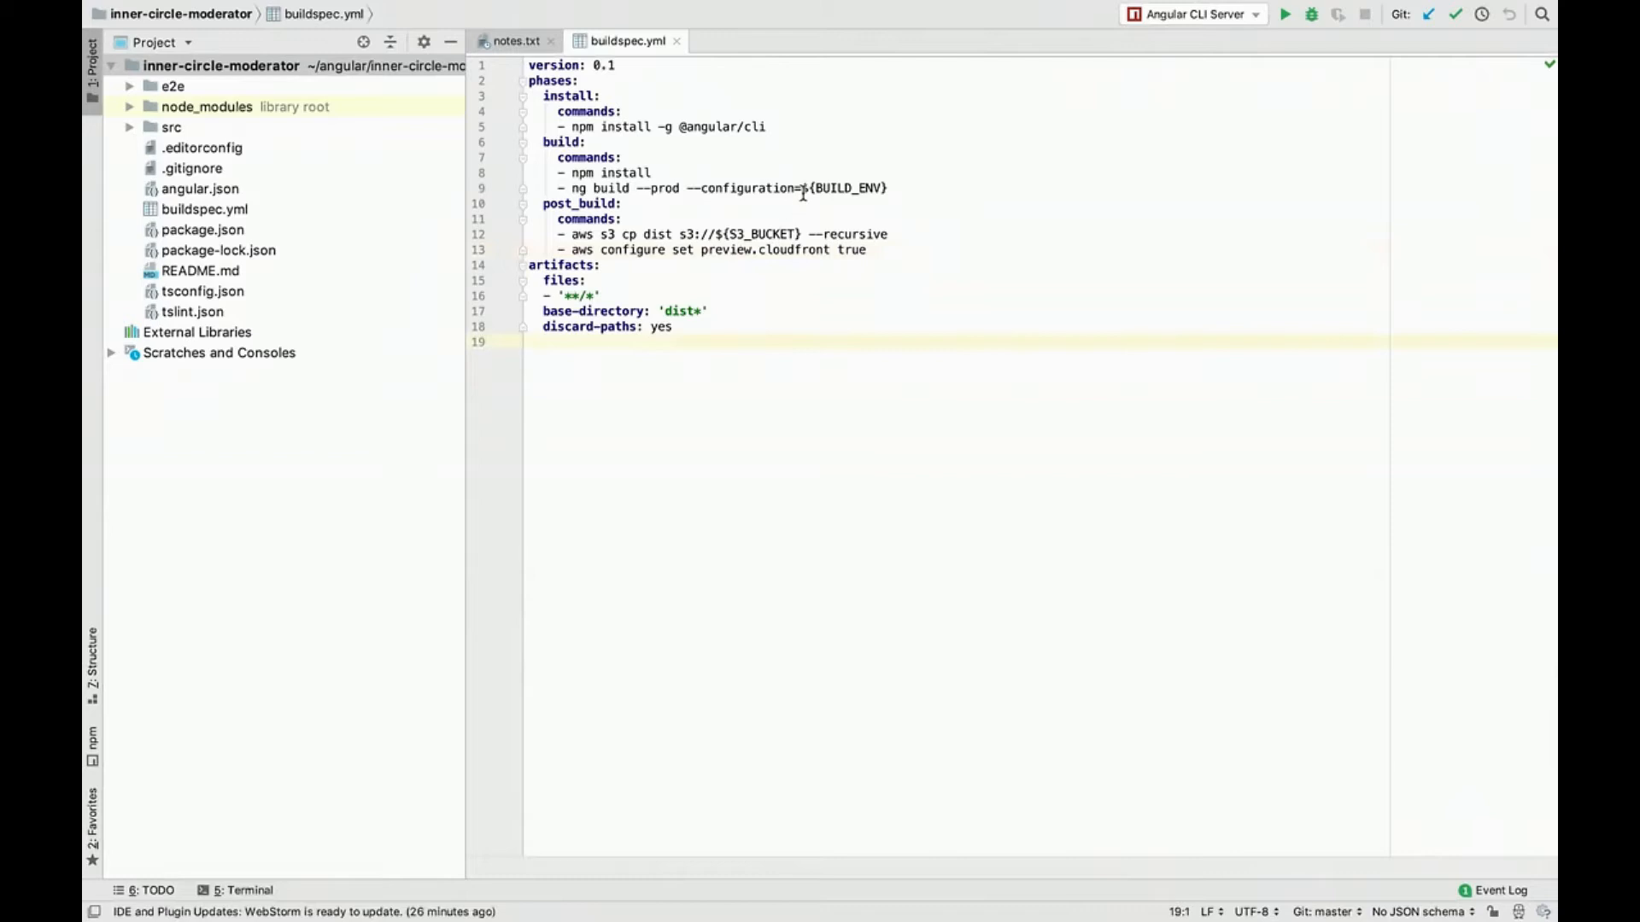
Step: Examine the ${BUILD_ENV} configuration value of the ng build command in buildspec.yml, and open angular.json
left_click_drag(800, 188, 890, 189)
left_click(884, 264)
key("alt+F12")
key("alt+F12")
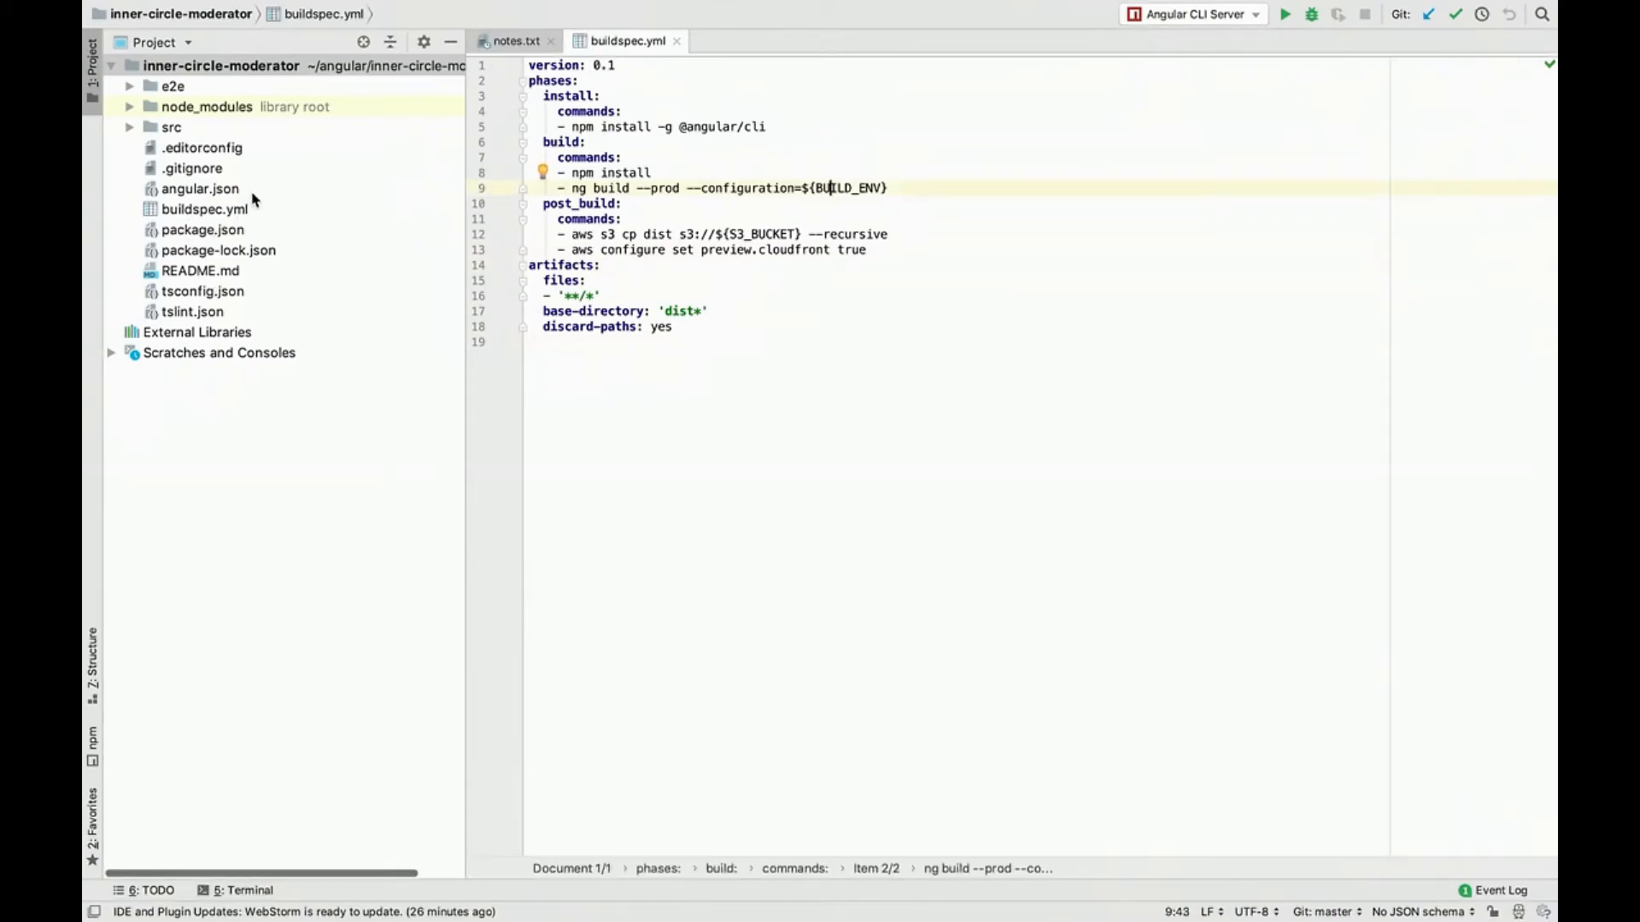
double_click(227, 186)
scroll(768, 427, "up", 10)
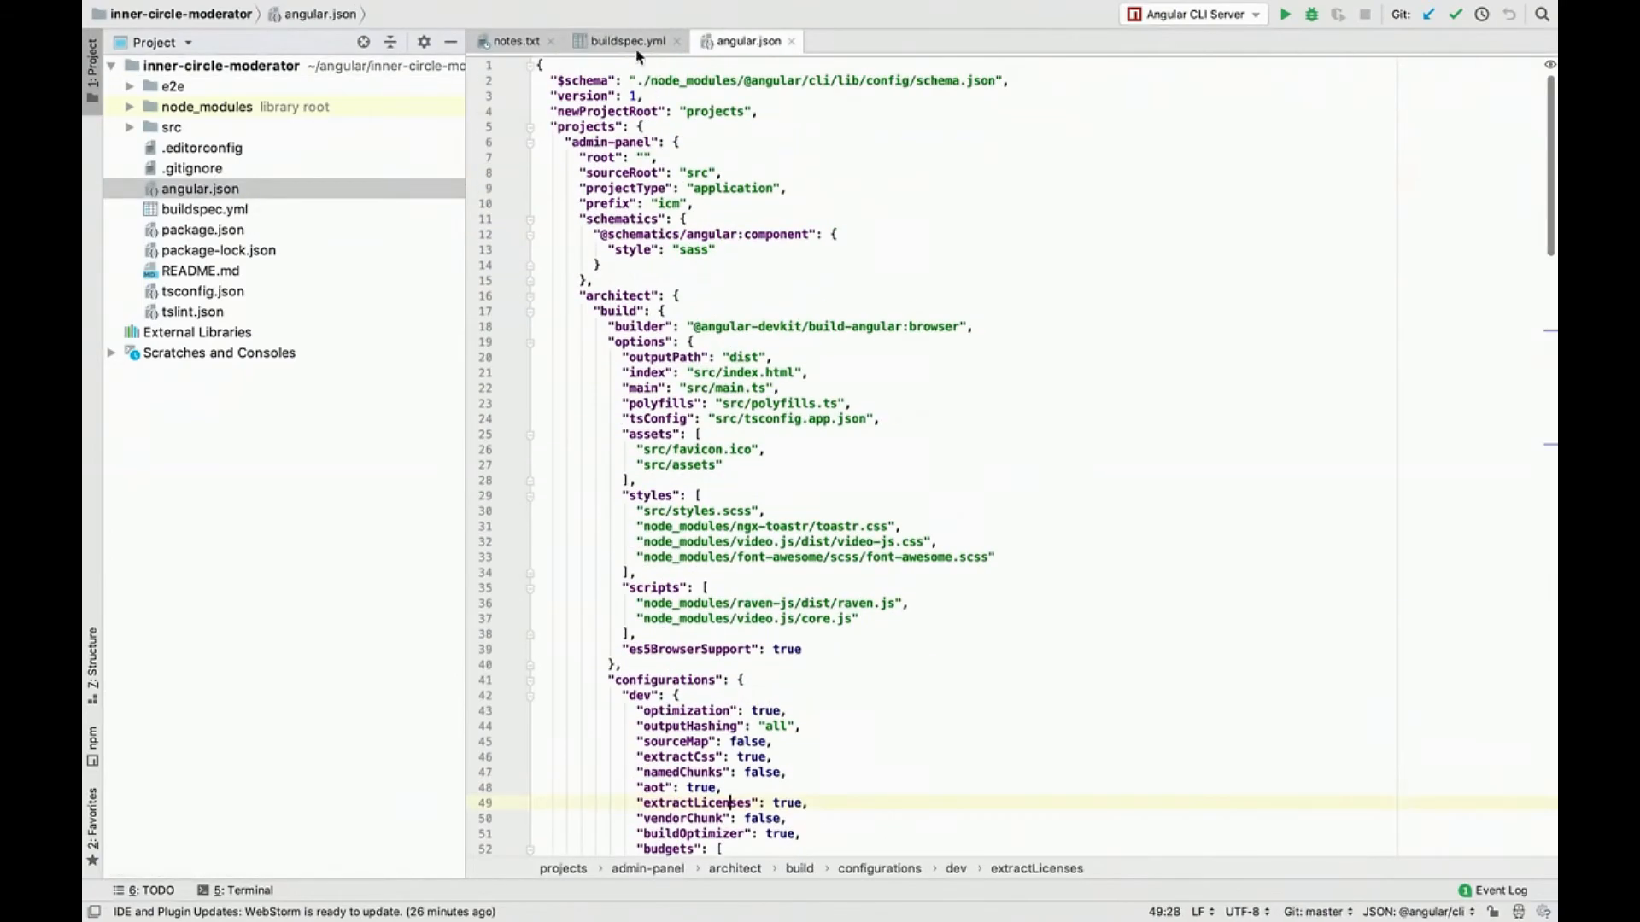
Step: Open environment.prod.ts from the src/environments folder and return to buildspec.yml
left_click(628, 41)
double_click(207, 128)
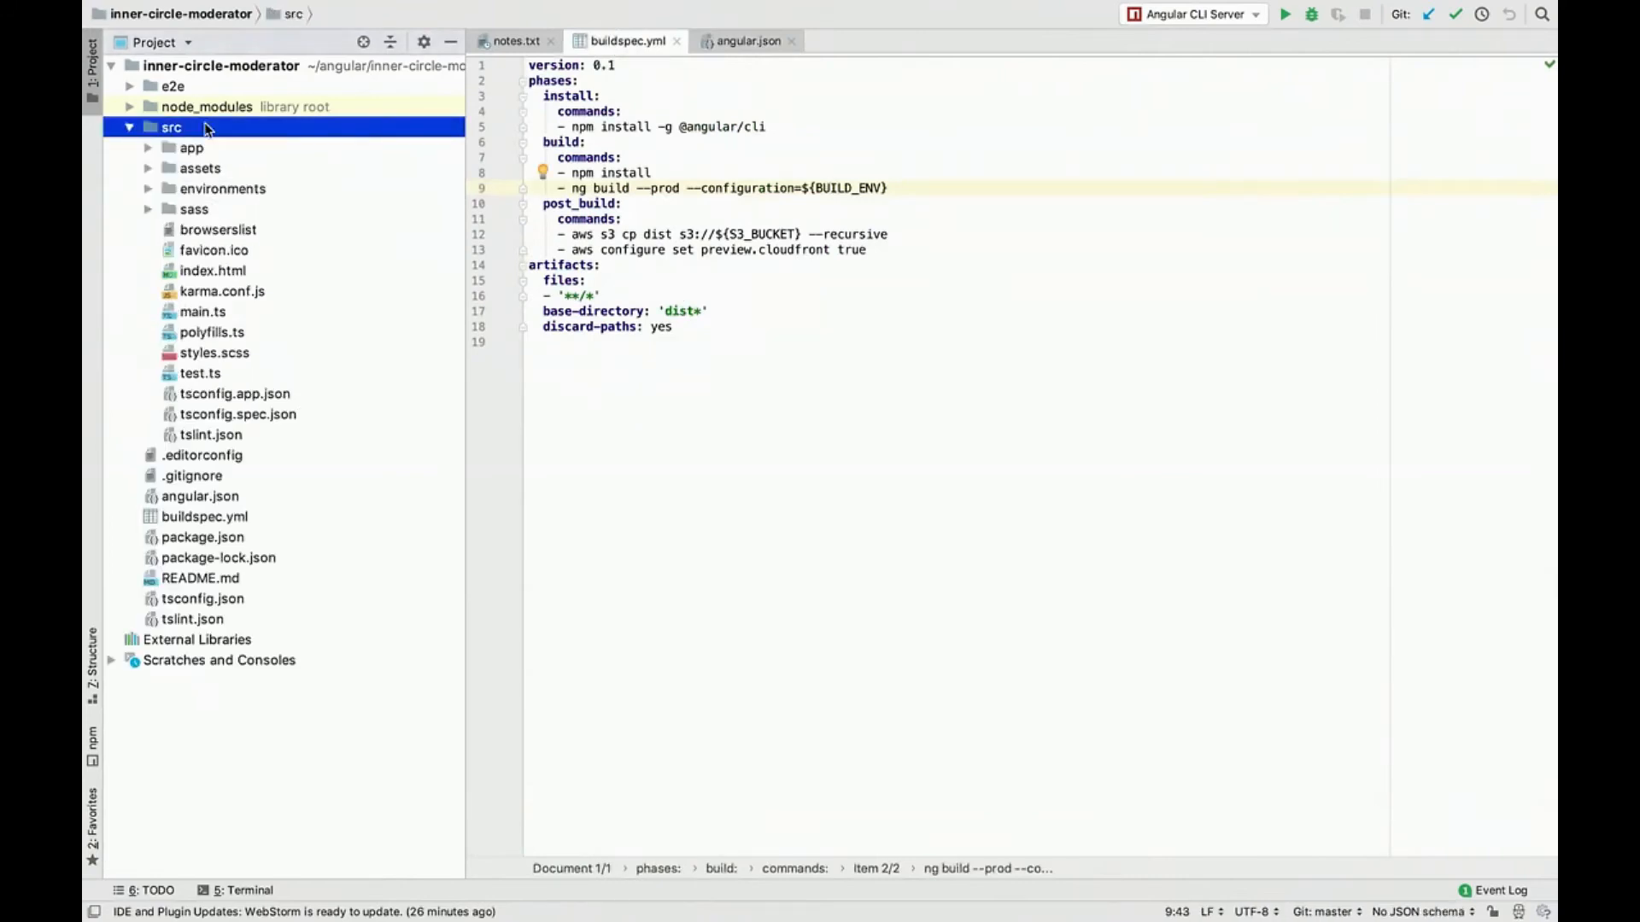
double_click(209, 188)
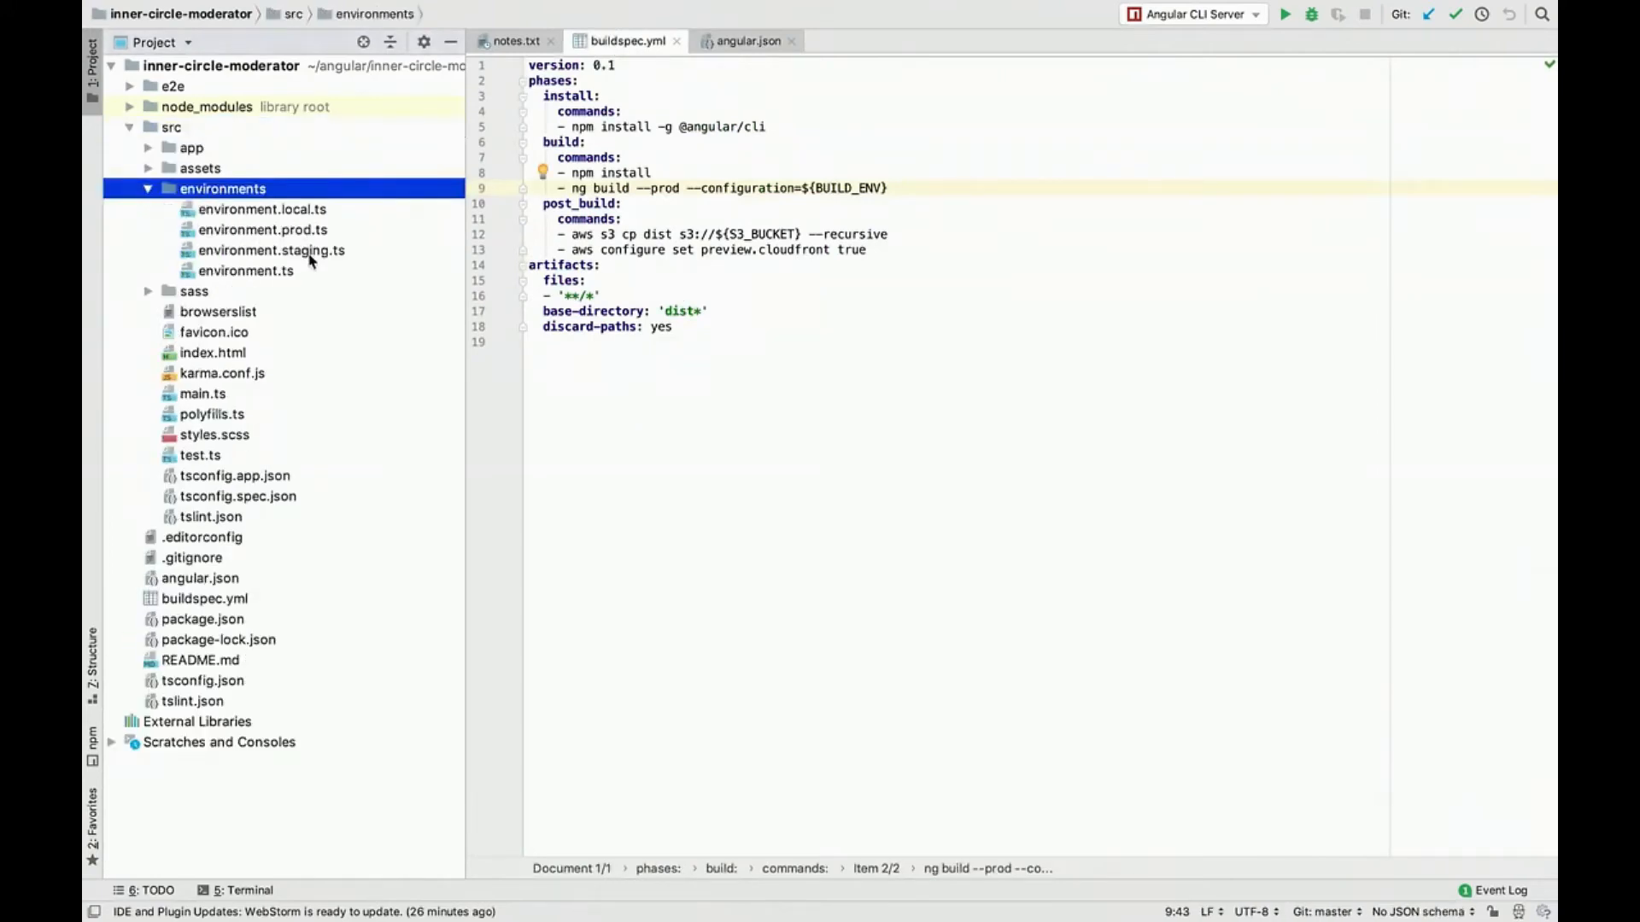
double_click(333, 229)
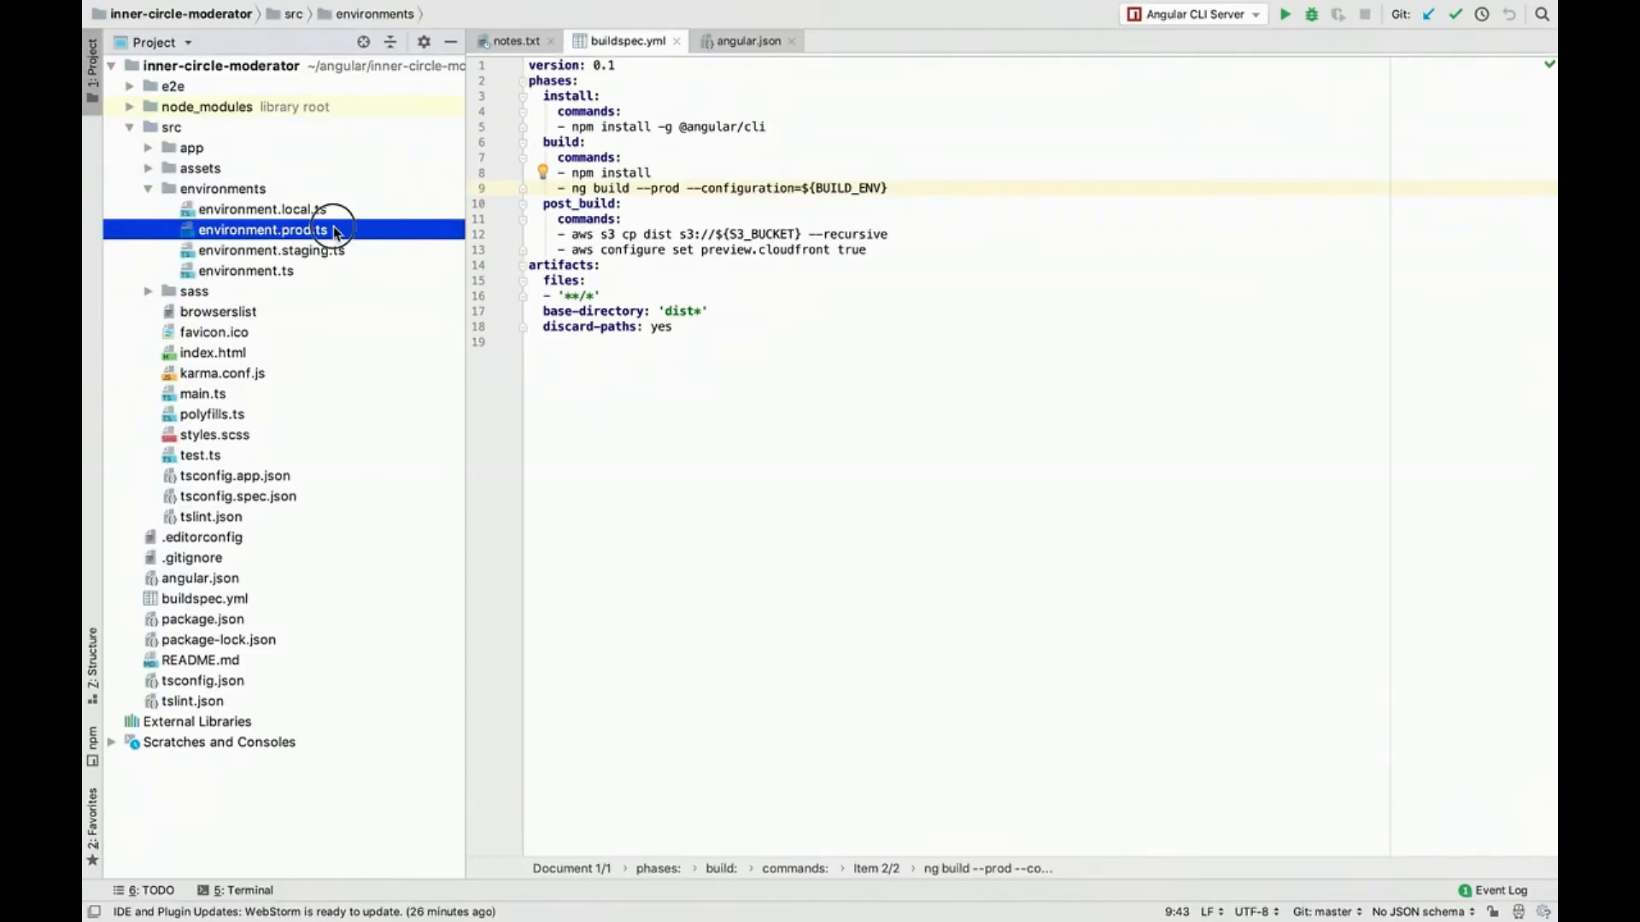
left_click(696, 111)
left_click(631, 43)
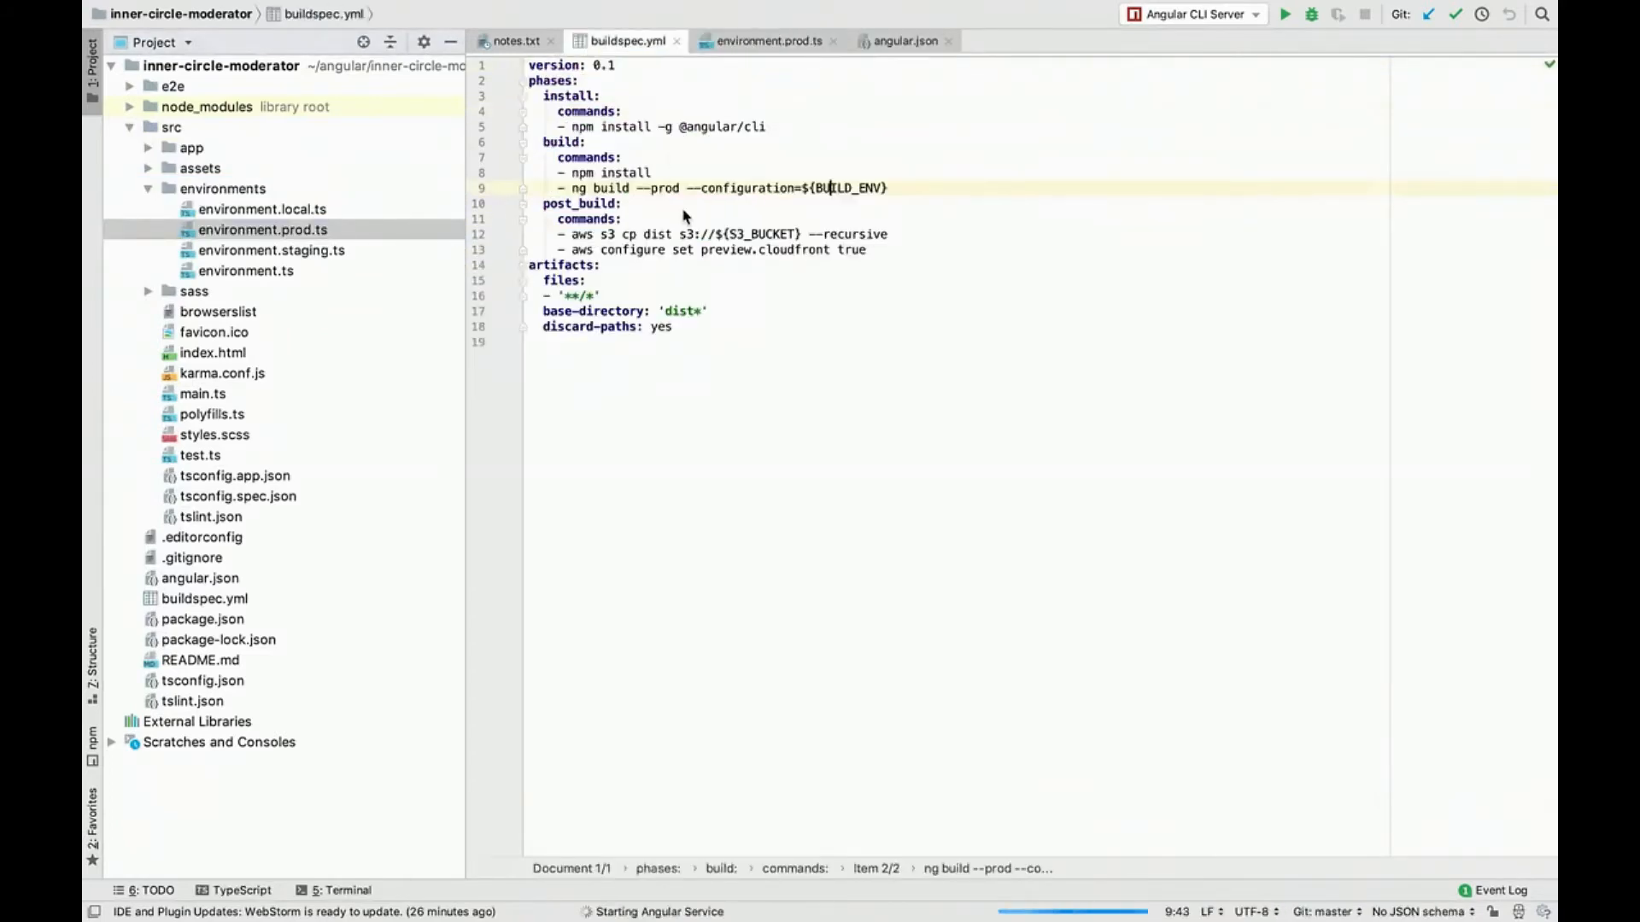
Step: In angular.json, hide the TypeScript errors and fold the build and architect sections of admin-panel
left_click(905, 41)
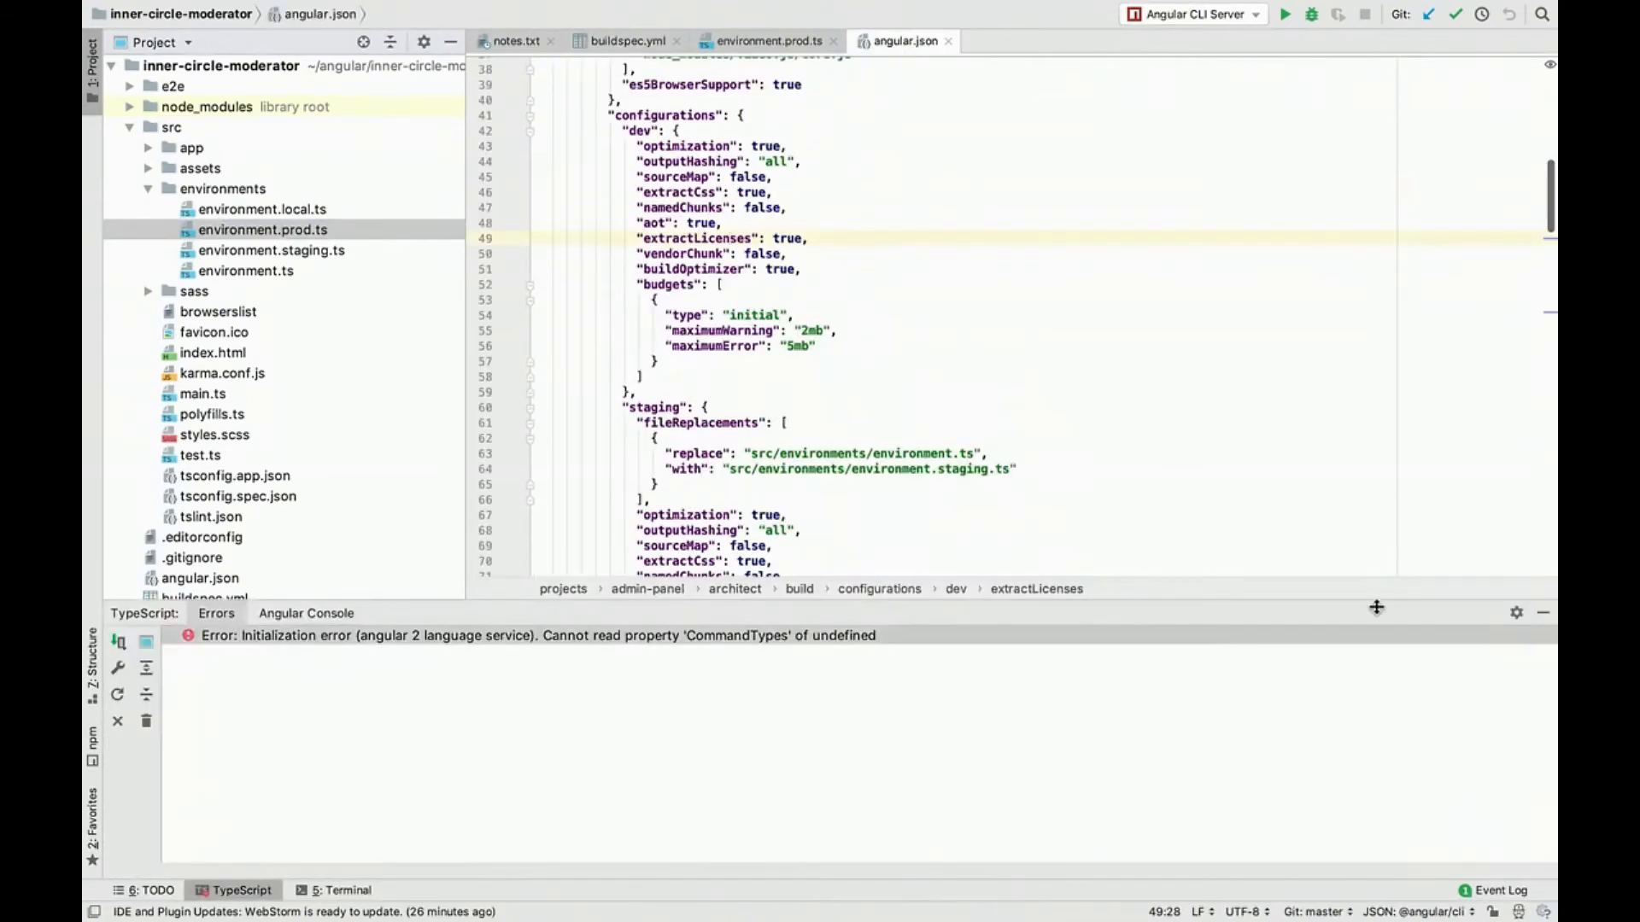
left_click(1546, 622)
left_click(951, 545)
scroll(659, 543, "up", 7)
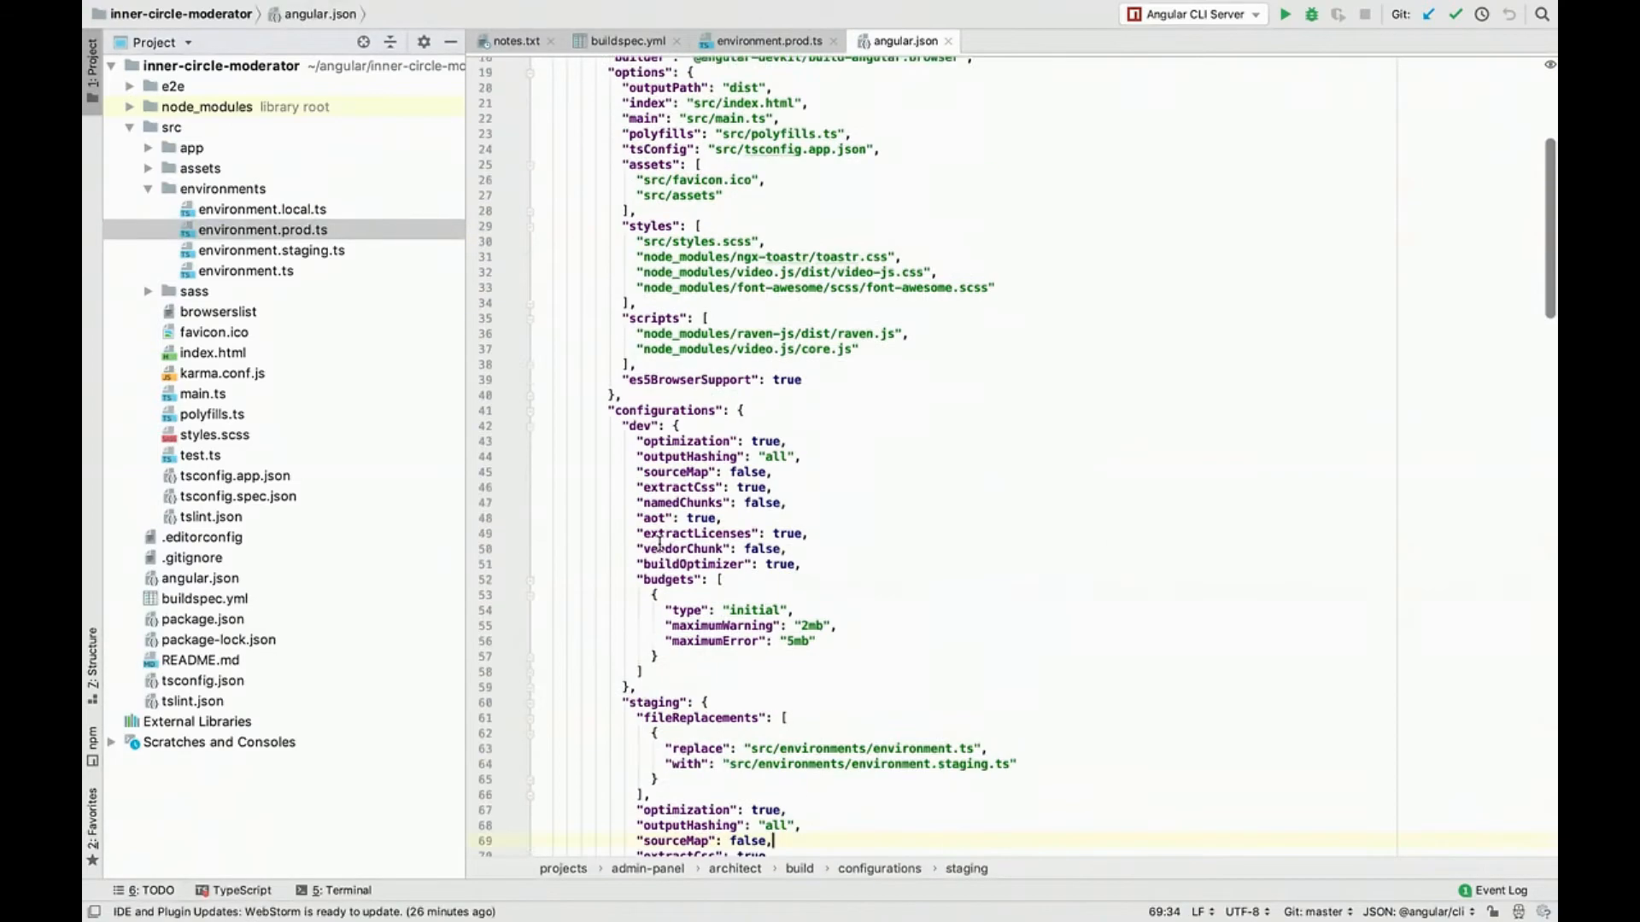
scroll(660, 543, "up", 5)
left_click(588, 314)
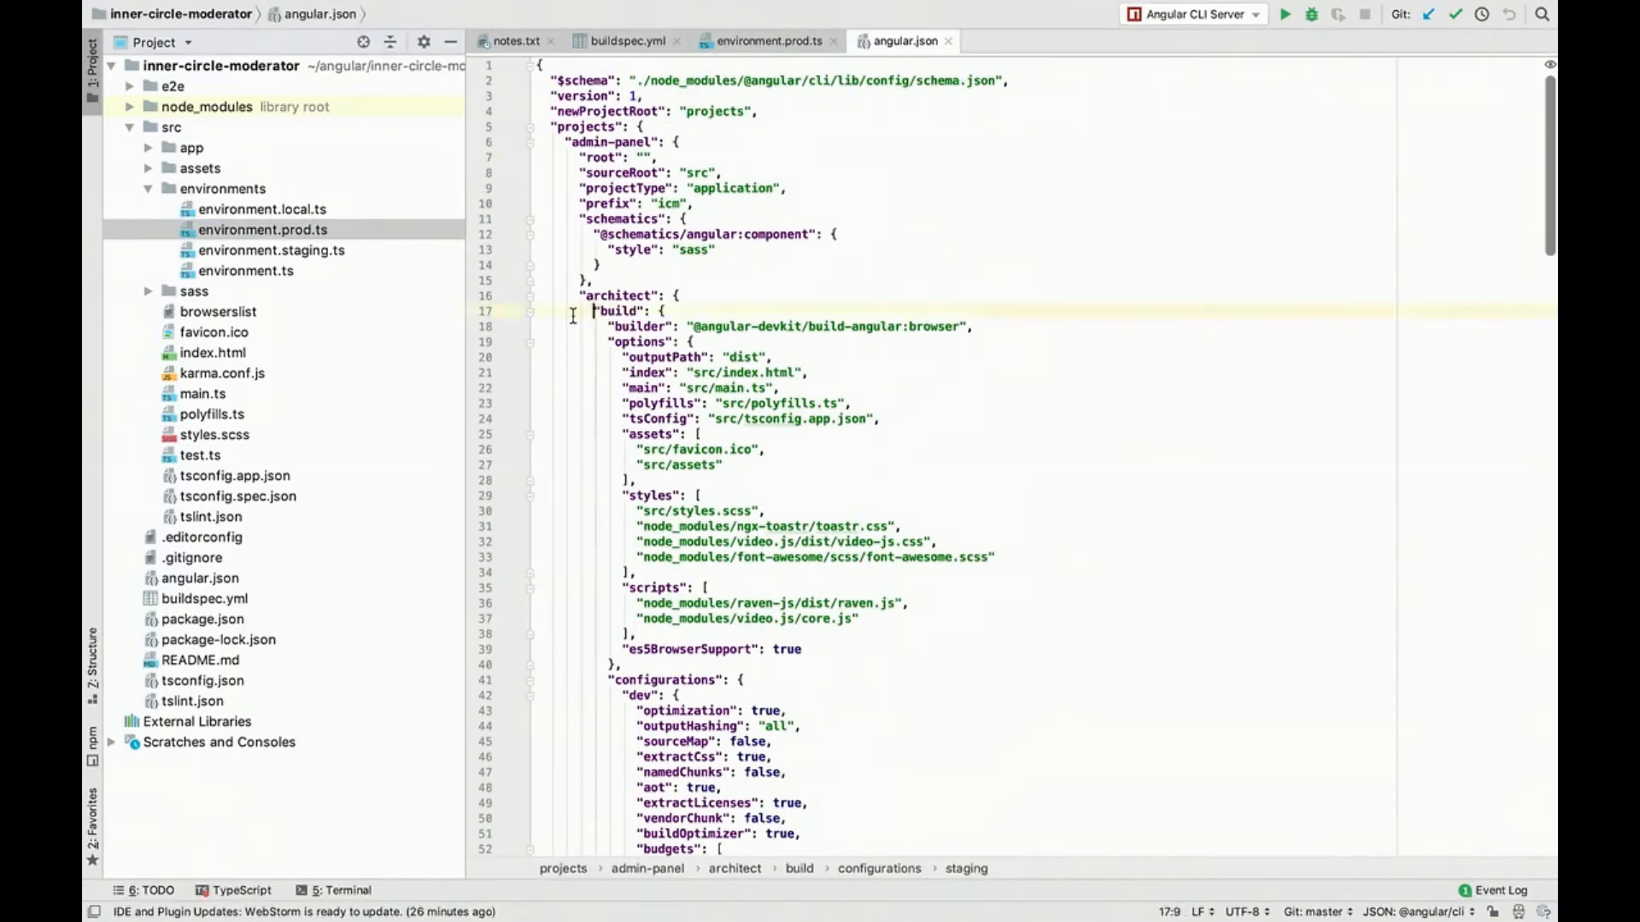
left_click(530, 313)
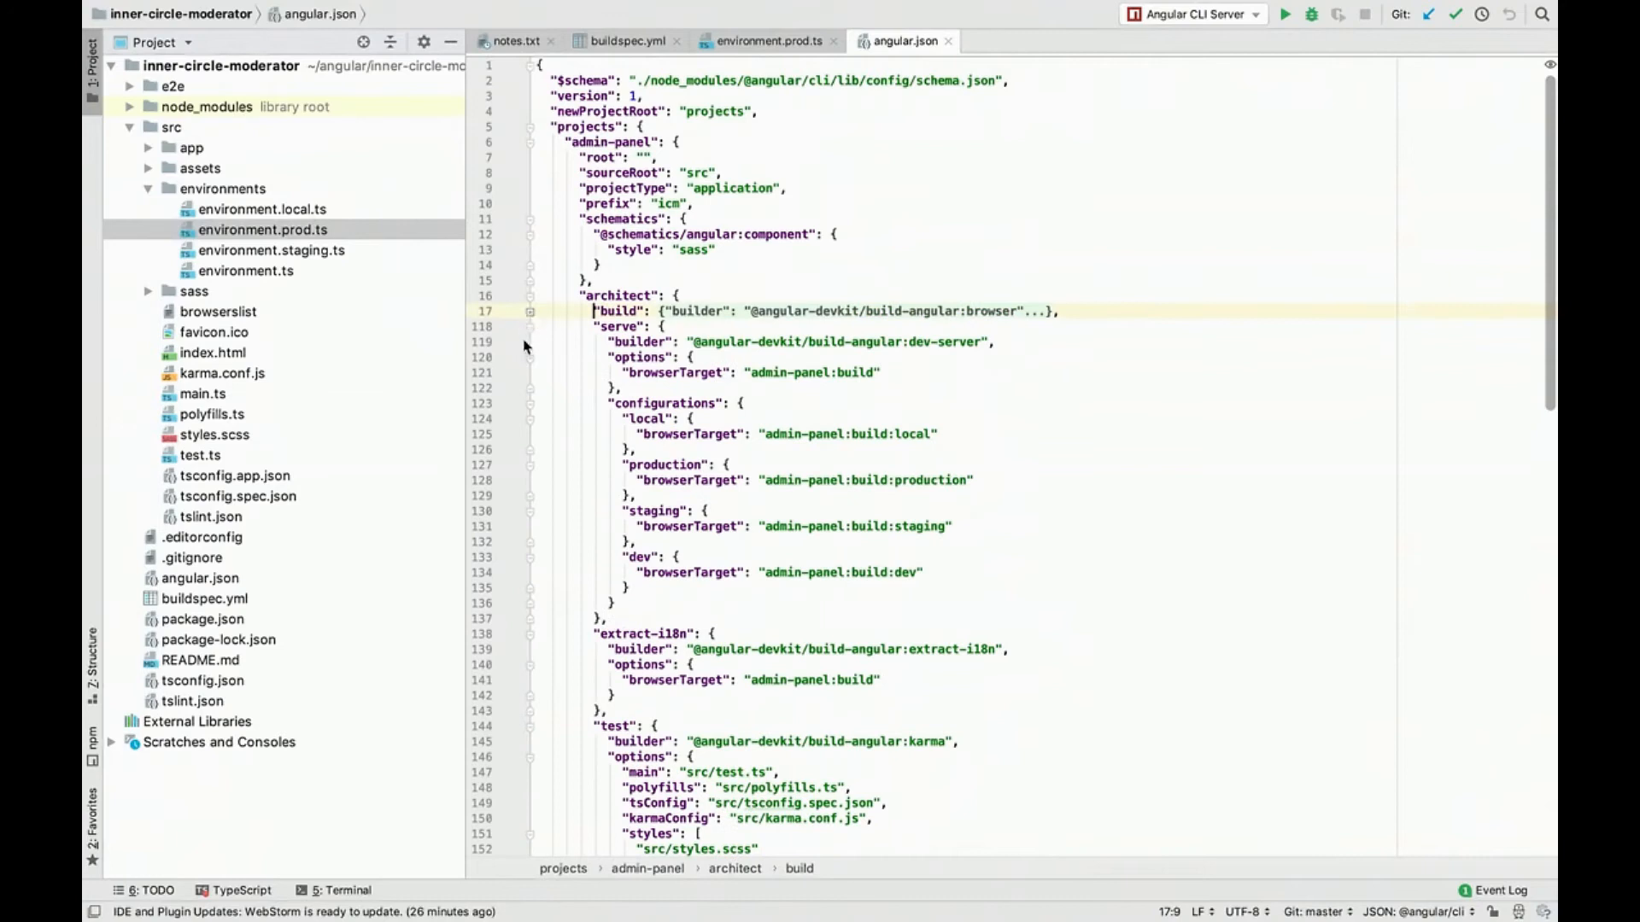
left_click(530, 296)
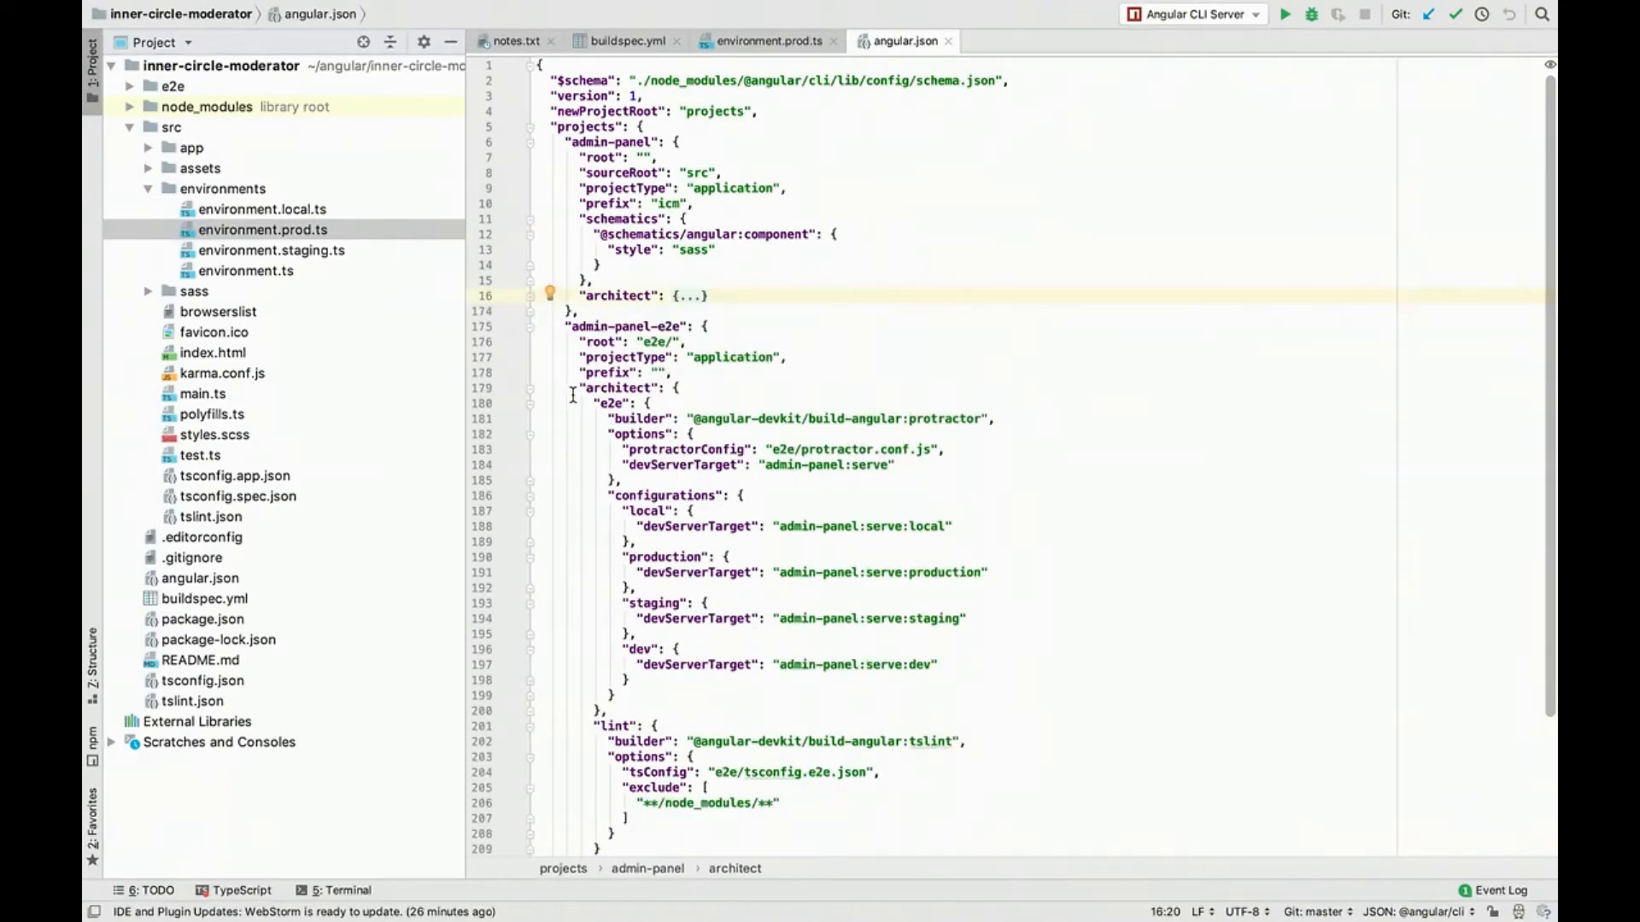
Step: Examine the production entry under the e2e configurations of admin-panel-e2e in angular.json
scroll(597, 504, "down", 1)
double_click(649, 456)
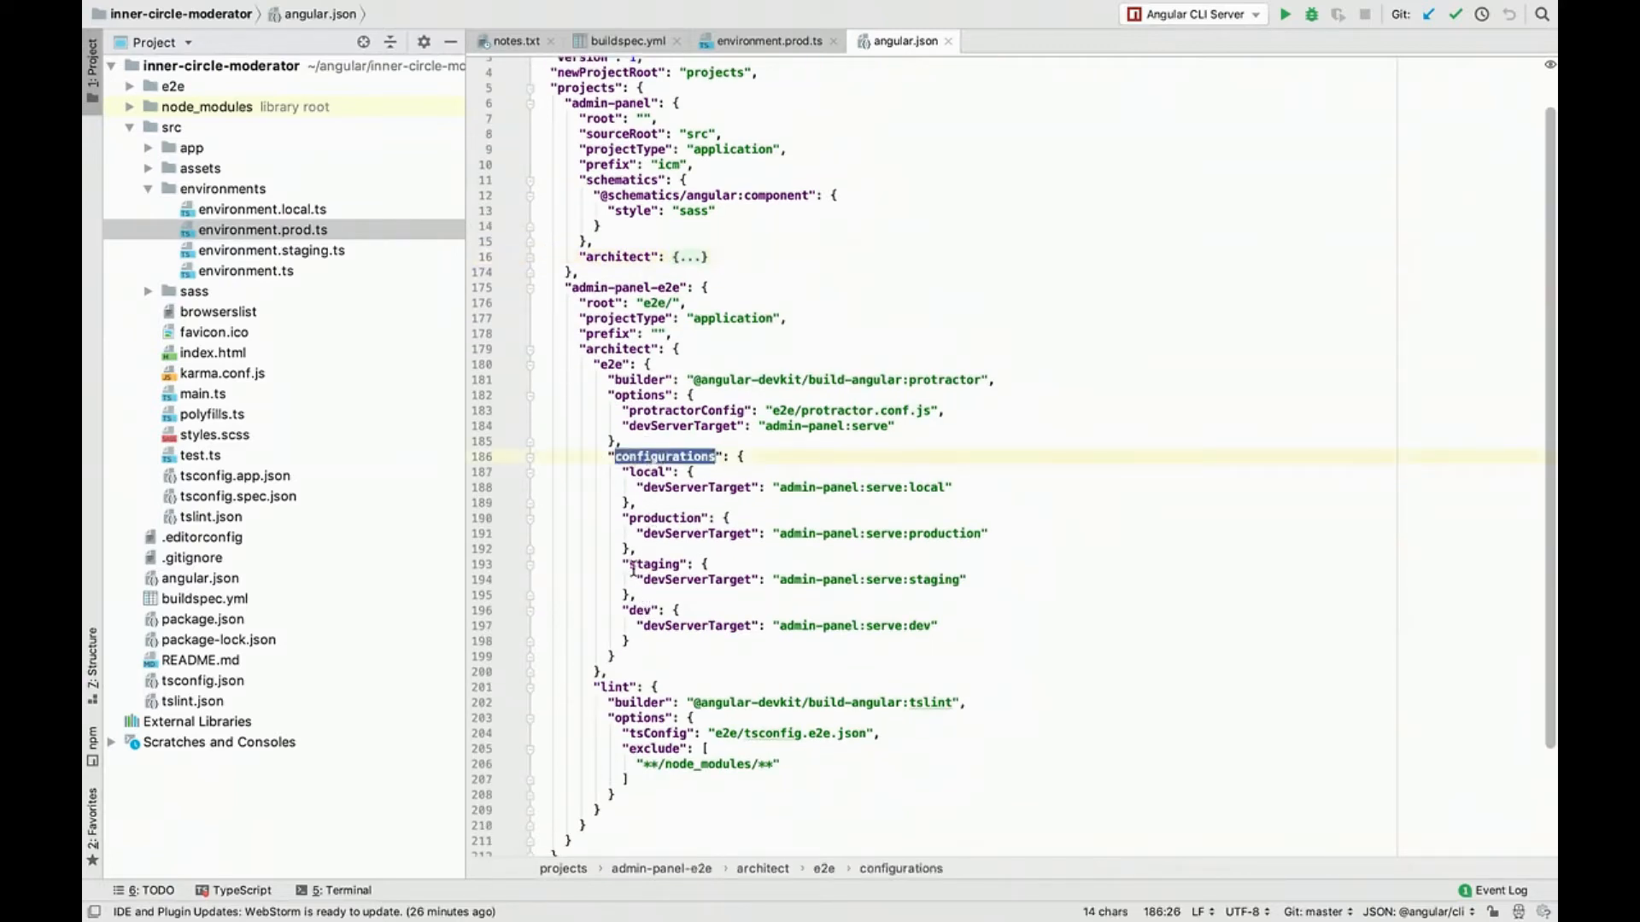
double_click(656, 518)
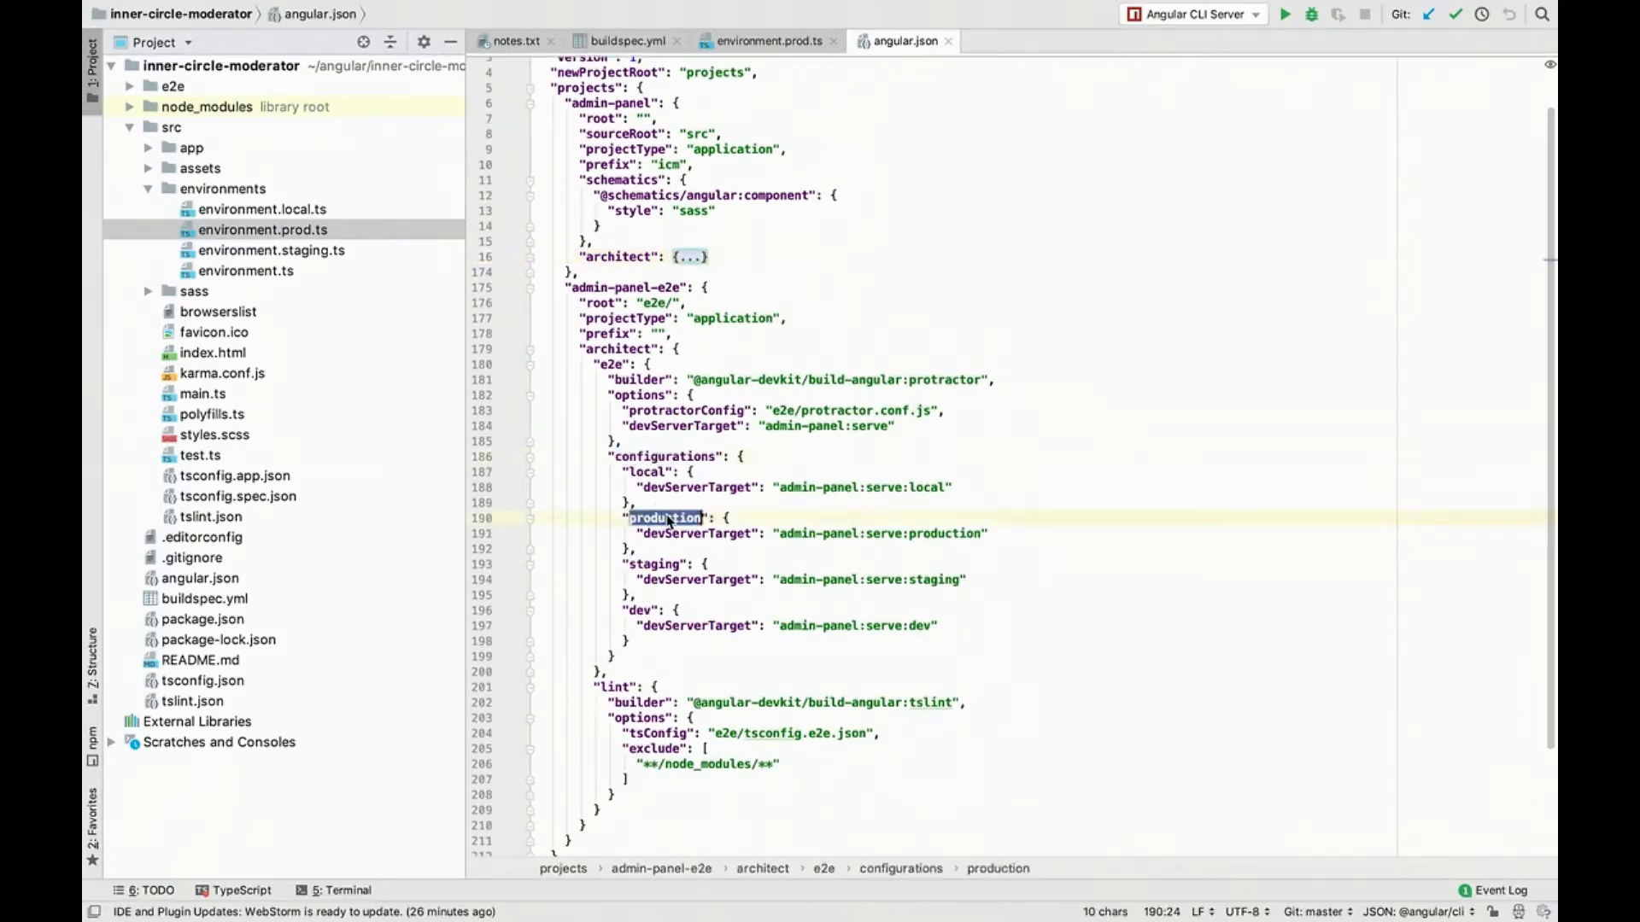
left_click_drag(637, 548, 643, 504)
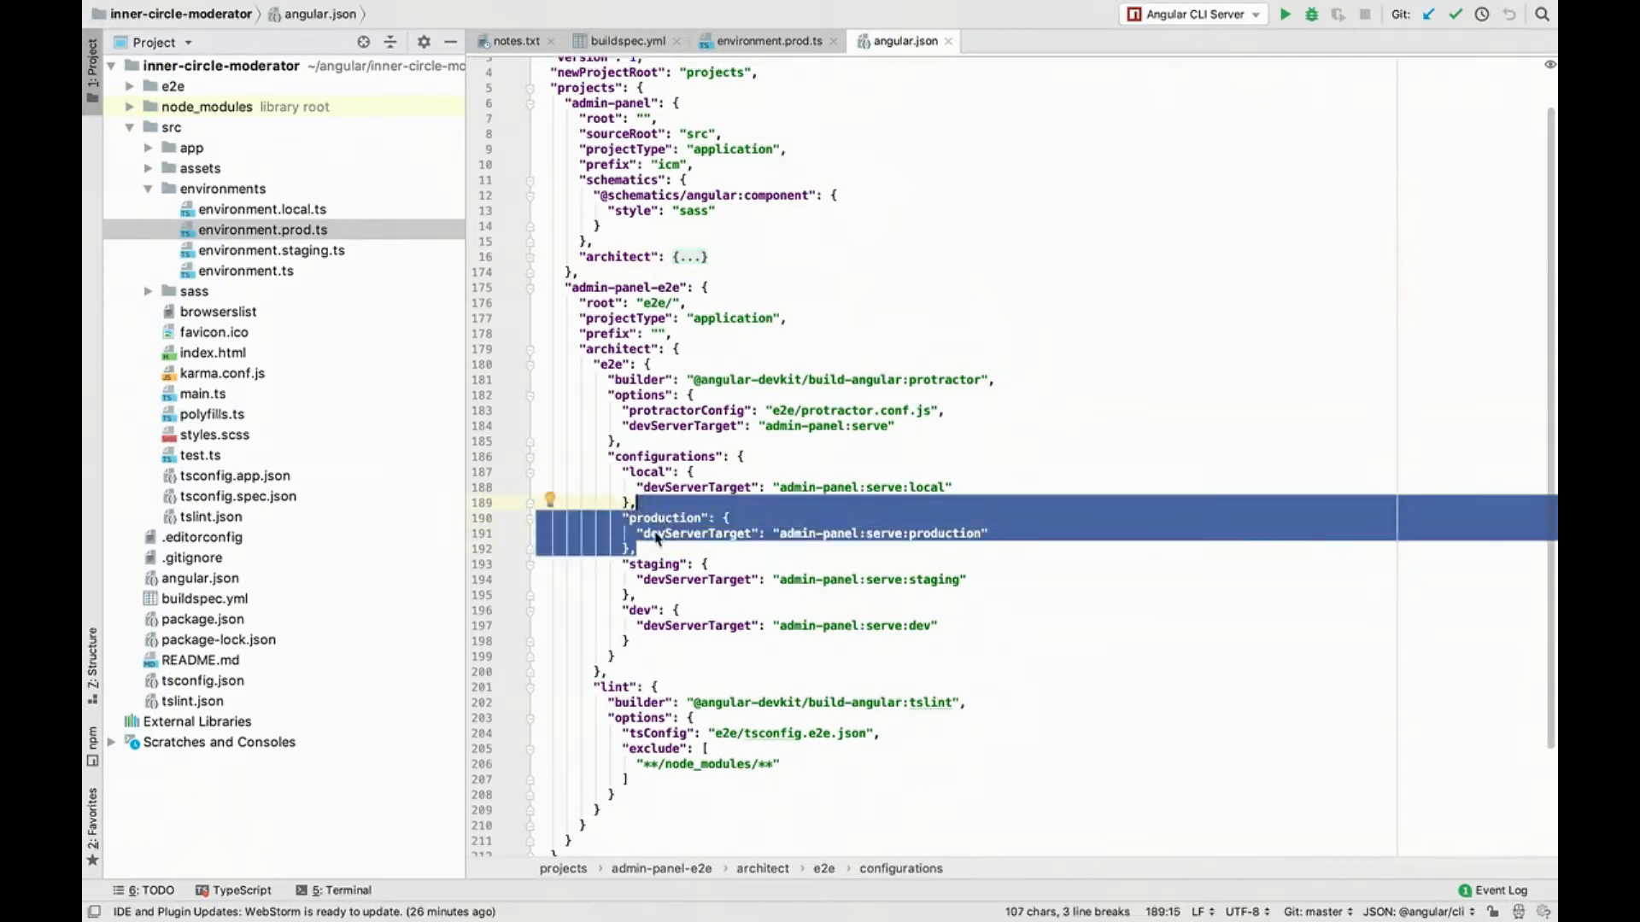
scroll(658, 555, "down", 2)
scroll(675, 612, "up", 3)
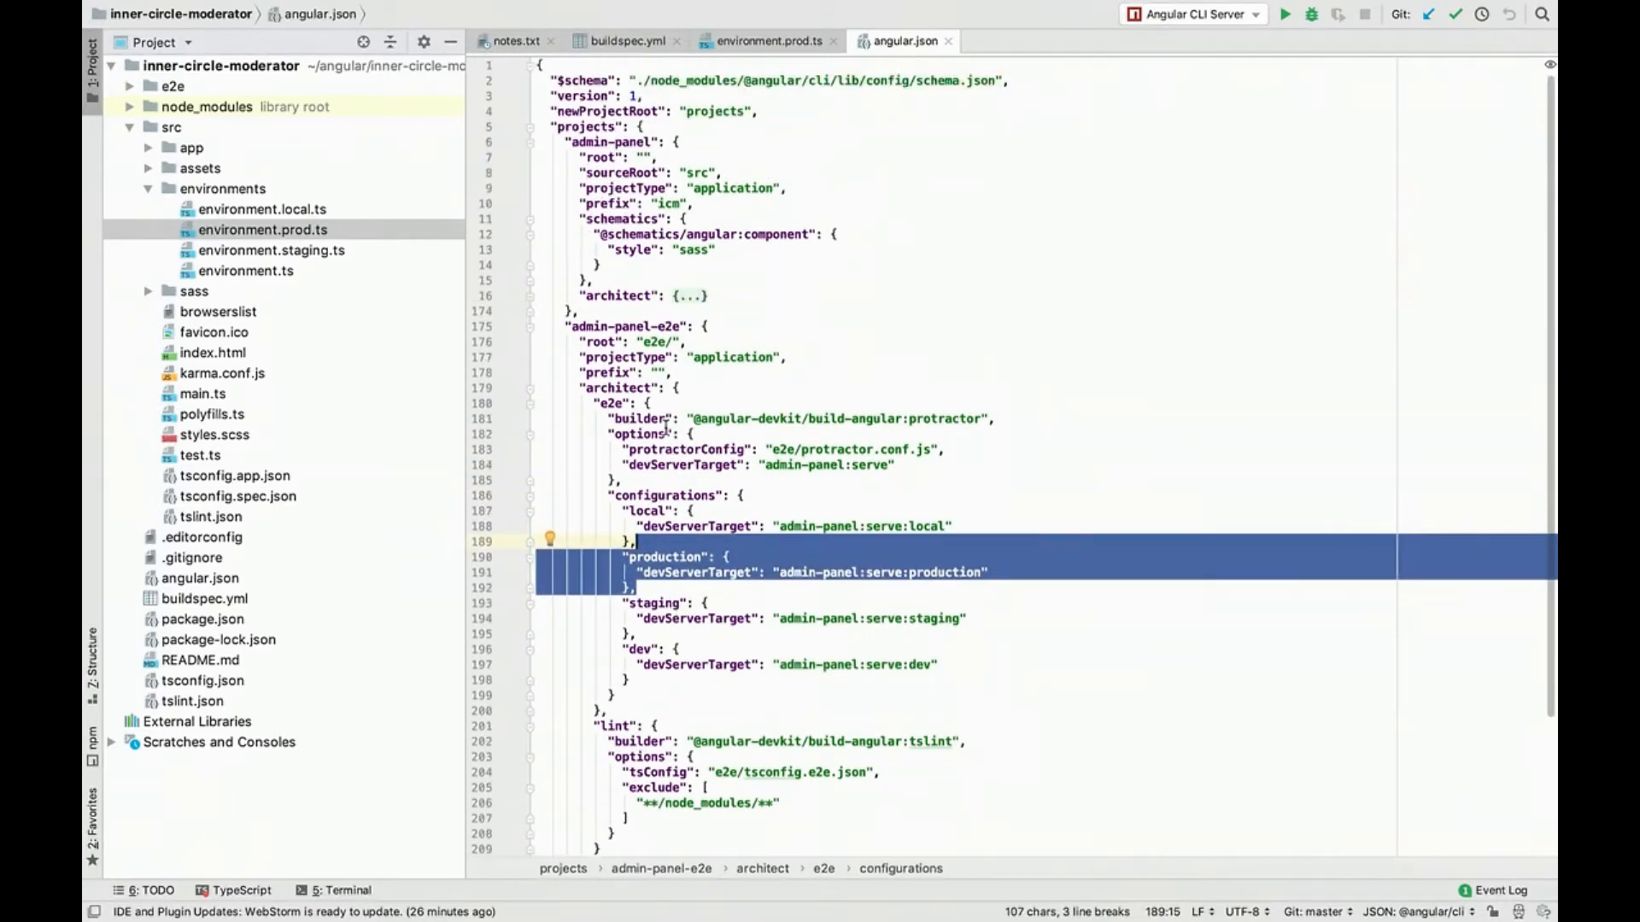
Step: Unfold the admin-panel architect section and search angular.json for "configurations"
left_click(684, 305)
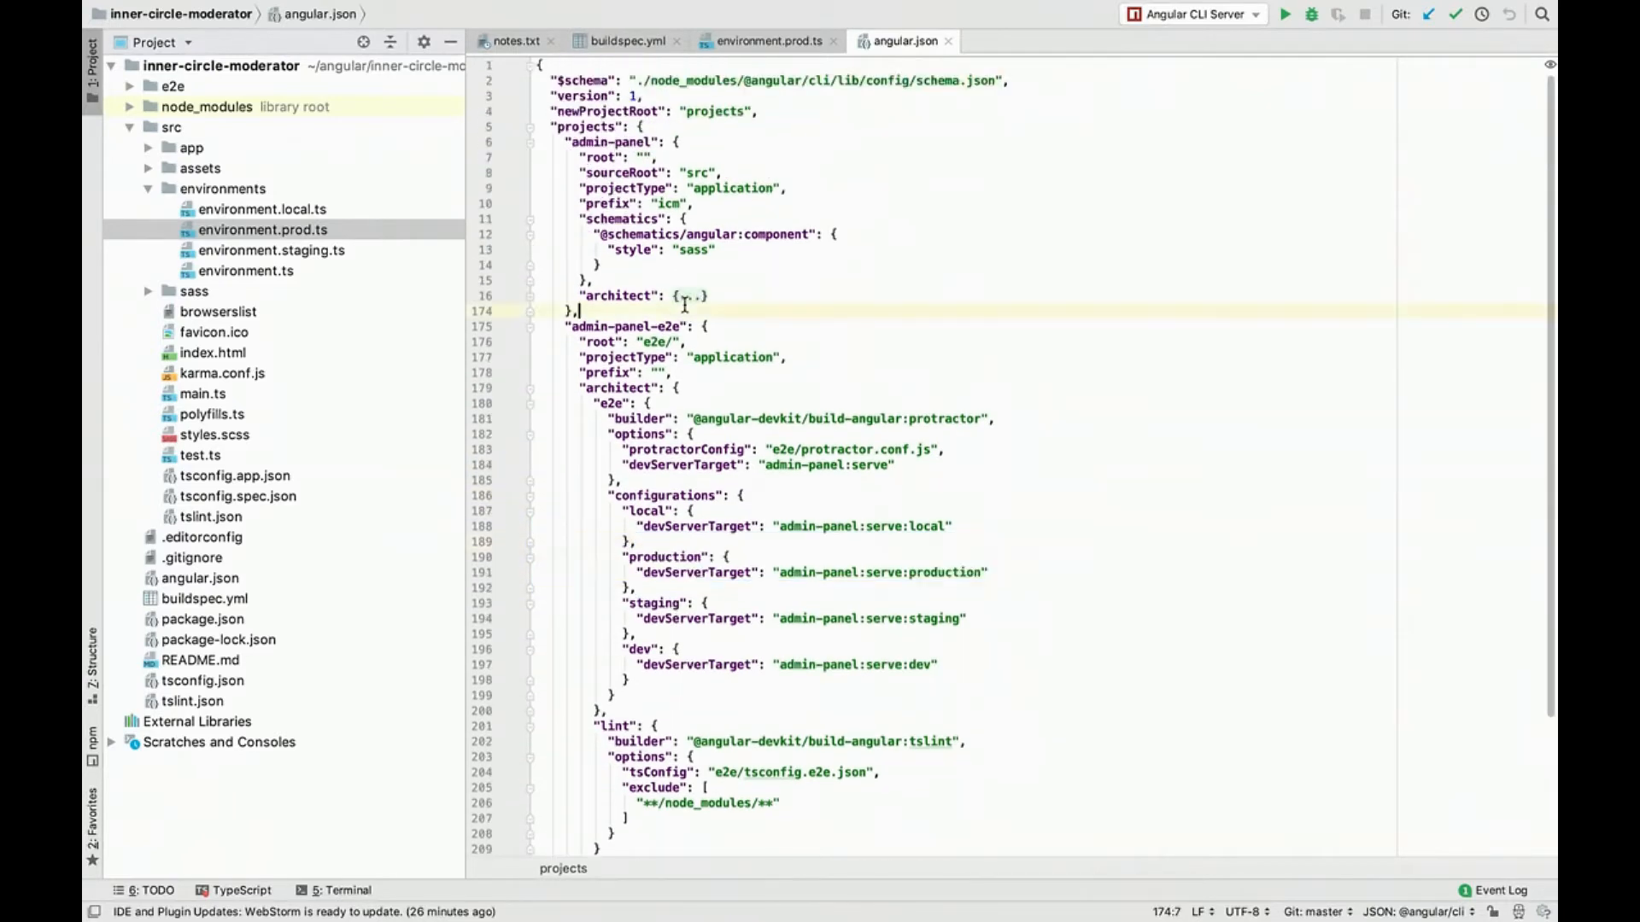
left_click(529, 327)
left_click(681, 296)
left_click(682, 296)
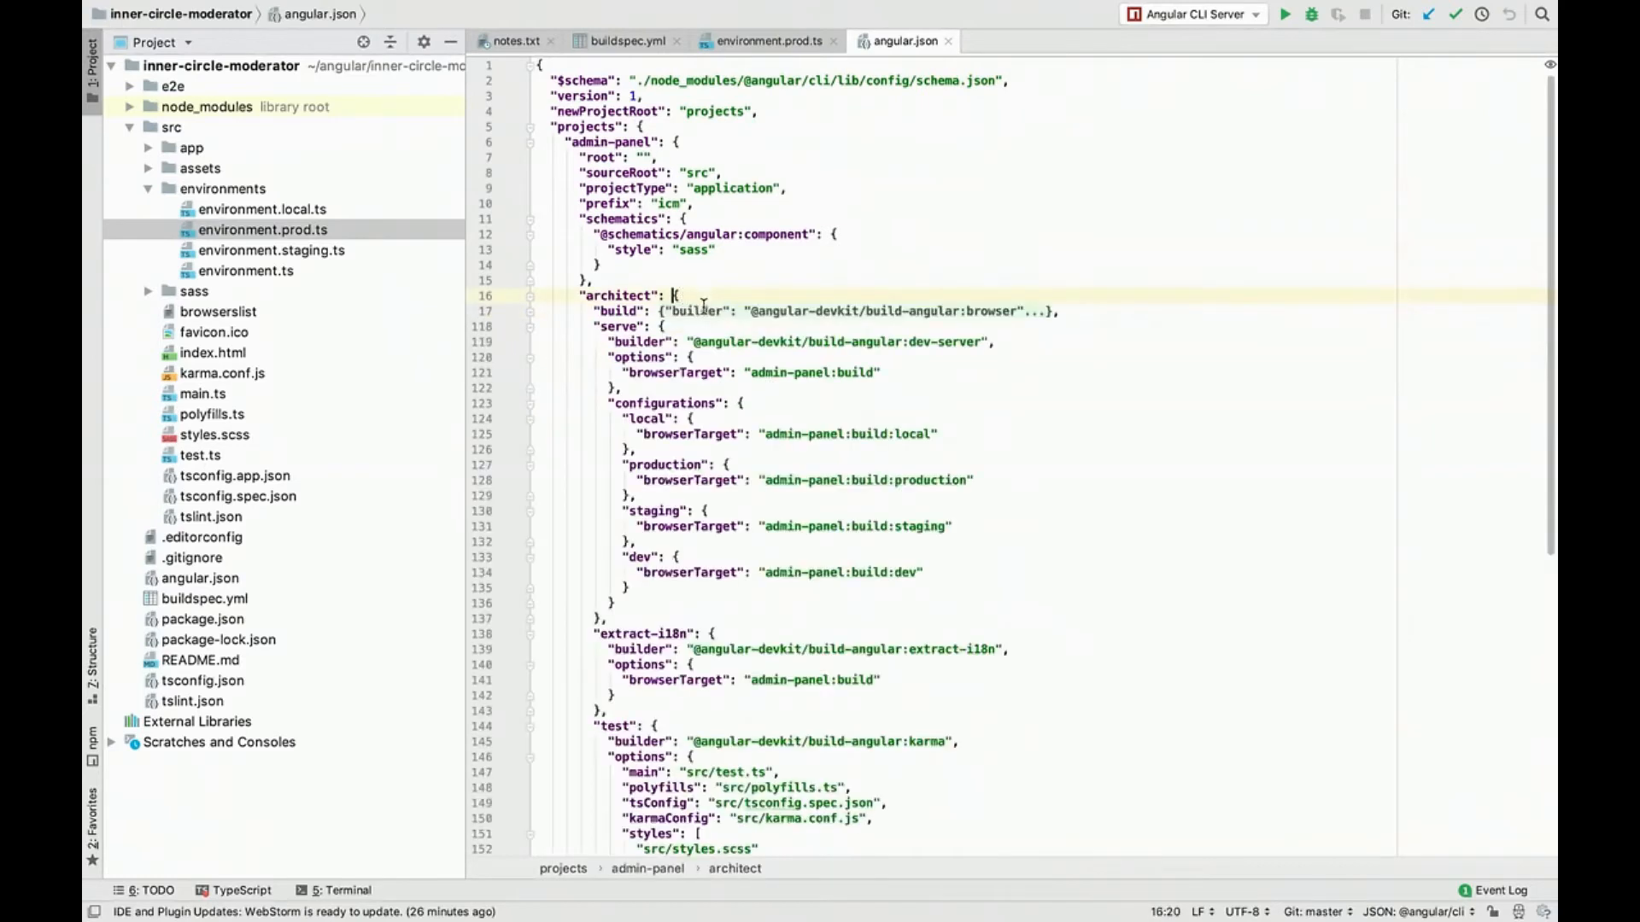
key("super+f")
type("con")
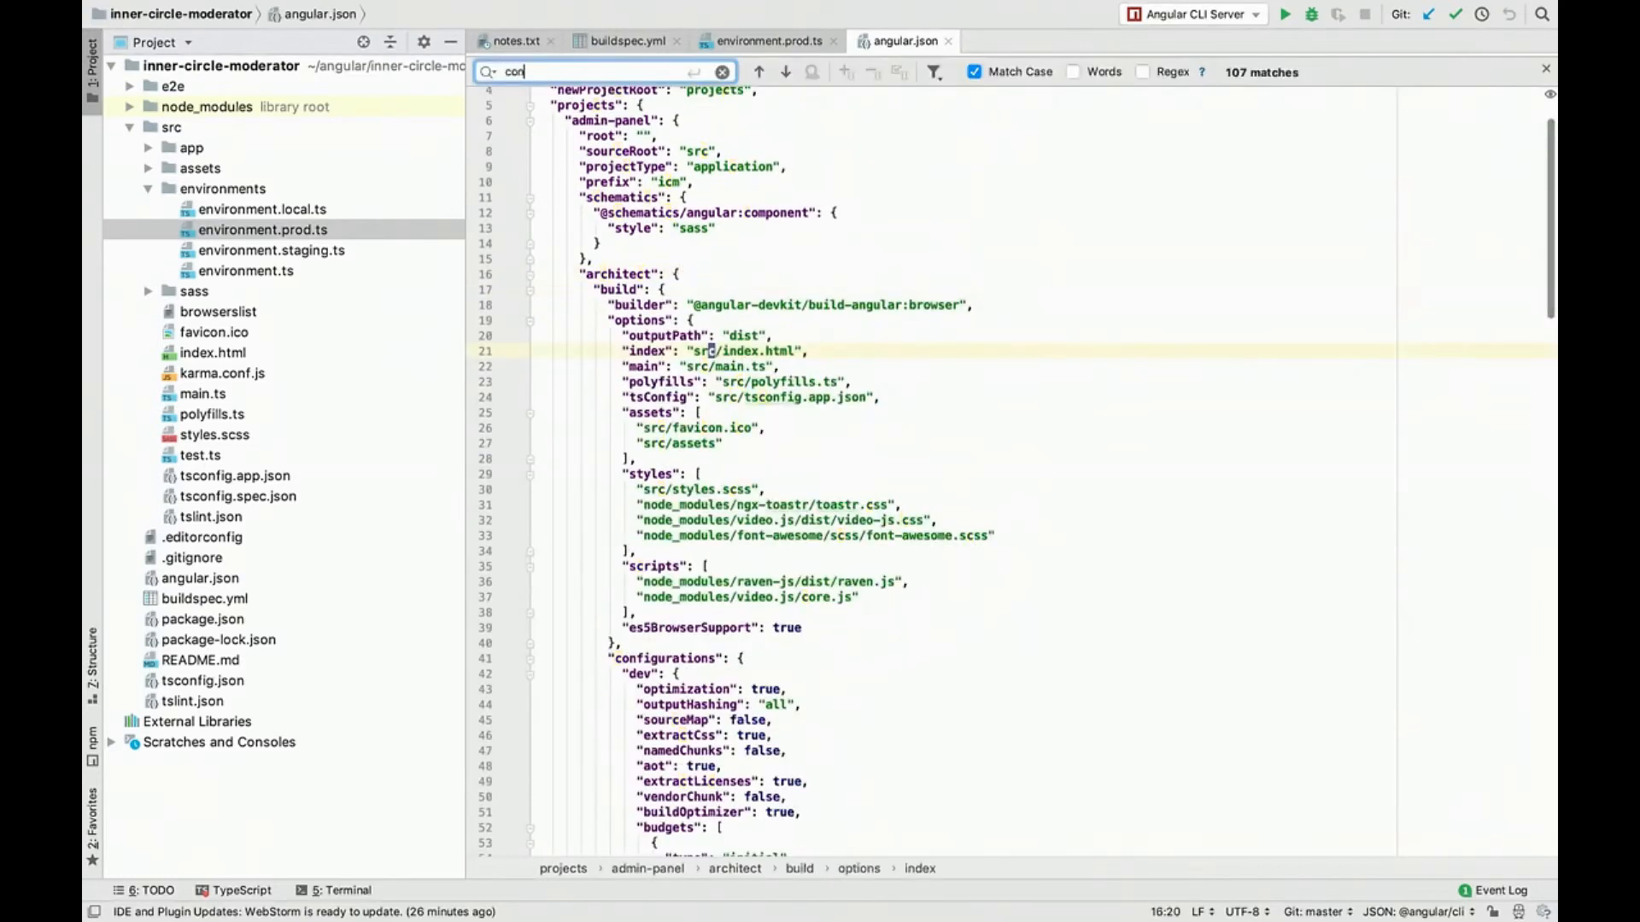
type("figurations")
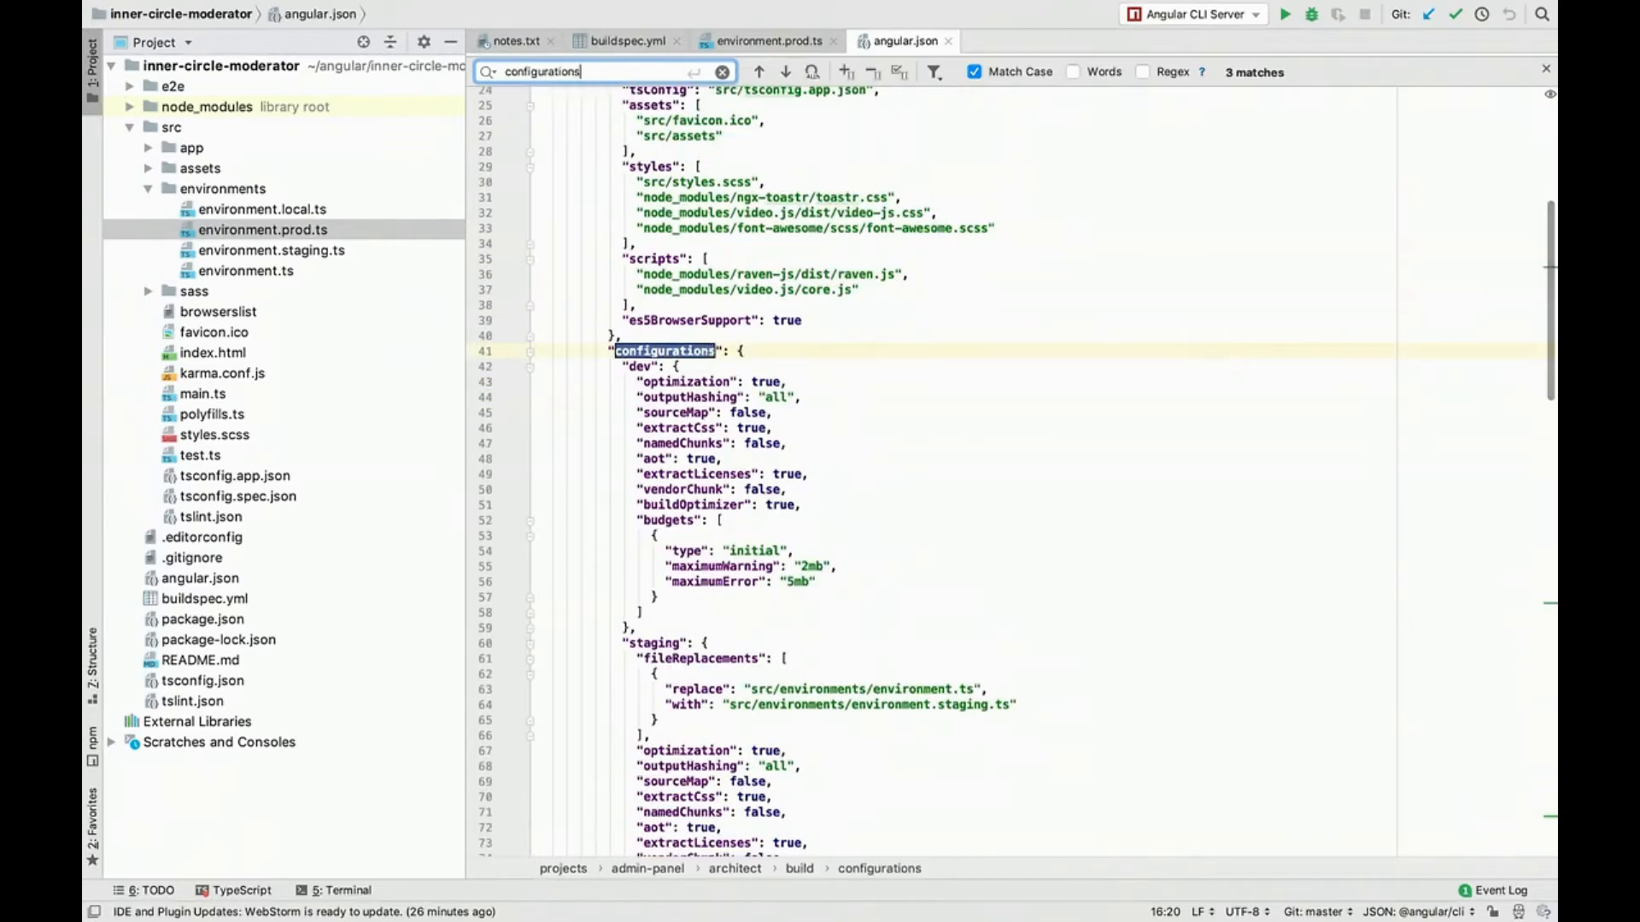
key("Return")
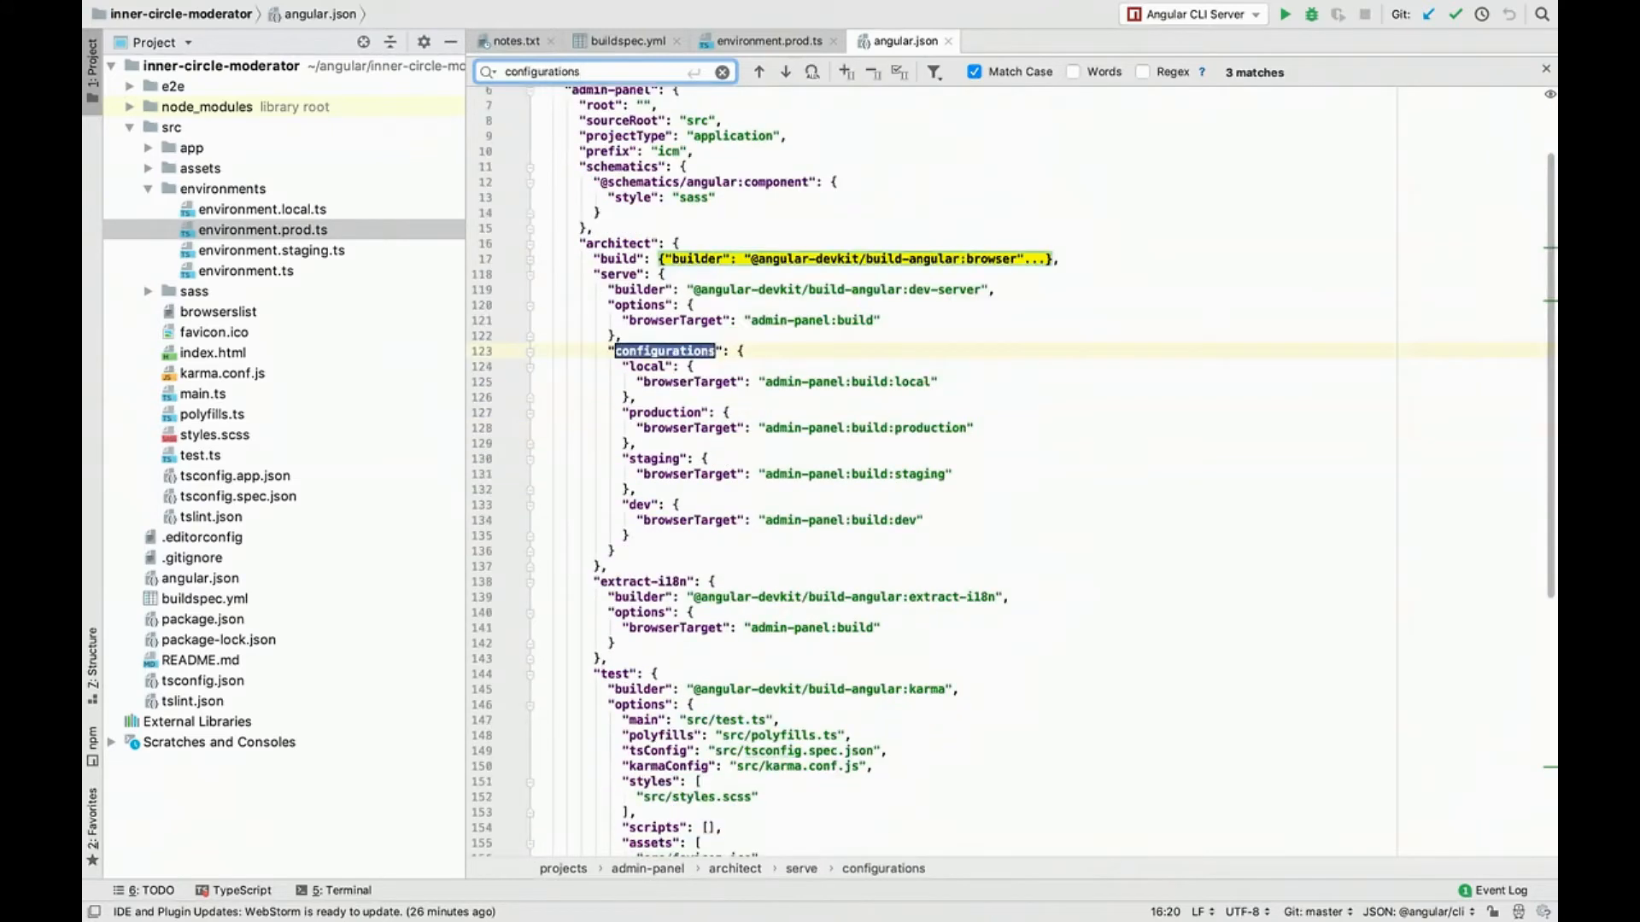
left_click(814, 473)
key("super+f")
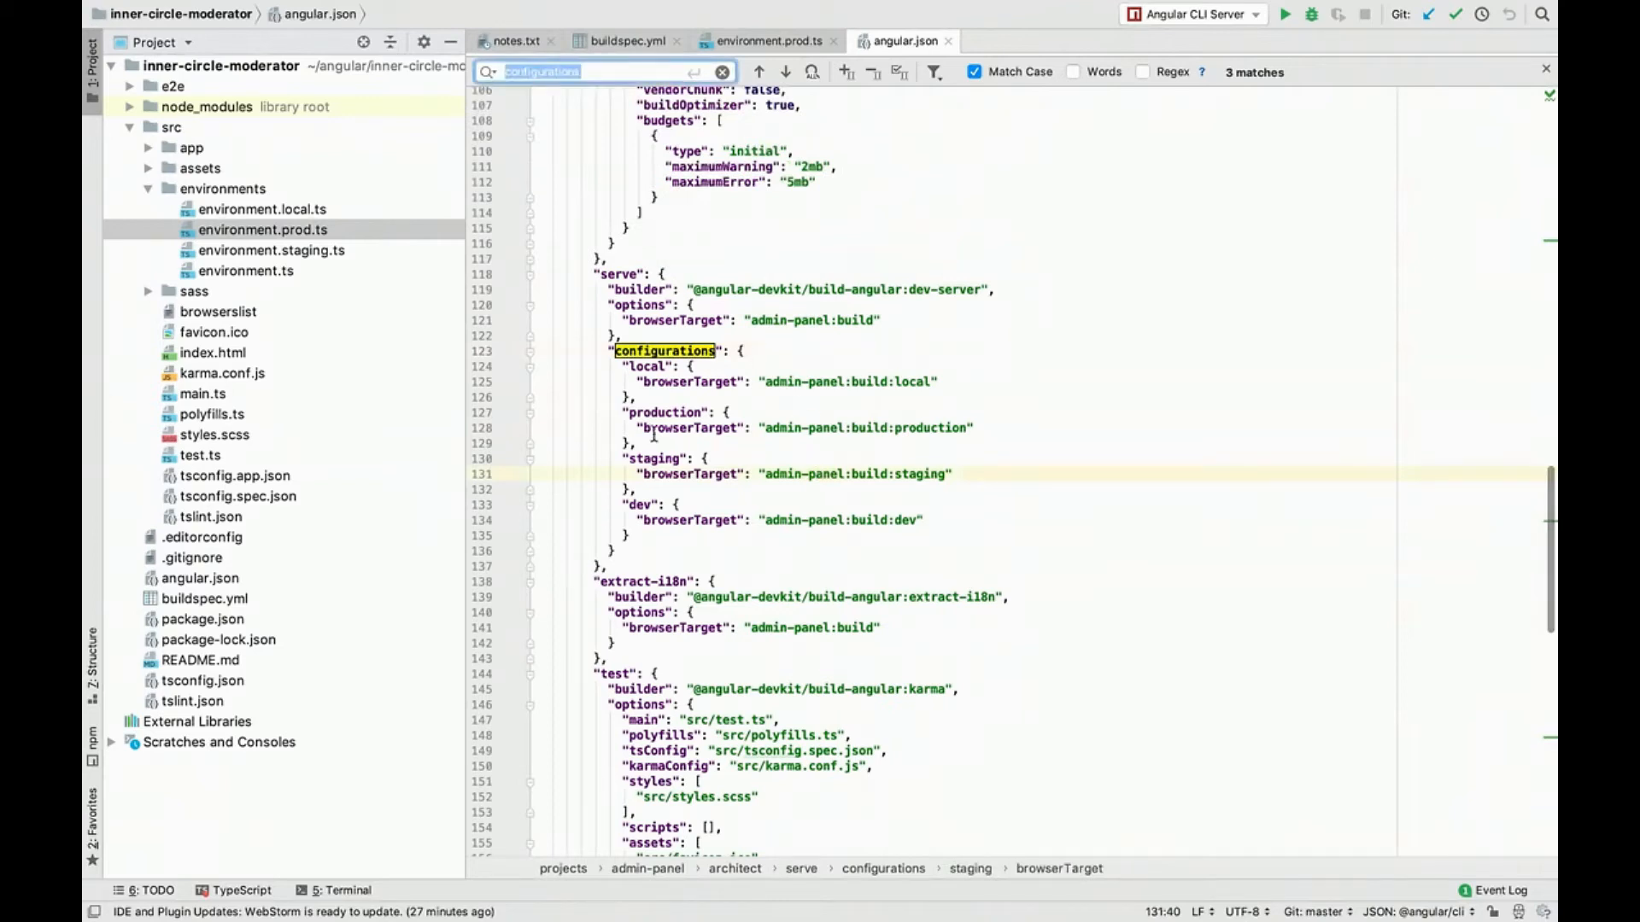
Step: Compare ${BUILD_ENV} in buildspec.yml with the production configuration in angular.json, and go through the other "configurations" matches
left_click(629, 41)
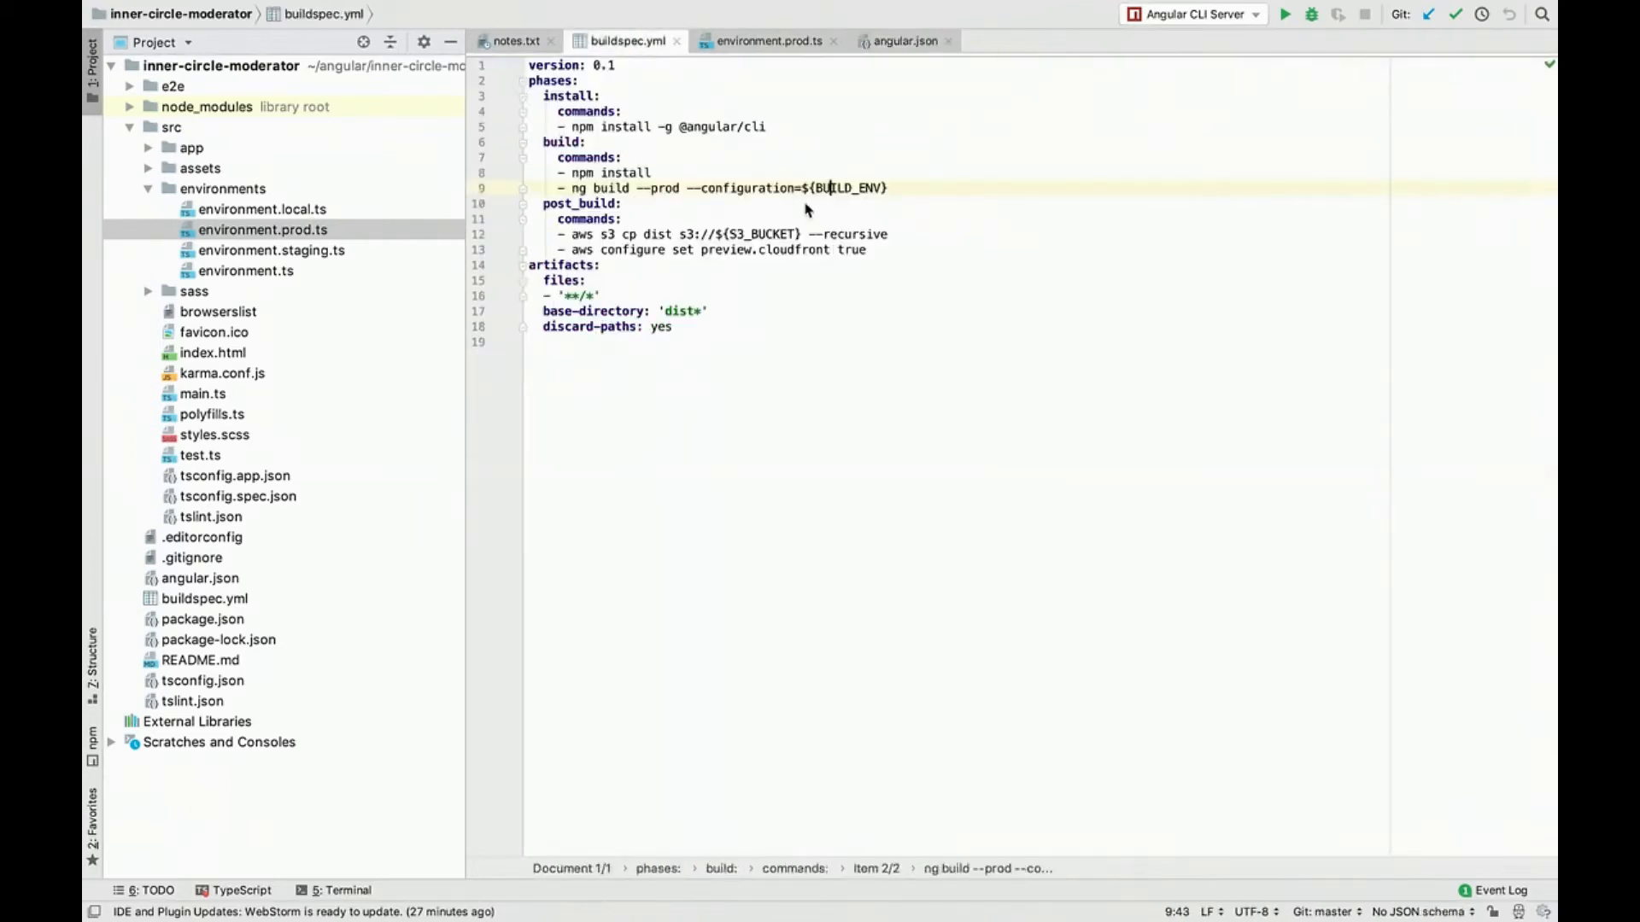
left_click_drag(802, 188, 890, 194)
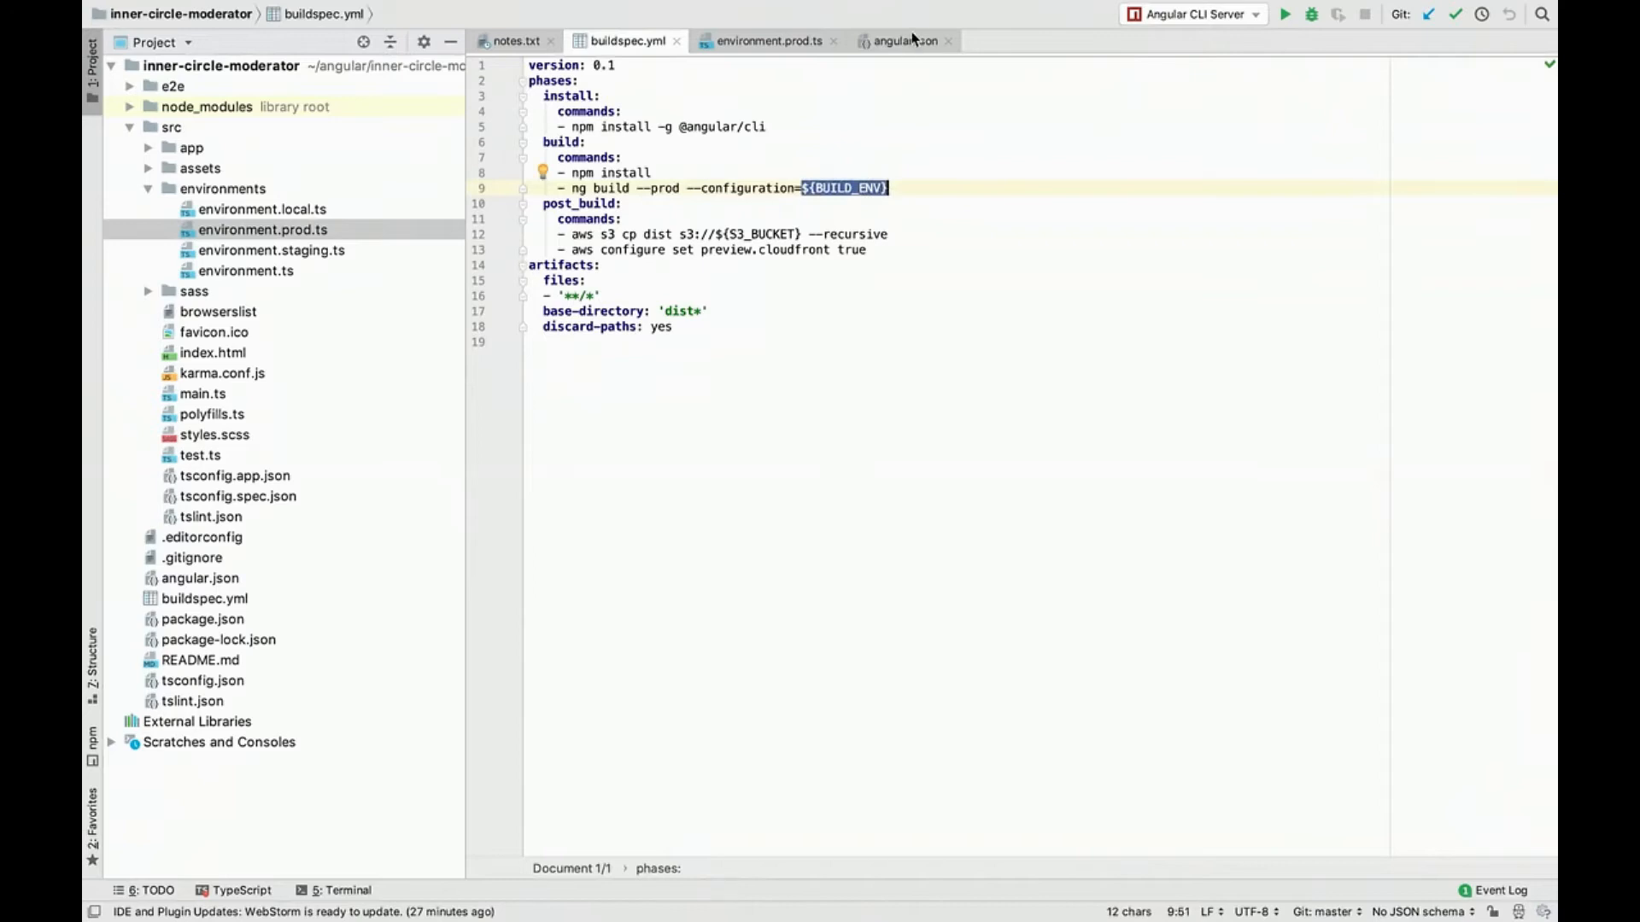
left_click(912, 40)
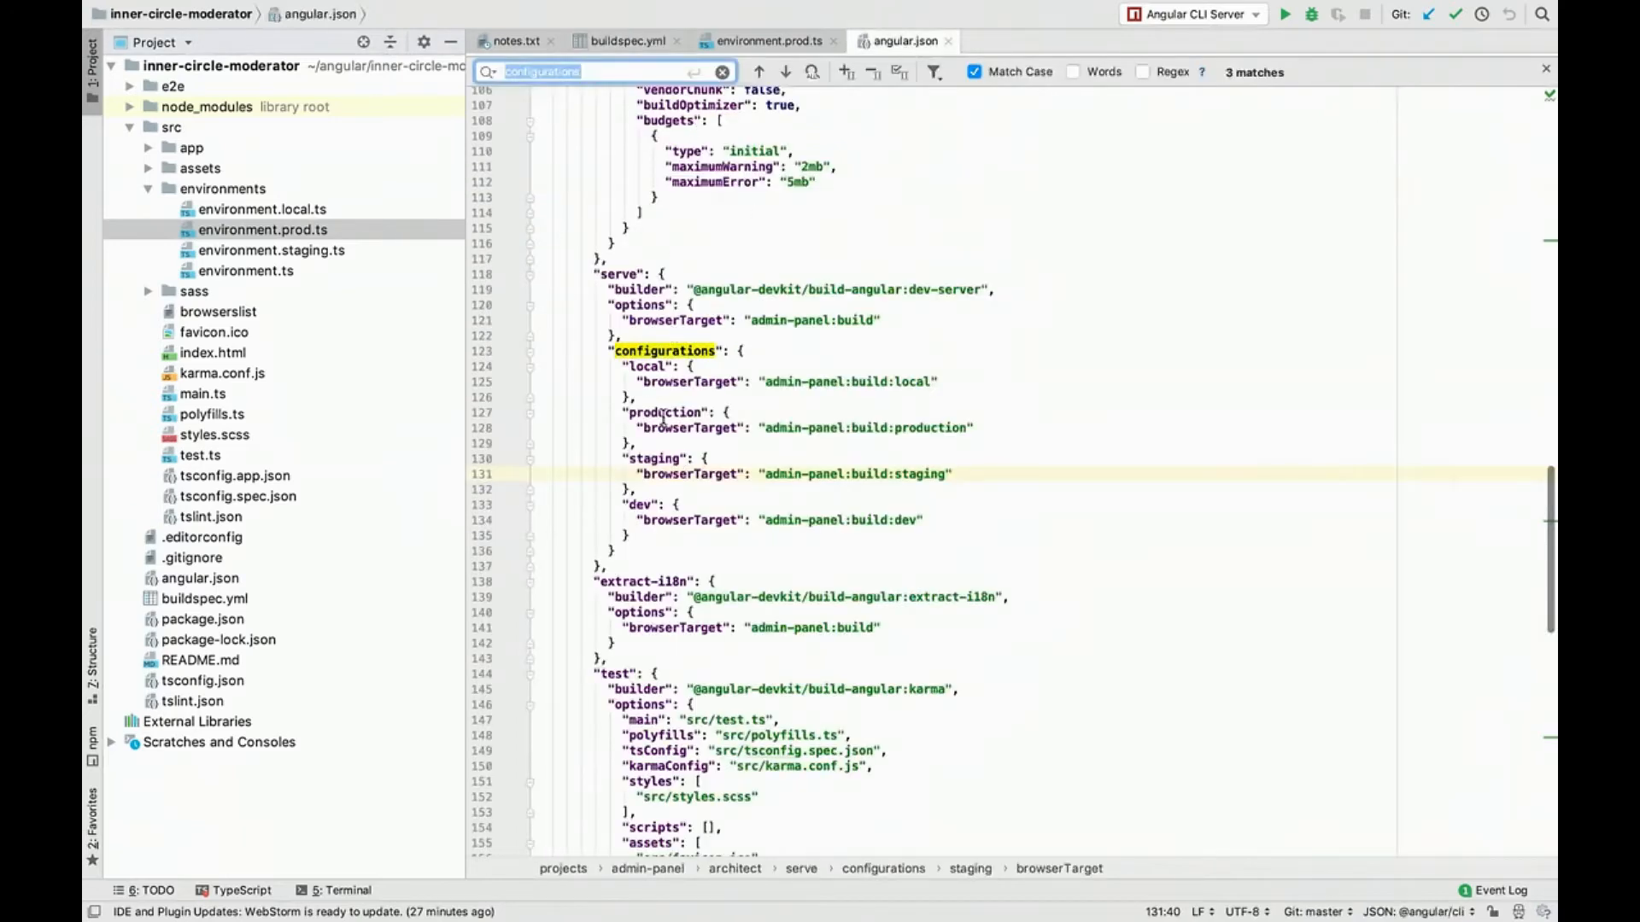
double_click(665, 413)
left_click(600, 71)
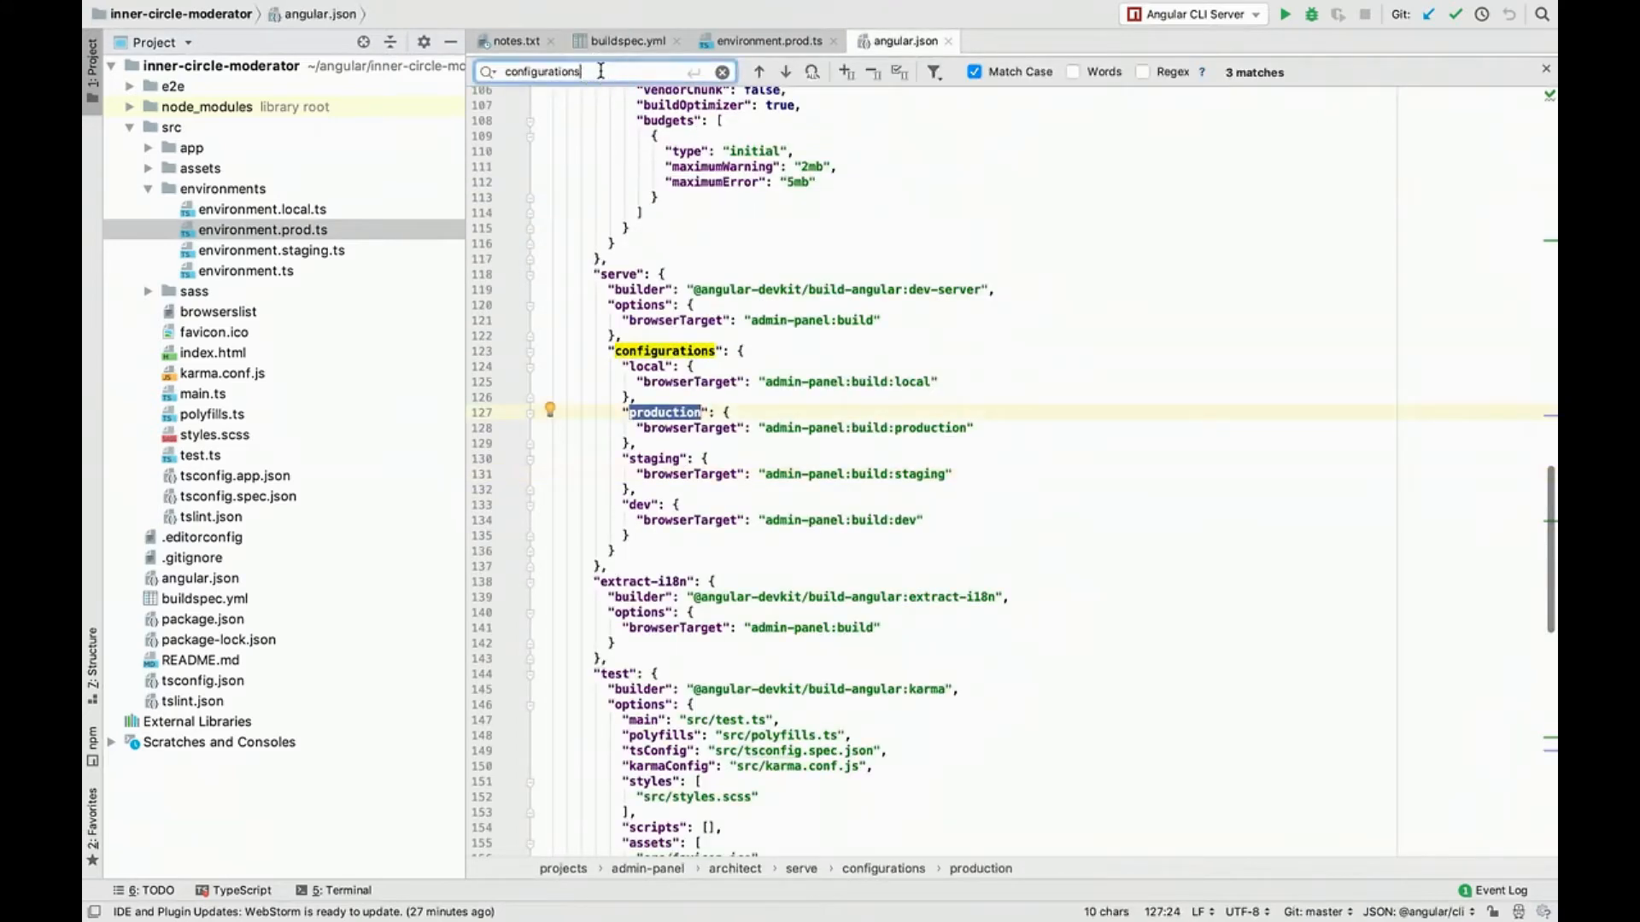
key("Return")
key("Return")
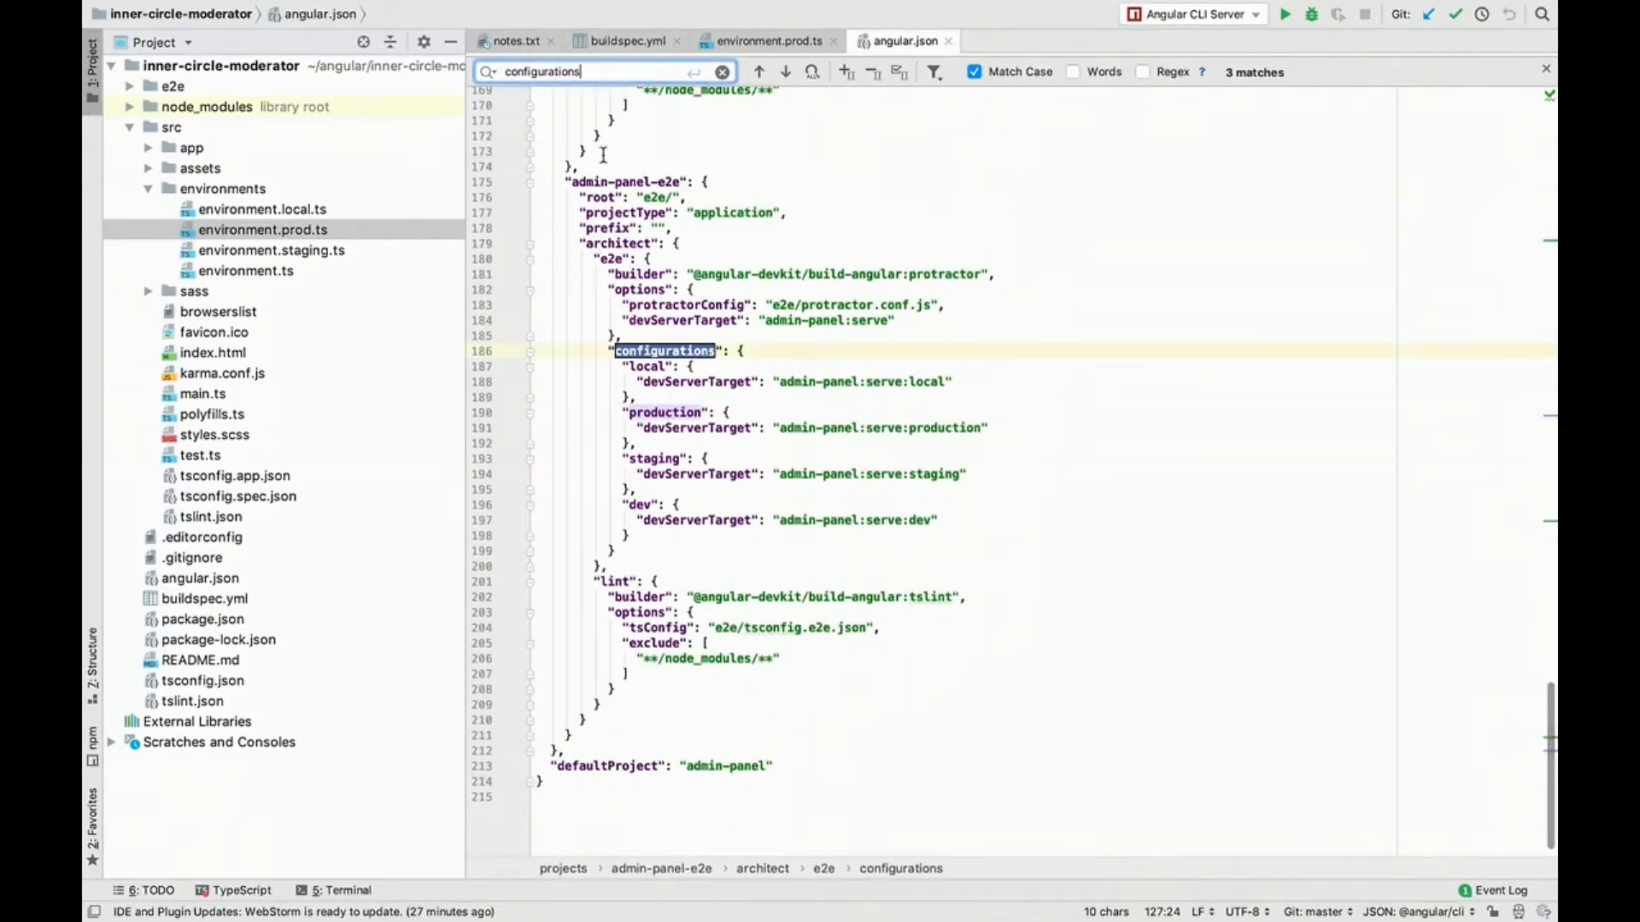
Step: Examine the dev, staging, local and production entries under the configurations of admin-panel's build section in angular.json
key("Return")
key("Return")
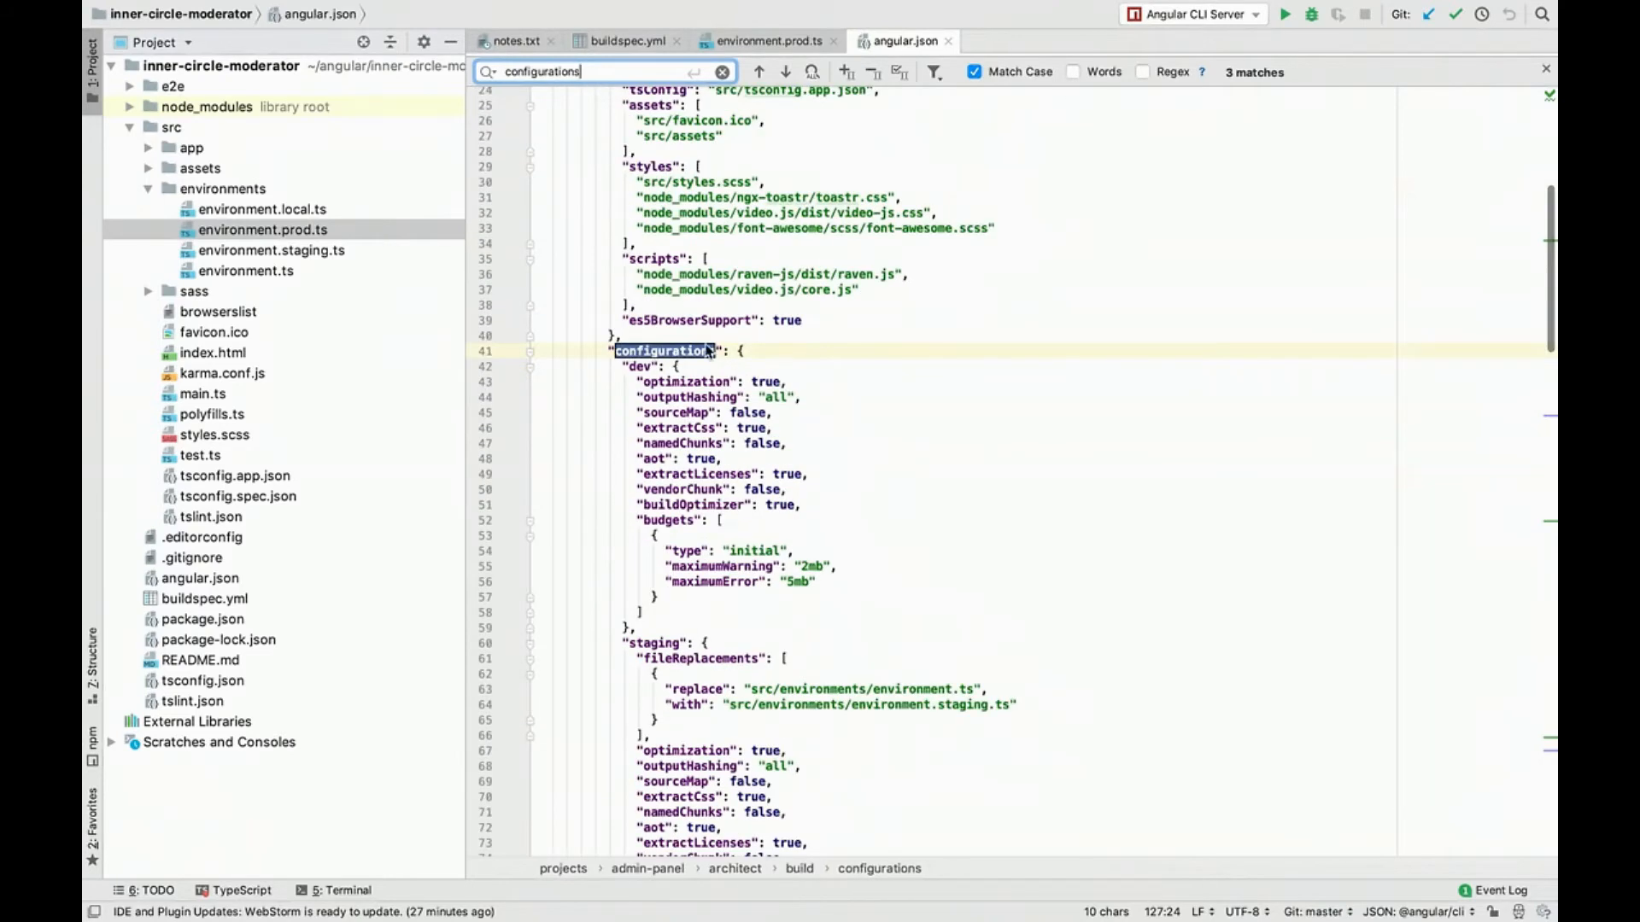
scroll(708, 350, "up", 5)
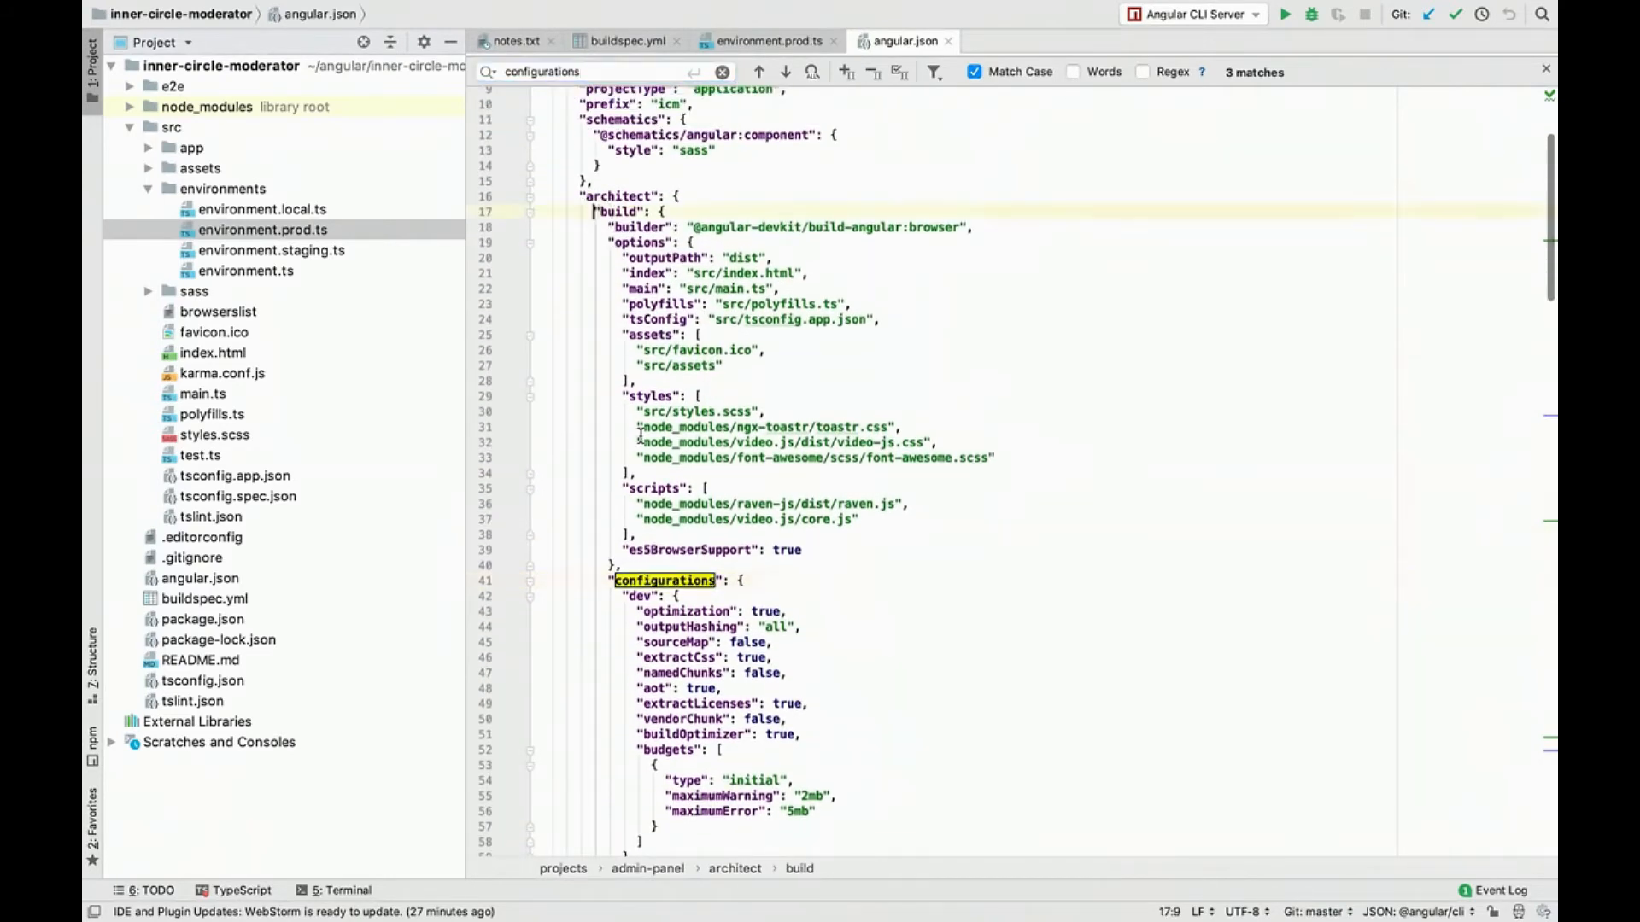
double_click(679, 580)
key("Escape")
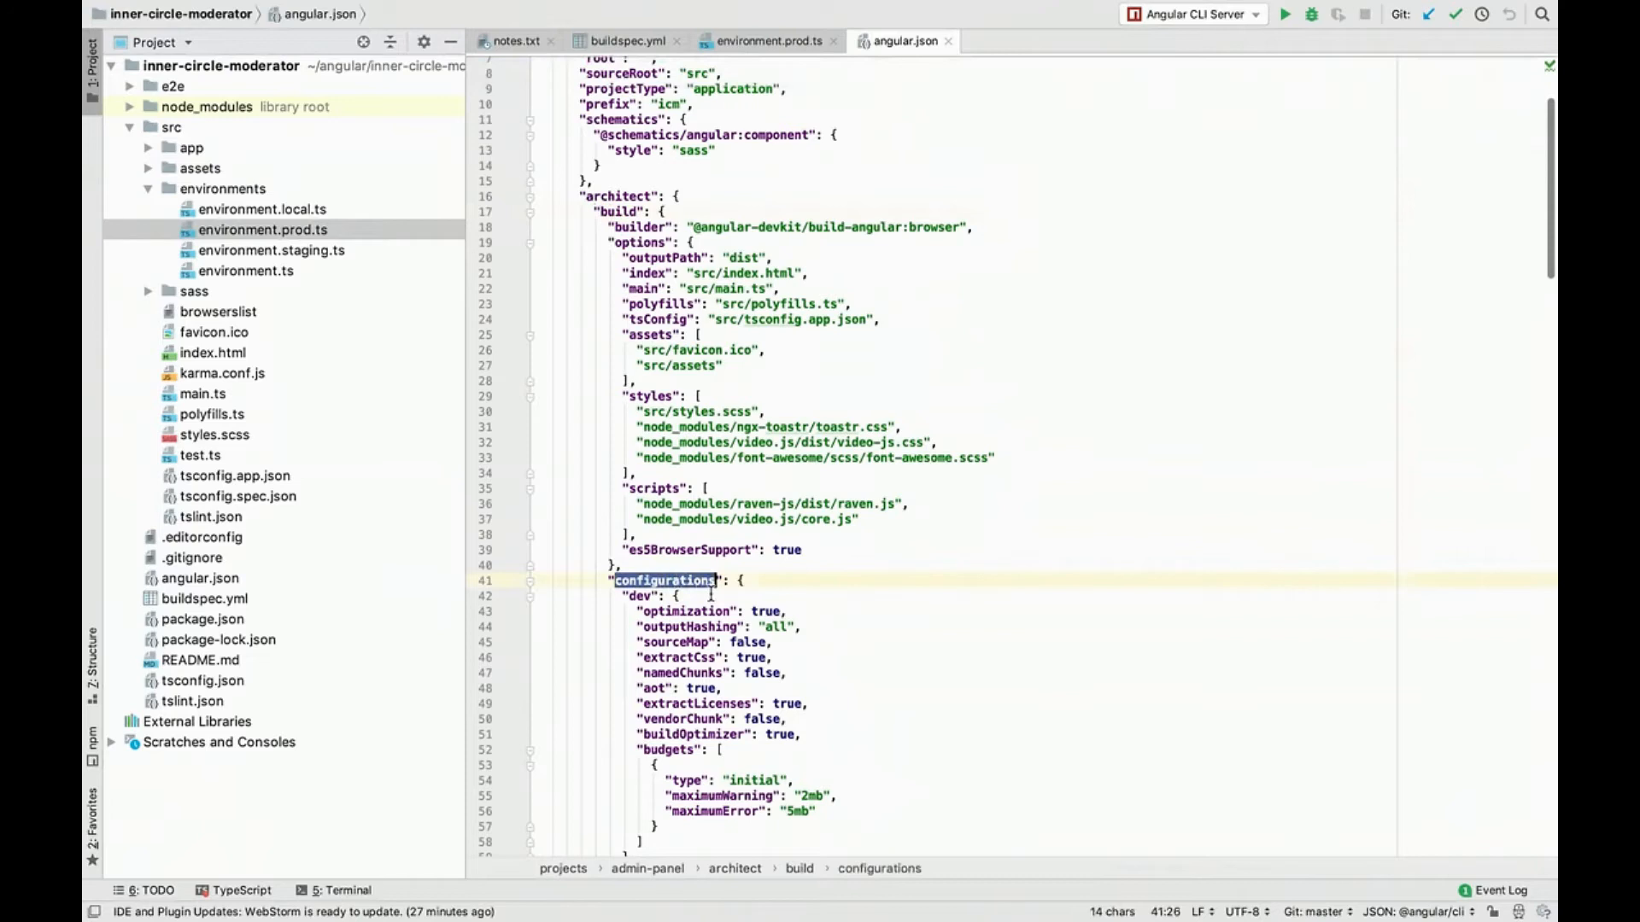
scroll(712, 673, "down", 3)
left_click(621, 471)
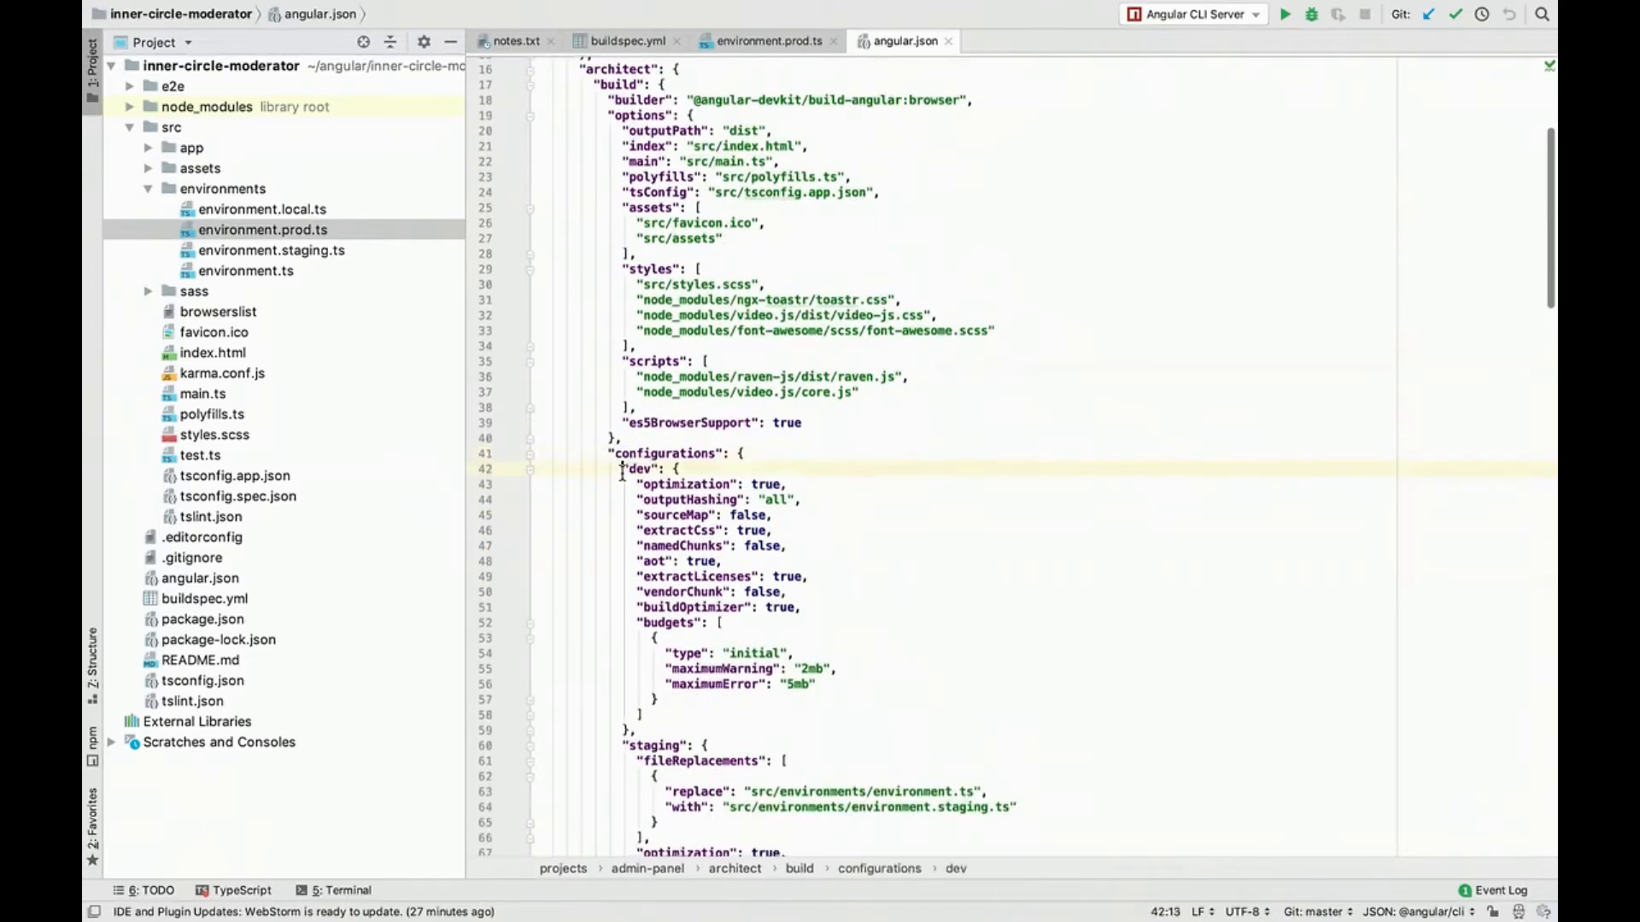
scroll(625, 563, "down", 9)
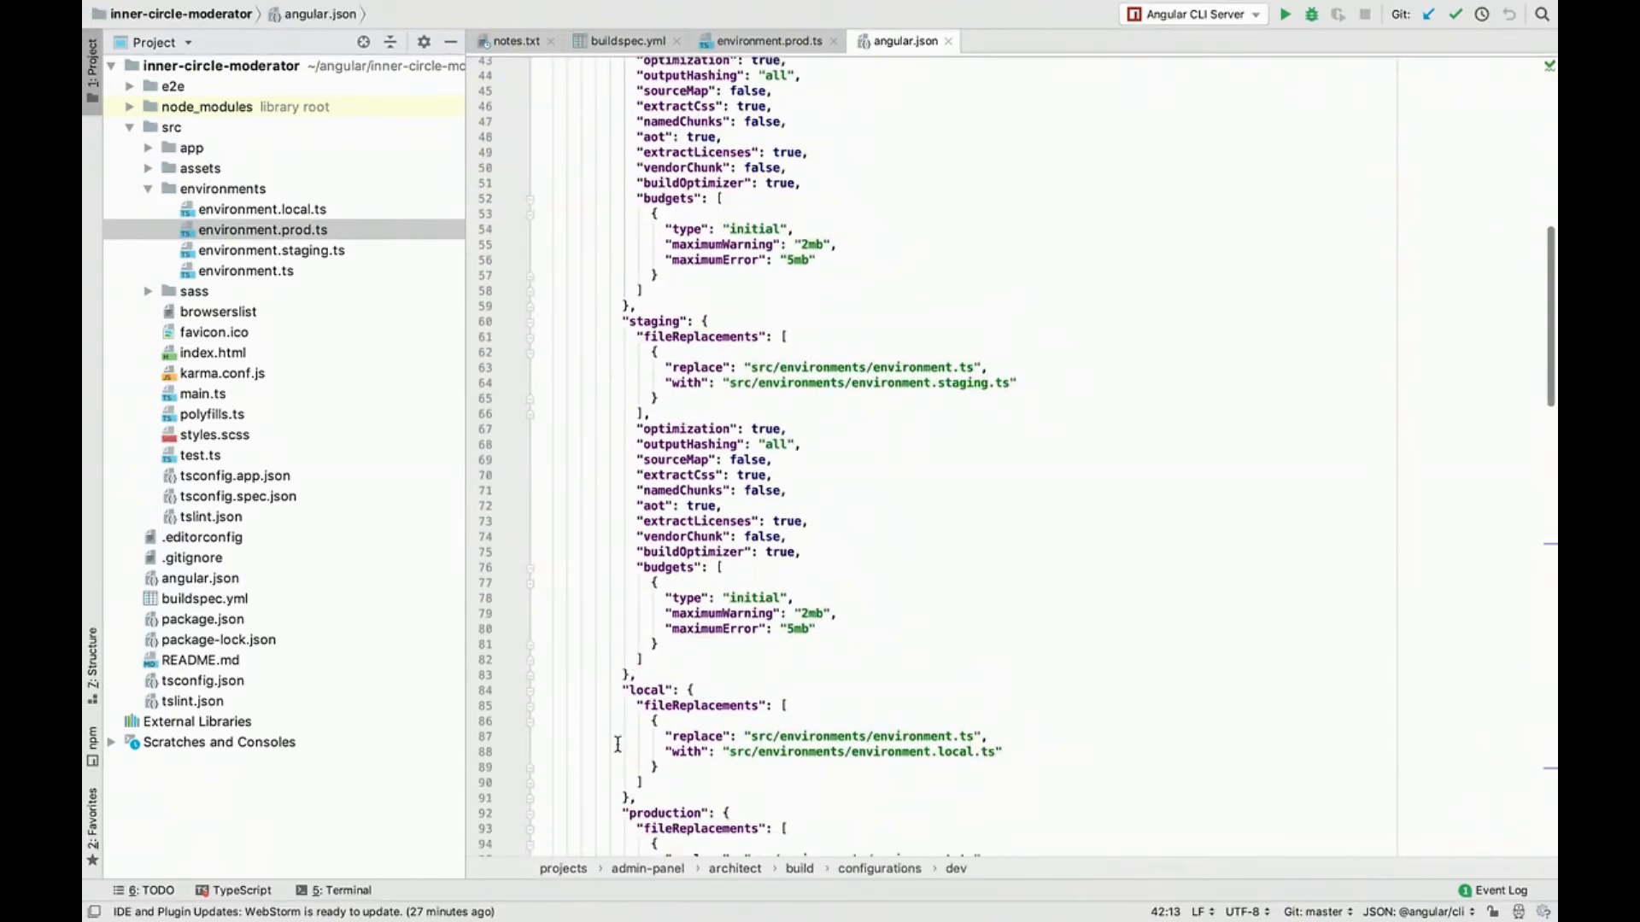
scroll(612, 625, "down", 5)
left_click(612, 624)
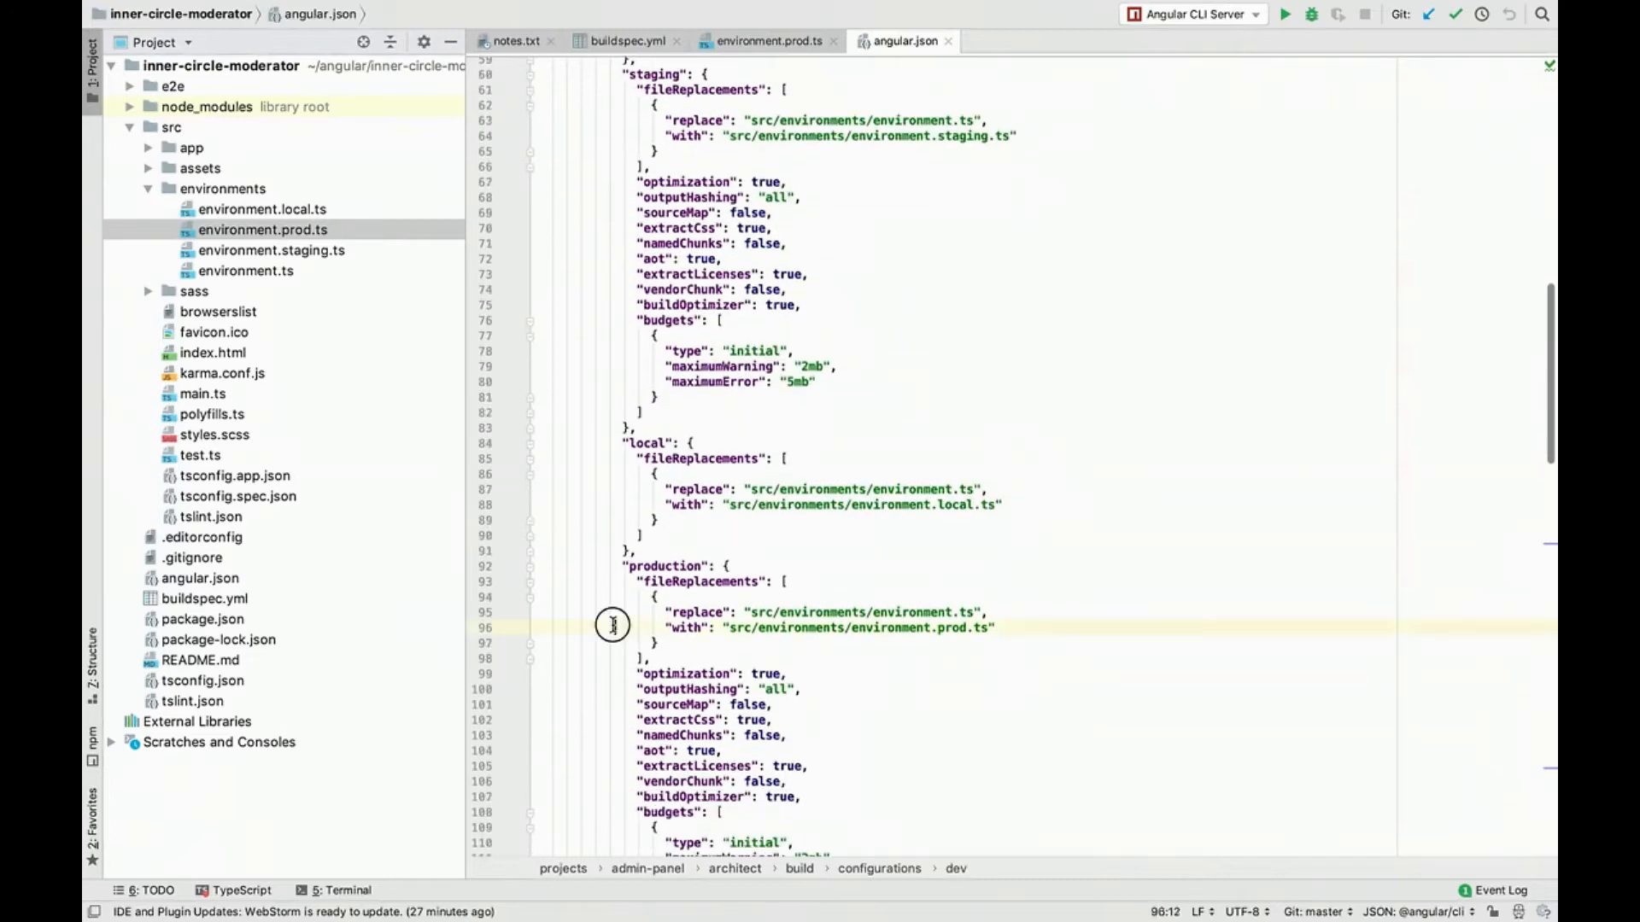
left_click(622, 565)
scroll(623, 566, "down", 7)
scroll(622, 565, "up", 7)
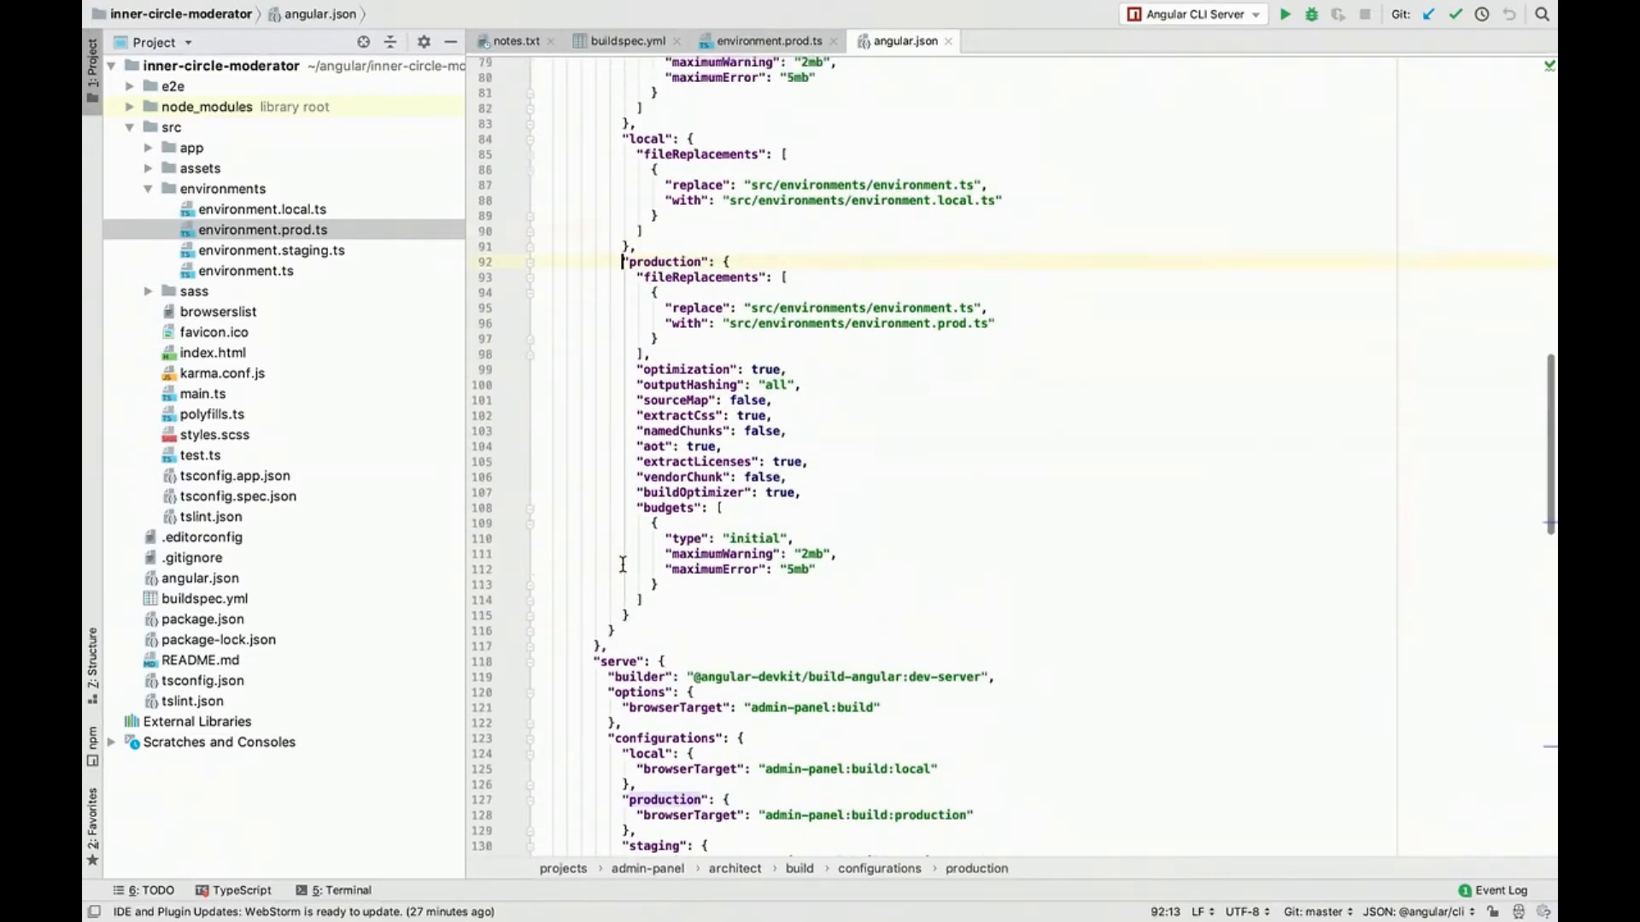
Step: Close the angular.json, environment.prod.ts and buildspec.yml files in the editor
key("super+w")
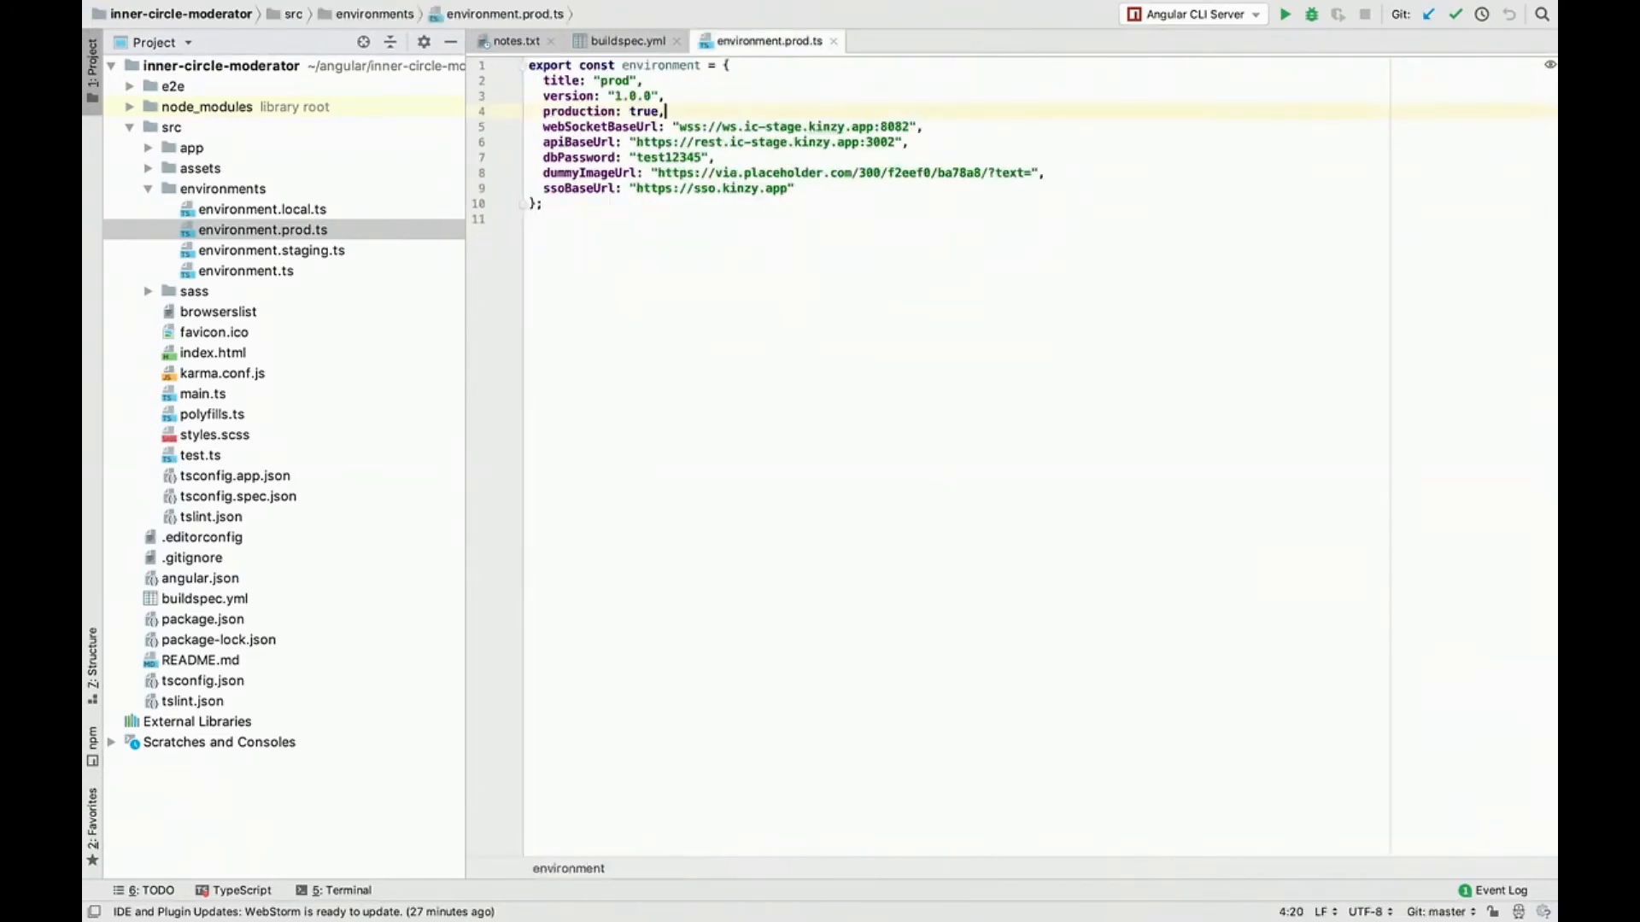
key("super+w")
key("super+w")
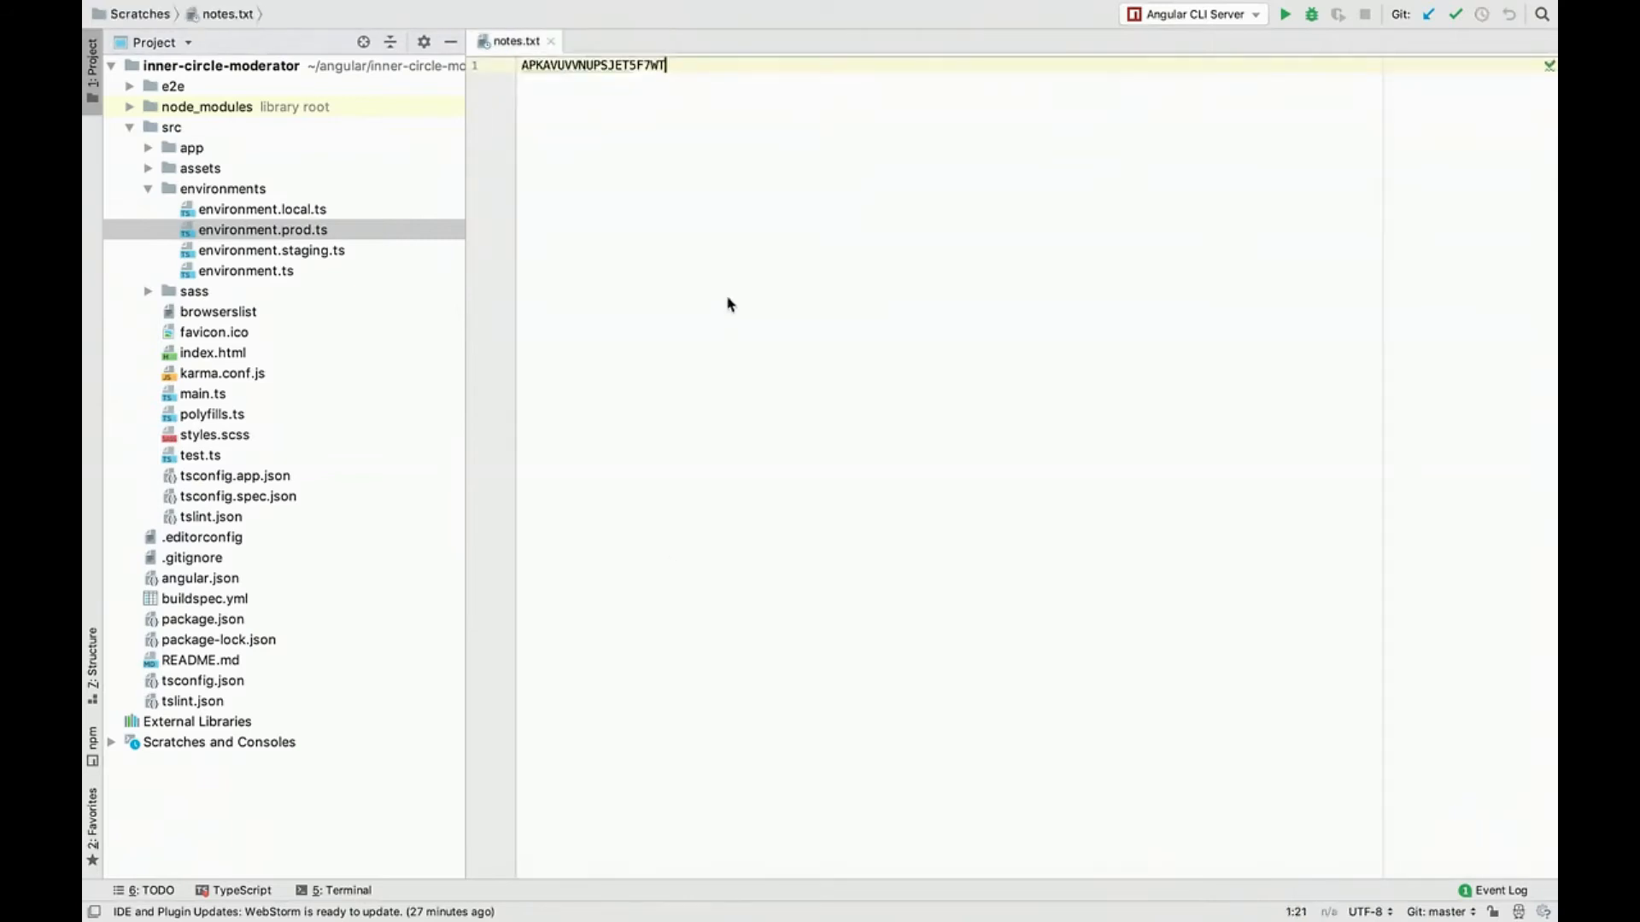
Step: Switch to Chrome, find the CodeBuild service in AWS, open it in a new tab and open the inner-circle-prod-build project
key("ctrl+Left")
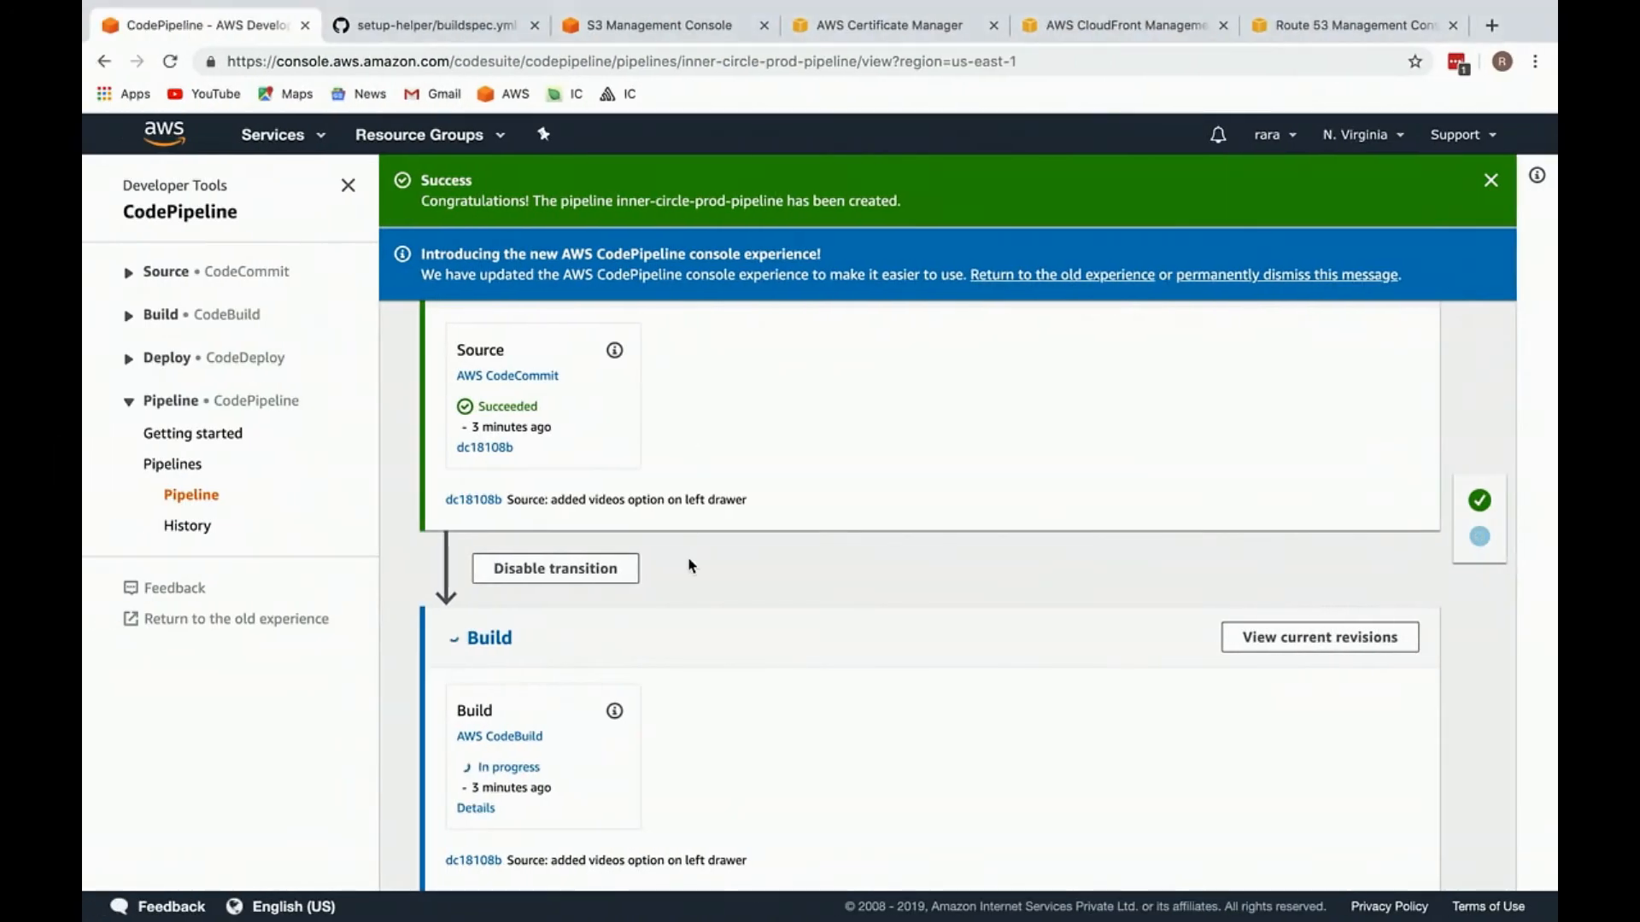
key("ctrl+Tab")
key("ctrl+shift+Tab")
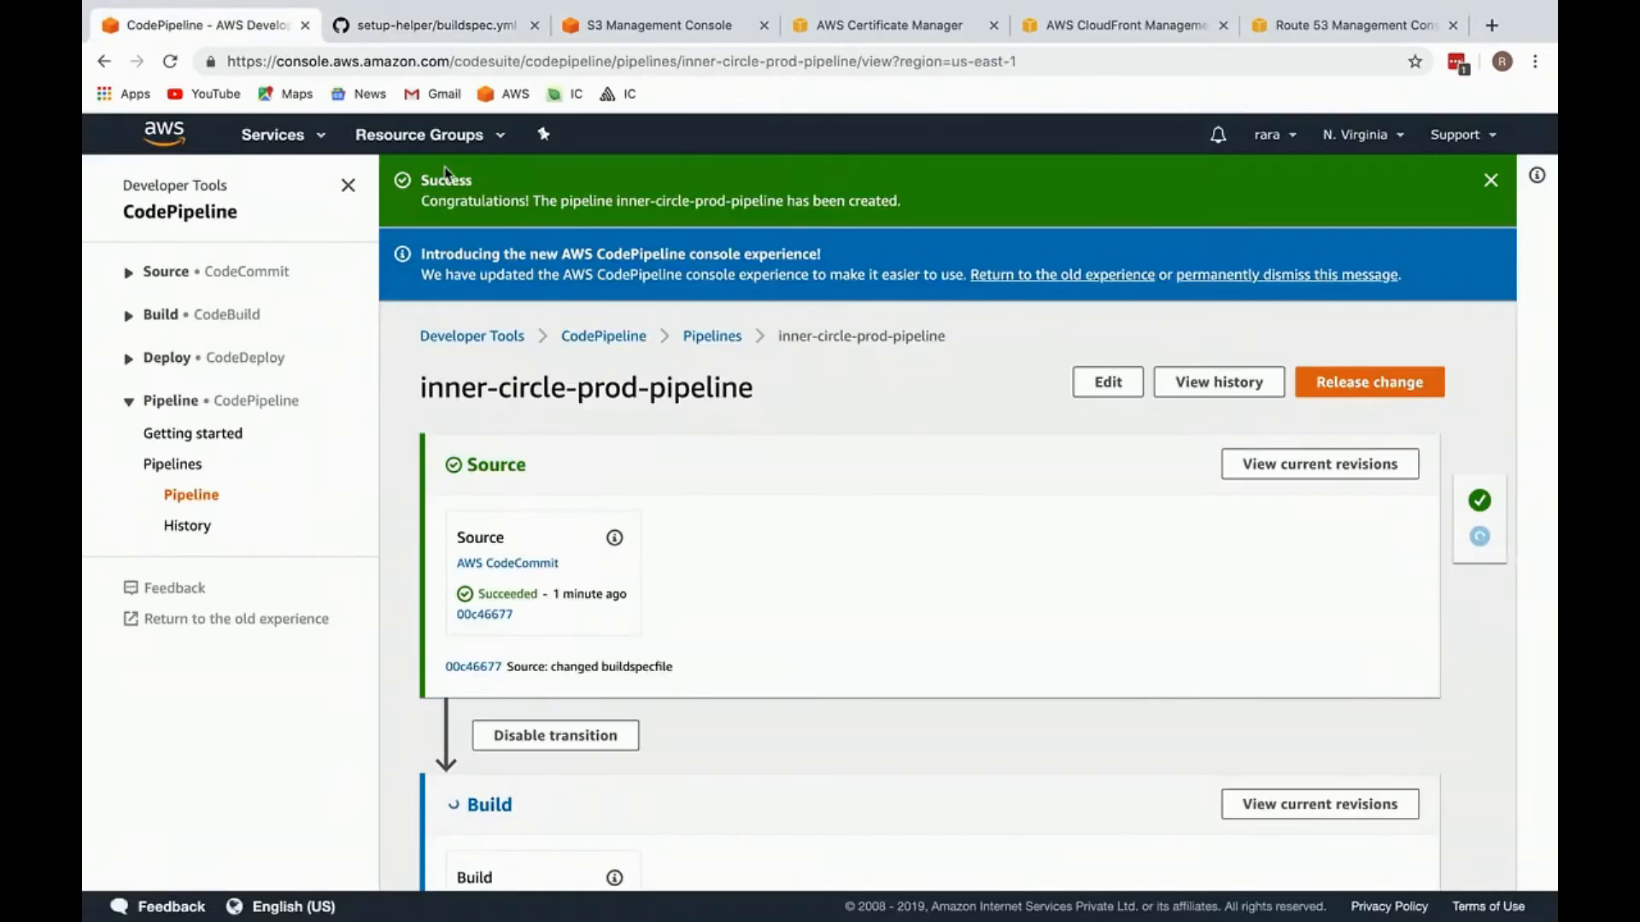
left_click(282, 137)
type("co")
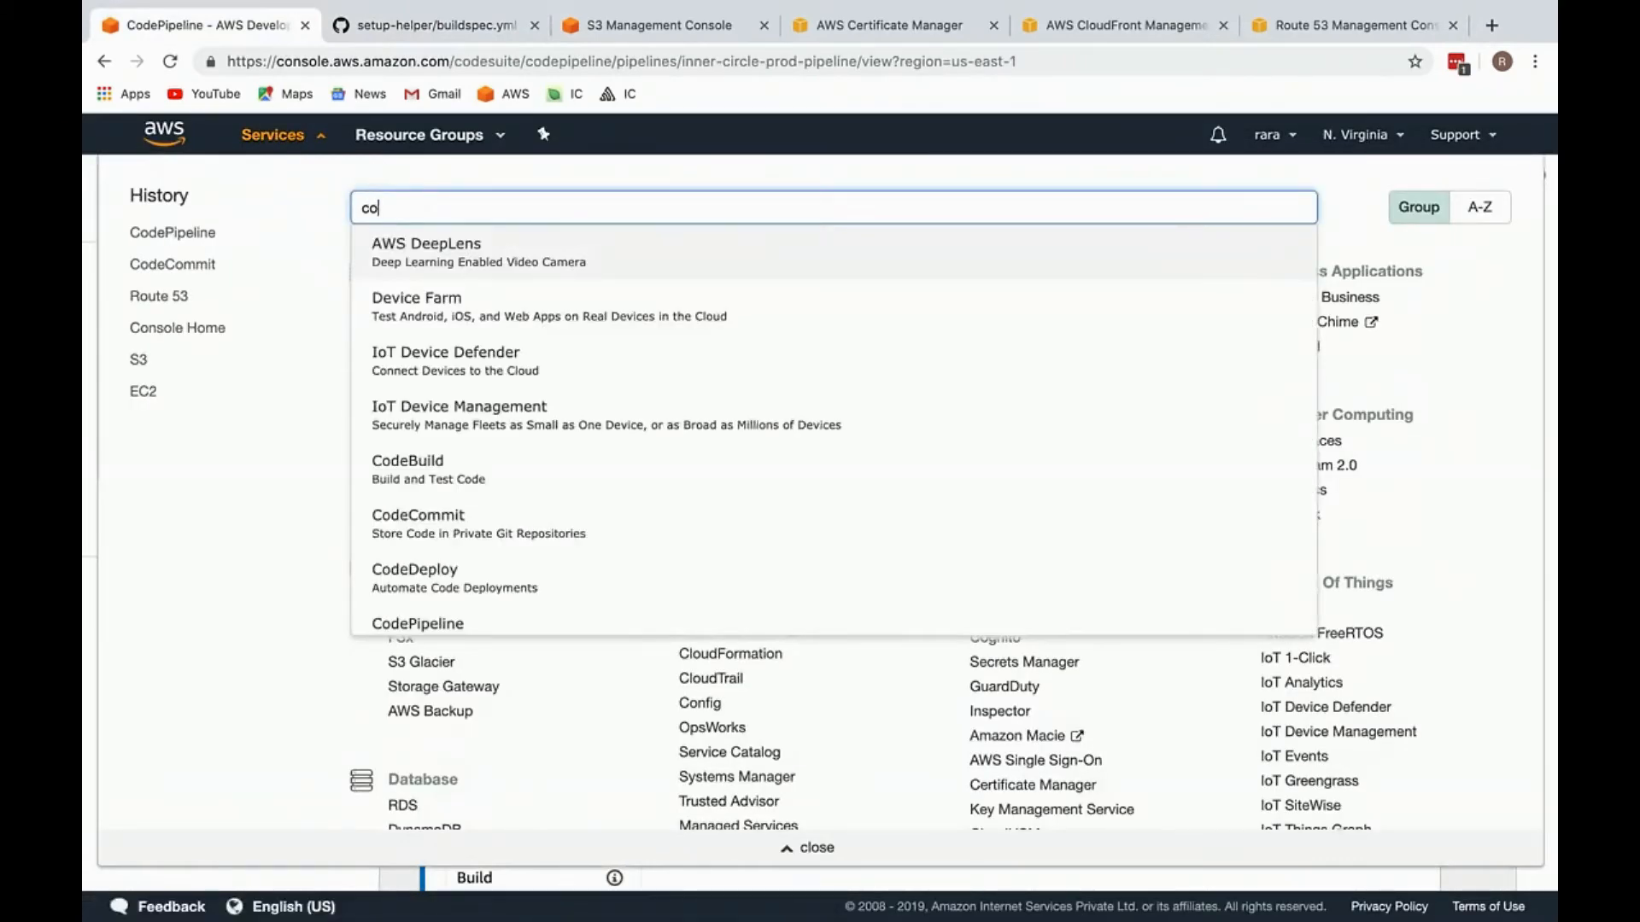
type("debuild")
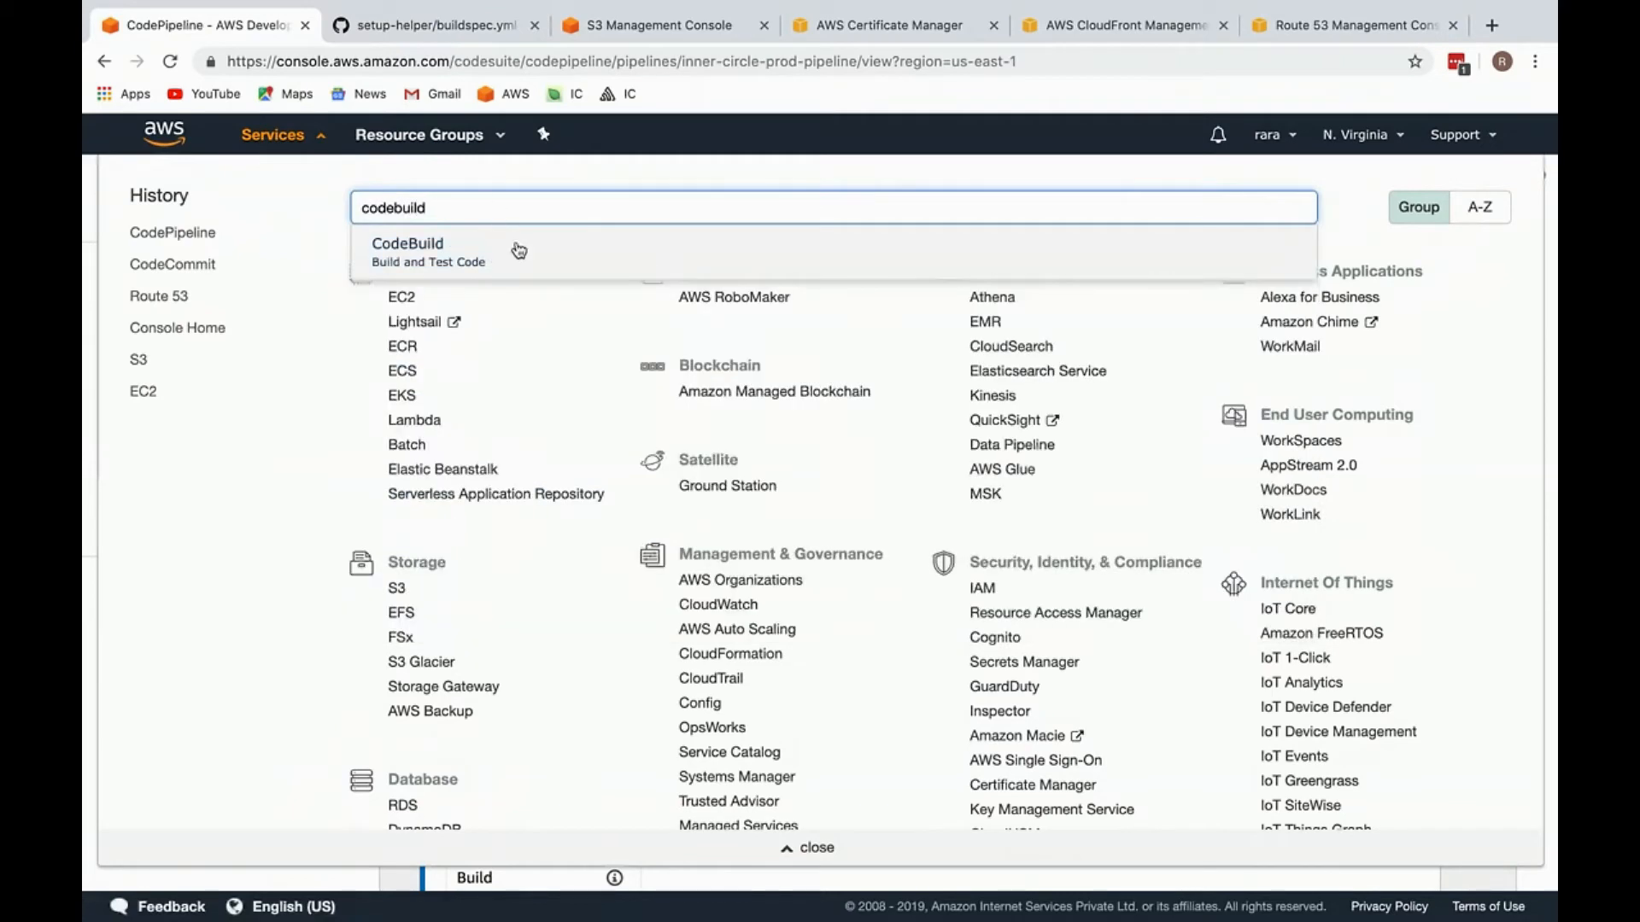
left_click(512, 248, "super")
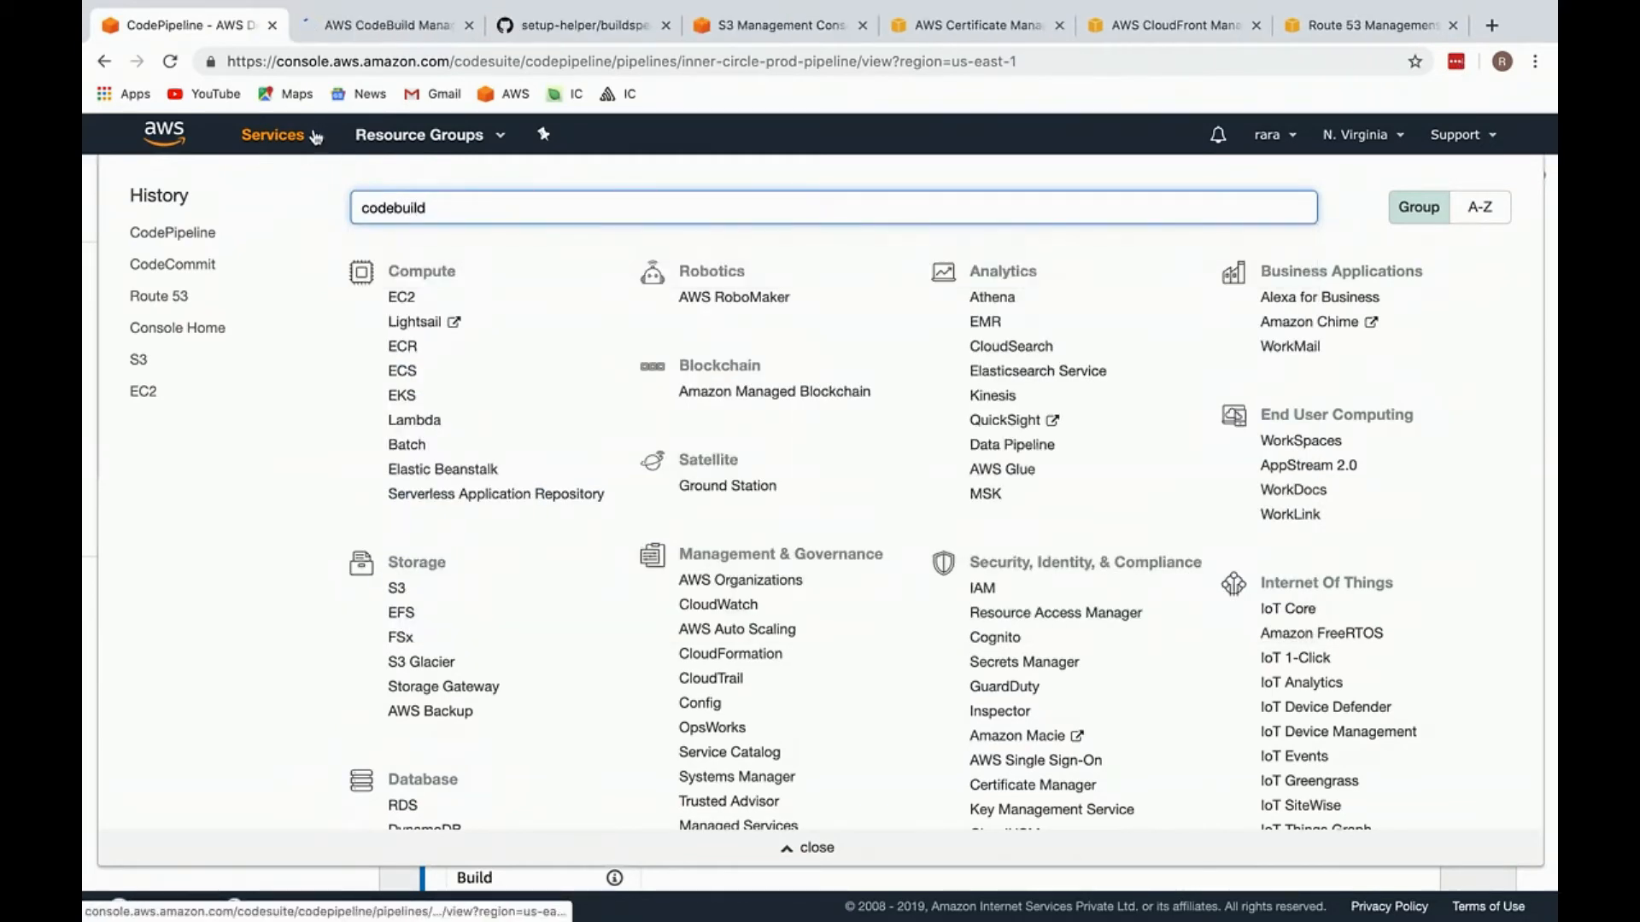
left_click(311, 133)
left_click(377, 25)
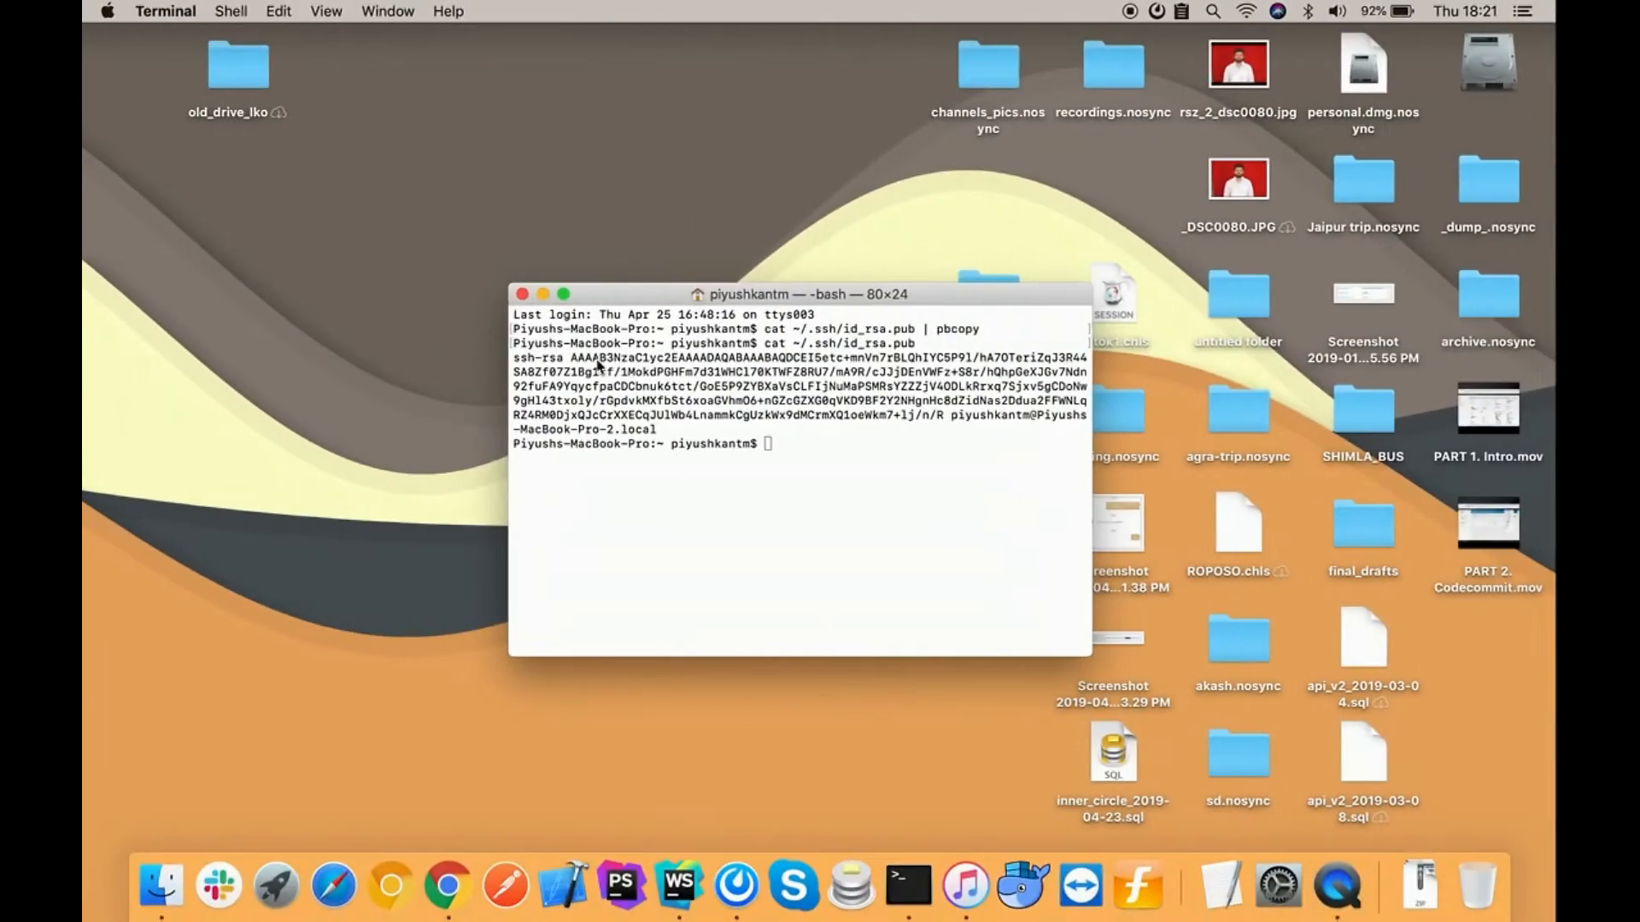
key("ctrl+Right")
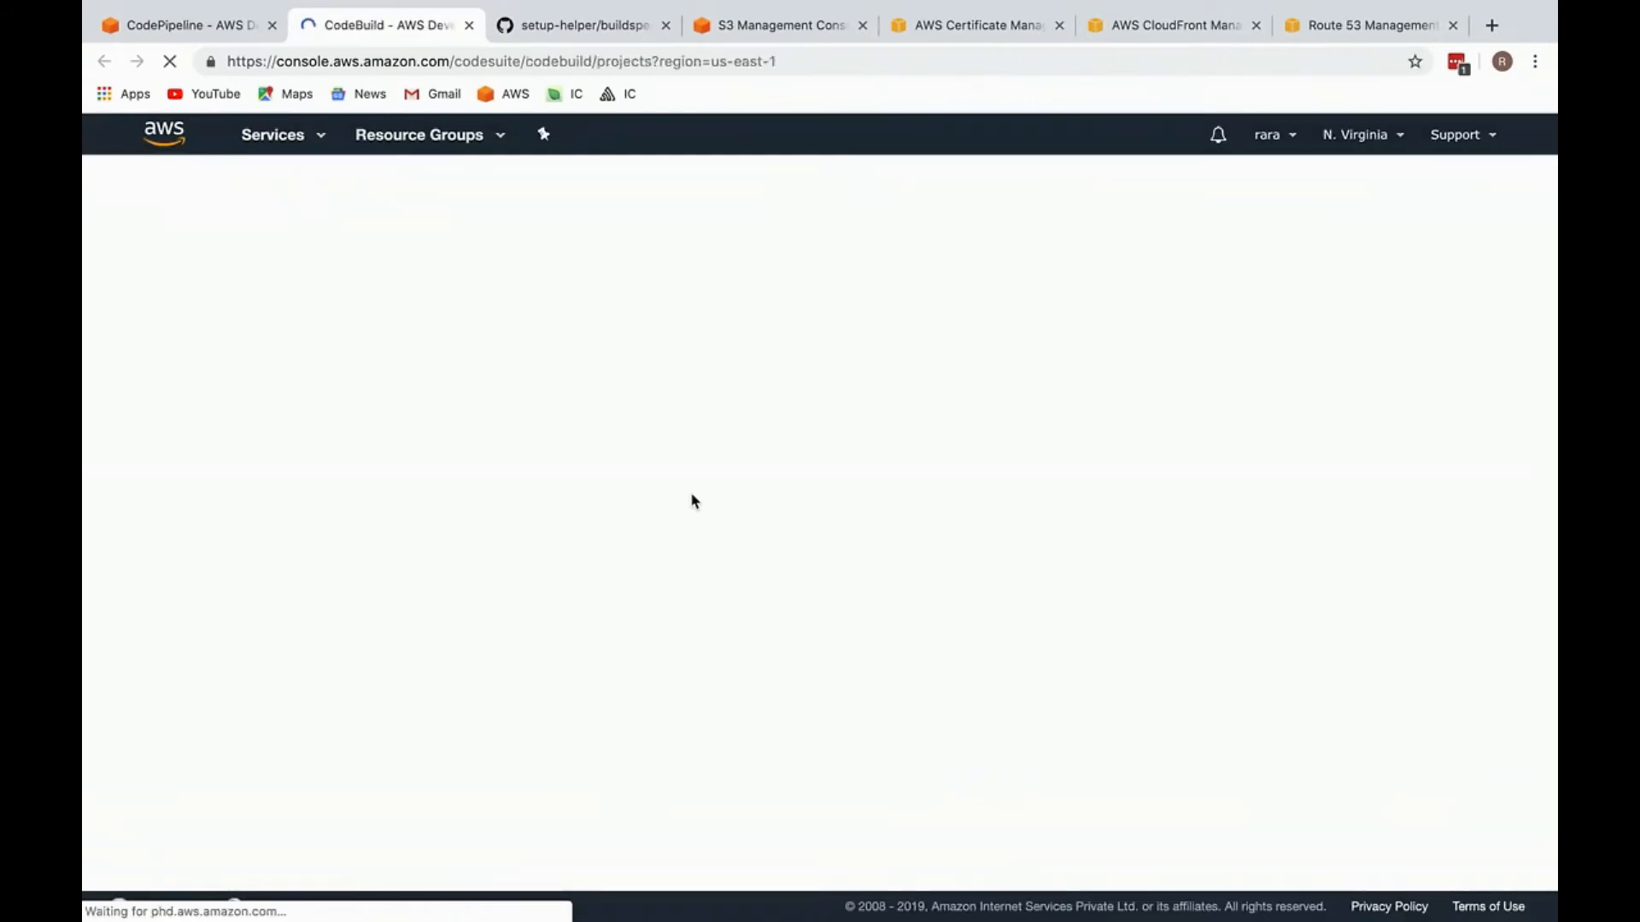
key("ctrl+Right")
key("ctrl+Left")
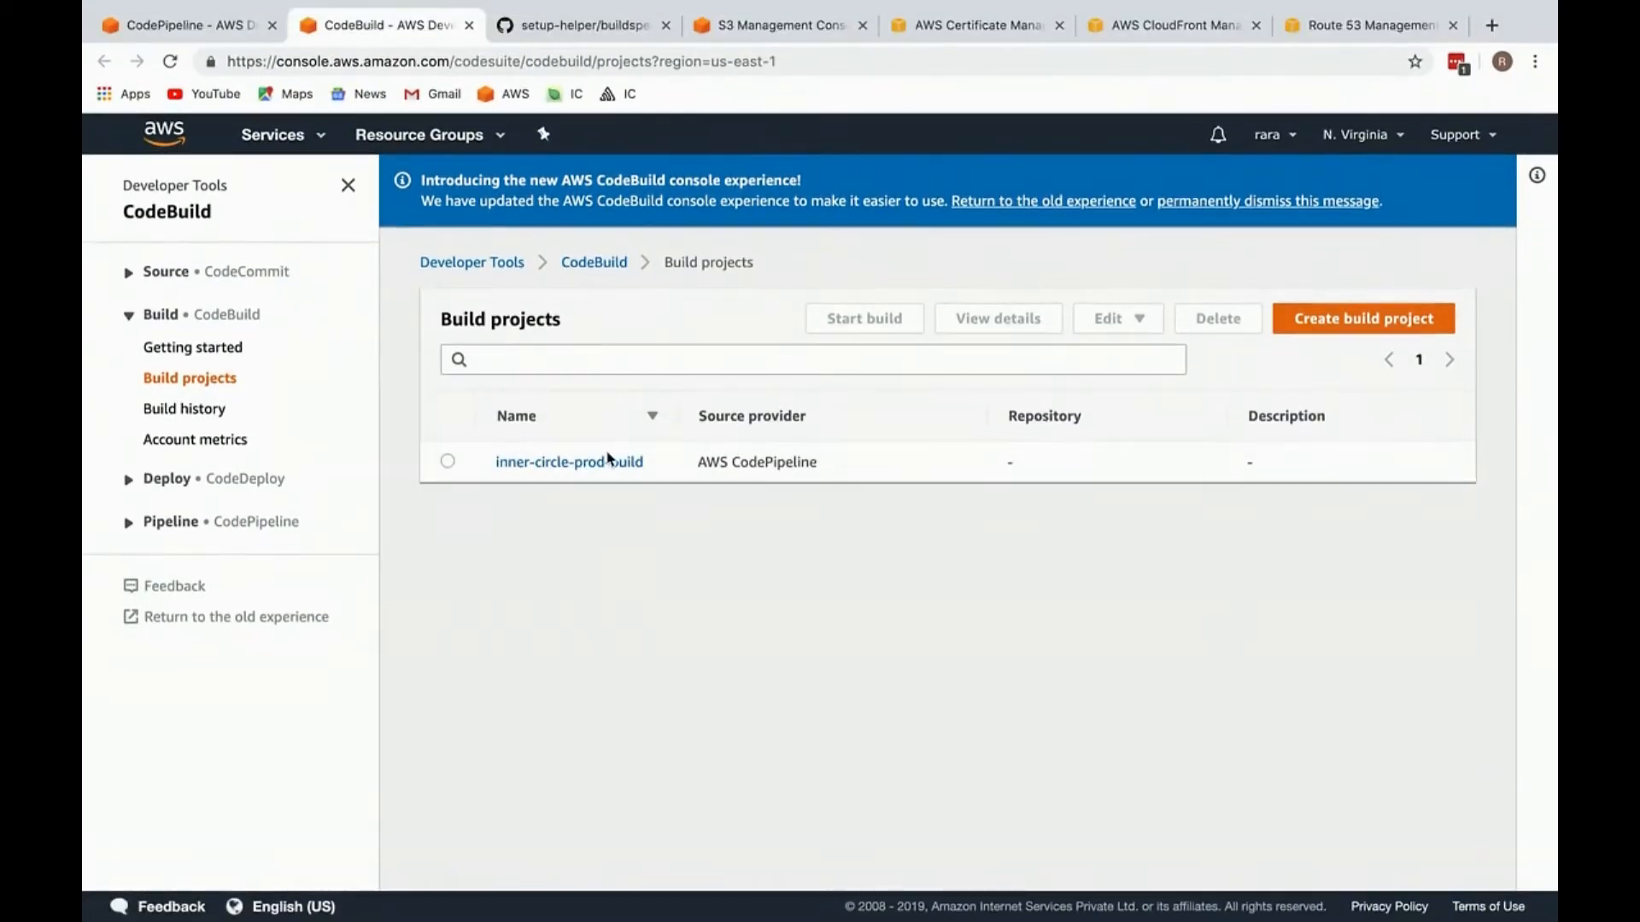
left_click(608, 461)
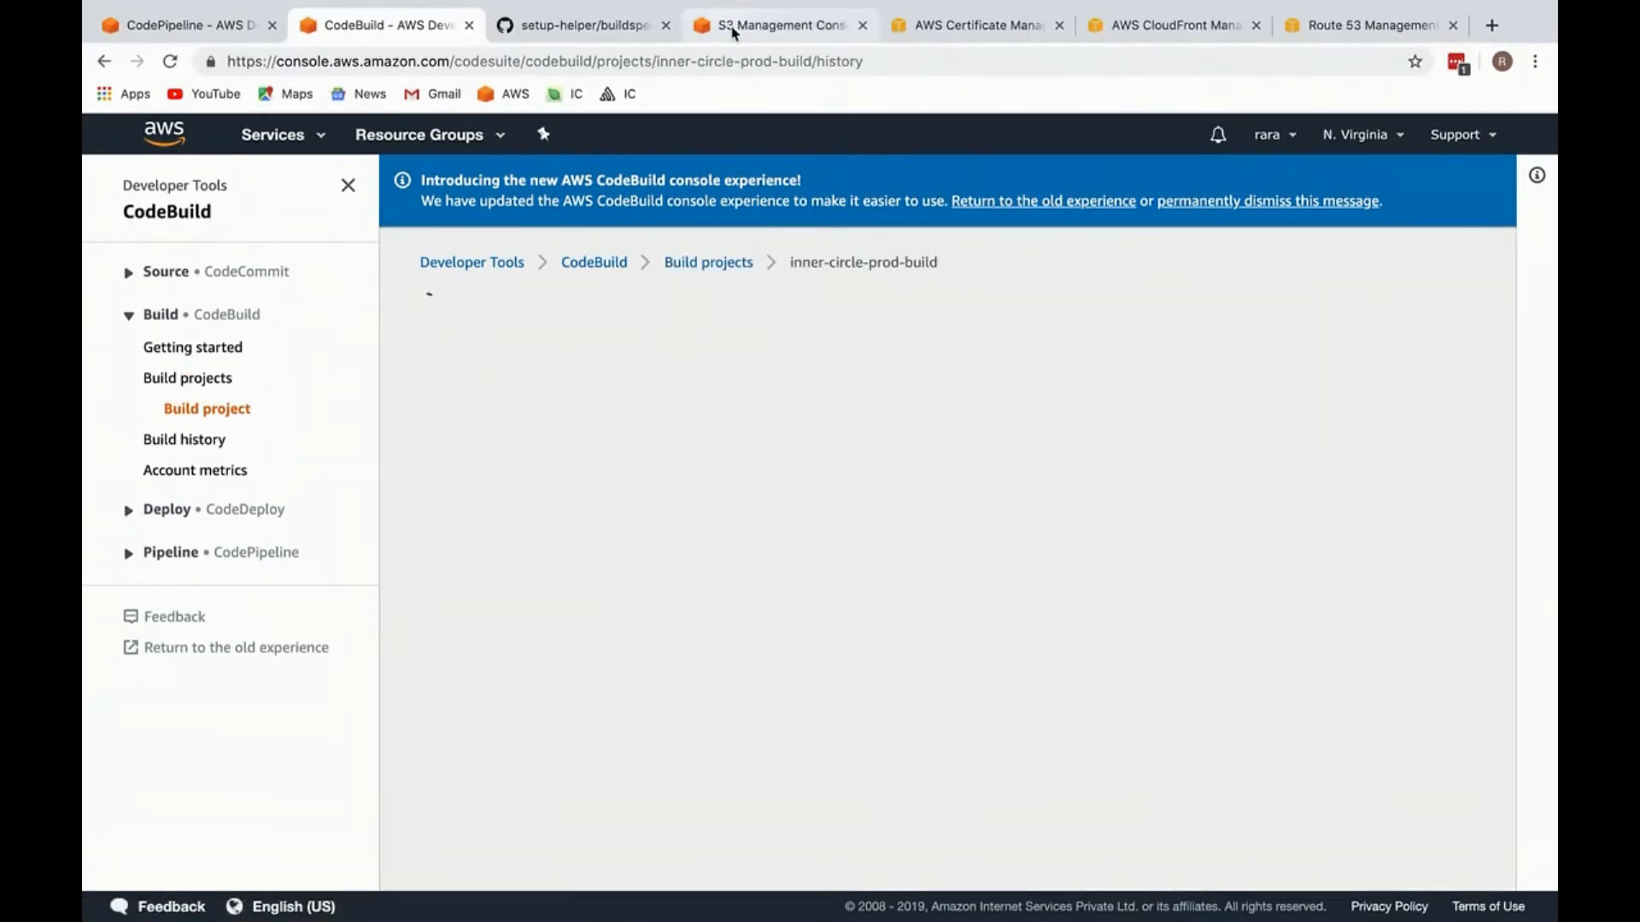
Step: Place the S3 tab beside the CodeBuild tab, open the mod.ic.raraapp.com bucket and select its name in the address for copying
left_click_drag(732, 28, 581, 27)
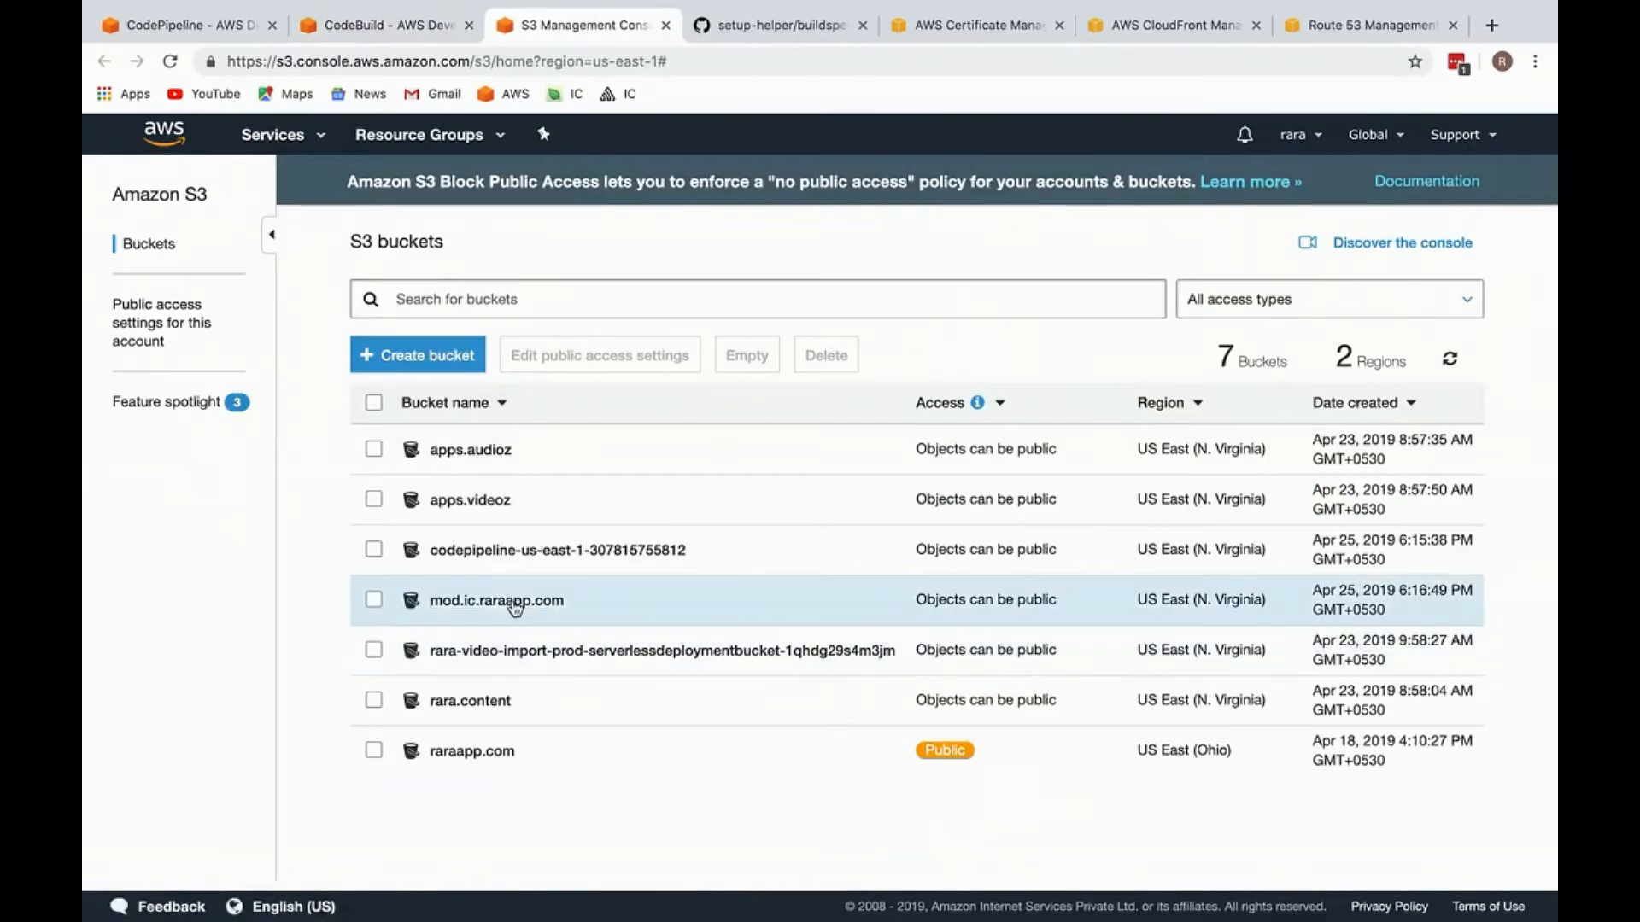
left_click(504, 601)
left_click(569, 61)
left_click_drag(551, 61, 692, 61)
key("super+c")
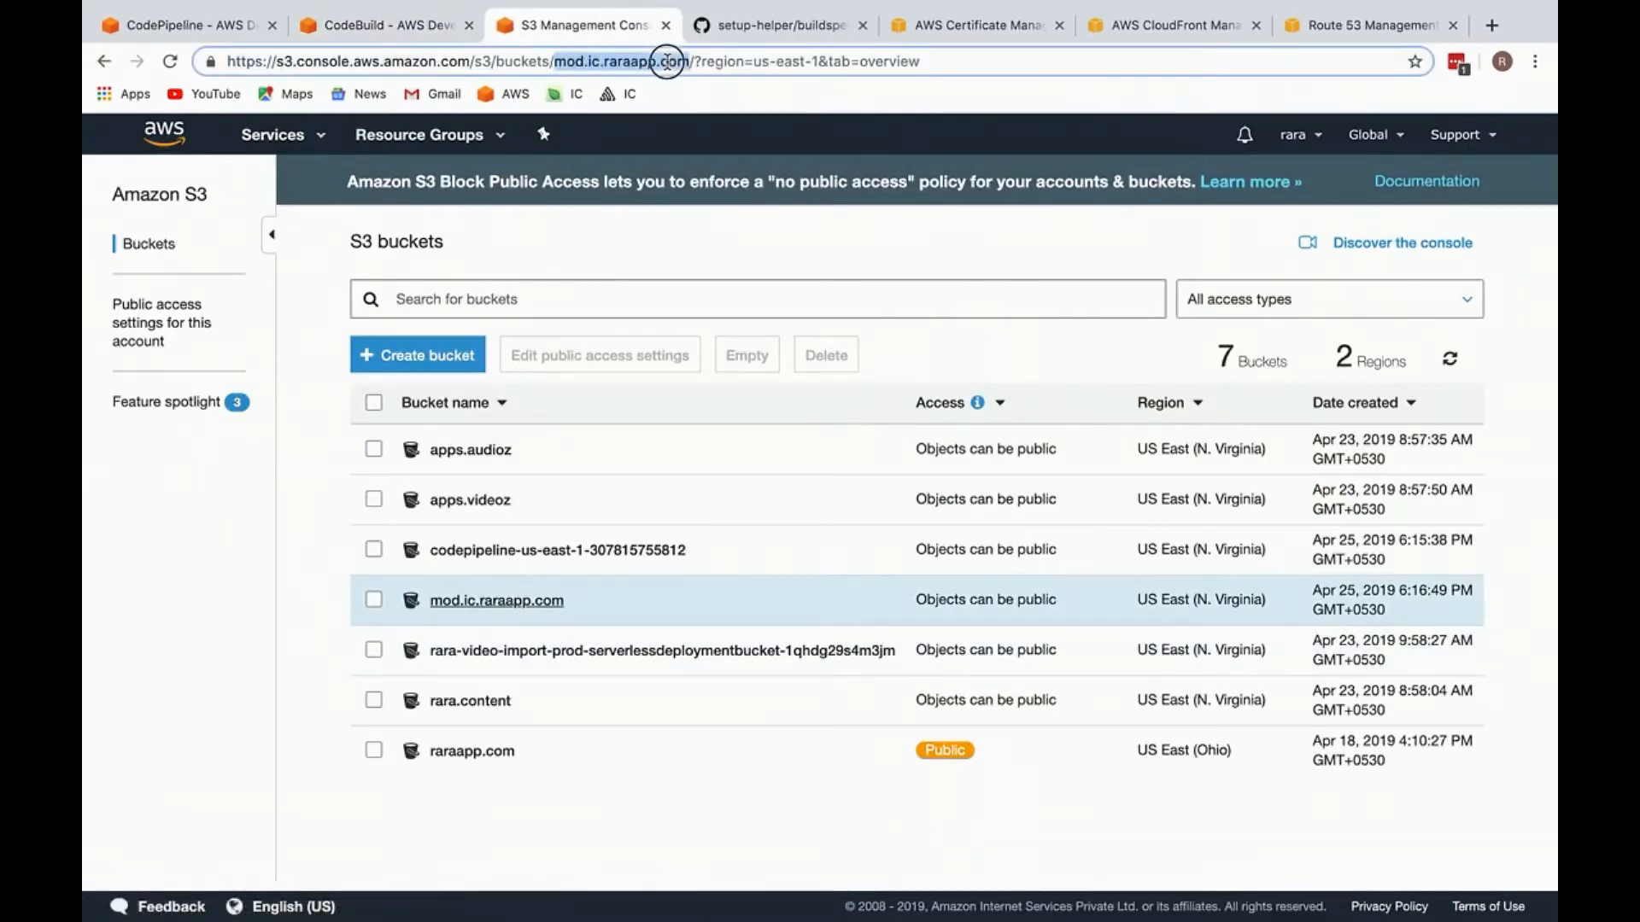
Step: Review the build history of inner-circle-prod-build and the Build stage of inner-circle-prod-pipeline
left_click(405, 25)
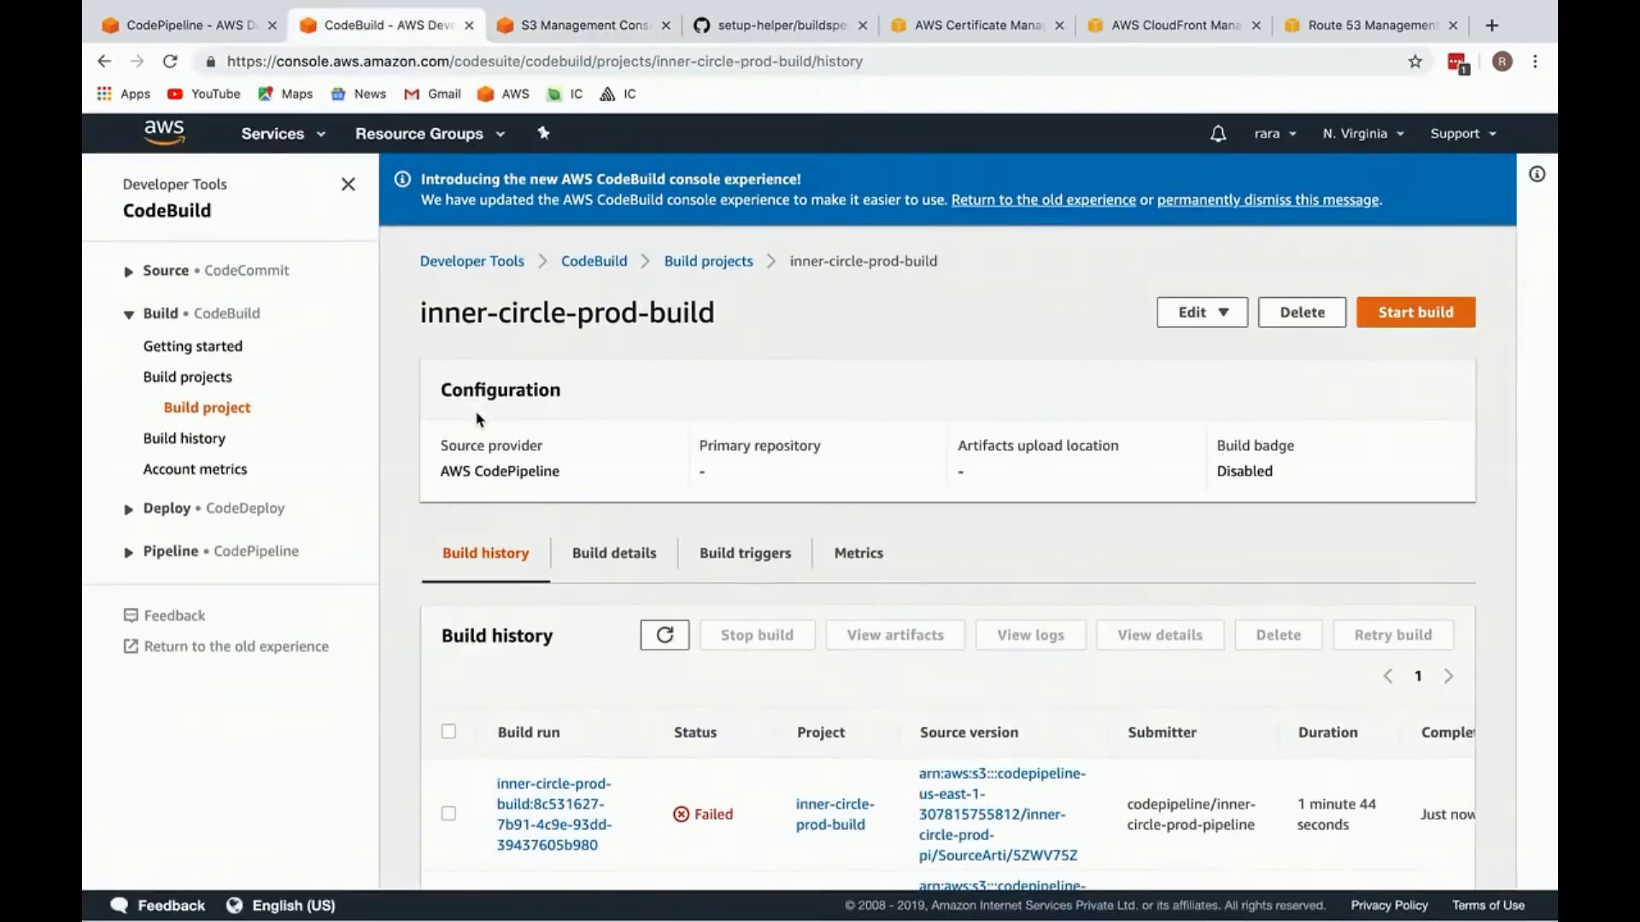
scroll(476, 419, "down", 3)
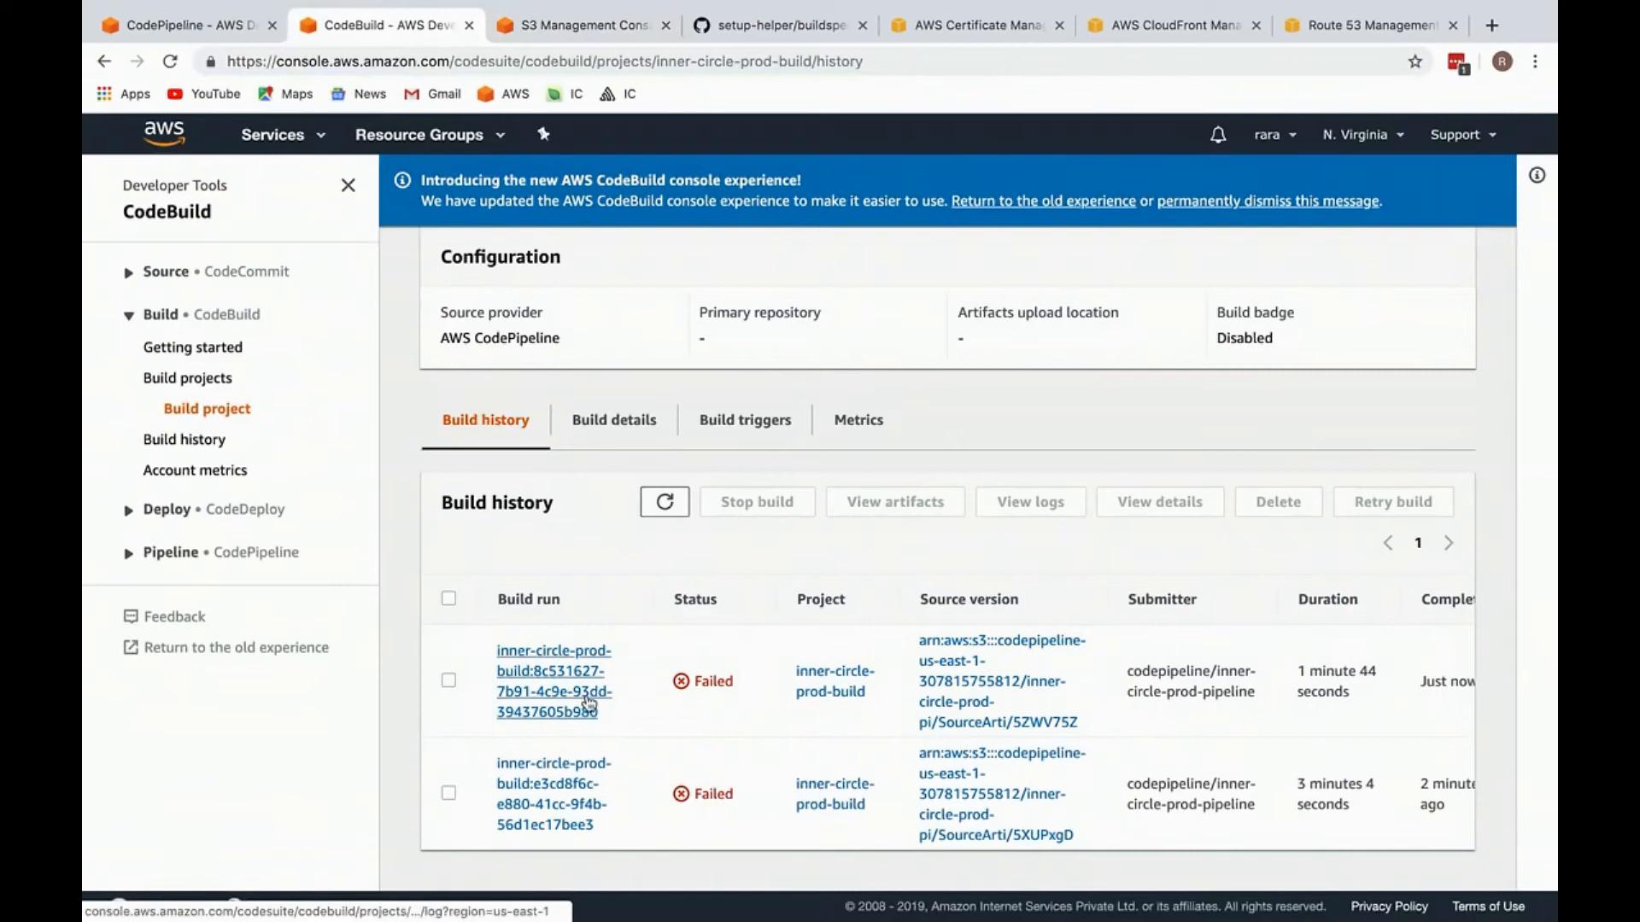
left_click(207, 386)
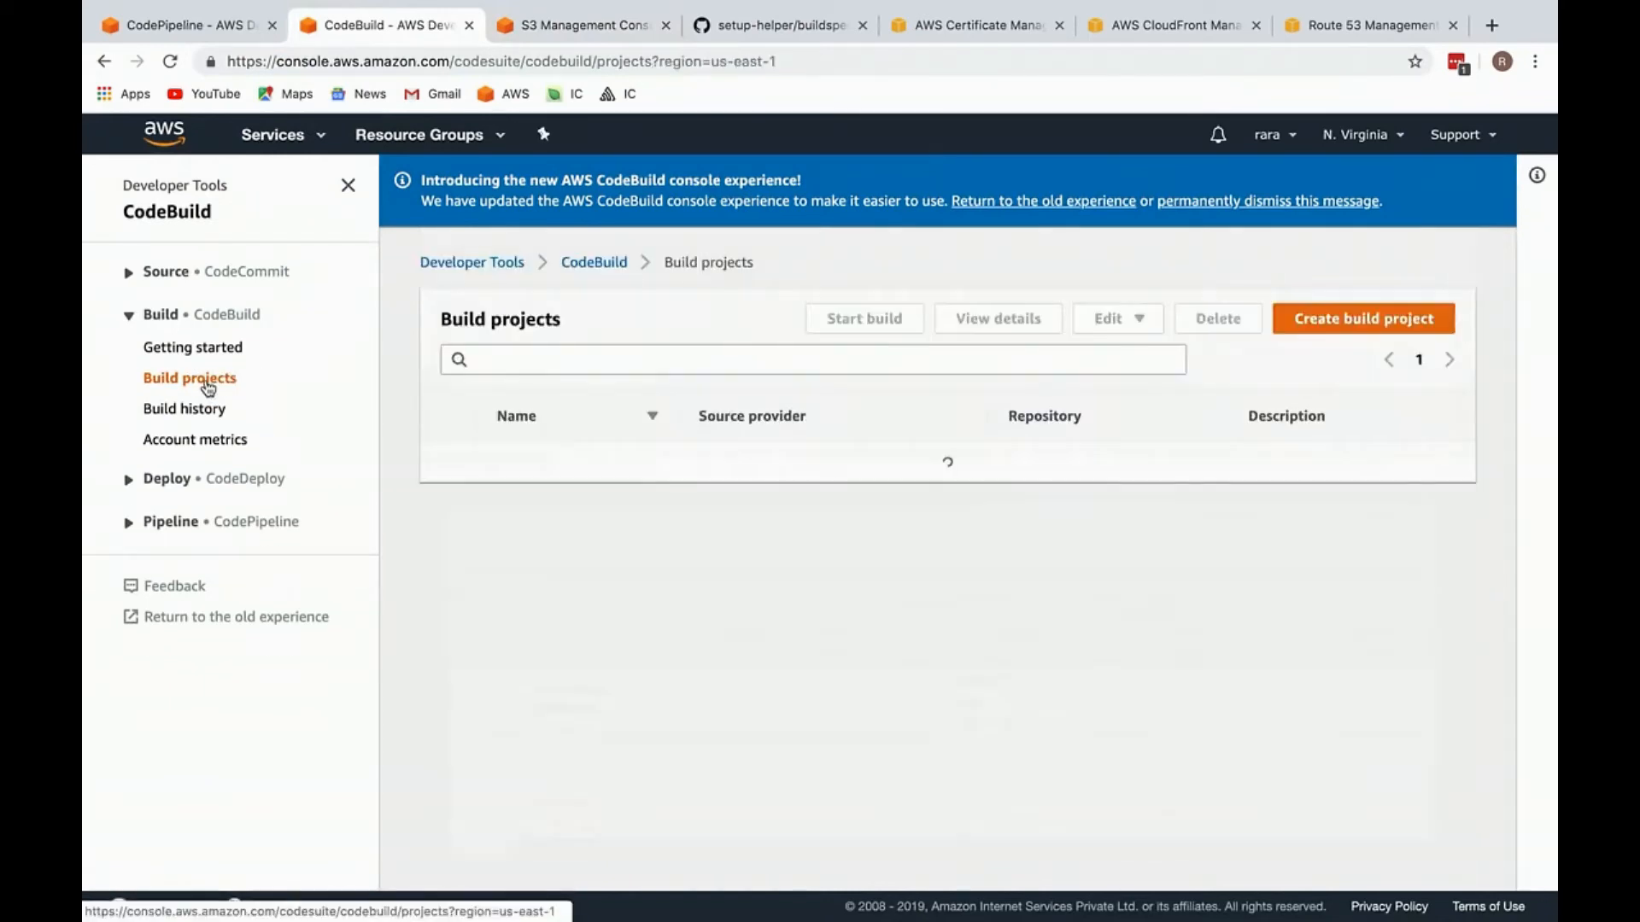
scroll(348, 696, "down", 2)
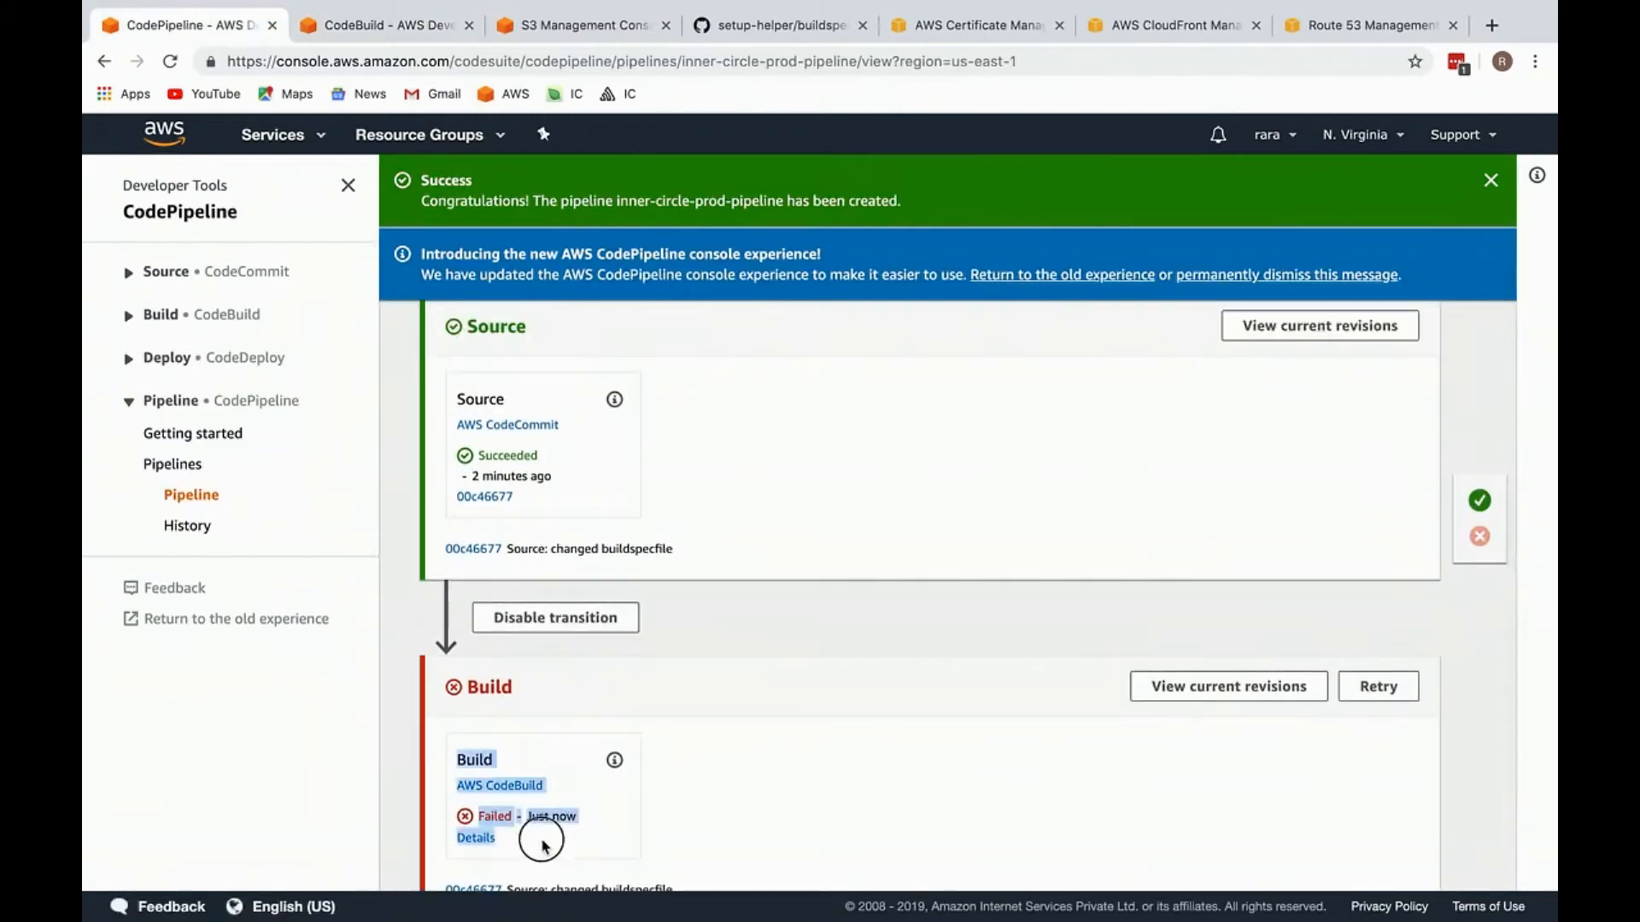
left_click(376, 32)
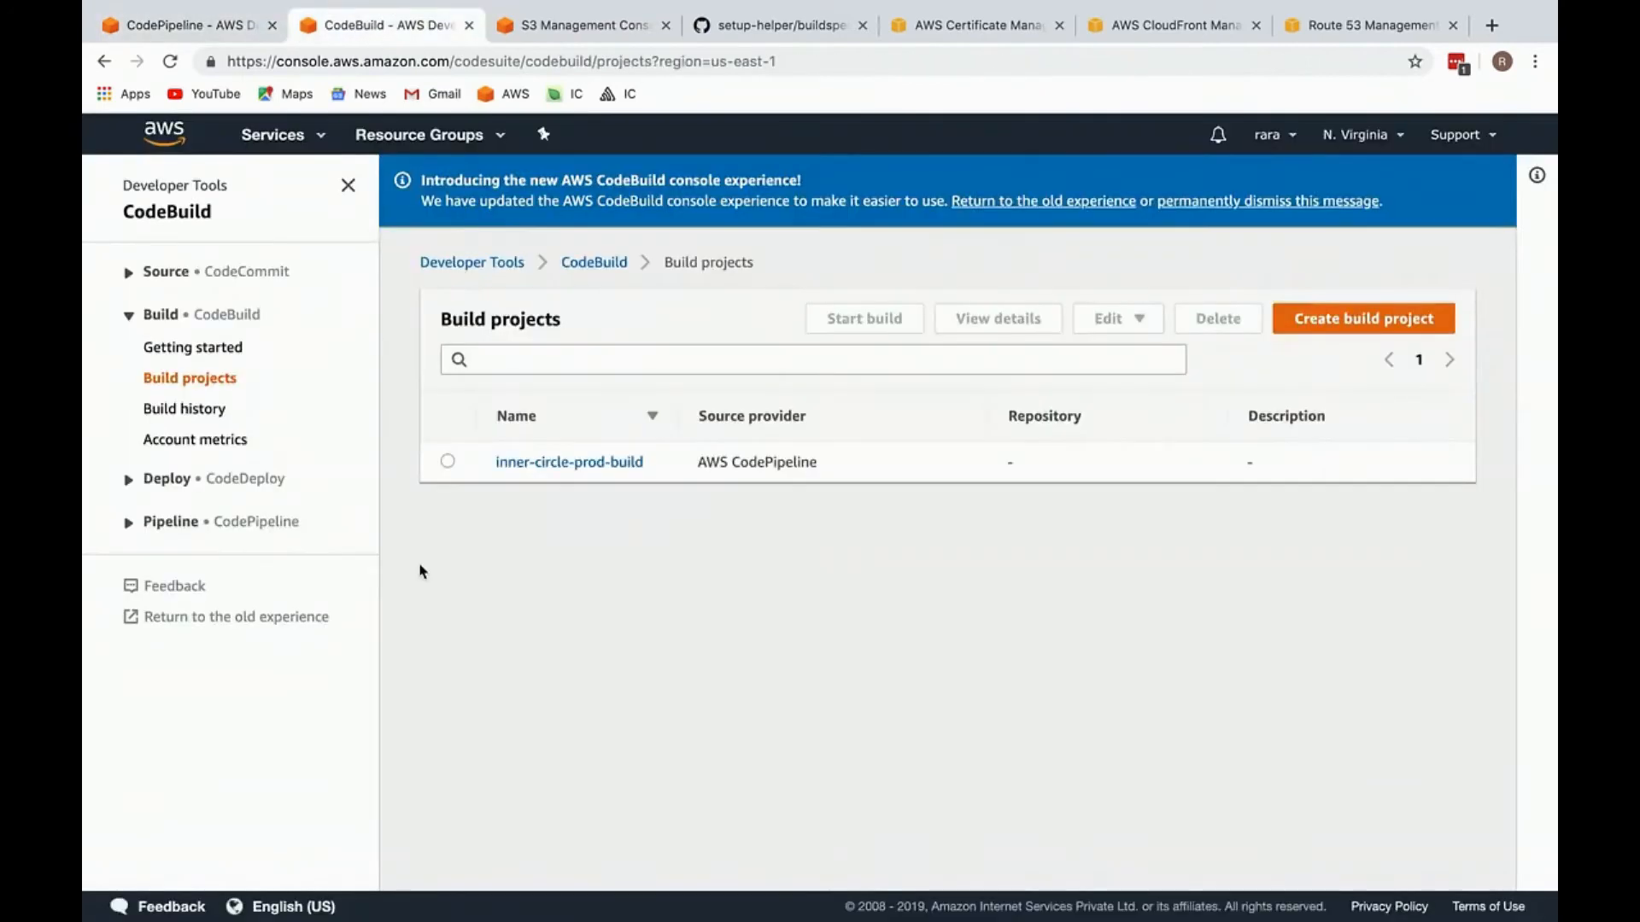
Step: Open the environment settings of the inner-circle-prod-build project for editing and expand the additional configuration
left_click(592, 463)
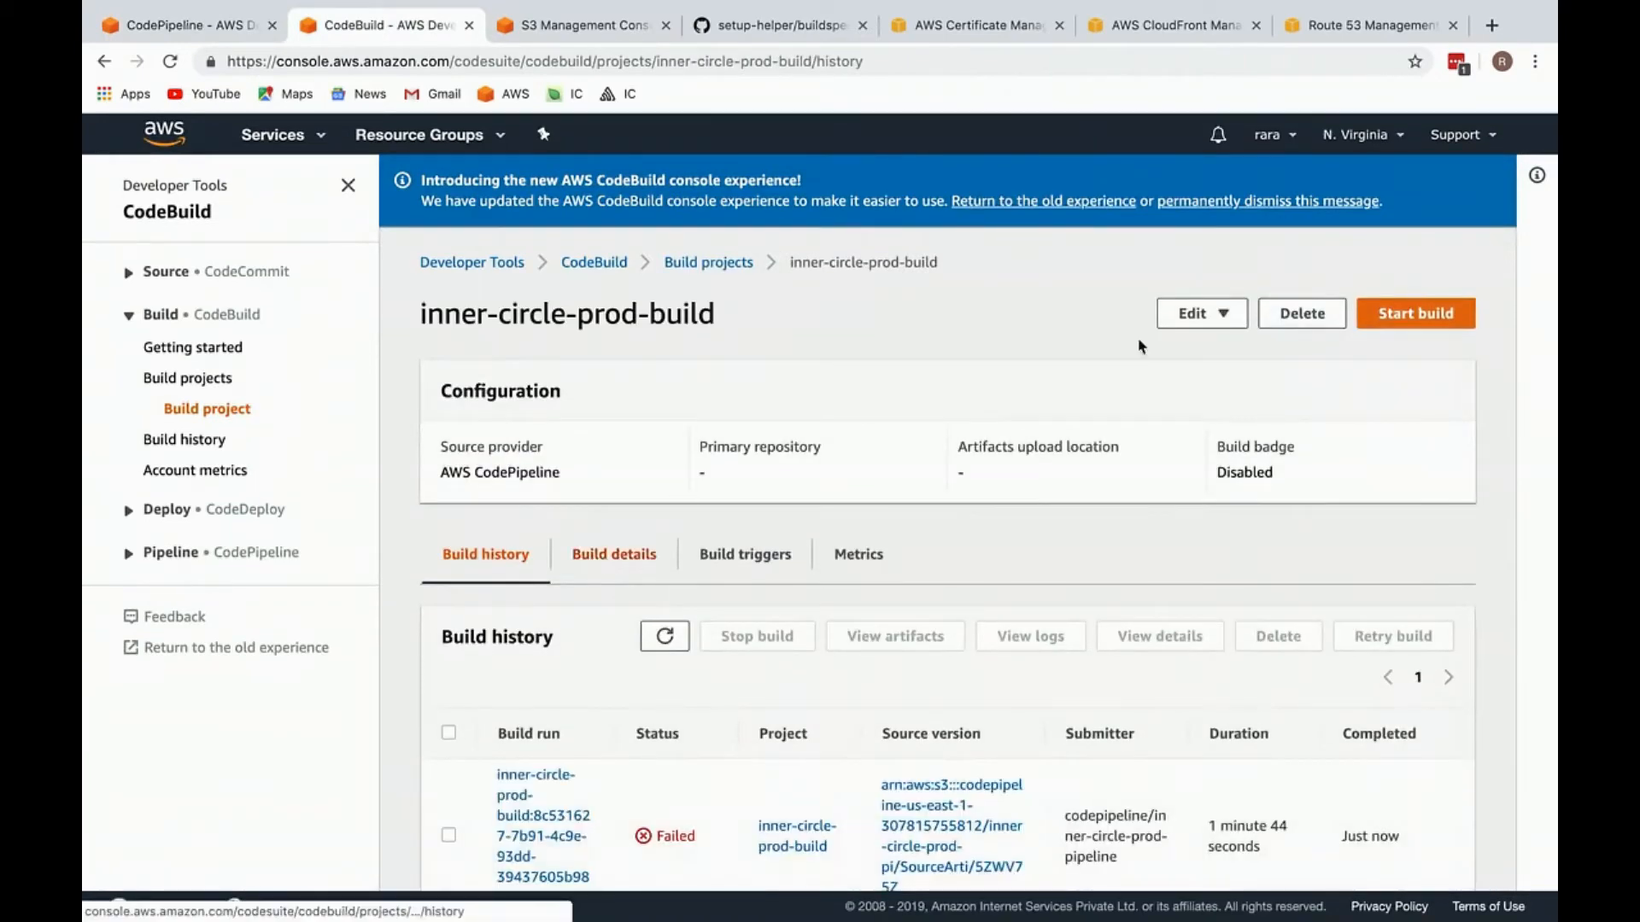
left_click(1194, 314)
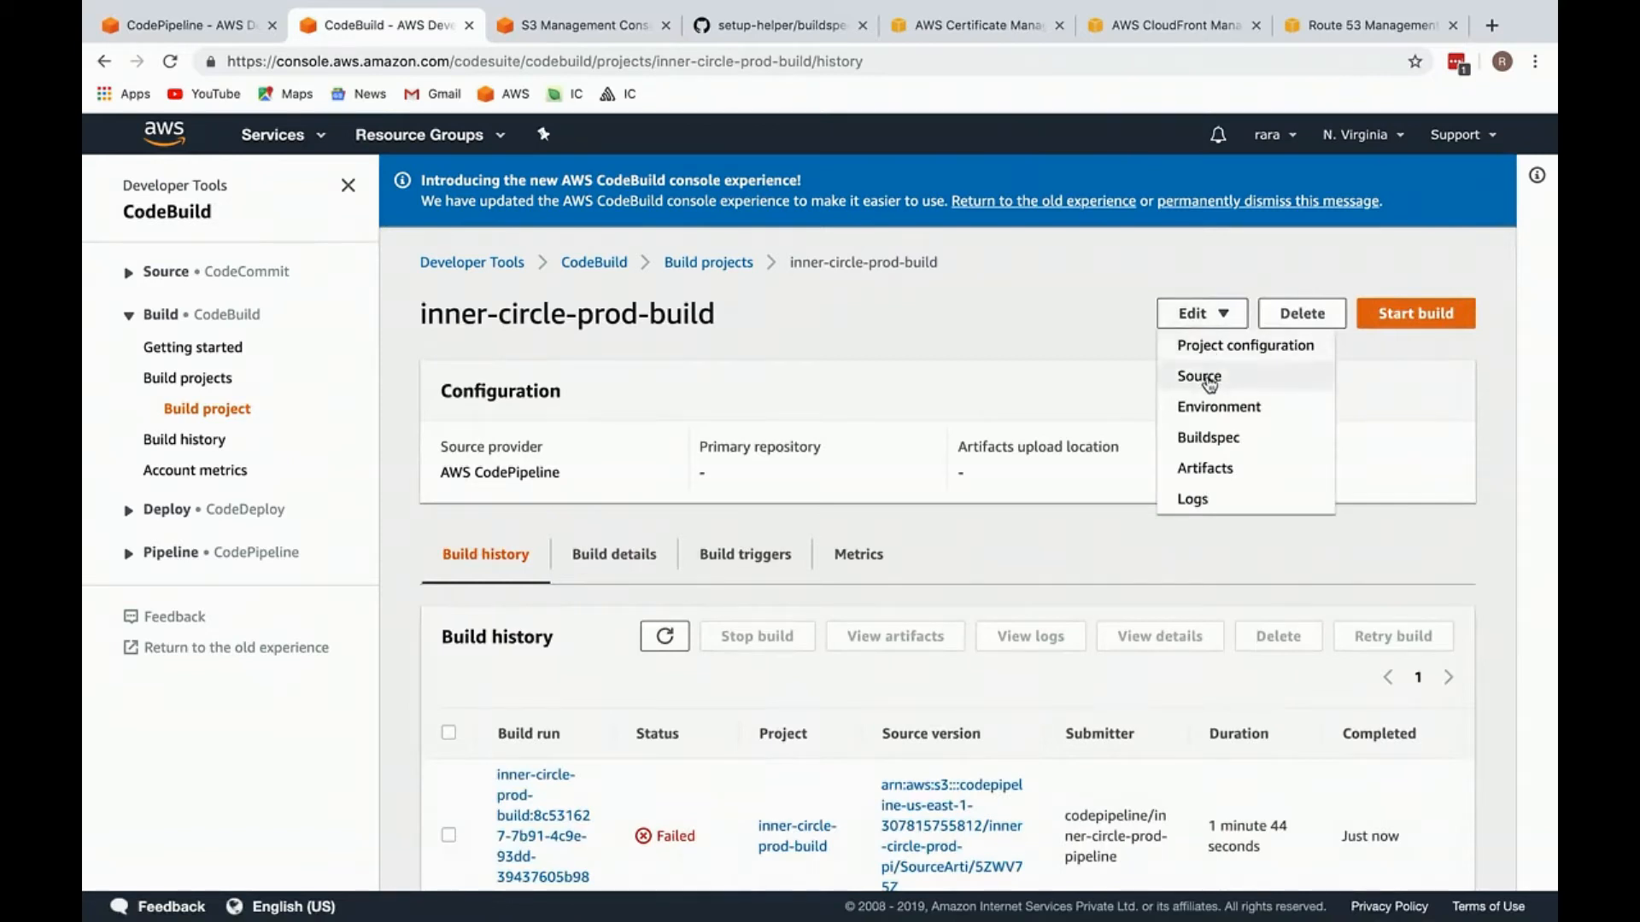
left_click(1217, 408)
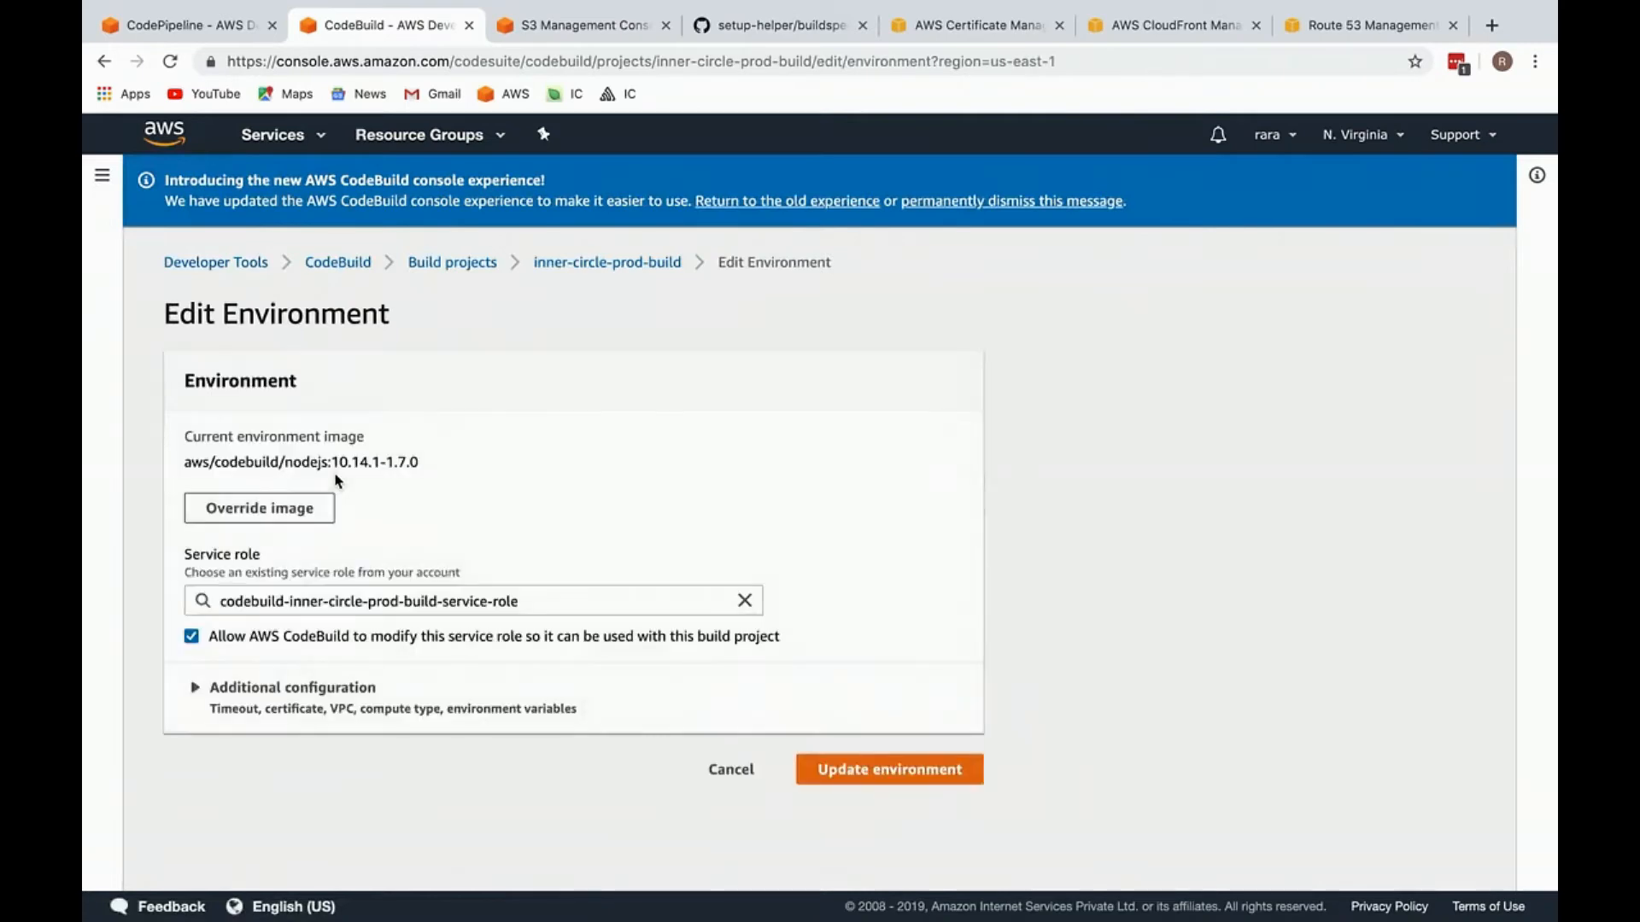
left_click(293, 700)
scroll(293, 698, "down", 5)
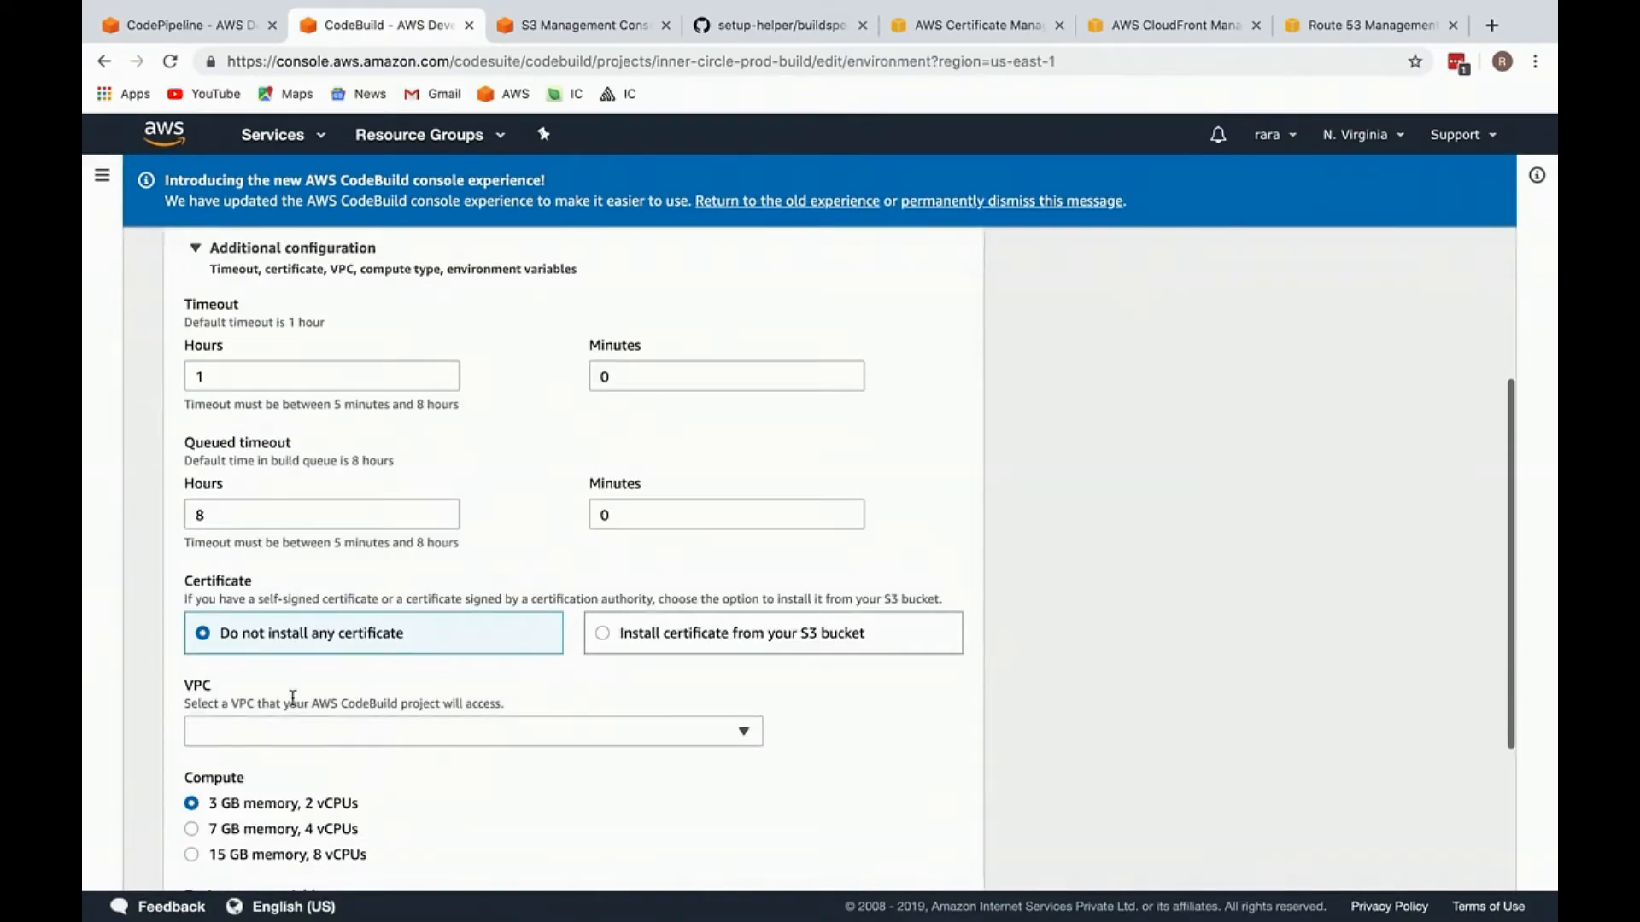
Step: Add an environment variable with the copied bucket name mod.ic.raraapp.com as value and S3_BUCKET, copied from buildspec.yml, as name
scroll(293, 699, "down", 3)
left_click(306, 679)
left_click(448, 668)
key("super+v")
key("ctrl+Right")
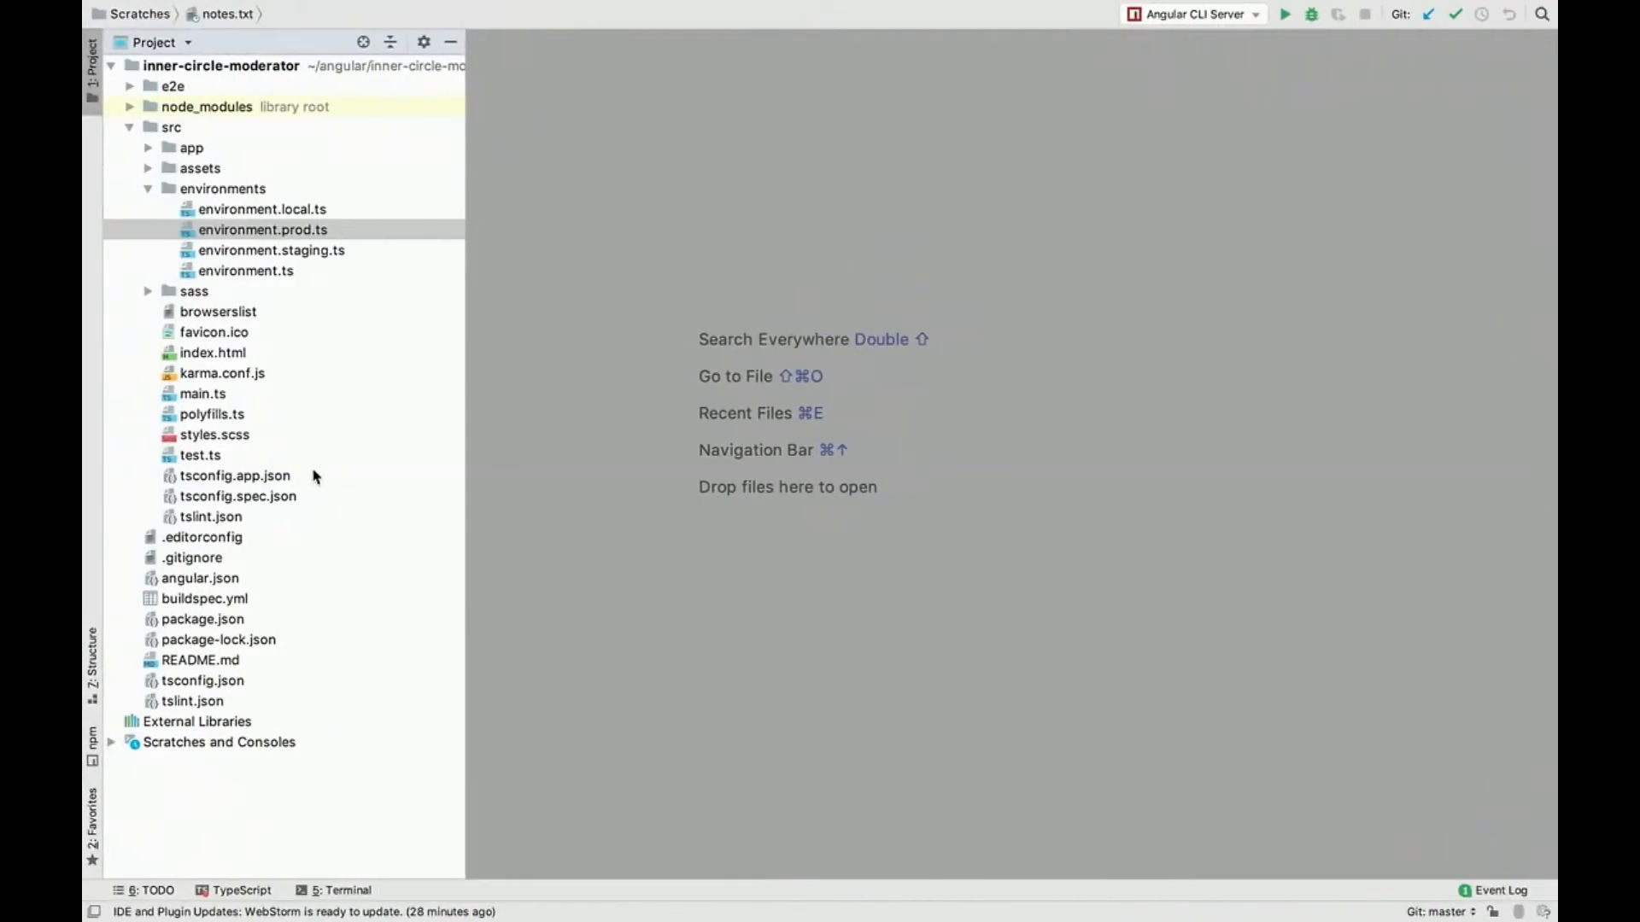
double_click(234, 598)
double_click(760, 234)
key("super+c")
key("ctrl+Left")
left_click(310, 672)
key("super+v")
Step: Add a second environment variable row and name it BUILD_ENV, copied from buildspec.yml
left_click(337, 724)
key("ctrl+Right")
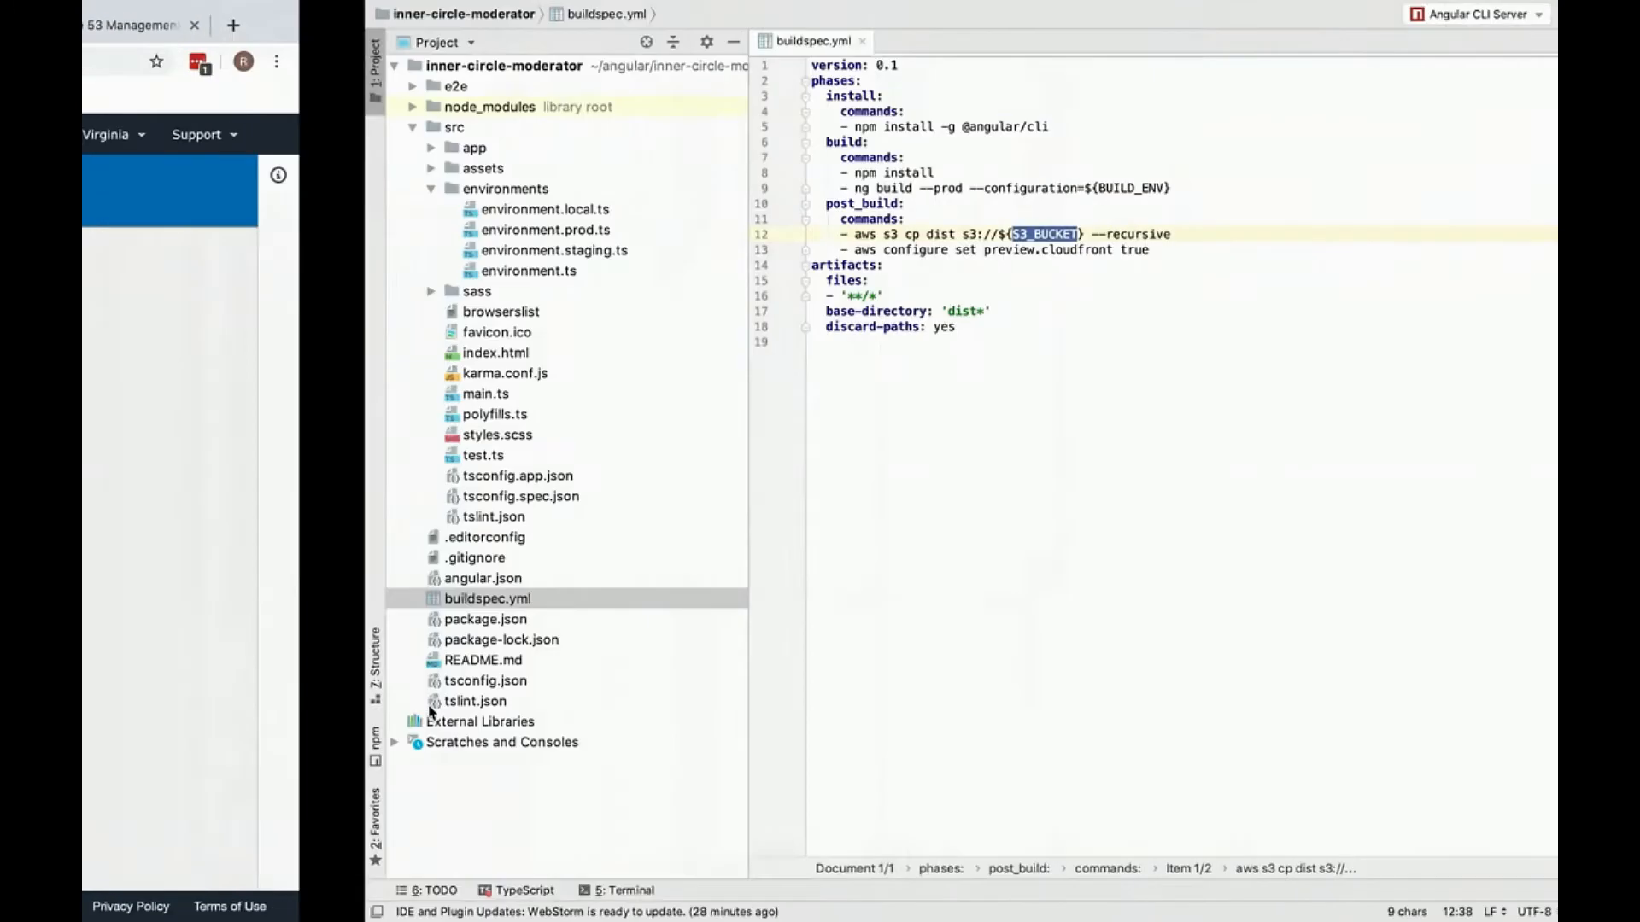
double_click(837, 189)
key("ctrl+Left")
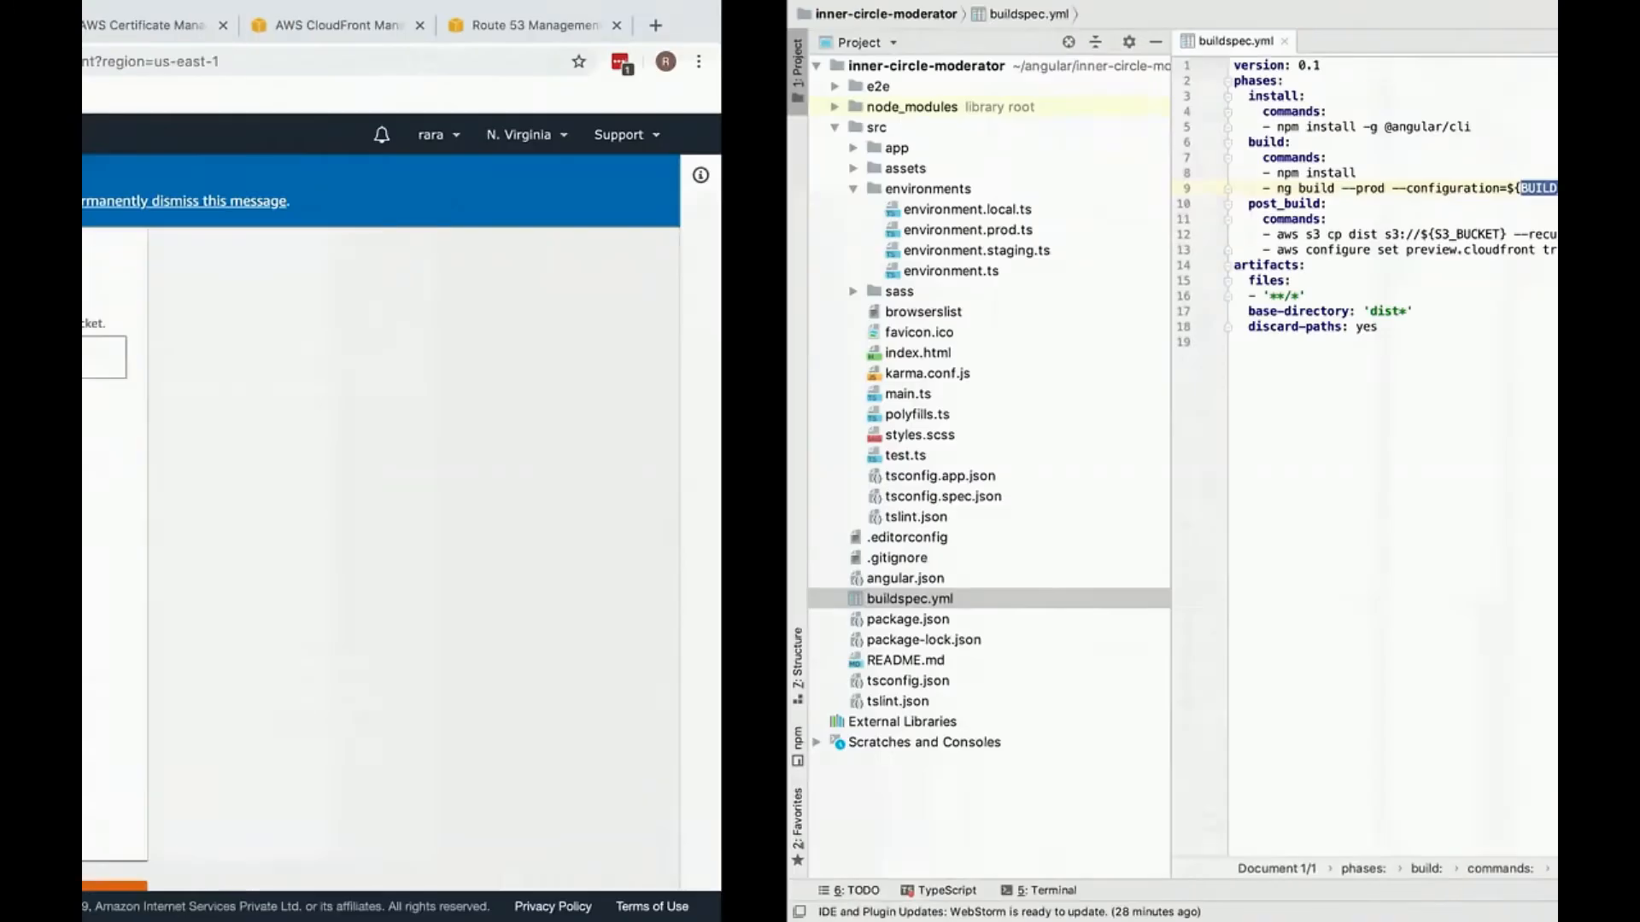
left_click(318, 718)
Step: Switch to WebStorm and open angular.json at its build configurations section
key("ctrl+Right")
left_click(772, 365)
left_click(275, 562)
double_click(280, 579)
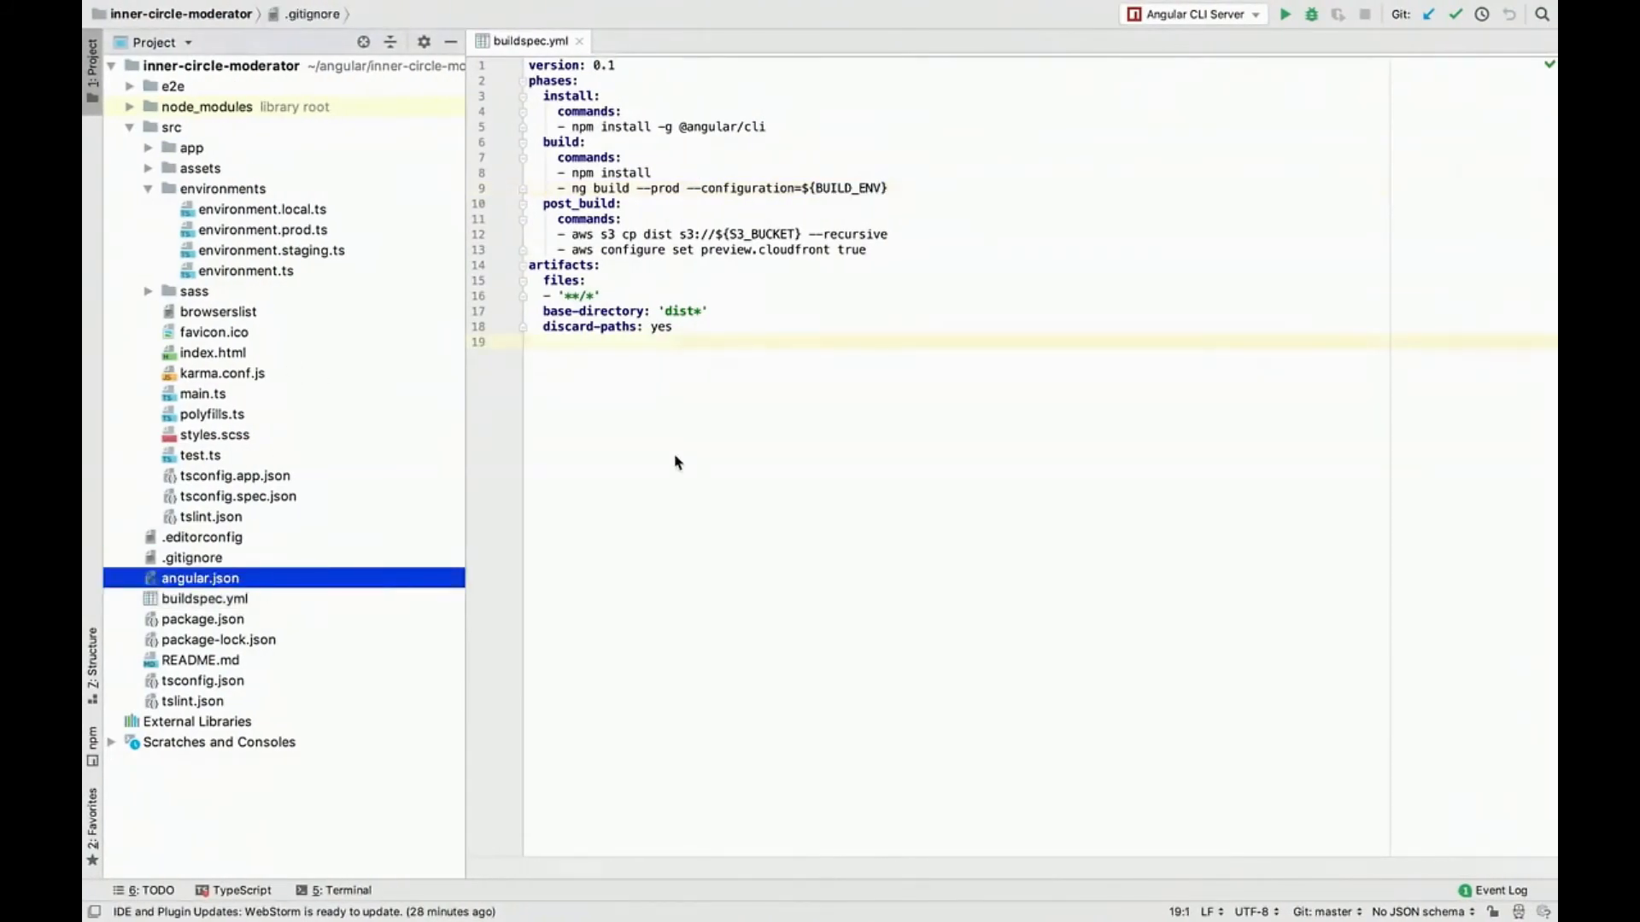
scroll(664, 466, "up", 5)
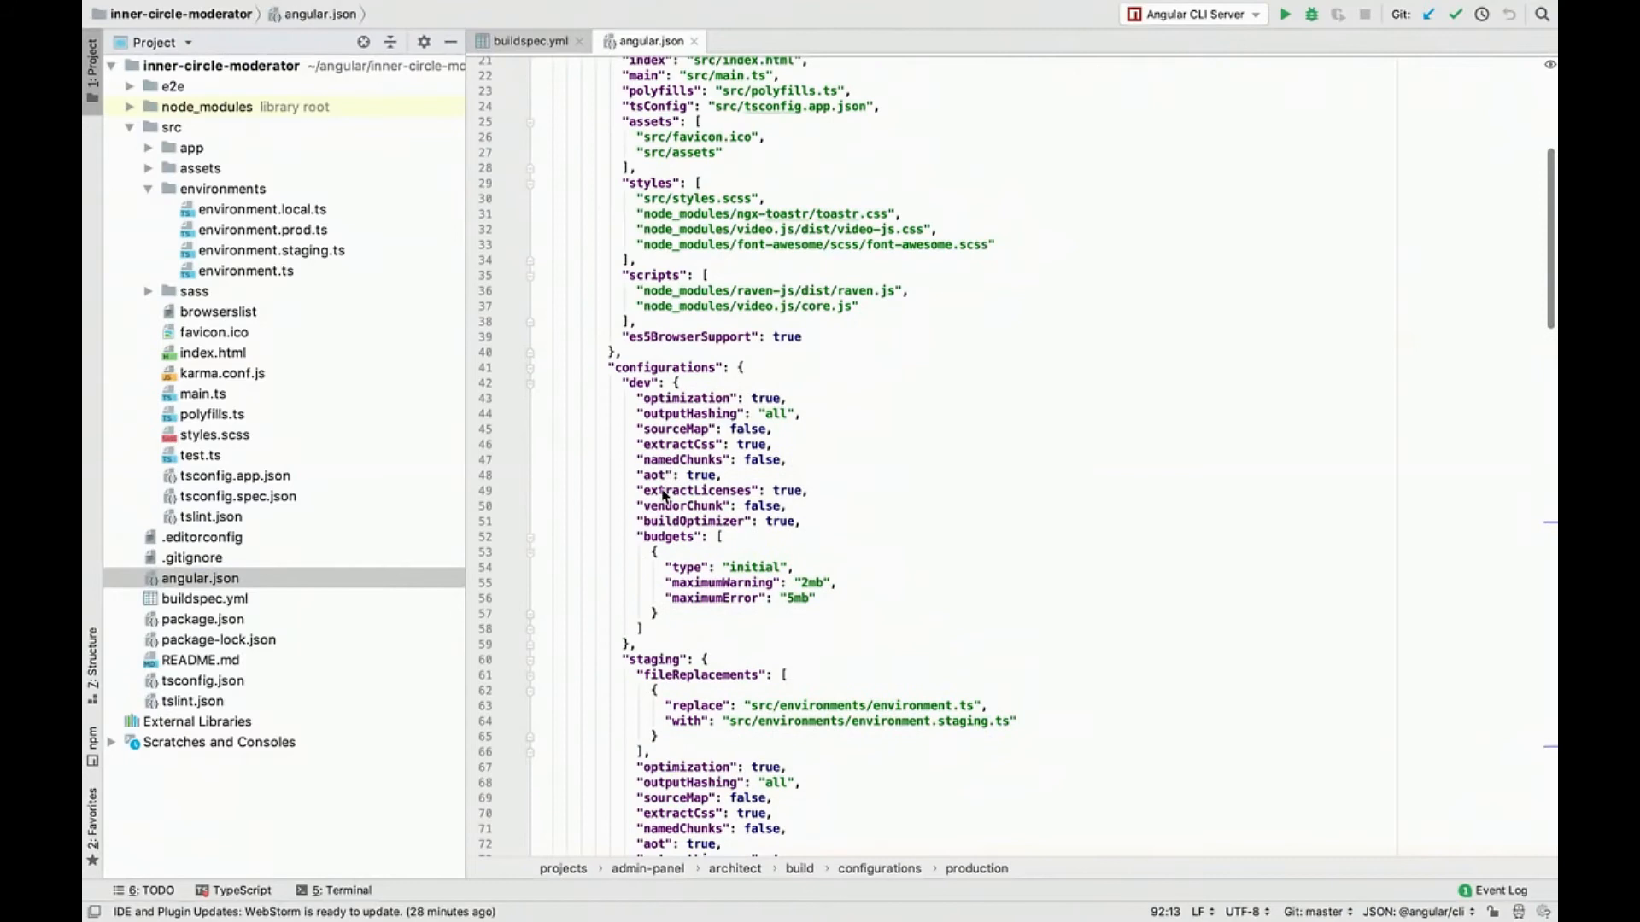
scroll(665, 491, "up", 1)
Step: Collapse the dev, staging and production blocks under the build configurations in angular.json
left_click(621, 406)
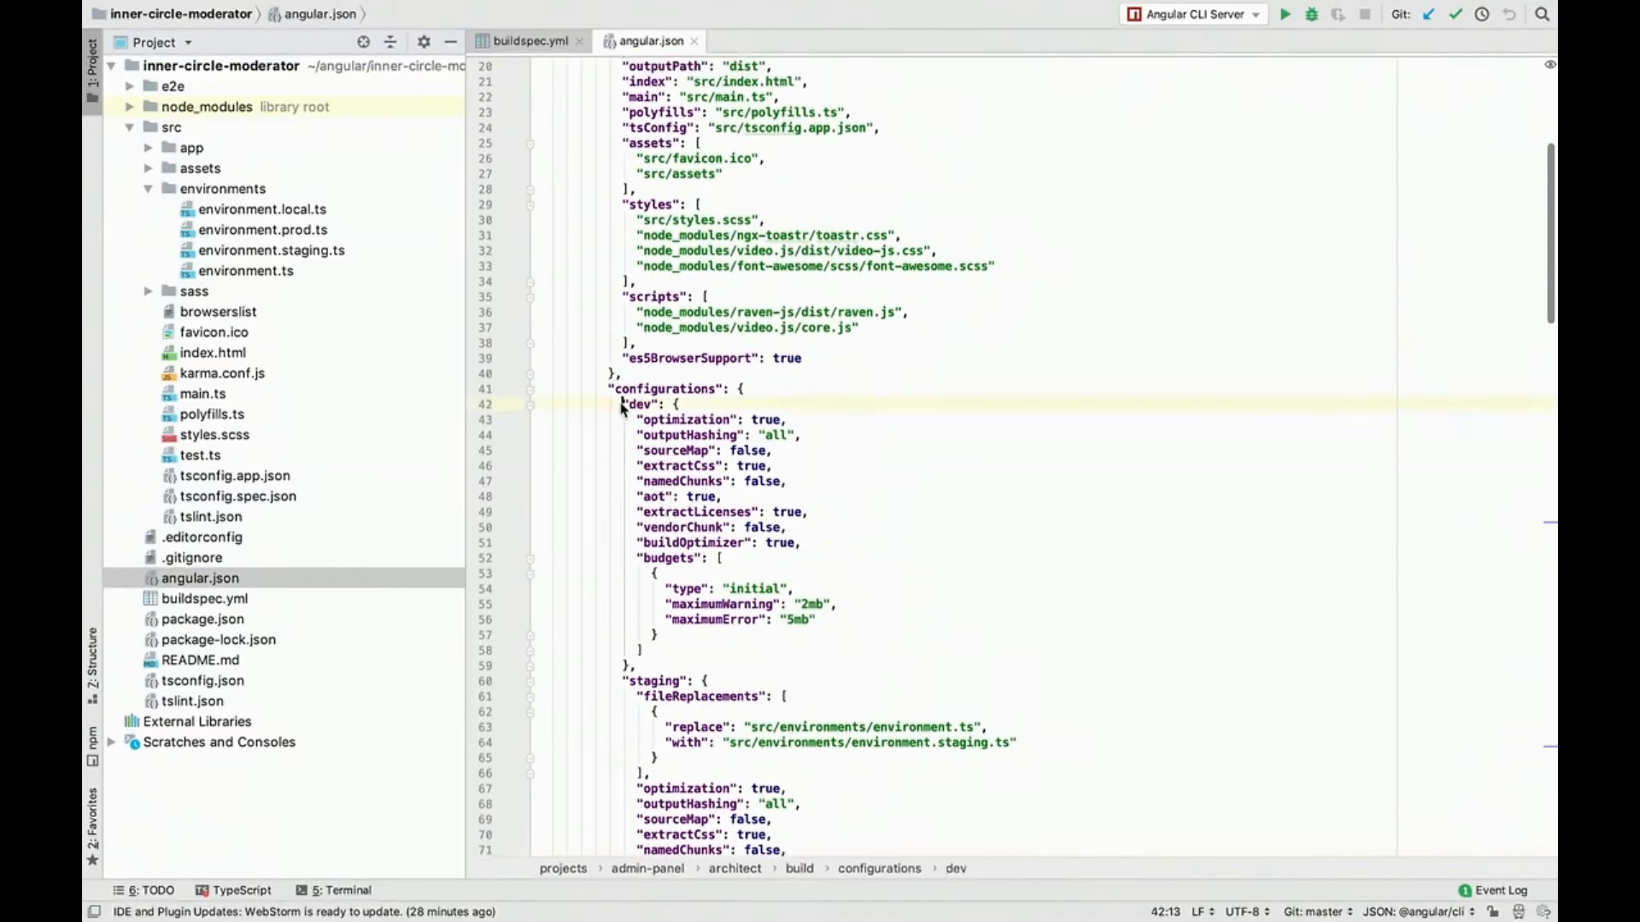
left_click(531, 405)
left_click(530, 420)
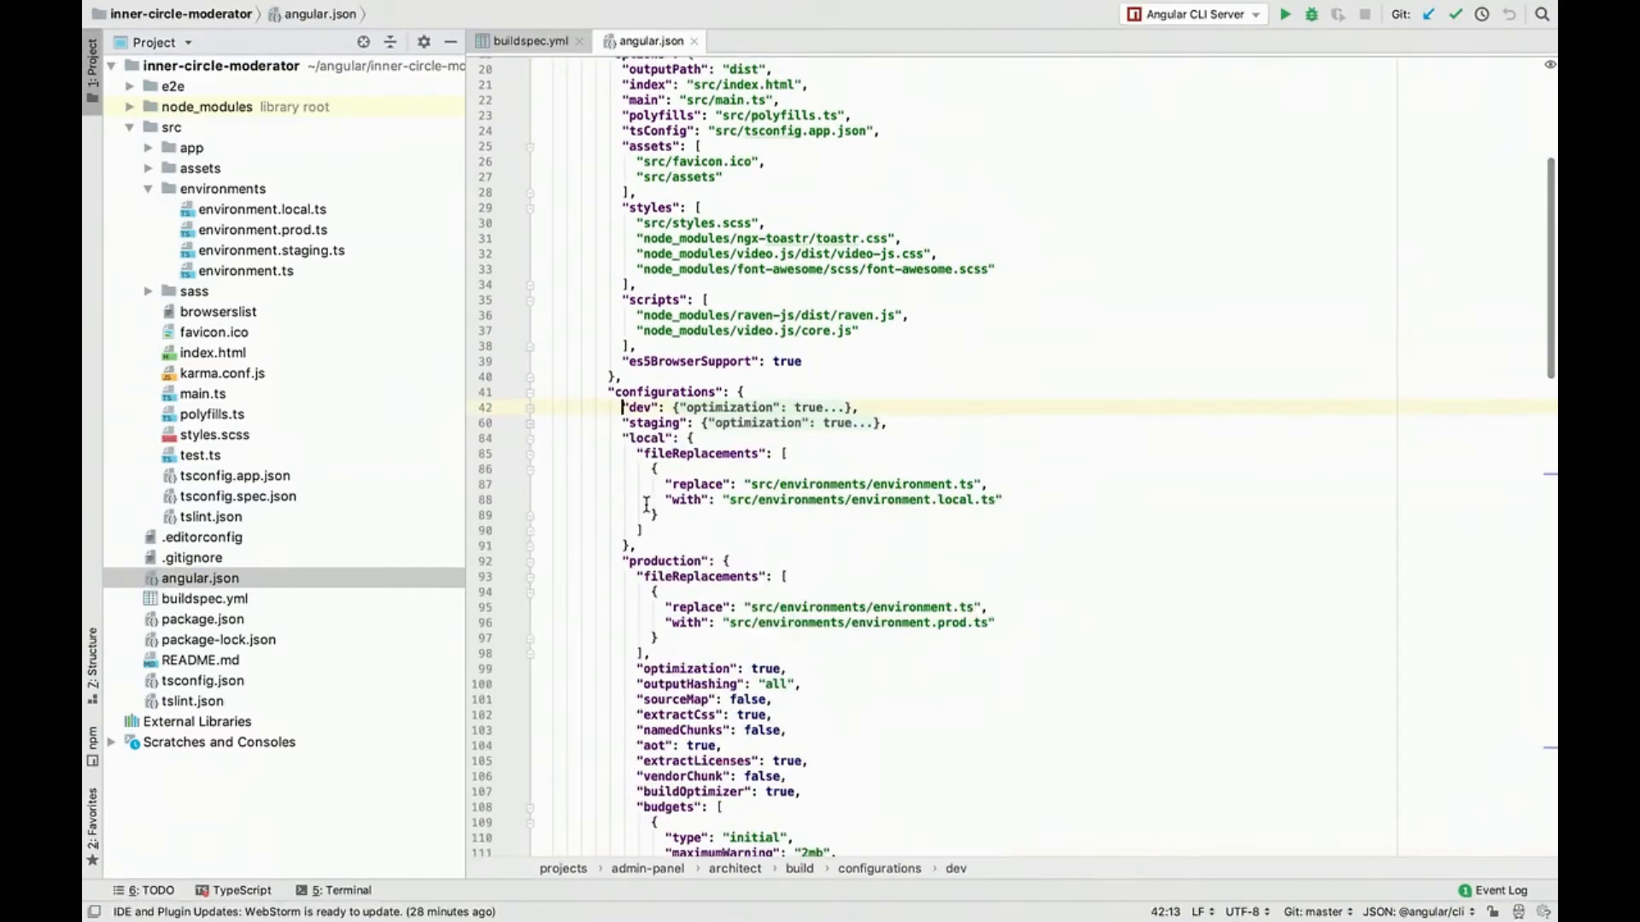
left_click(622, 560)
left_click(531, 560)
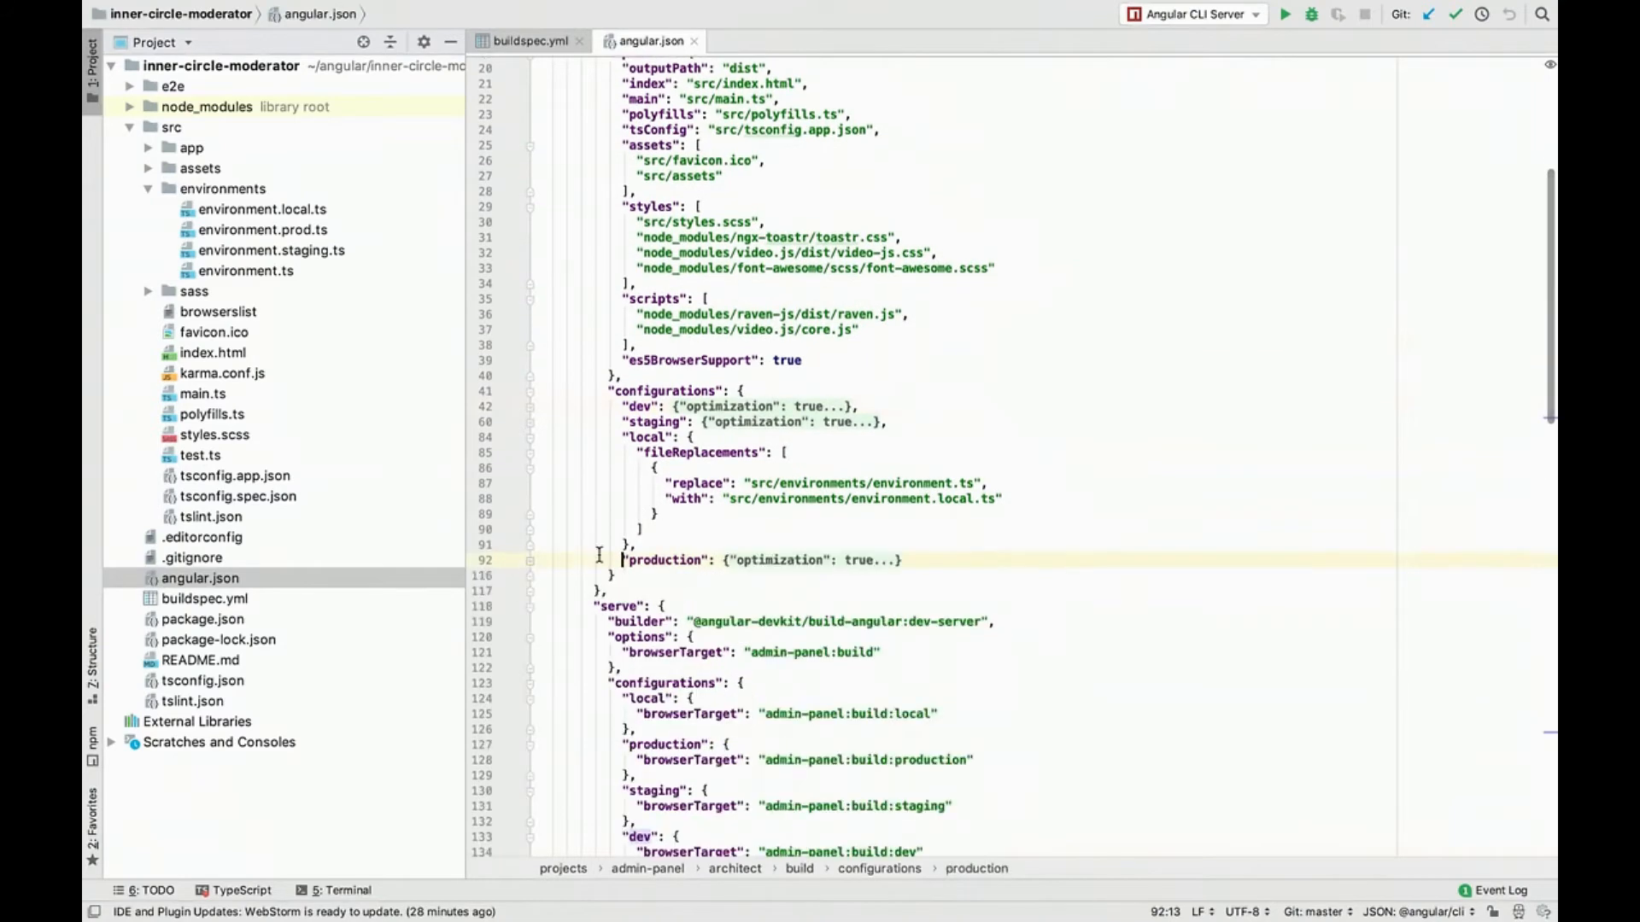
Step: Set BUILD_ENV to production, copied from the configuration name in angular.json, and save the updated CodeBuild environment
double_click(664, 560)
key("ctrl+Left")
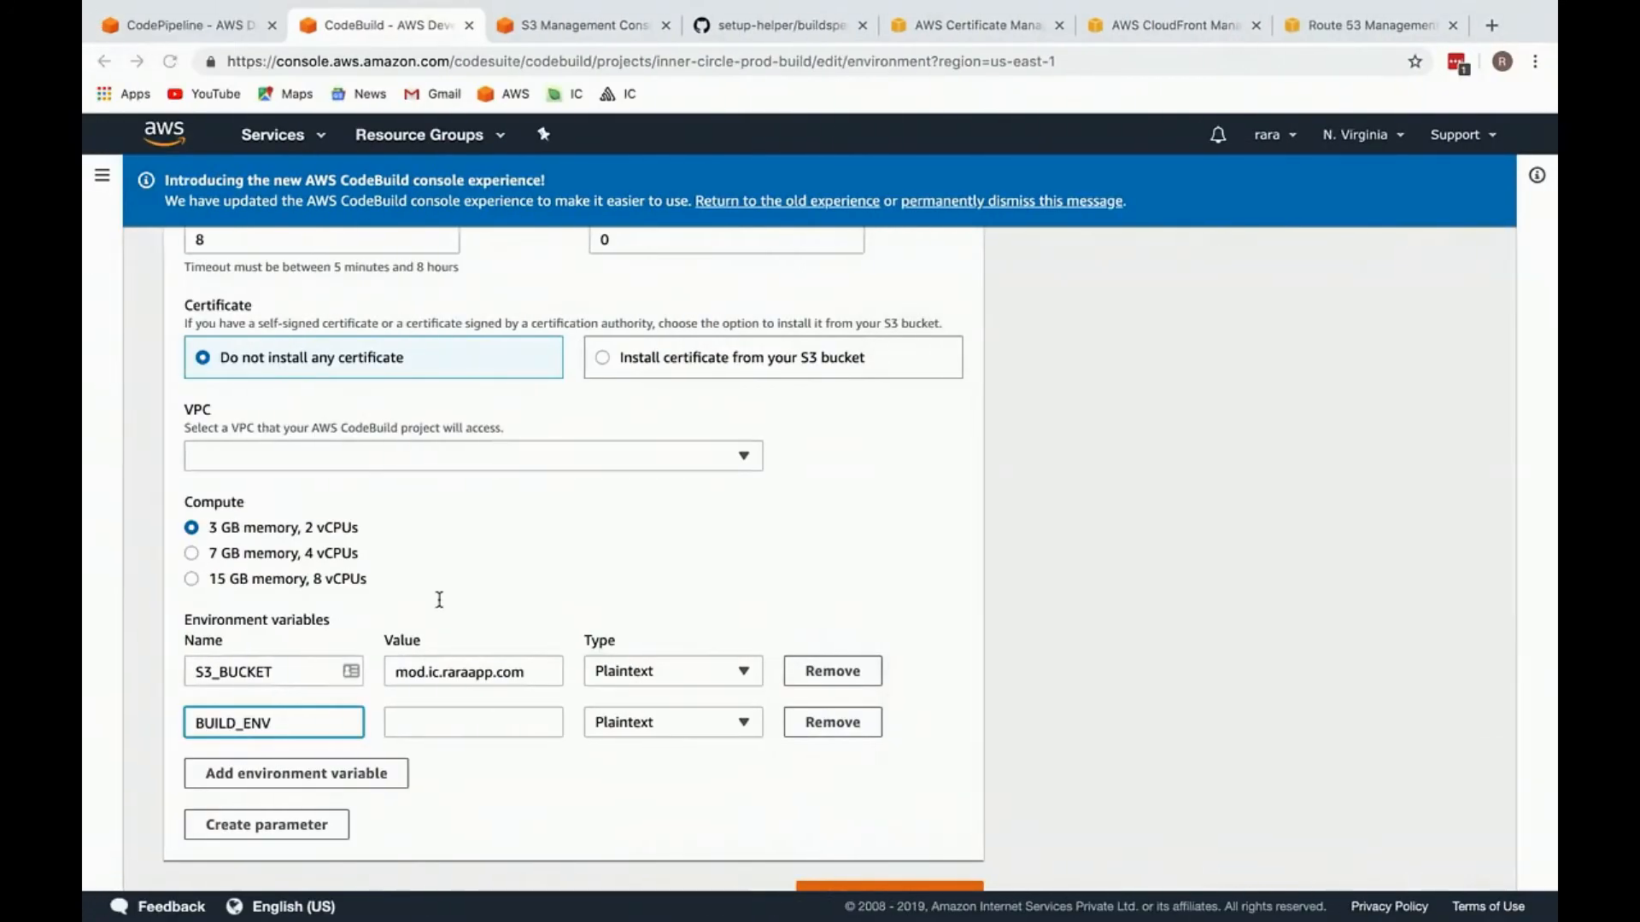
left_click(432, 722)
key("super+v")
left_click(551, 633)
scroll(411, 722, "down", 1)
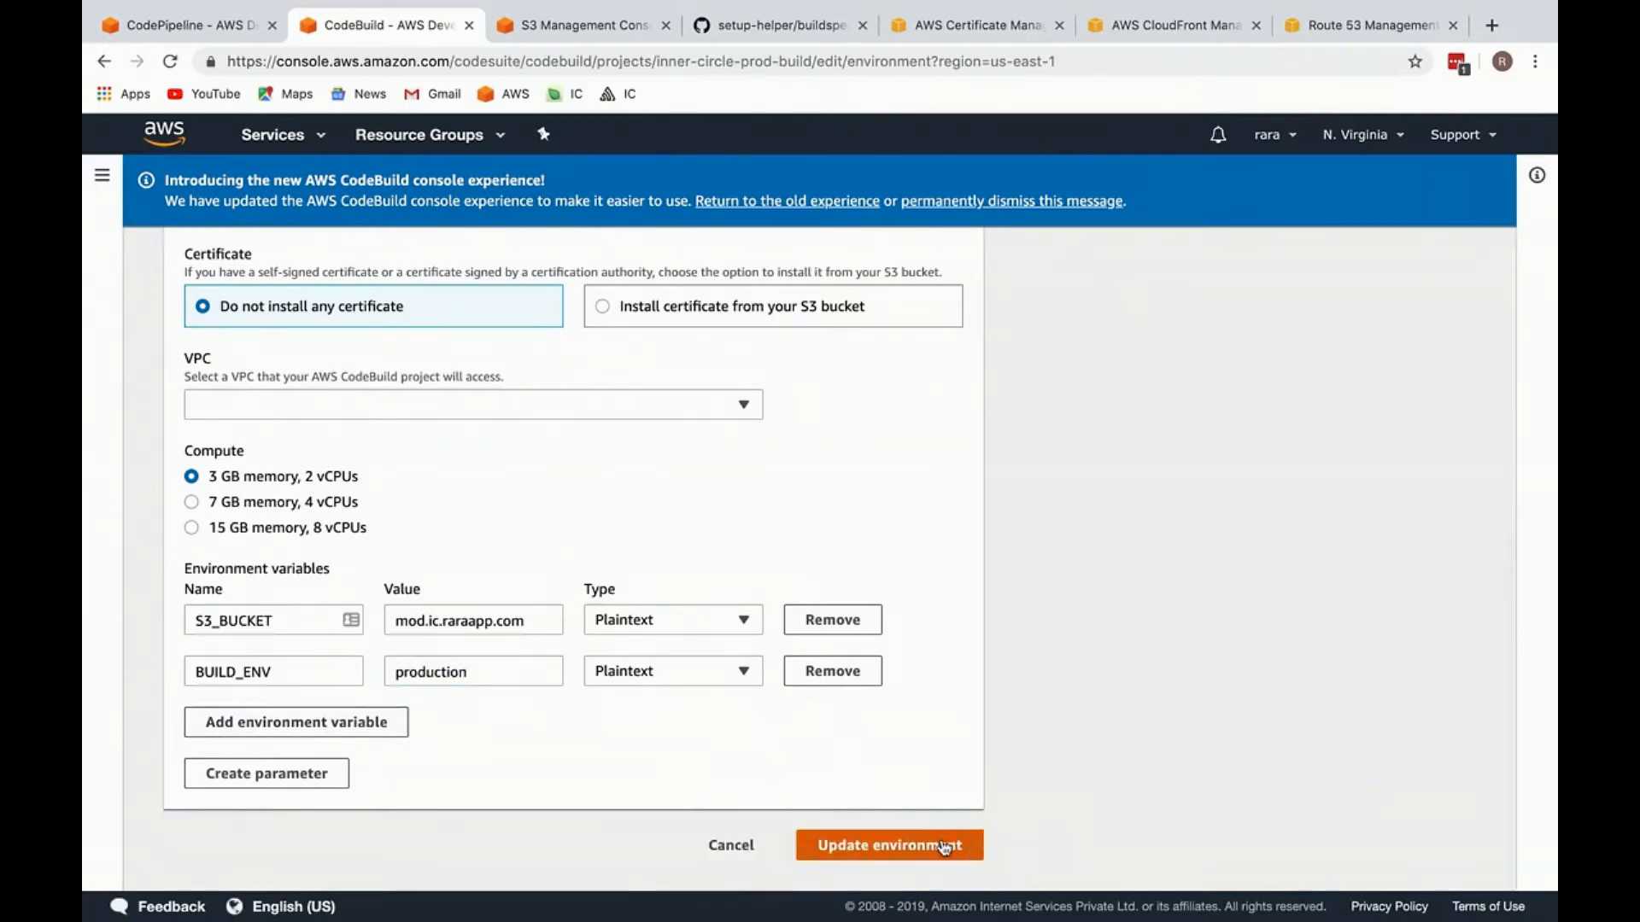
left_click(893, 845)
Step: Check the Source and Build stages of inner-circle-prod-pipeline and the build details of inner-circle-prod-build
left_click(218, 28)
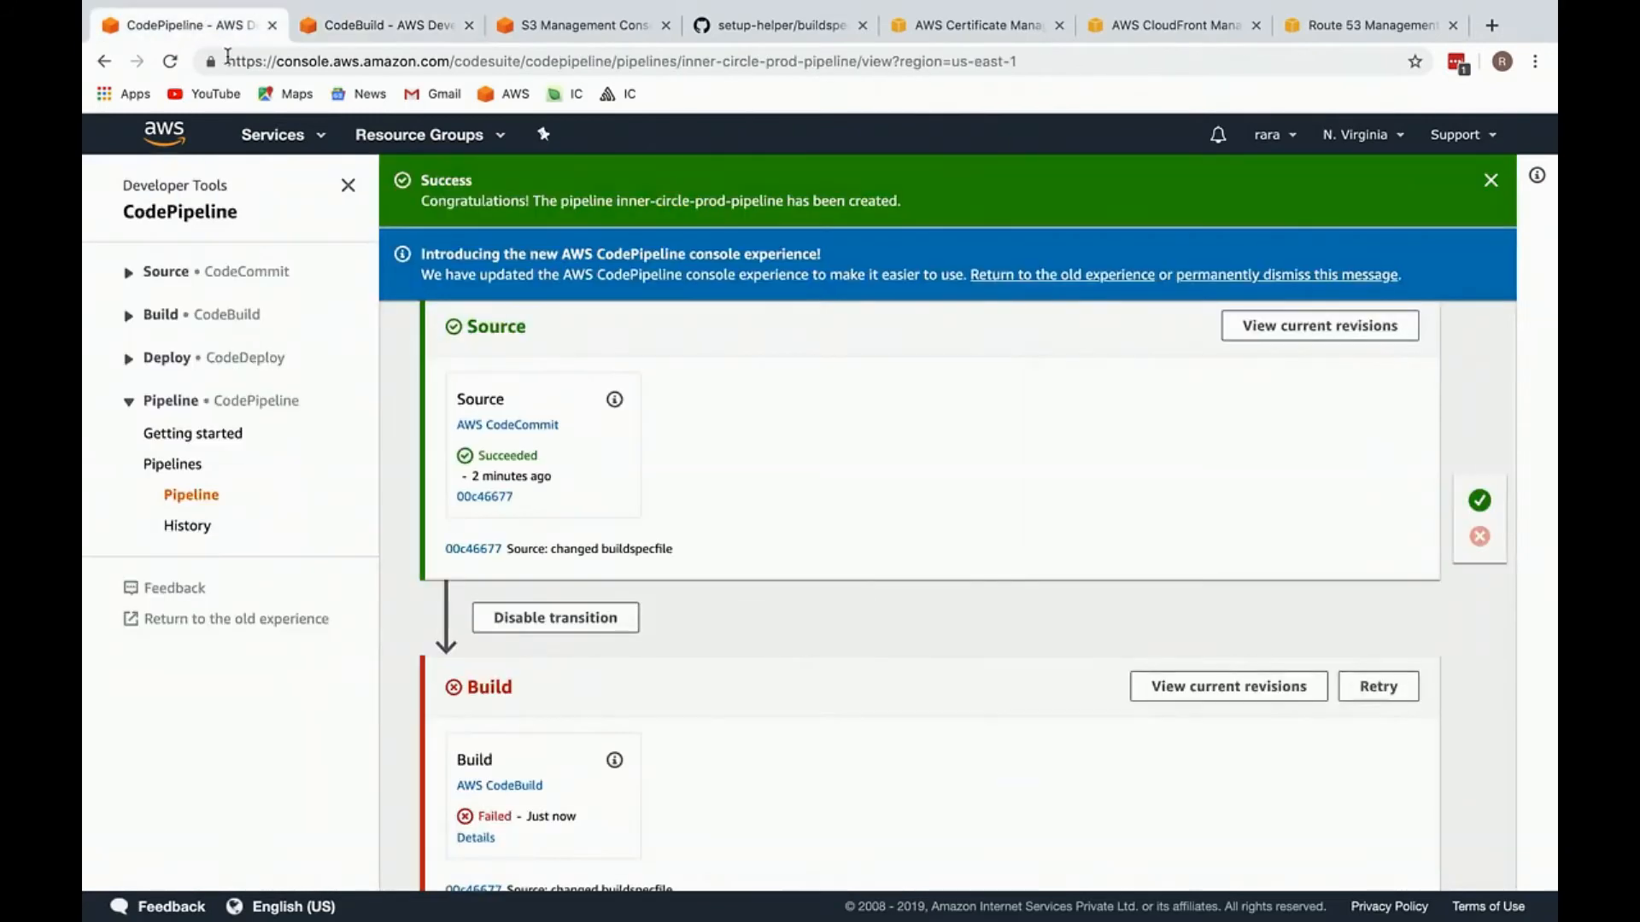
left_click(193, 496)
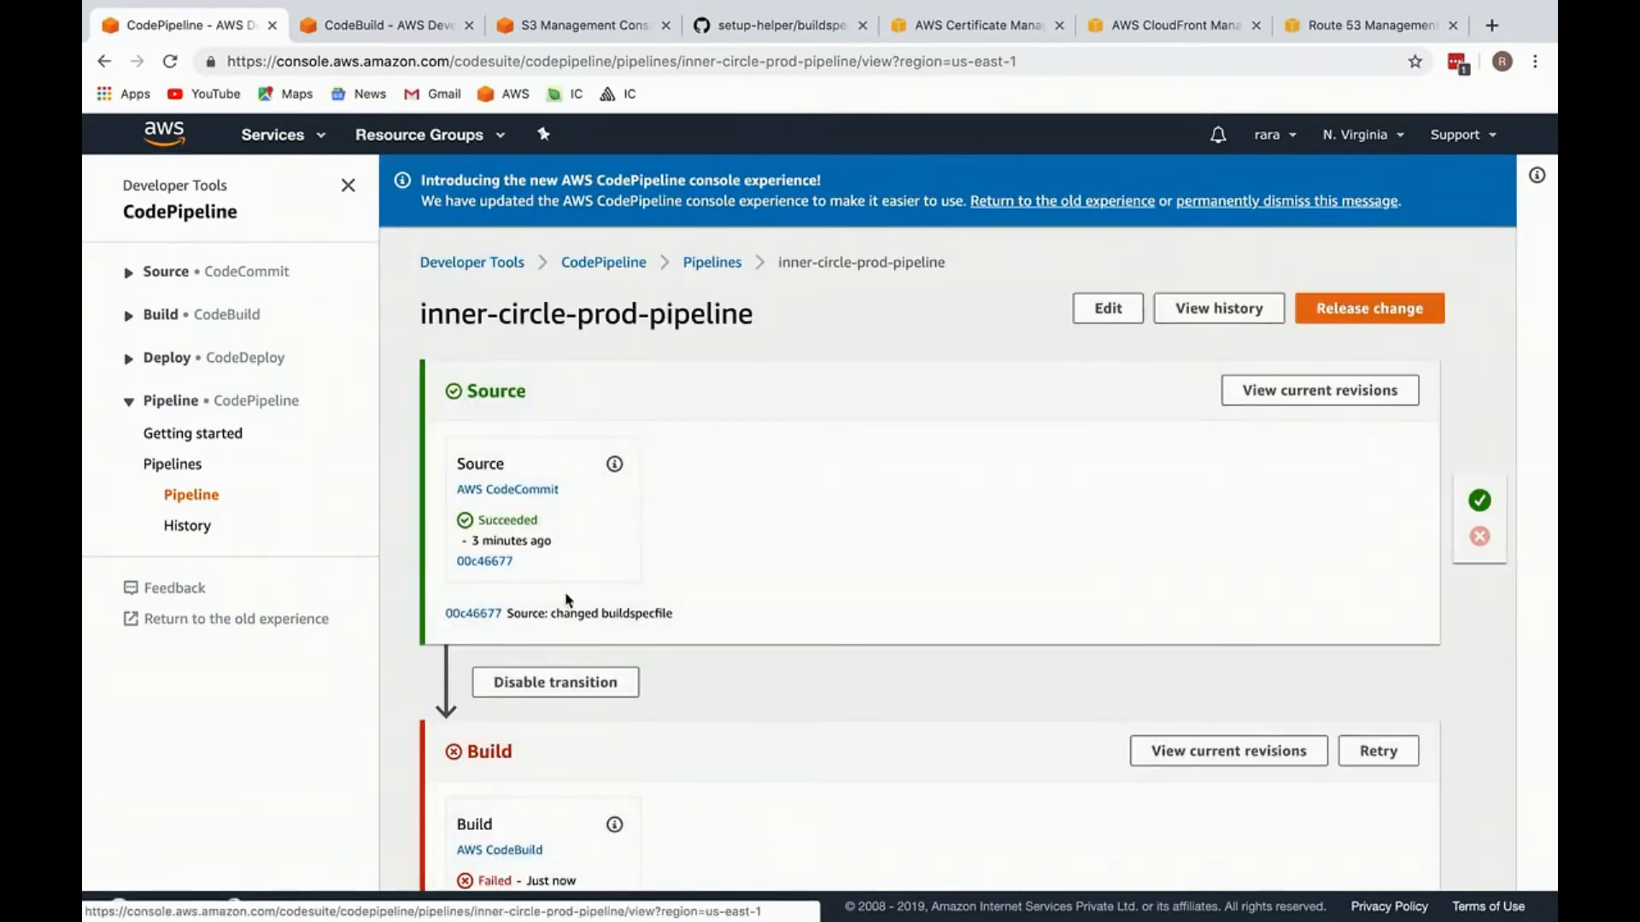
scroll(565, 601, "down", 3)
scroll(565, 601, "up", 3)
left_click(412, 25)
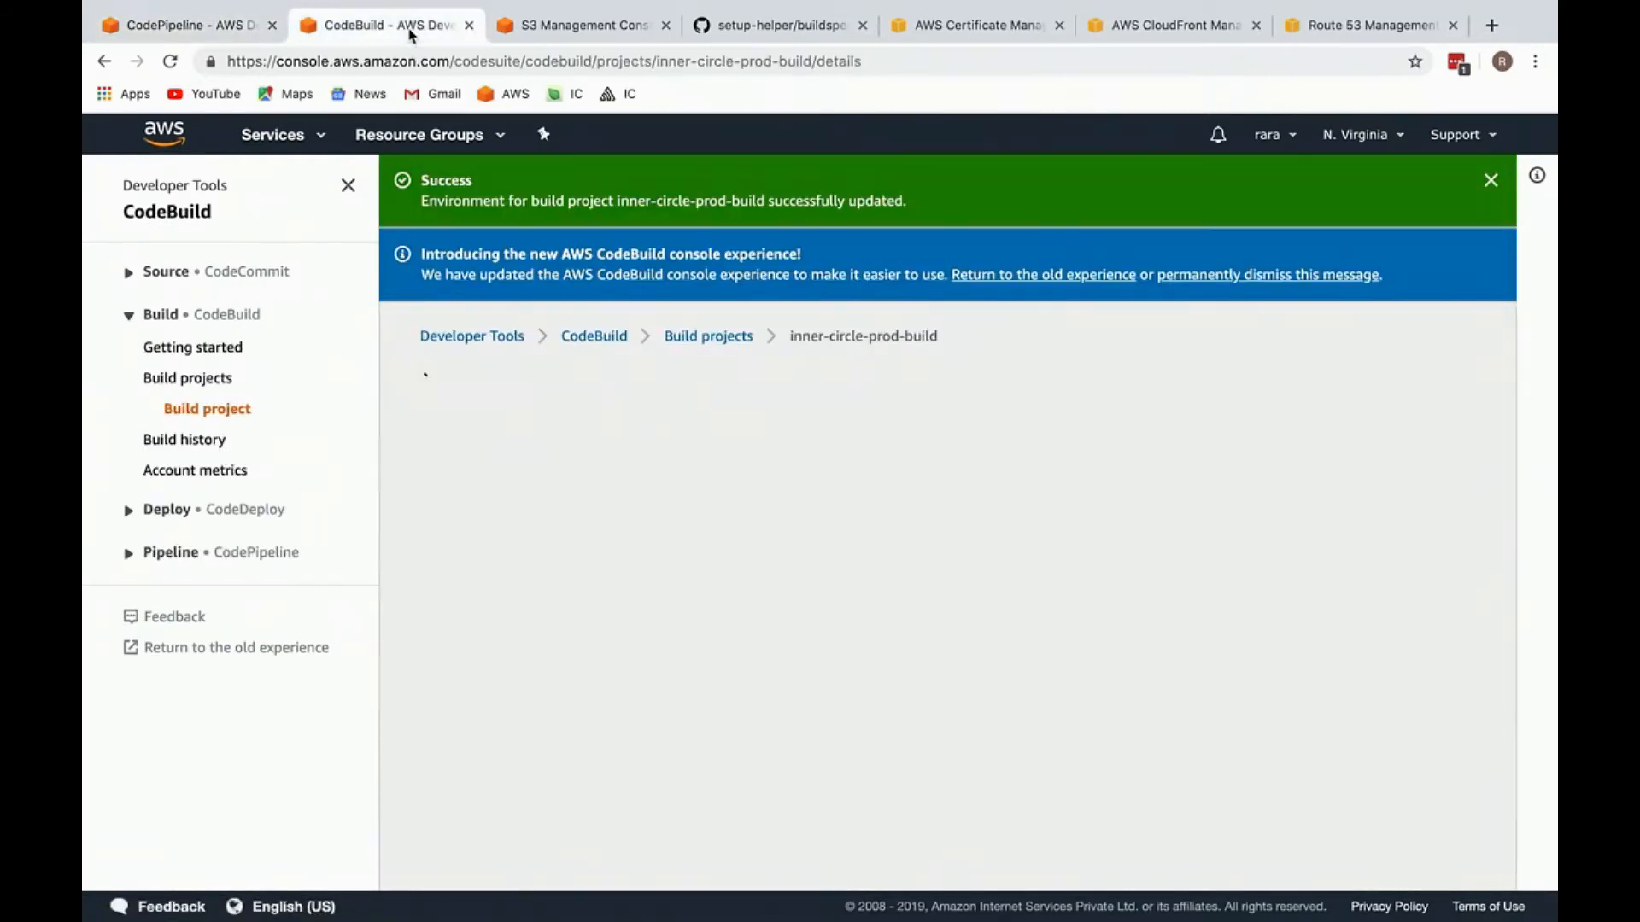
scroll(593, 504, "down", 10)
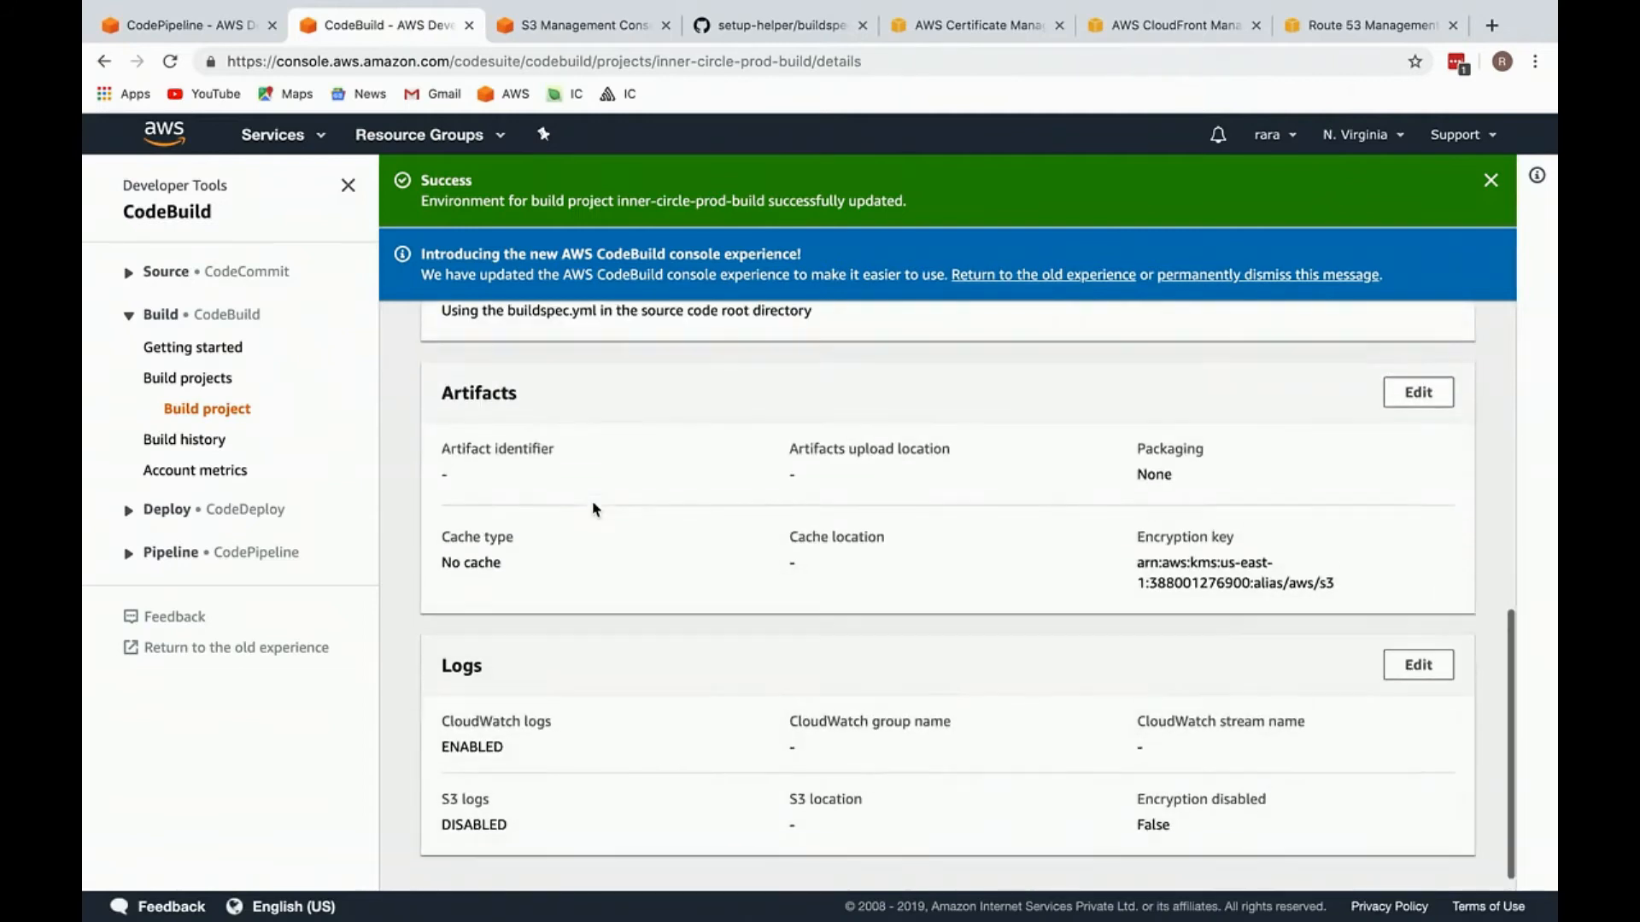
scroll(592, 504, "up", 10)
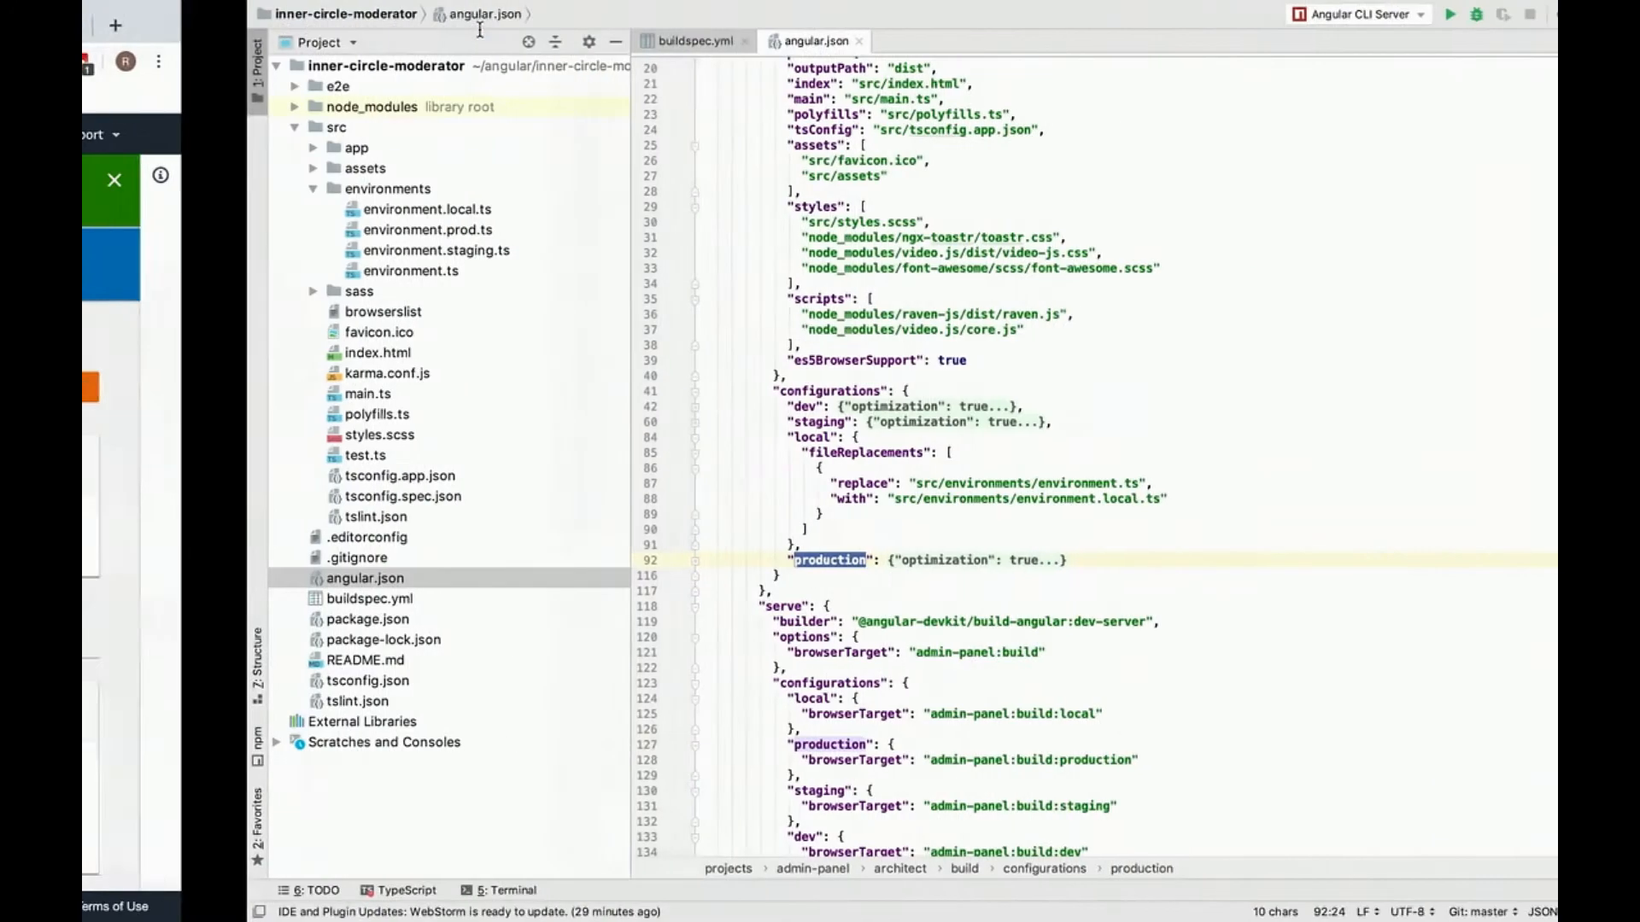
Step: Switch to WebStorm and close angular.json to return to buildspec.yml
key("super+w")
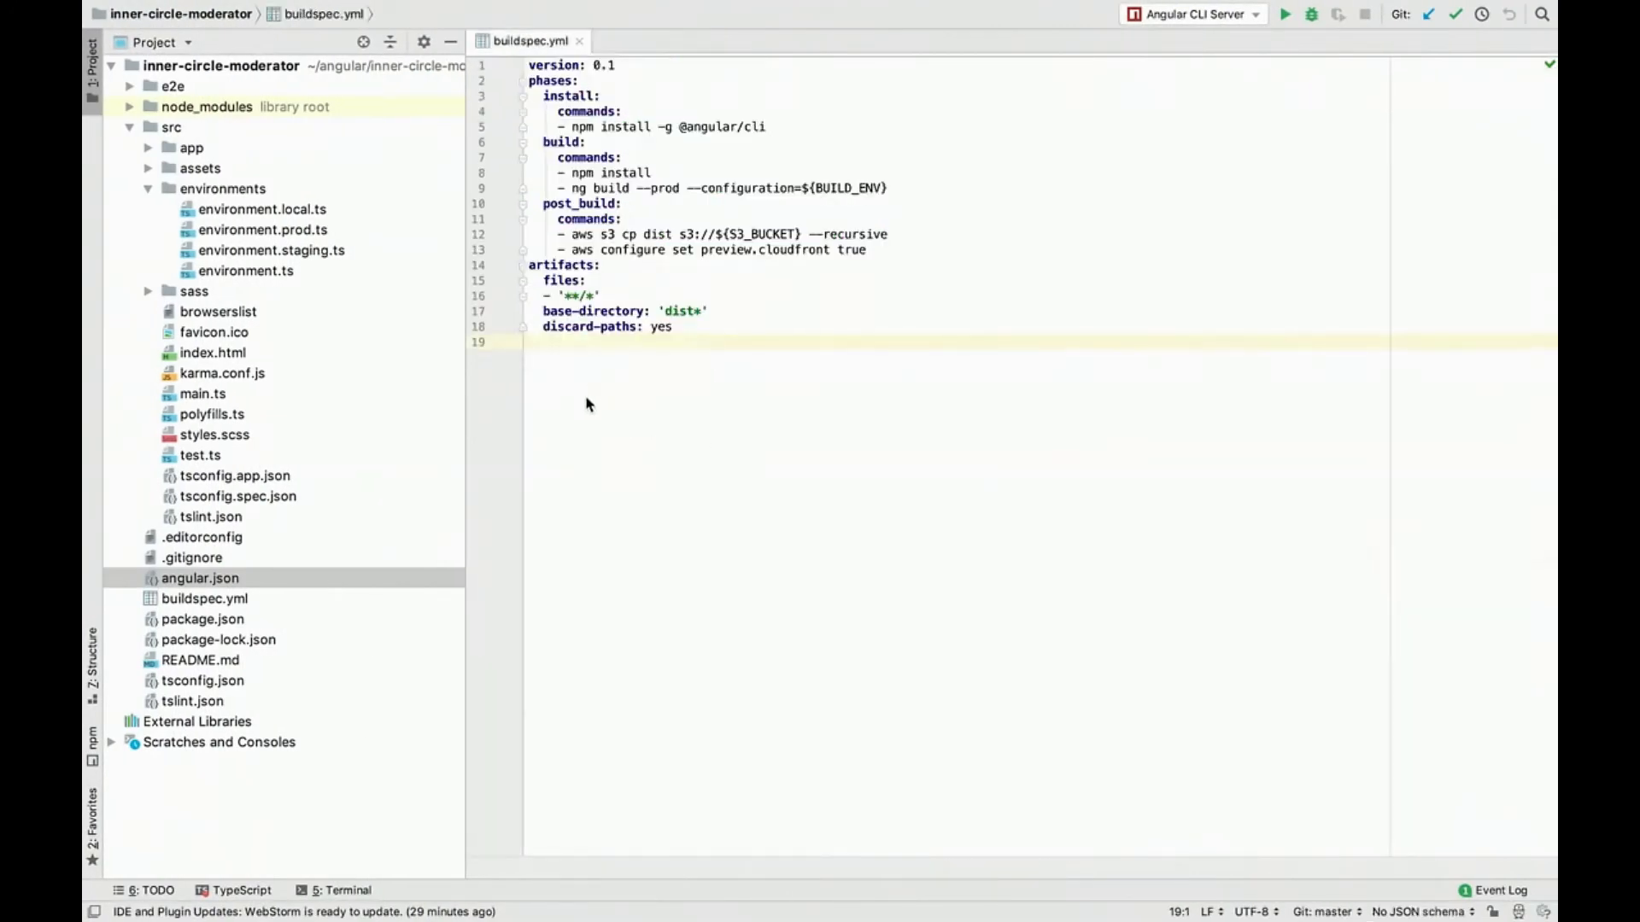
key("Left")
key("alt+F12")
type("gu")
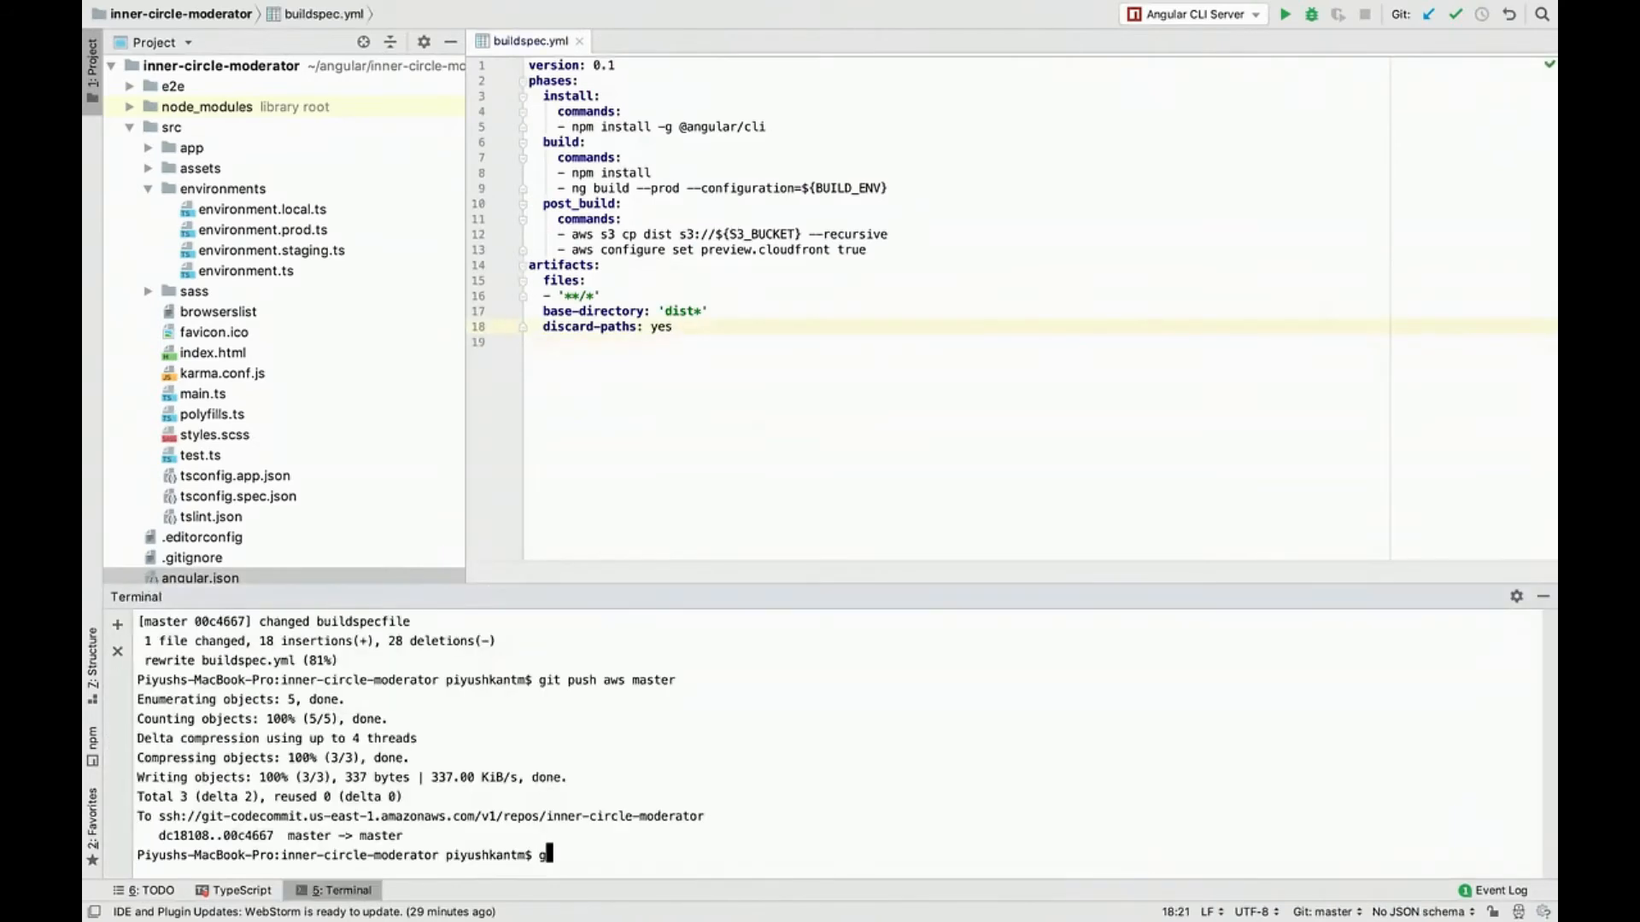
key("BackSpace")
key("BackSpace")
key("alt+F12")
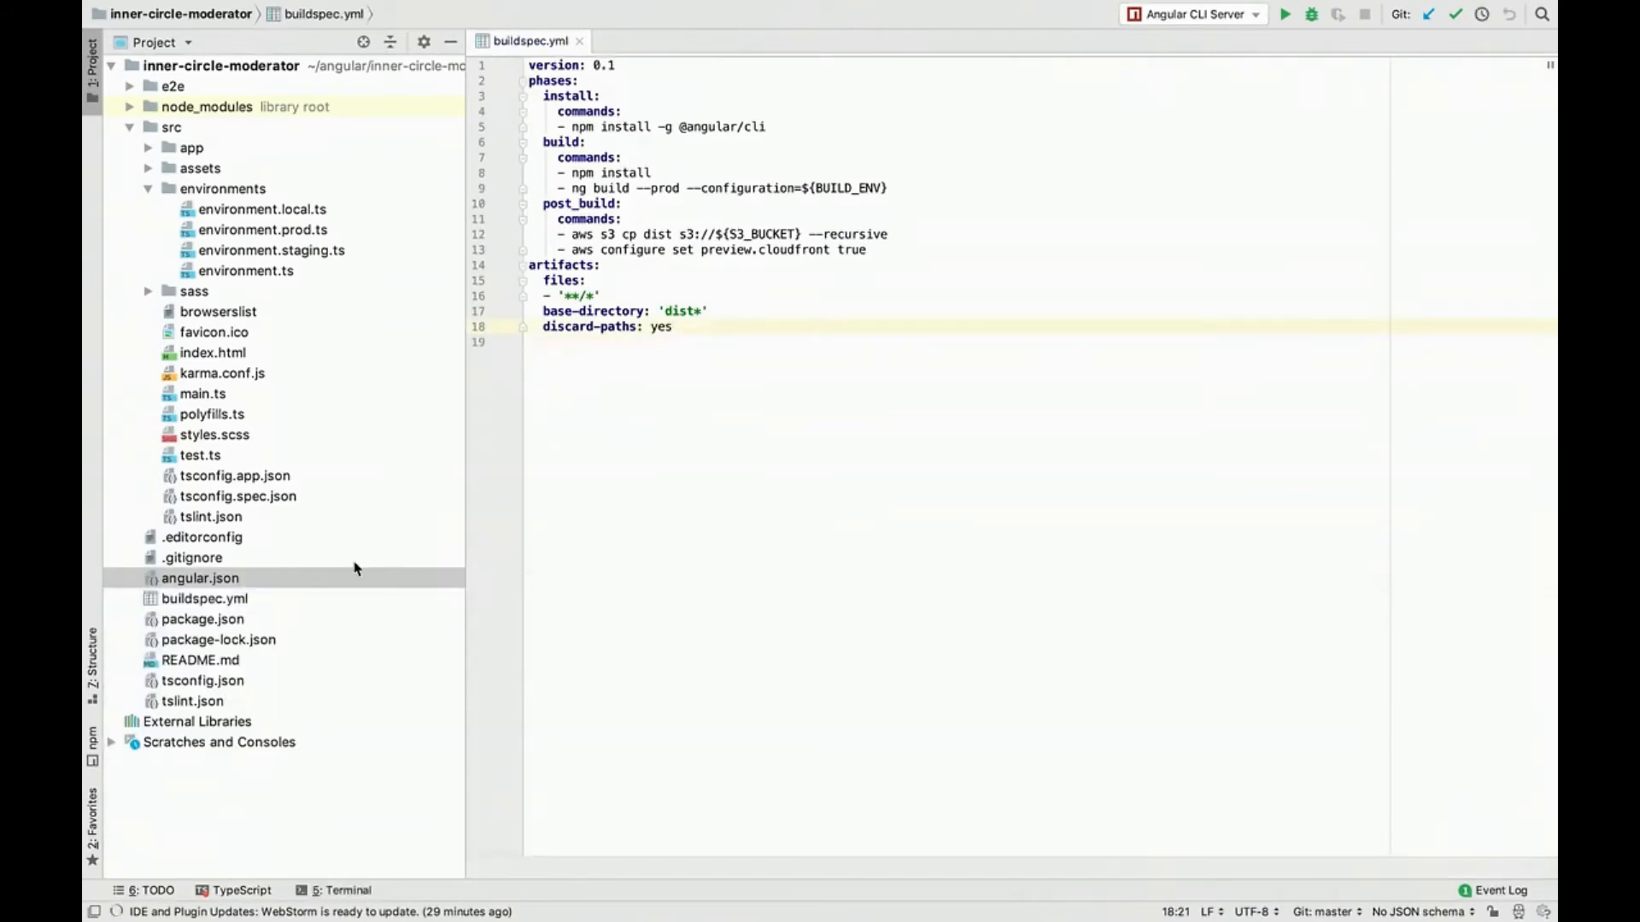
Step: Add the command echo 'test' at the end of the post_build commands in buildspec.yml
left_click(876, 250)
key("Return")
type("- echo 'te")
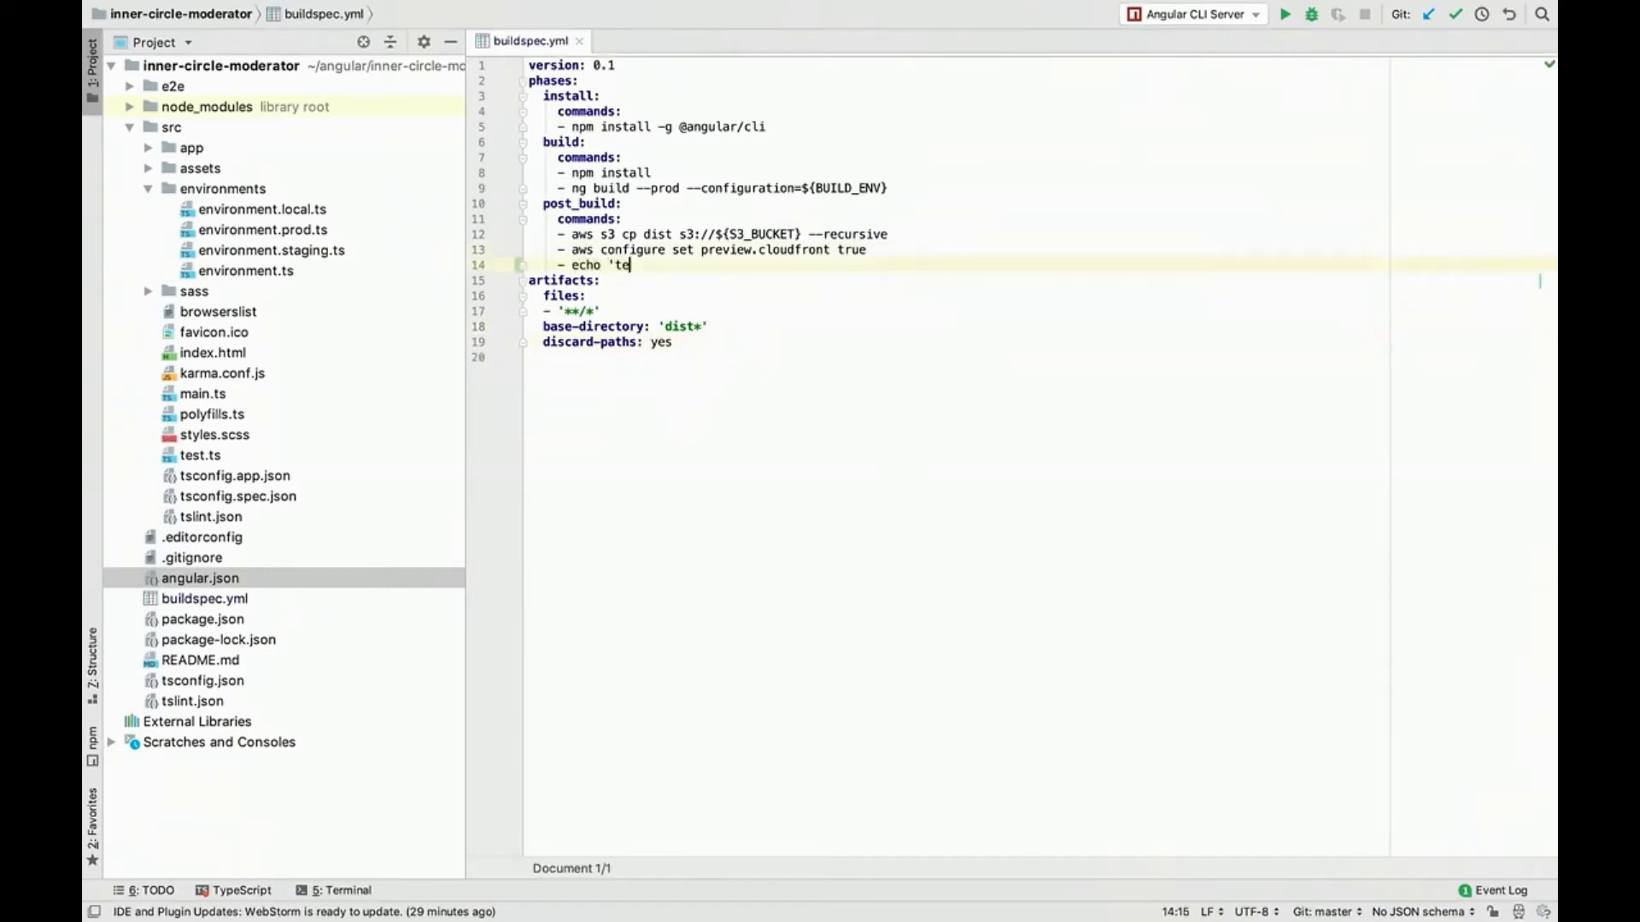
type("st'")
Step: Run git status in the WebStorm terminal and start entering the git add command
key("alt+F12")
type("git status")
key("Return")
type("git ad")
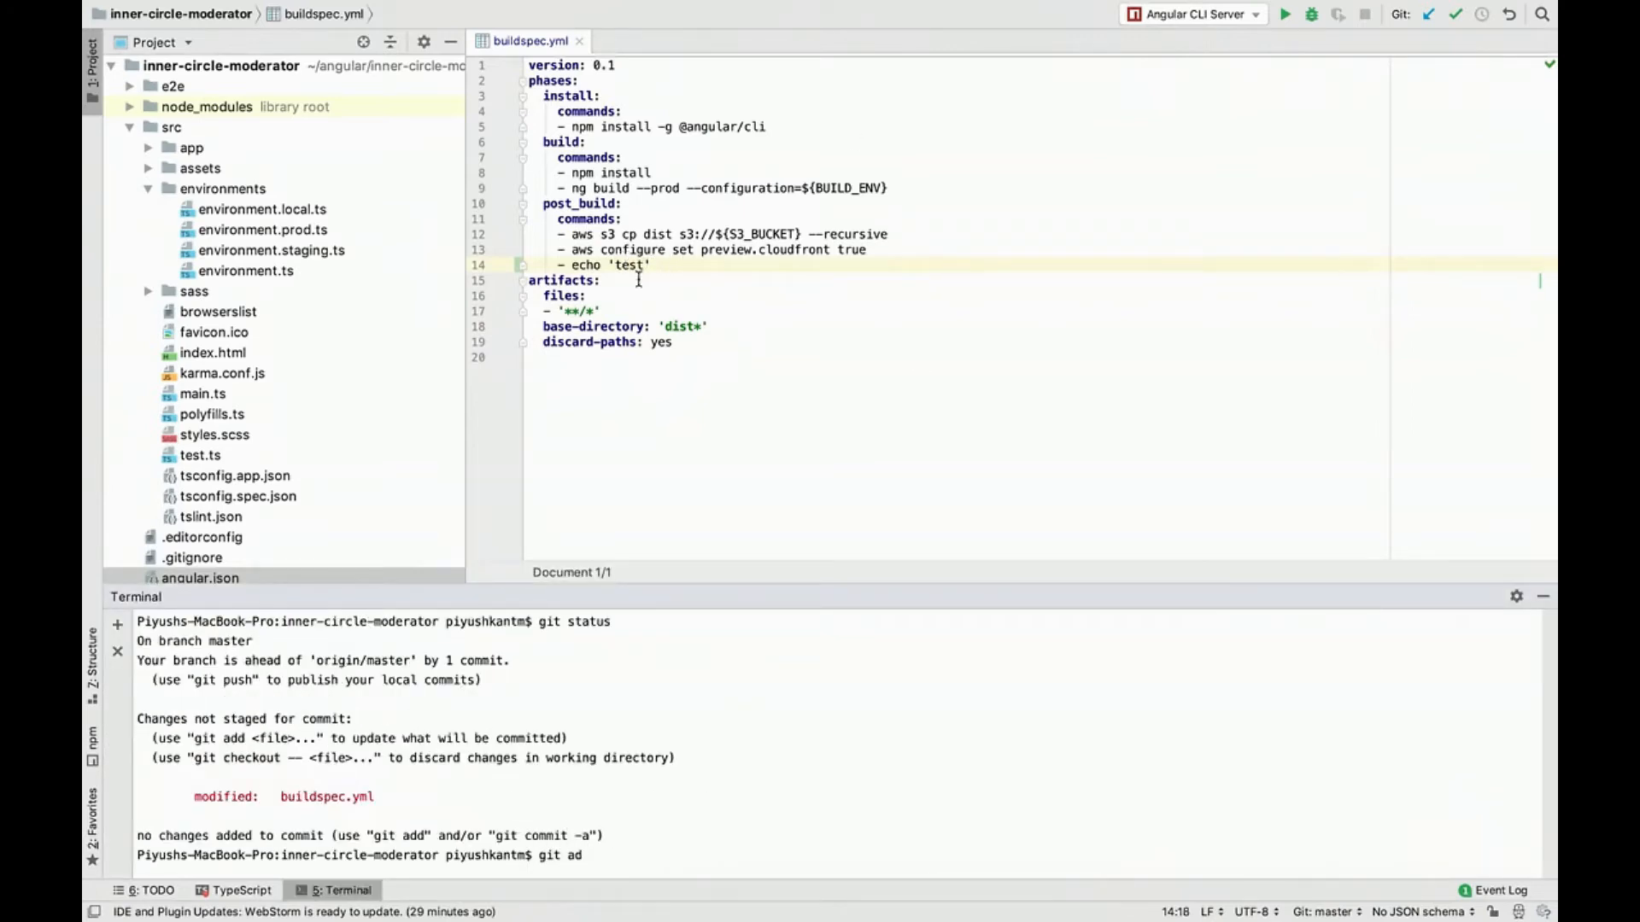
Step: Replace 'test' in the new echo command with ${S3_BUCKET}, copying the variable name from the aws s3 cp line
left_click(741, 235)
double_click(741, 235)
key("super+c")
left_click_drag(608, 264, 645, 265)
key("super+v")
key("alt+BackSpace")
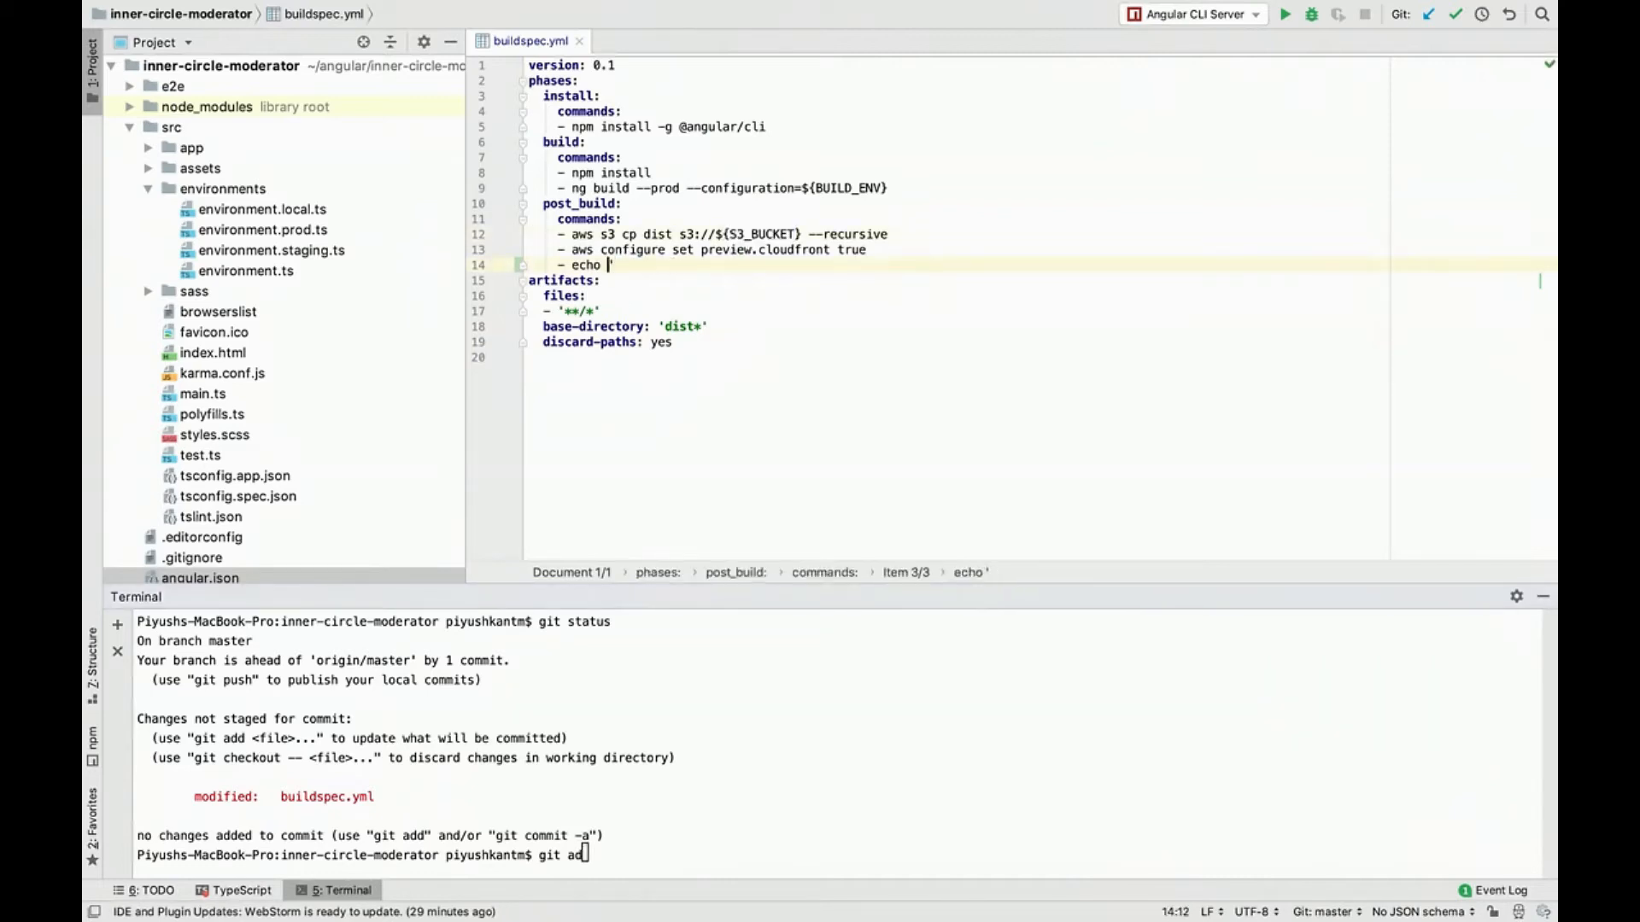
type("${}")
key("shift+Right")
key("BackSpace")
key("Left")
key("super+v")
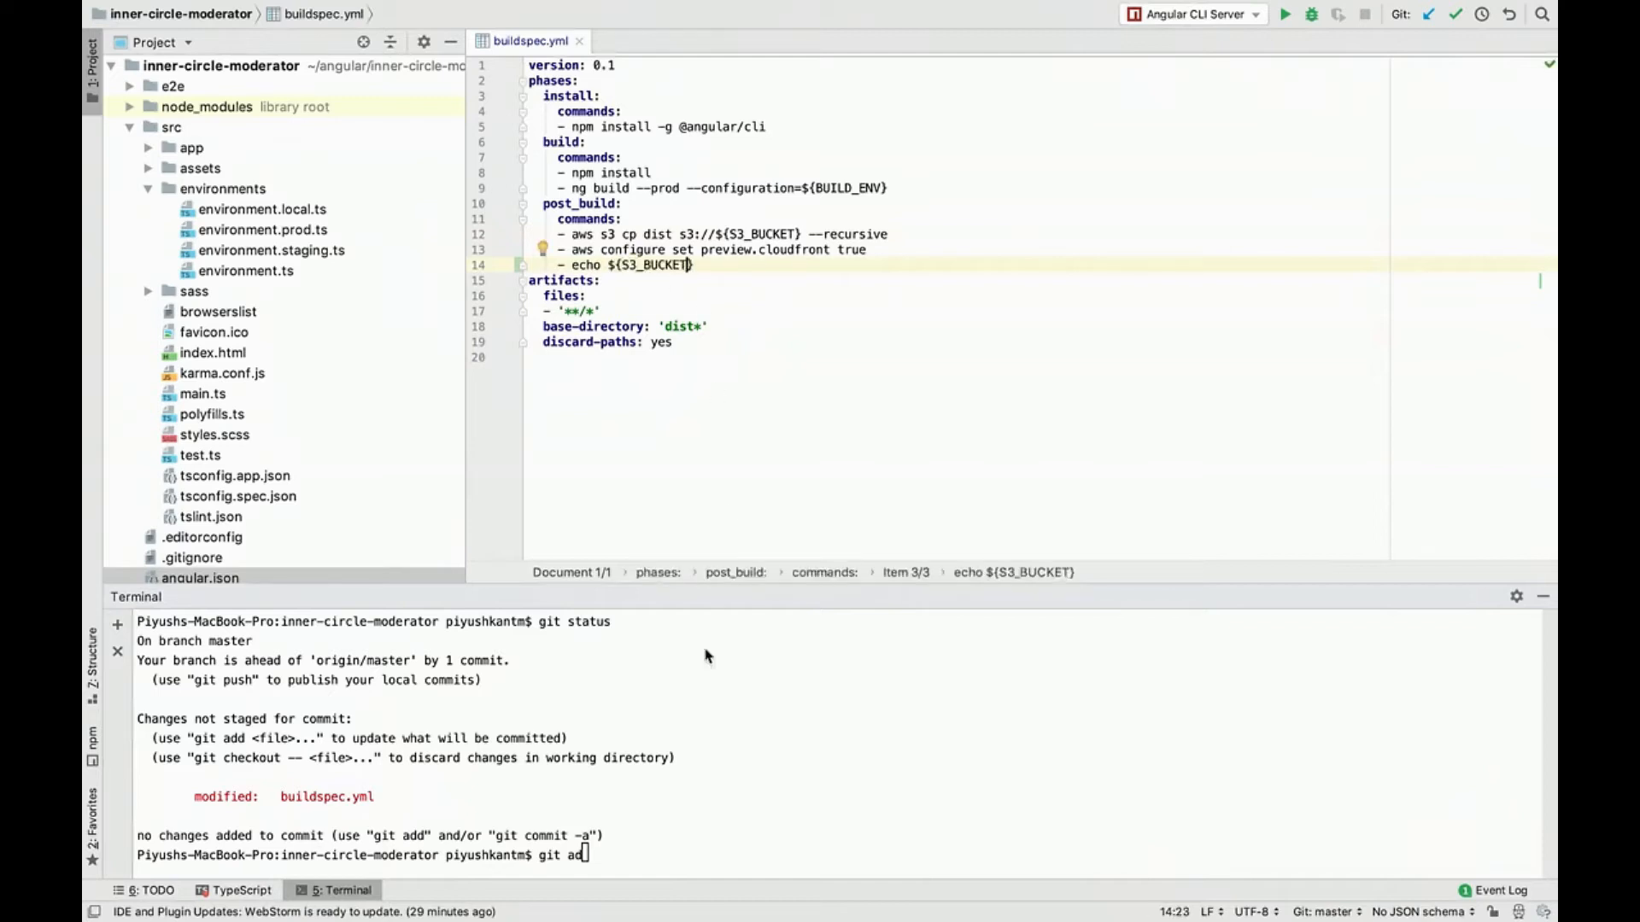
Step: Complete and run git add -A to stage all changes
left_click(720, 746)
type("d -A")
key("Return")
Step: Step back through the buildspec.yml edits with undo, cancel undoing the file's creation, and redo all the edits
left_click(713, 483)
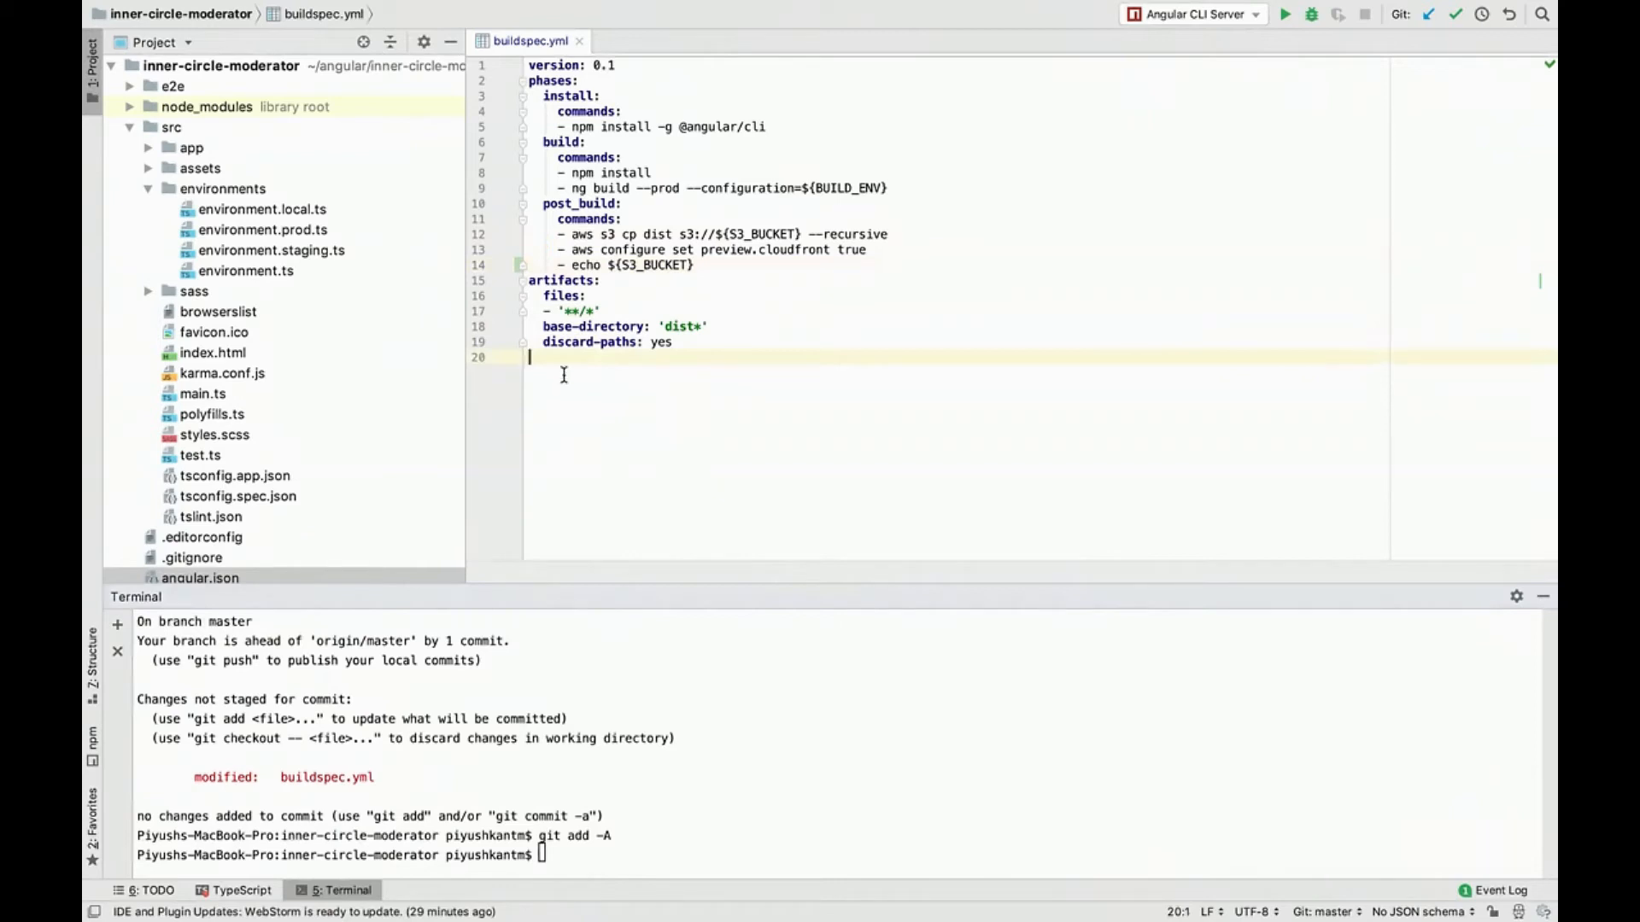
left_click(589, 761)
left_click(646, 517)
key("super+z")
key("super+z")
key("super+z")
key("super+z")
key("super+z")
key("super+z")
key("super+z")
key("super+z")
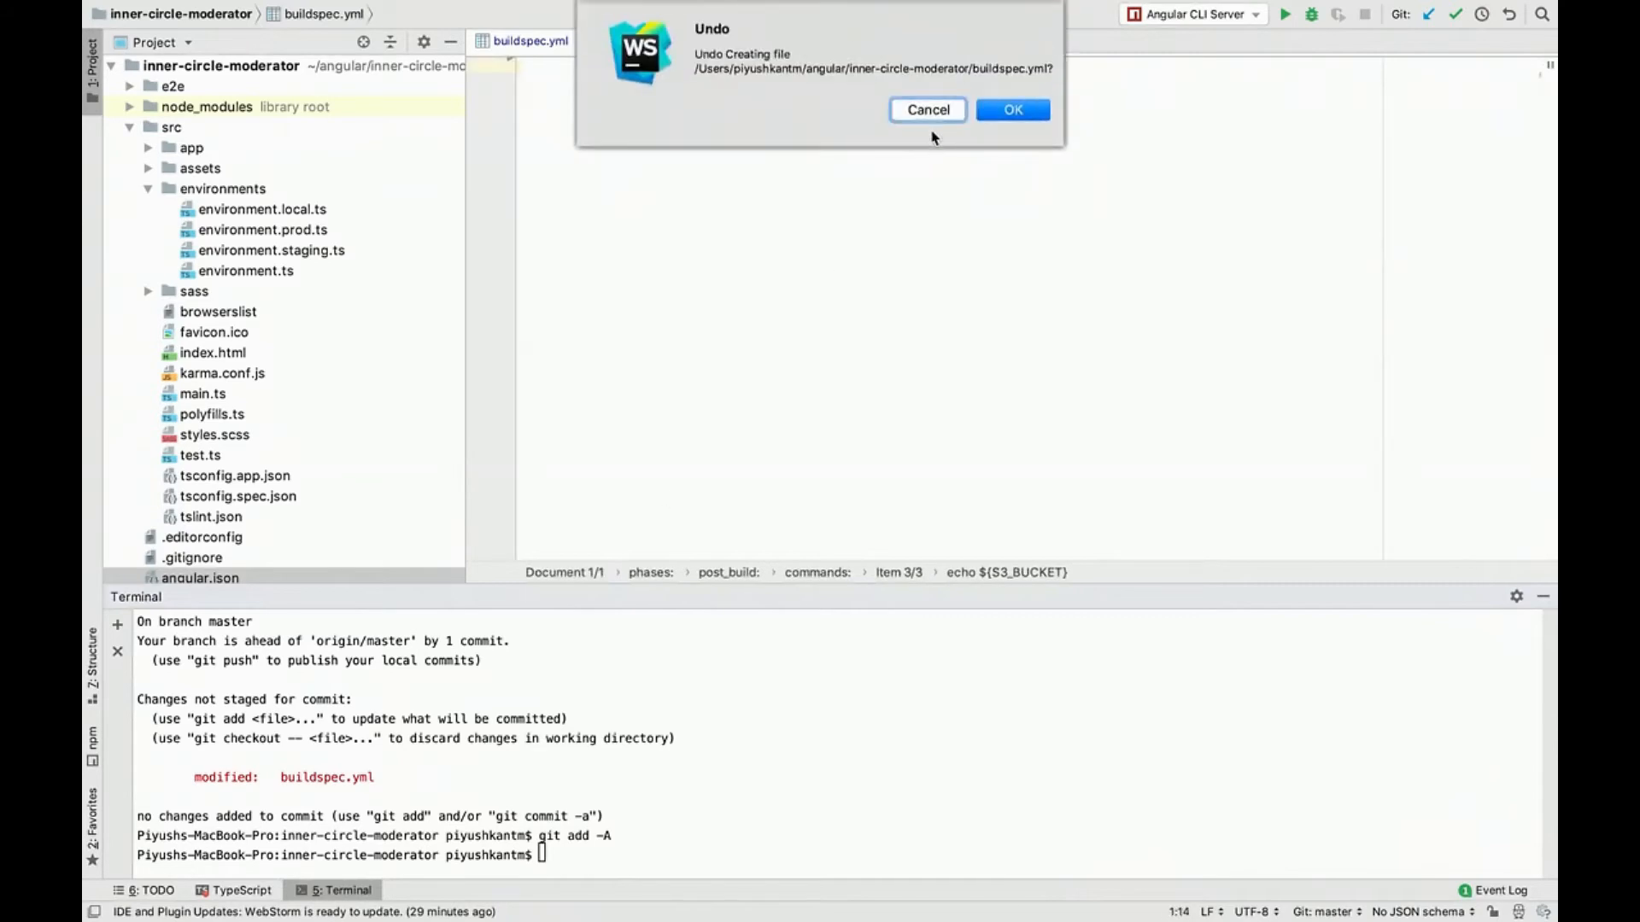
left_click(929, 112)
key("super+shift+z")
key("super+shift+z")
key("super+shift+z")
key("super+shift+z")
key("super+shift+z")
key("super+shift+z")
Step: Commit the buildspec.yml change with the message "added echo" and push it to the aws remote's master branch
left_click(720, 698)
type("git commit -a -m \"added ")
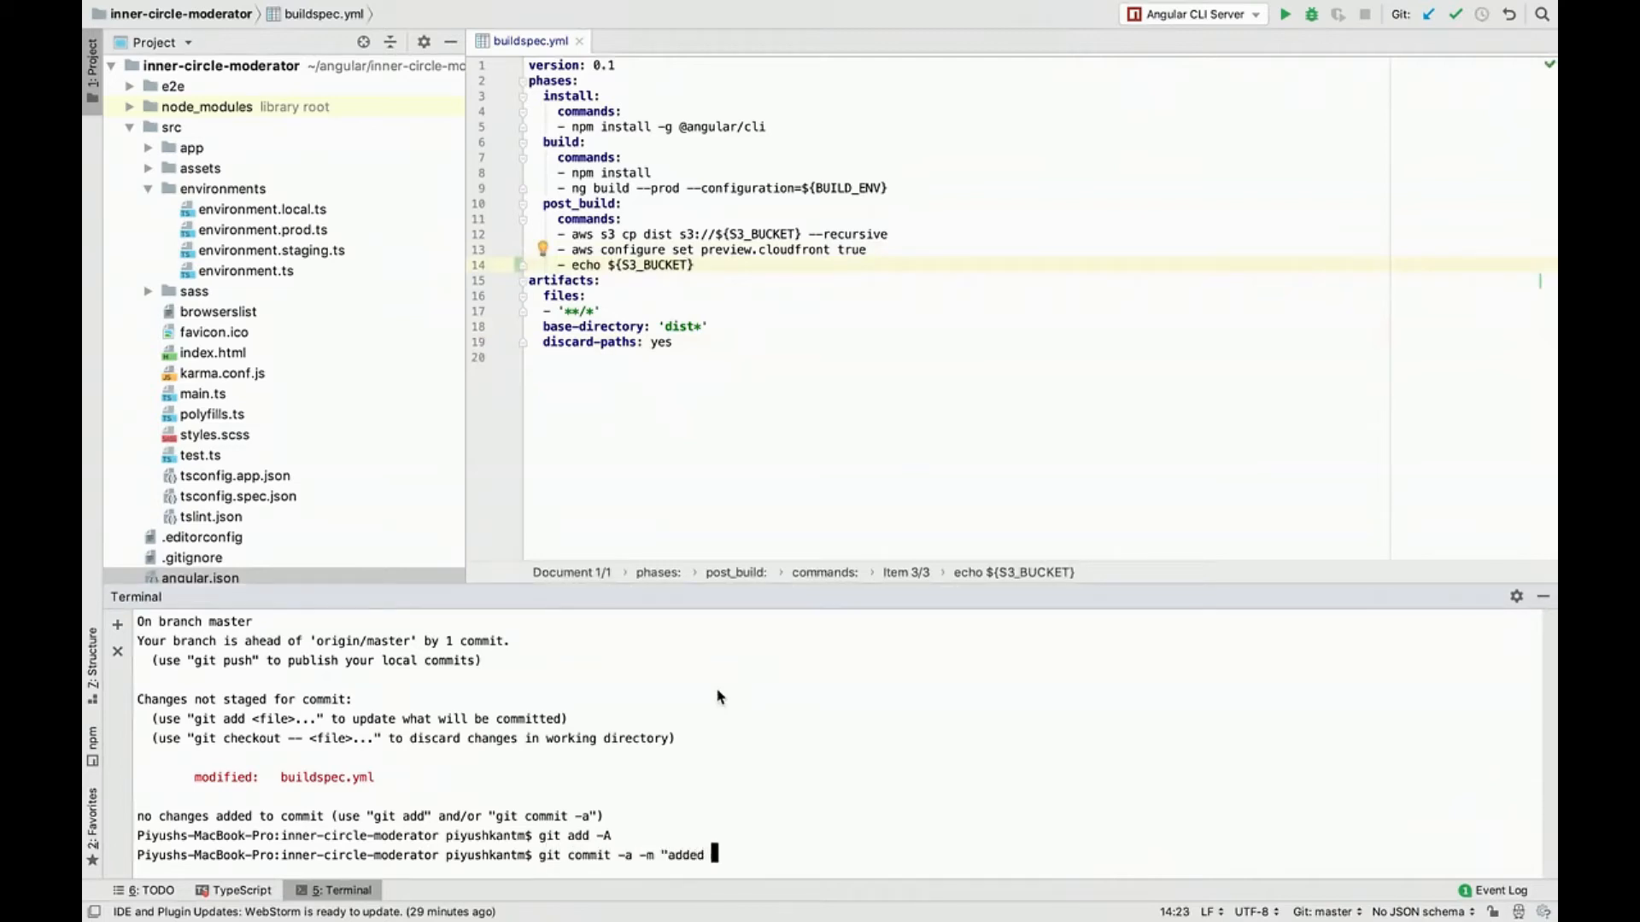
type("echo\"")
key("Return")
type("git push ")
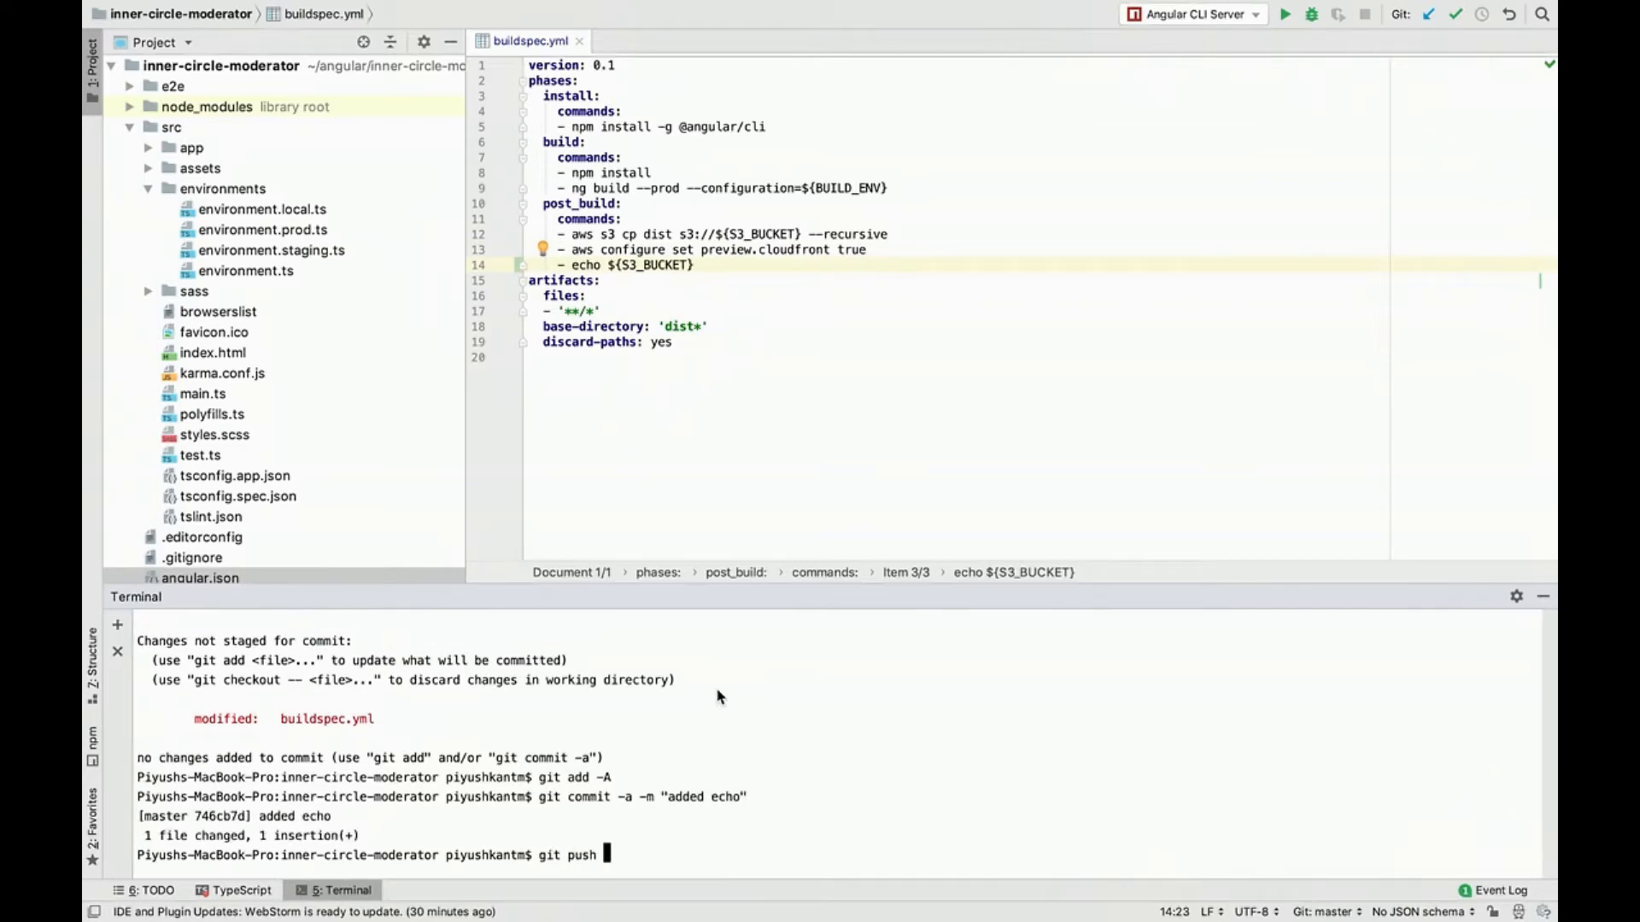
type("aws master")
key("Return")
Step: Switch to the CodeBuild console and check the project's build details, the build history and the build projects list
key("ctrl+Left")
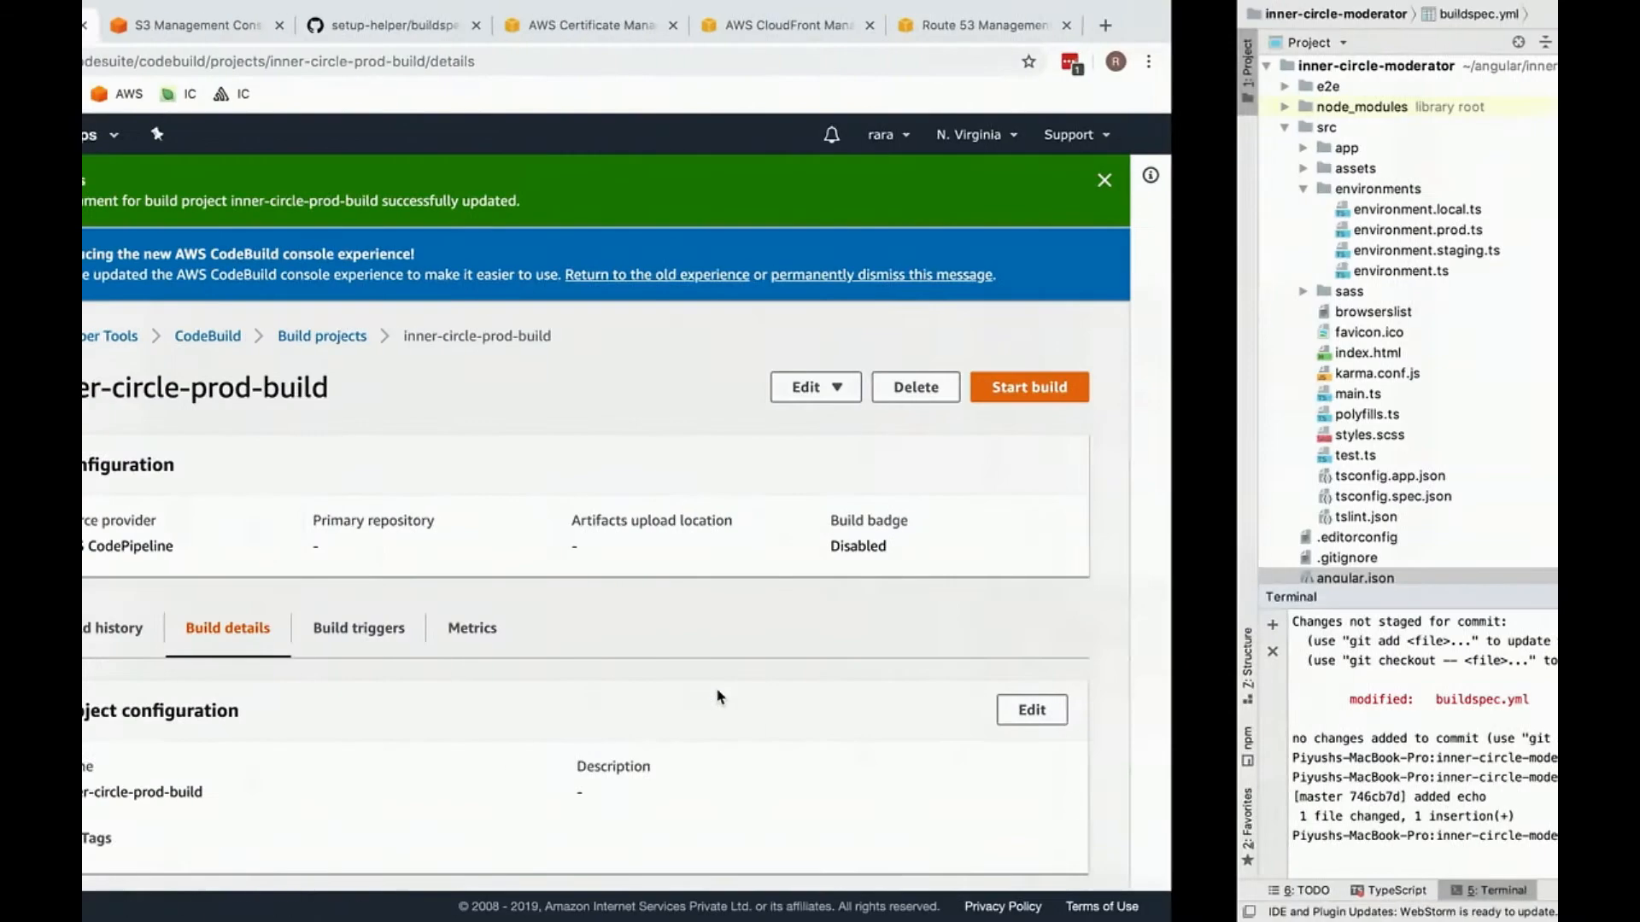
scroll(476, 407, "down", 10)
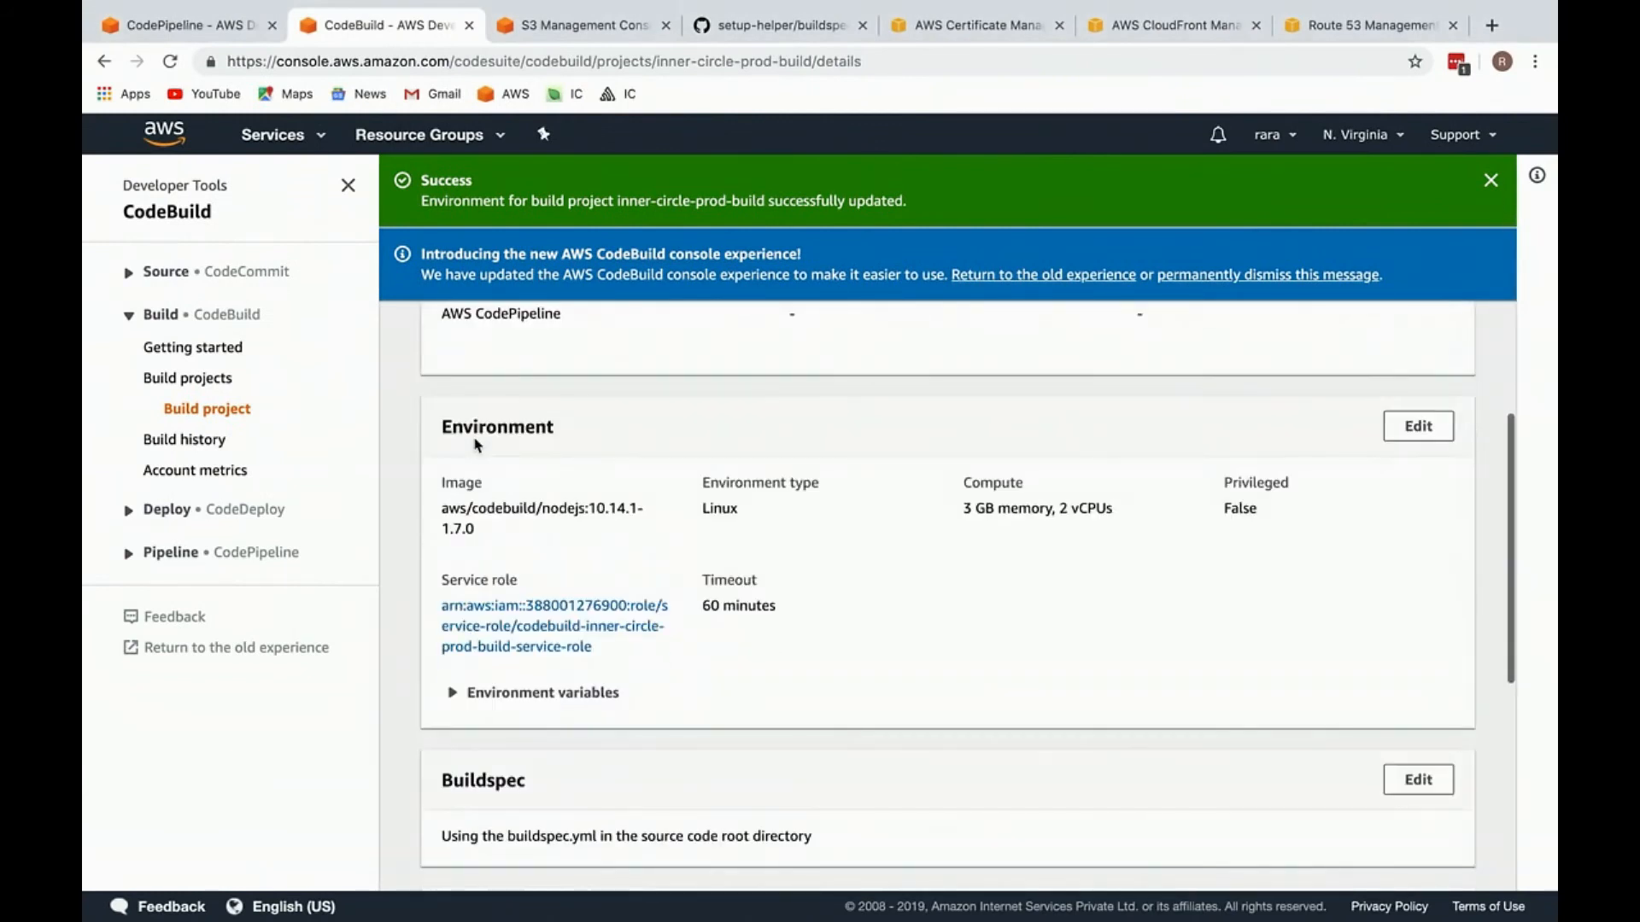
scroll(475, 443, "up", 10)
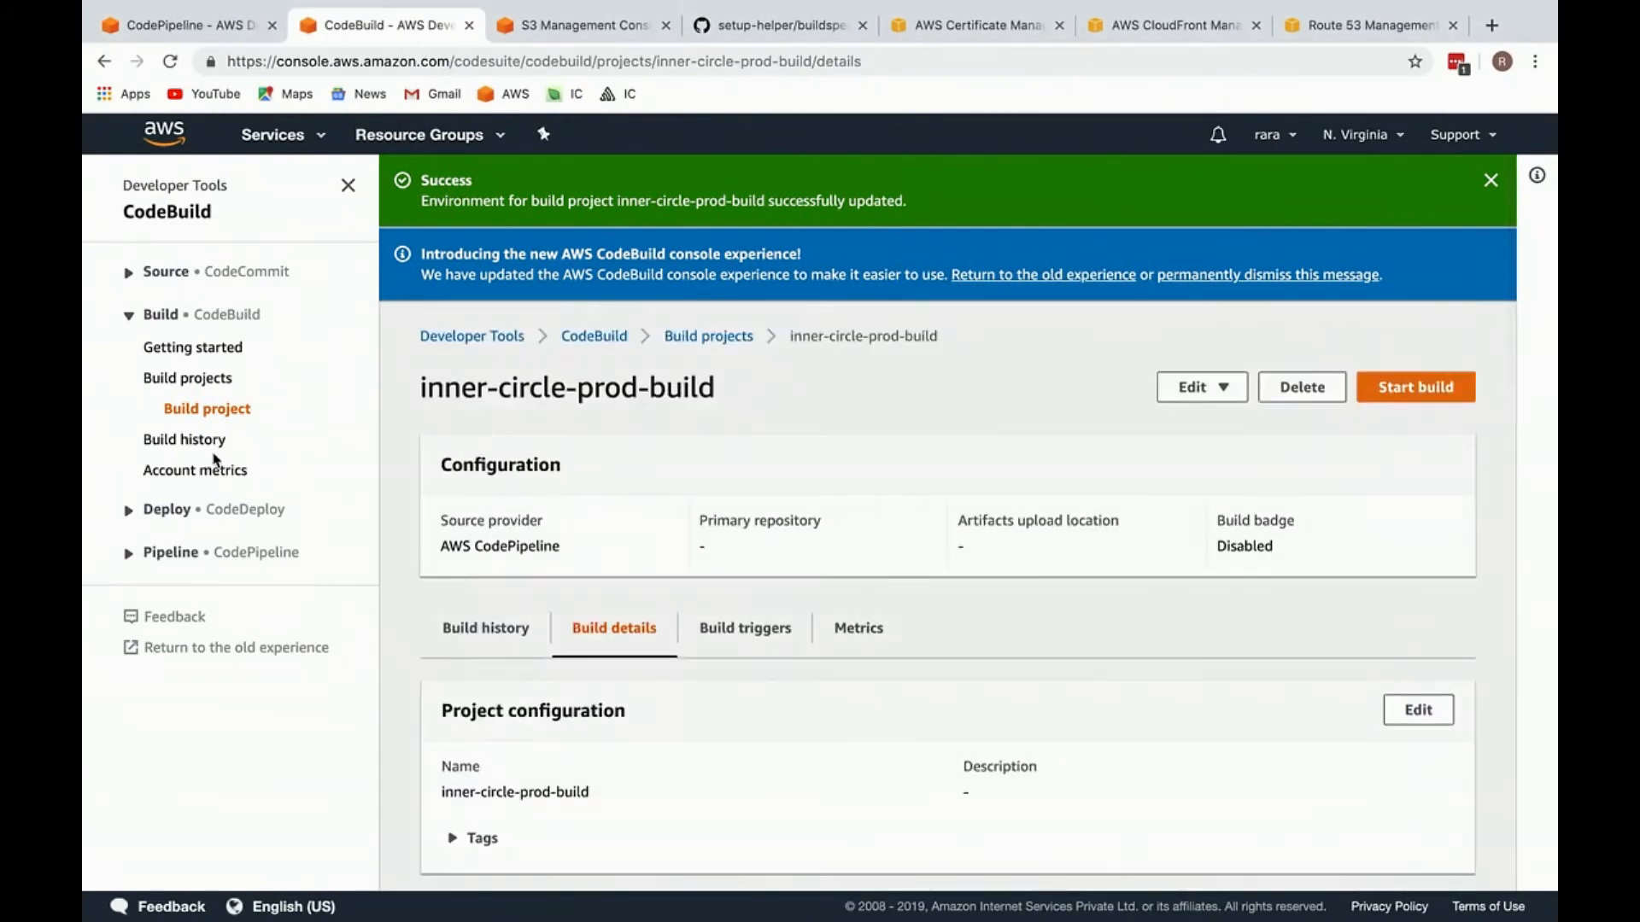
left_click(175, 439)
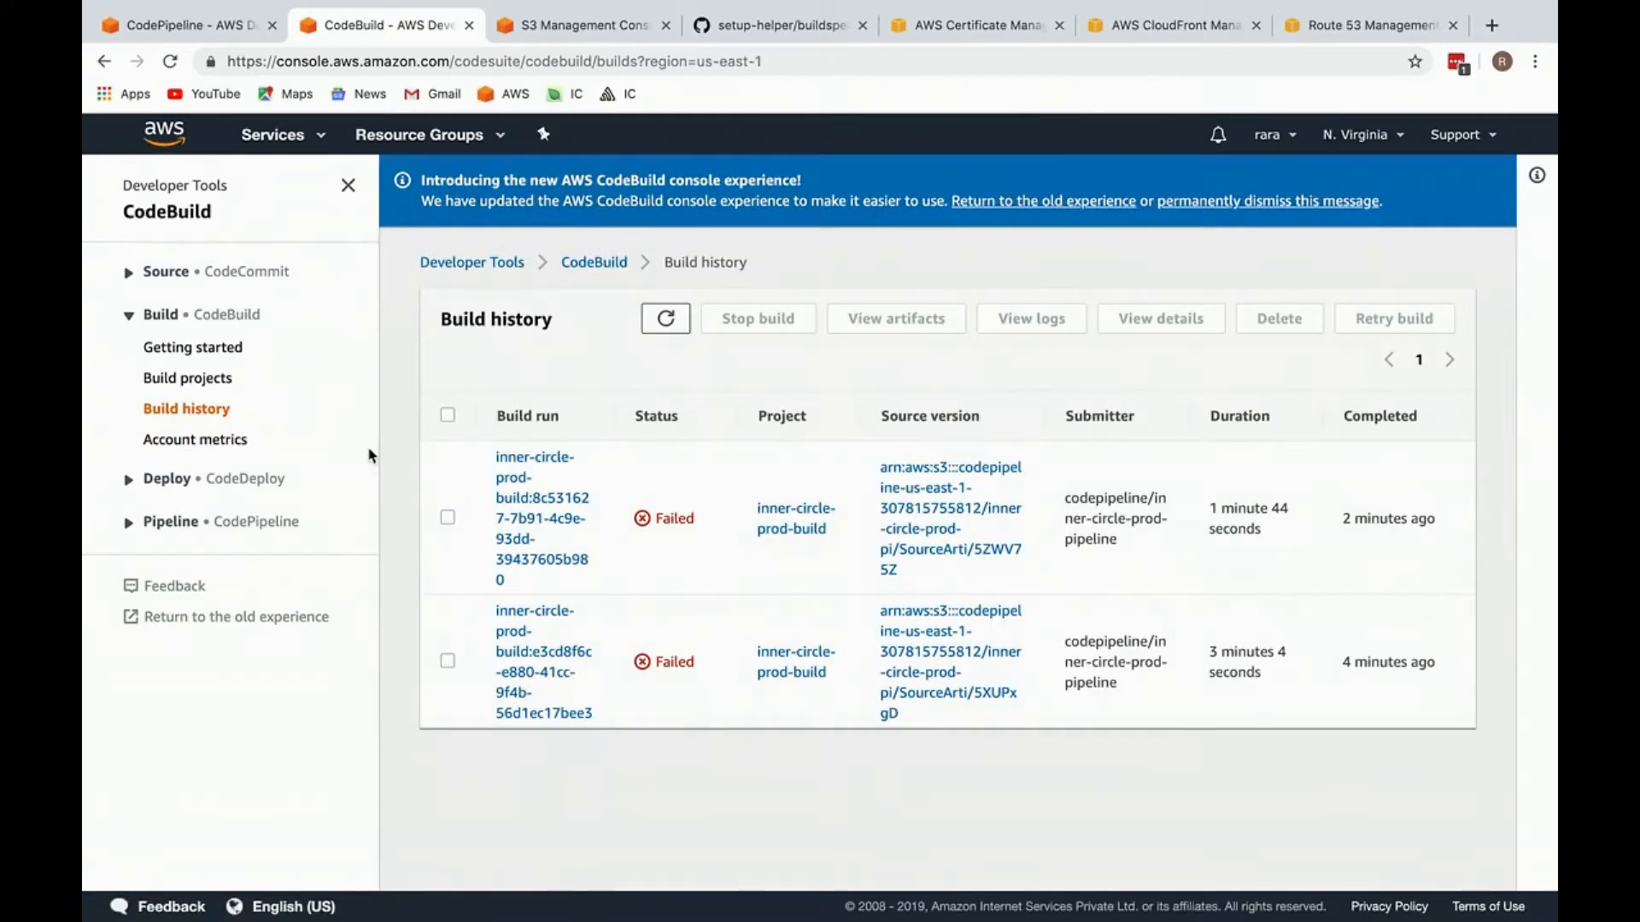
left_click(187, 378)
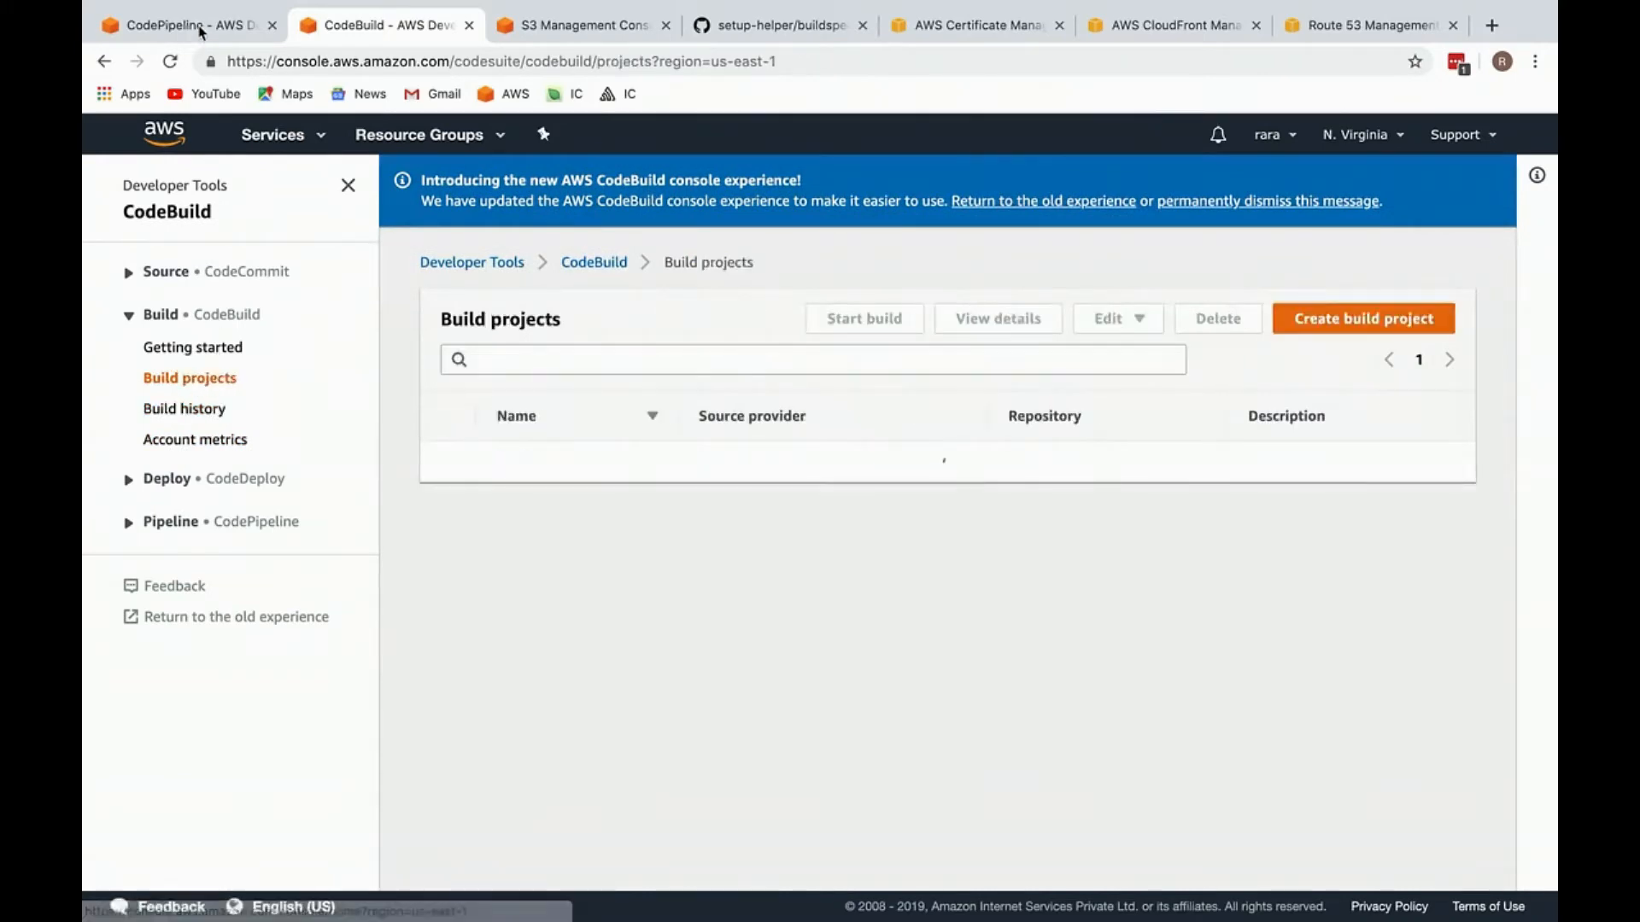
Step: Check the stages of inner-circle-prod-pipeline in CodePipeline and reload the page
left_click(203, 30)
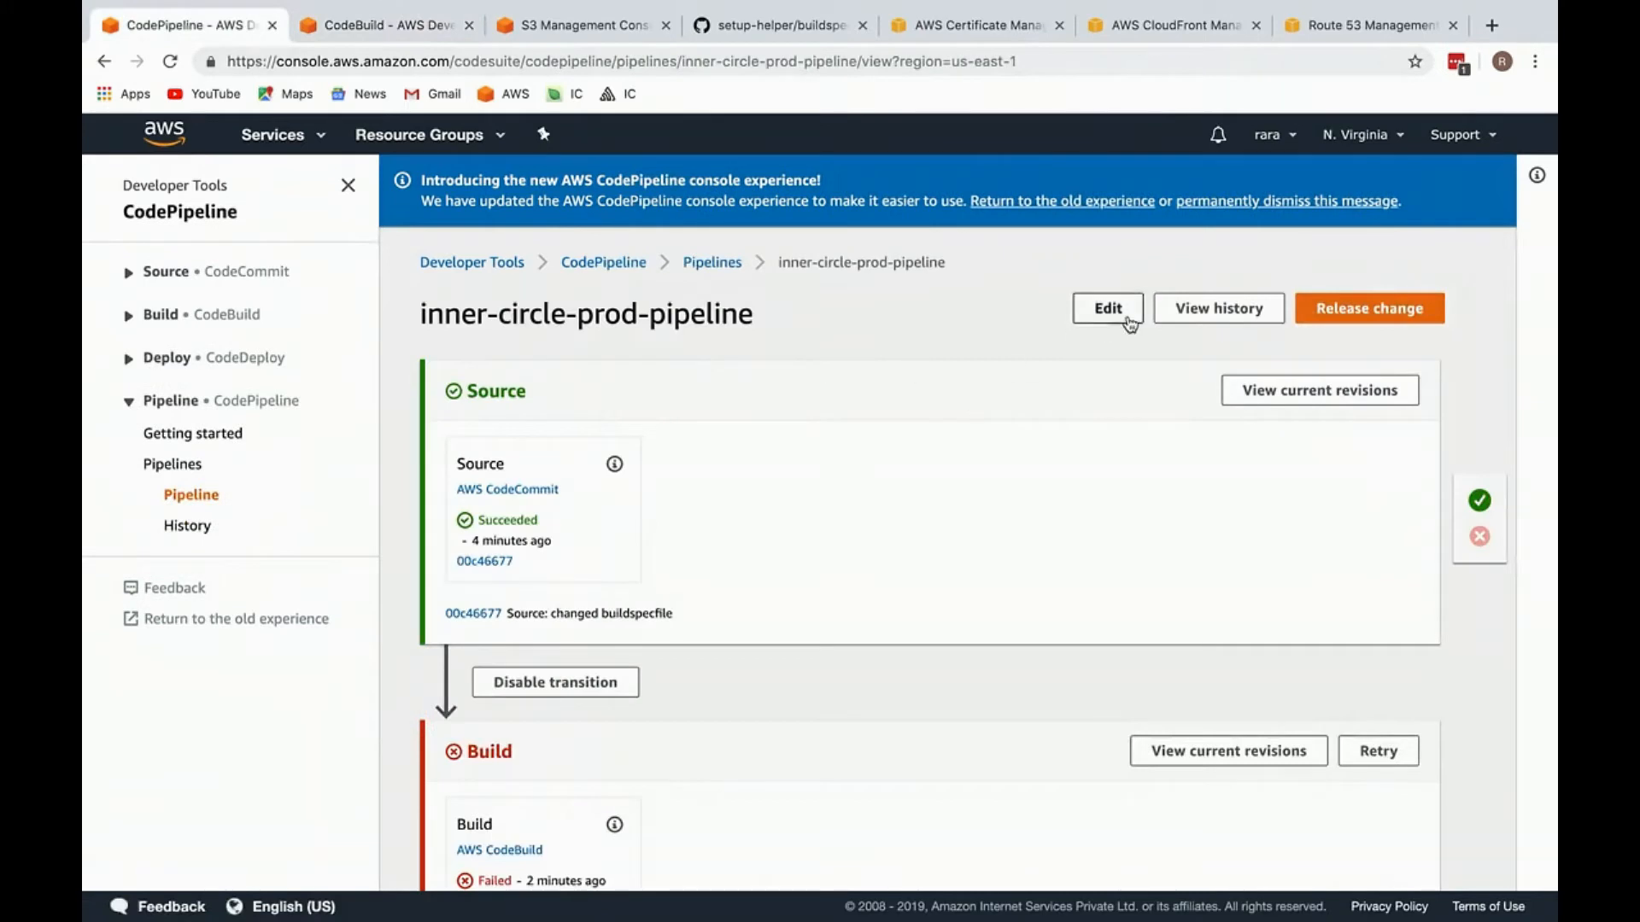
scroll(932, 629, "down", 2)
scroll(933, 629, "up", 2)
left_click(746, 61)
key("Return")
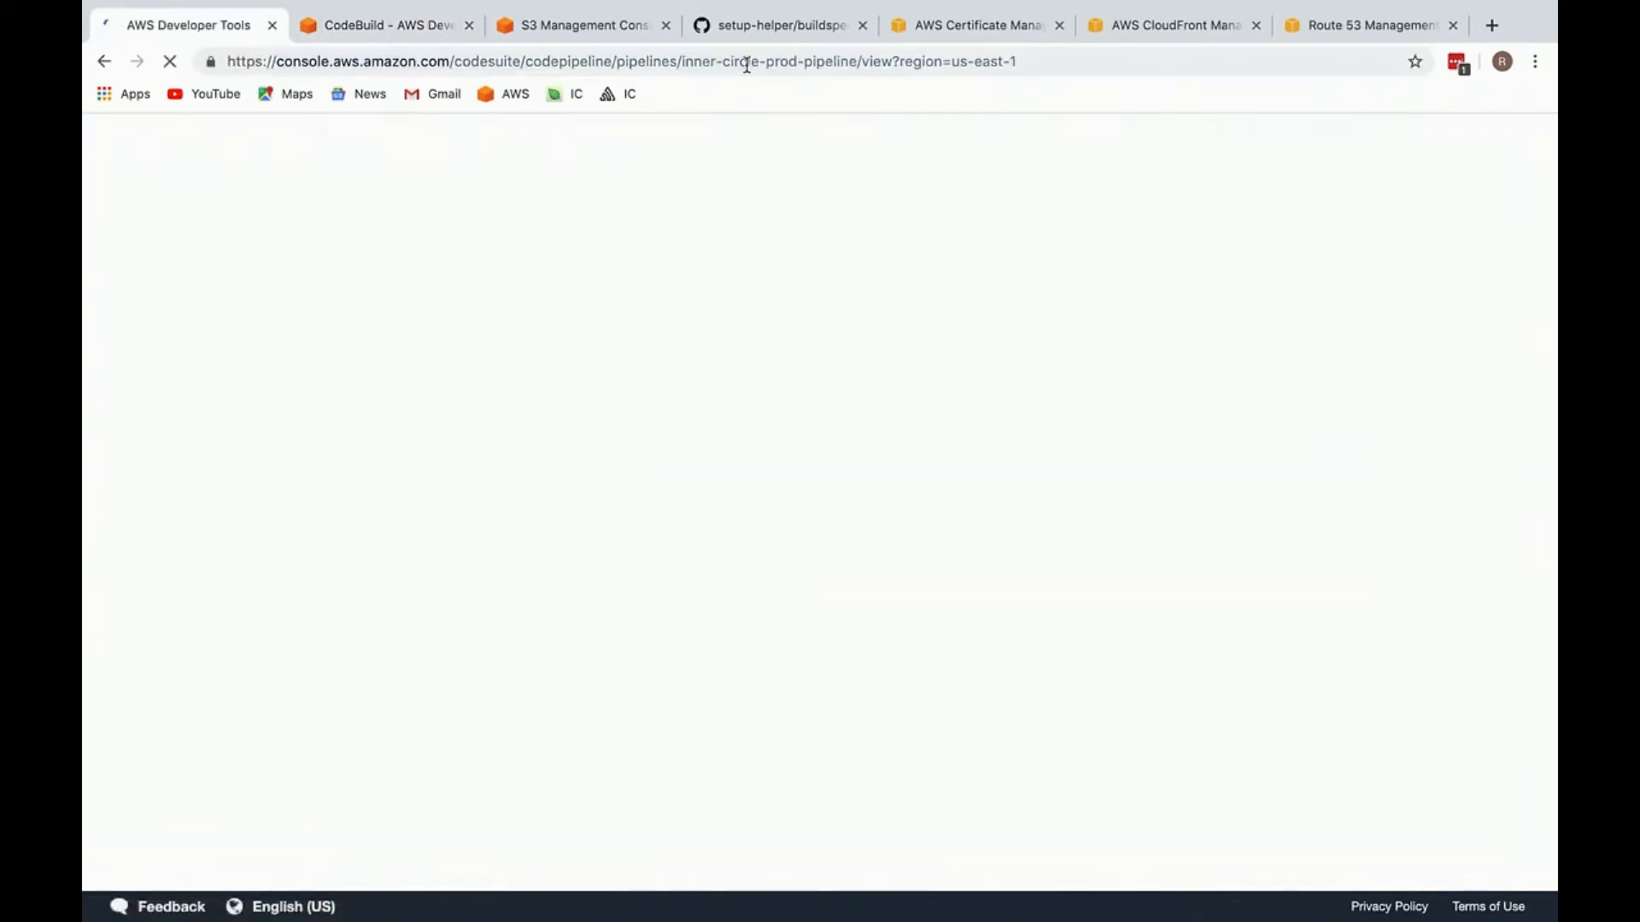
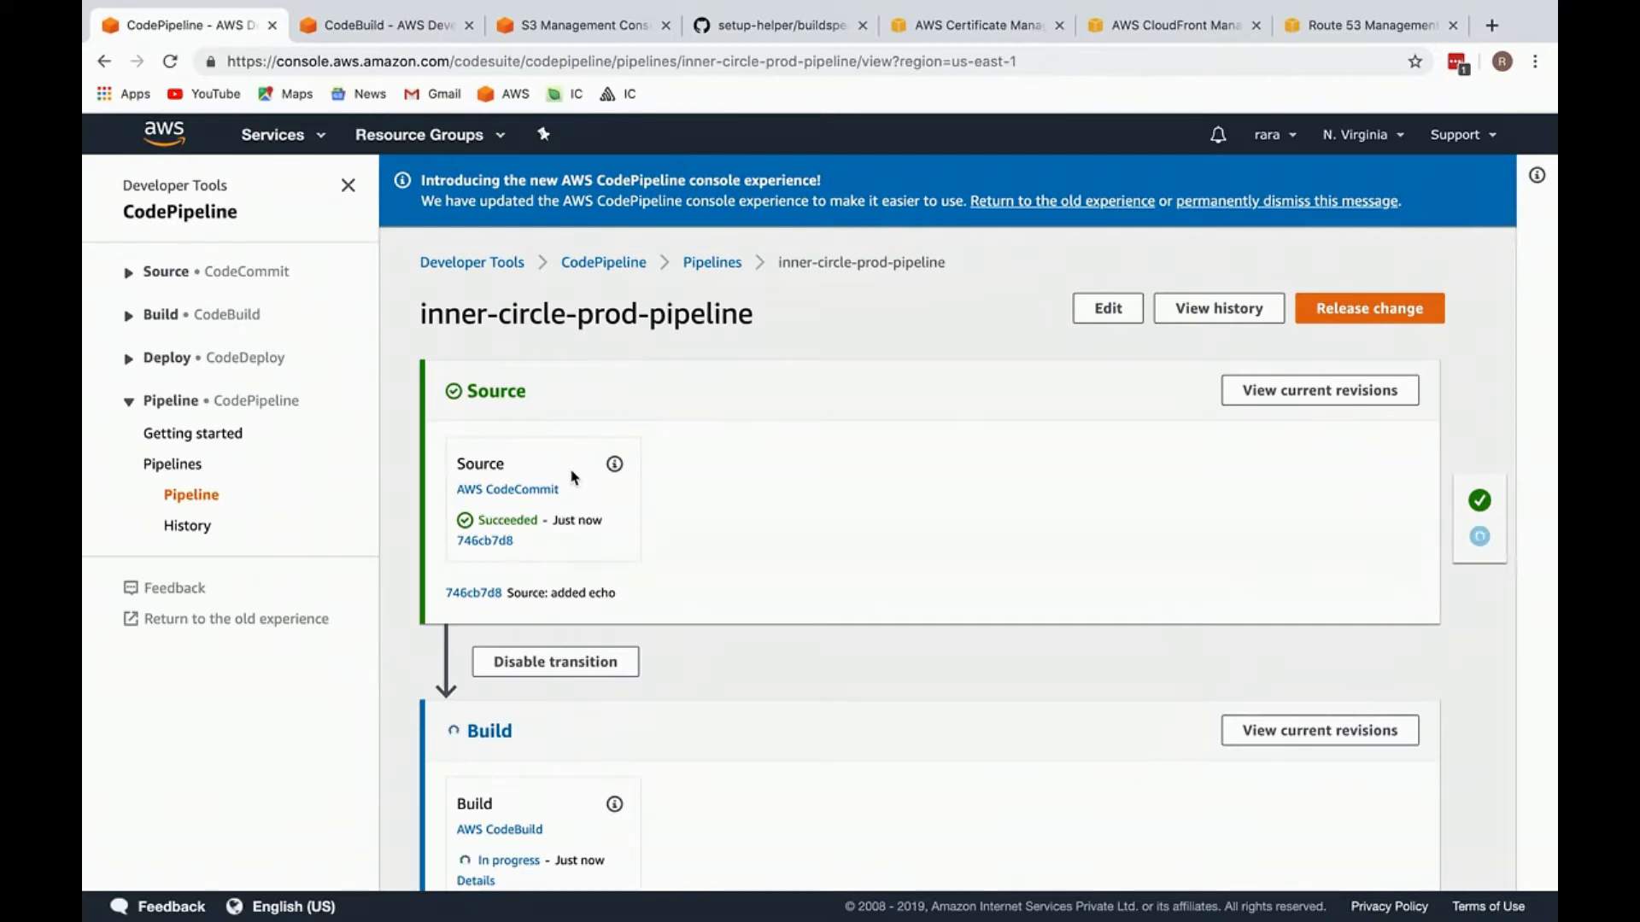
Step: Check the Source and Build stages of inner-circle-prod-pipeline for the "added echo" commit
scroll(573, 477, "down", 3)
left_click(495, 620)
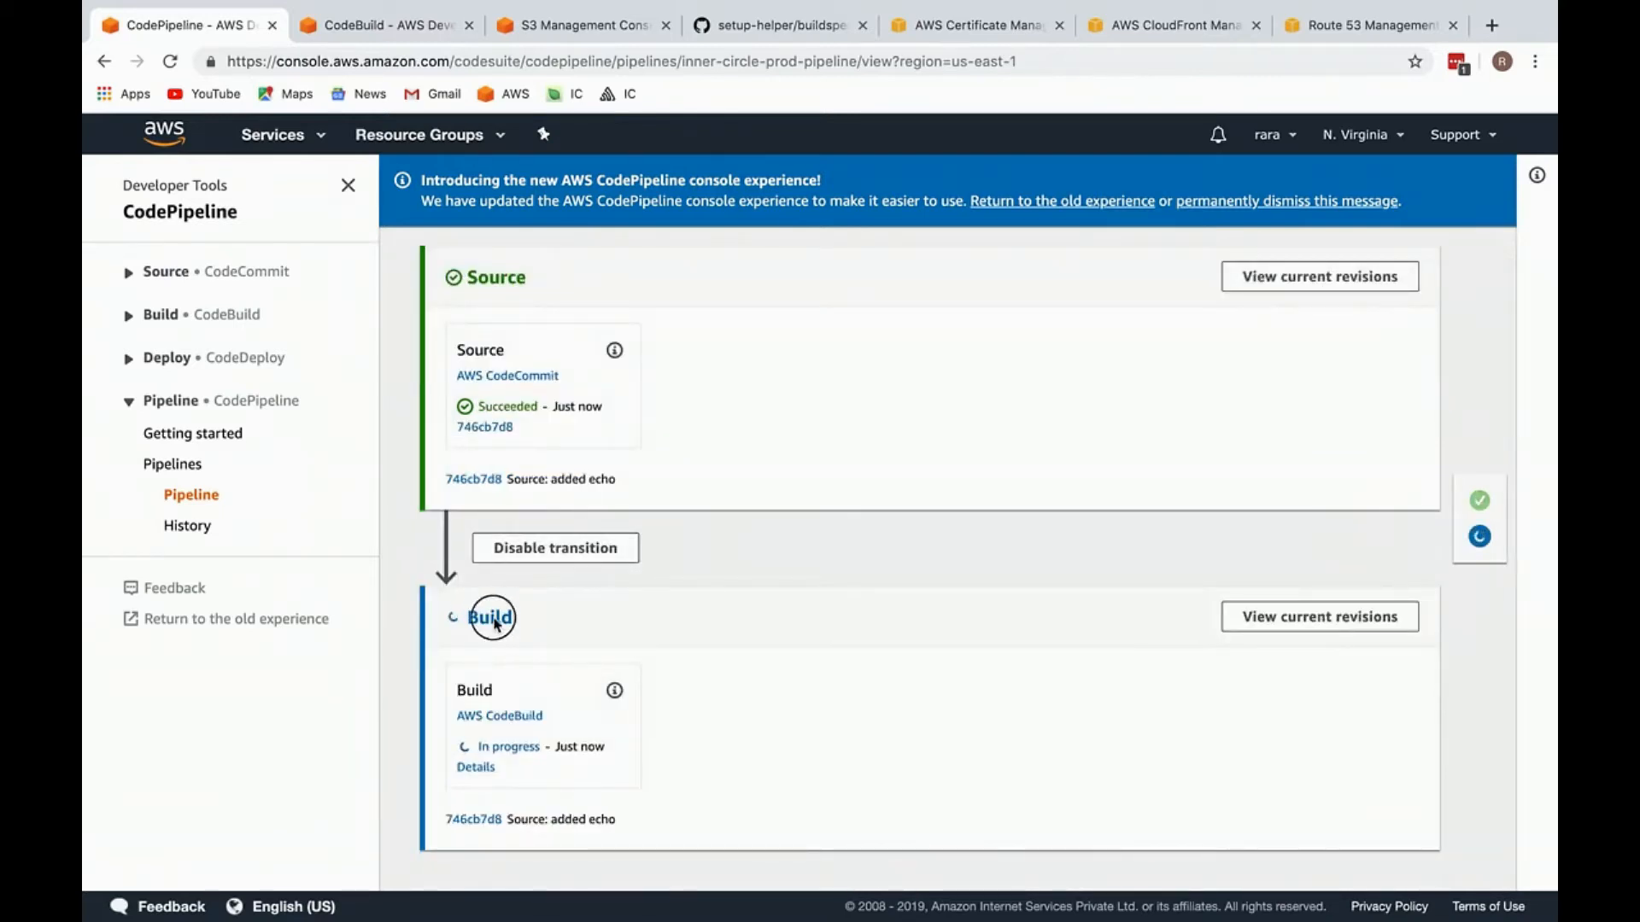
left_click_drag(478, 616, 472, 615)
left_click(476, 615)
scroll(476, 613, "up", 3)
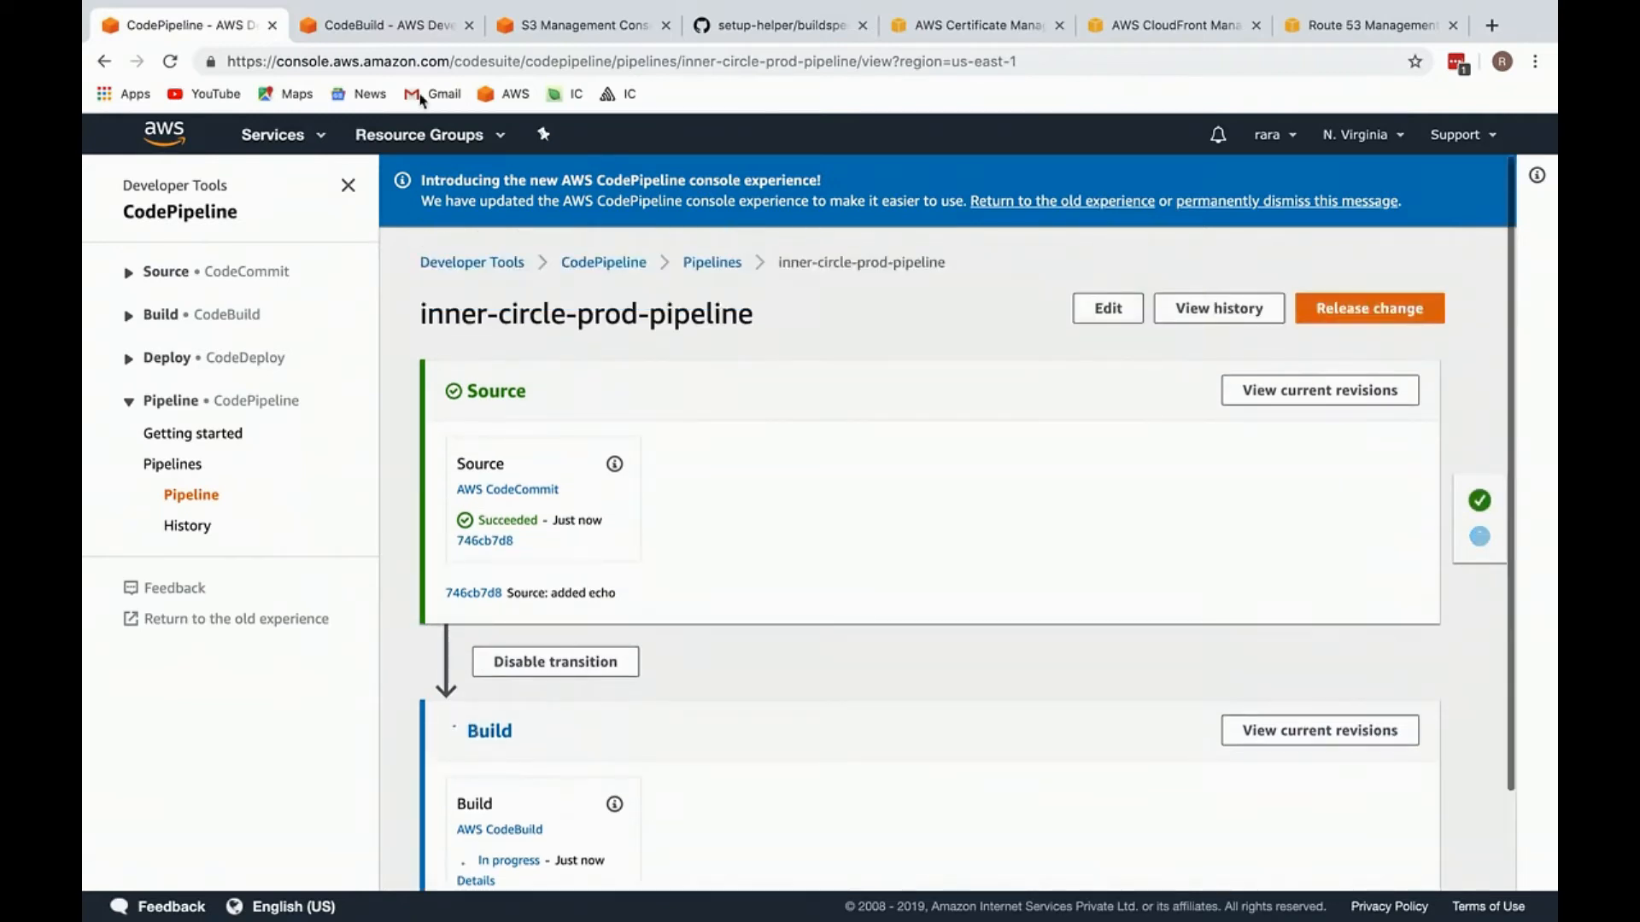
Step: Switch to the CodeBuild console and open the newest build run from the build history
left_click(411, 34)
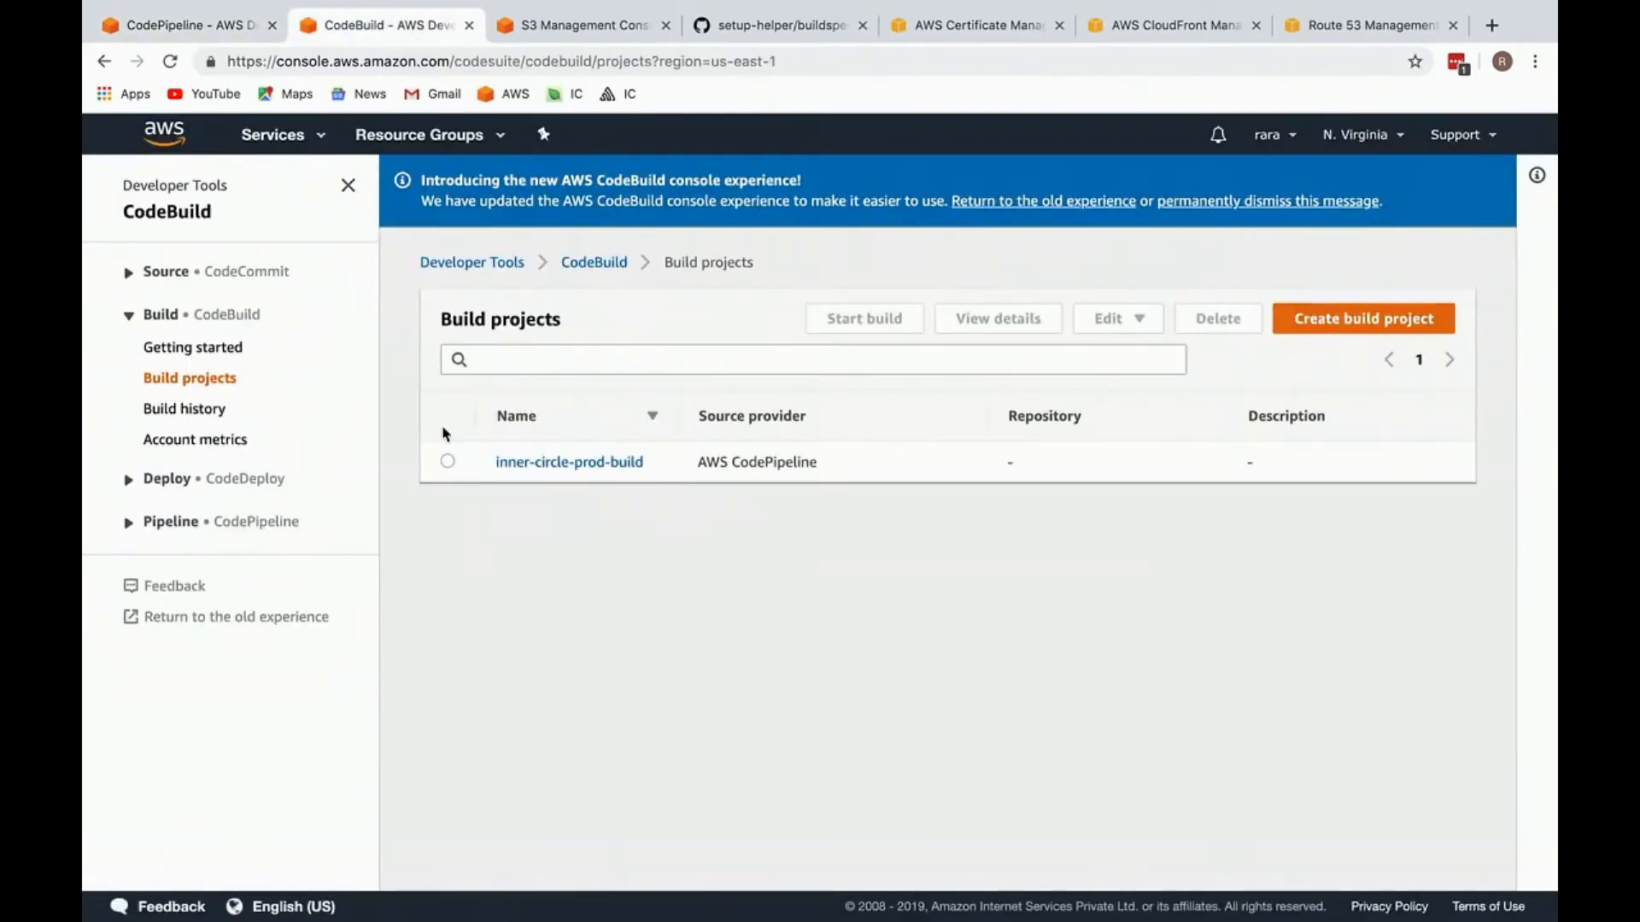
left_click(202, 412)
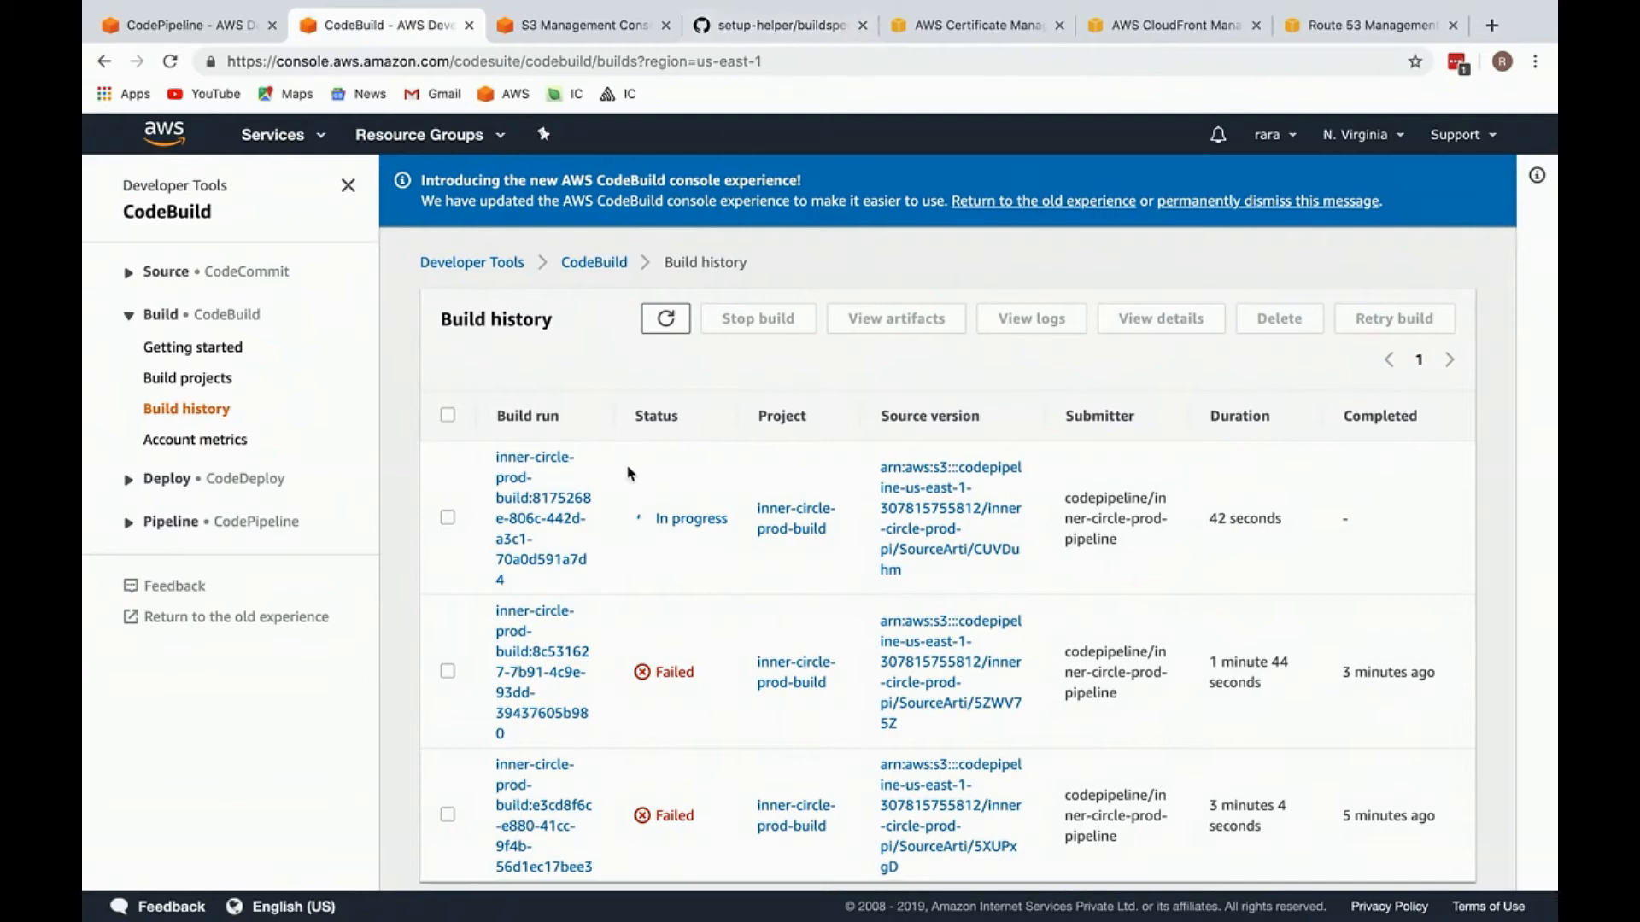
scroll(560, 511, "down", 1)
left_click(560, 511)
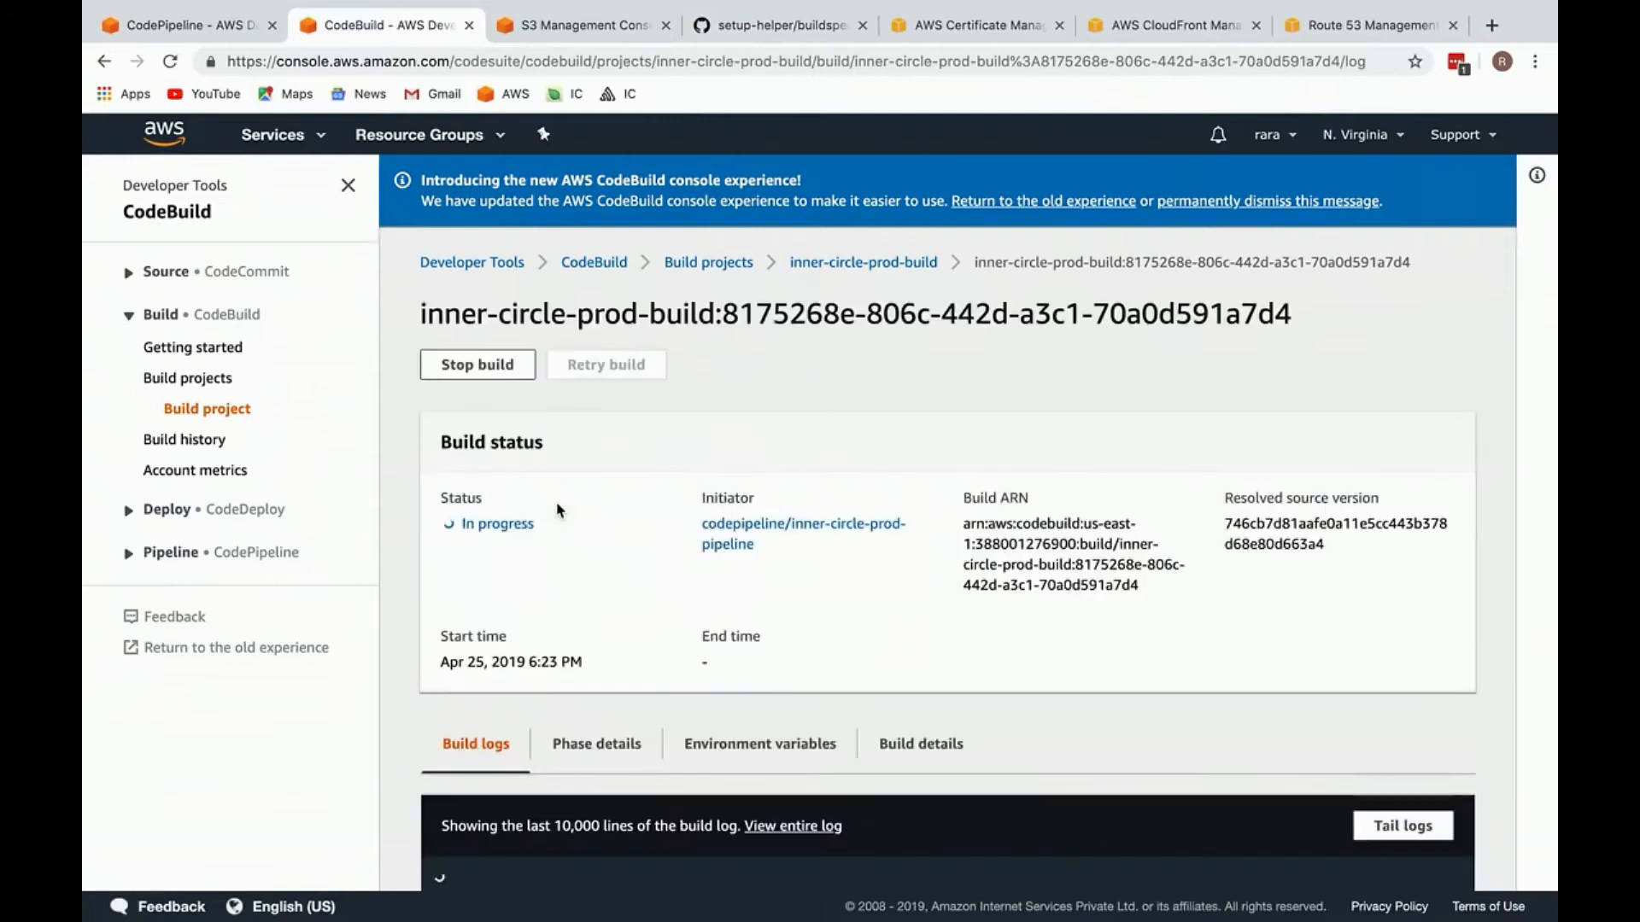
Step: Read the build log through to the ng build output and highlight the first inner-circle.component.html reference
scroll(558, 511, "down", 7)
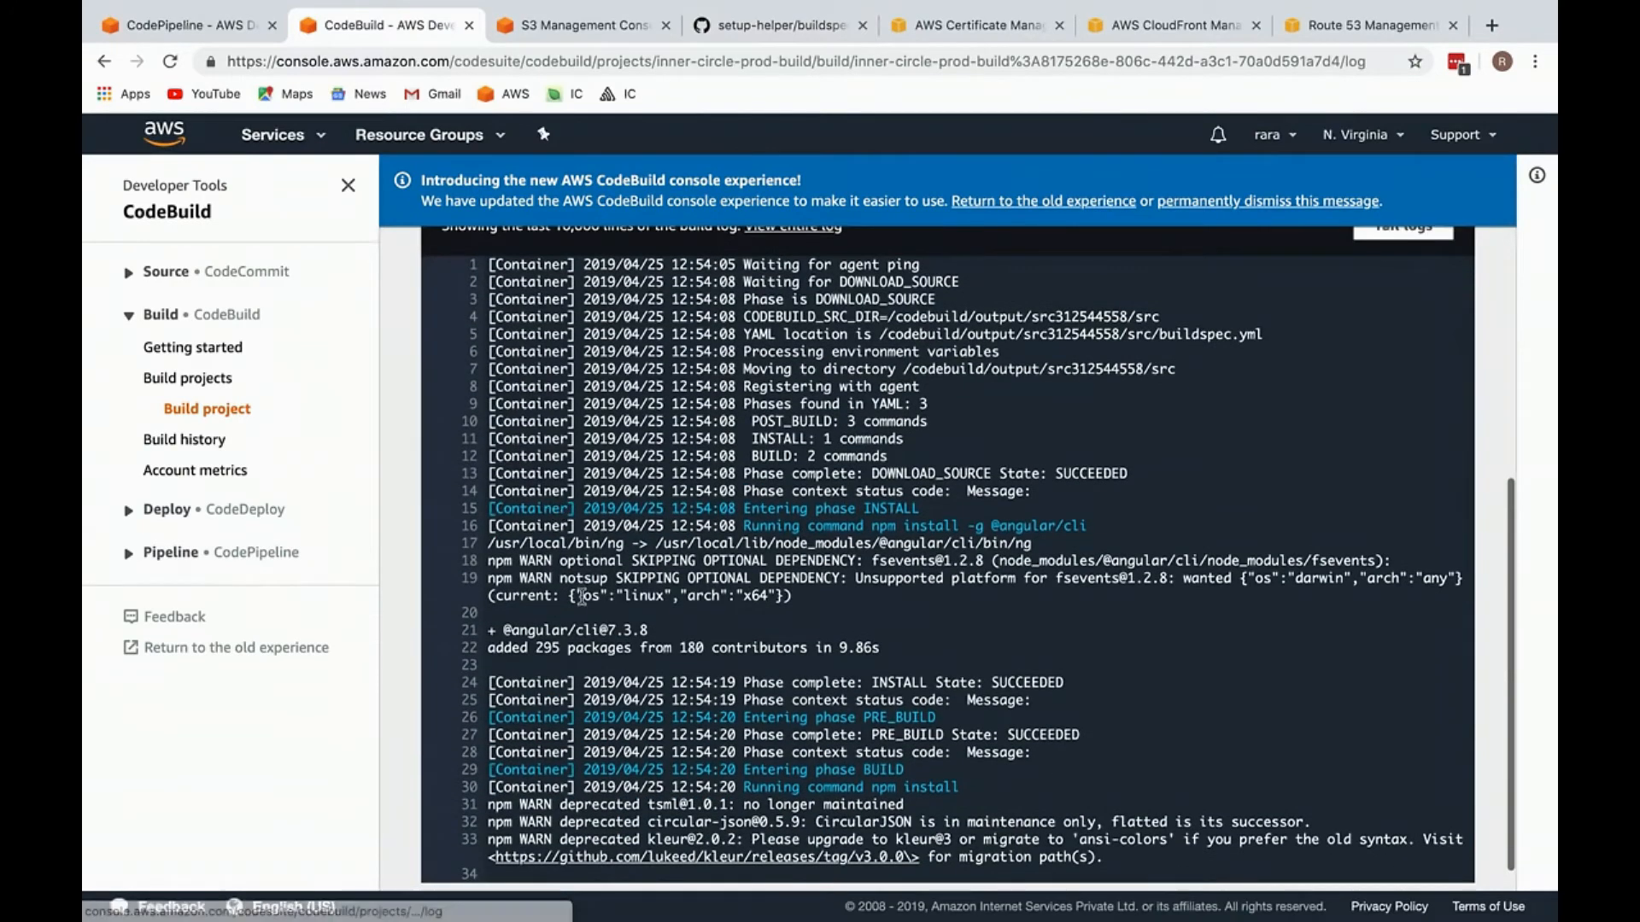
scroll(582, 596, "down", 1)
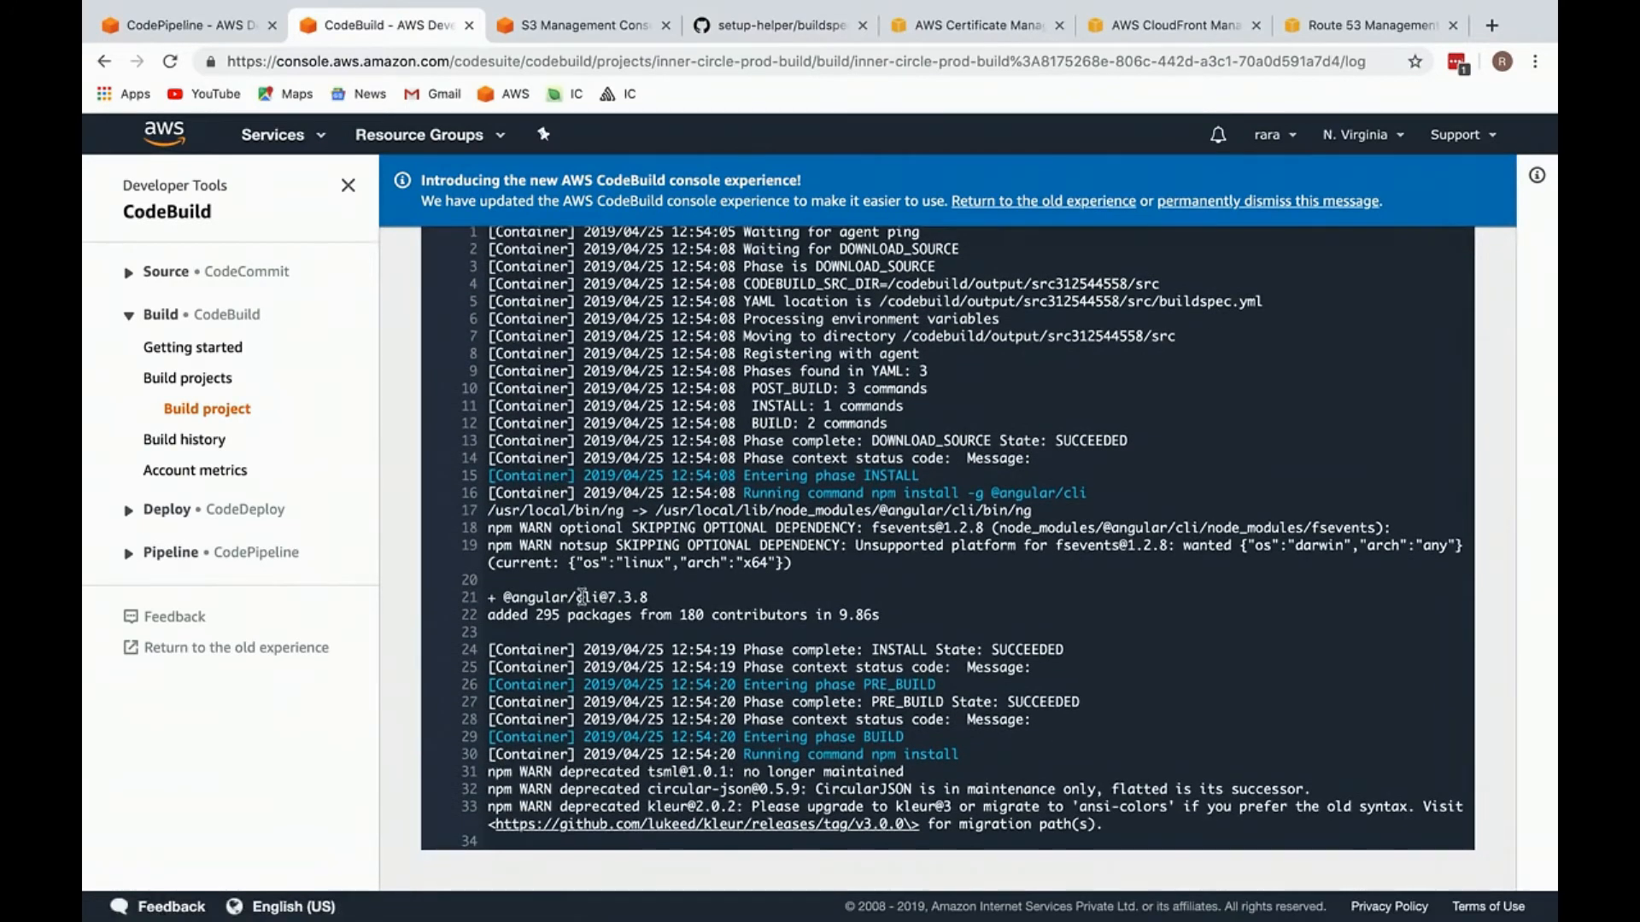
scroll(604, 621, "up", 1)
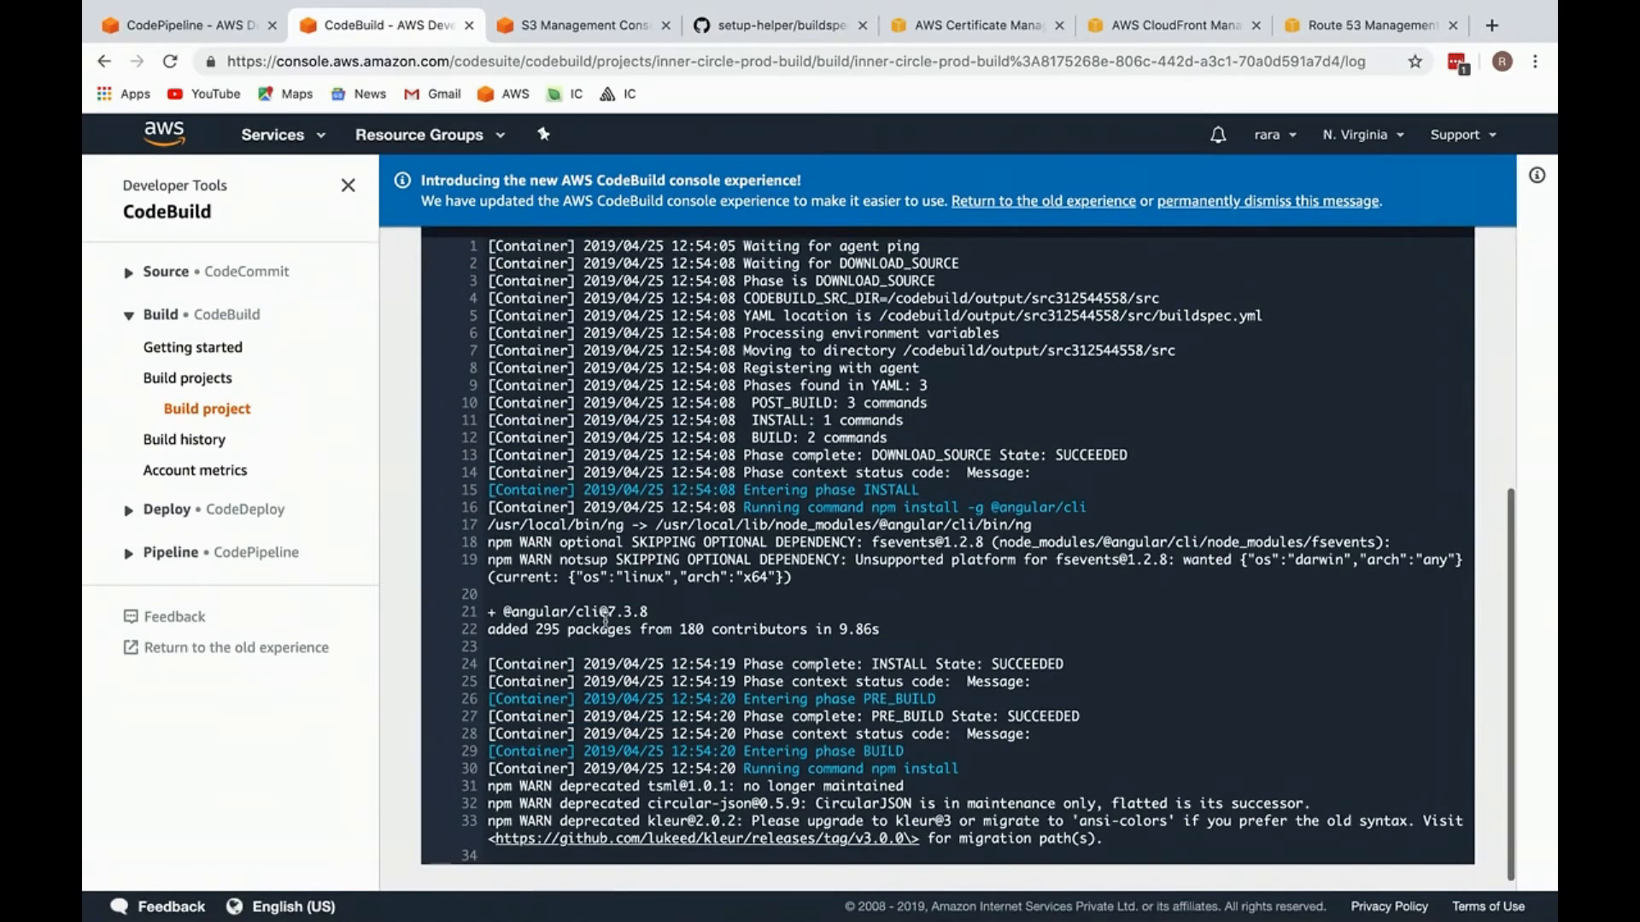
scroll(604, 621, "up", 5)
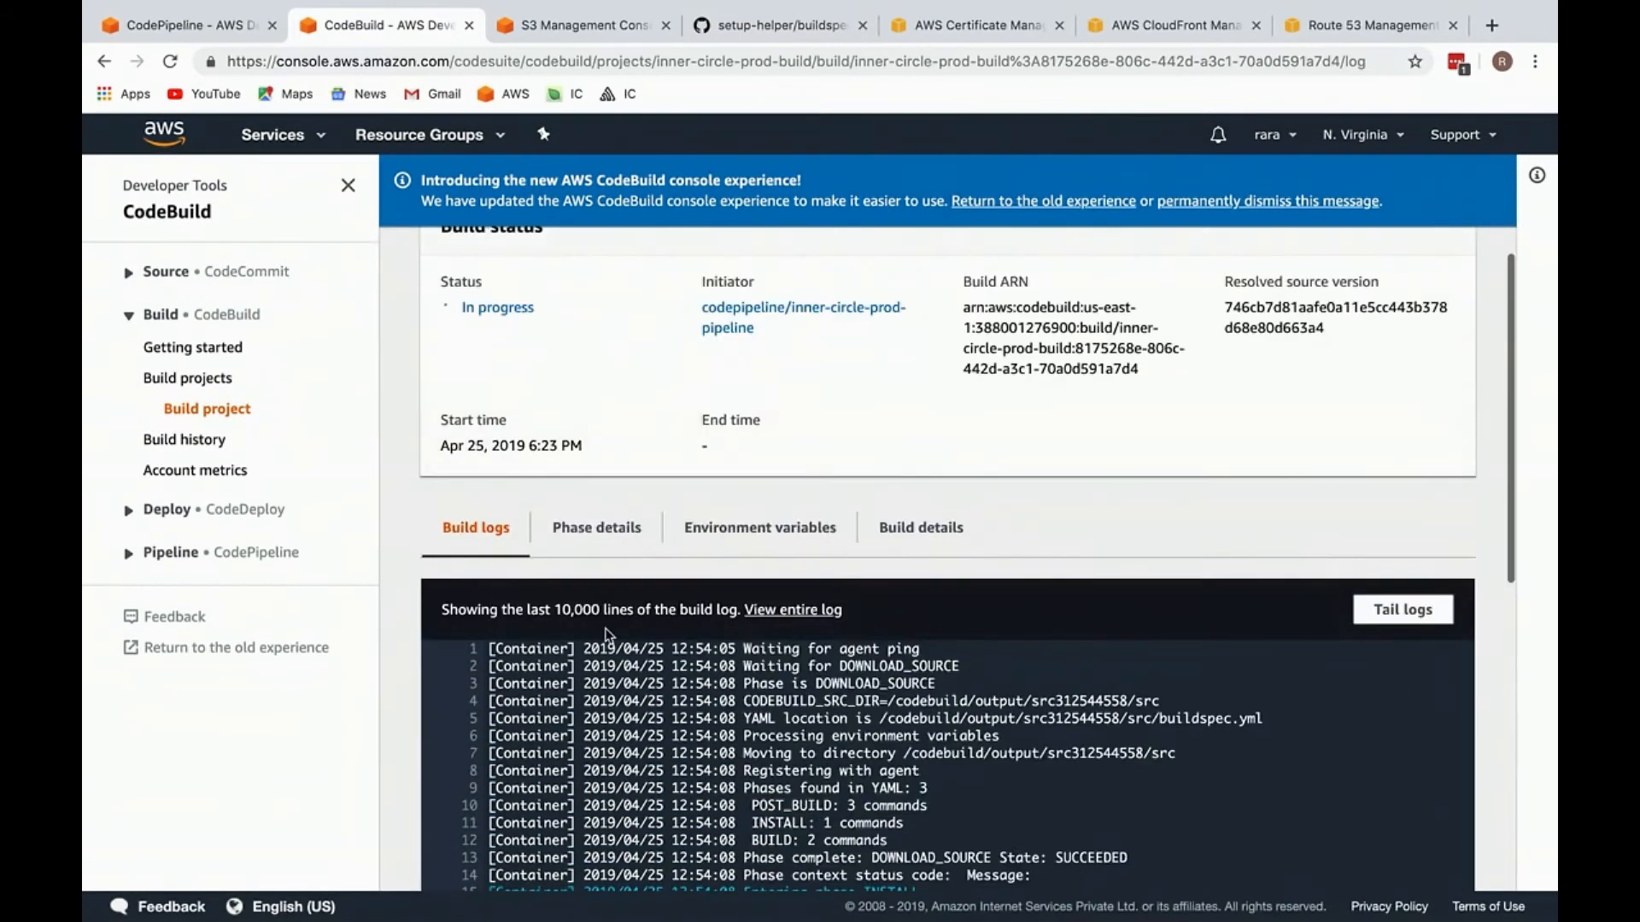
scroll(606, 635, "up", 3)
scroll(631, 458, "down", 10)
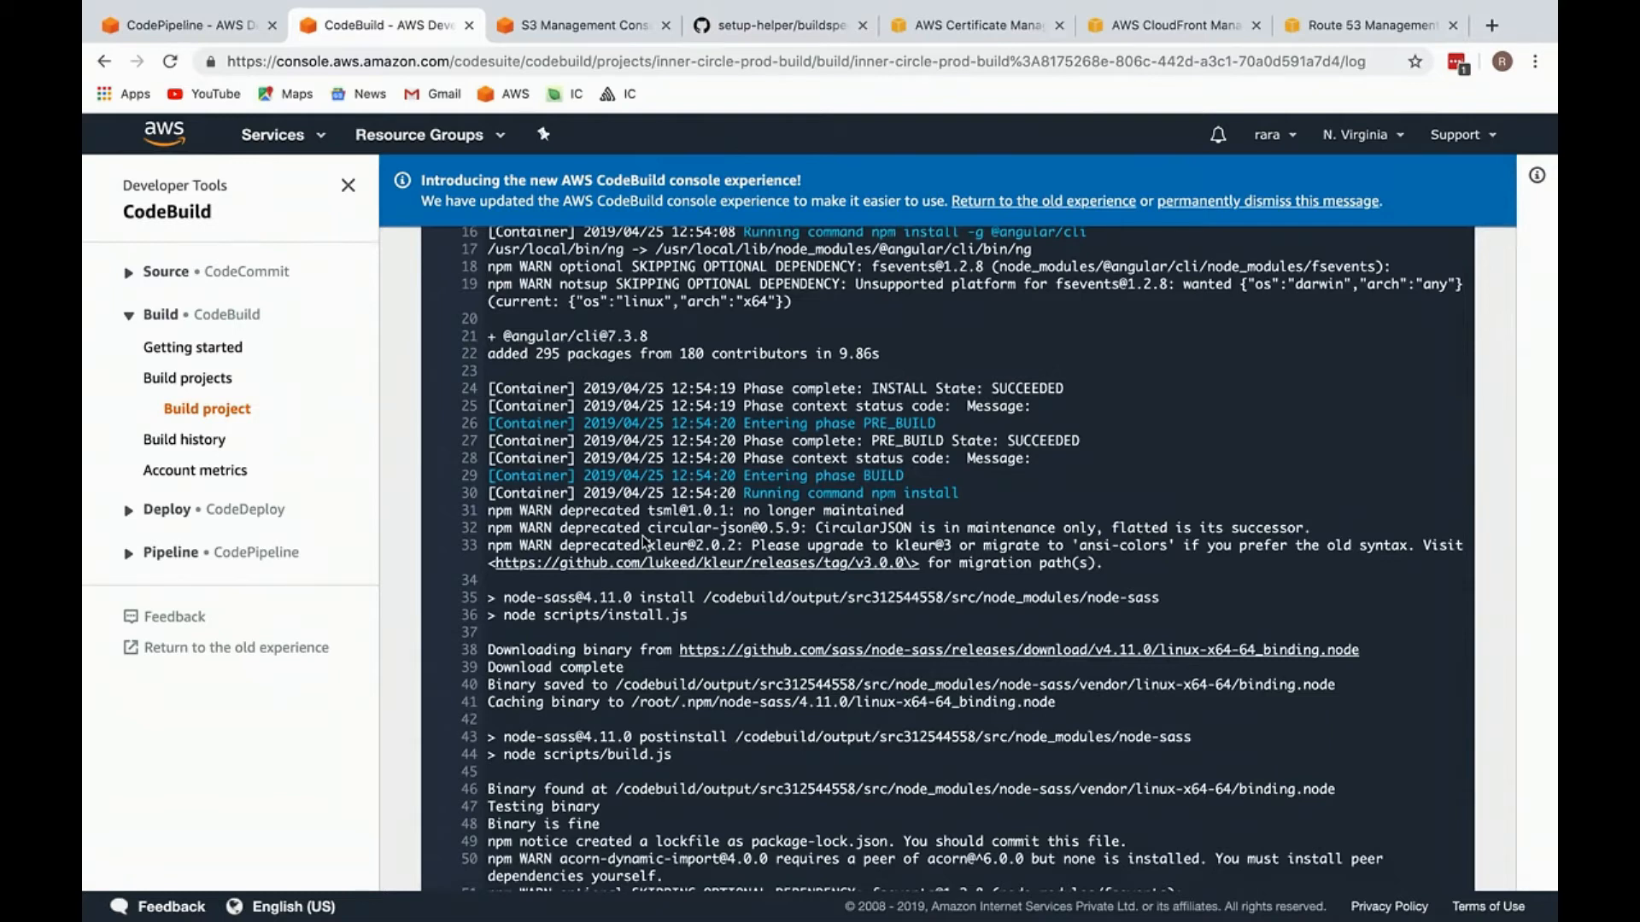
scroll(645, 543, "down", 3)
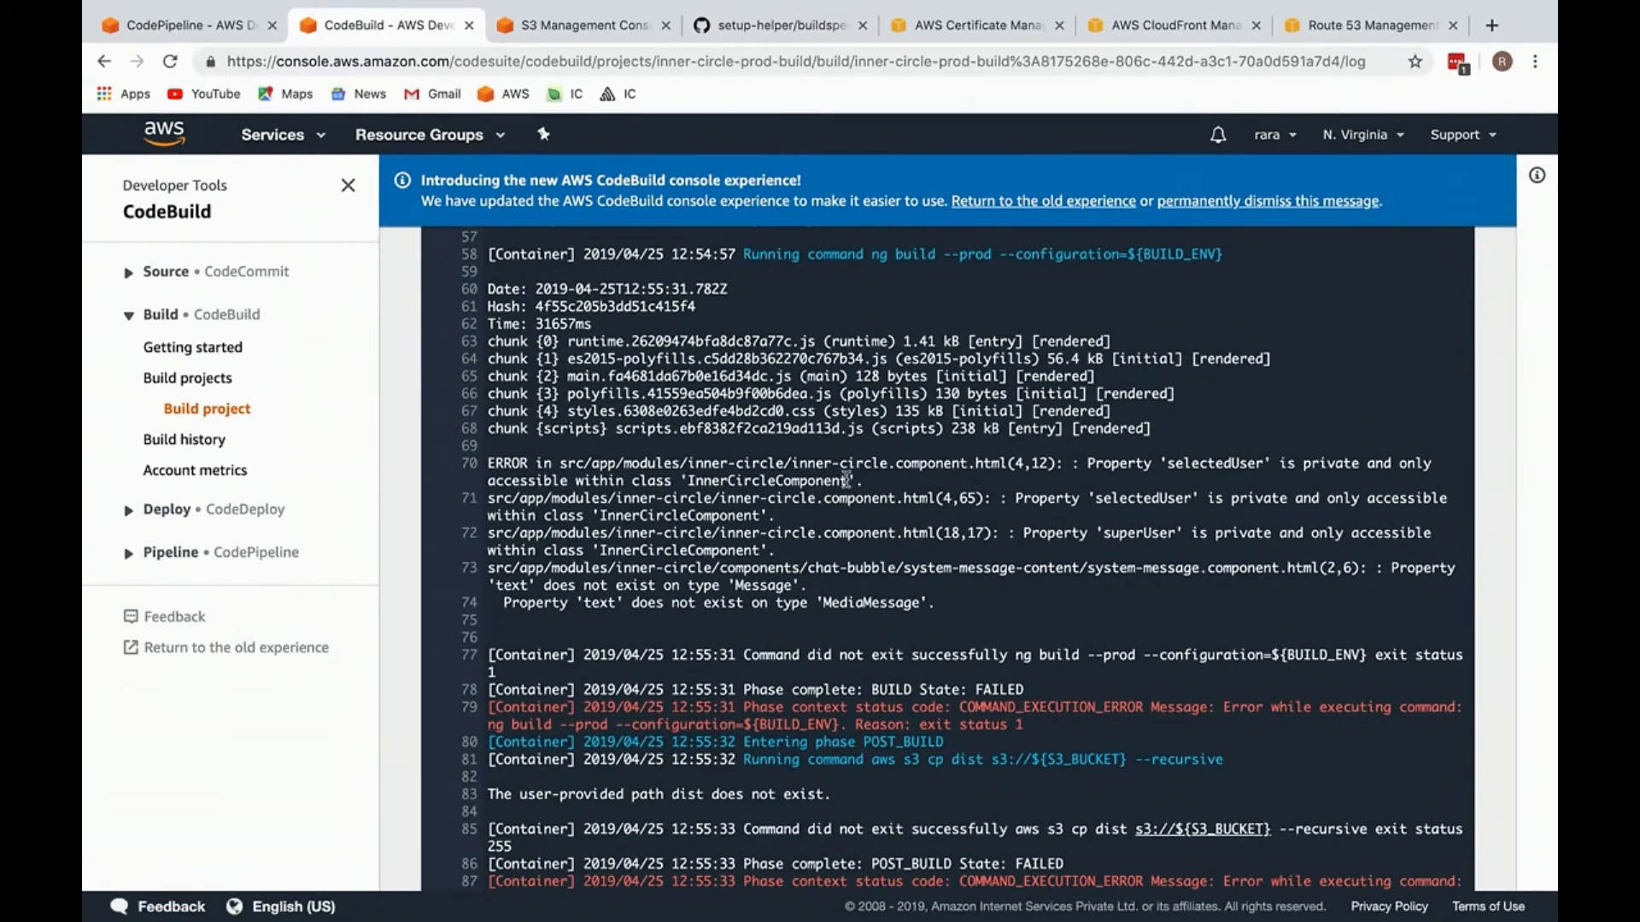
left_click_drag(792, 462, 1060, 463)
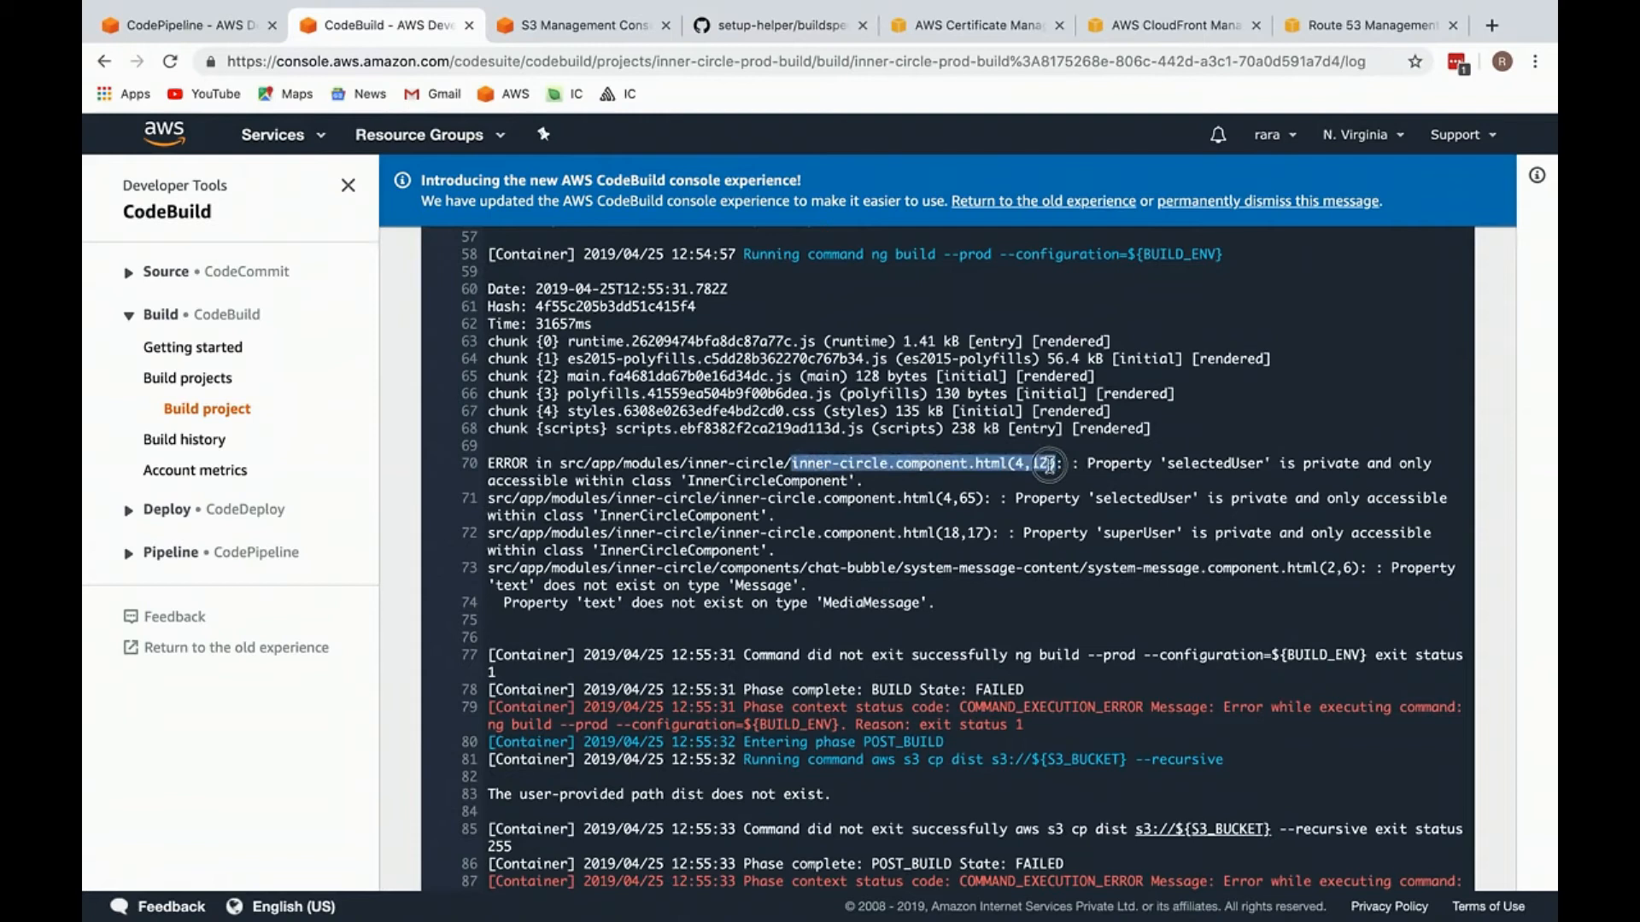
left_click(879, 462)
left_click_drag(792, 463, 1052, 462)
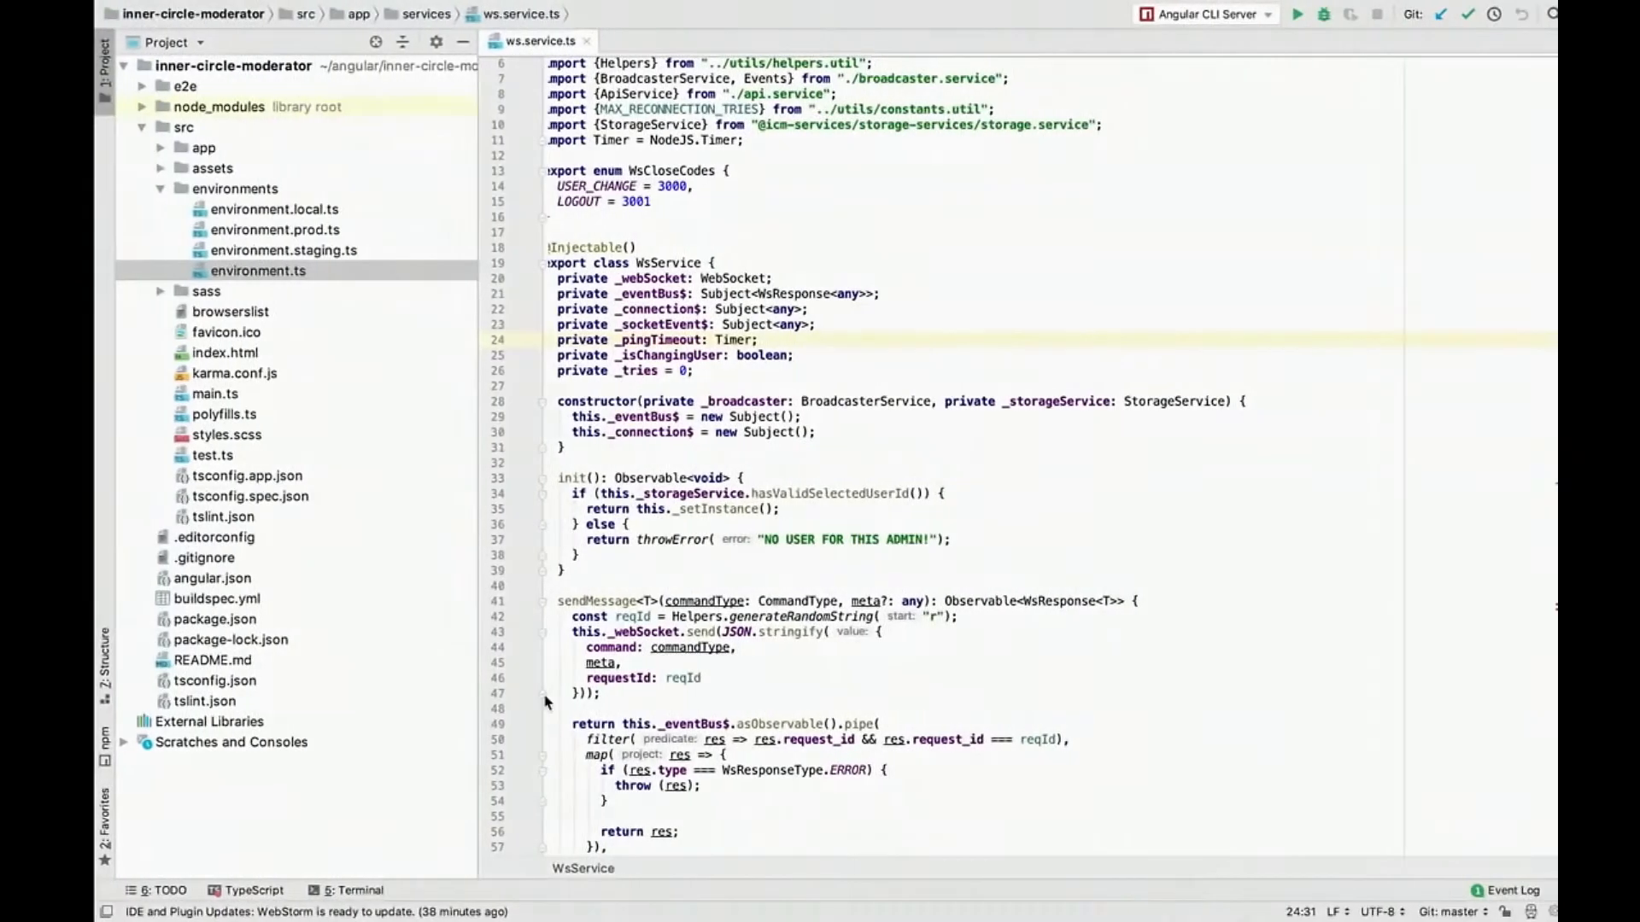
Step: Switch to WebStorm and push the project to the aws remote's master branch from its terminal
key("alt+F12")
type("gi t")
key("BackSpace")
key("BackSpace")
type("t pus")
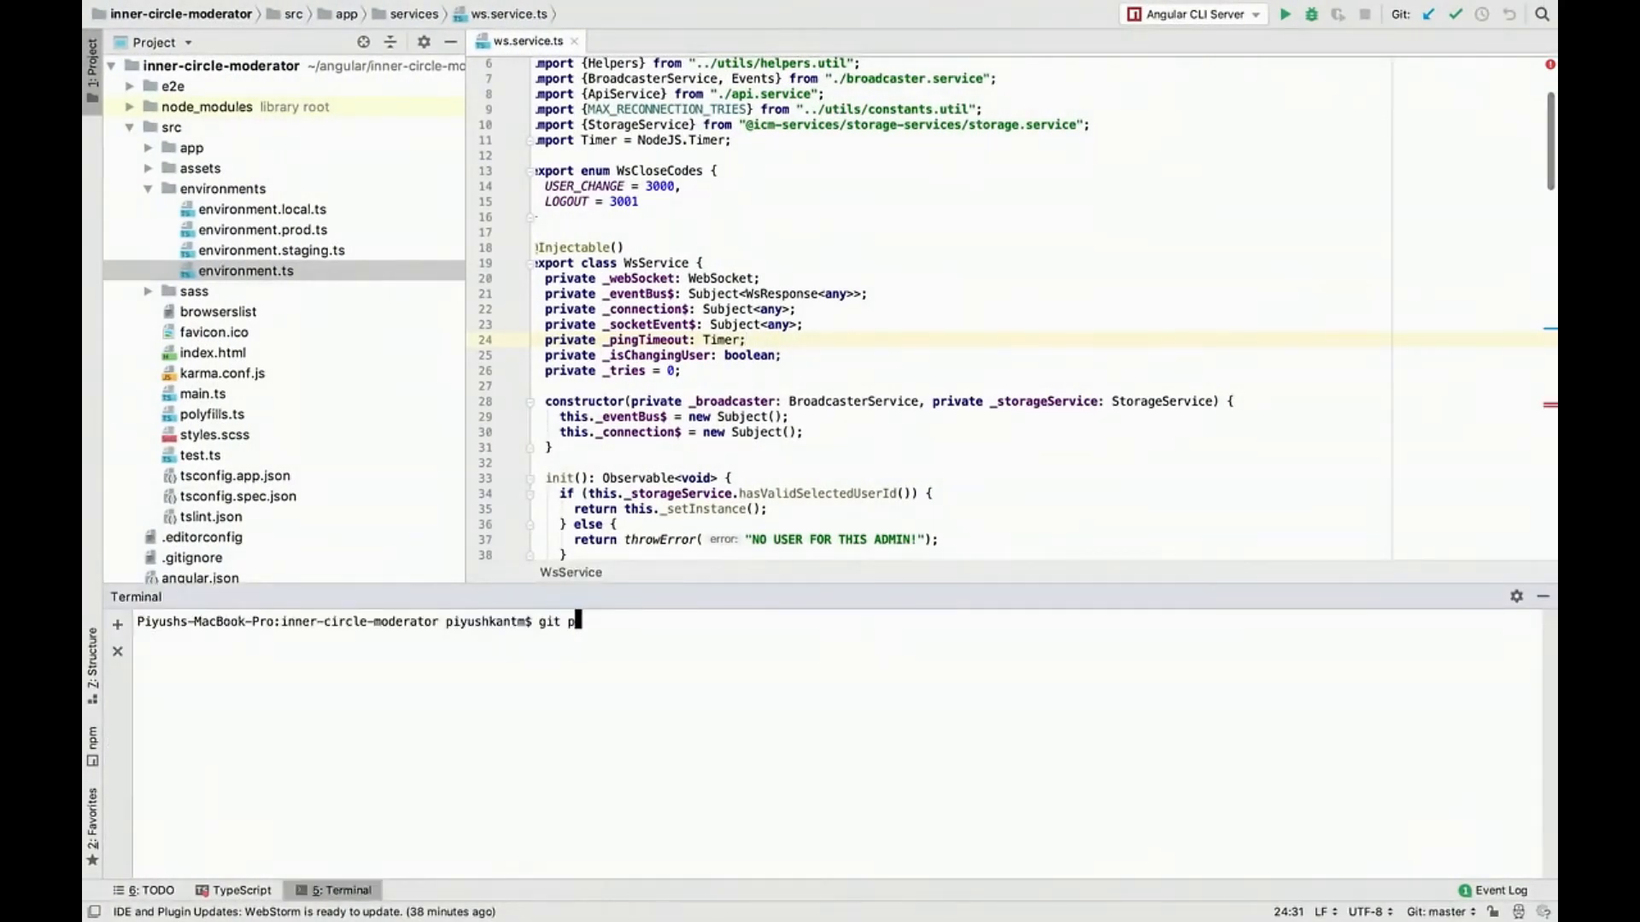
type("h aws master")
key("Return")
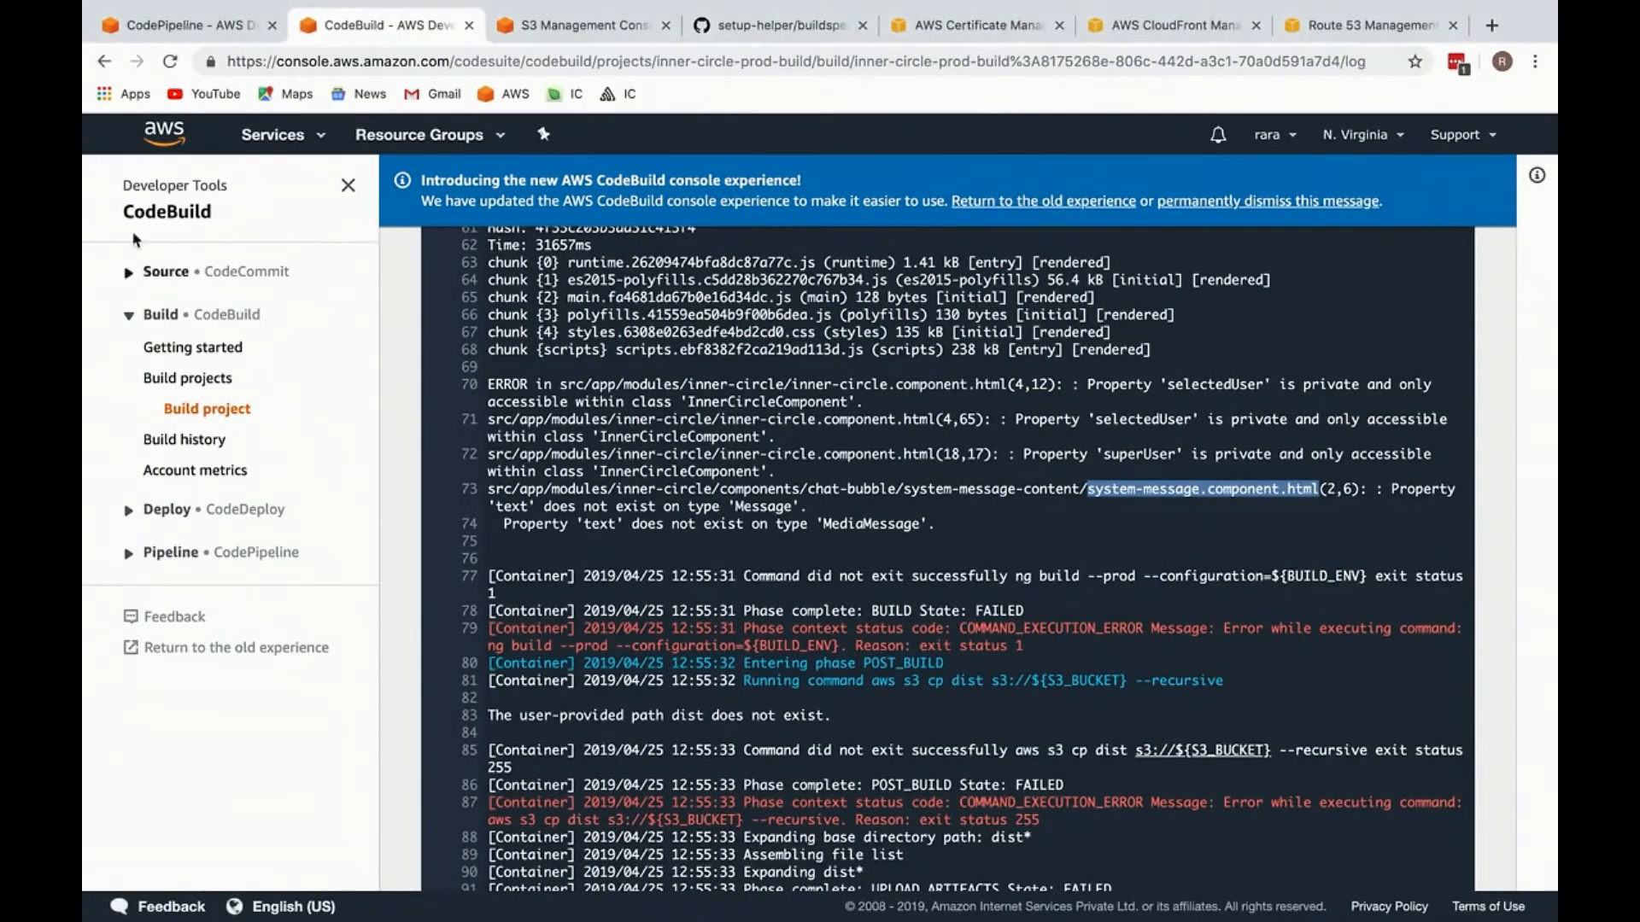
Step: Reload the inner-circle-prod-pipeline page in the browser, and open the newest run from CodeBuild's build history
left_click(183, 25)
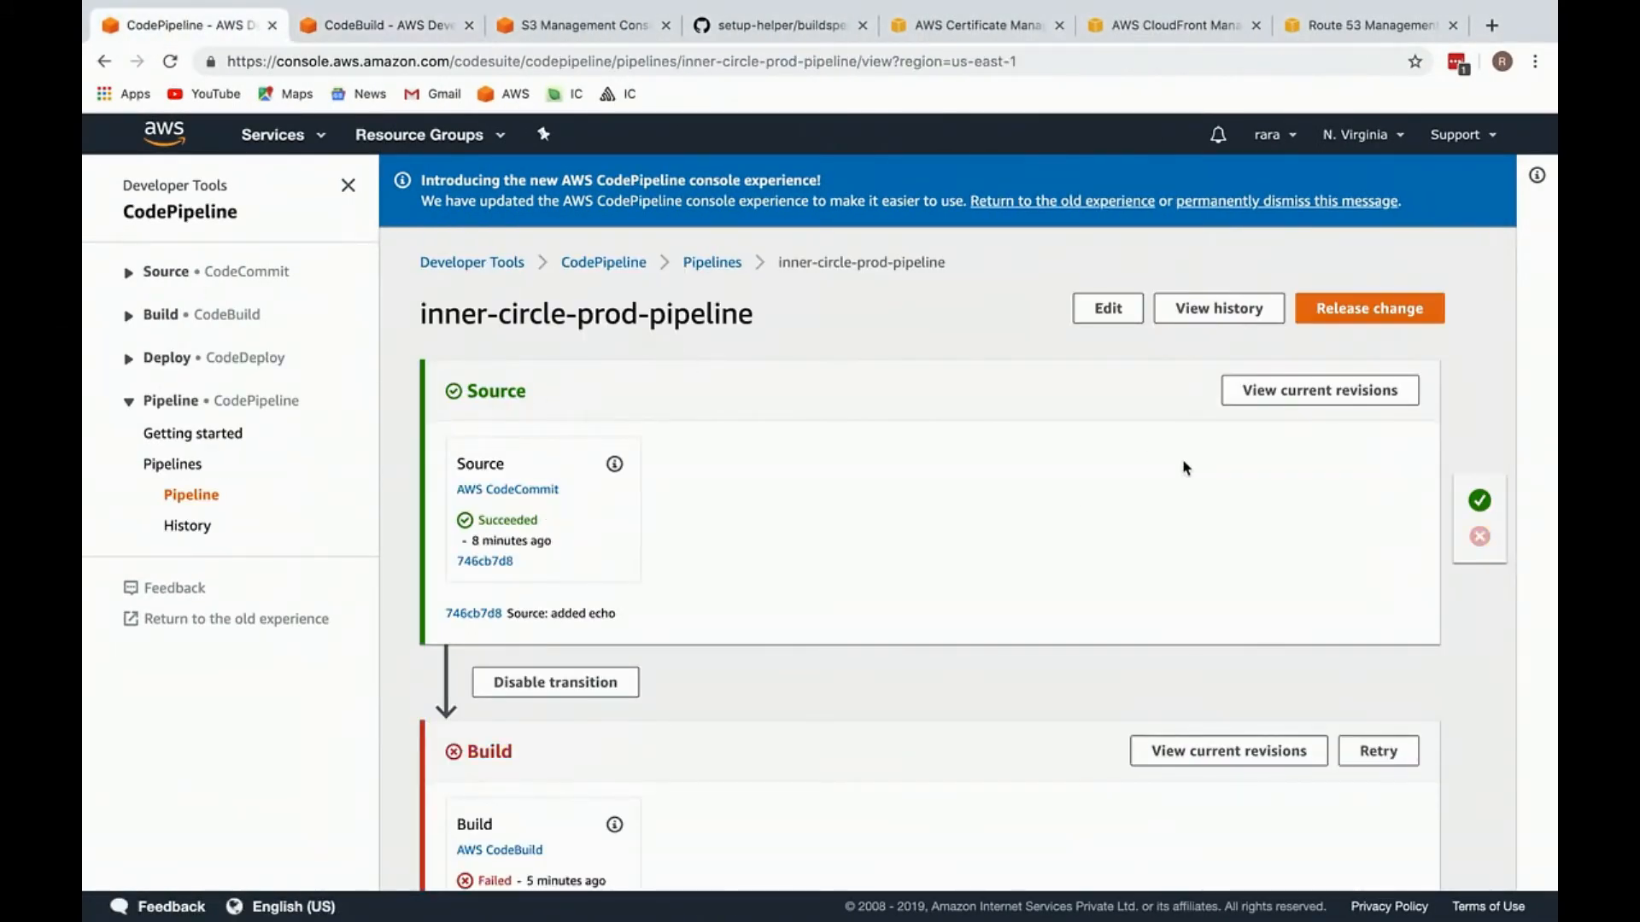
key("super+r")
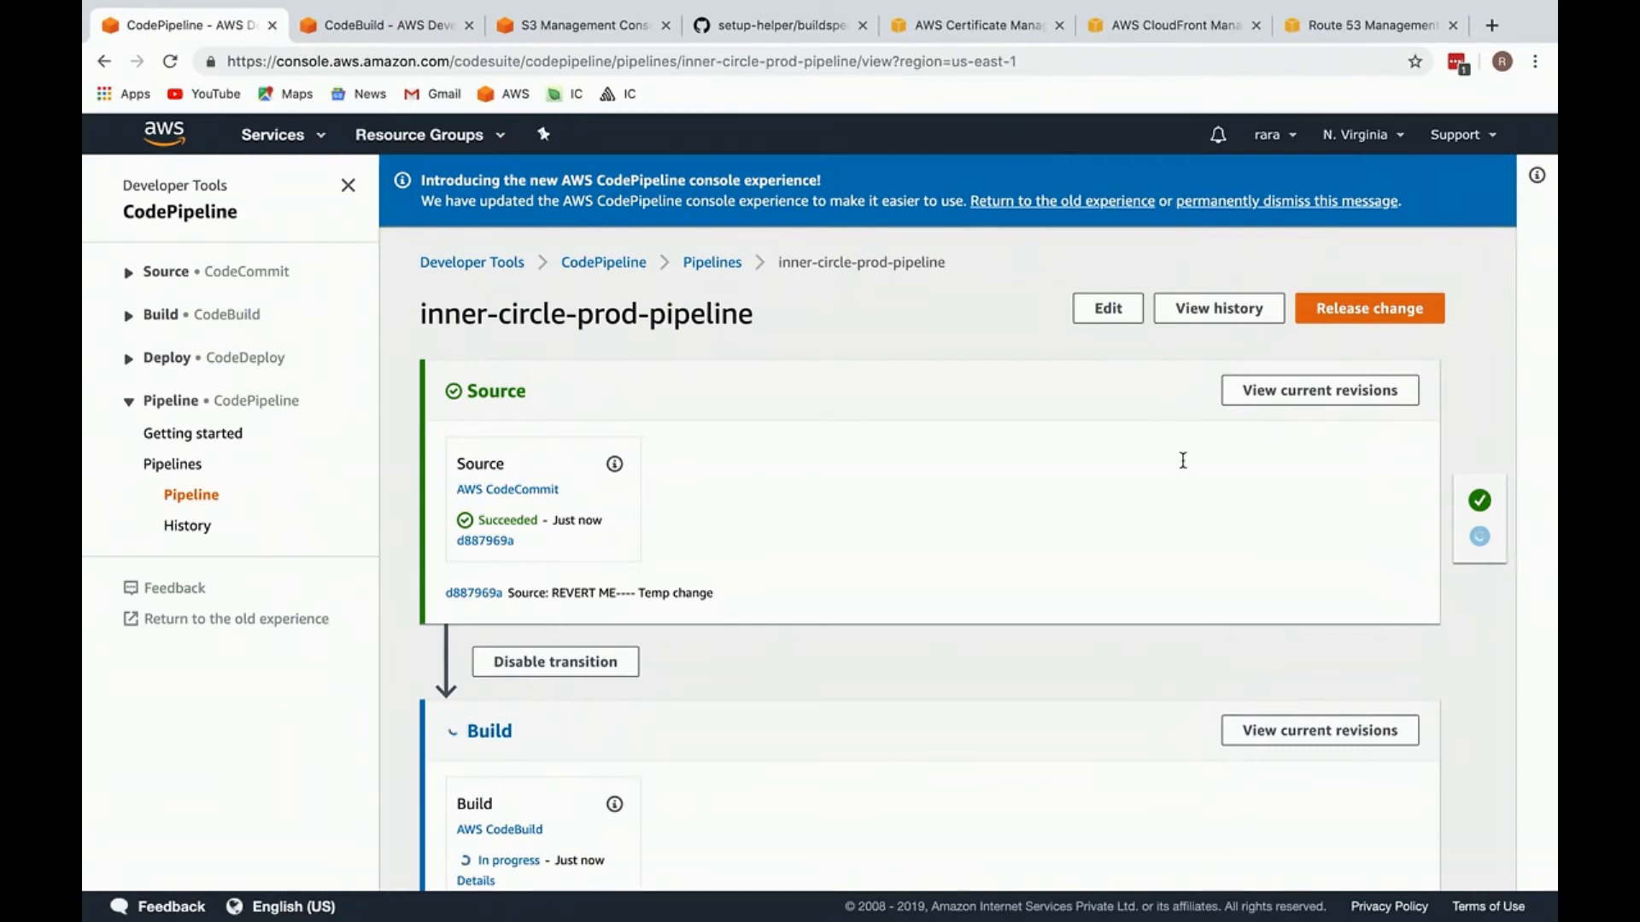
key("ctrl+Tab")
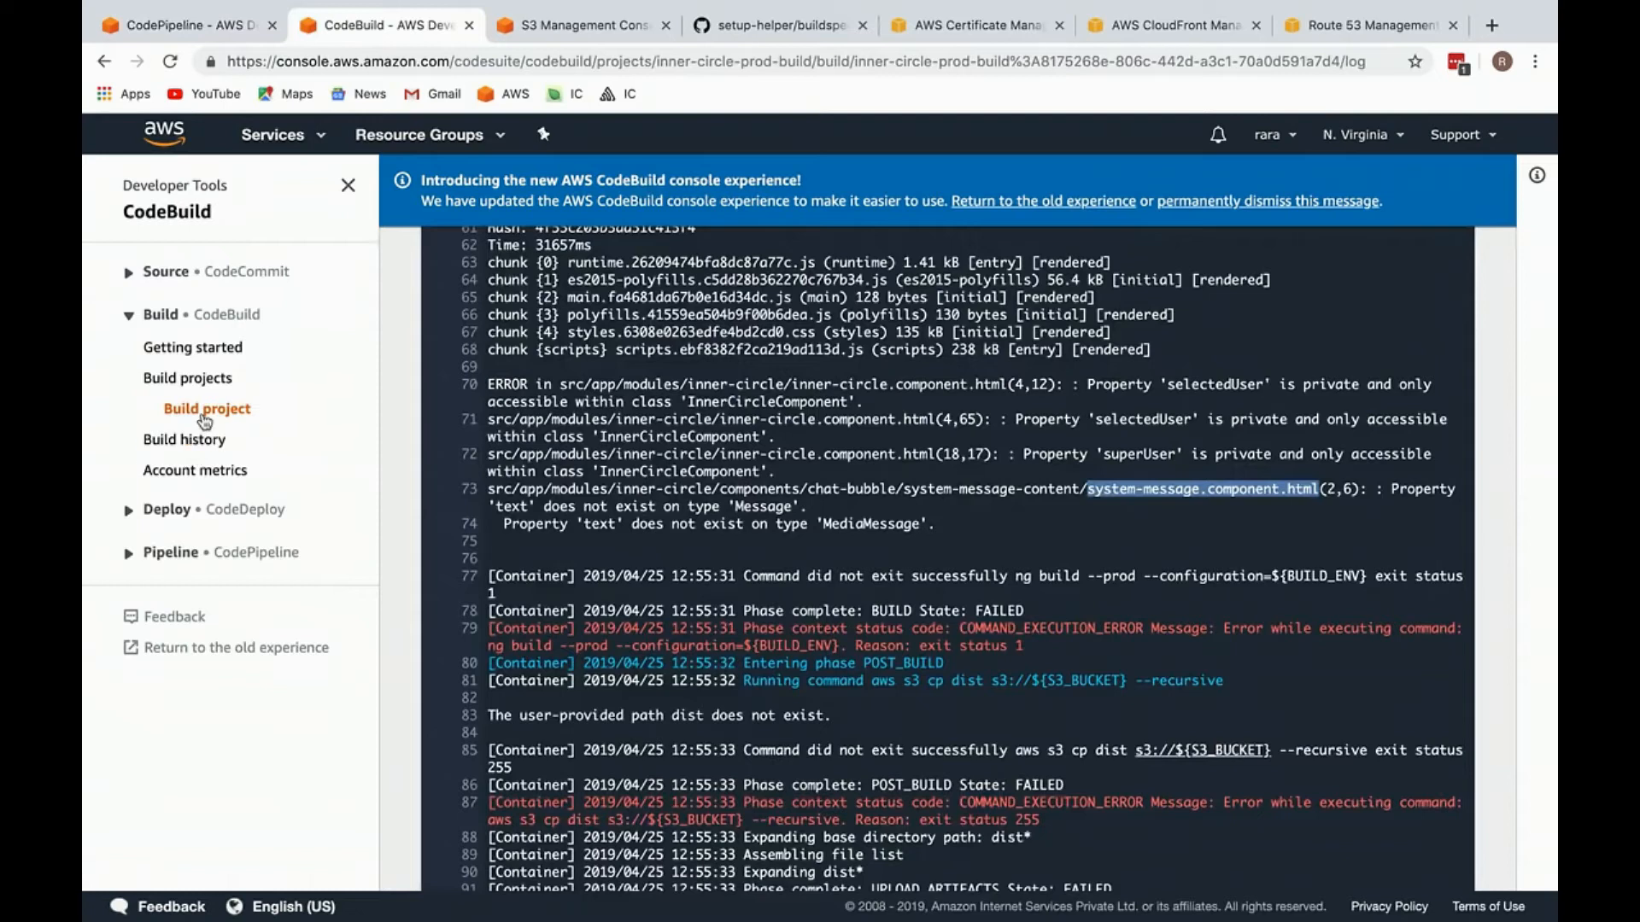
left_click(202, 446)
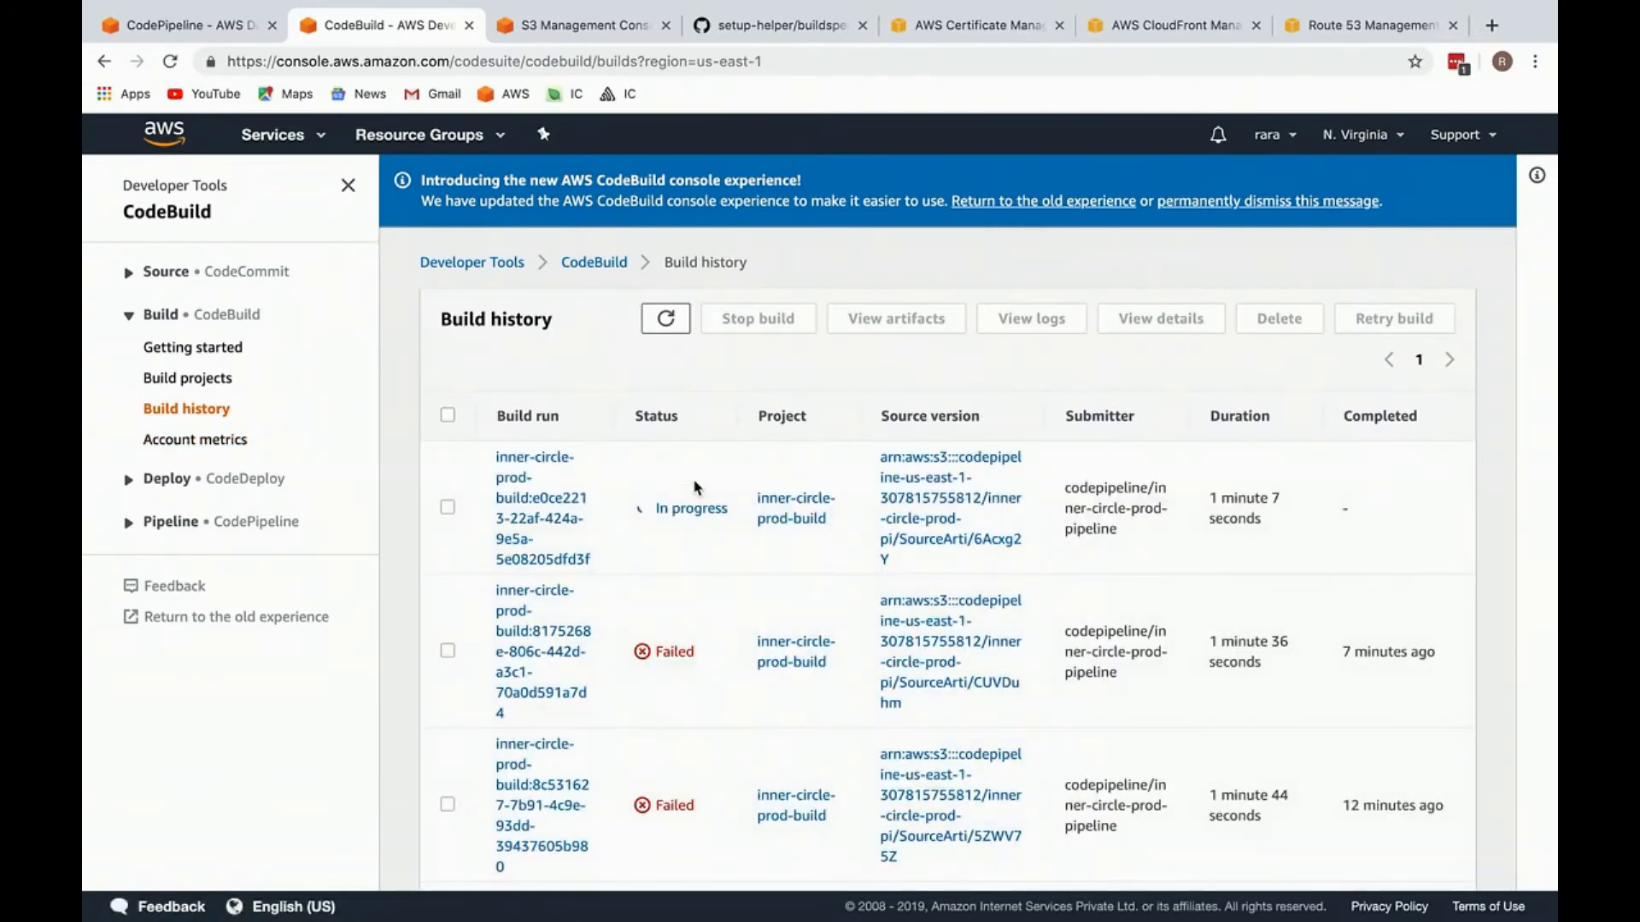
left_click(522, 502)
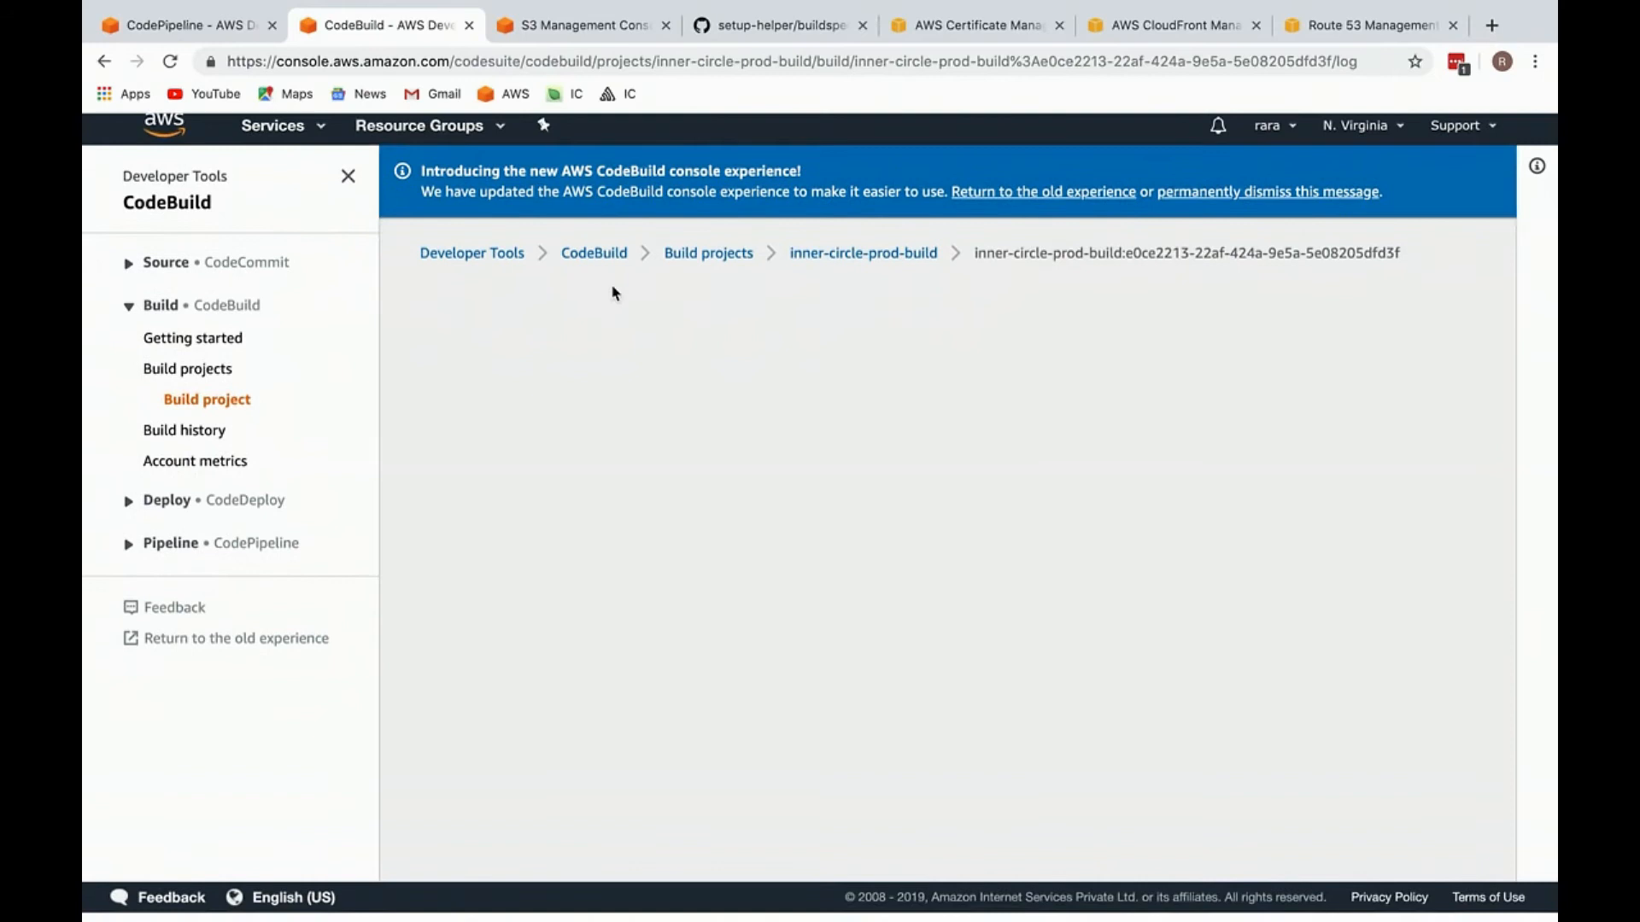
Step: Review the new build's log down to the ng build command and check its build status details
scroll(612, 283, "down", 6)
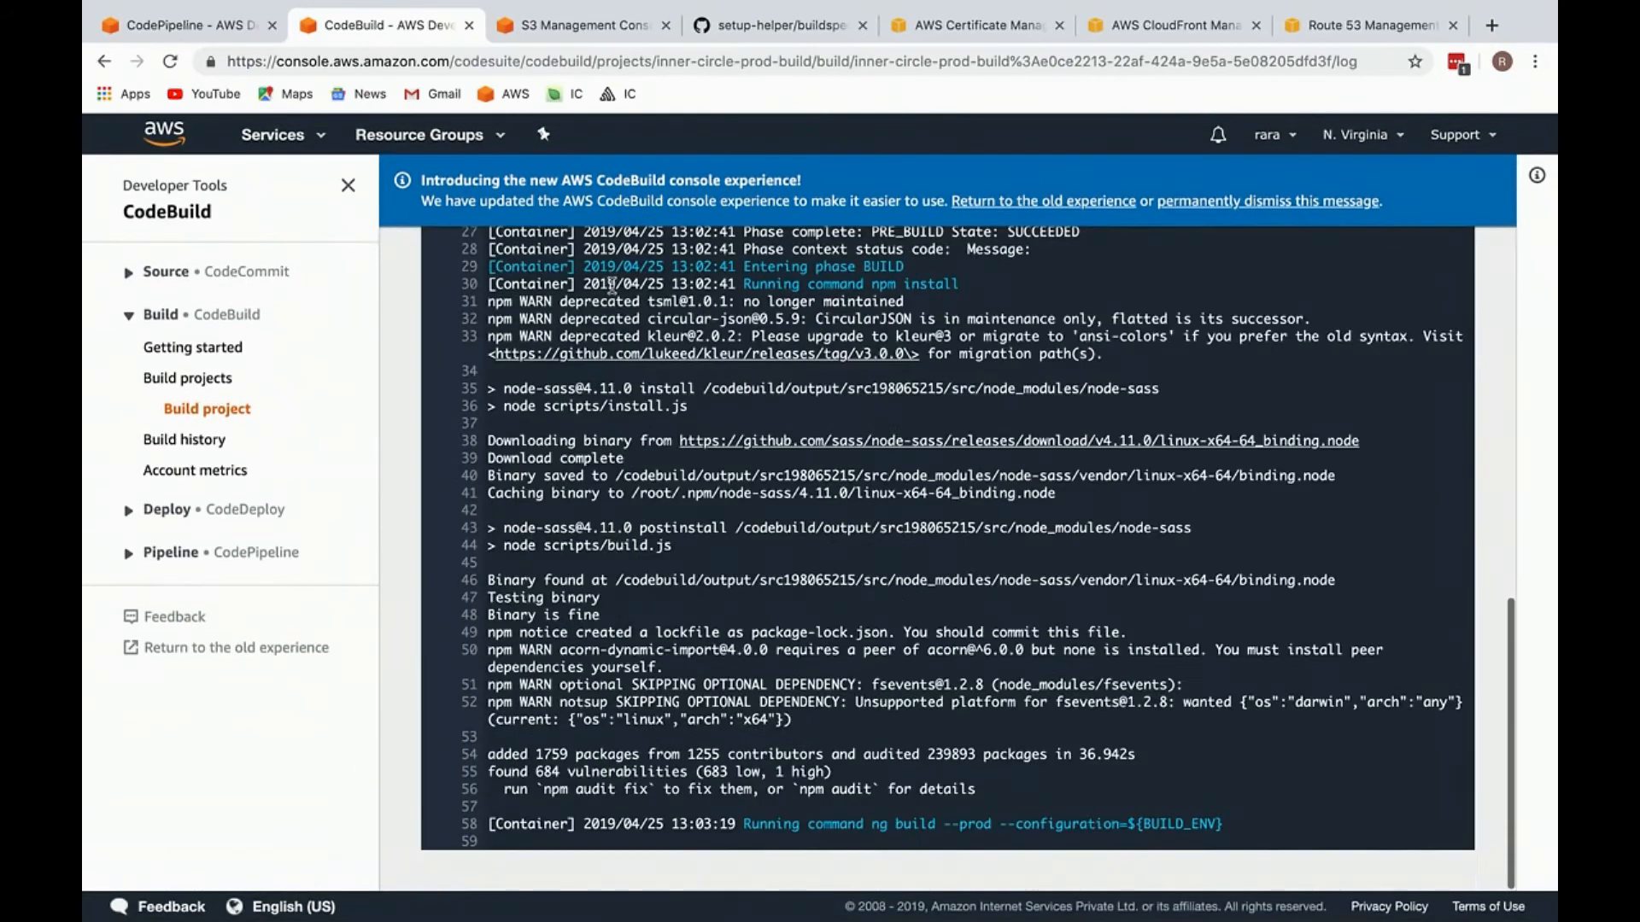
left_click_drag(835, 521, 1237, 811)
left_click(1238, 811)
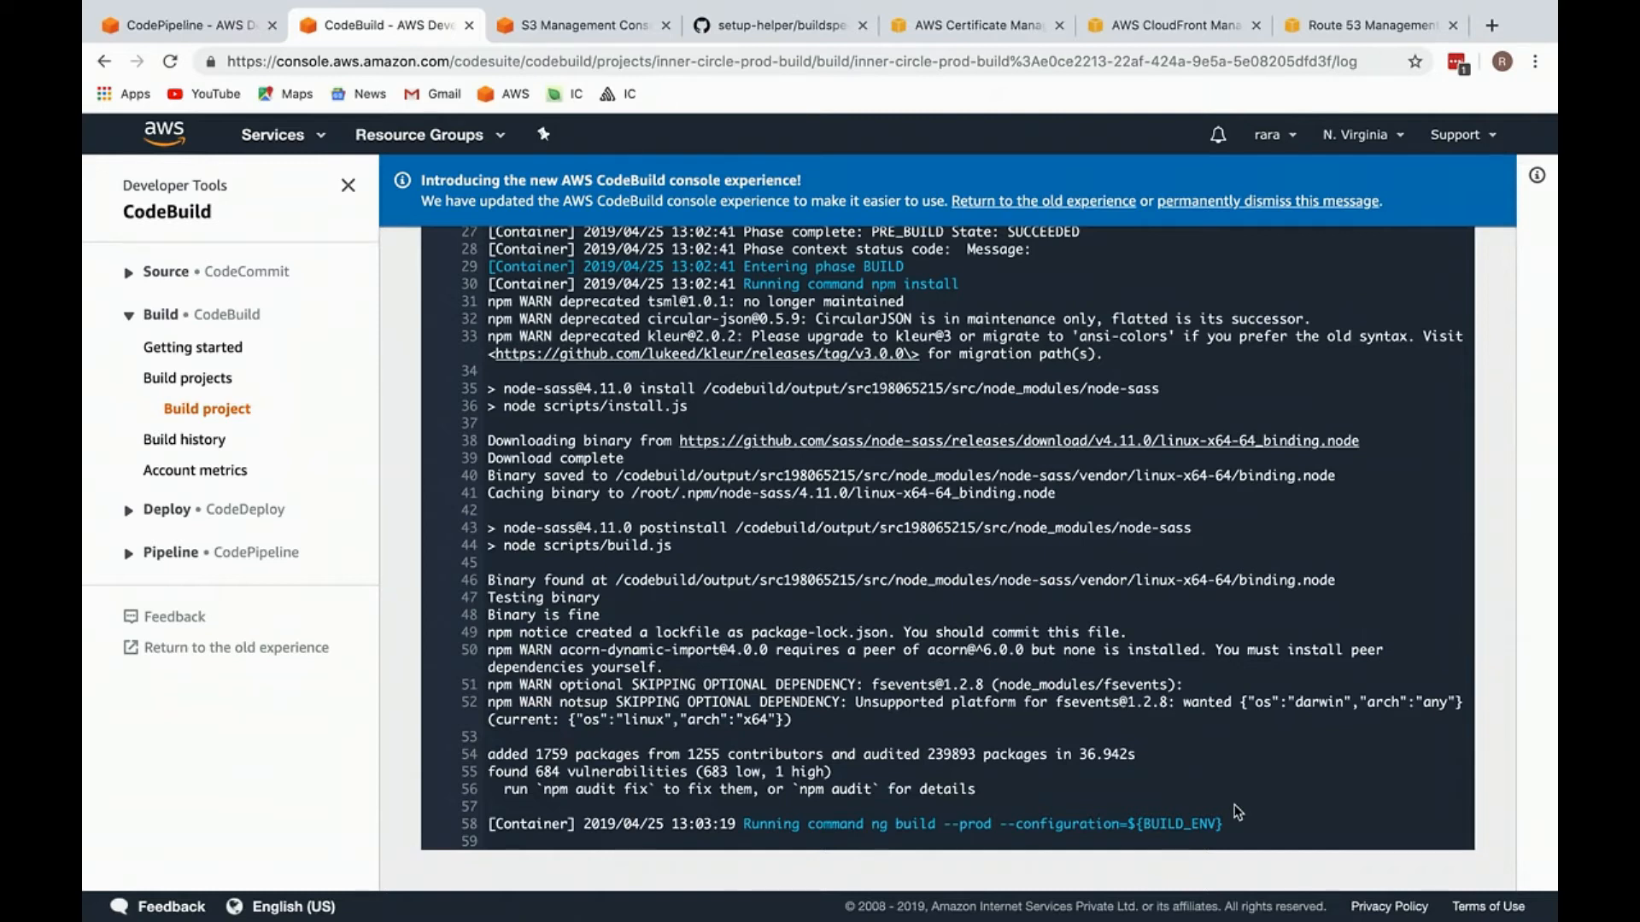
scroll(1238, 811, "up", 10)
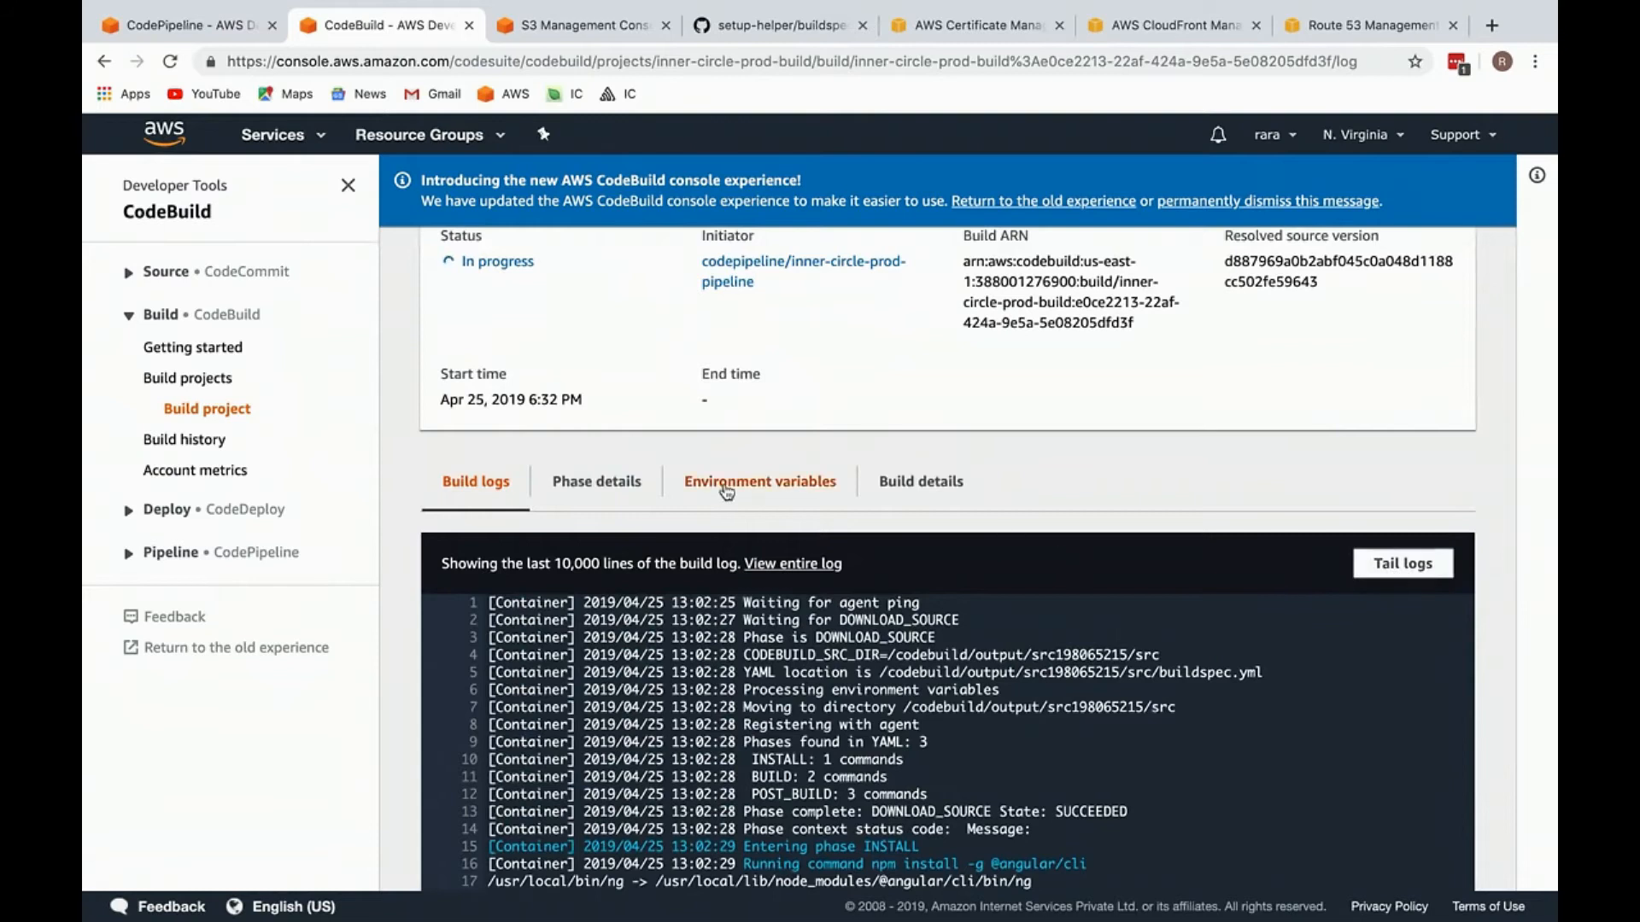
scroll(625, 497, "up", 3)
scroll(609, 438, "down", 10)
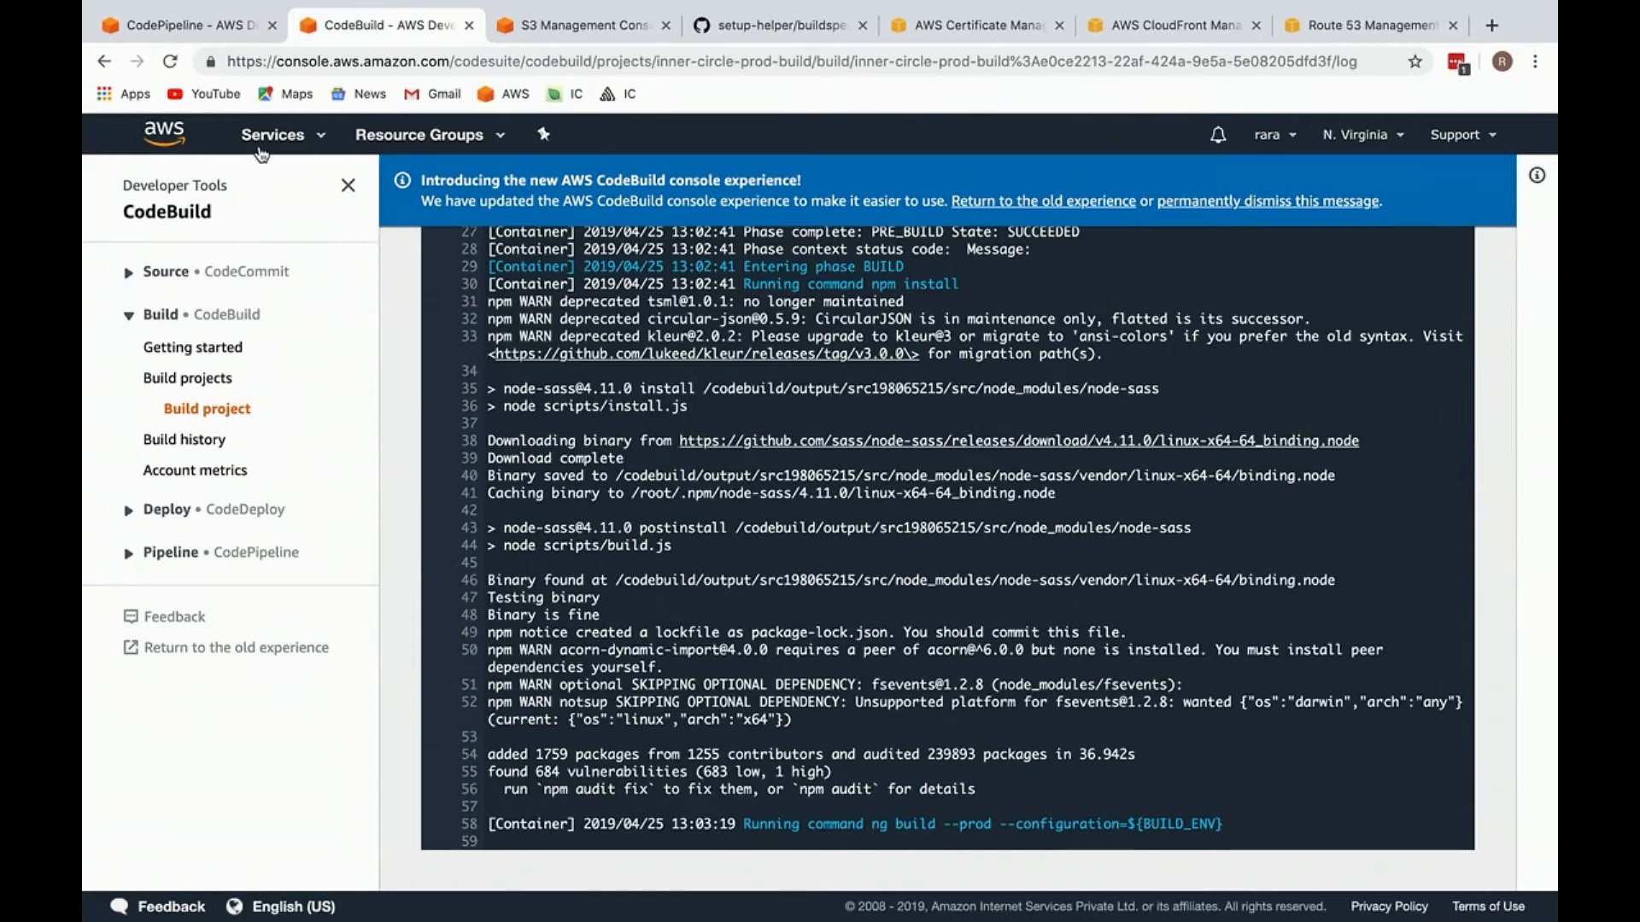
Step: Find the IAM service among the AWS services and open its console in a separate browser tab
left_click(278, 135)
type("iam")
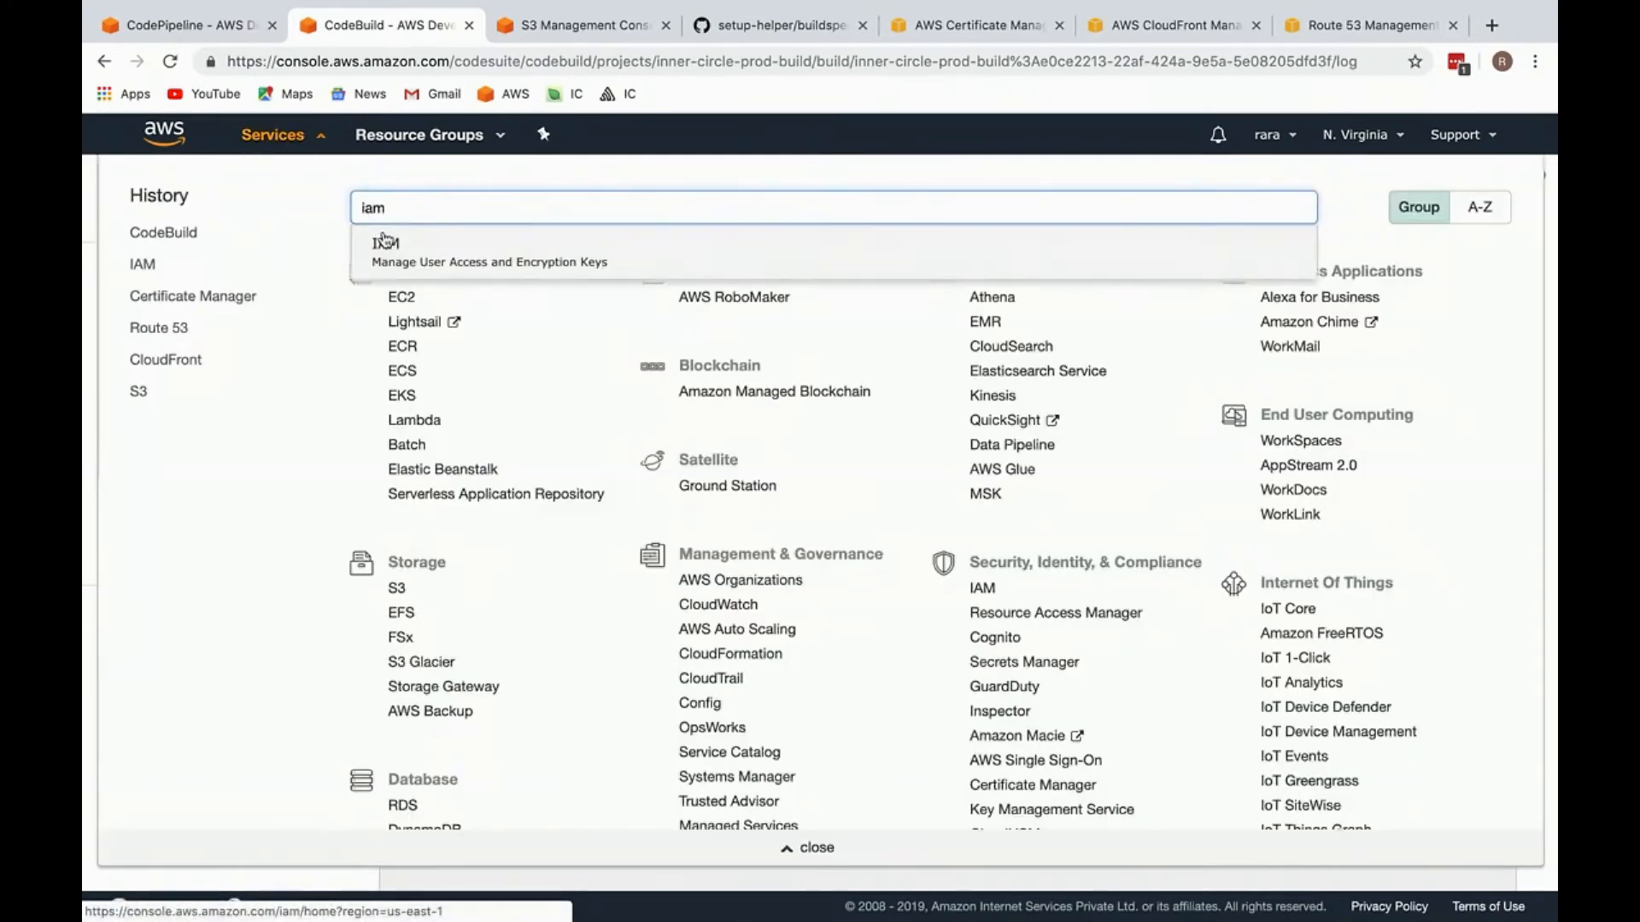
left_click(386, 240, "super")
left_click(286, 137)
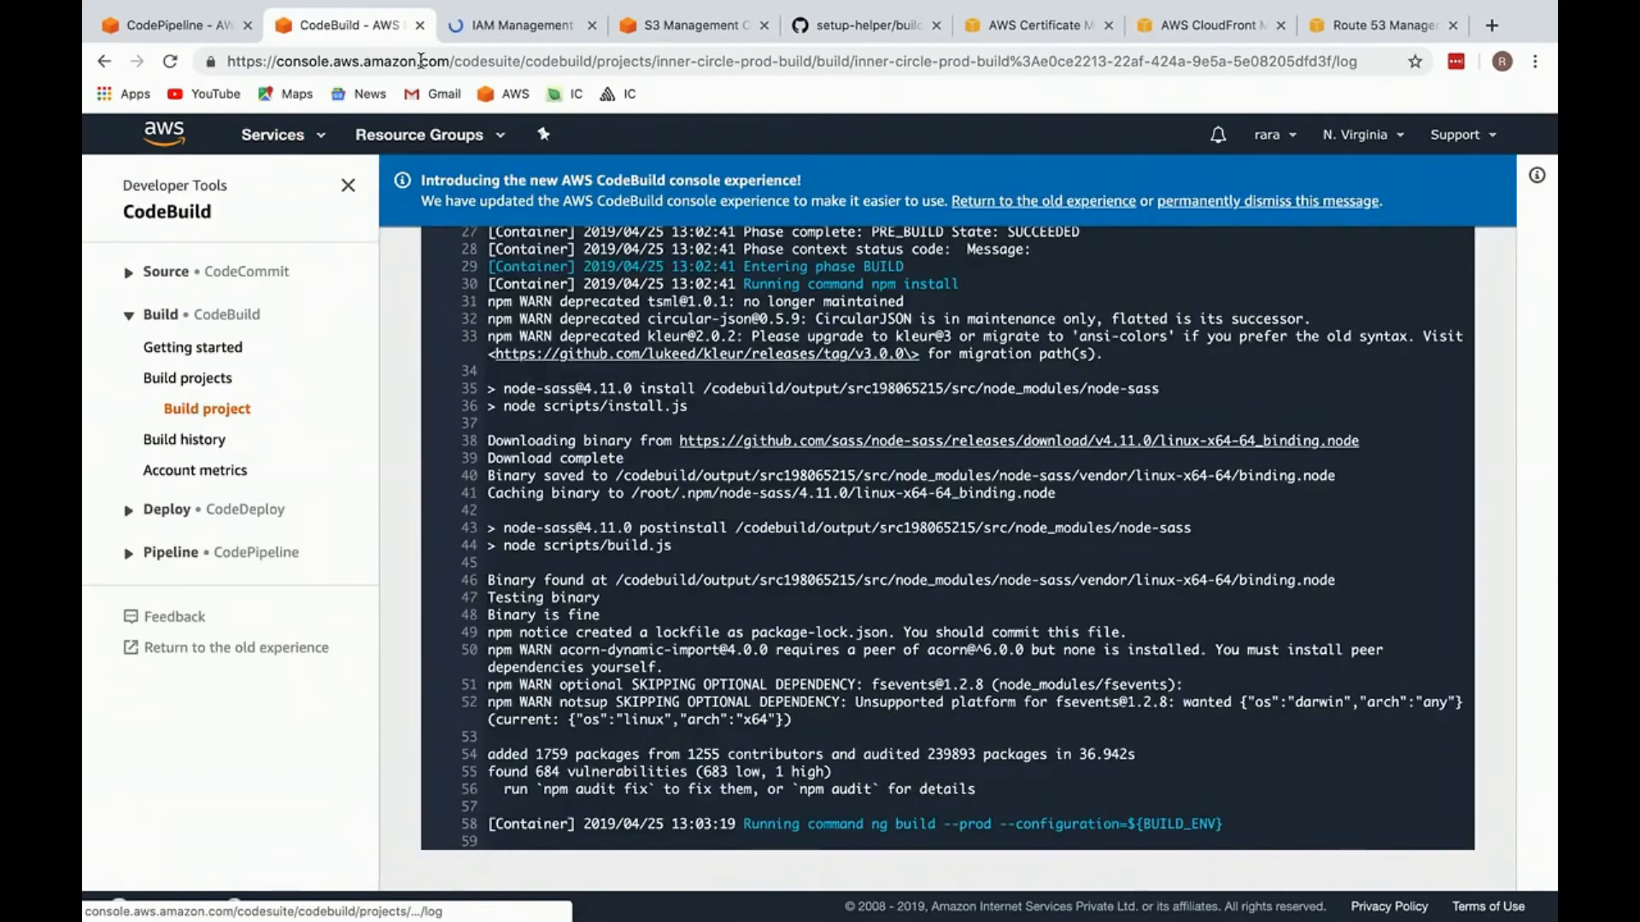
left_click(514, 26)
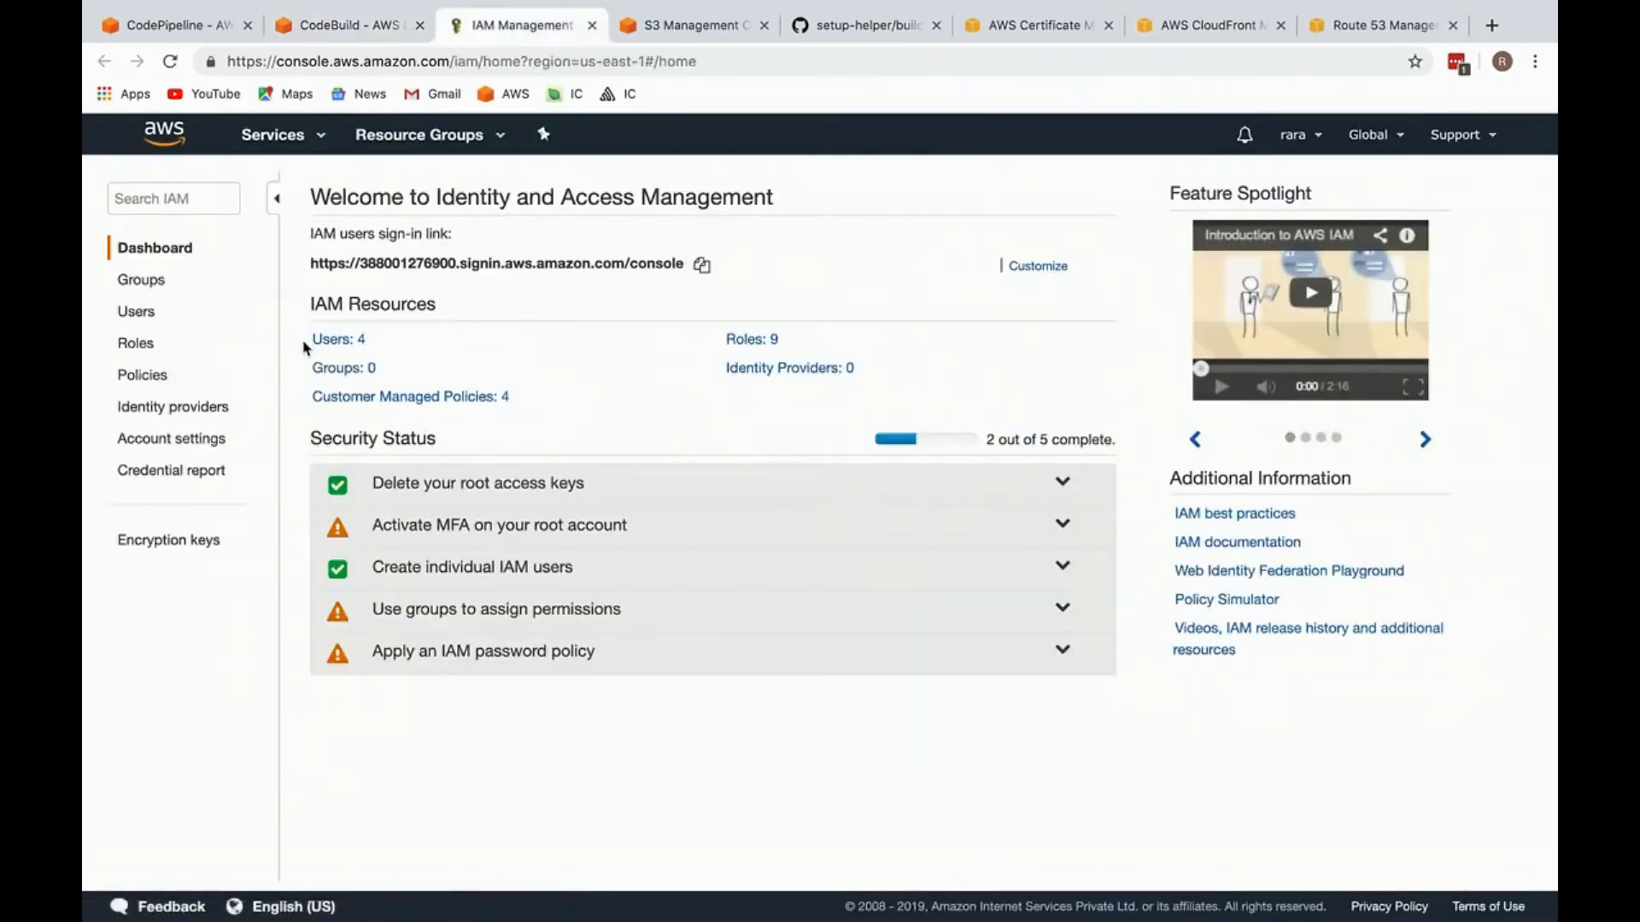
Step: Open the codebuild-inner-circle-prod-build-service-role from the IAM roles, recheck the CodeBuild log, and return to the role
left_click(147, 348)
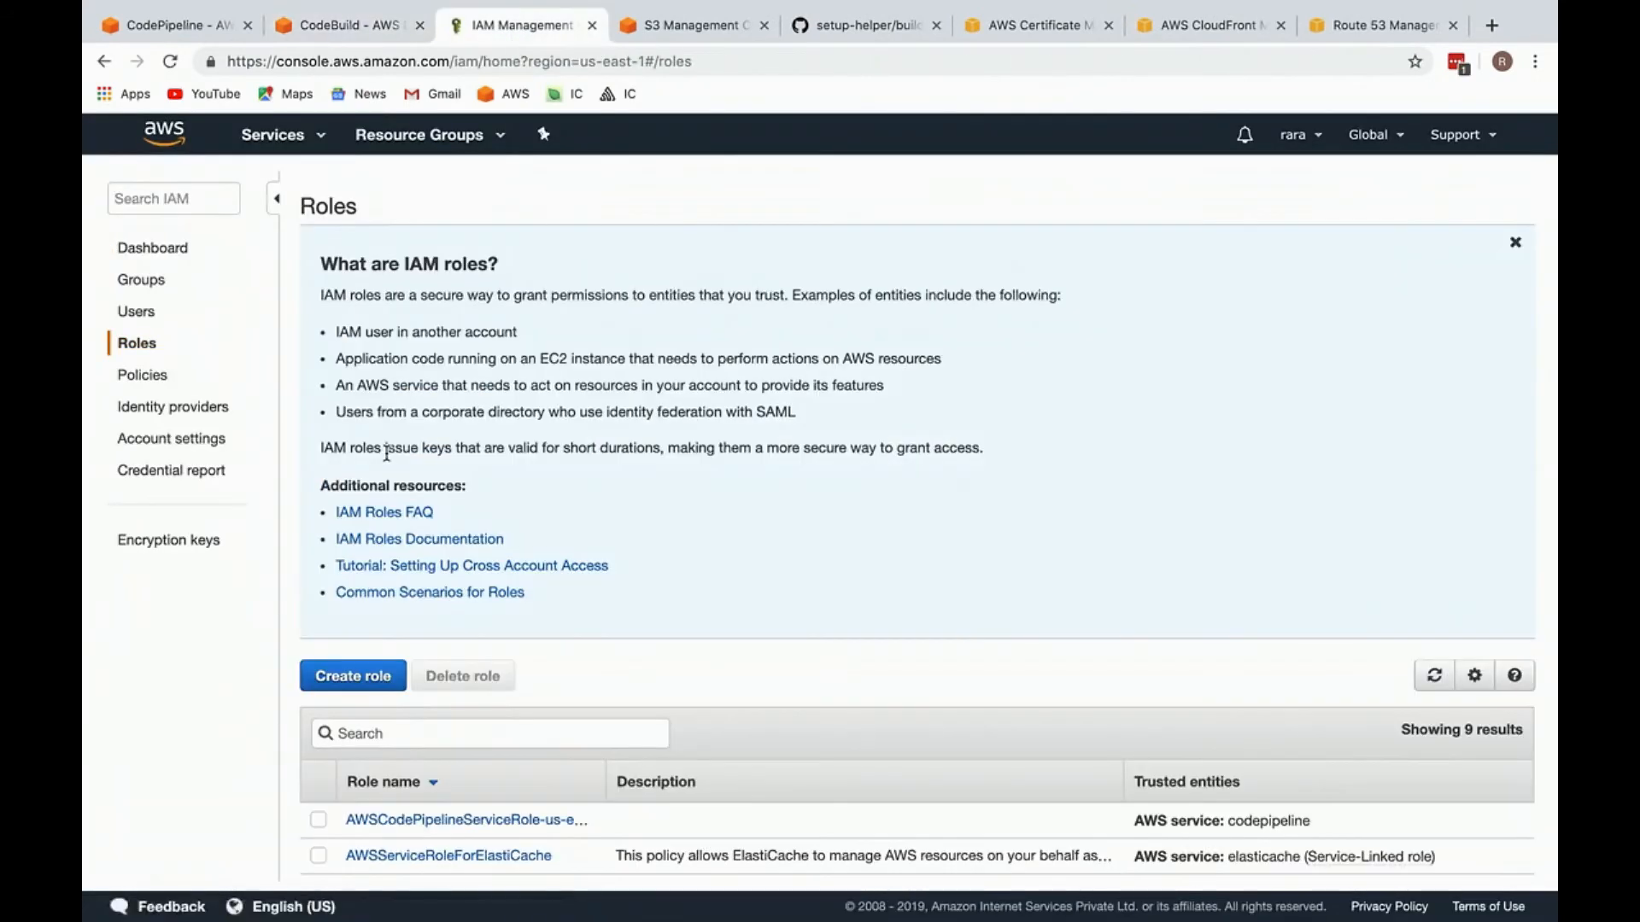
scroll(389, 456, "down", 5)
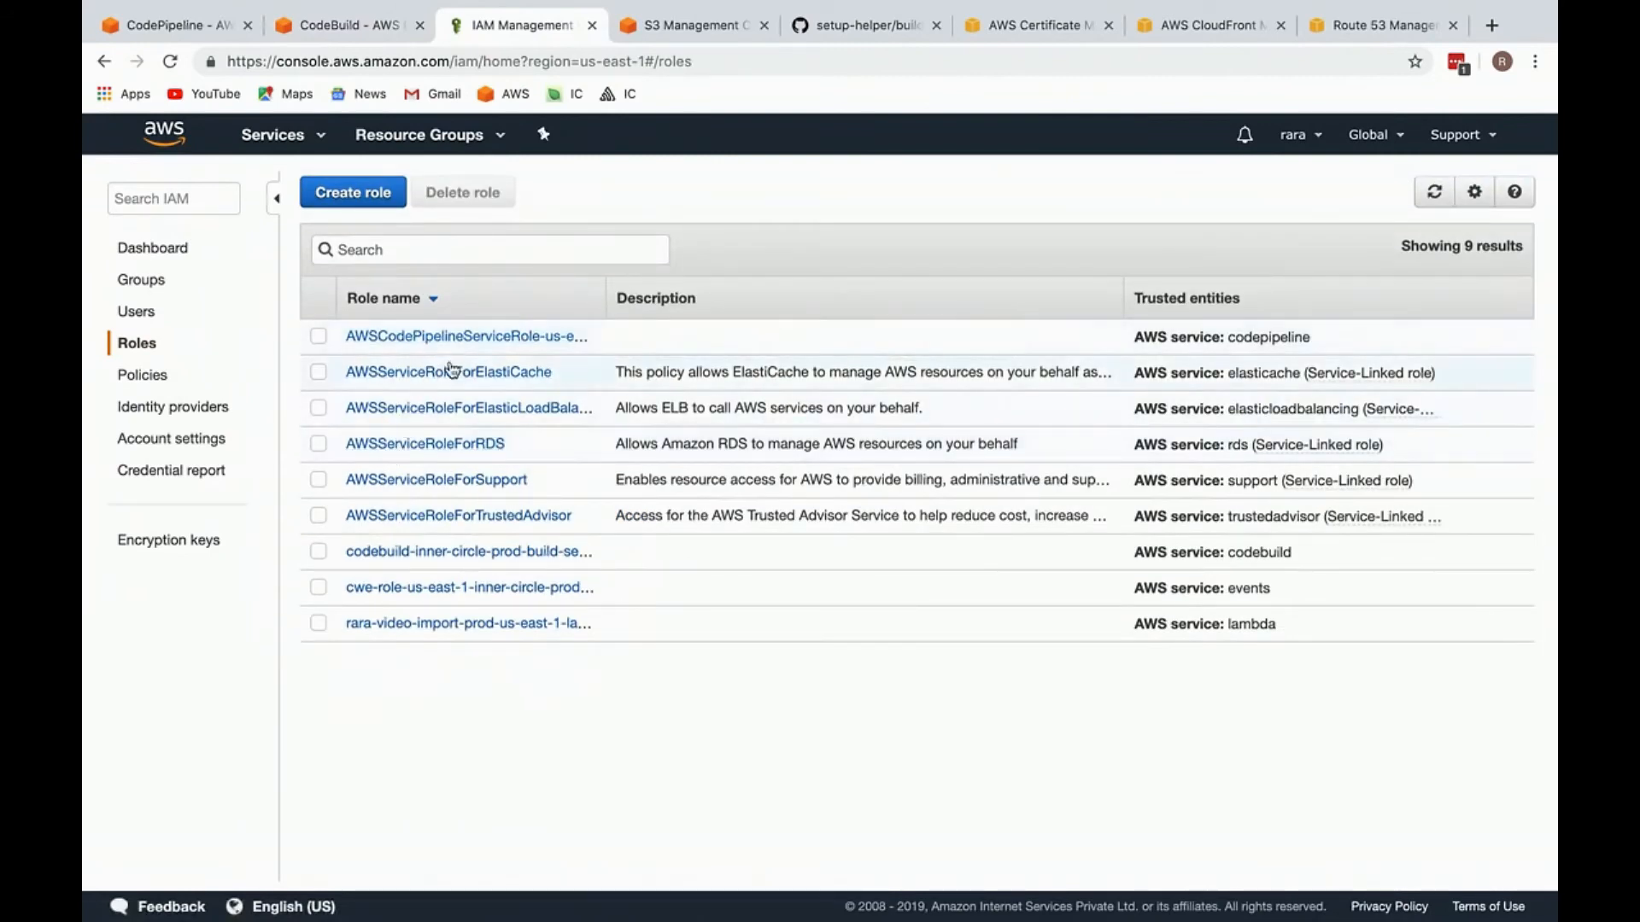
left_click(533, 552)
left_click(348, 24)
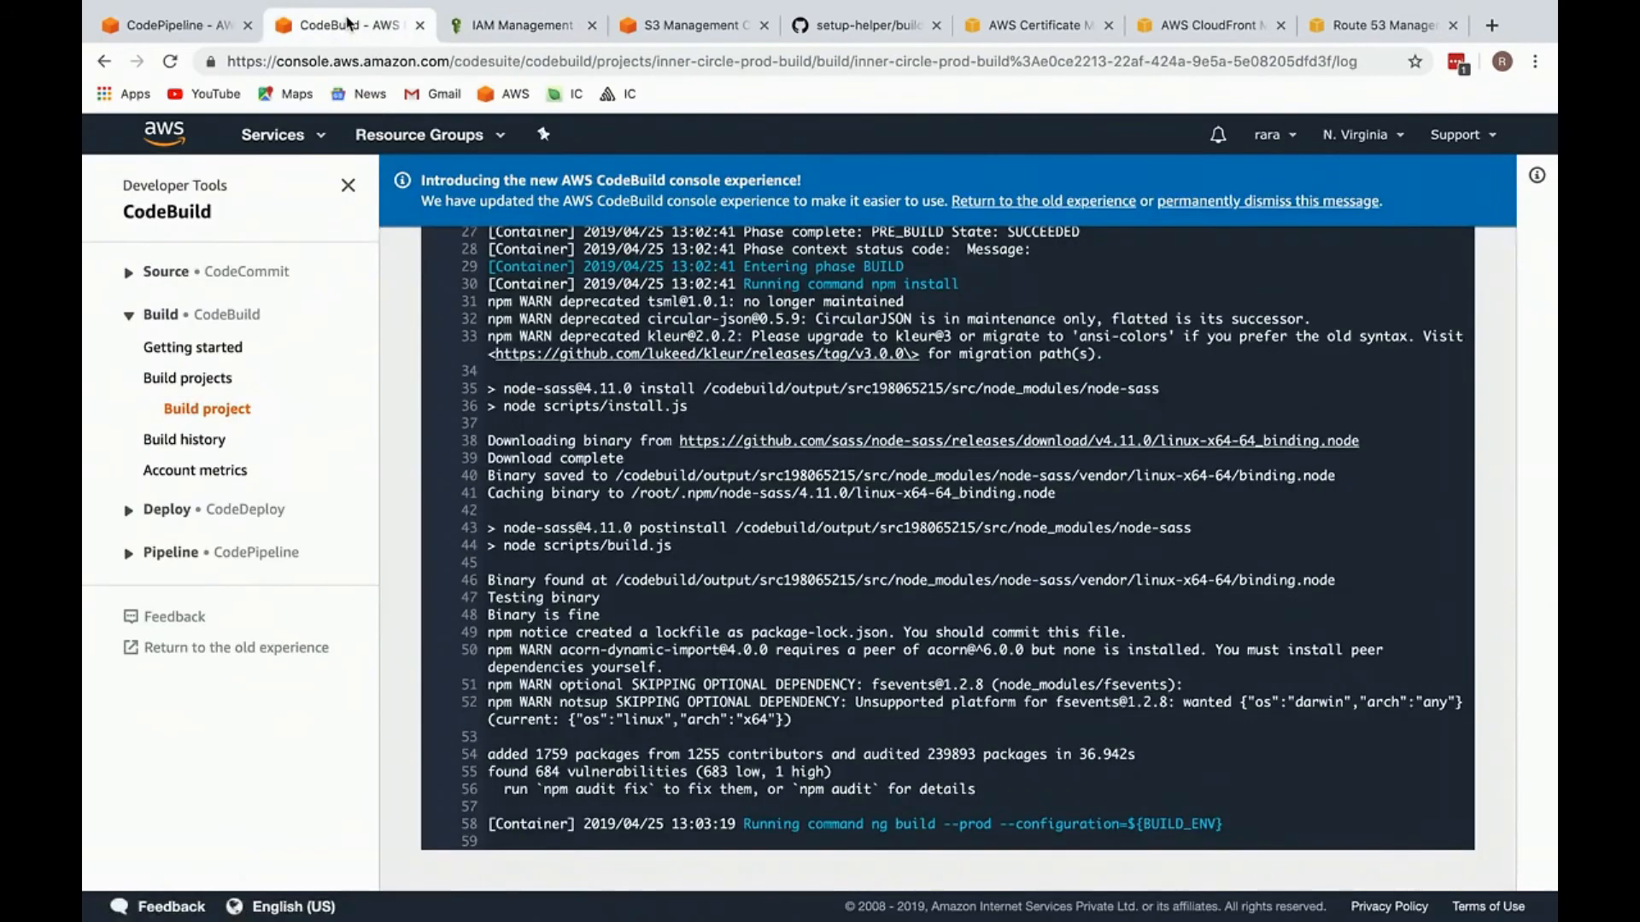
scroll(738, 595, "up", 2)
scroll(741, 603, "down", 2)
left_click(512, 24)
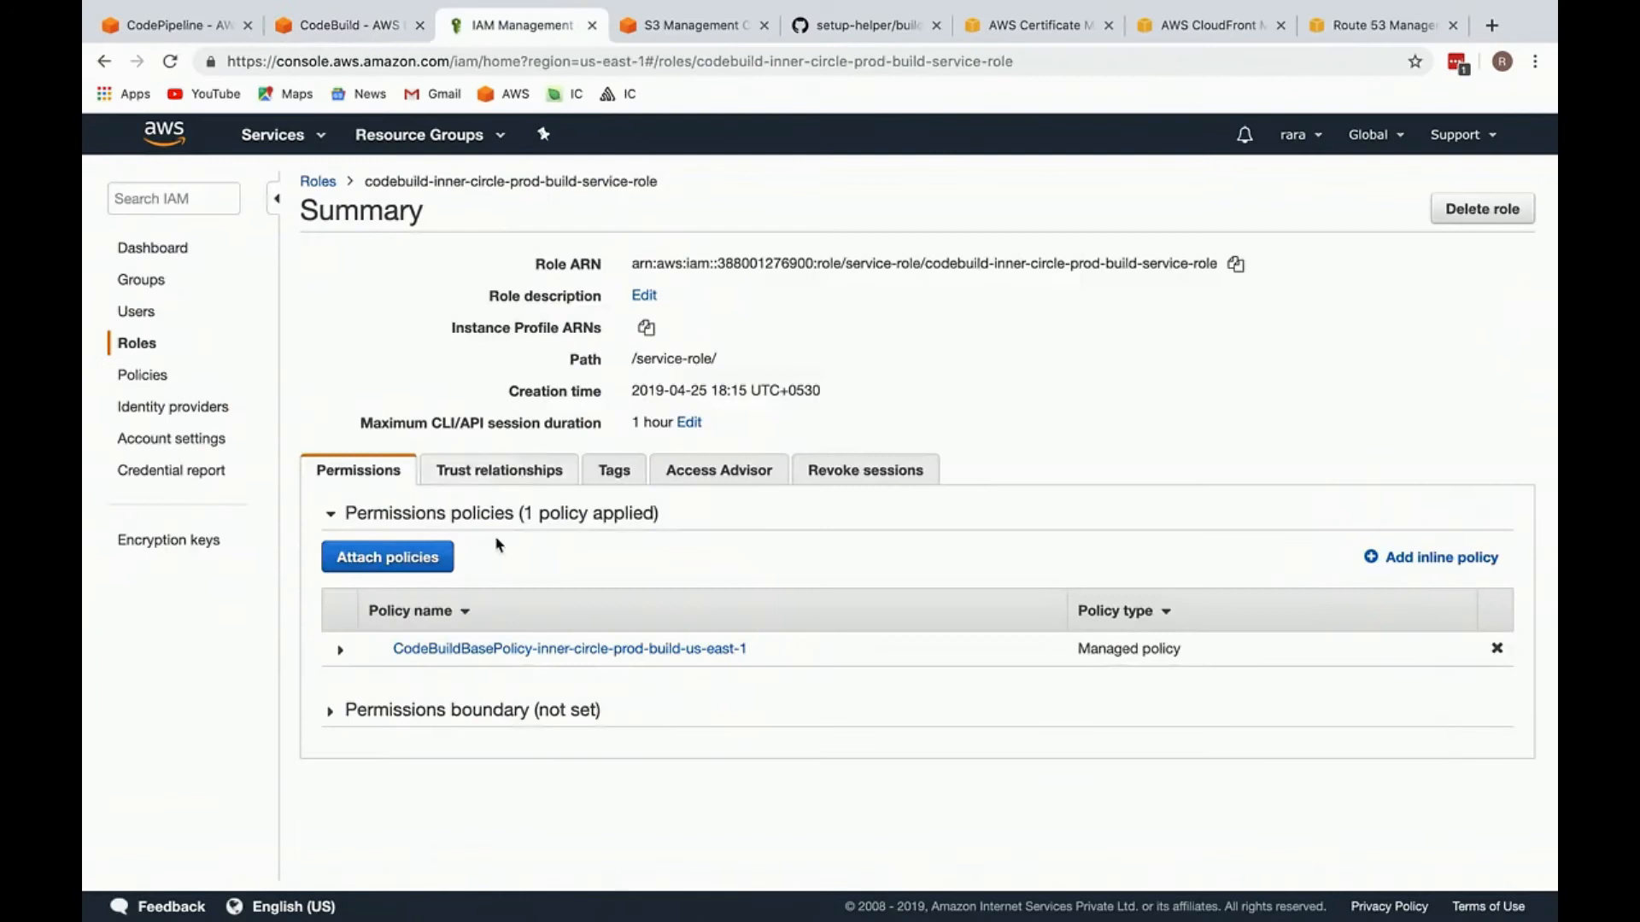
Step: Start attaching policies to the role, search for "s3f" and select AmazonS3FullAccess
left_click(431, 559)
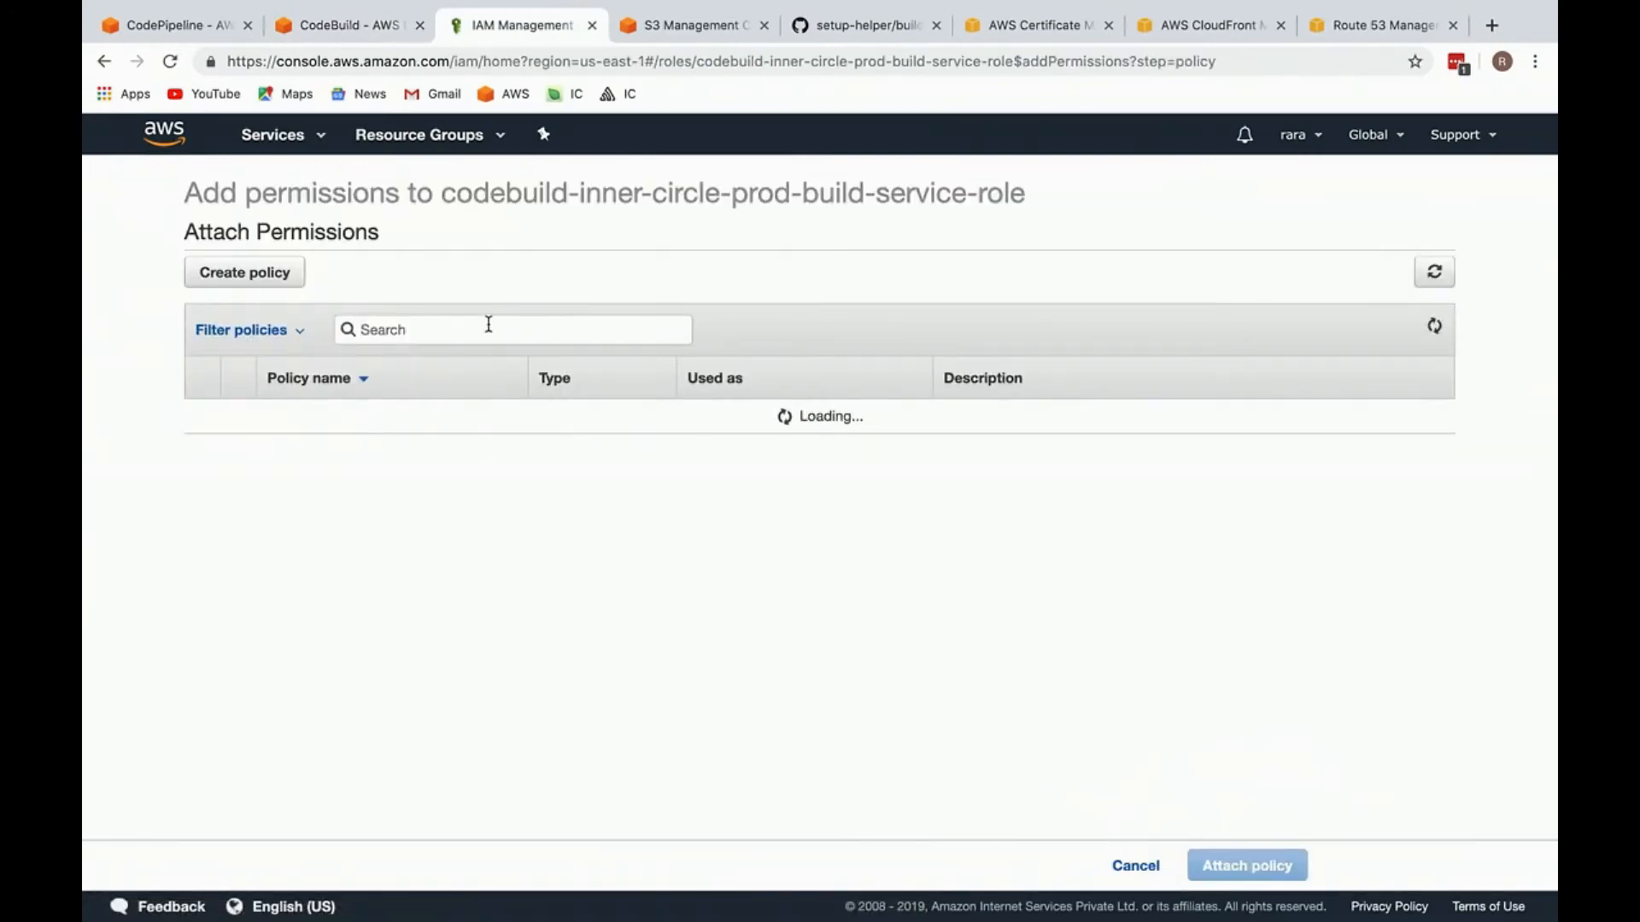
left_click(496, 328)
type("s3f")
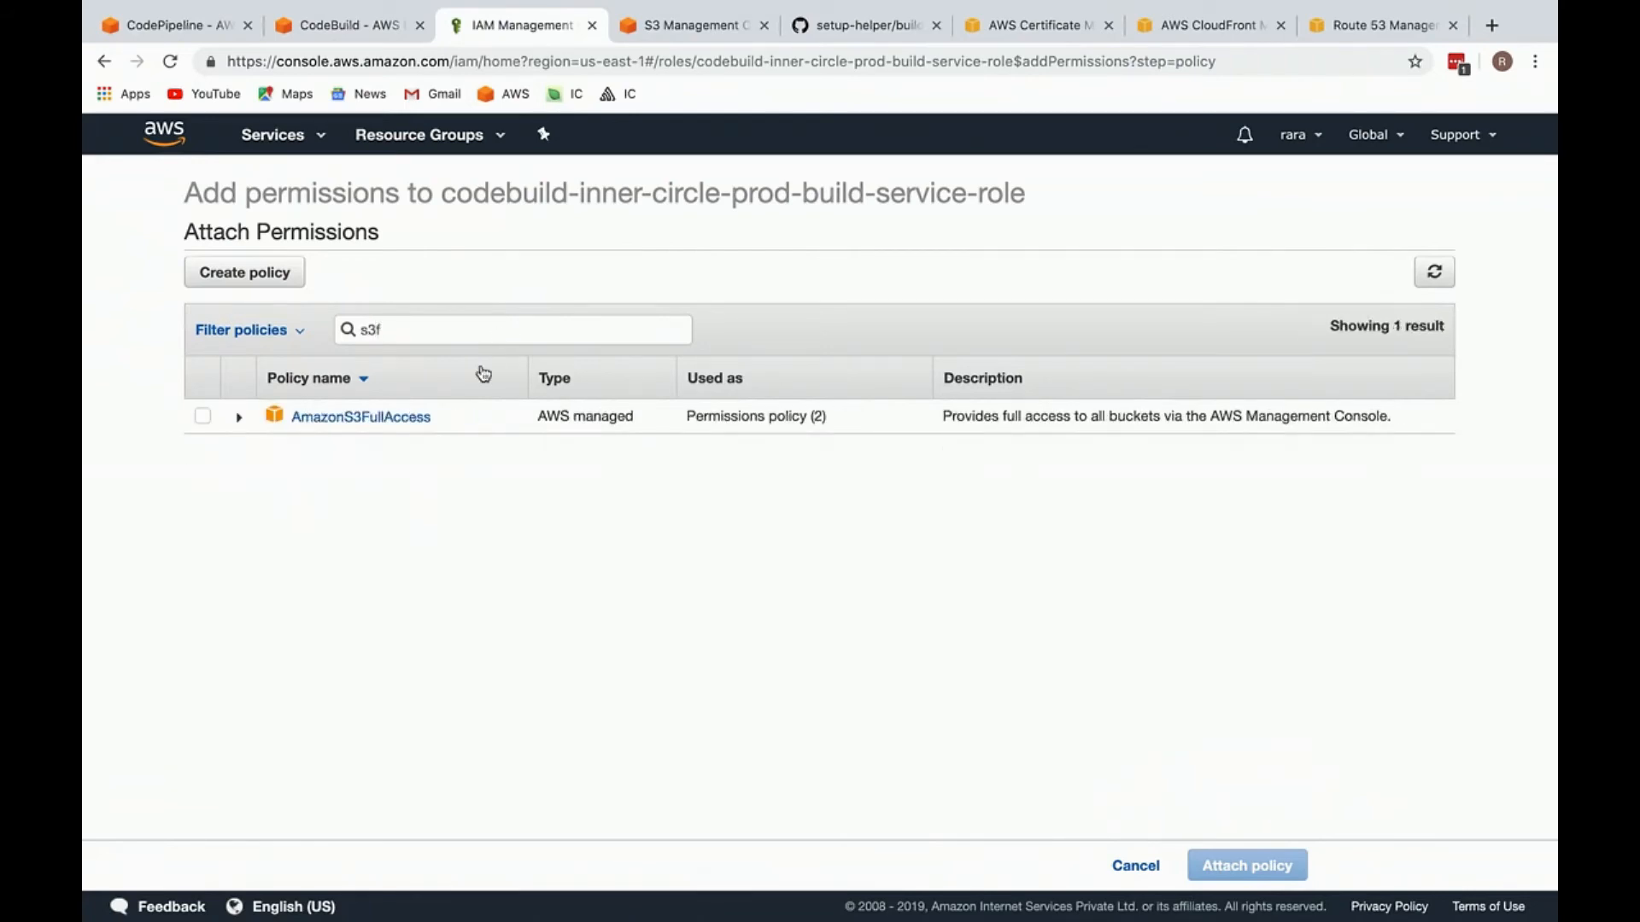
left_click(202, 417)
Step: Search the policies for "cloudF", select CloudFrontFullAccess as well, and attach the selected policies to the role
double_click(393, 332)
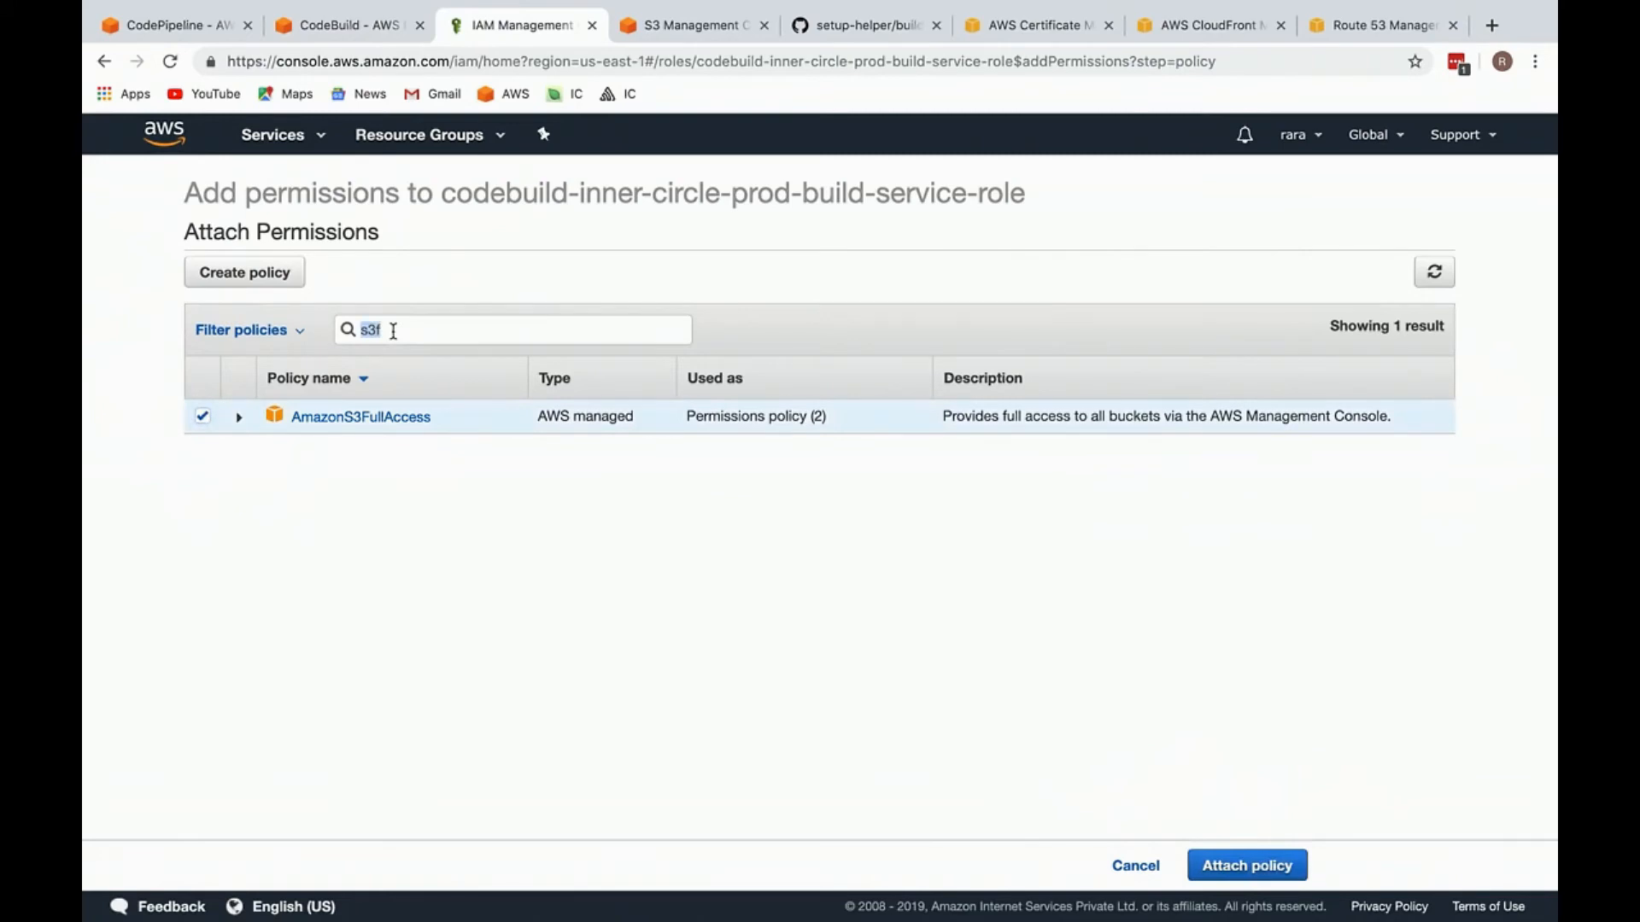
type("cloudF")
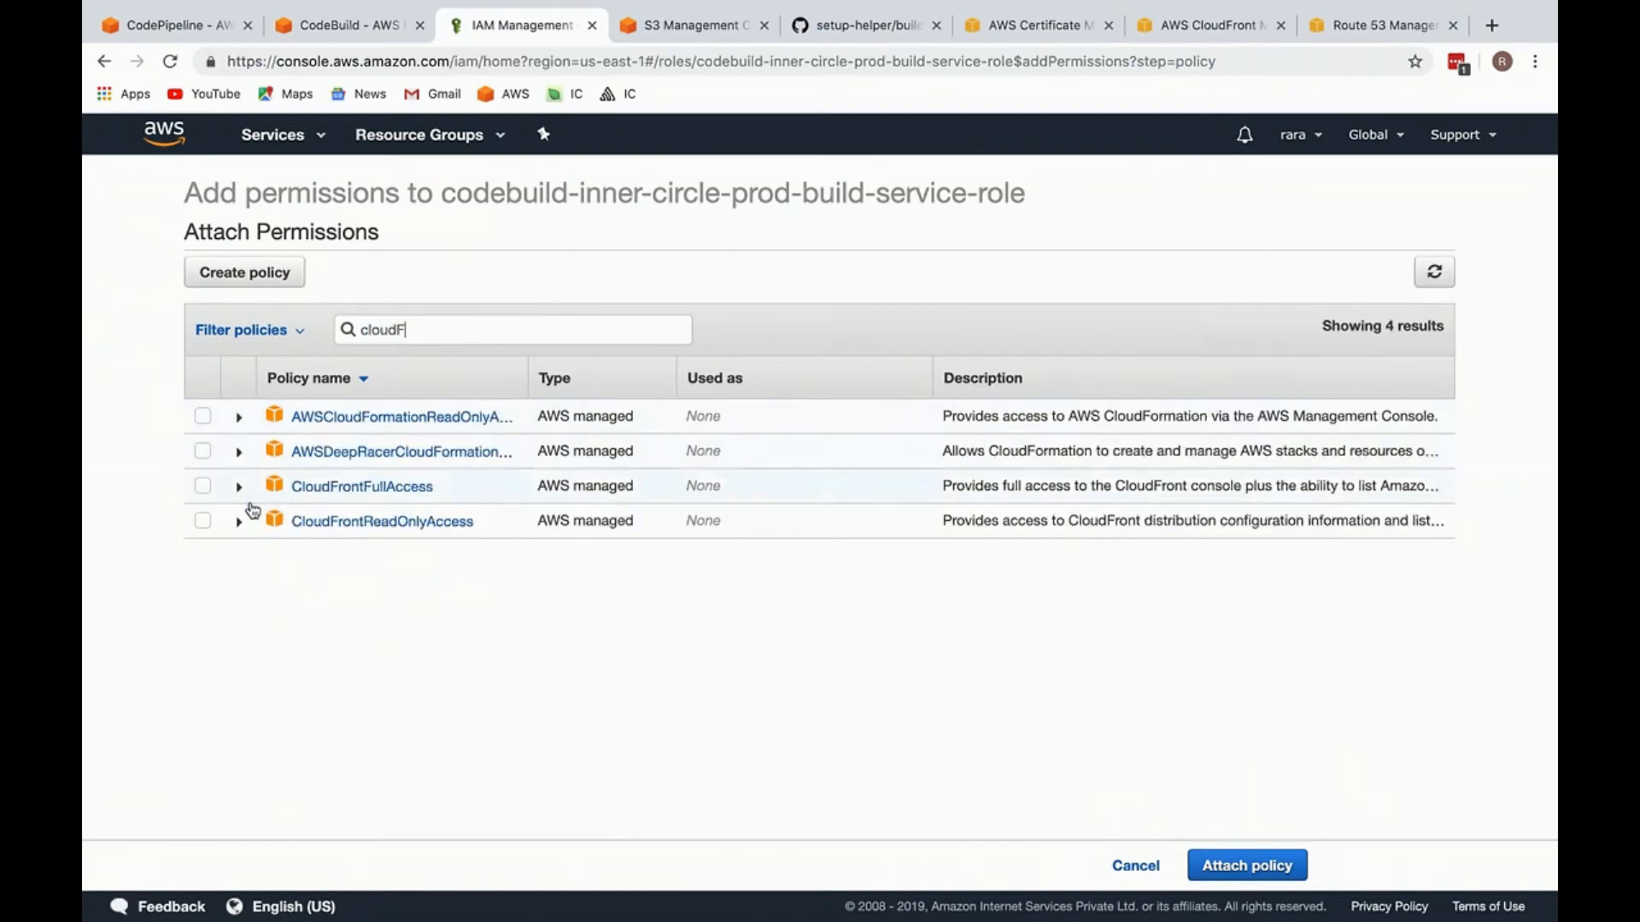
left_click(202, 486)
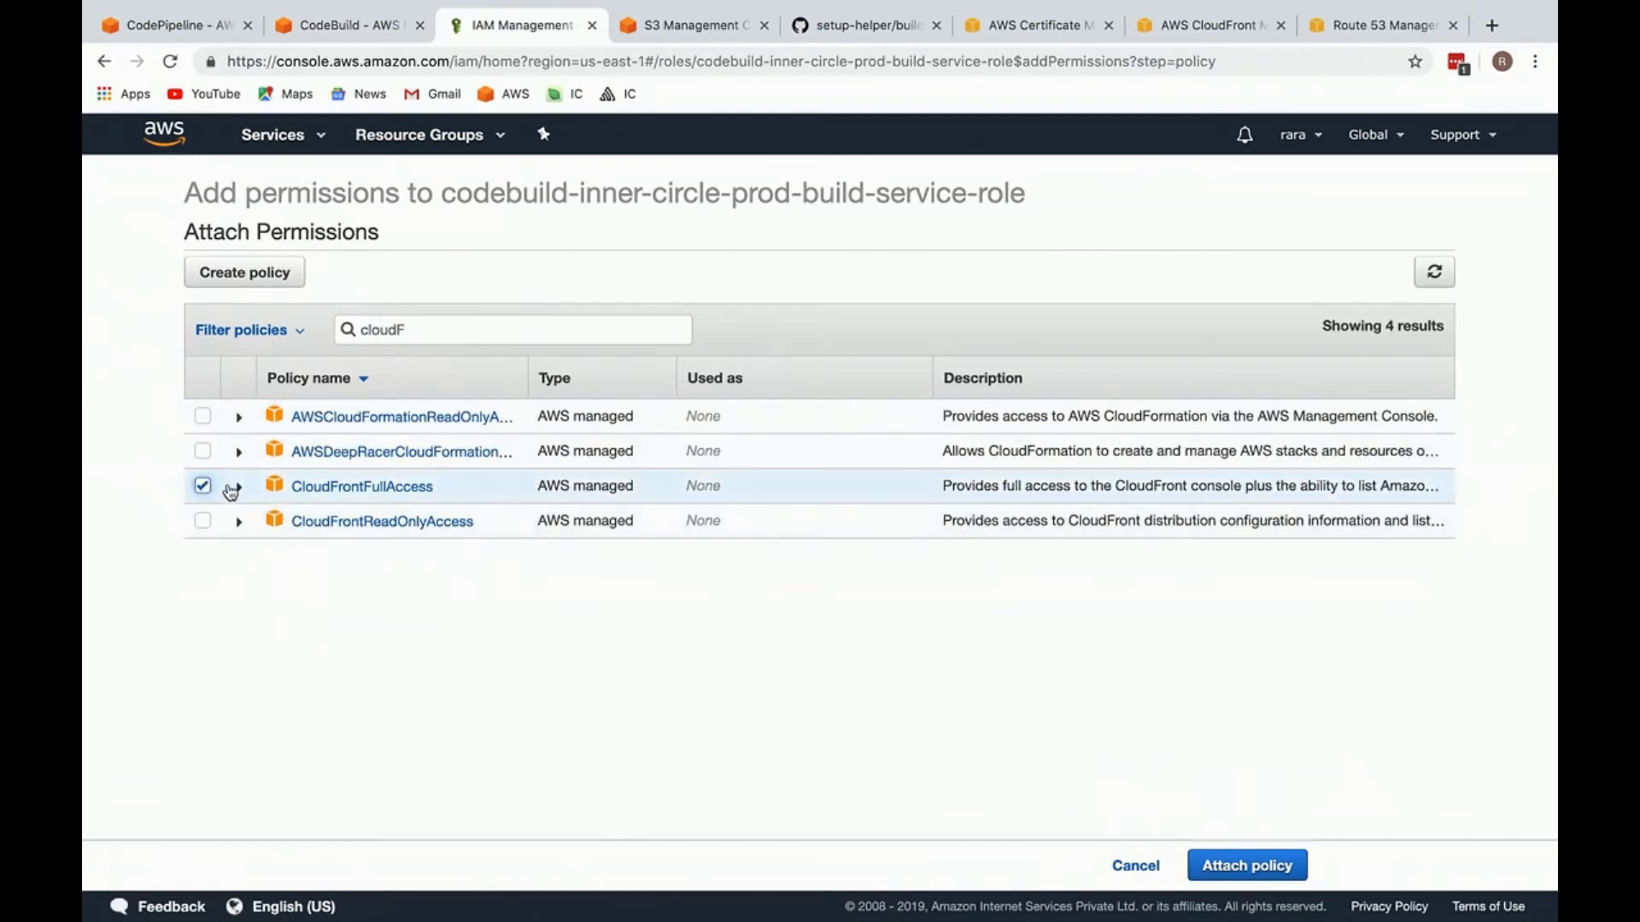
left_click(1221, 866)
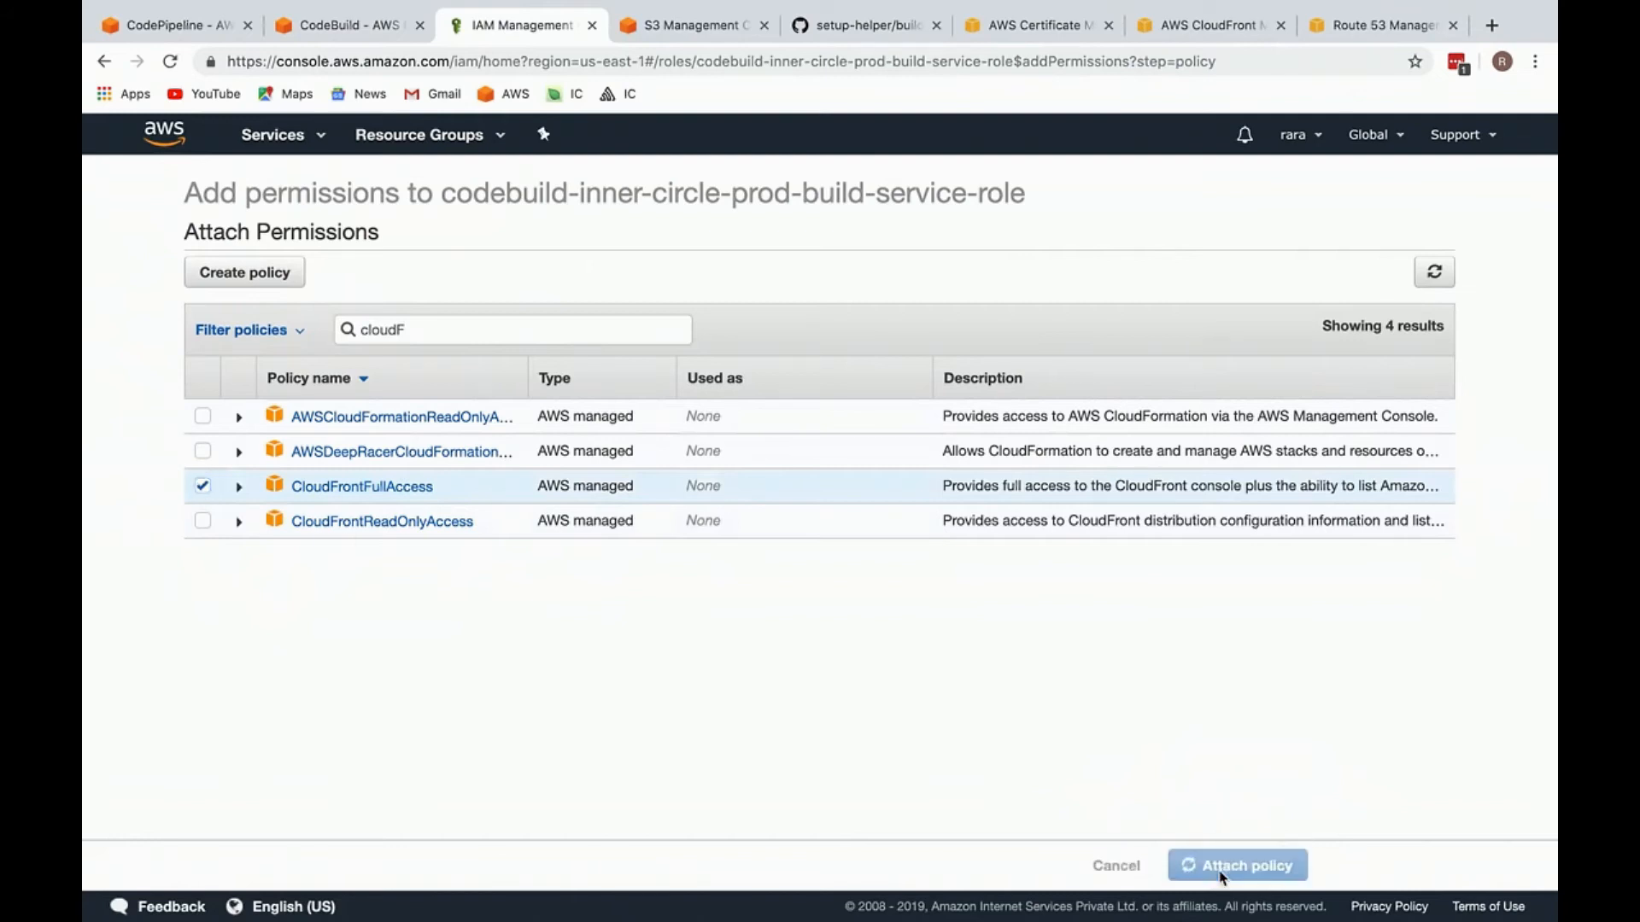
scroll(521, 500, "down", 1)
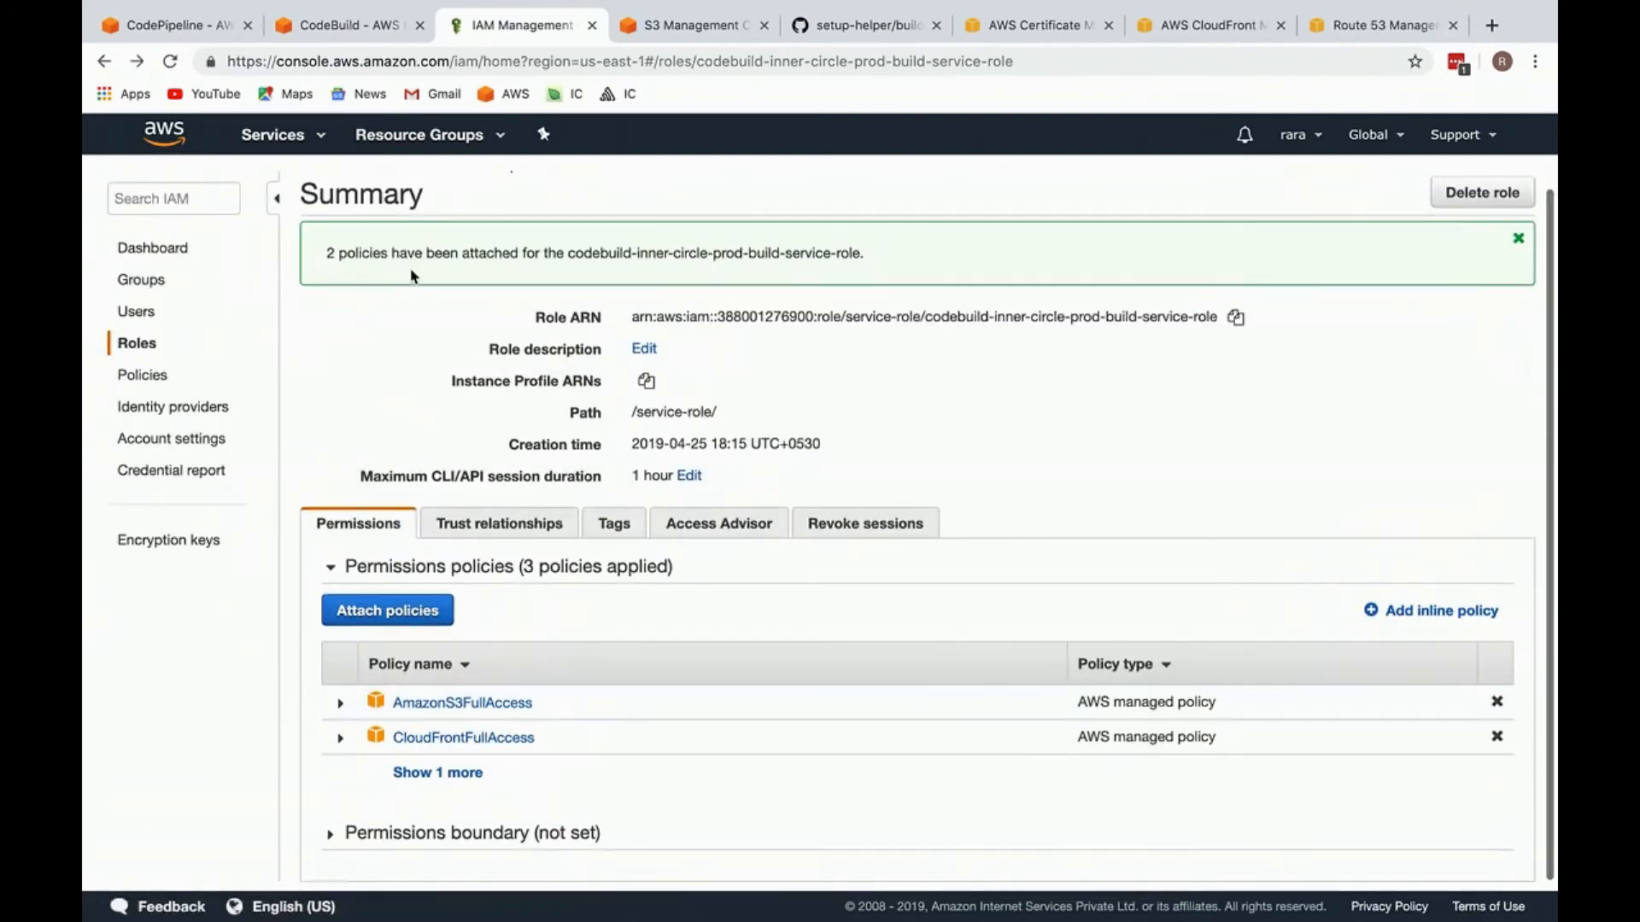
Step: Examine the failed S3 upload entries after the aws s3 cp command in the CodeBuild log, down to its end
left_click(346, 19)
scroll(579, 611, "down", 8)
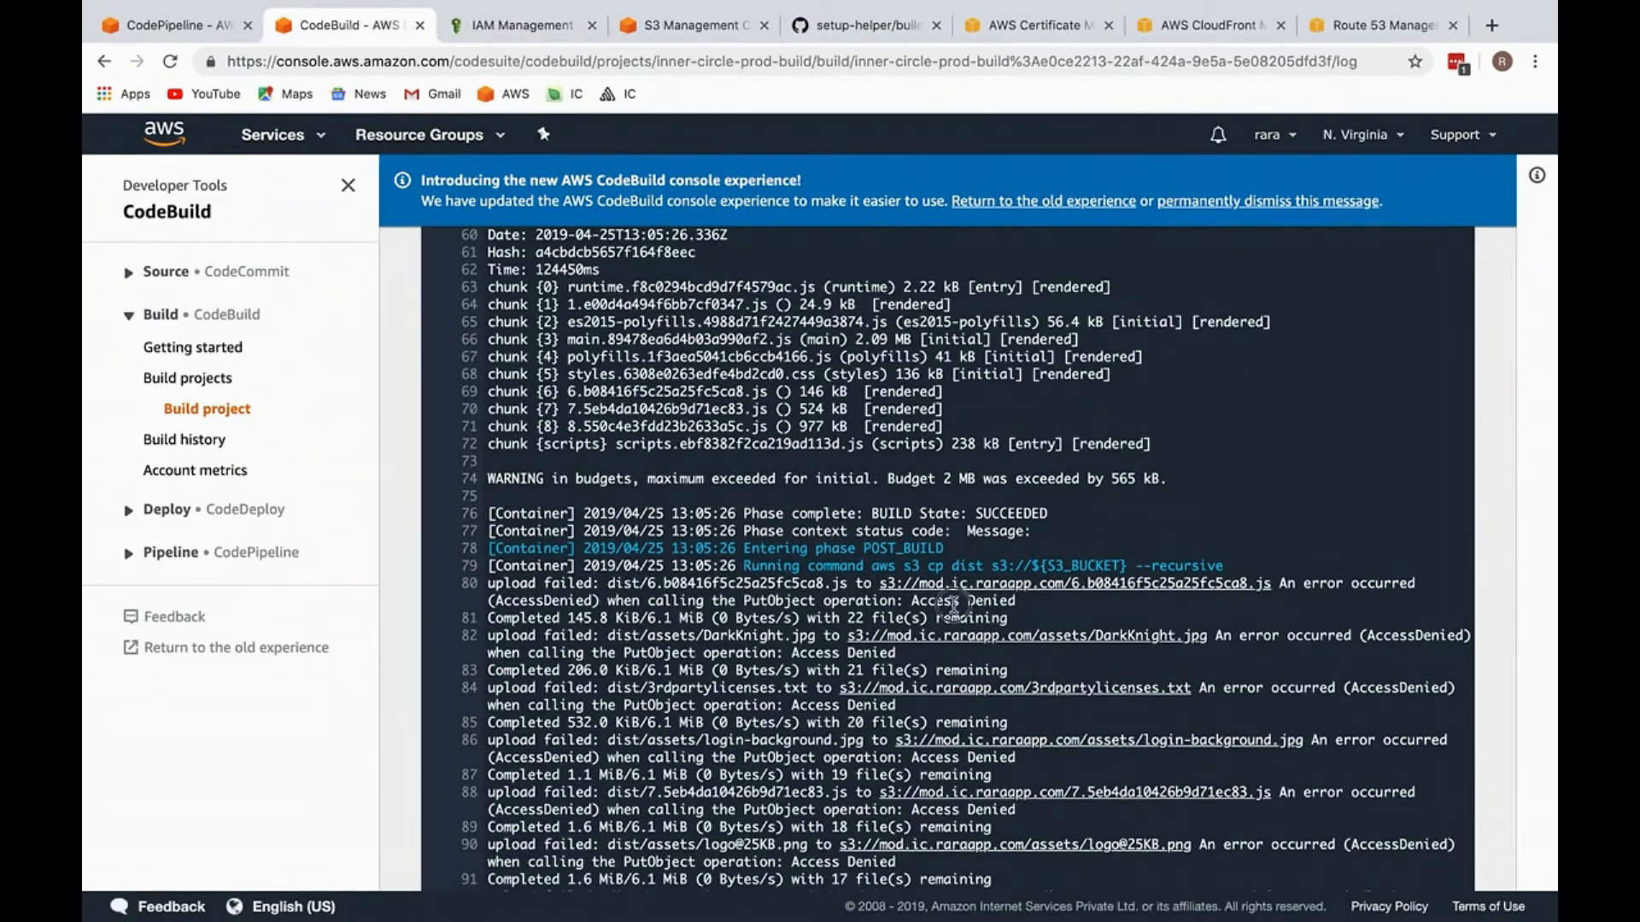
triple_click(967, 603)
left_click_drag(1027, 605, 491, 589)
triple_click(566, 587)
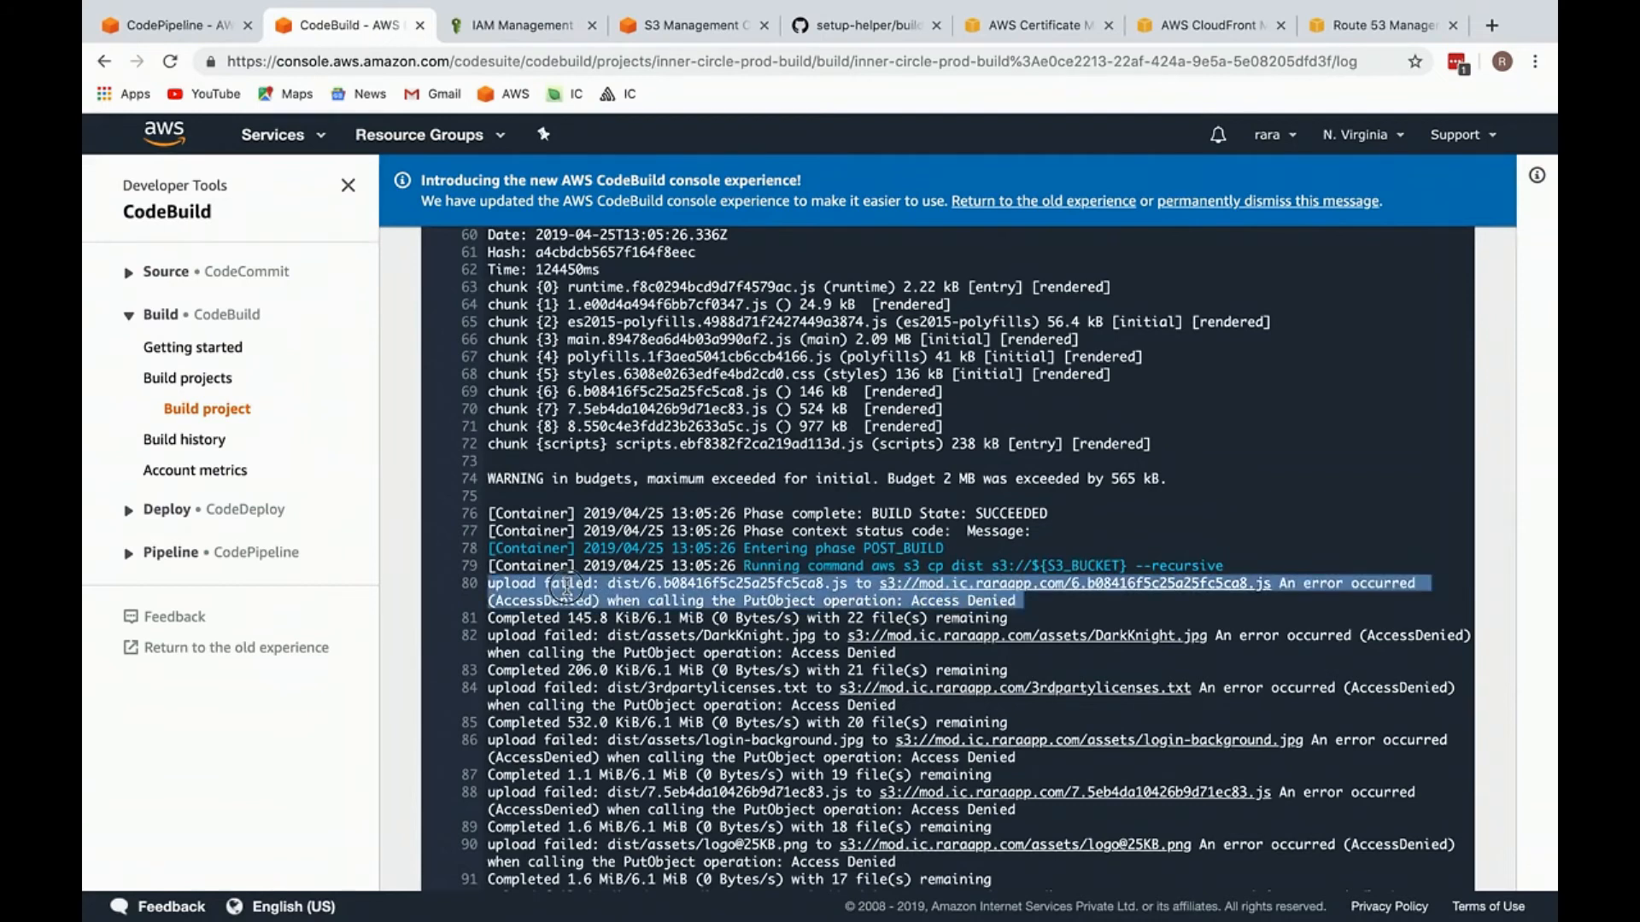
scroll(939, 597, "down", 5)
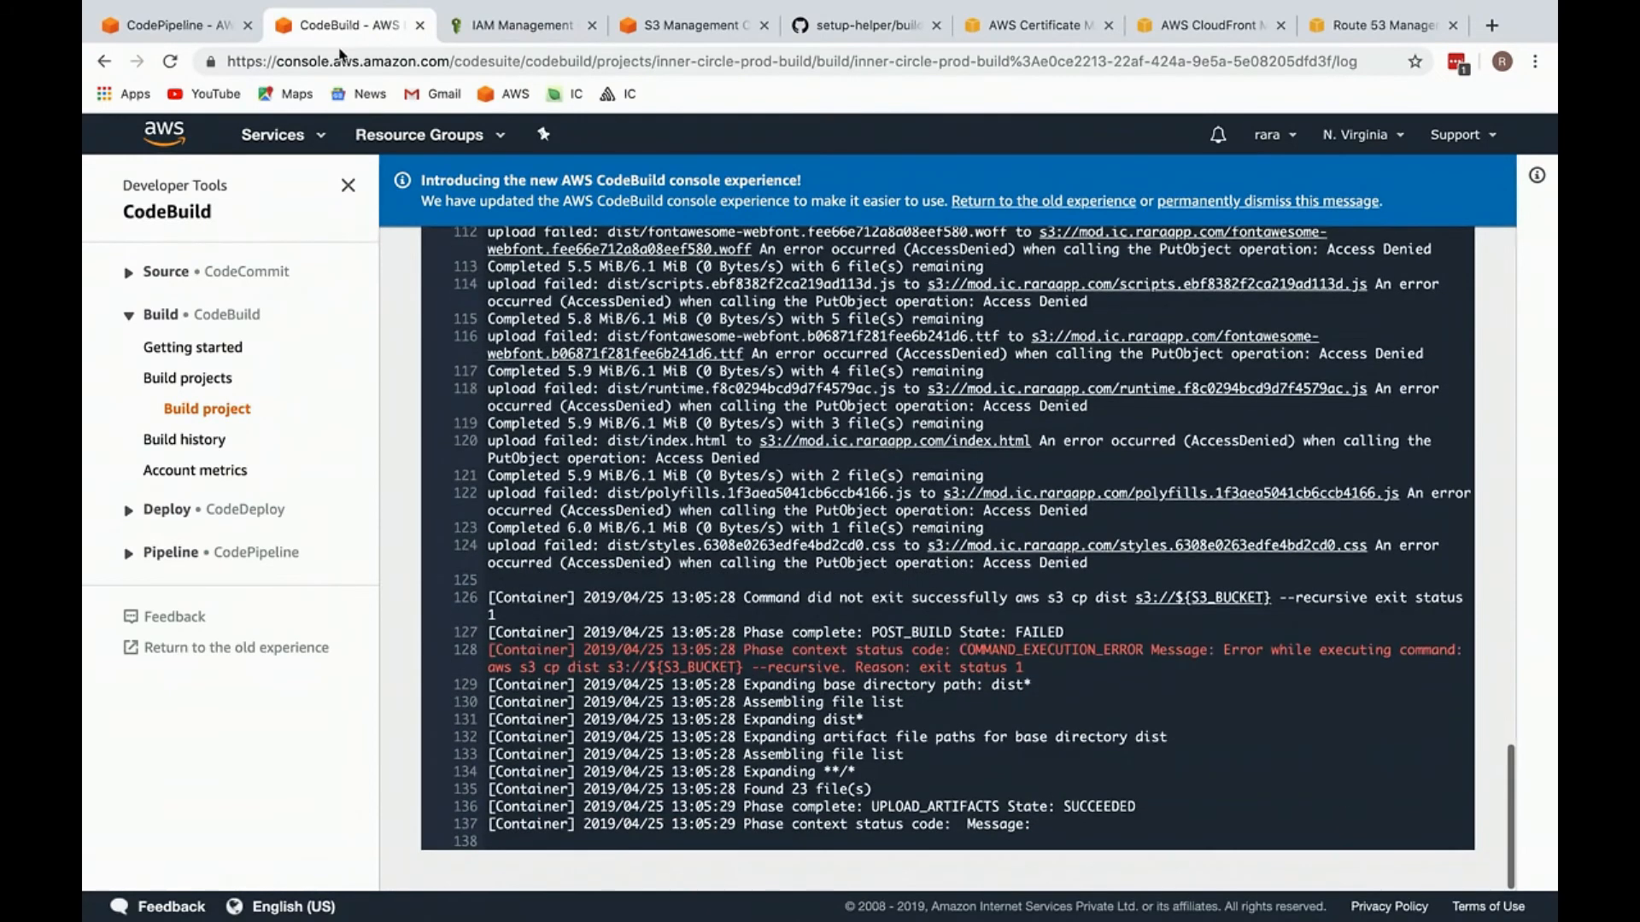
Step: Reload the inner-circle-prod-pipeline page and check the status of its Build stage
left_click(167, 25)
scroll(1196, 506, "down", 2)
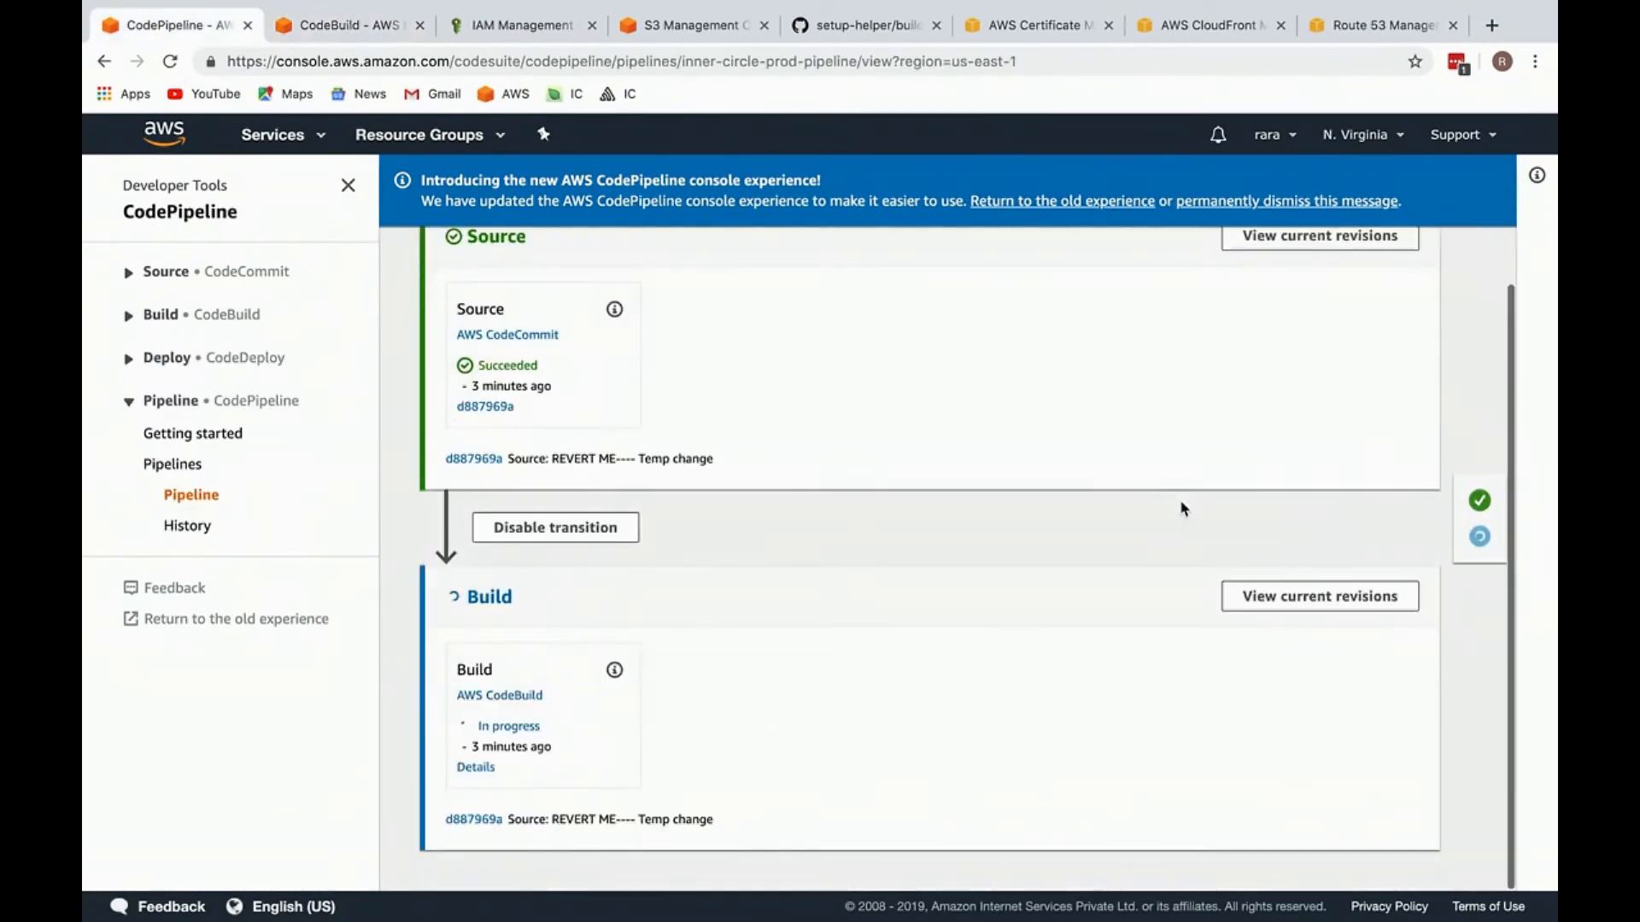
key("super+r")
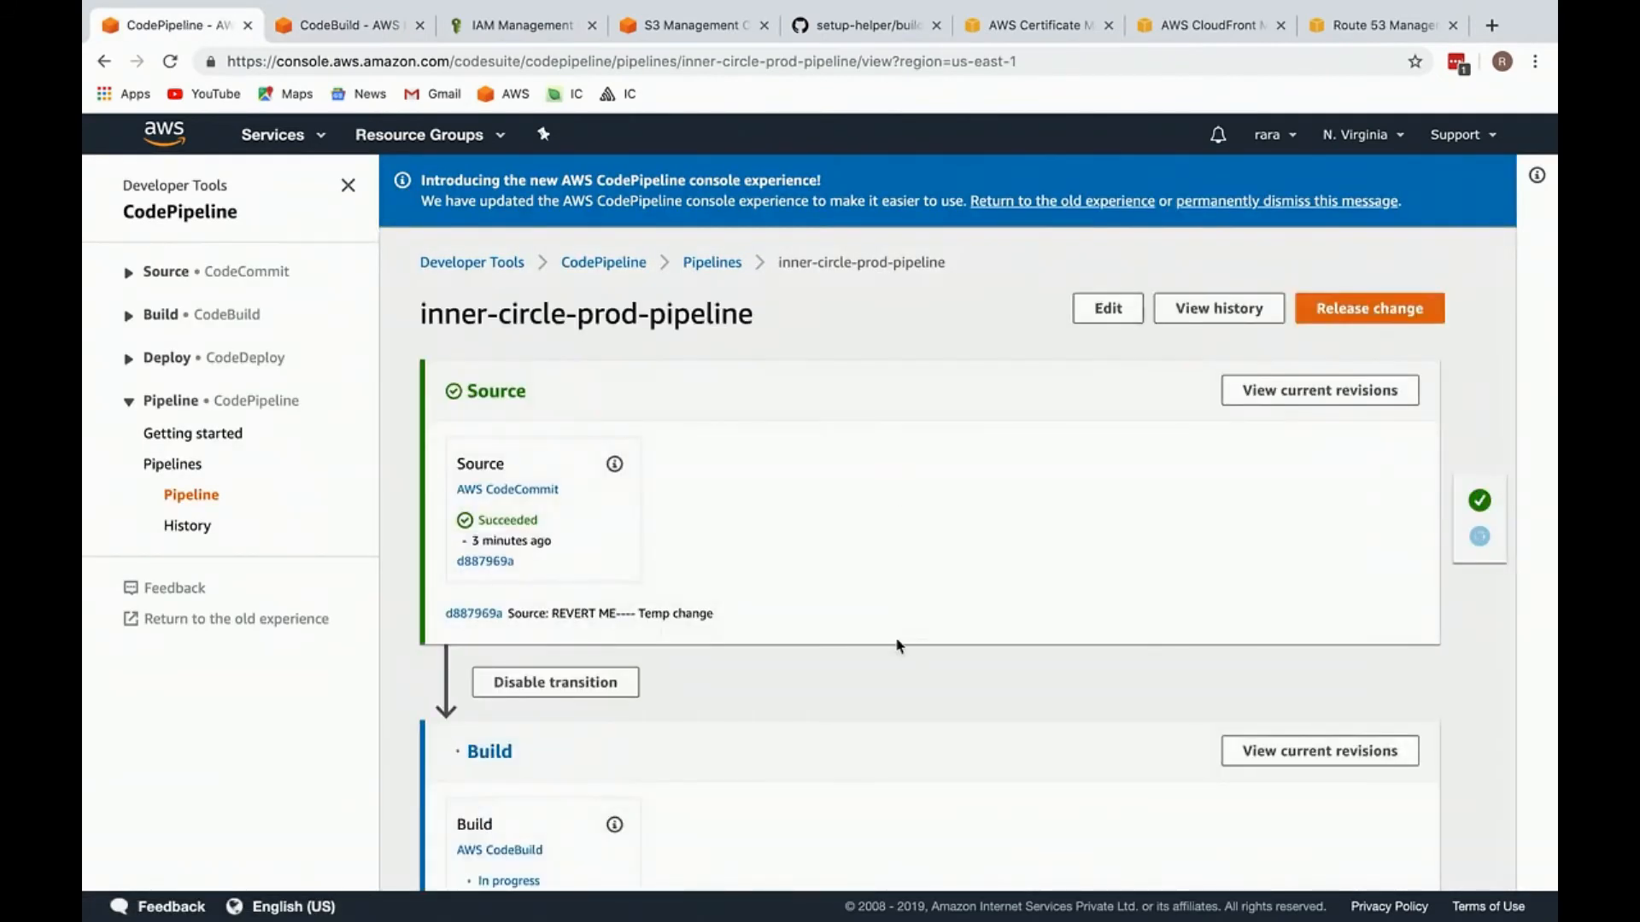
scroll(930, 644, "down", 2)
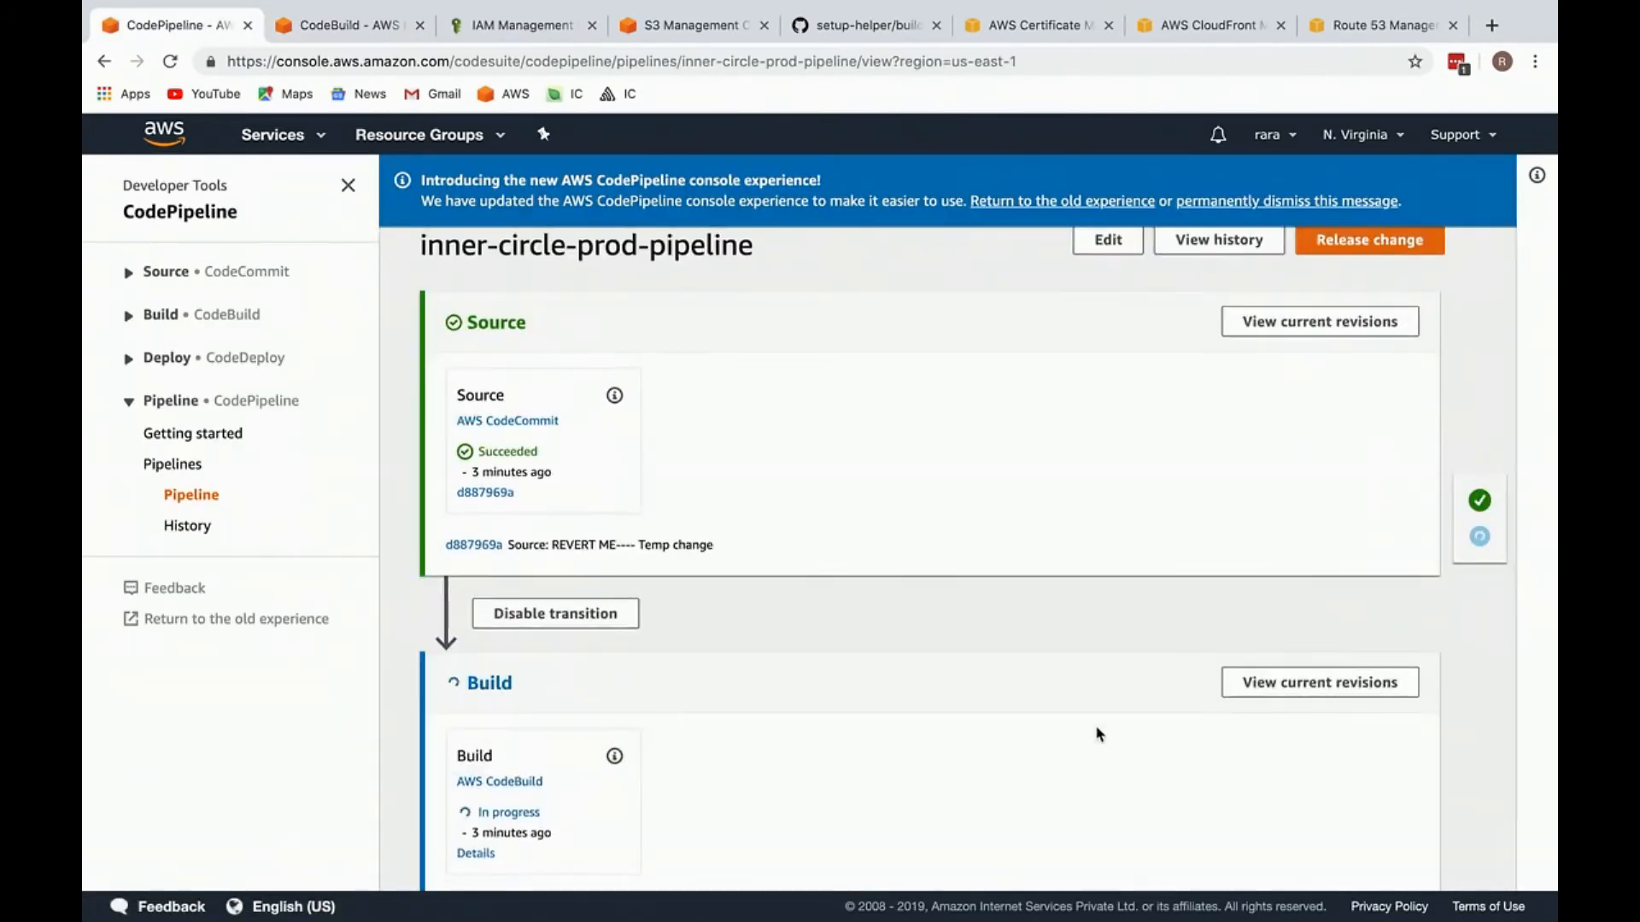
Step: Close the IAM browser tab and look back through the CodeBuild log from its end to the POST_BUILD phase
left_click(342, 28)
left_click(568, 28)
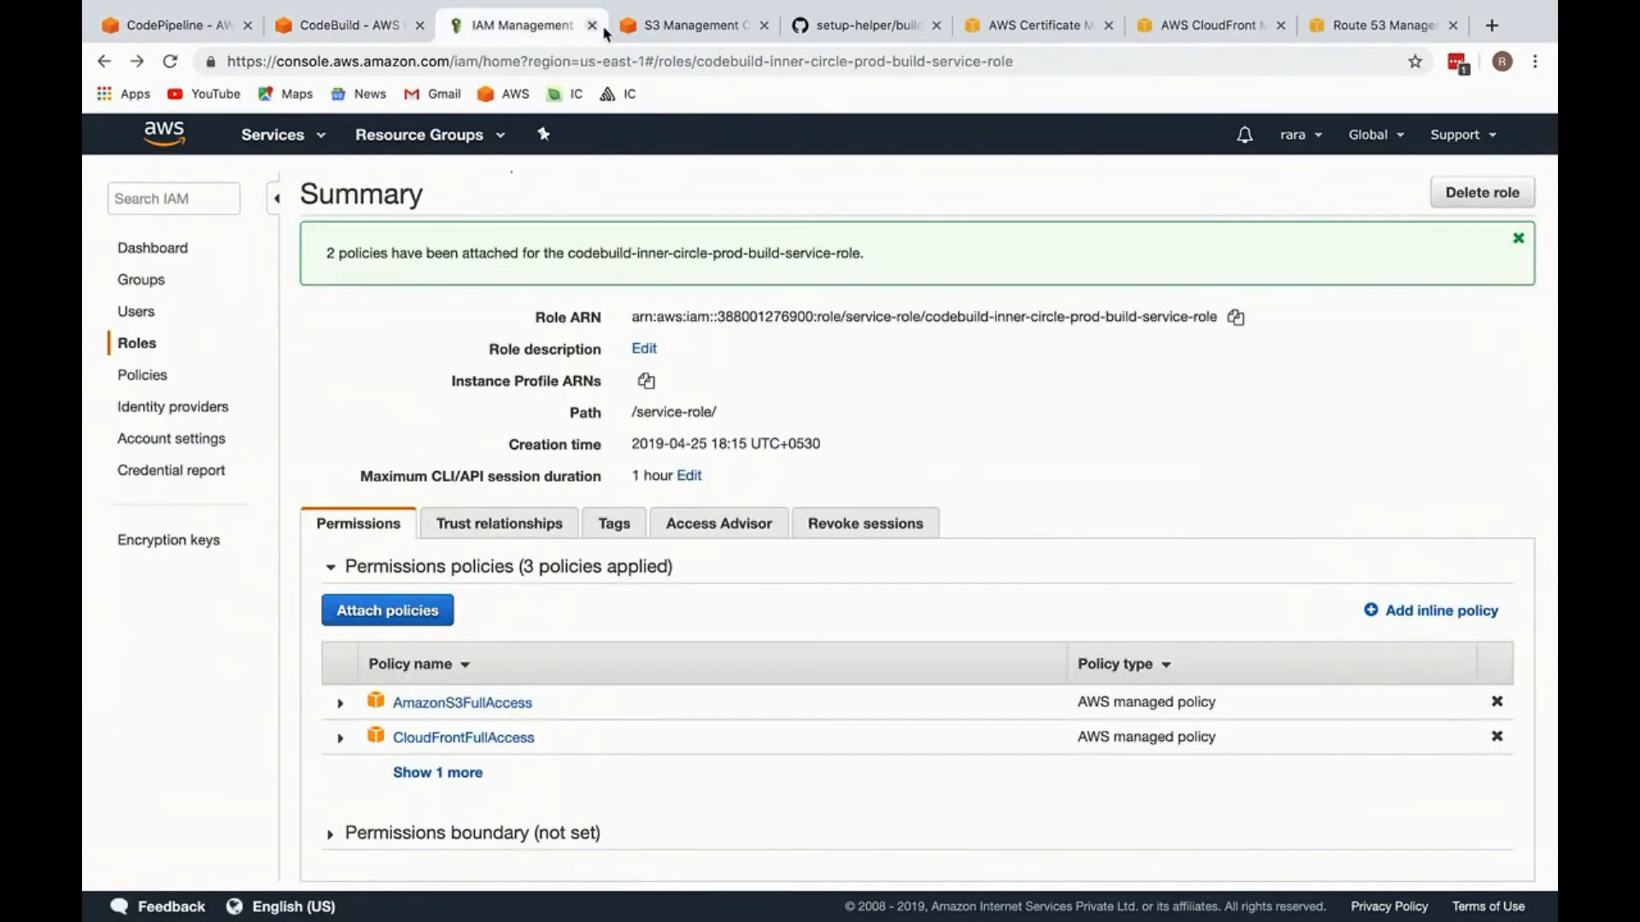
left_click(592, 25)
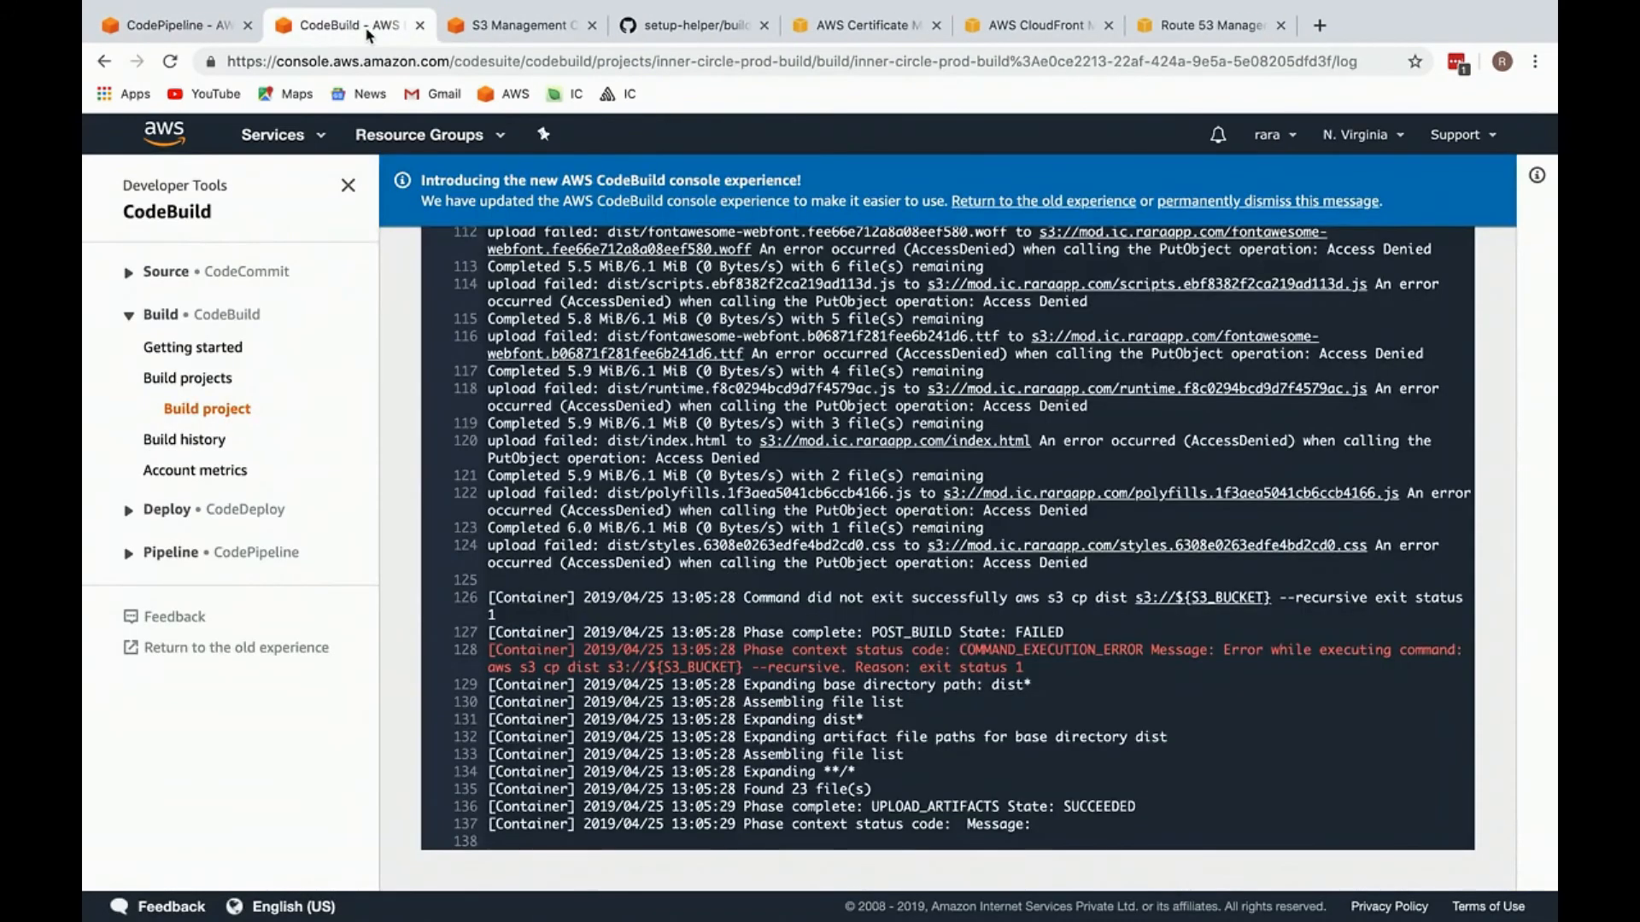
scroll(634, 595, "down", 2)
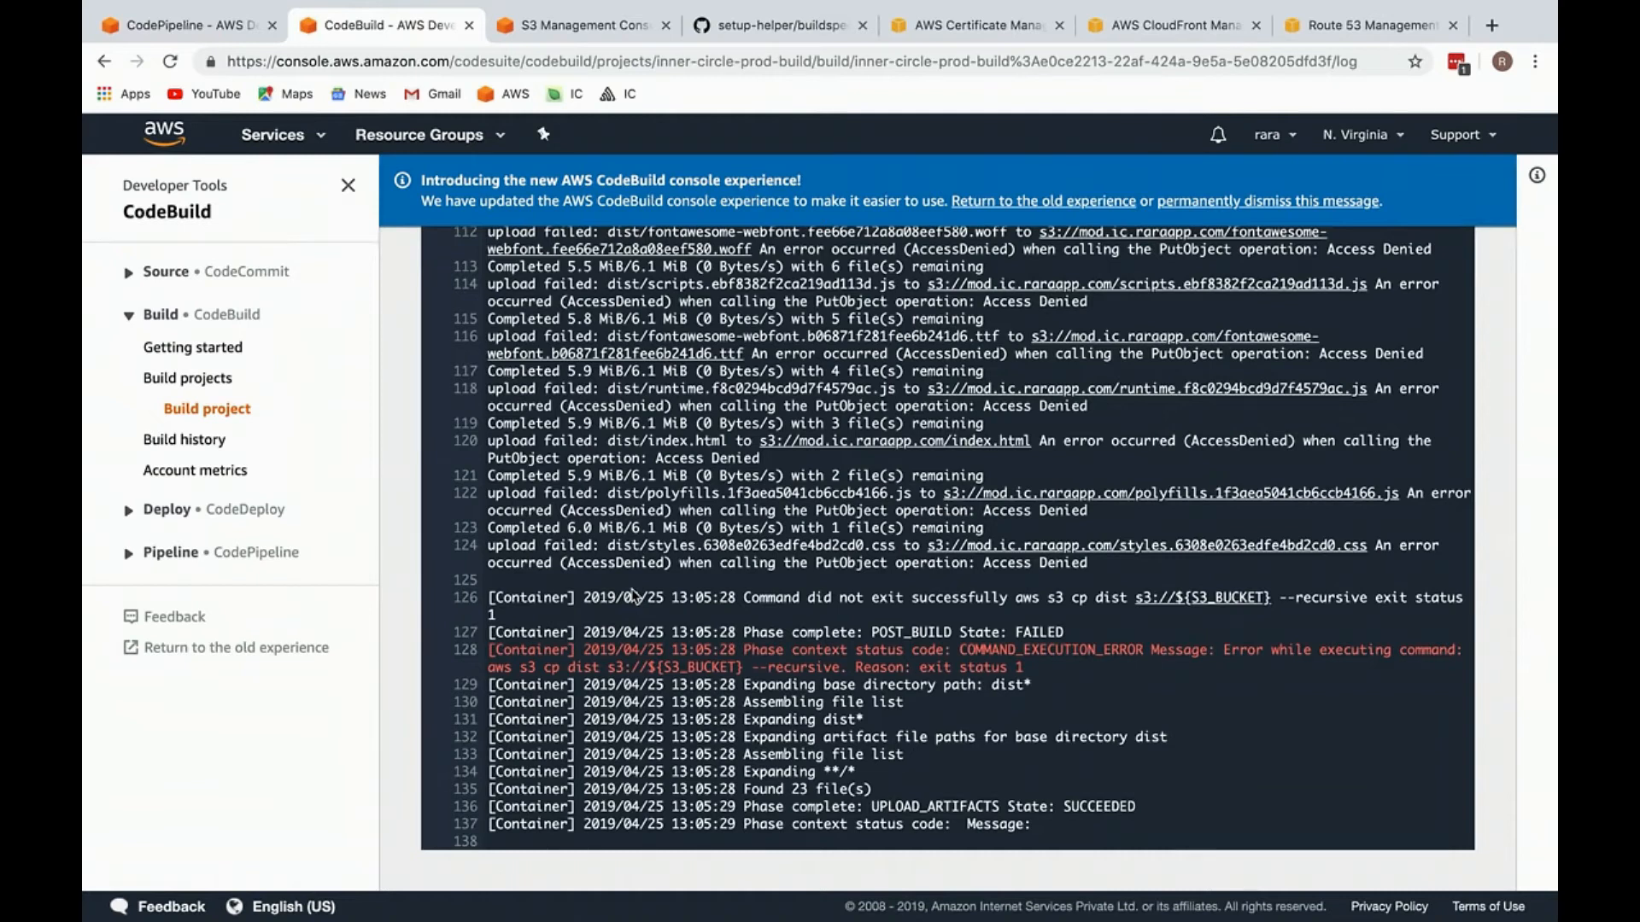
scroll(633, 596, "up", 1)
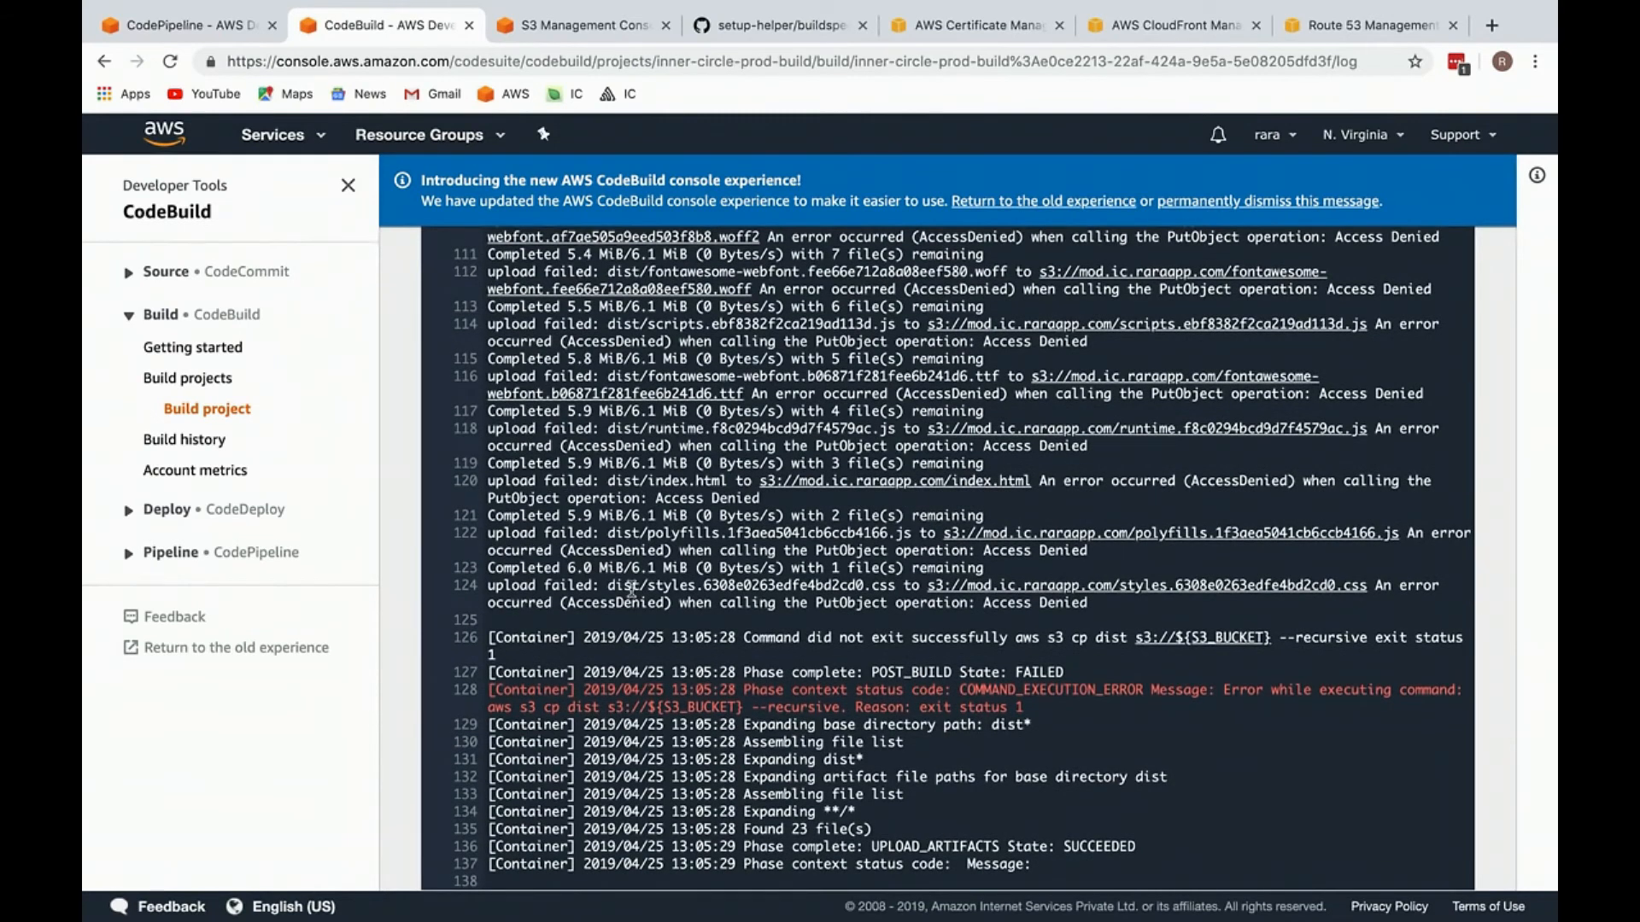
scroll(632, 589, "up", 5)
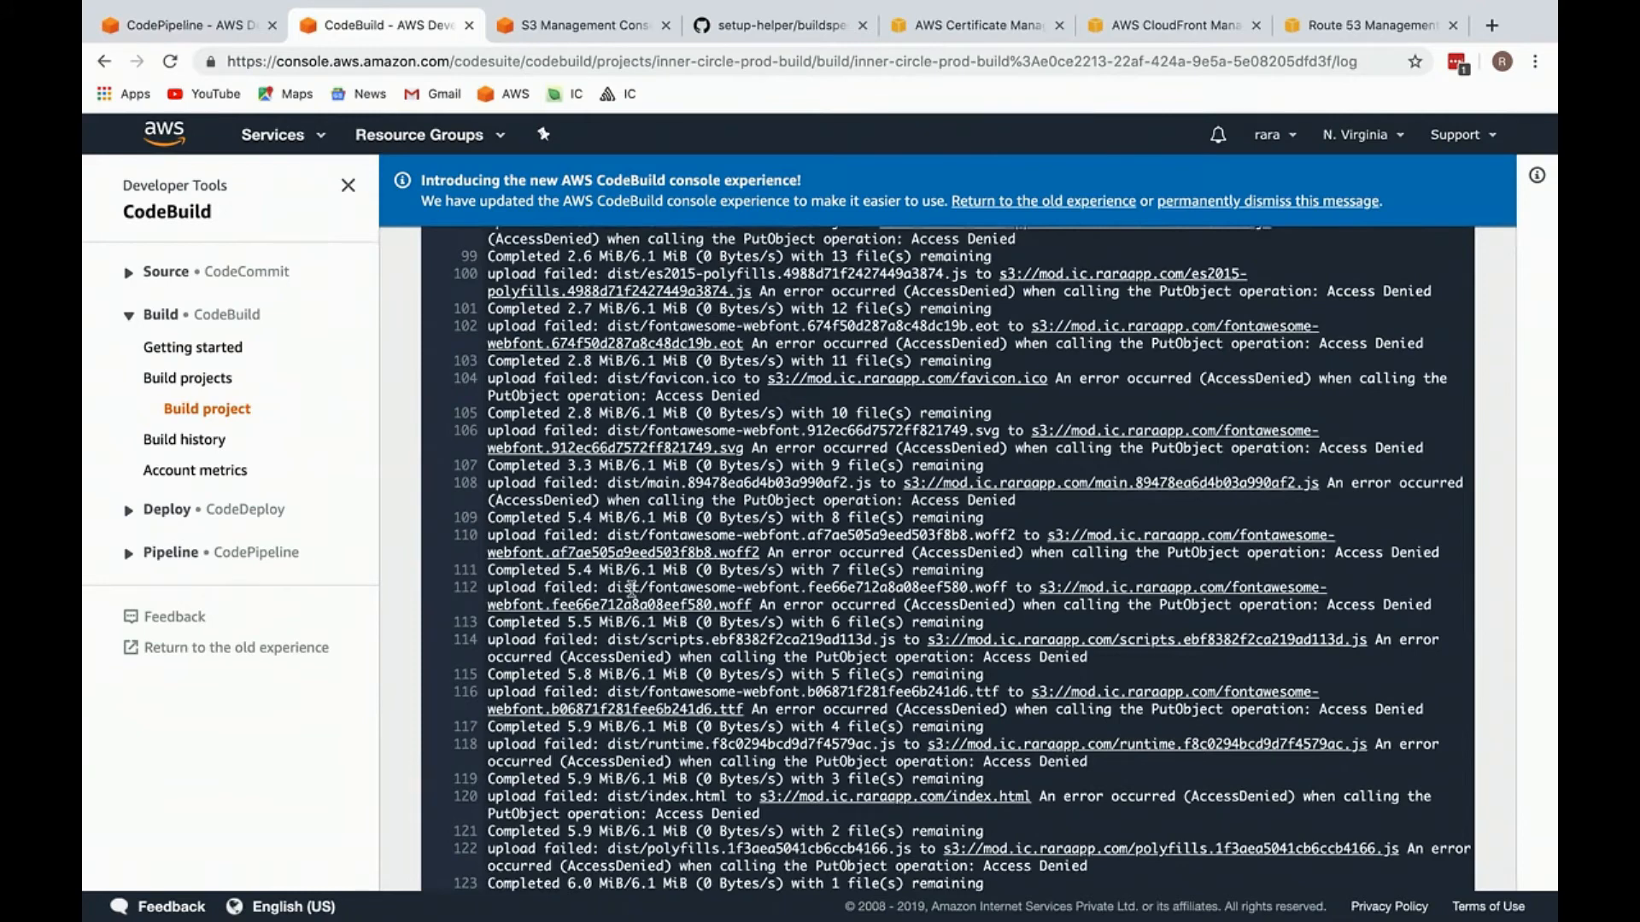
scroll(630, 588, "up", 13)
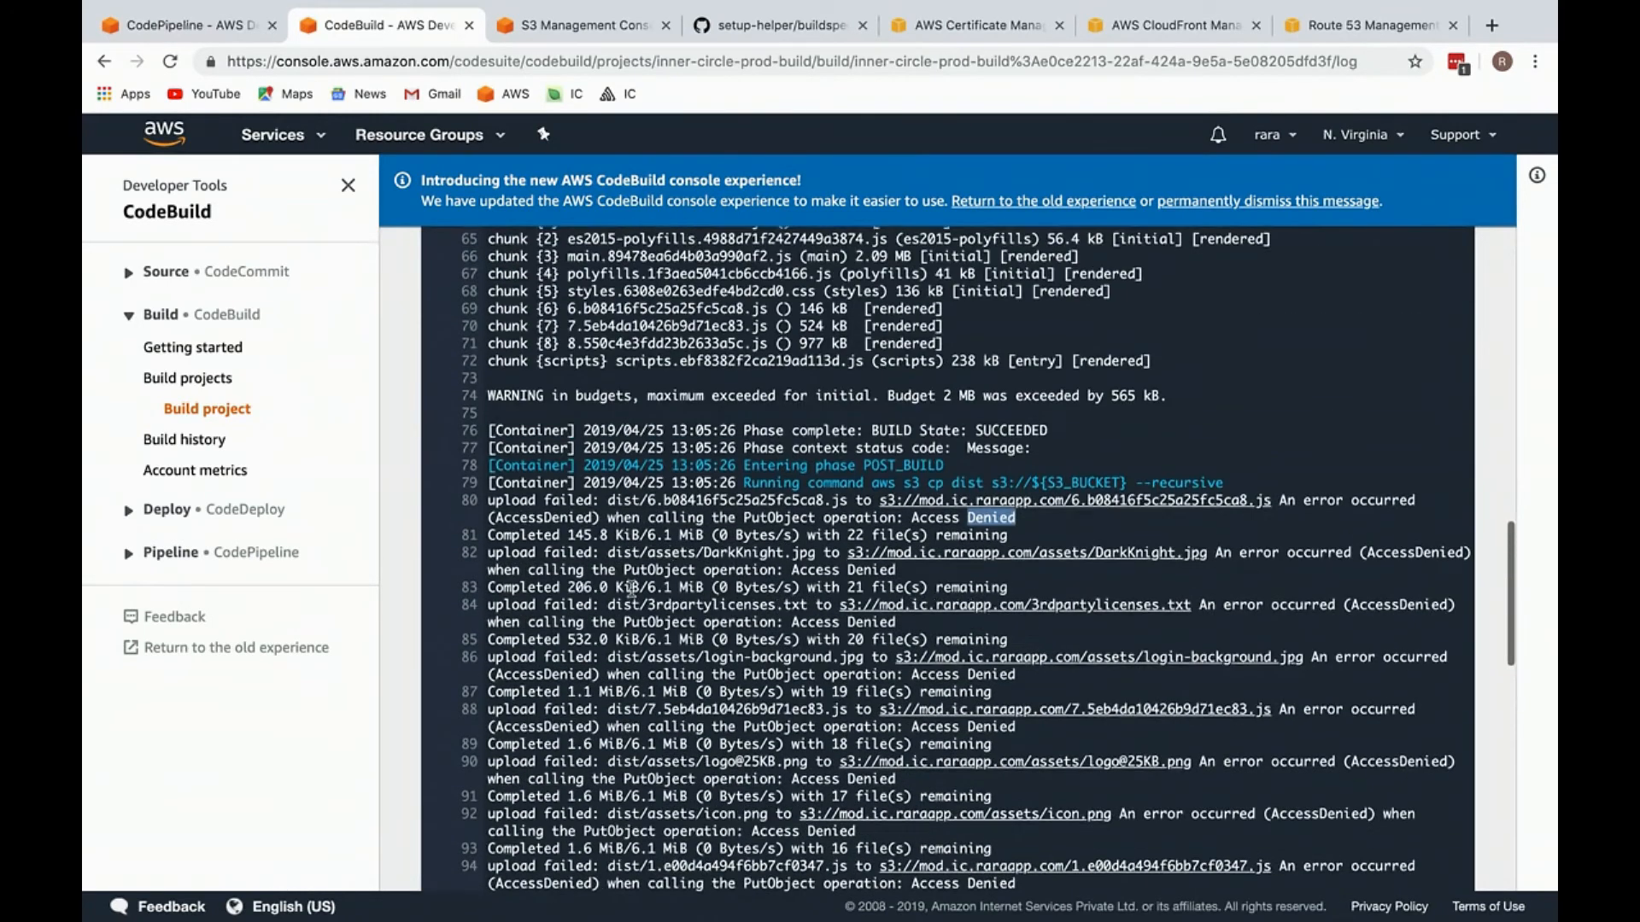
Step: Reload the inner-circle-prod-pipeline page and retry its failed Build stage
left_click(239, 26)
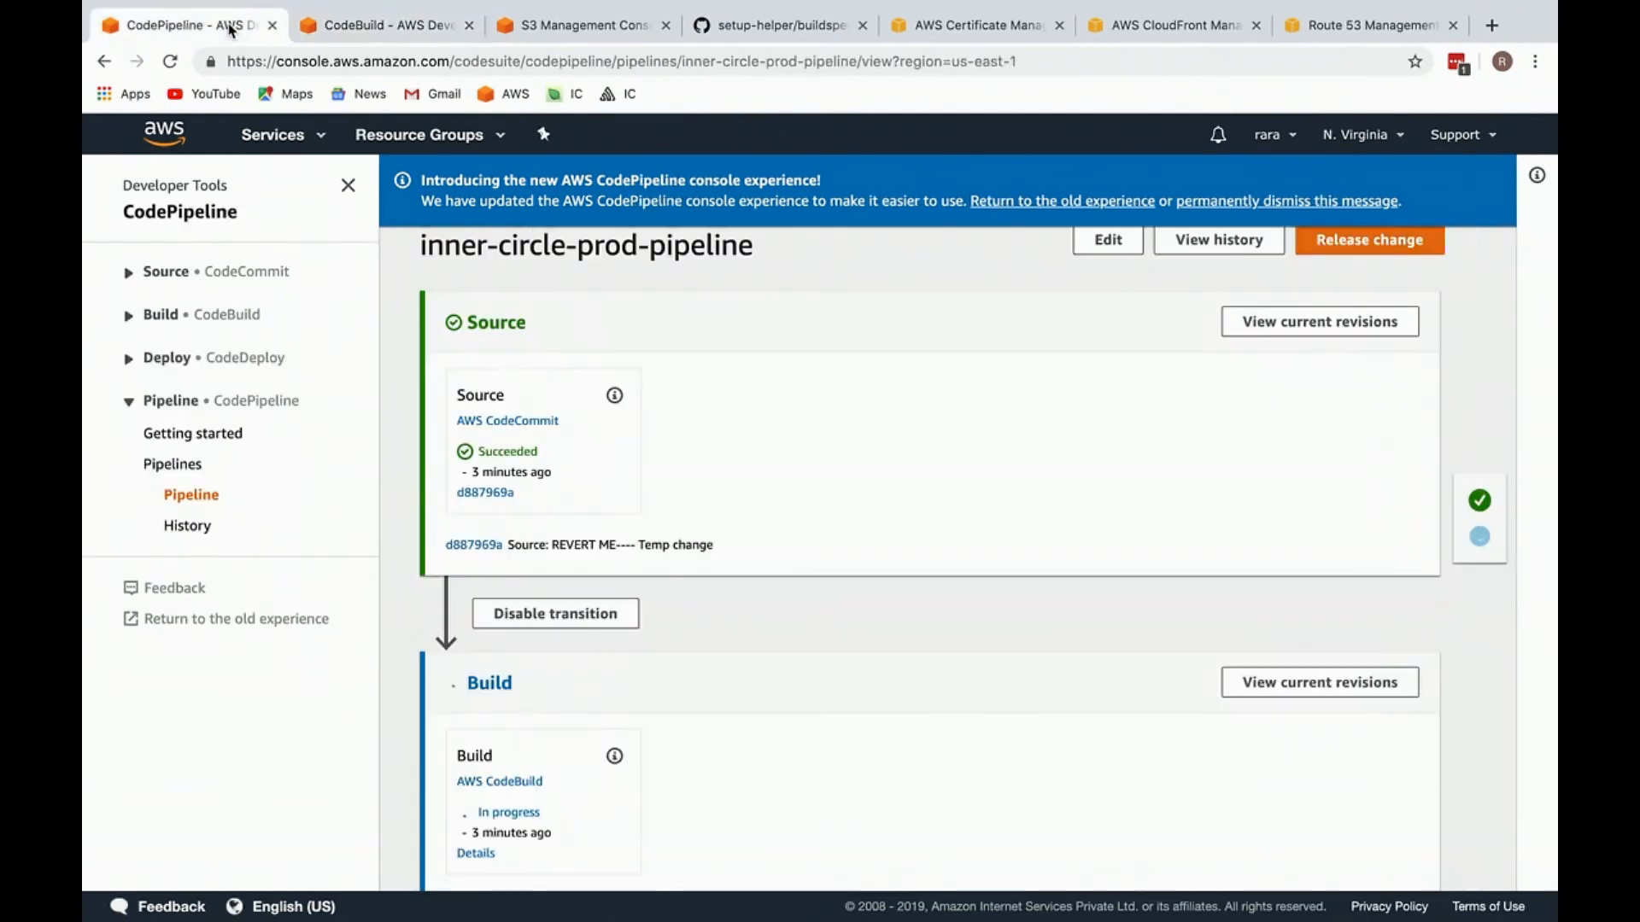
scroll(543, 570, "down", 1)
left_click(515, 62)
key("Return")
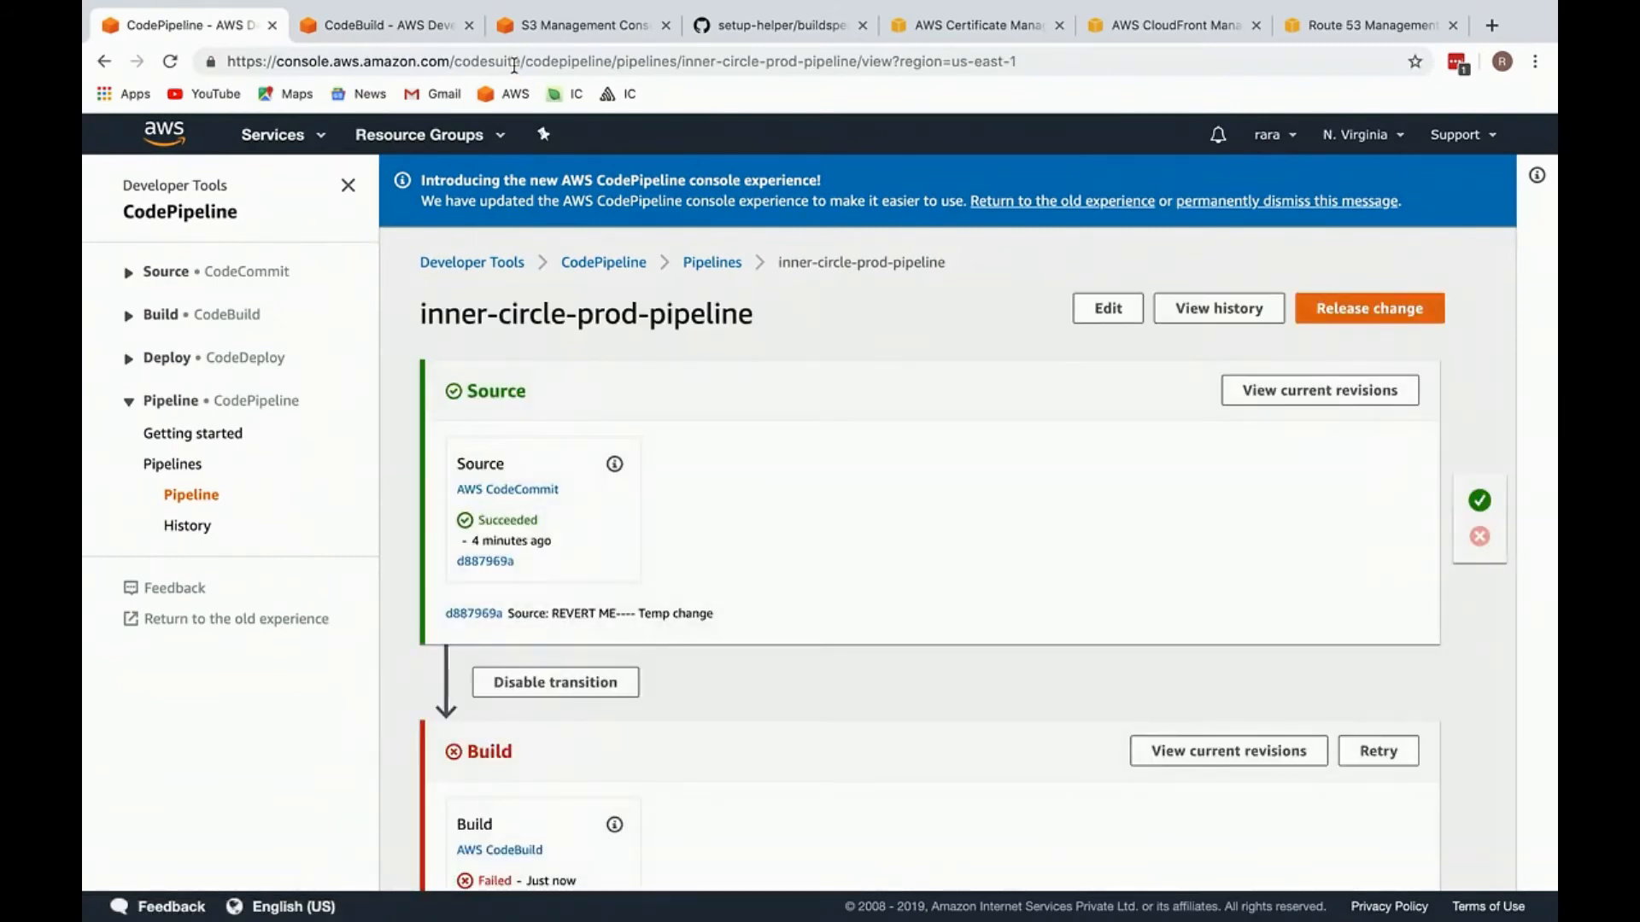
left_click(1380, 756)
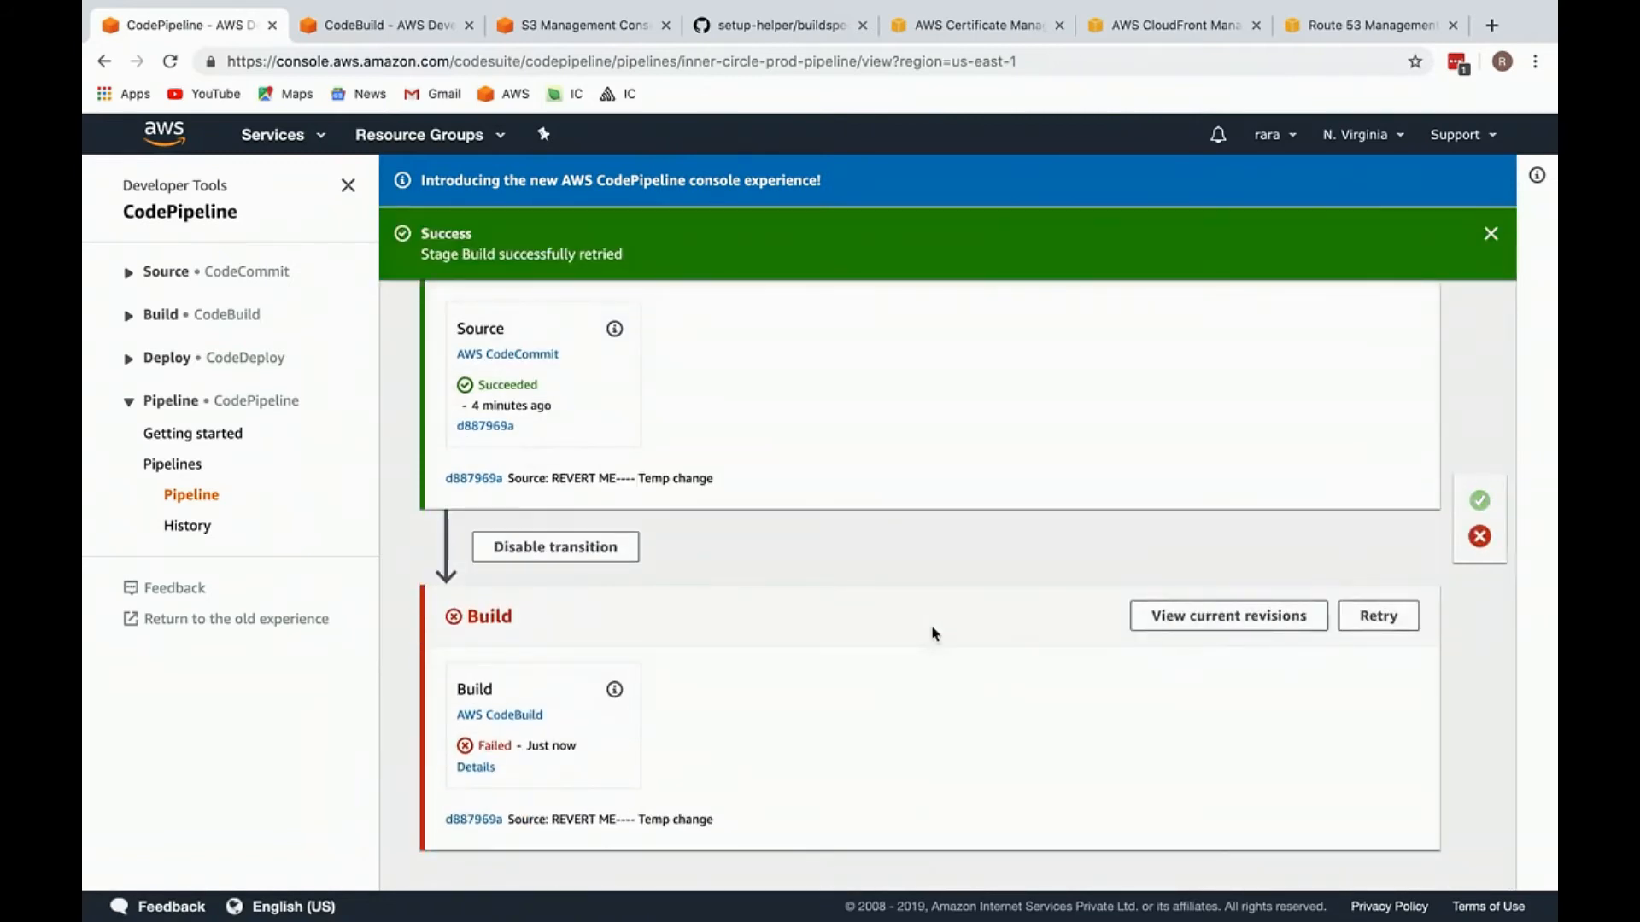
Step: Open the in-progress inner-circle-prod-build run from the build history and review its log down to the ng build command
left_click(359, 24)
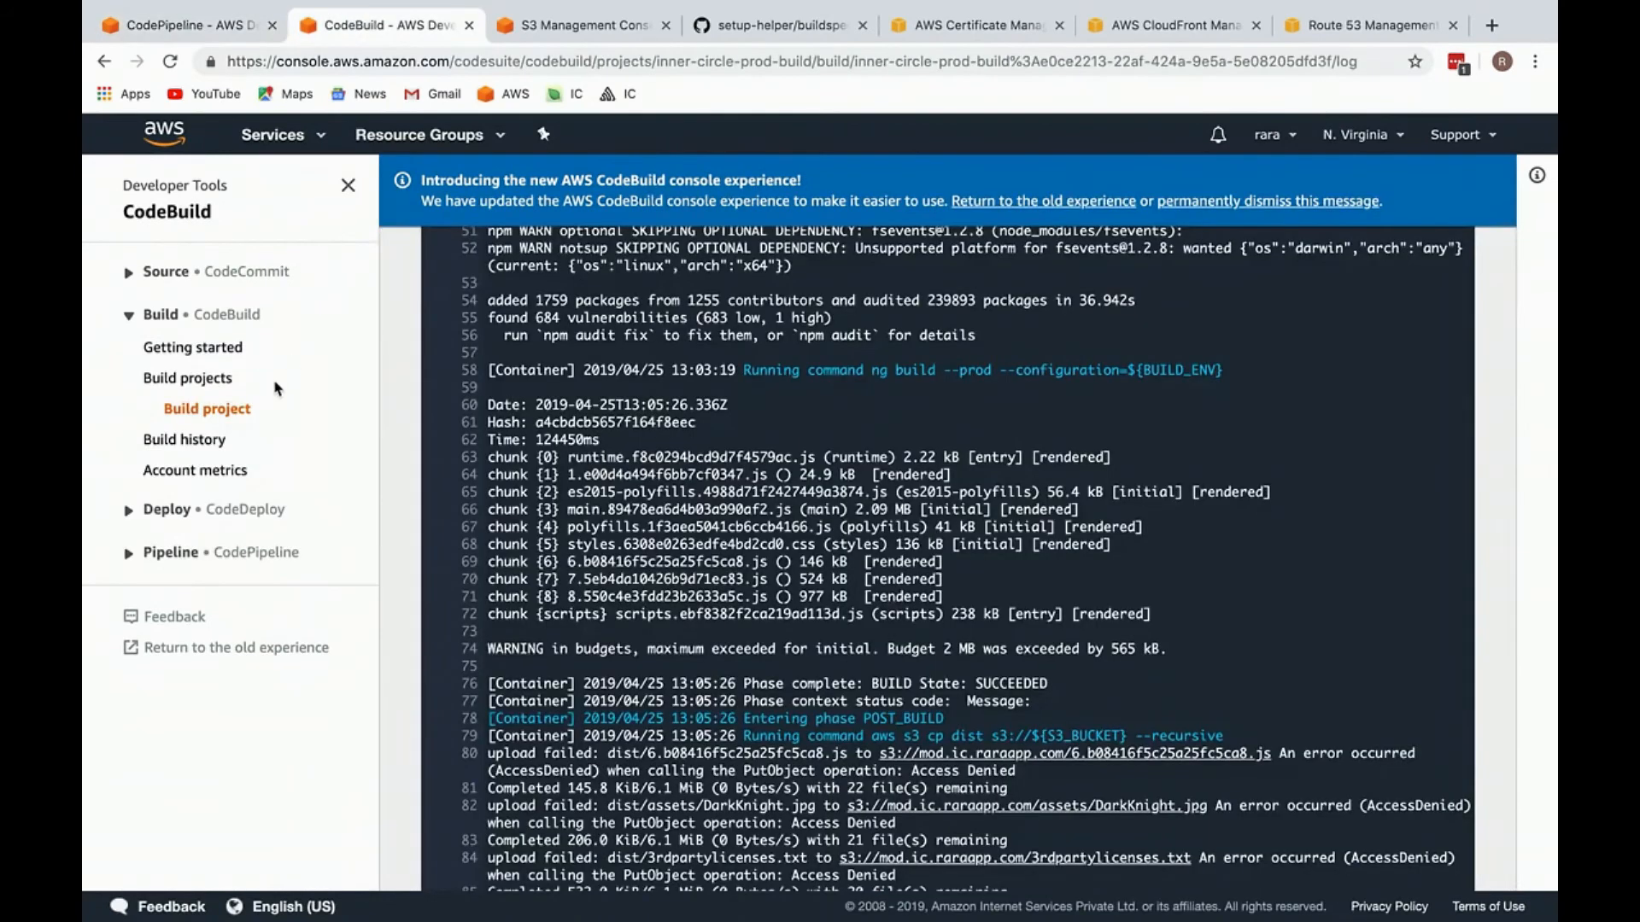
left_click(196, 440)
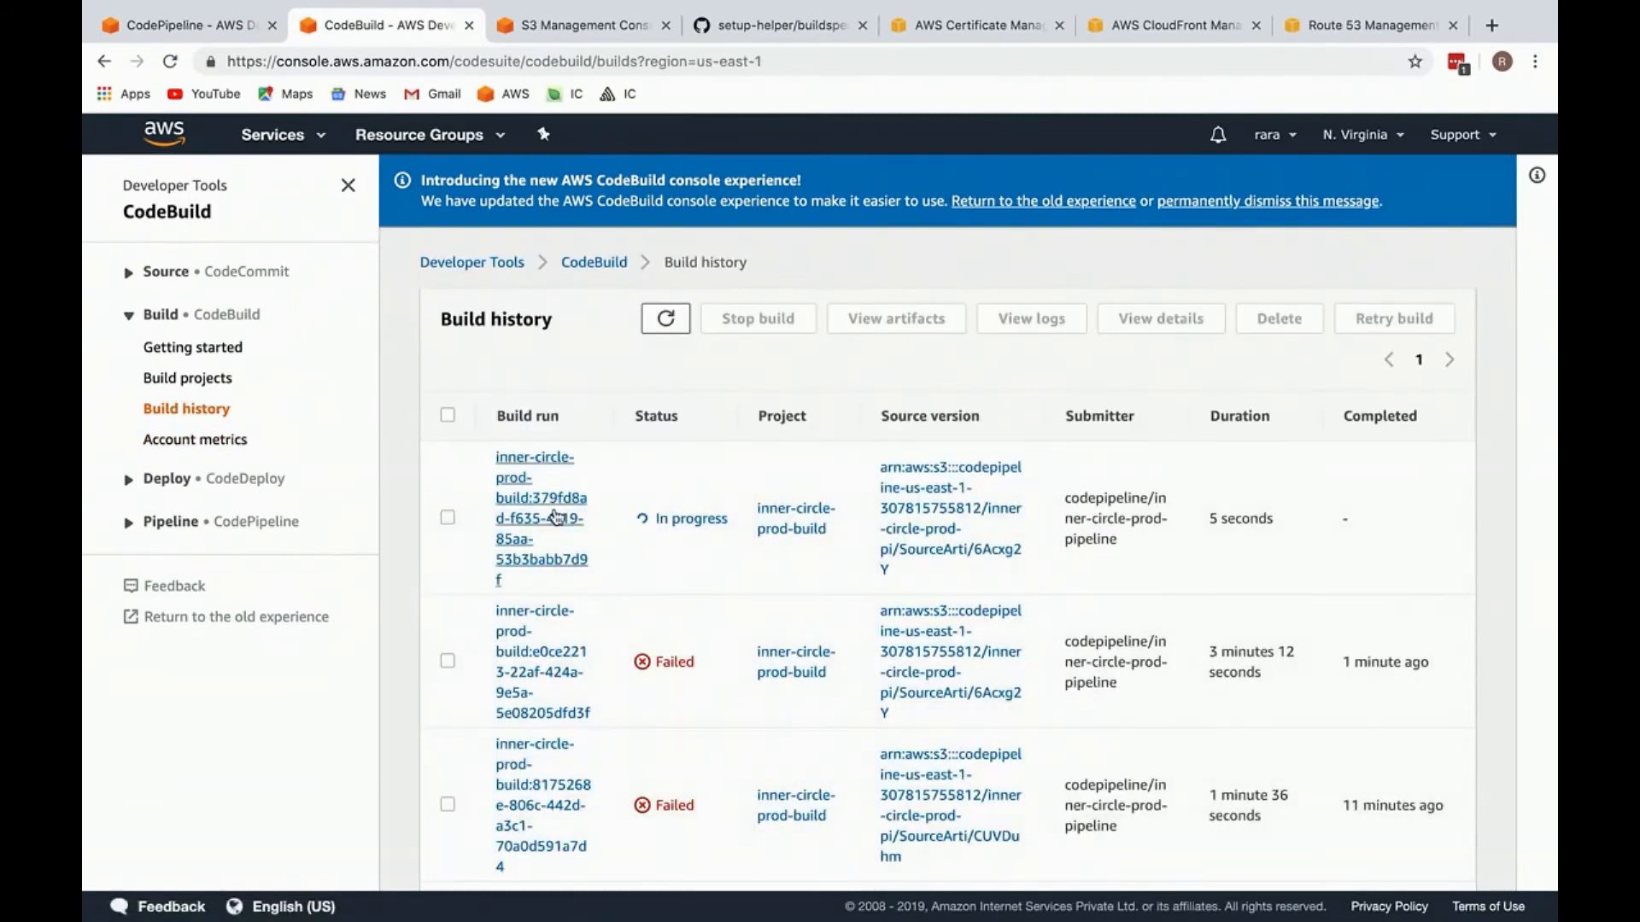
left_click(555, 520)
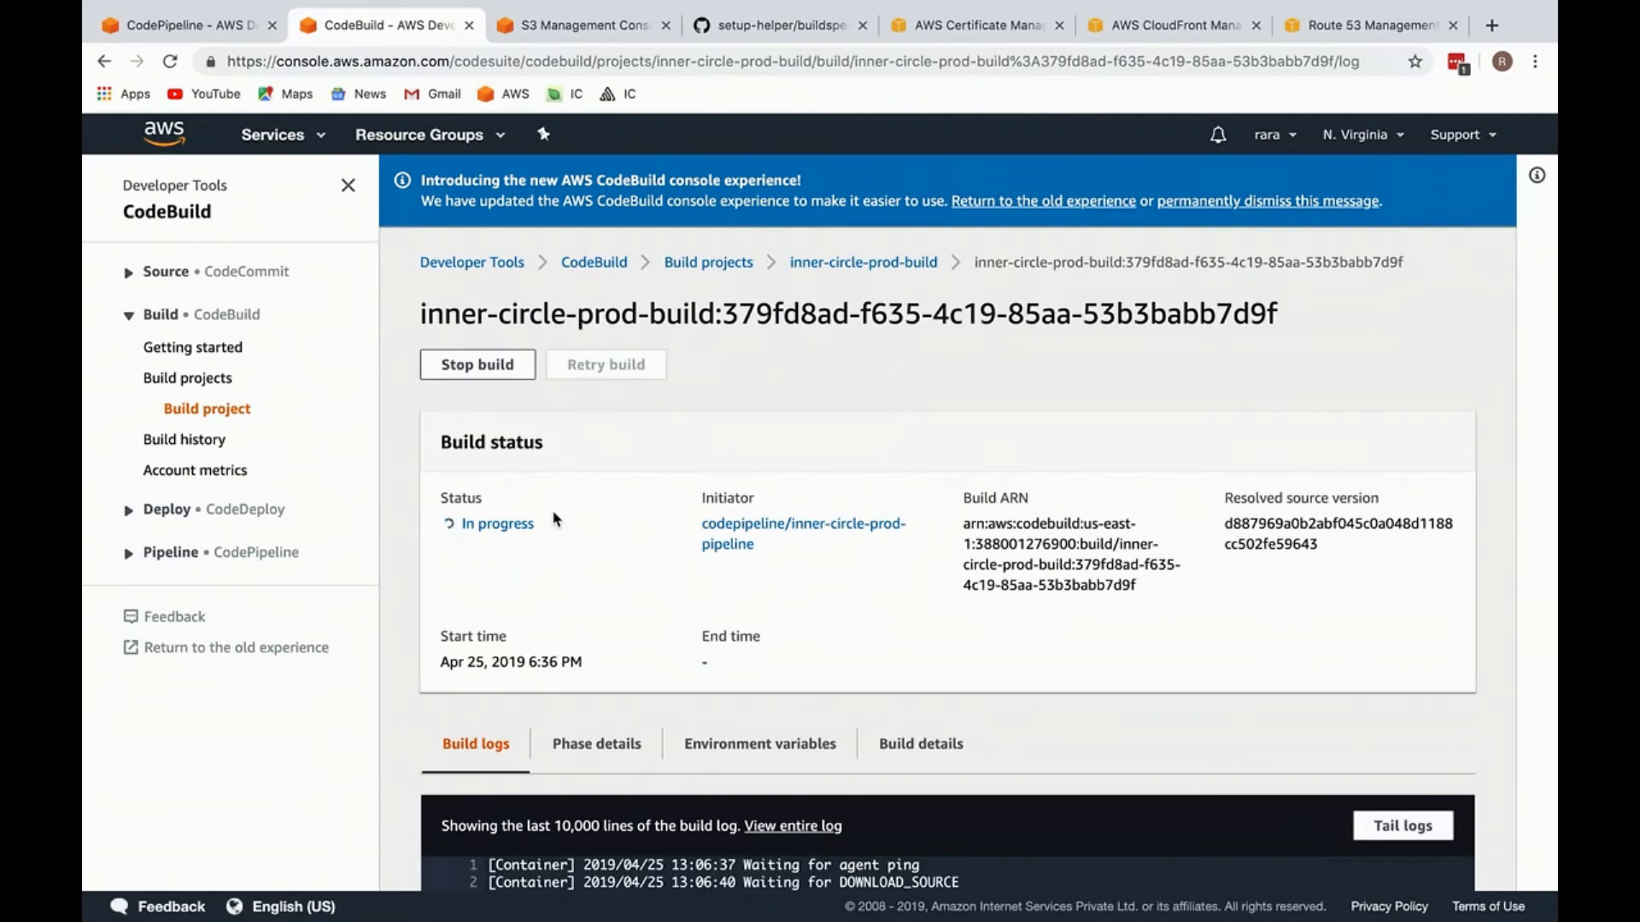
scroll(553, 519, "down", 4)
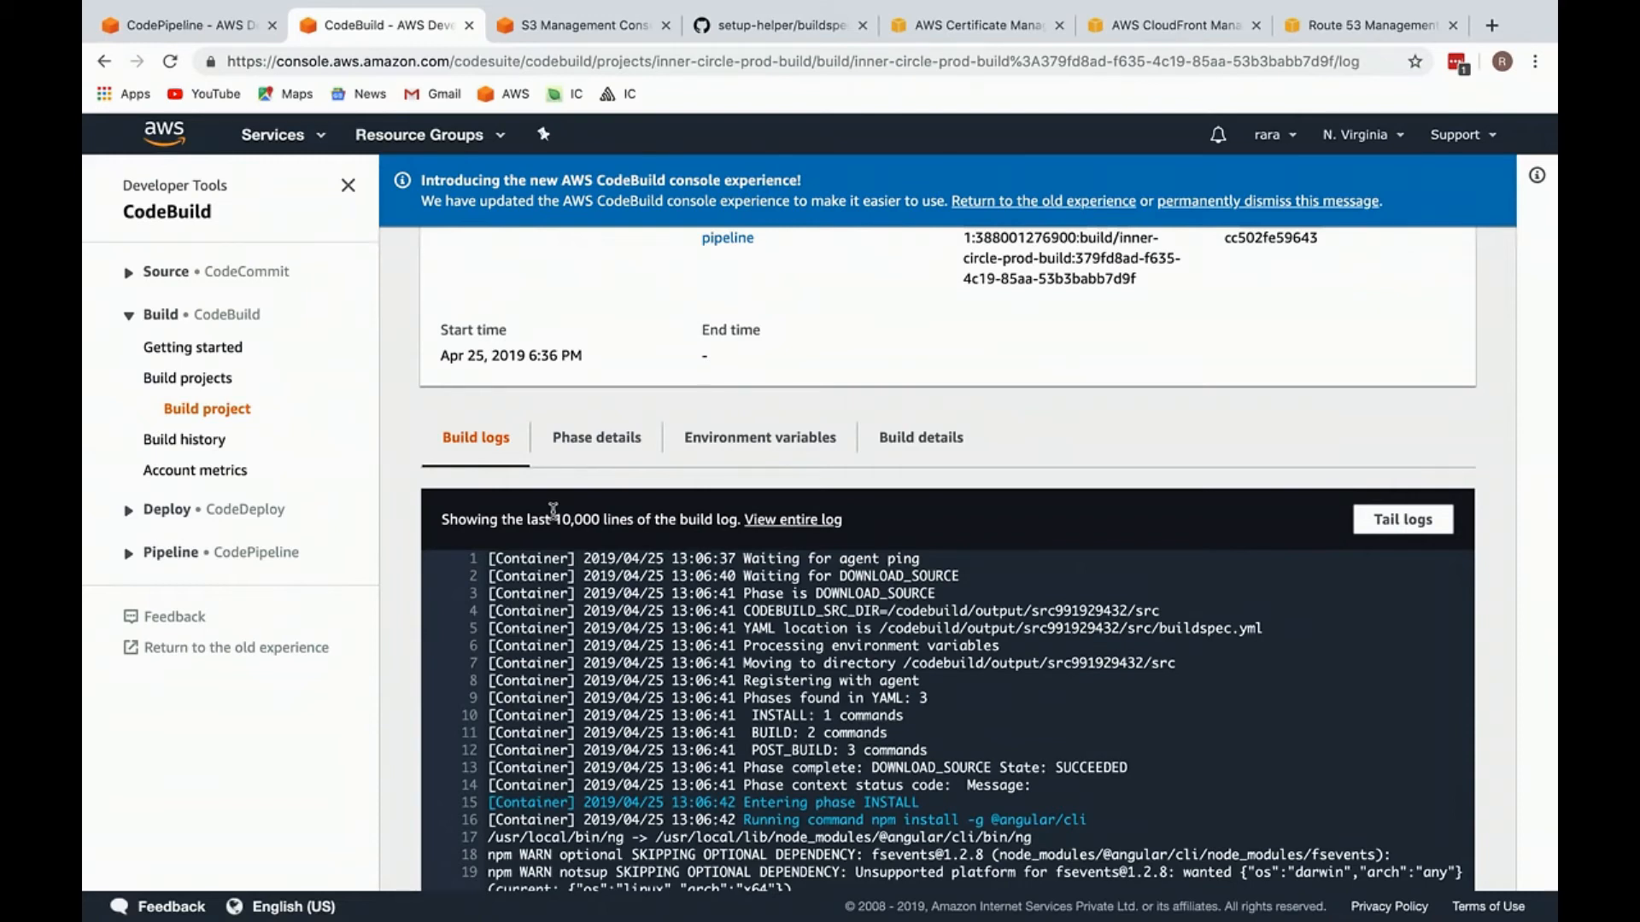
scroll(553, 510, "down", 4)
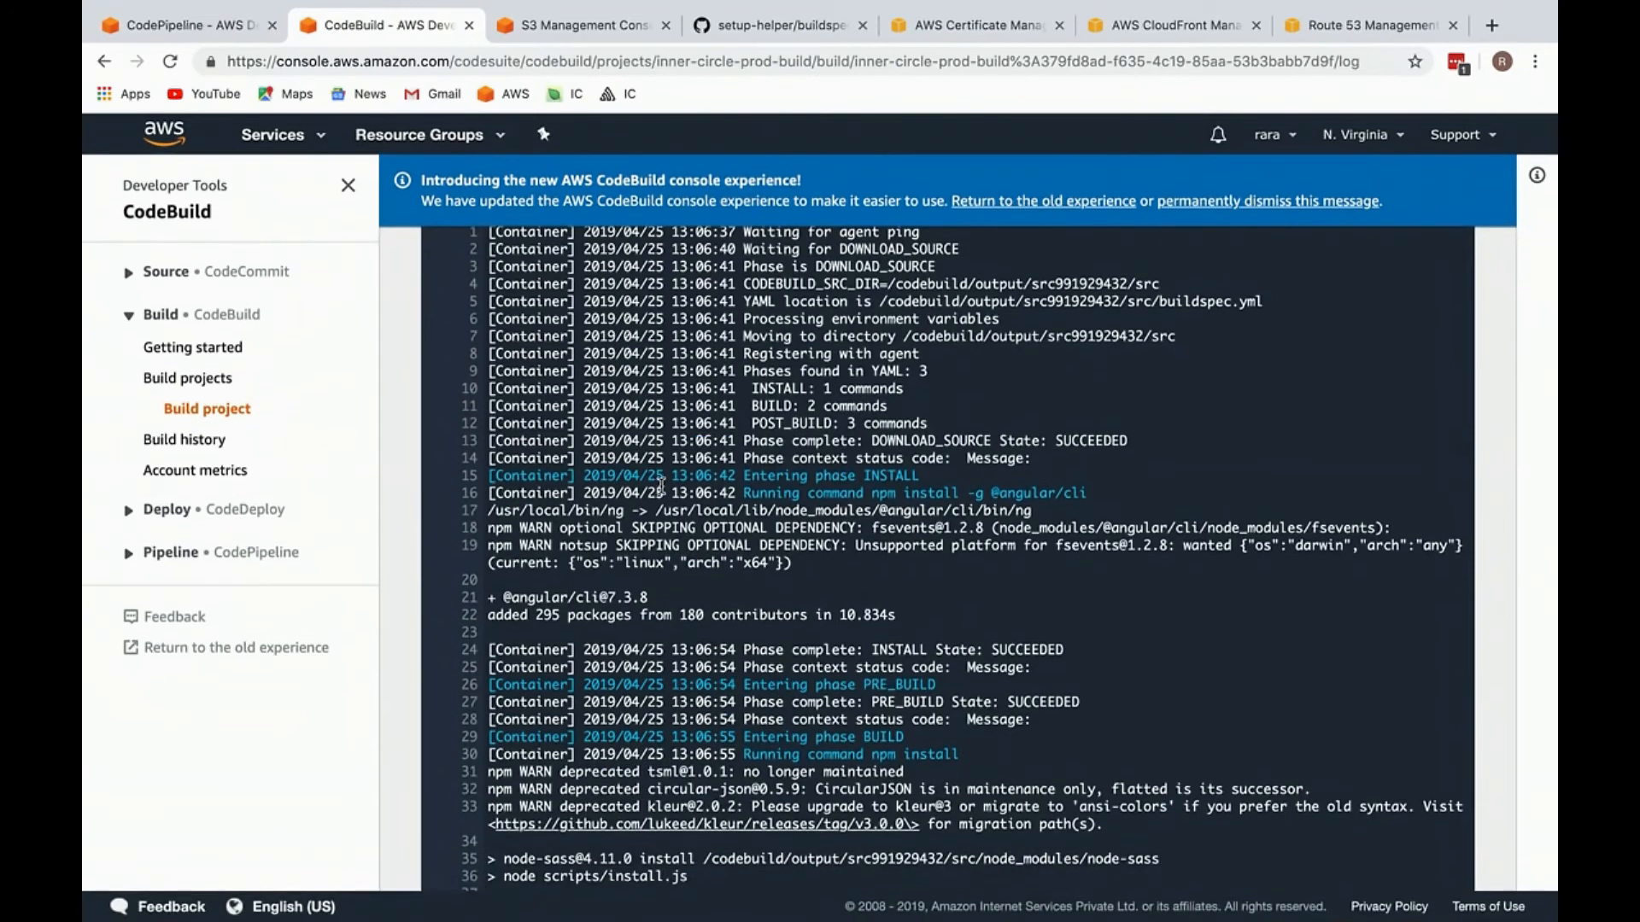
scroll(730, 567, "down", 5)
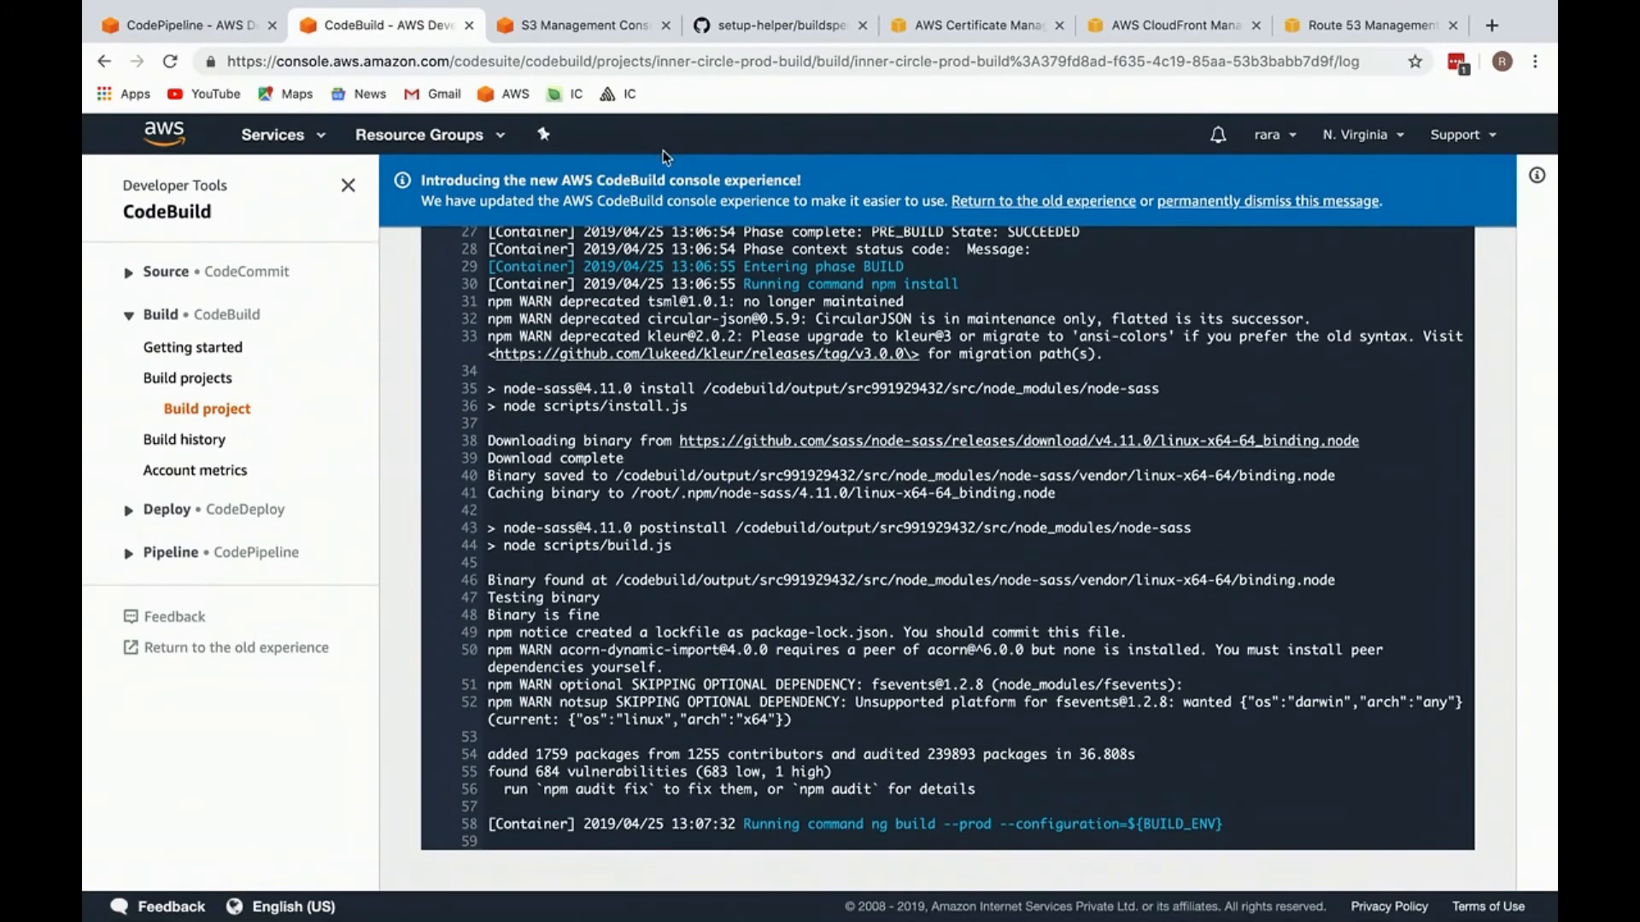
Step: Check the retried Build stage and its source revision on the pipeline page
left_click(247, 24)
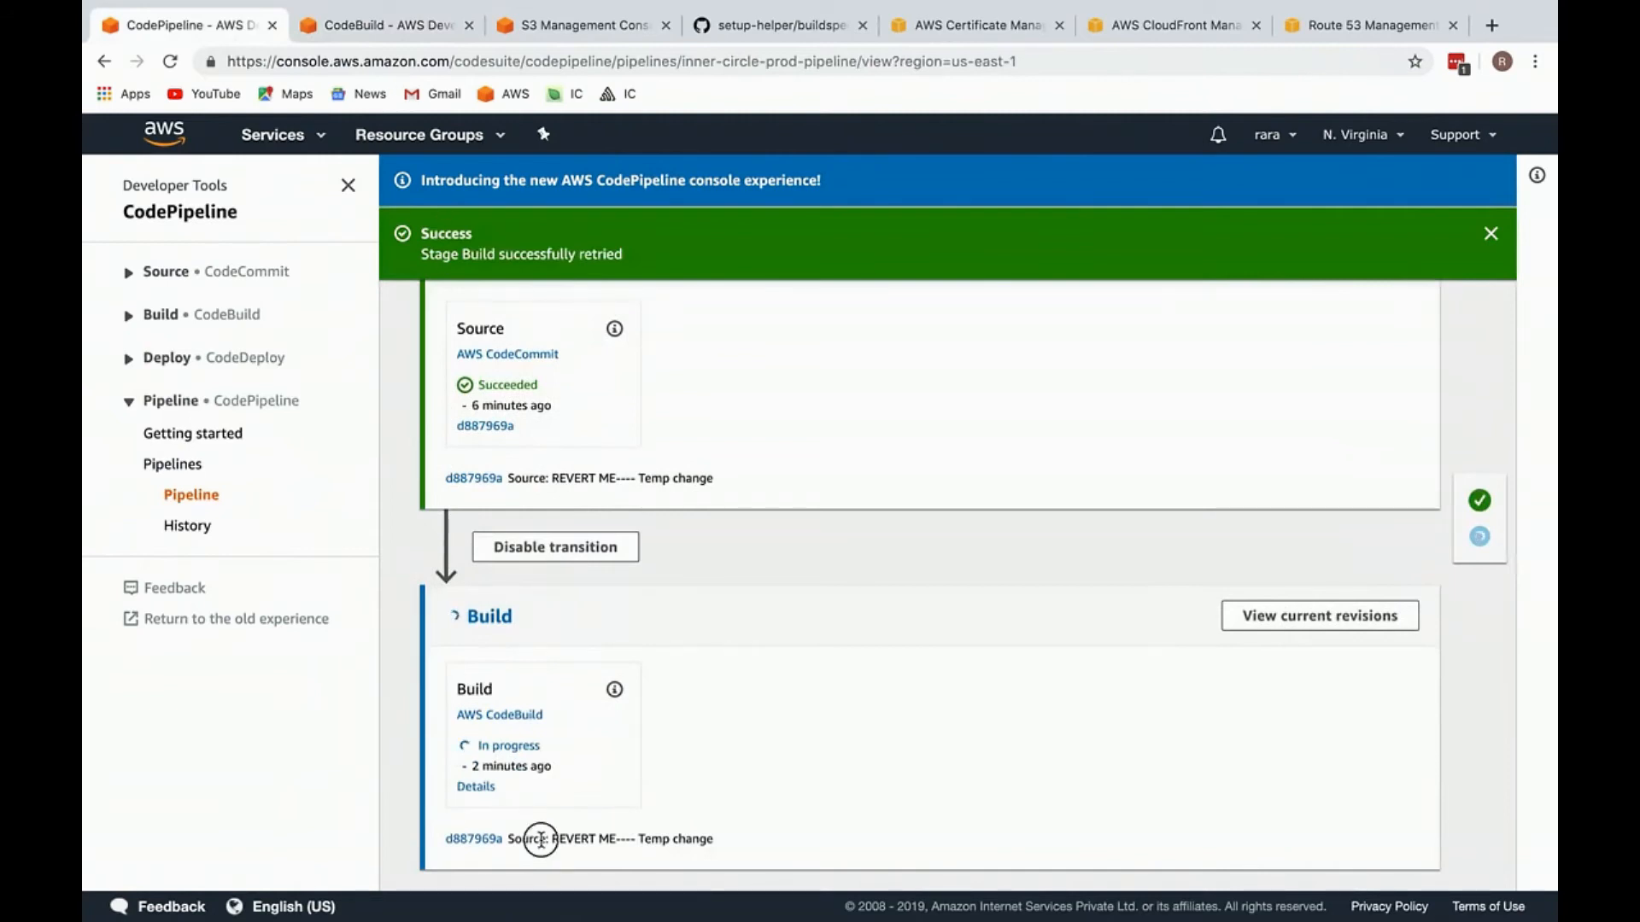
left_click_drag(441, 839, 662, 838)
left_click(662, 838)
Step: Reload the build run's page in CodeBuild, review the S3 uploads at the log's end, and check the build status
left_click(398, 28)
left_click(752, 63)
key("Return")
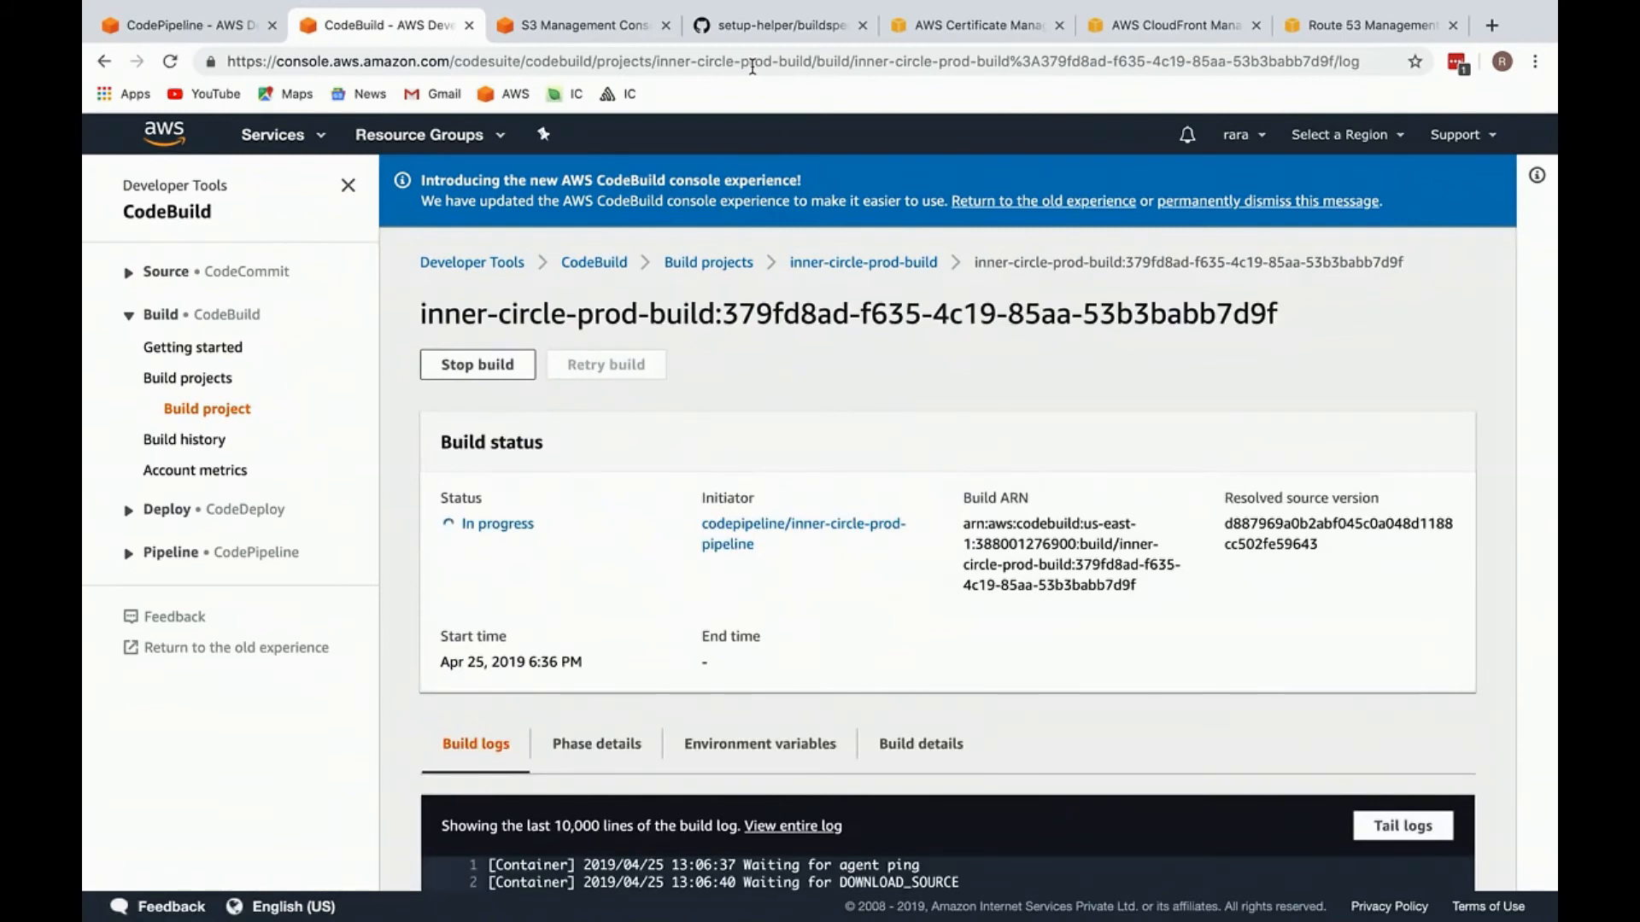
scroll(746, 383, "down", 8)
scroll(746, 383, "down", 20)
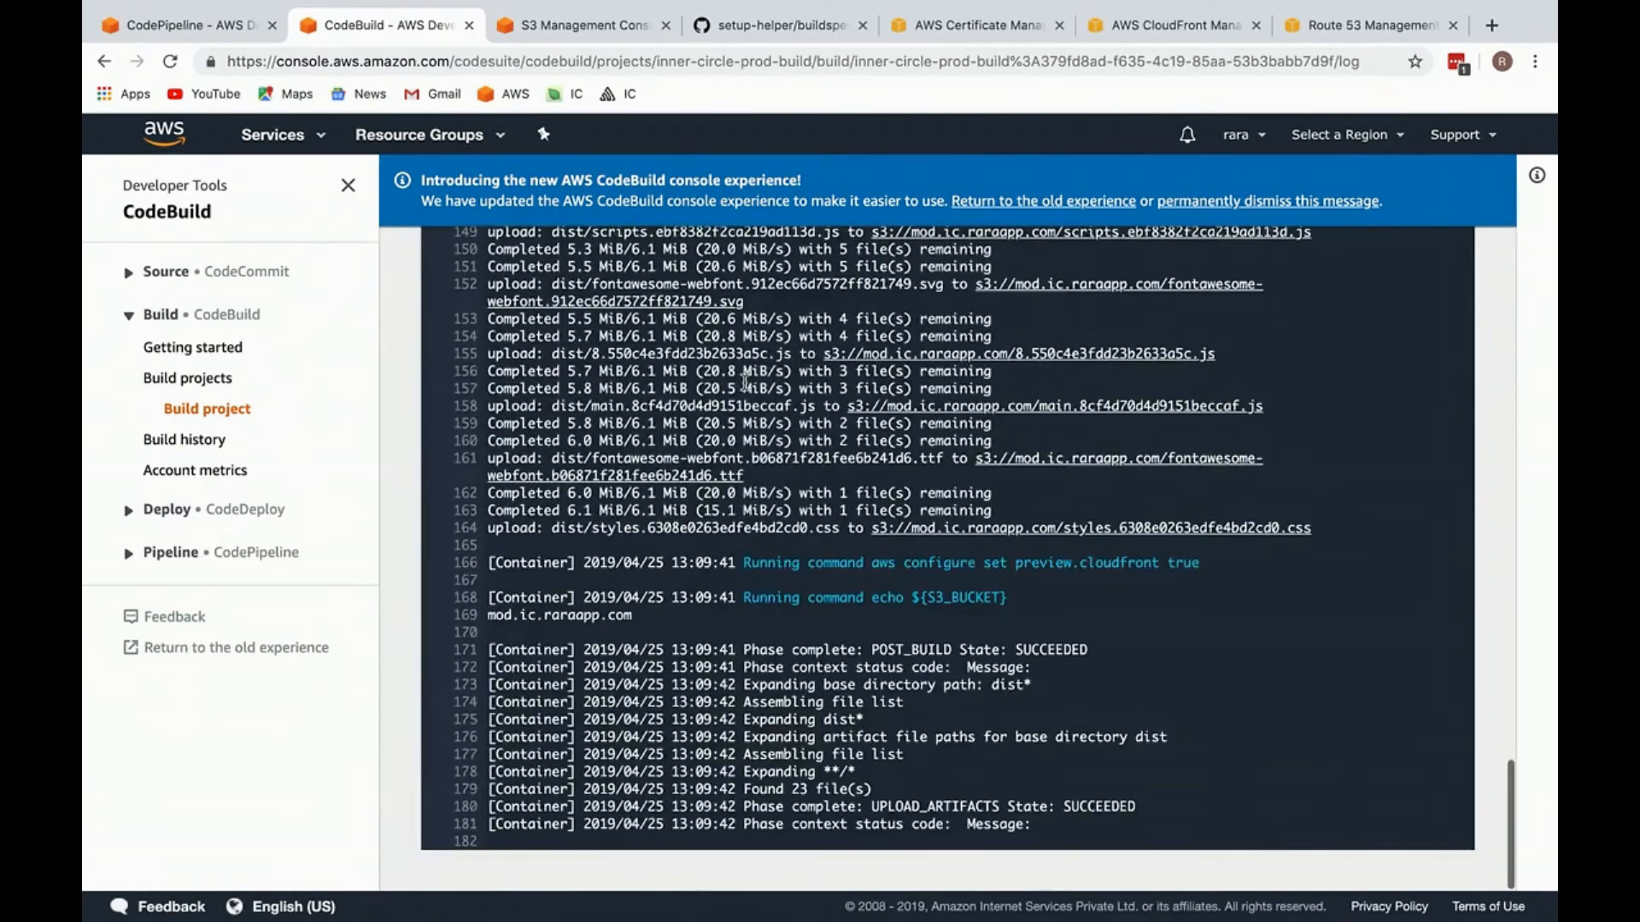
triple_click(808, 493)
scroll(803, 631, "up", 10)
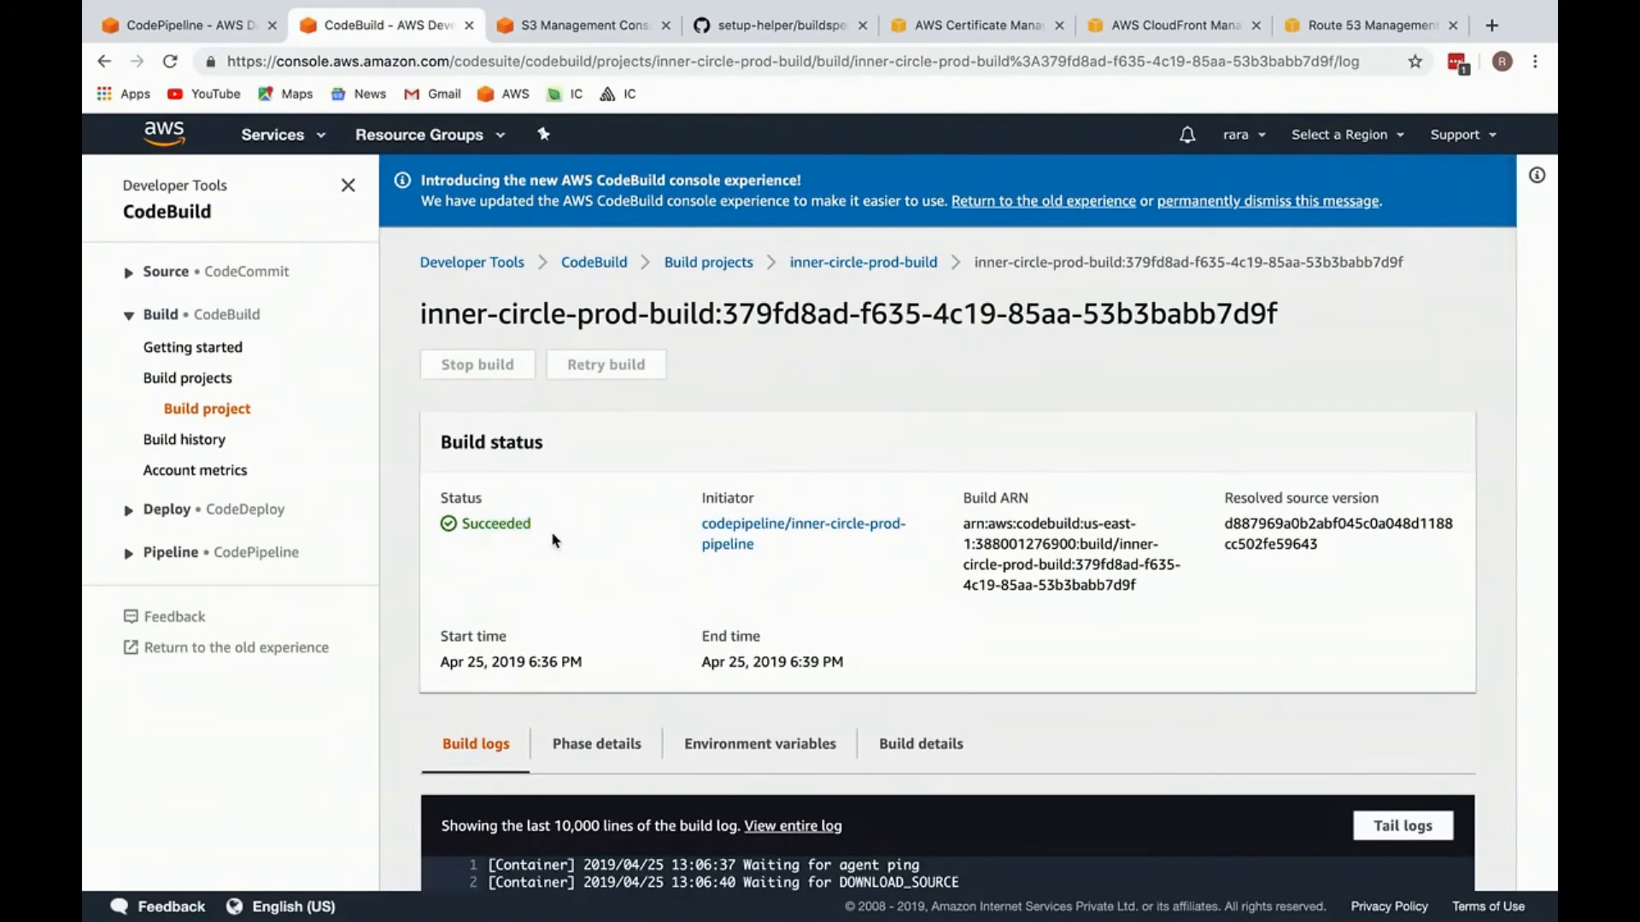
Step: Refresh the contents of the mod.ic.raraapp.com S3 bucket and look through the uploaded build files
left_click(190, 21)
left_click(532, 12)
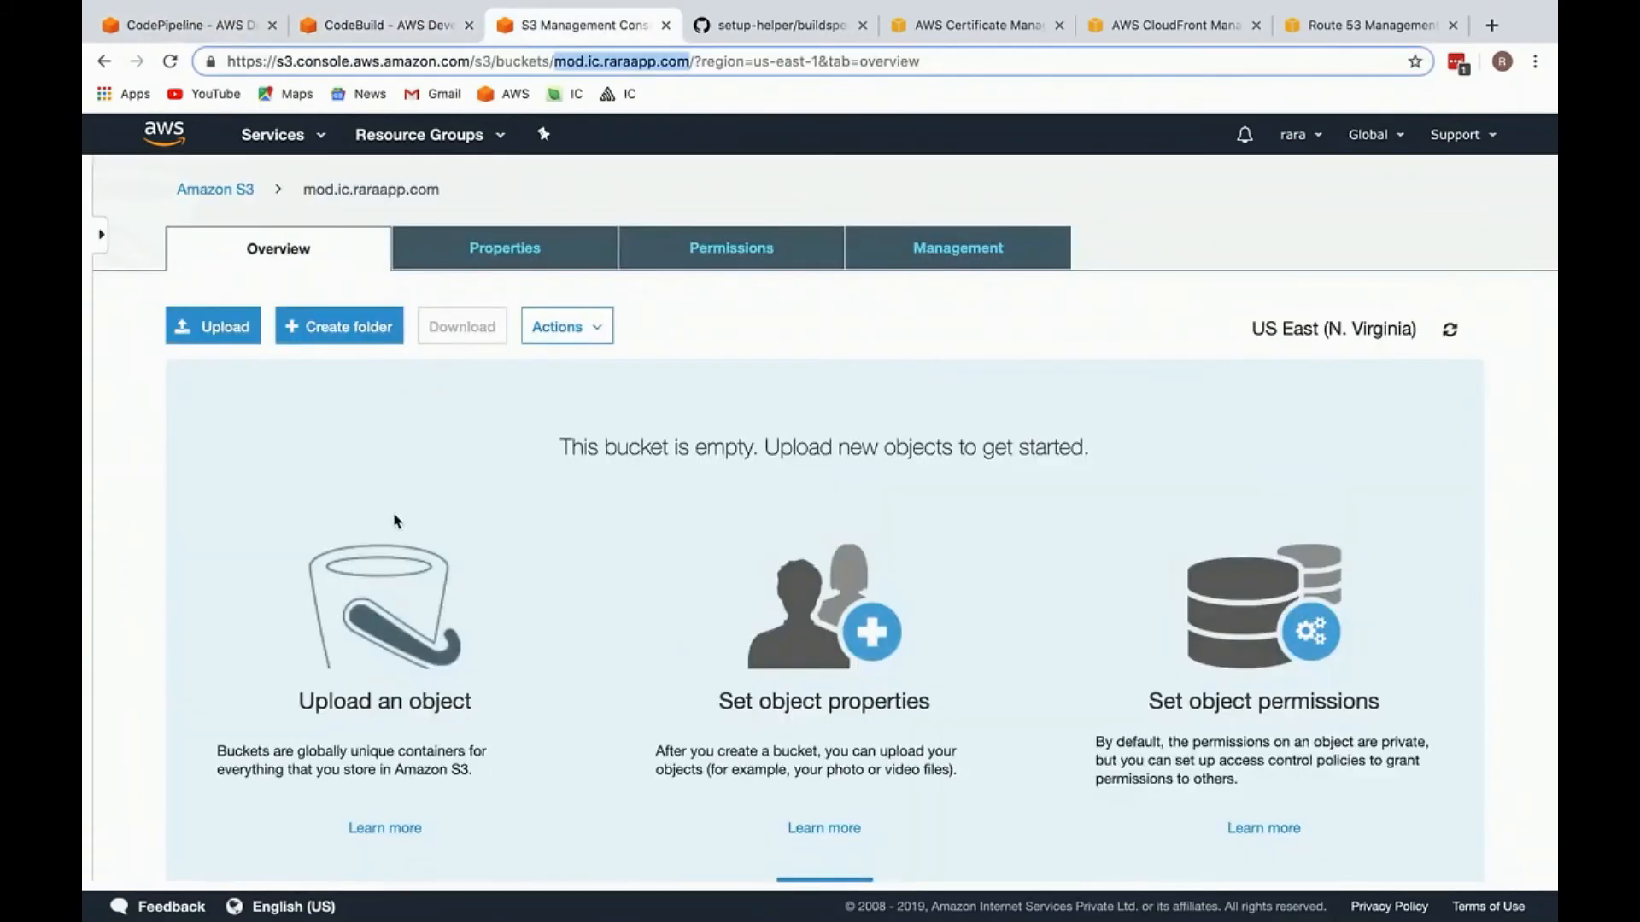
left_click(1450, 330)
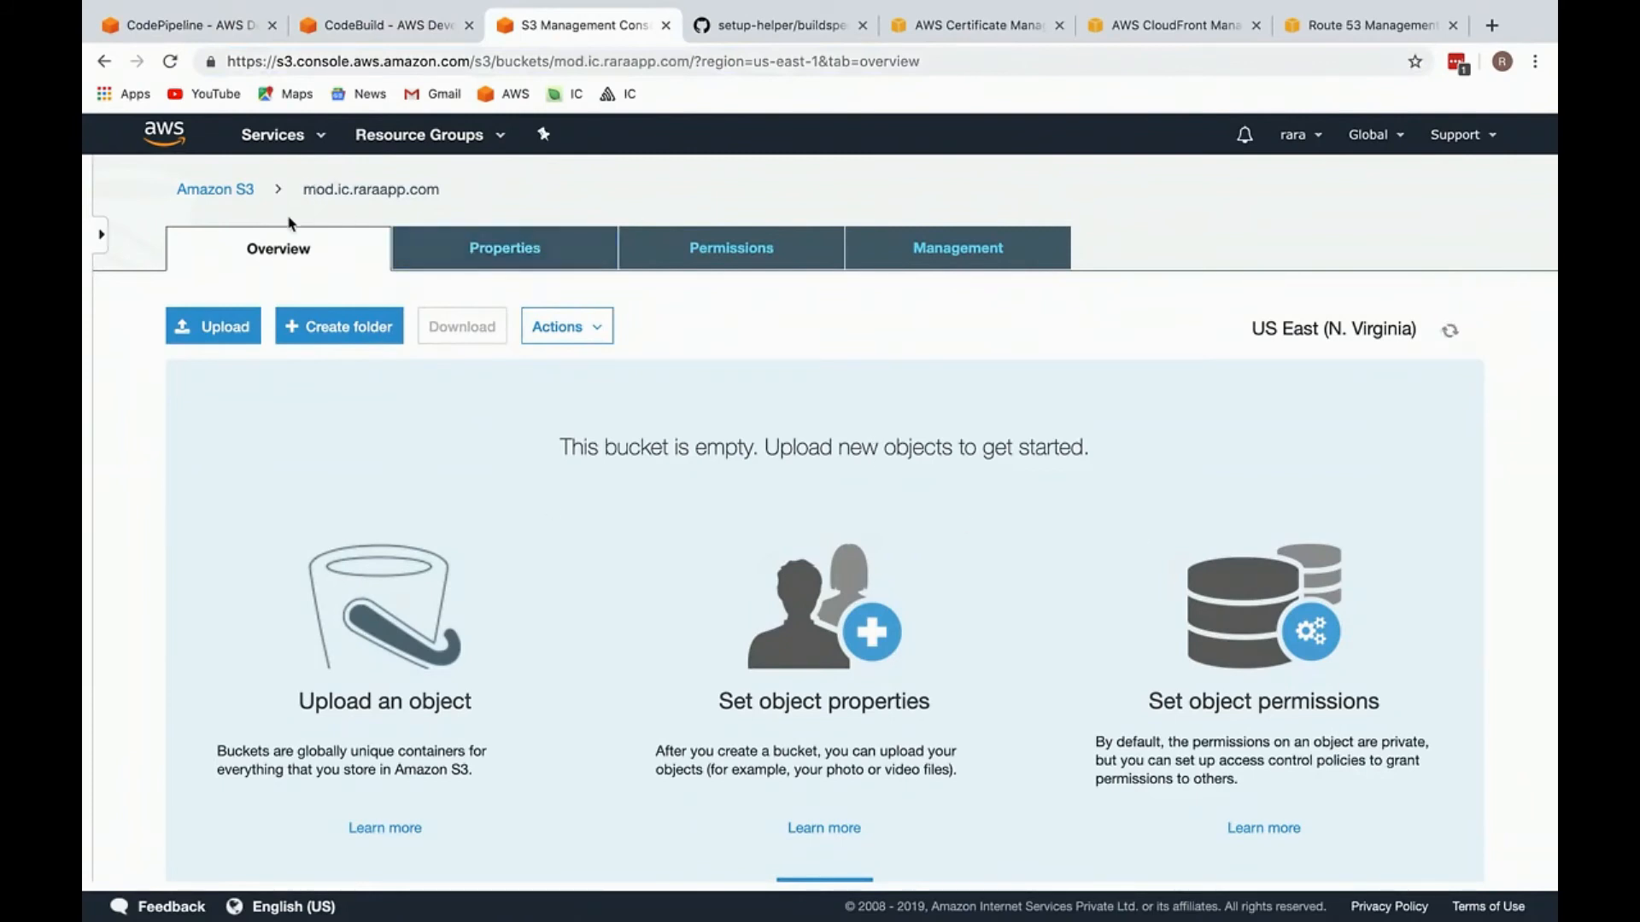
scroll(336, 674, "down", 6)
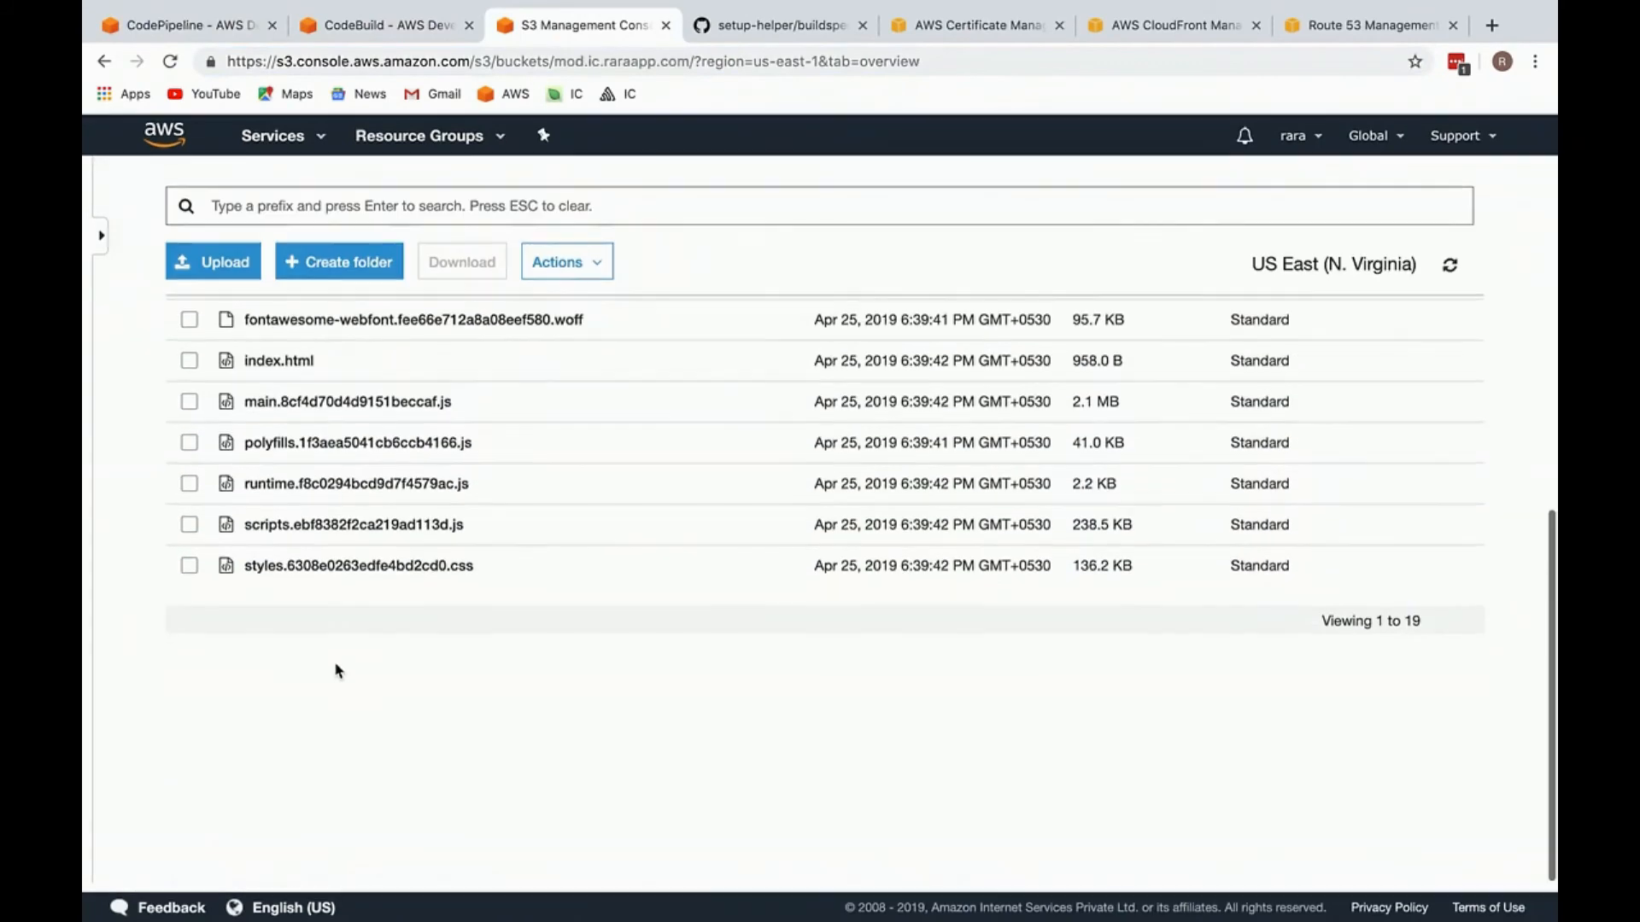
scroll(376, 597, "up", 6)
scroll(427, 513, "down", 7)
scroll(439, 476, "up", 7)
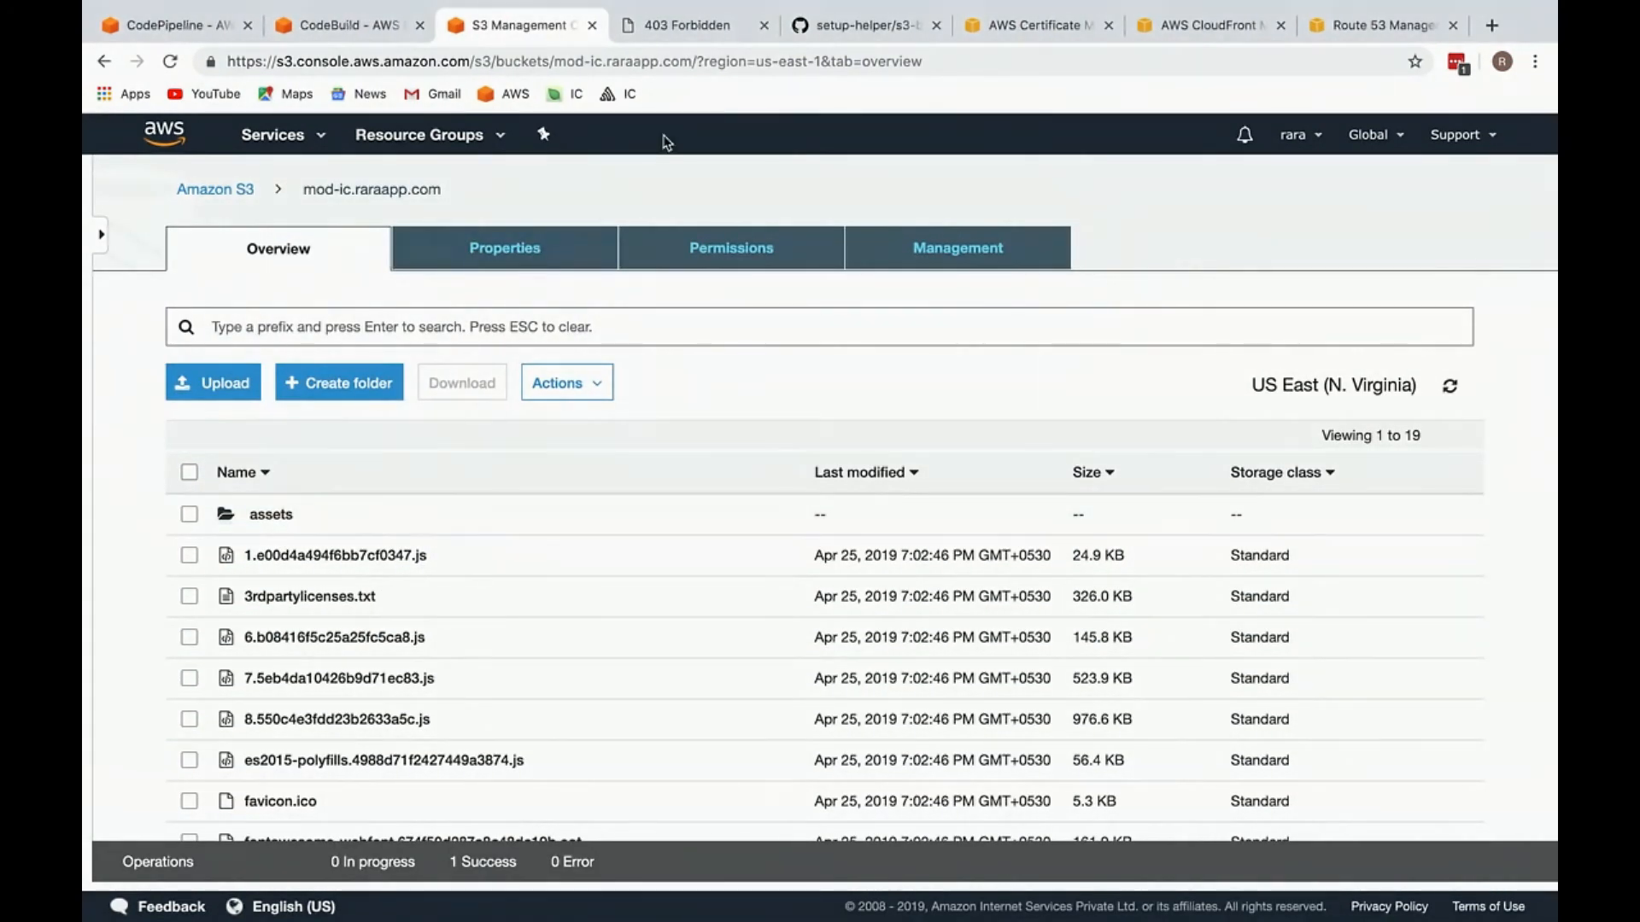
Step: Close the browser tab showing the 403 Forbidden page
left_click(762, 27)
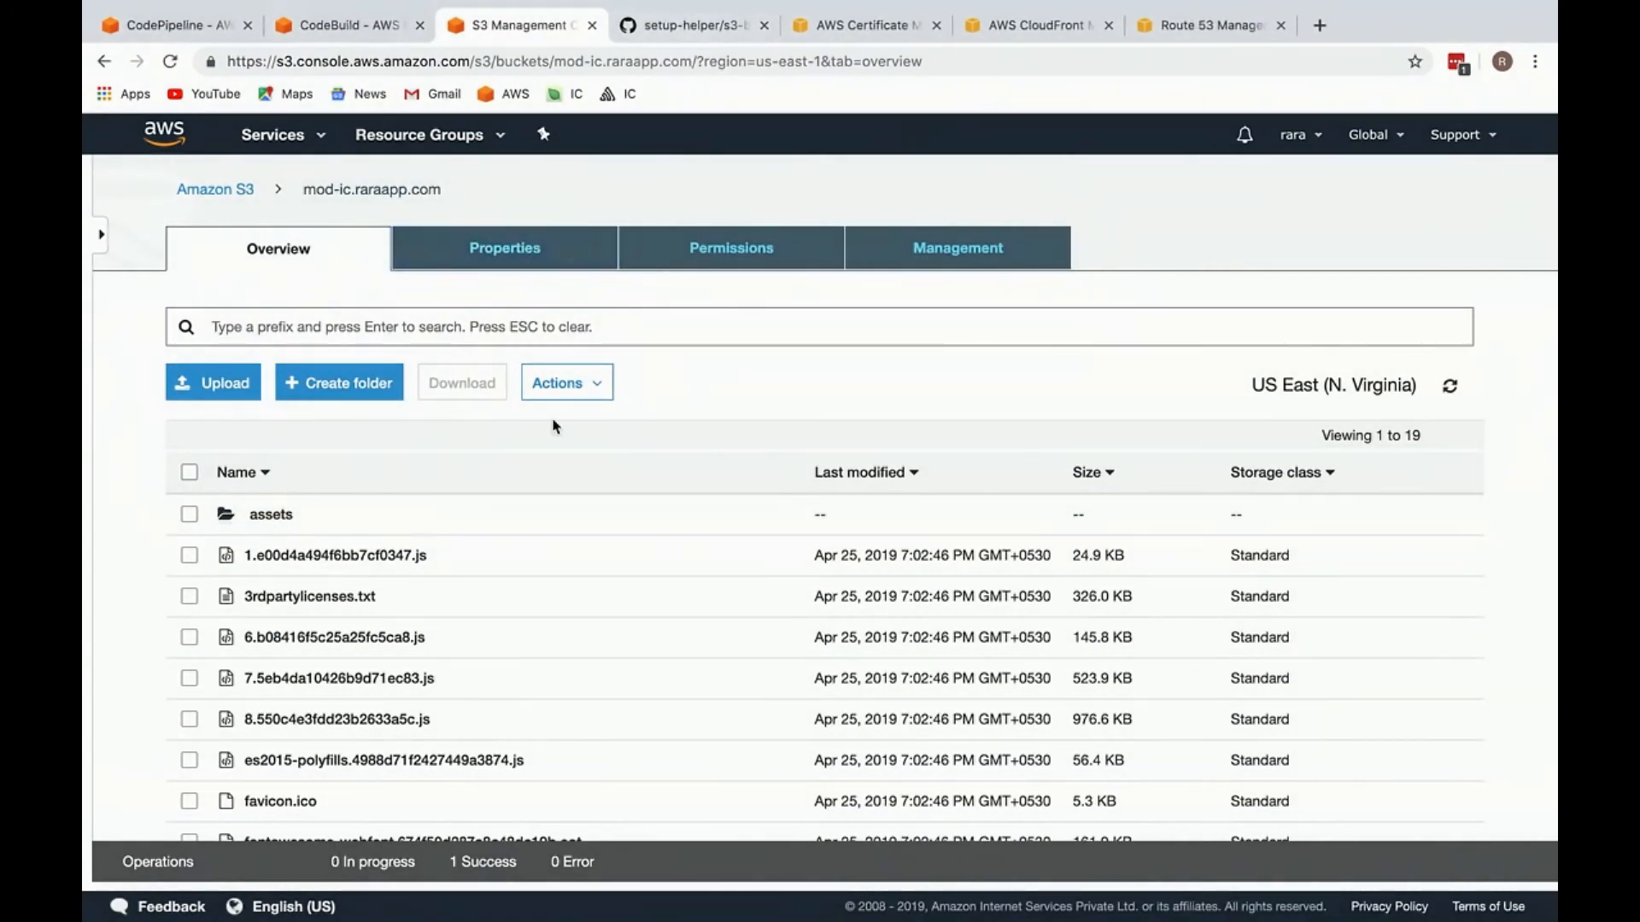
Step: Check the properties and permissions summary of the mod-ic.raraapp.com bucket from the S3 bucket list
left_click(214, 193)
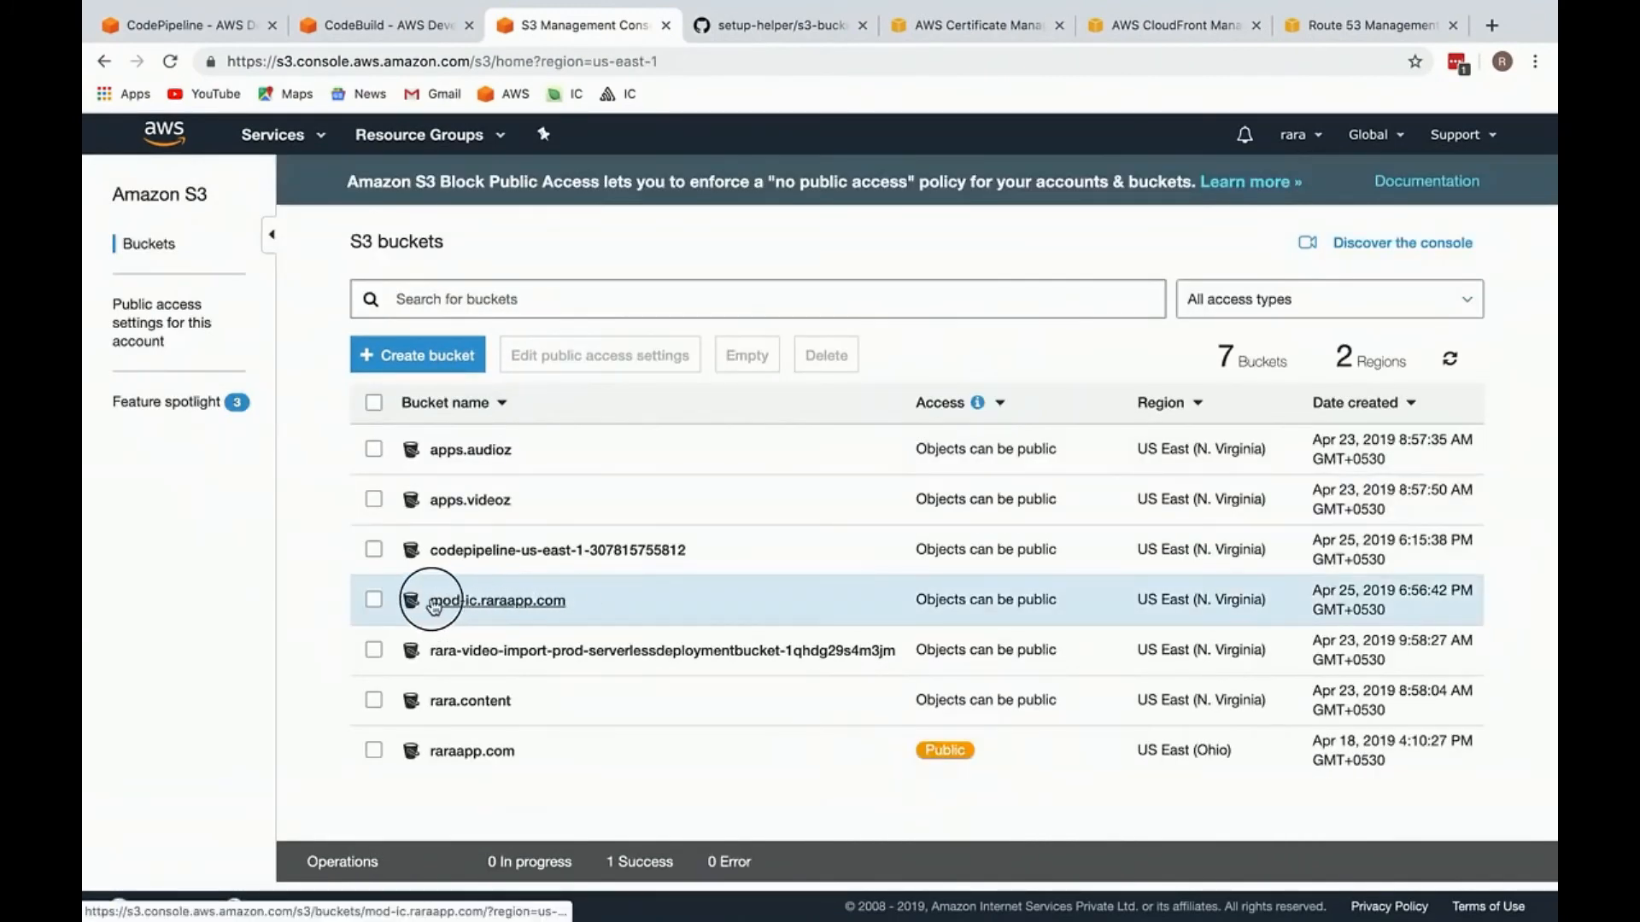
left_click(516, 609)
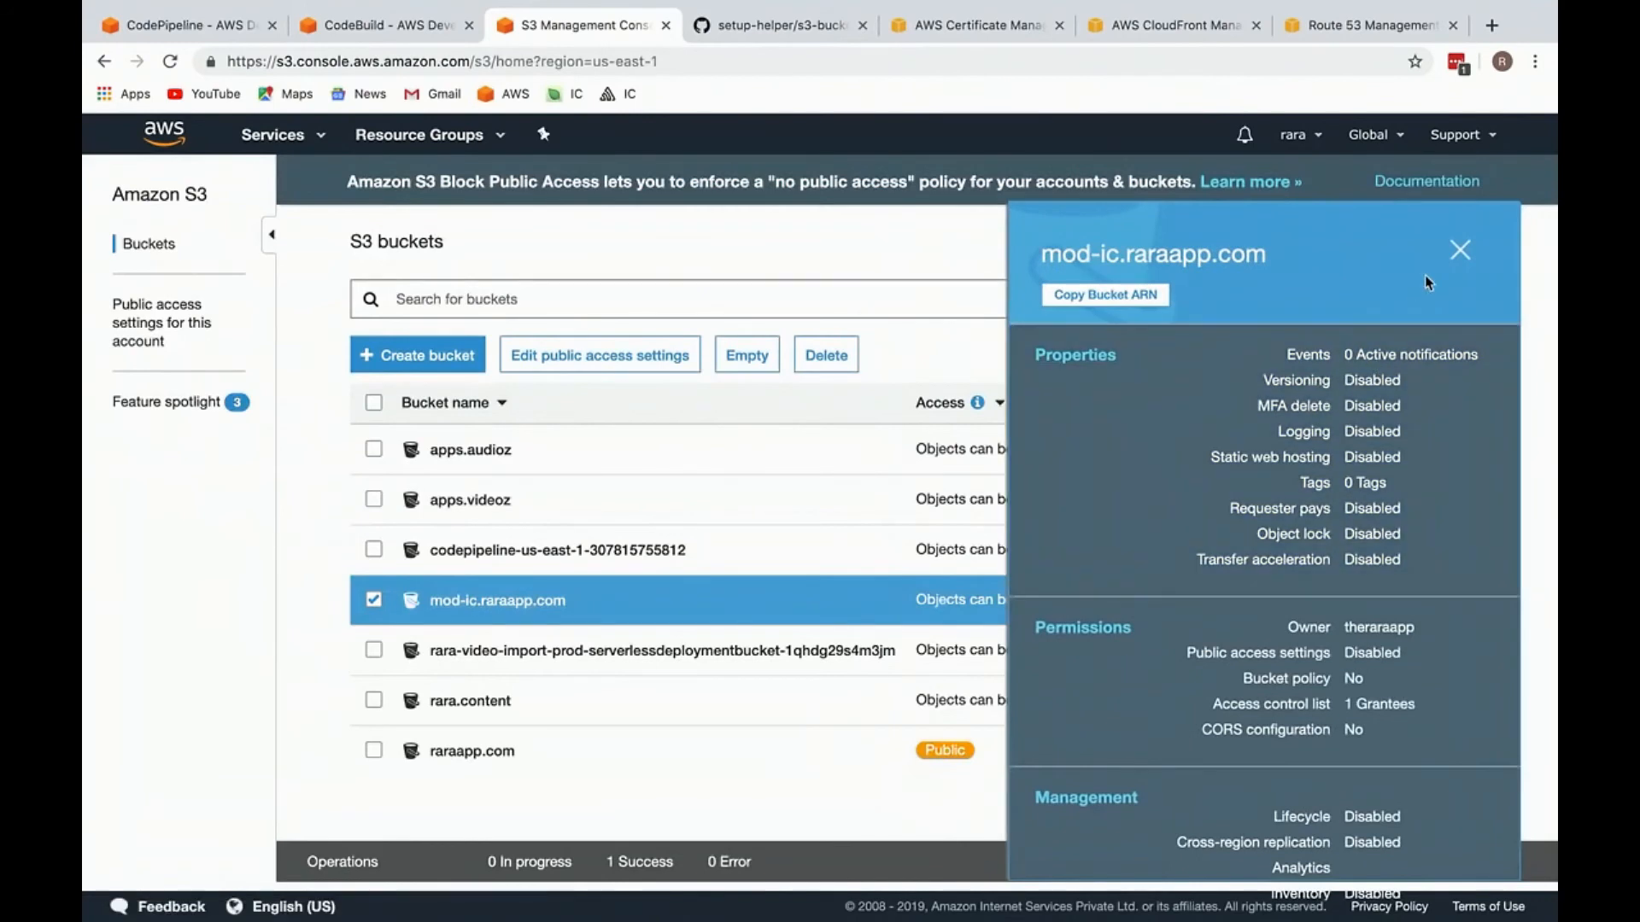
left_click(1484, 250)
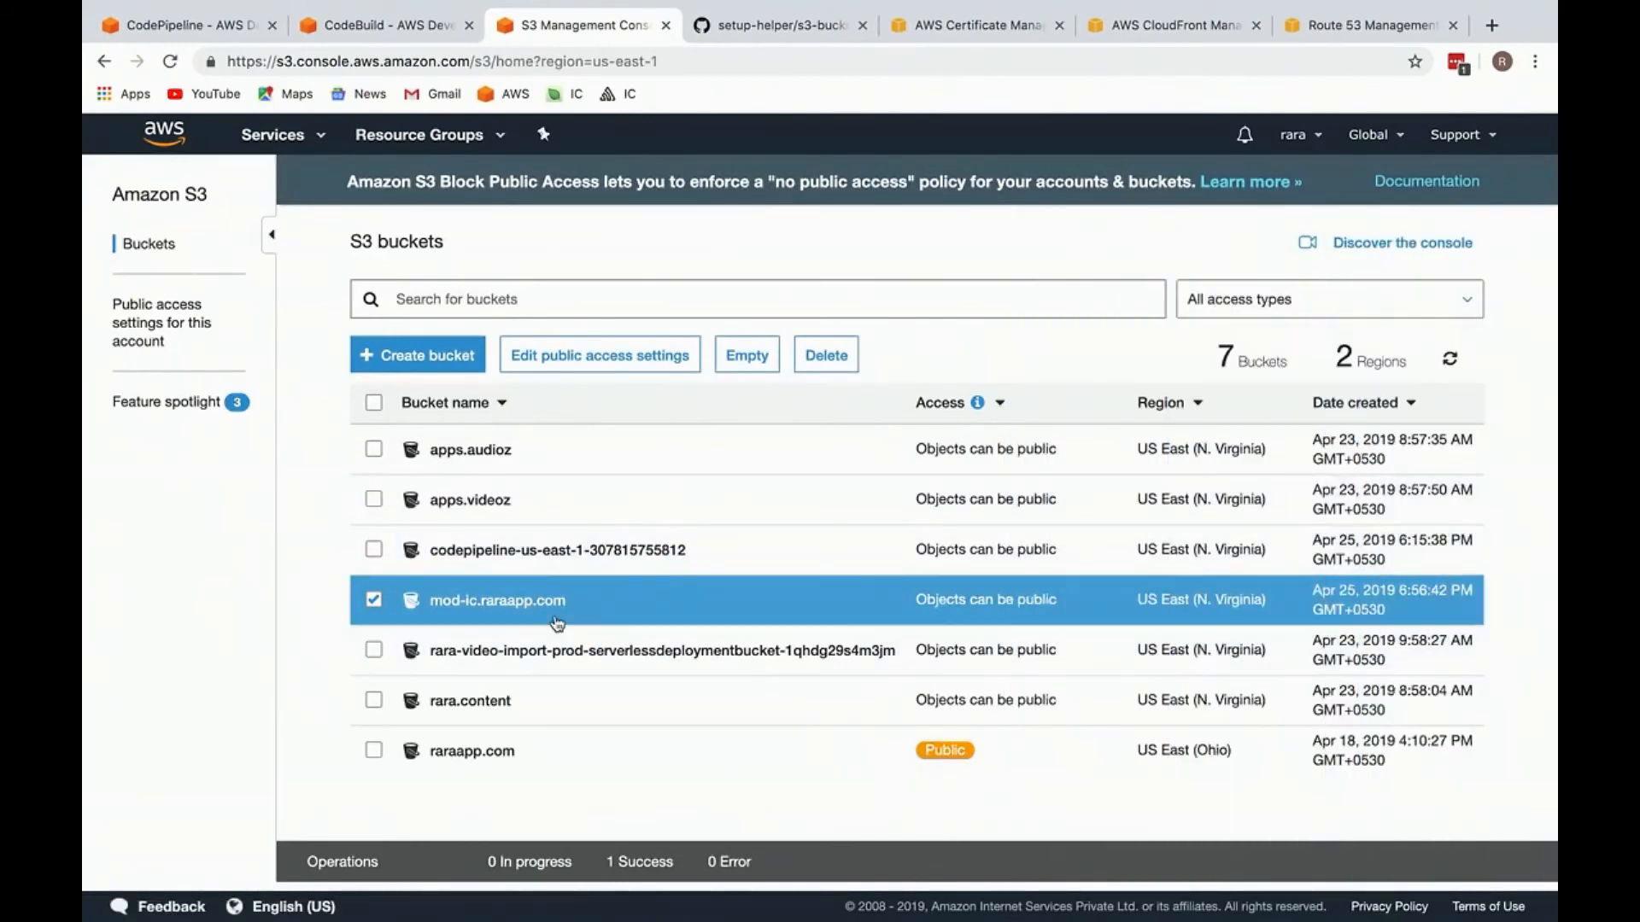
left_click(373, 600)
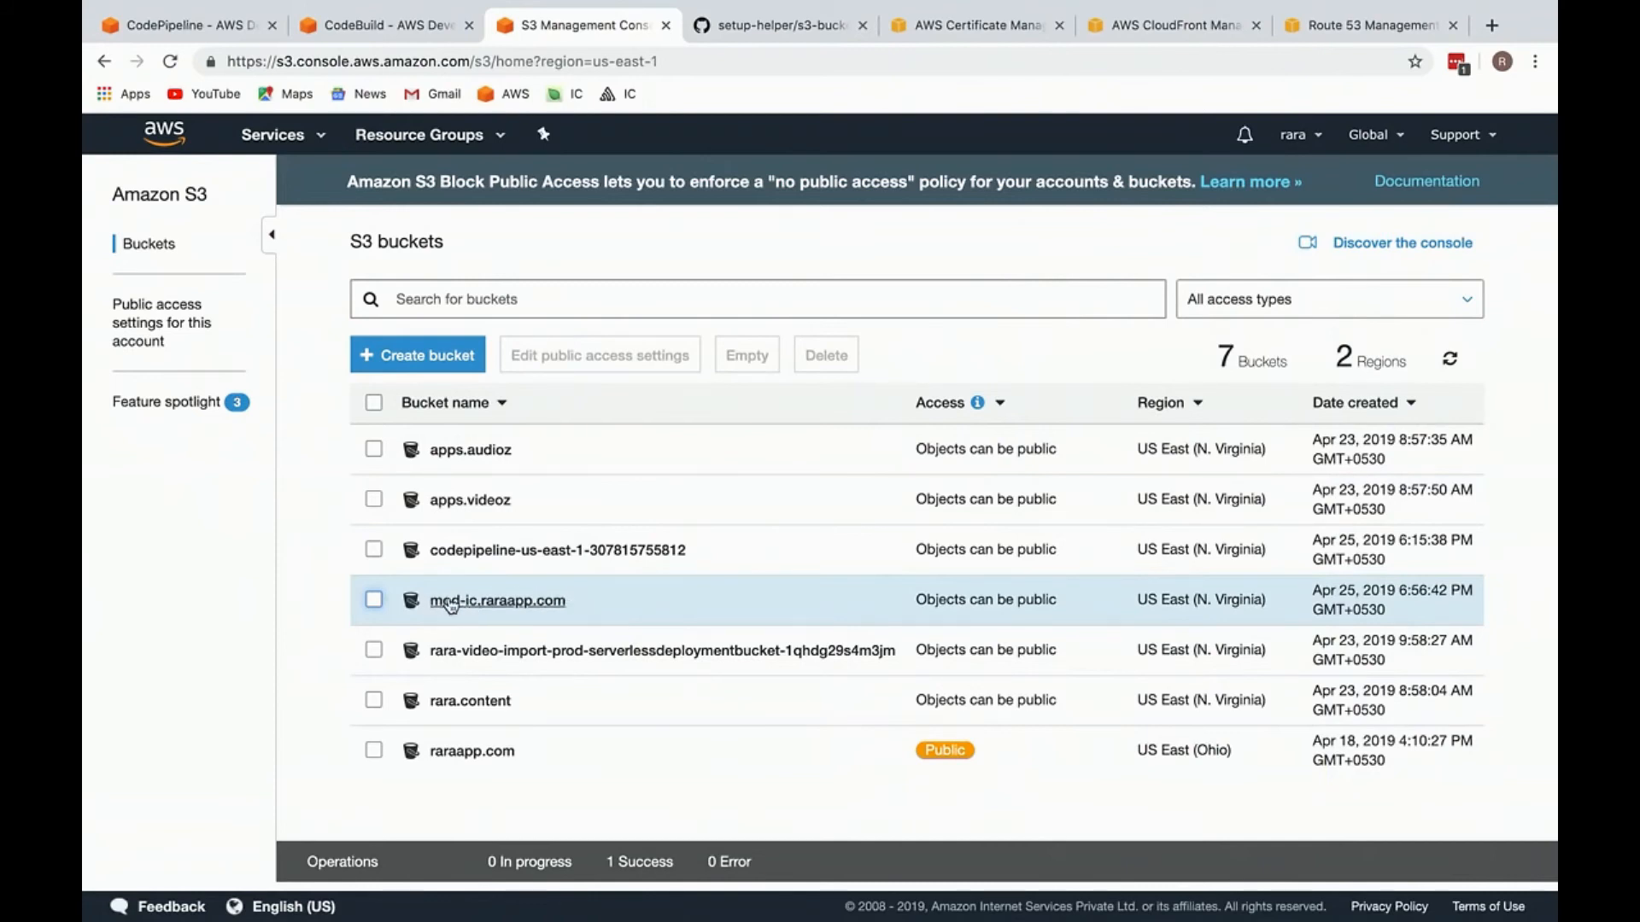
Step: Open the environment settings of the inner-circle-prod-build project in CodeBuild
left_click(342, 28)
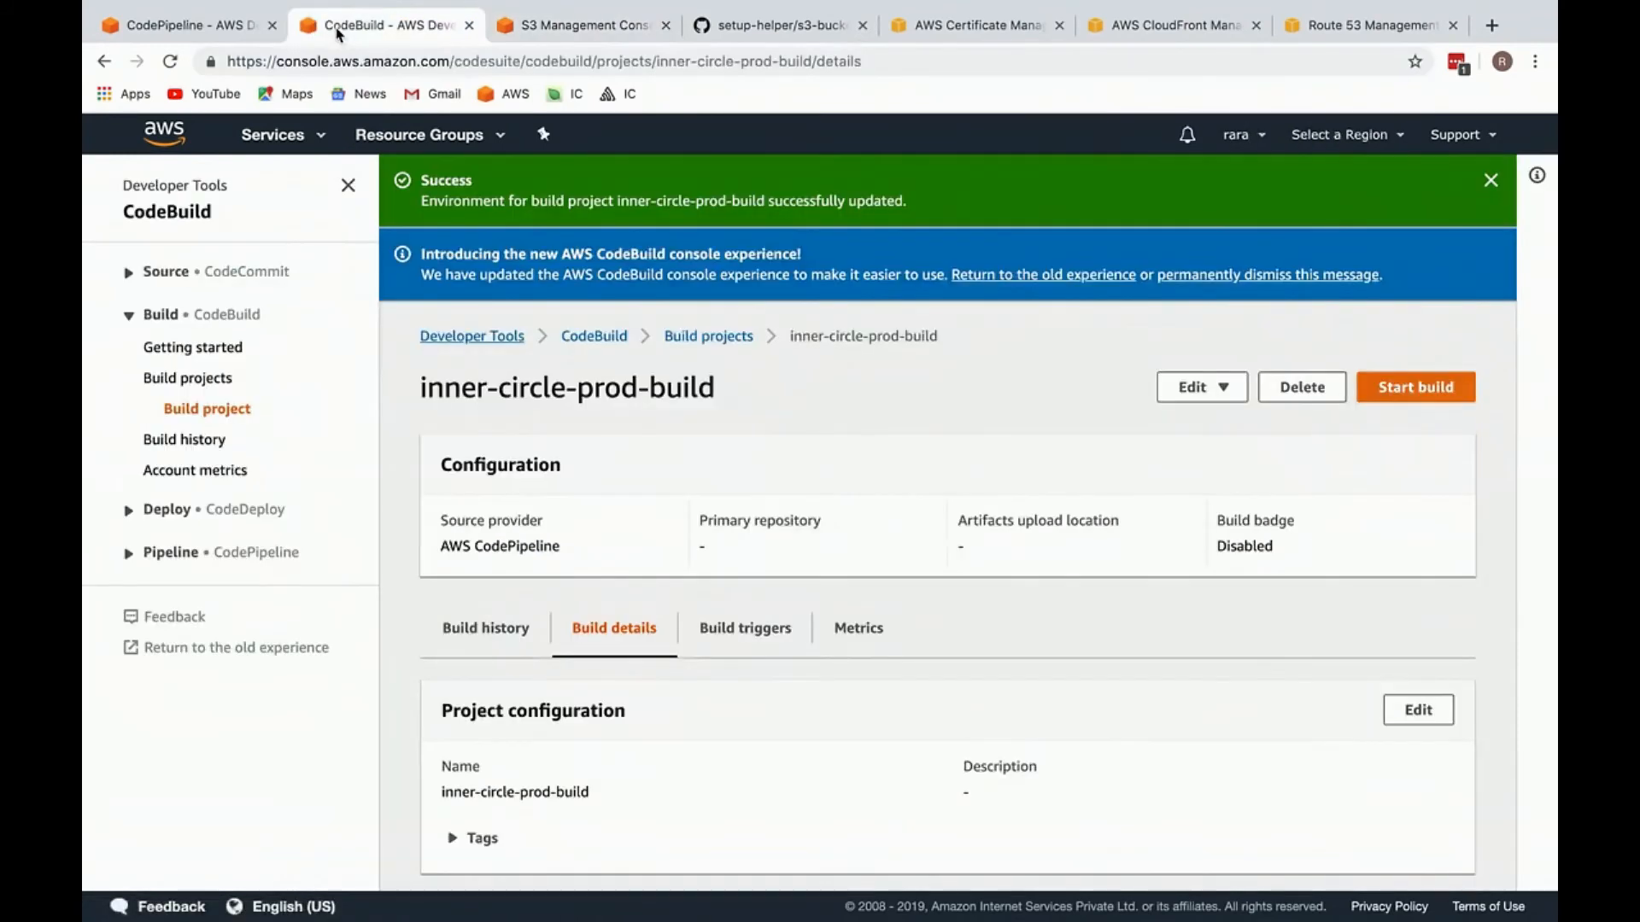
left_click(1193, 319)
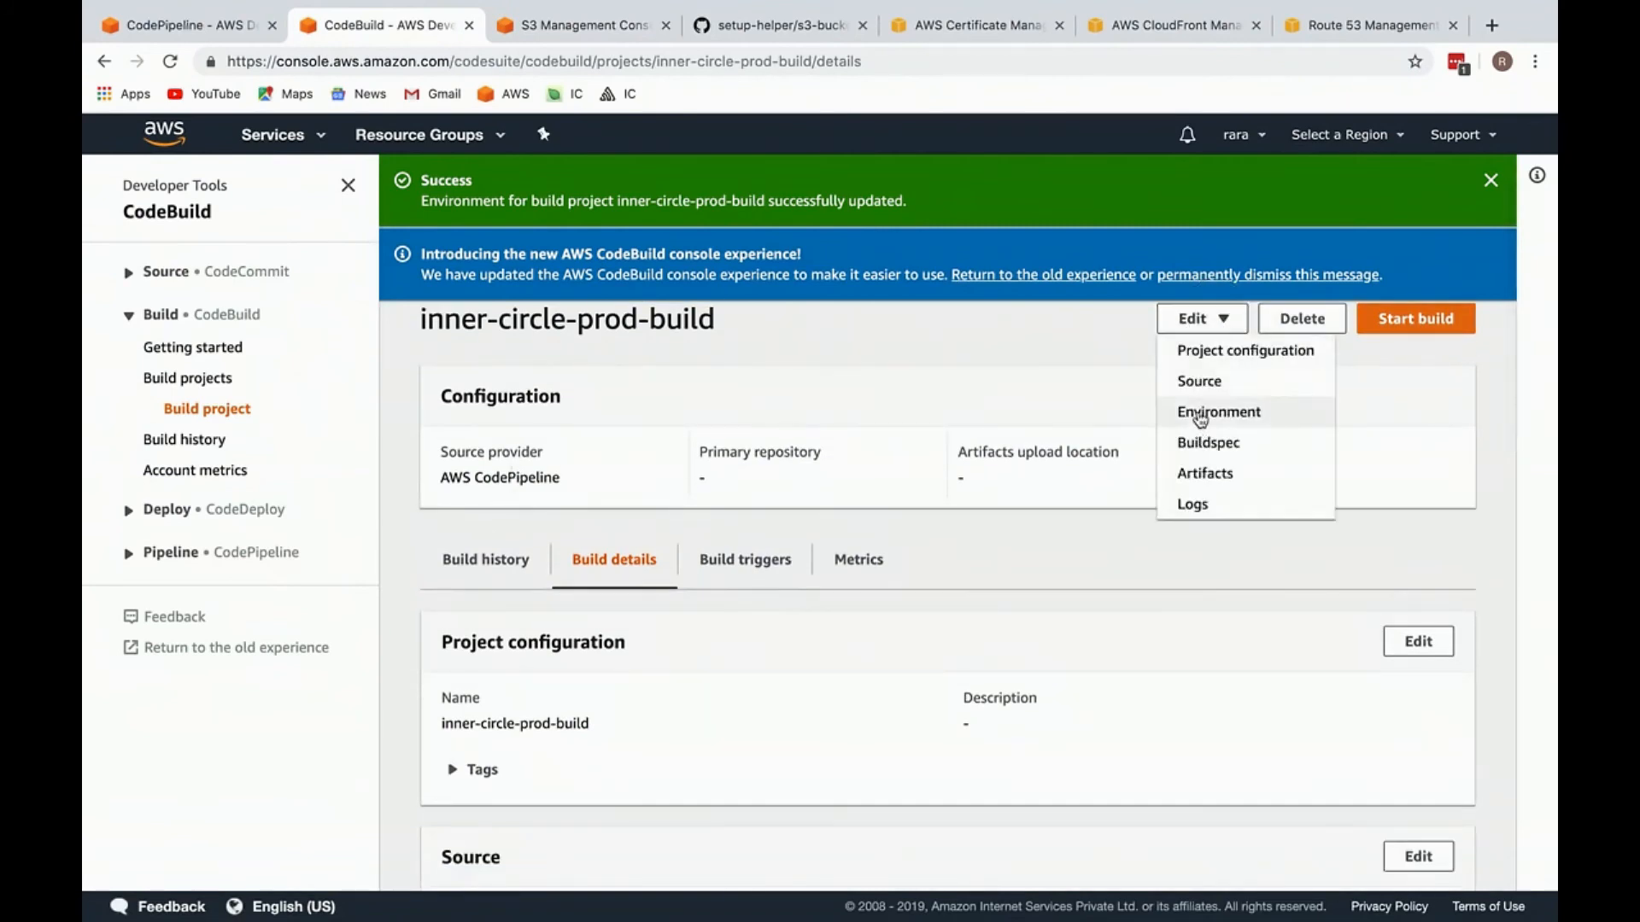
left_click(1210, 421)
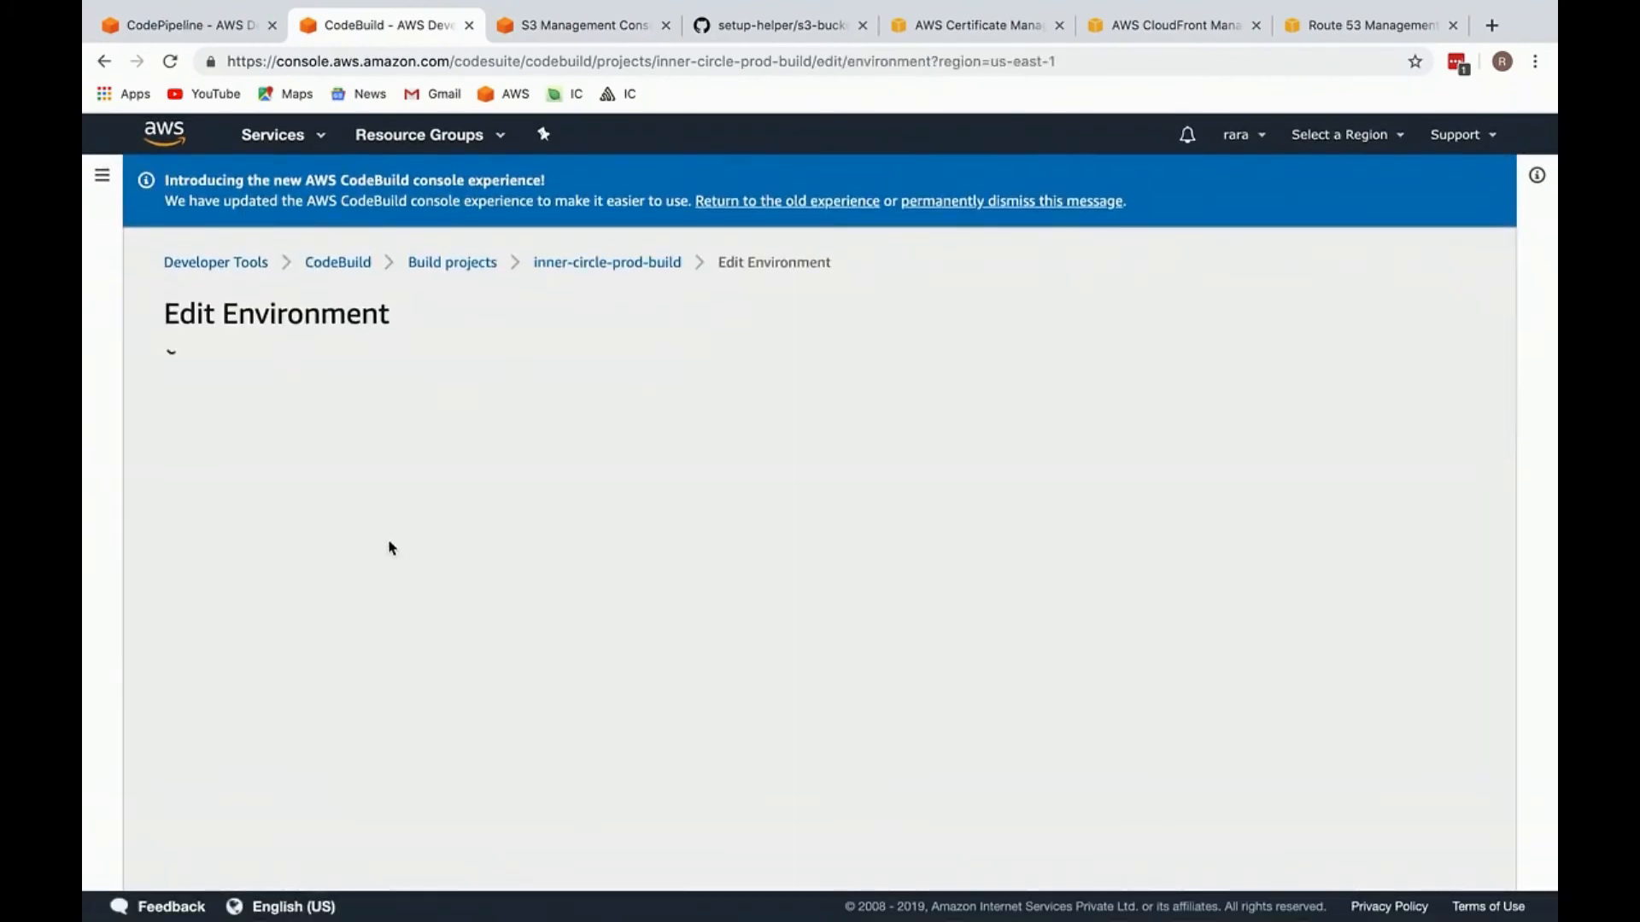
Step: Return to S3, open the mod-ic.raraapp.com bucket and look through its uploaded files
left_click(547, 28)
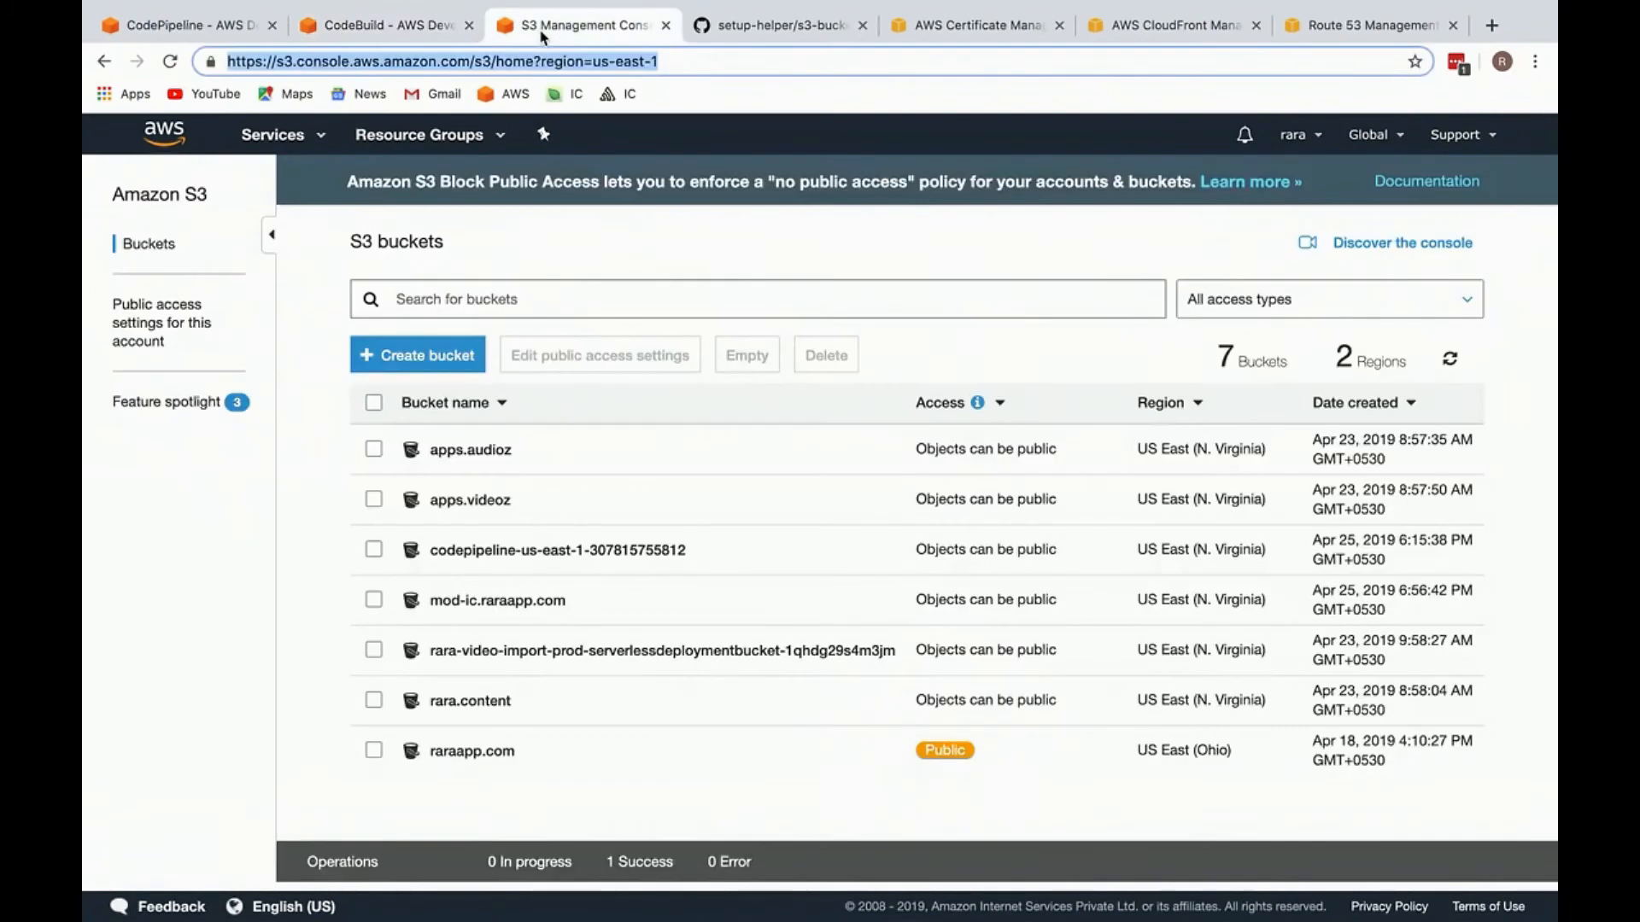
left_click(496, 602)
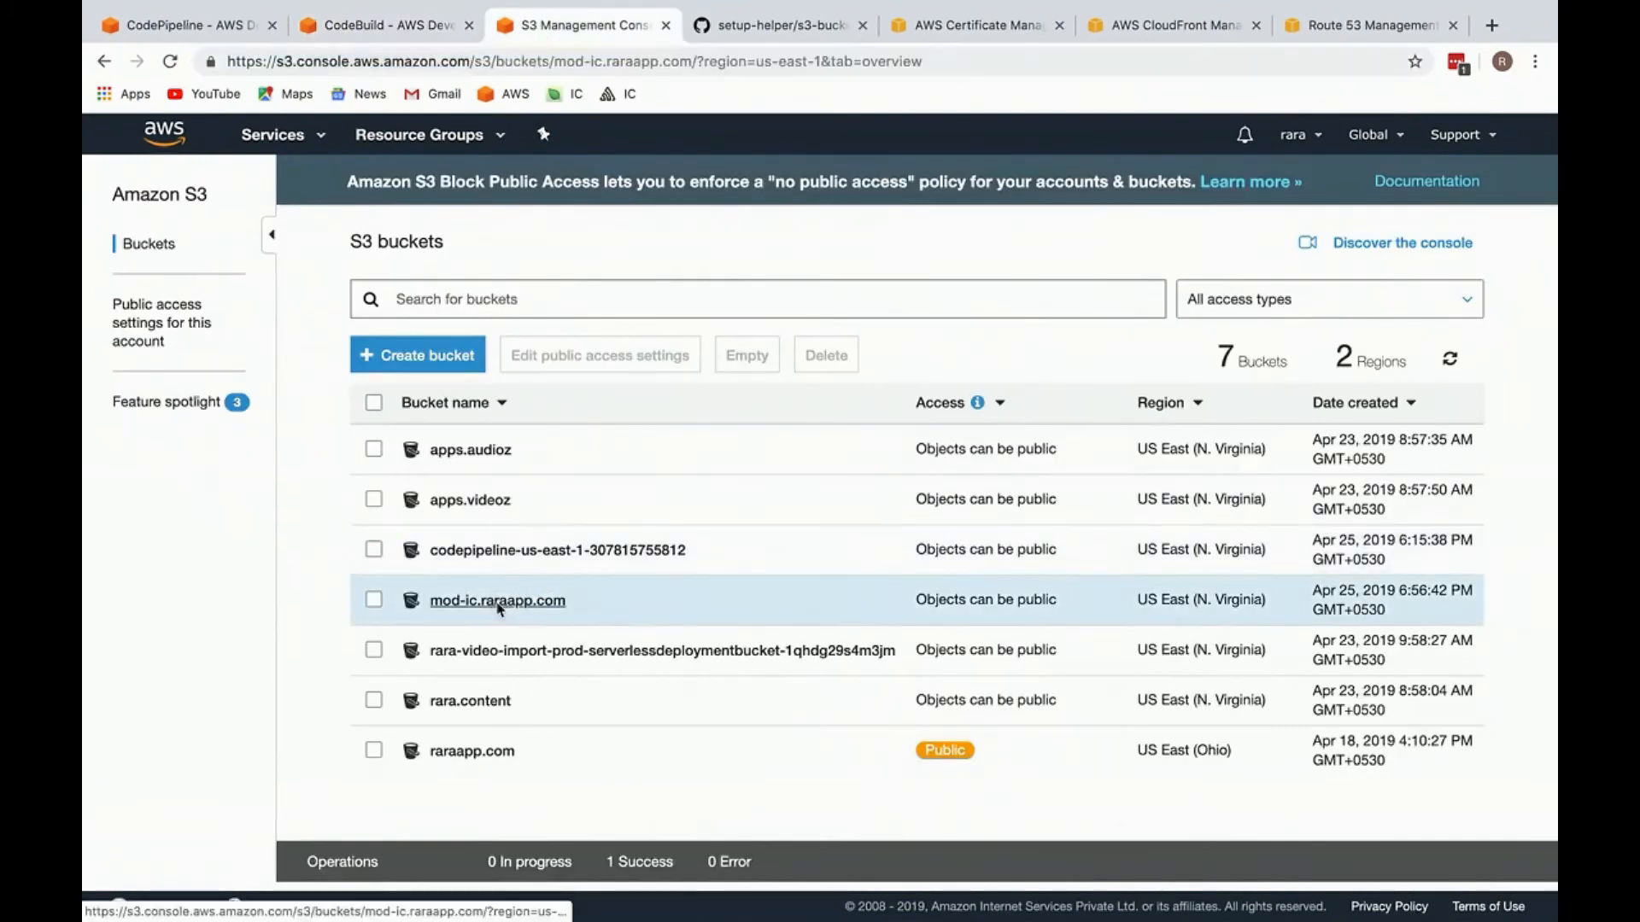
scroll(513, 453, "down", 6)
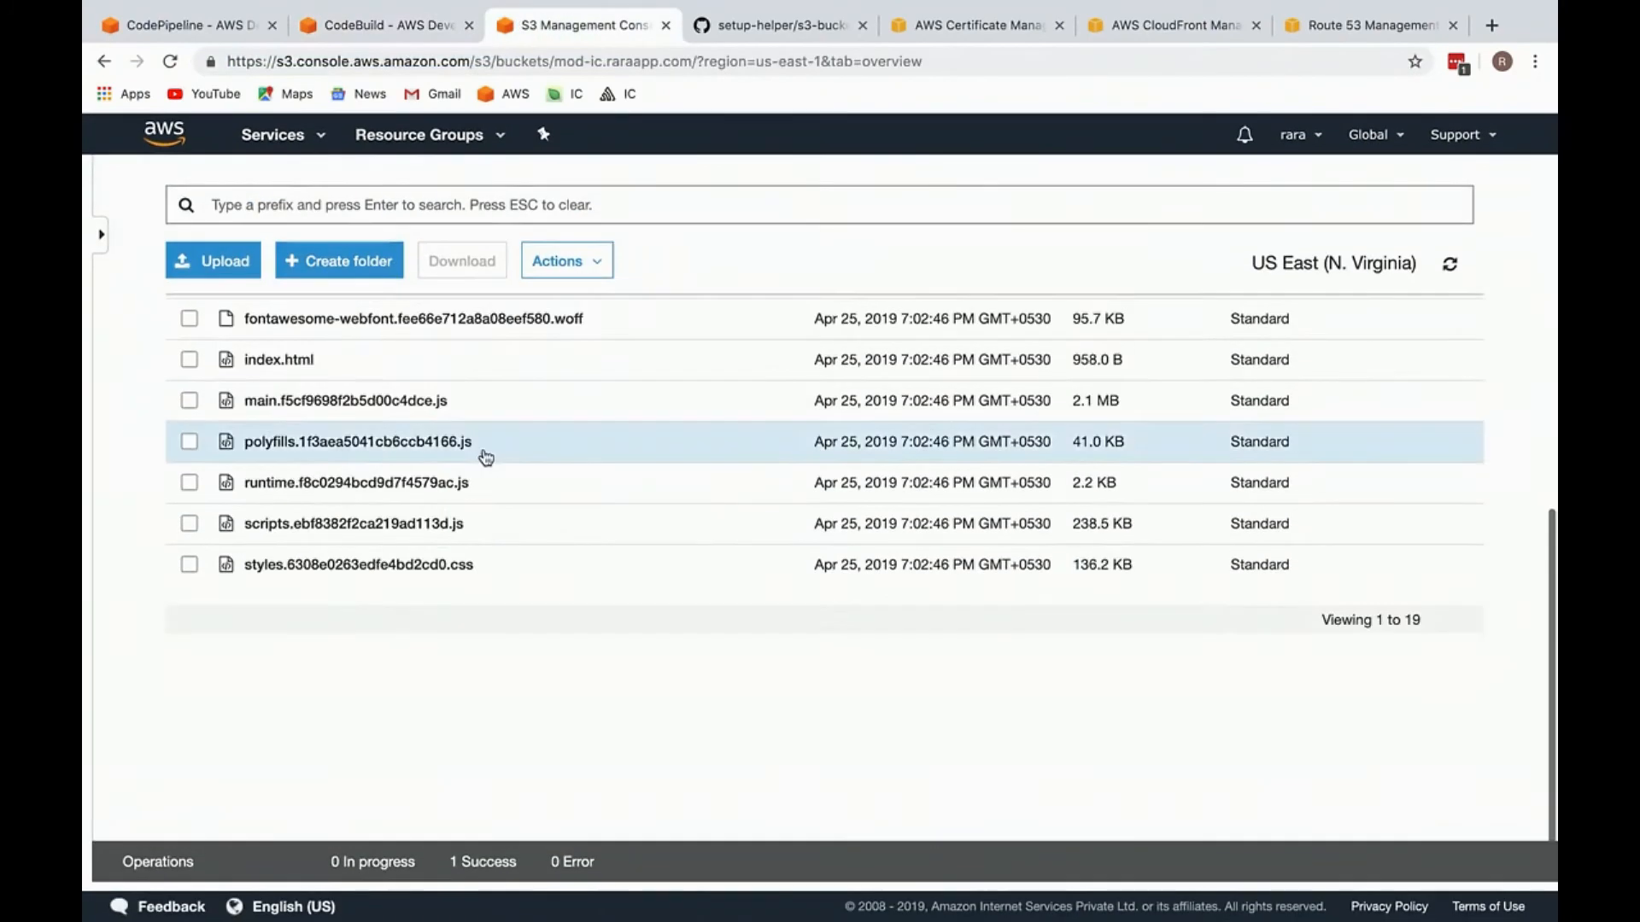
scroll(517, 333, "up", 6)
Step: Turn on static website hosting for the mod-ic.raraapp.com bucket with index.html as the index document
left_click(518, 266)
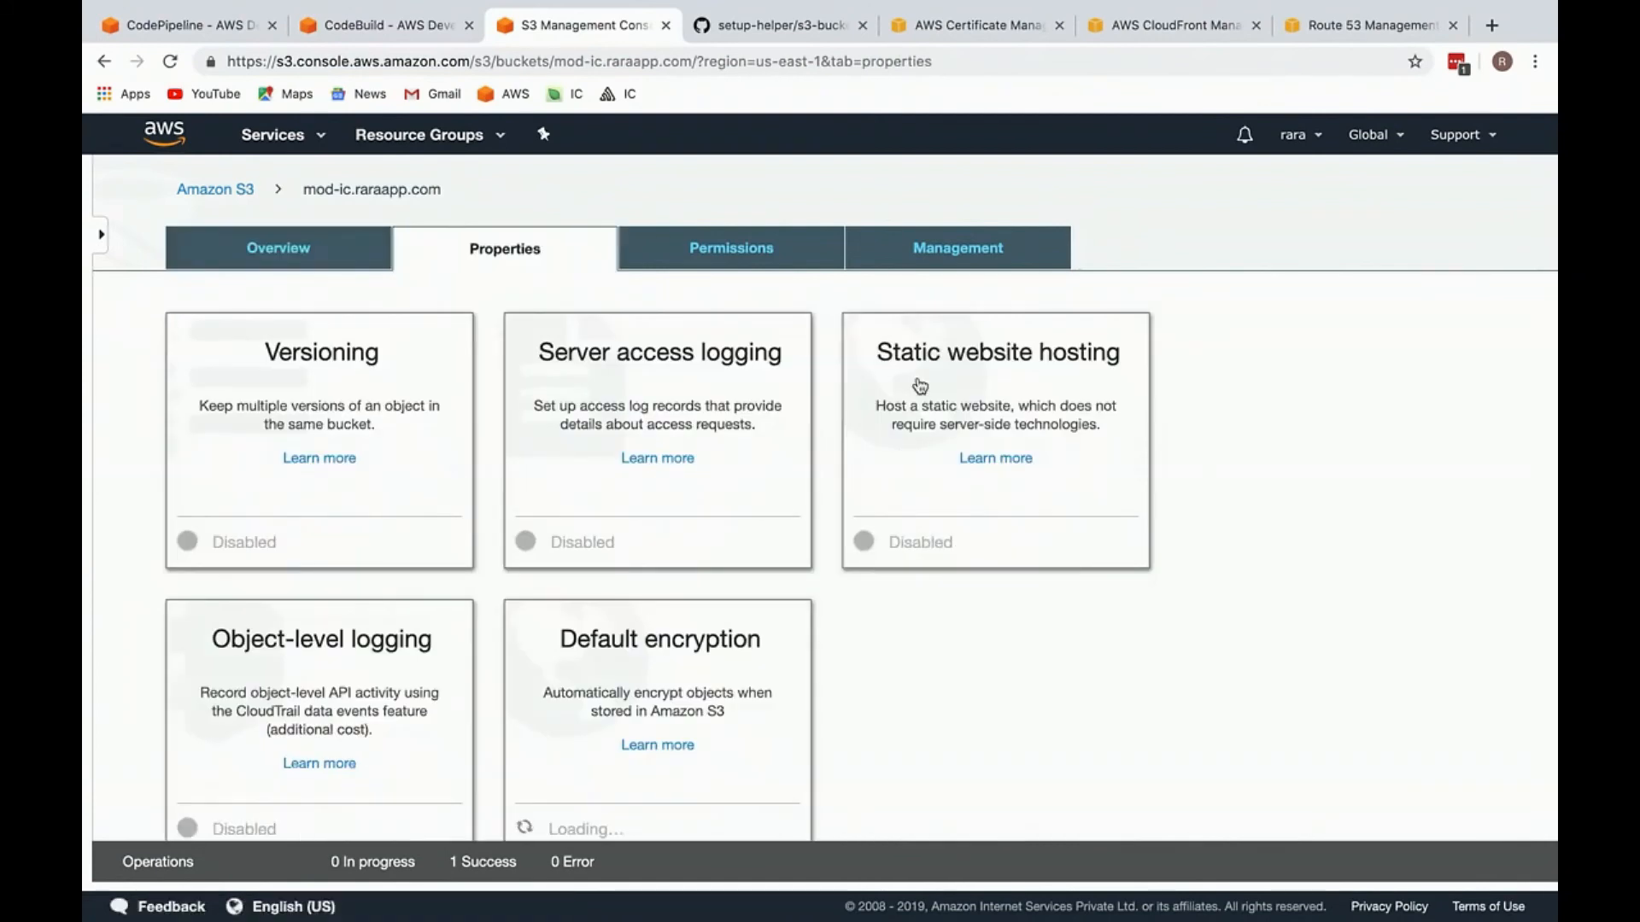
left_click(1066, 427)
left_click(976, 484)
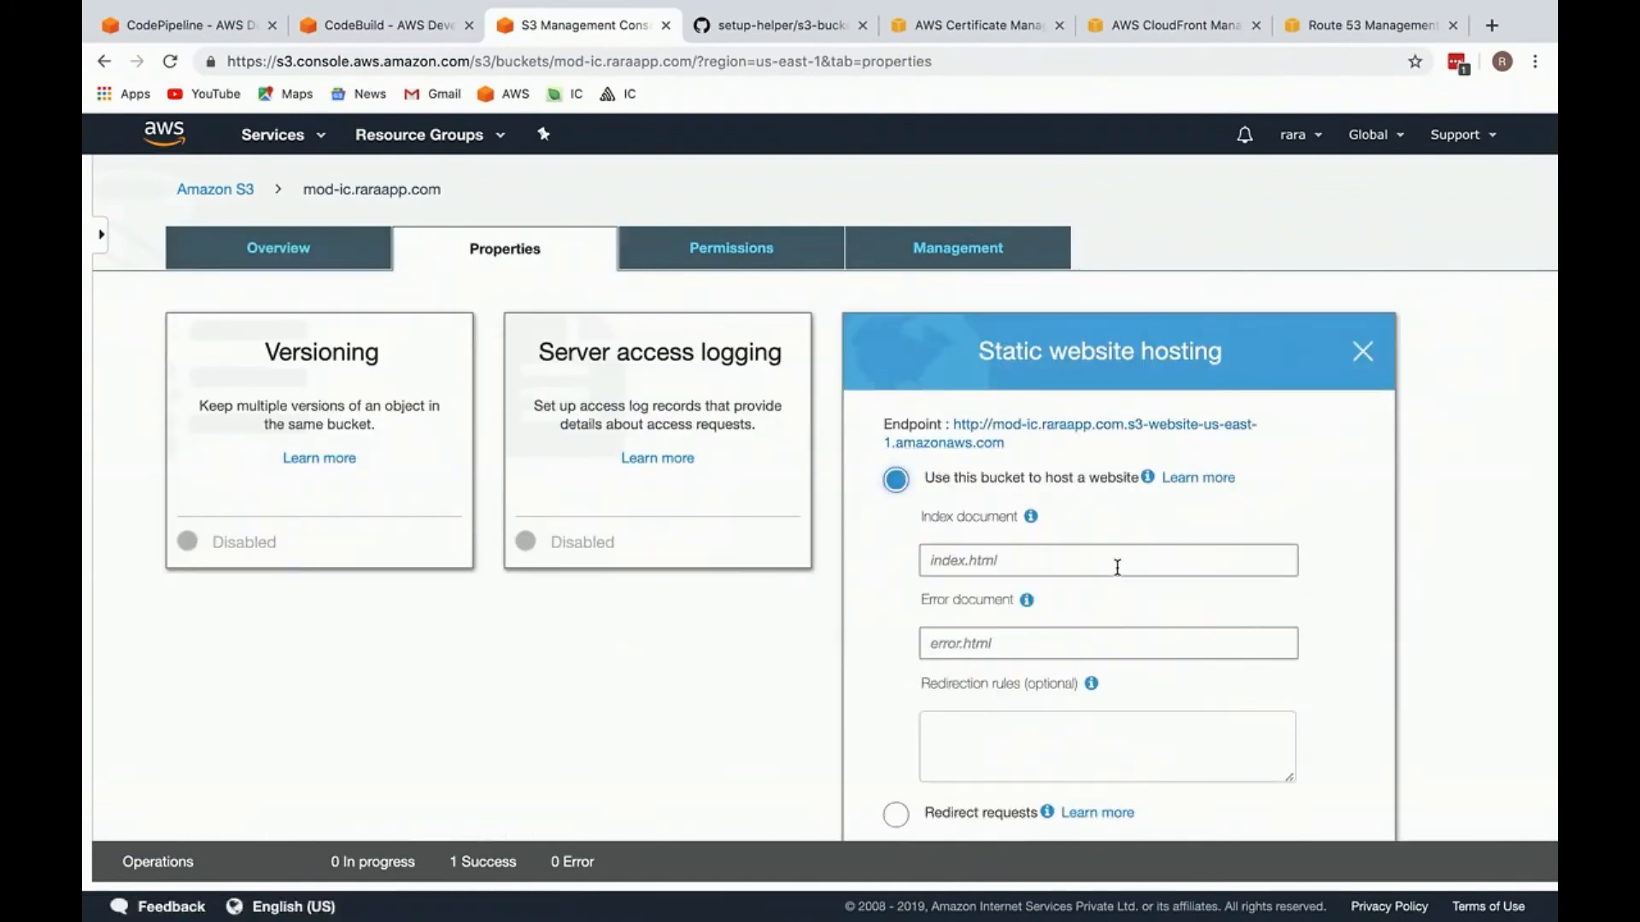
left_click(1097, 550)
type("index.html")
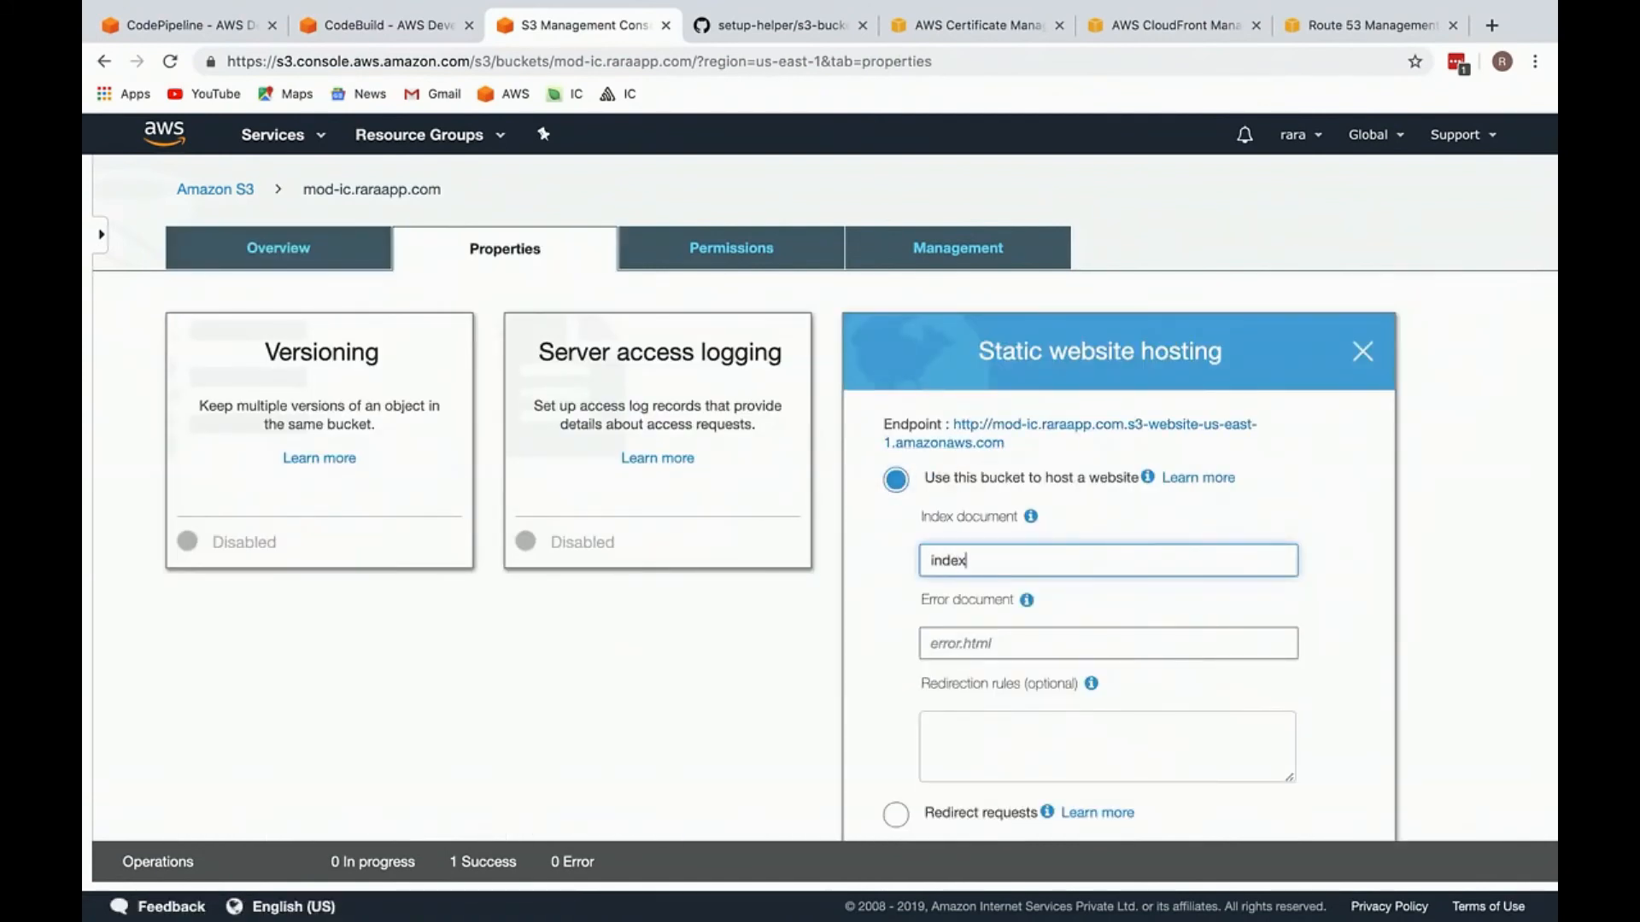
Step: Set the error document to index.html as well and save the static website hosting settings
key("super+a")
key("super+c")
left_click(1136, 642)
key("super+v")
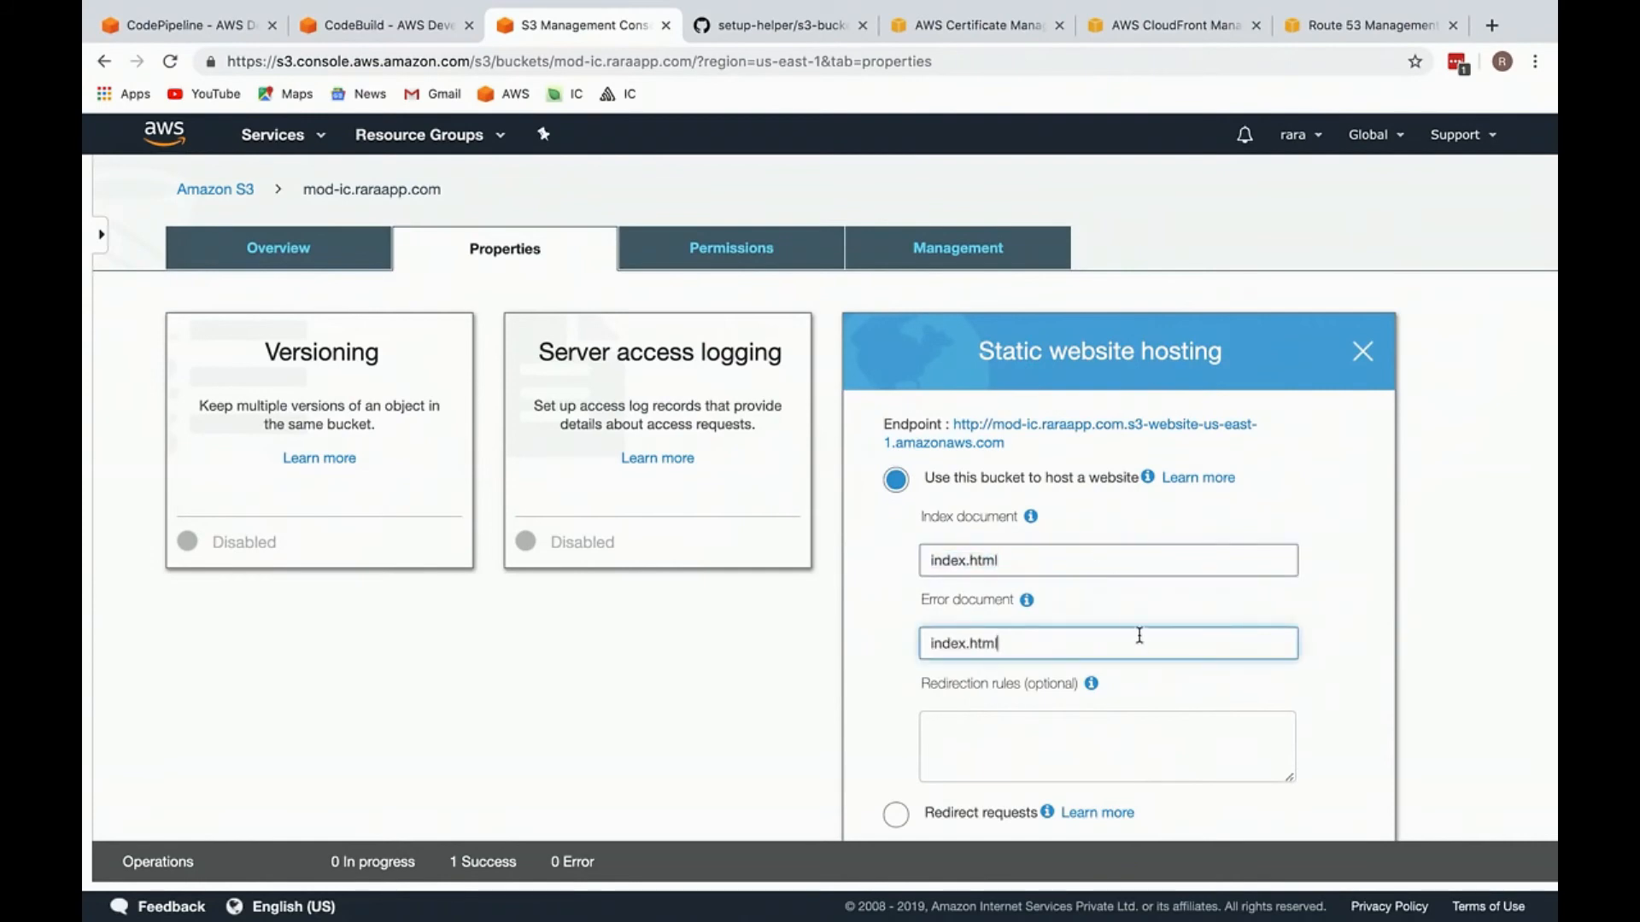
scroll(1136, 637, "down", 3)
left_click(1023, 456)
left_click(987, 392)
left_click(956, 463)
double_click(956, 471)
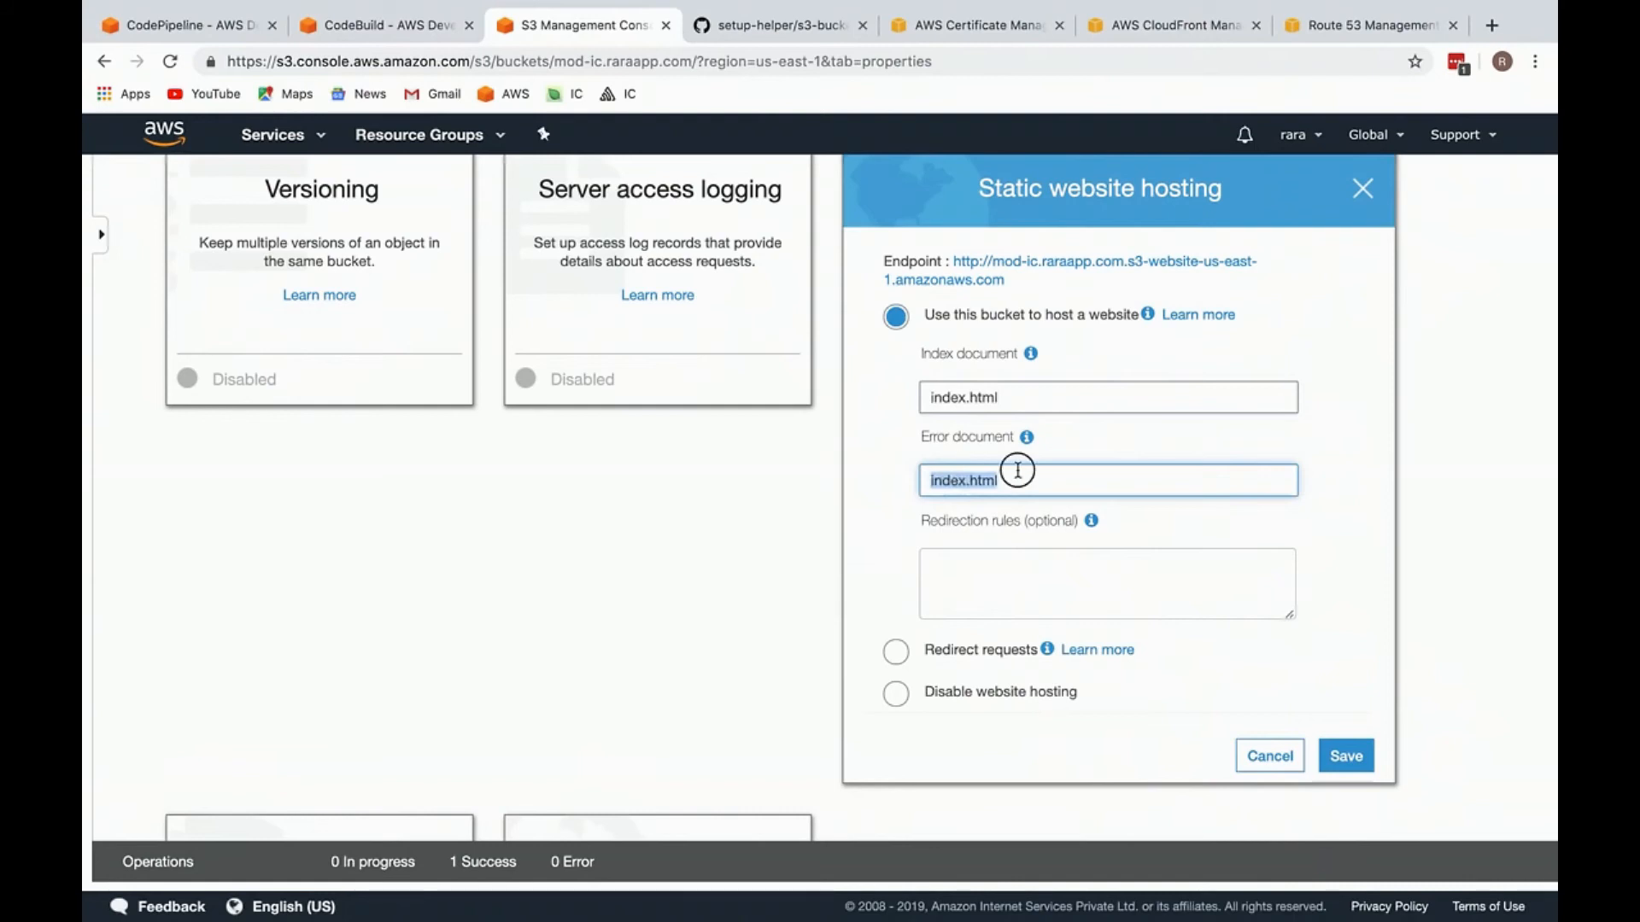
double_click(1023, 494)
left_click(1130, 478)
scroll(1277, 483, "up", 3)
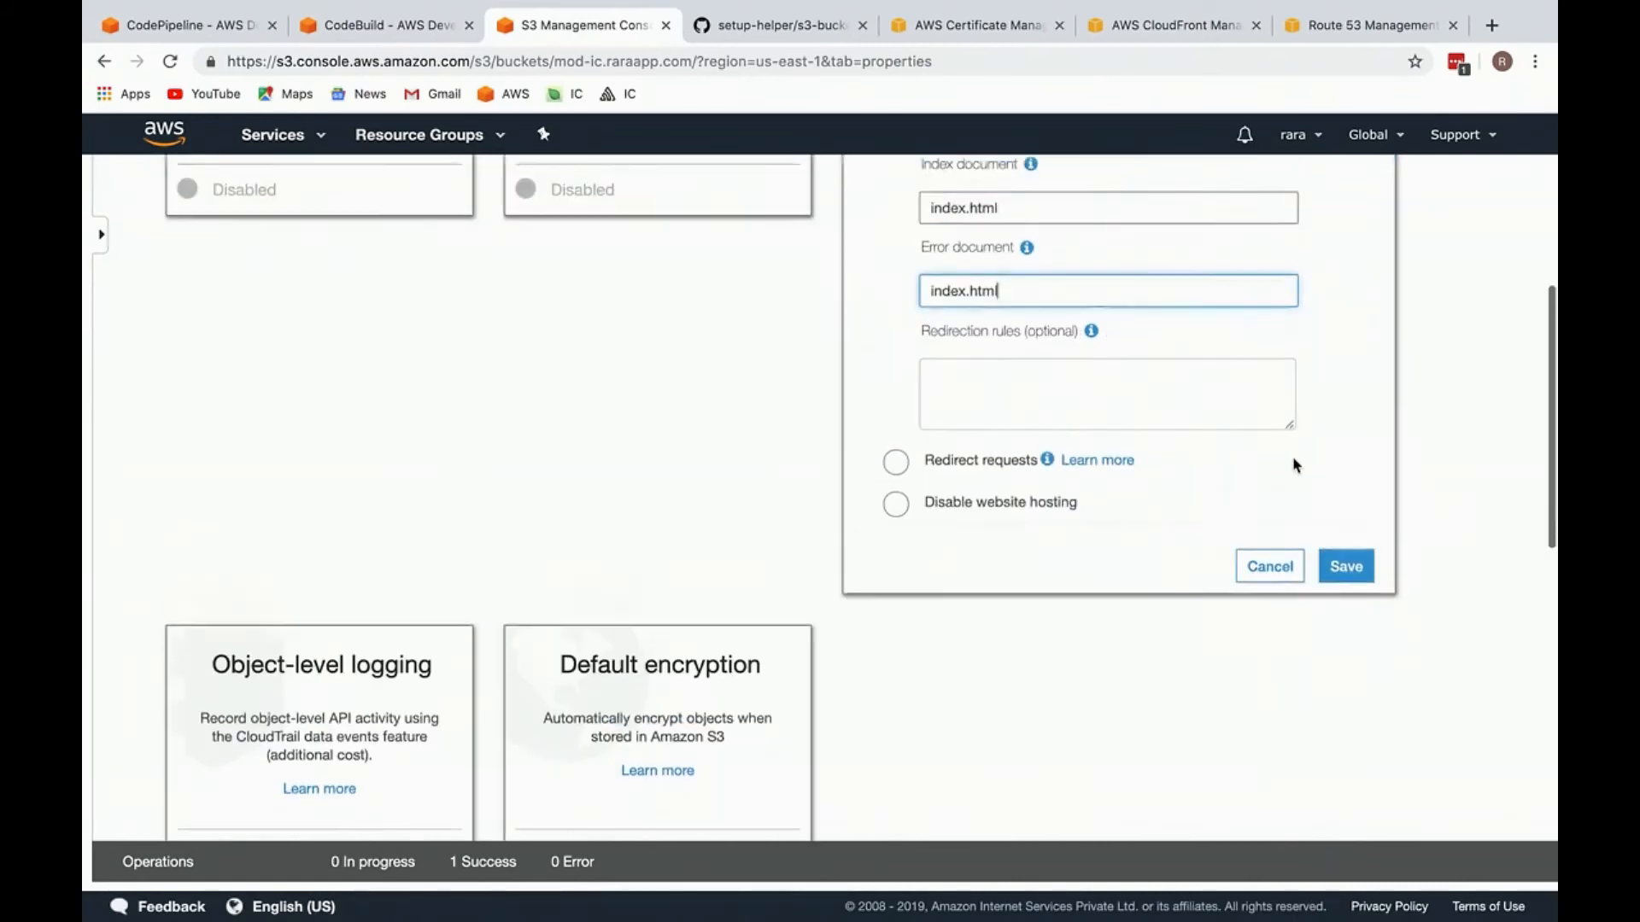
scroll(1026, 614, "up", 3)
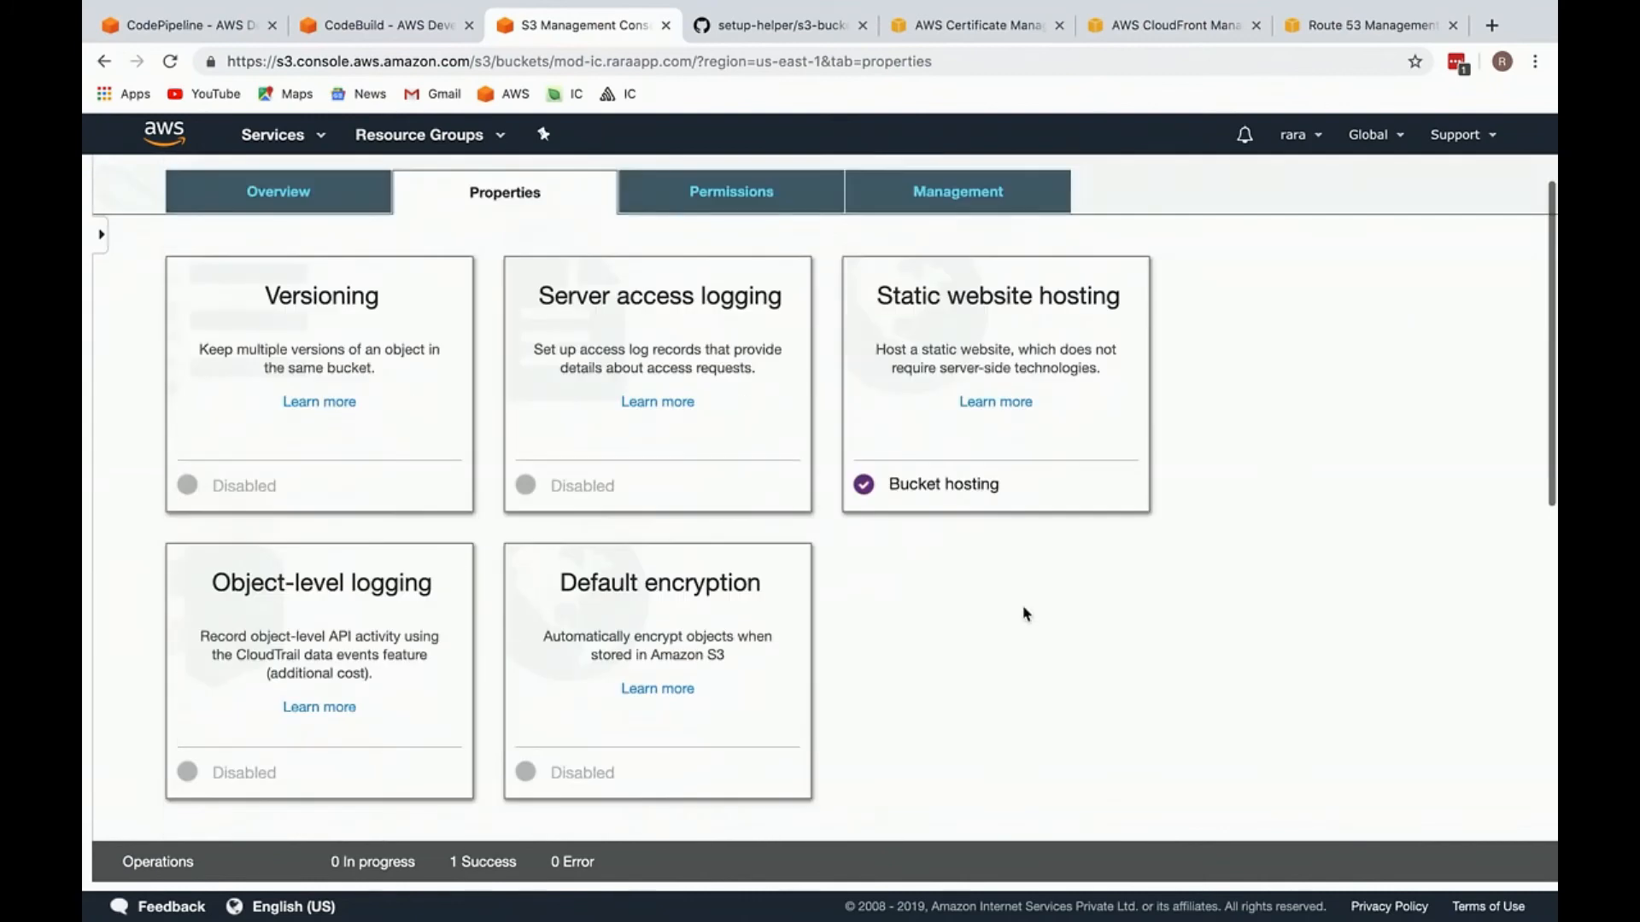
Step: Open the bucket's static website endpoint URL in a new browser tab and place it beside the S3 tab
left_click(926, 348)
triple_click(957, 368)
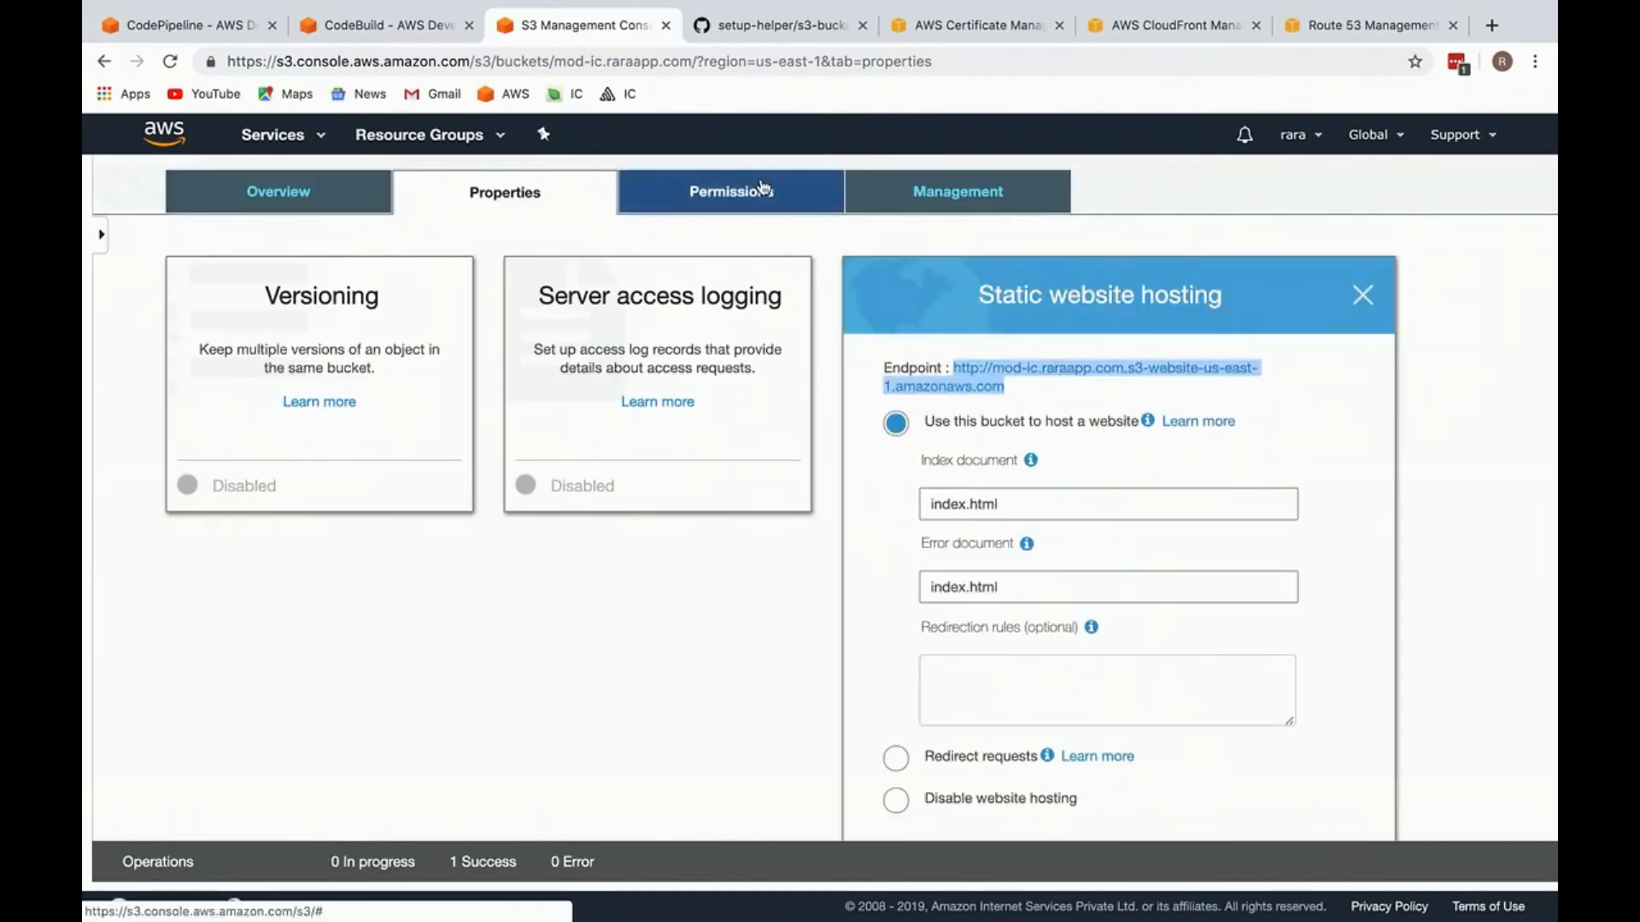
key("ctrl+c")
key("ctrl+t")
key("ctrl+v")
key("Return")
left_click_drag(1343, 26, 683, 25)
Step: Open the bucket policy editor in the permissions of the mod-ic.raraapp.com bucket
left_click(538, 20)
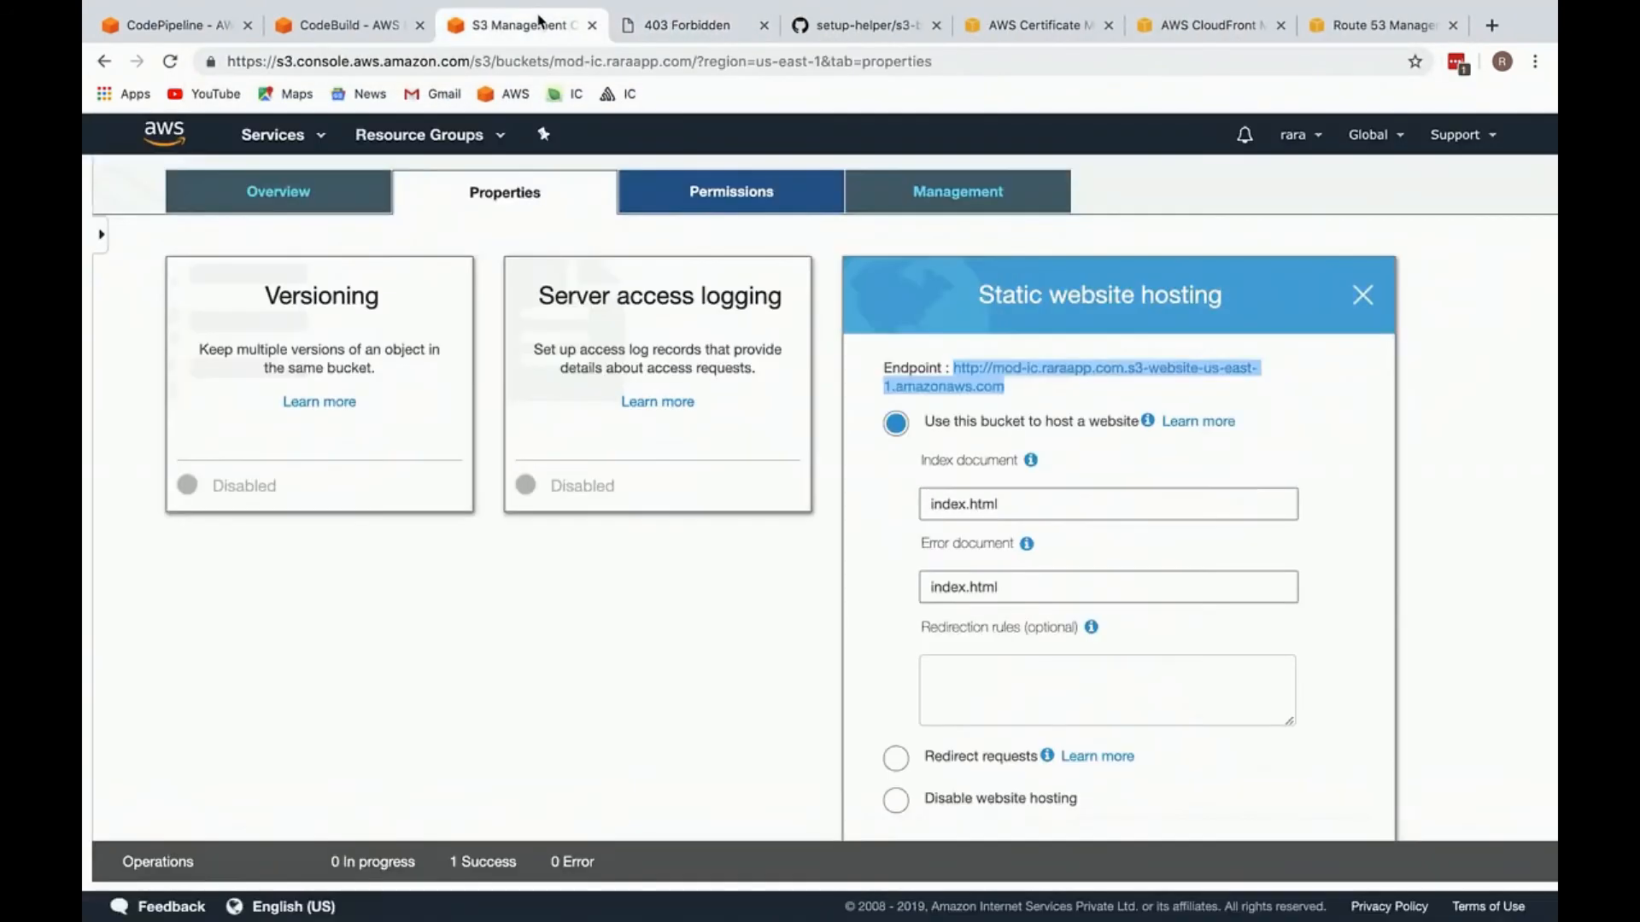
left_click(684, 248)
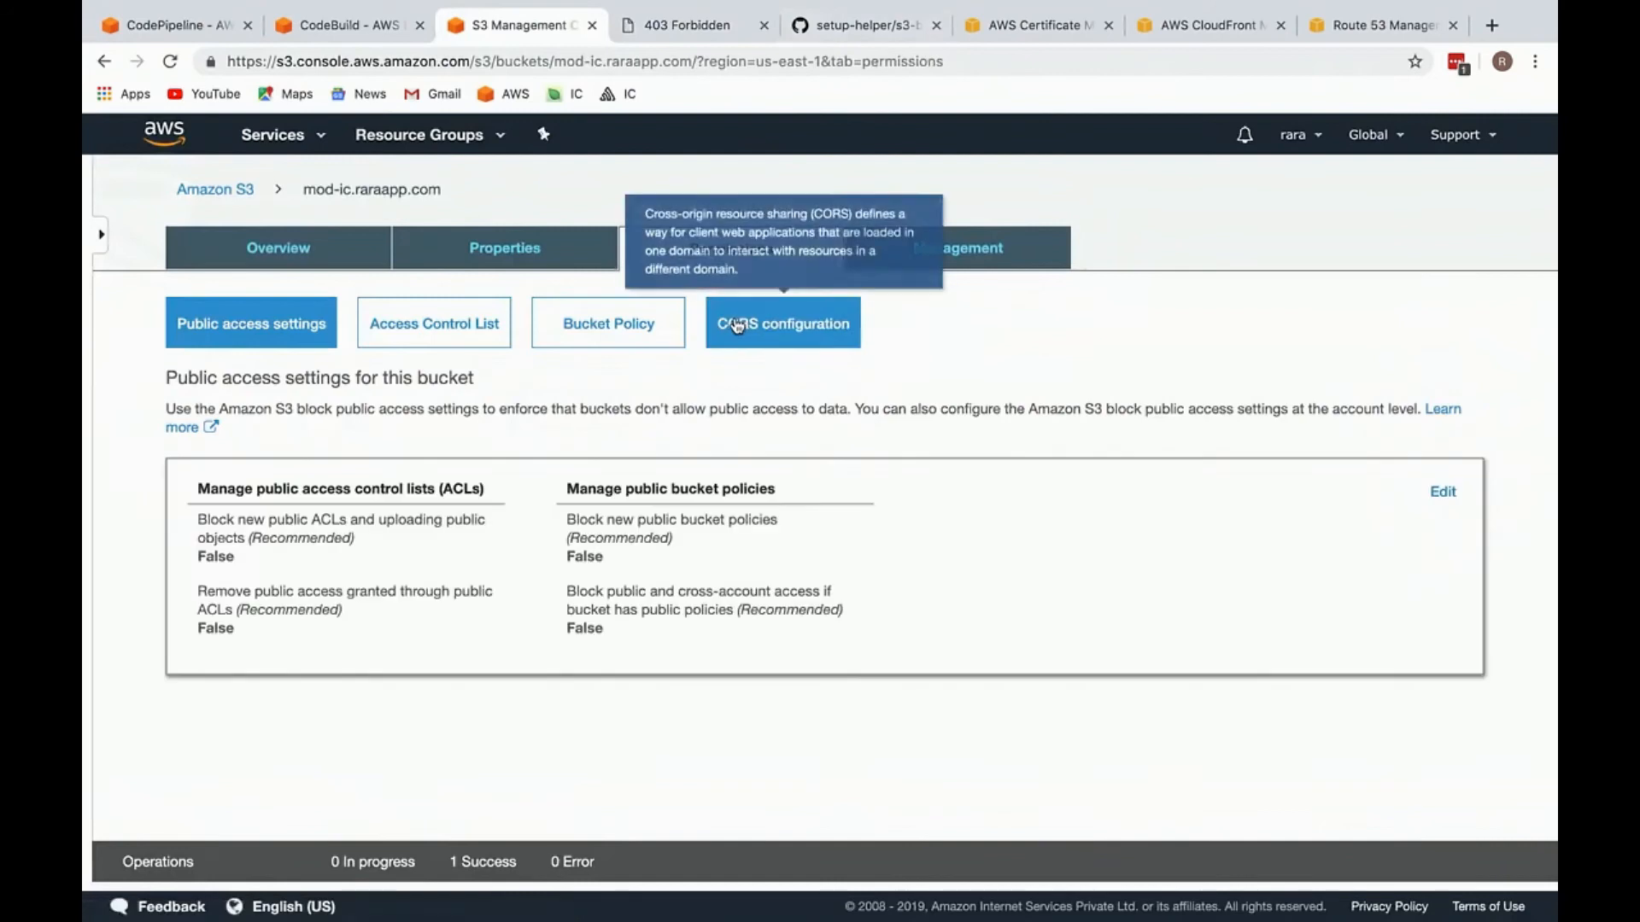
left_click(622, 328)
Step: Copy the policy code from s3-bucket-policy.json in the devslane/setup-helper GitHub repository
left_click(854, 24)
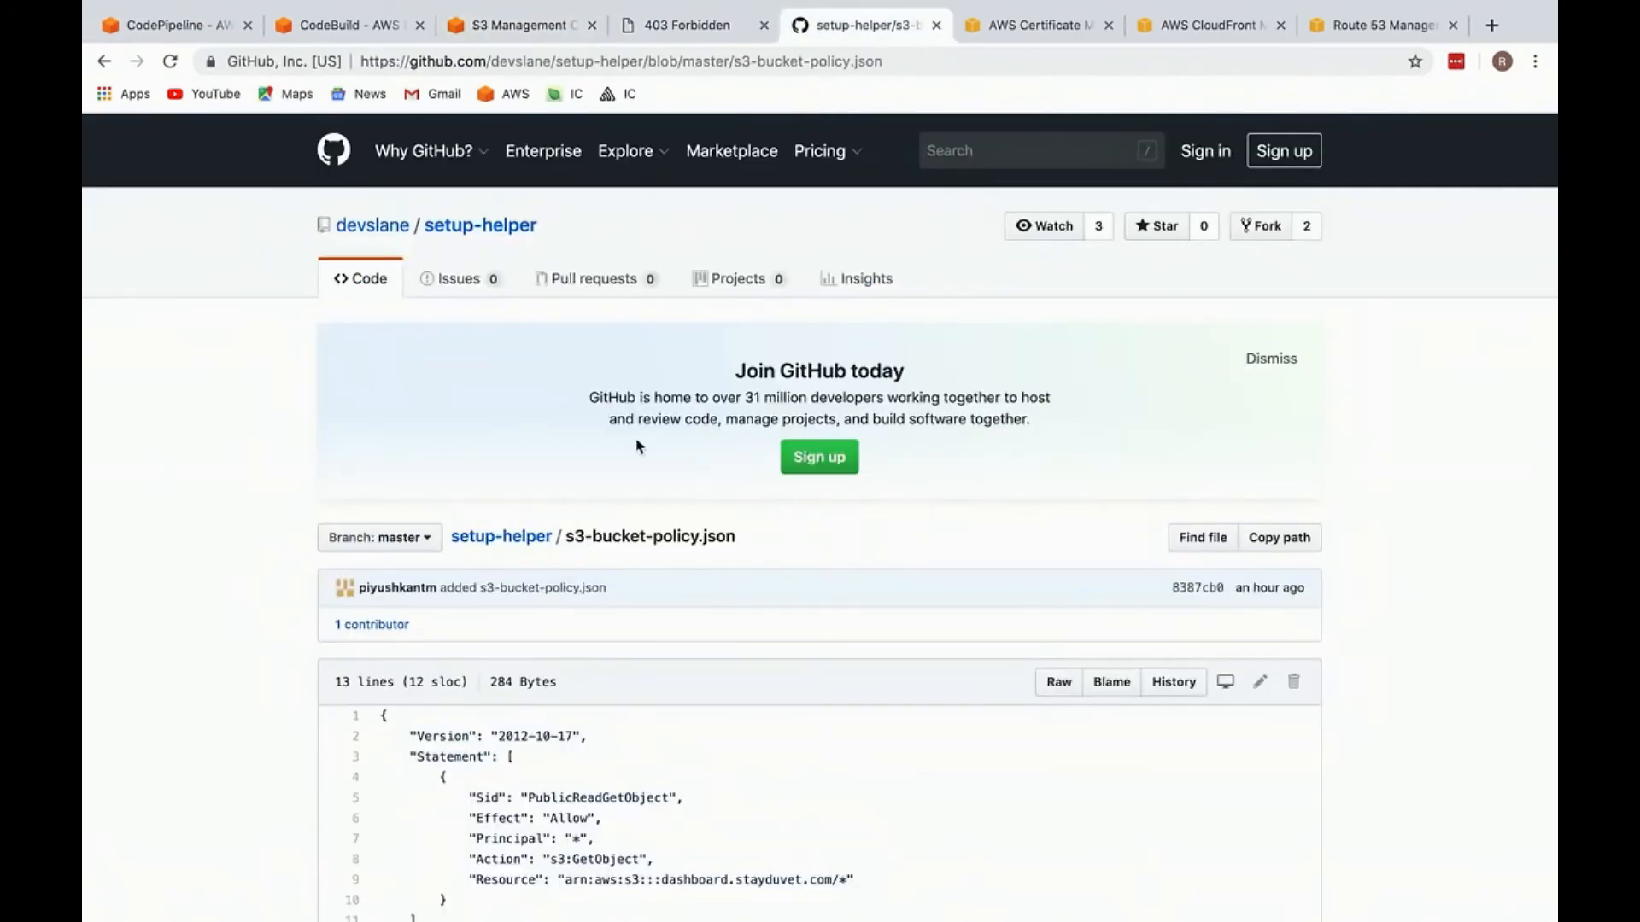
left_click(451, 228)
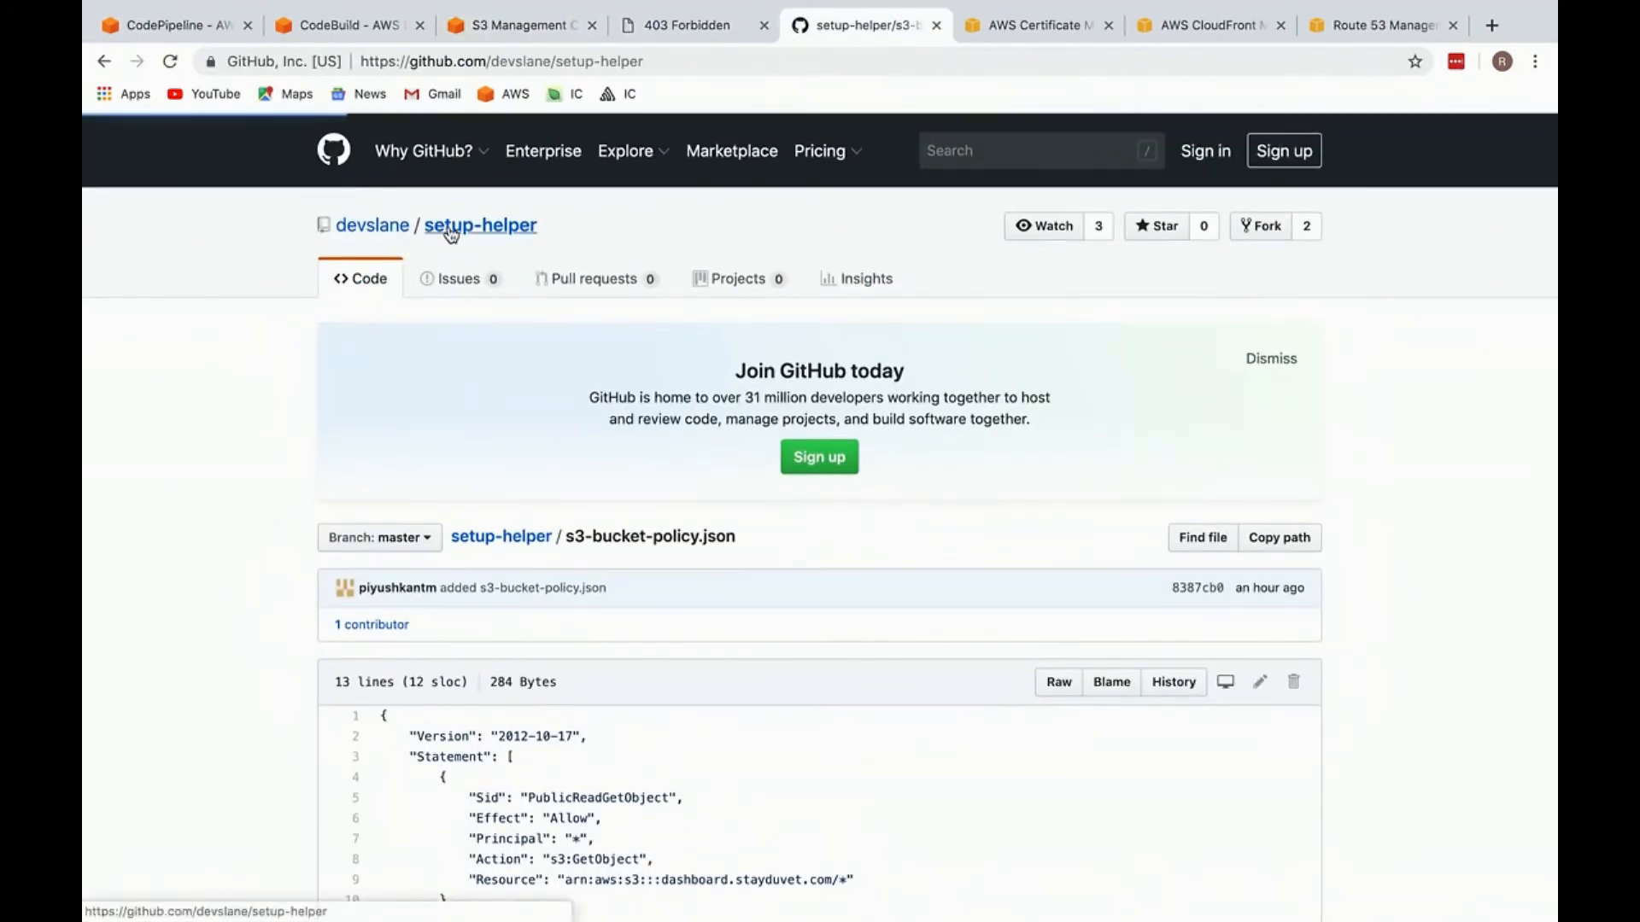
scroll(410, 598, "down", 3)
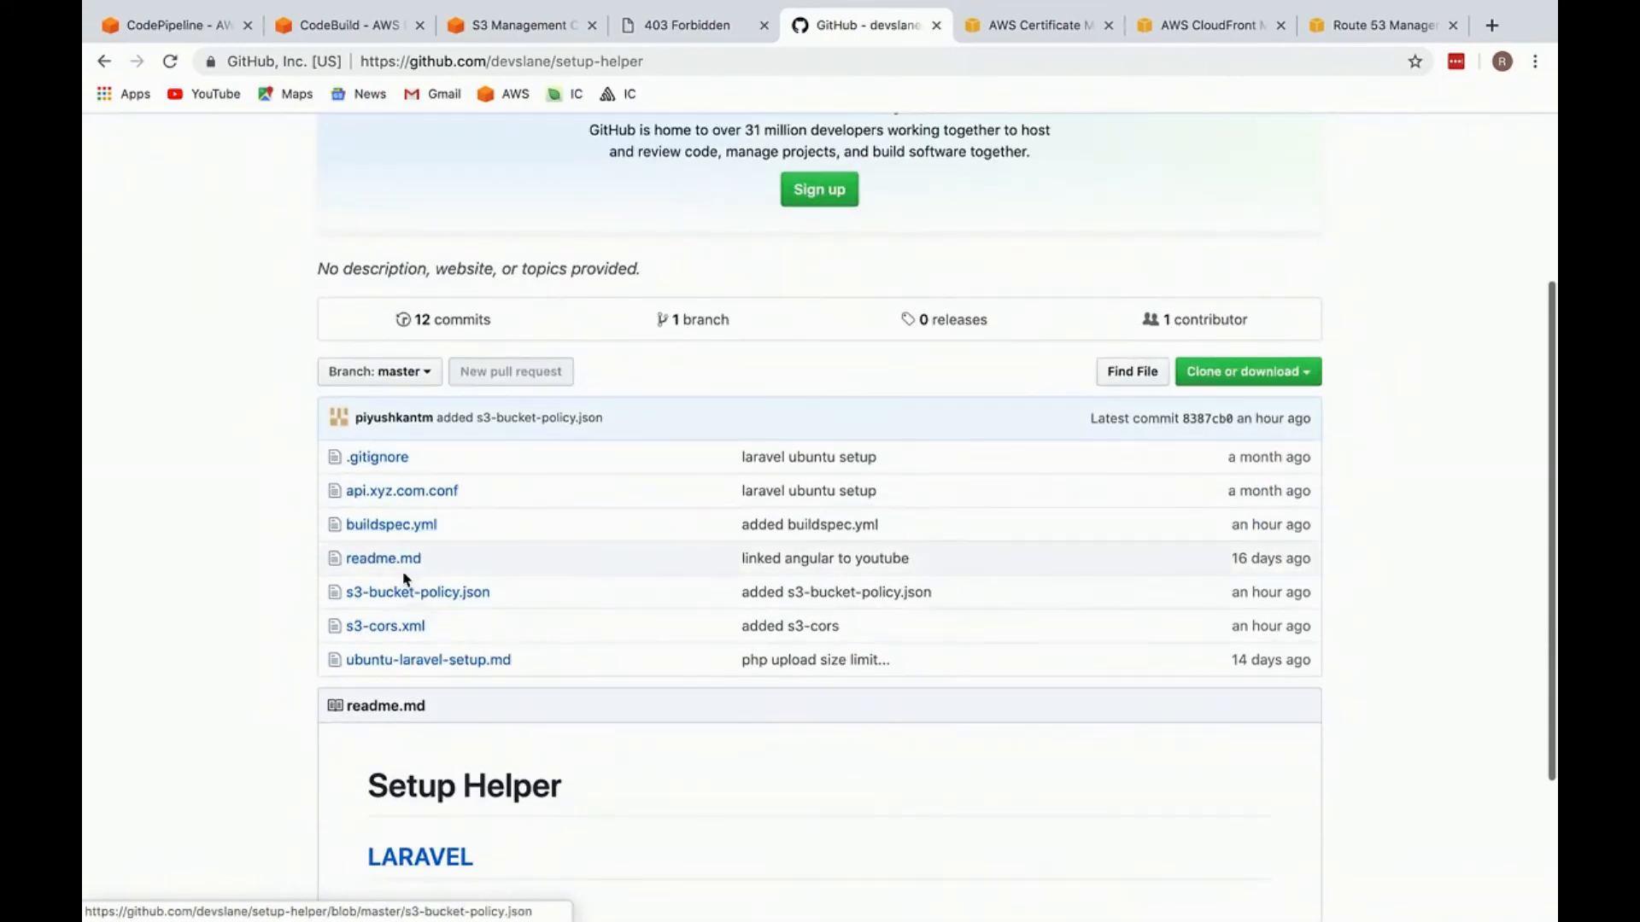
left_click(396, 603)
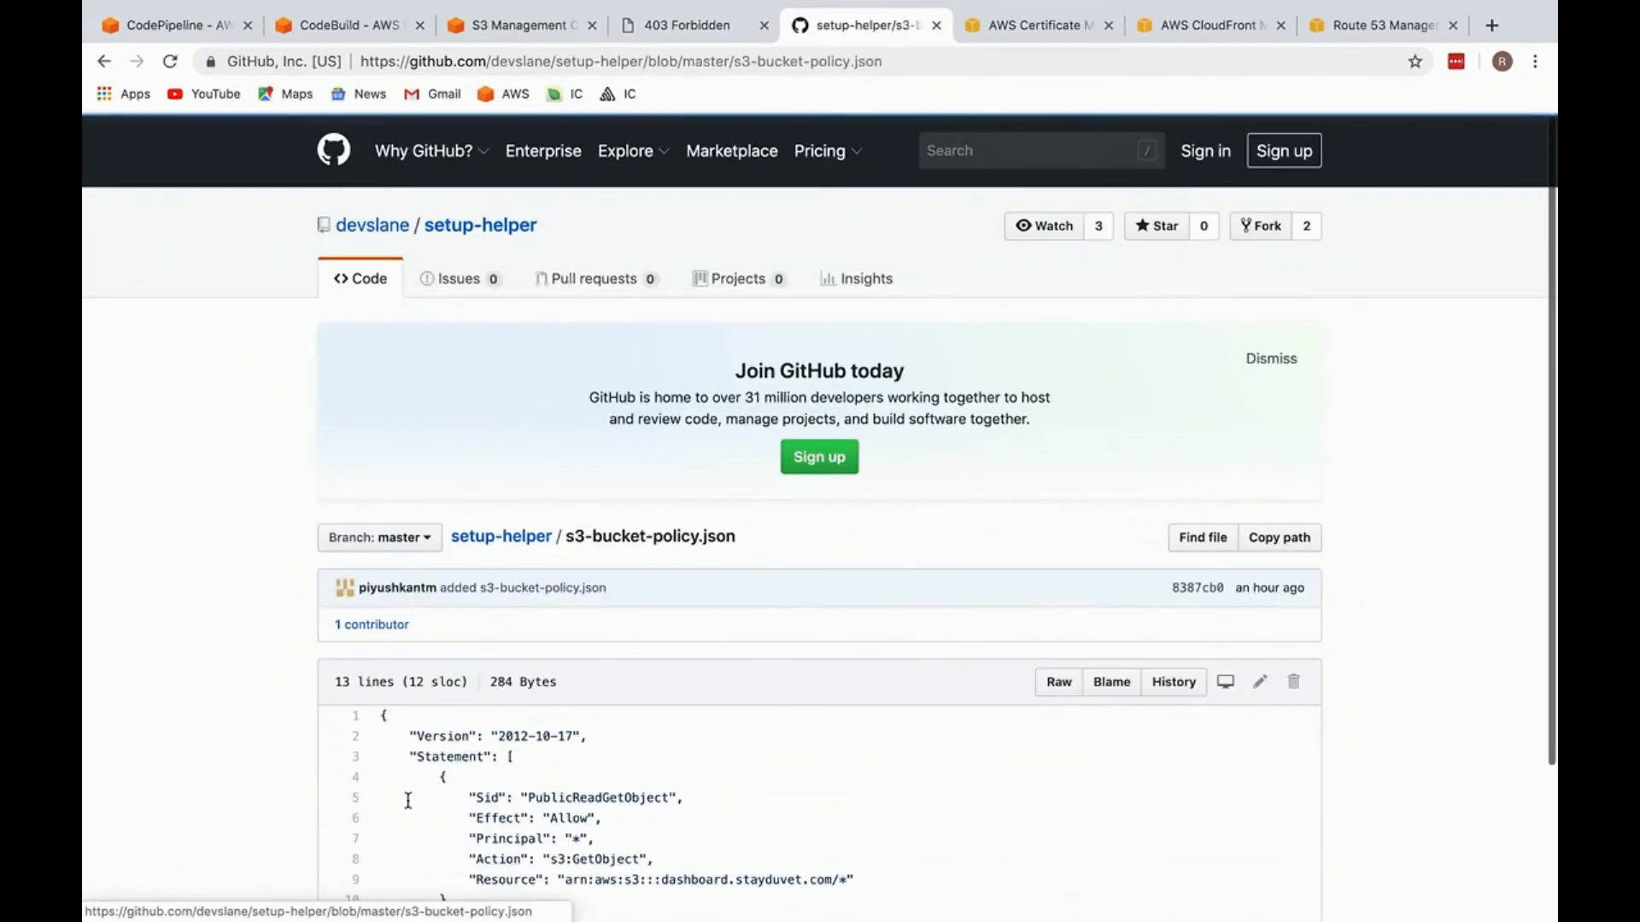
scroll(395, 603, "down", 3)
left_click_drag(425, 731, 365, 524)
Step: Paste the policy into the bucket policy editor, set Resource to arn:aws:s3:::mod-ic.raraapp.com/*, and save it
key("ctrl+shift+Tab")
key("ctrl+shift+Tab")
left_click(560, 443)
key("ctrl+v")
left_click_drag(390, 382, 604, 381)
left_click_drag(404, 567, 653, 567)
key("ctrl+v")
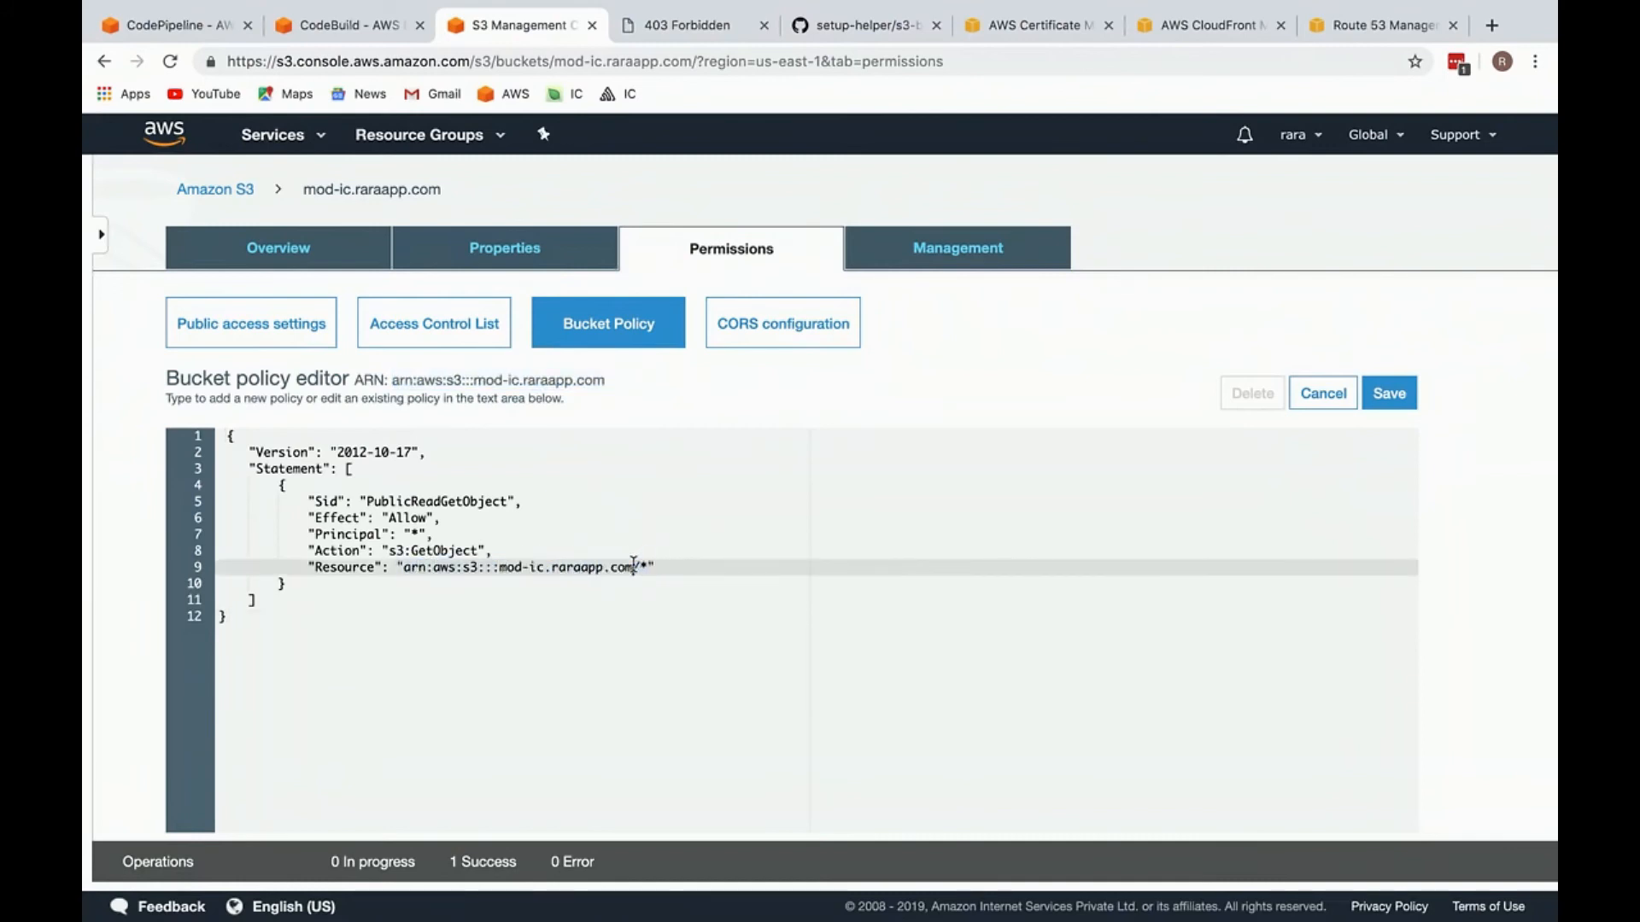
left_click(1397, 391)
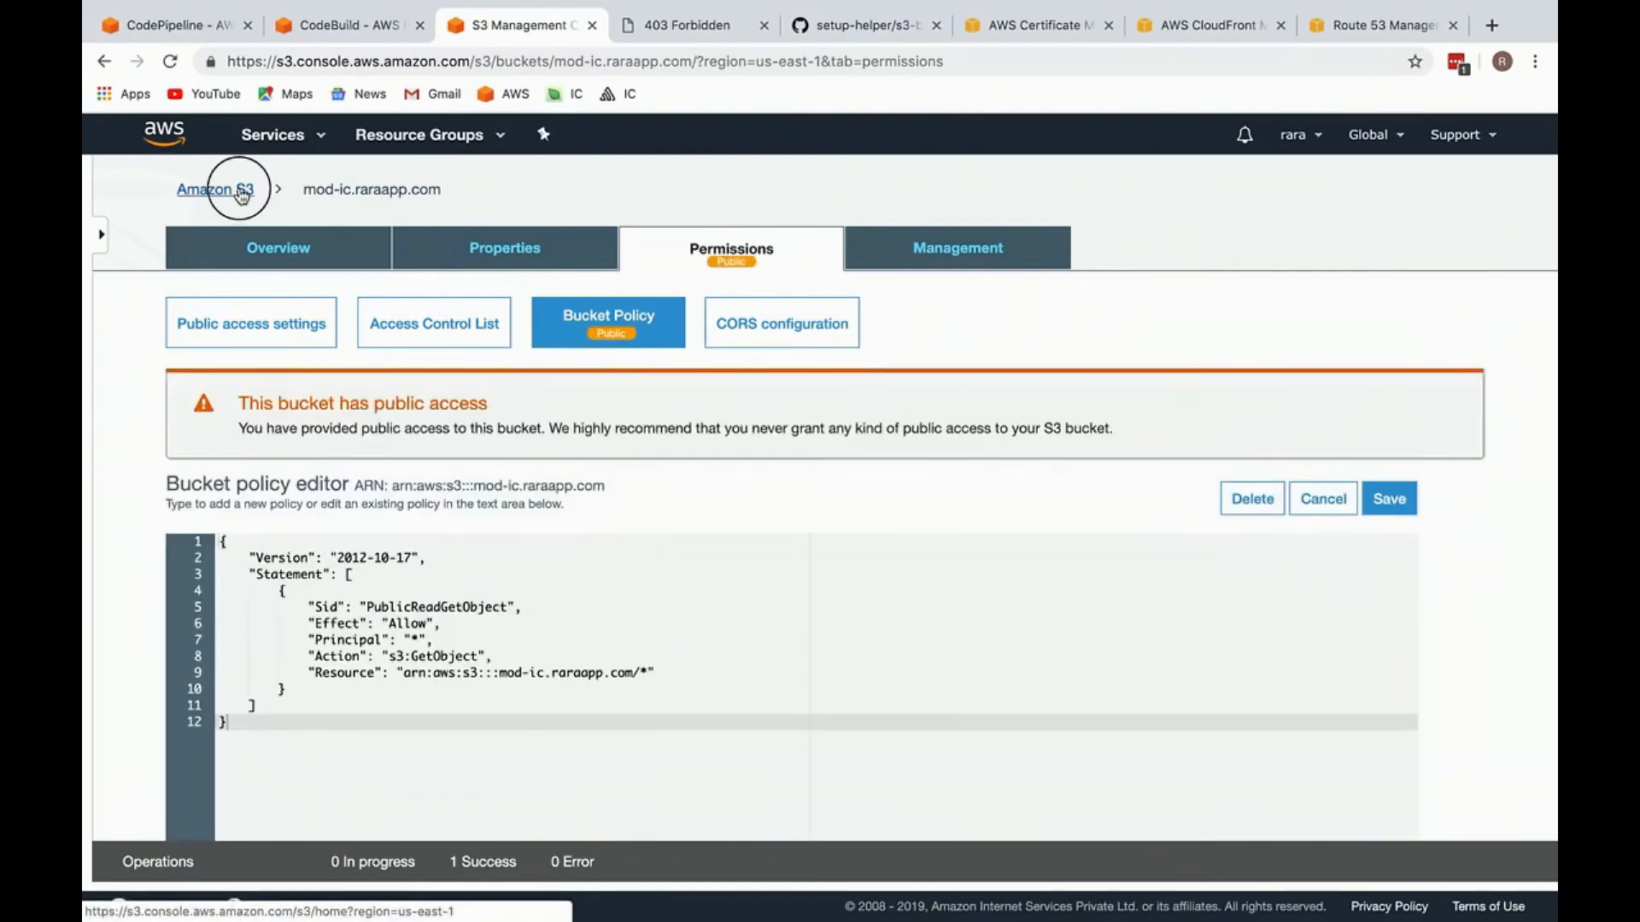
Step: Check the bucket's access in the S3 bucket list, then reload the website endpoint page and close its tab
left_click(242, 193)
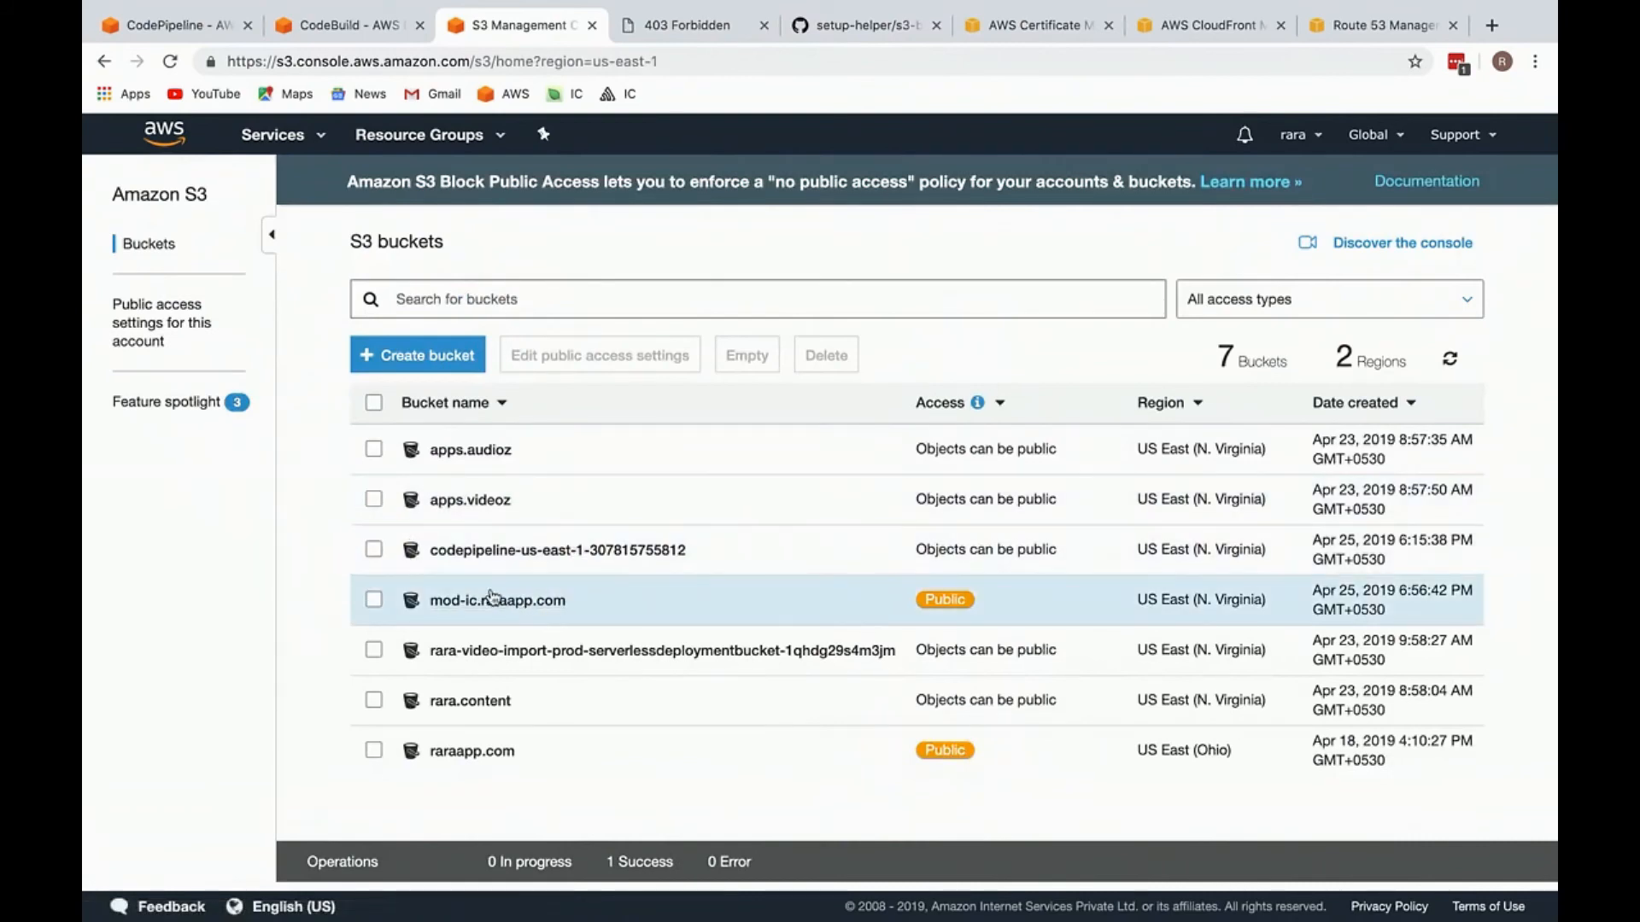
left_click(699, 30)
key("super+r")
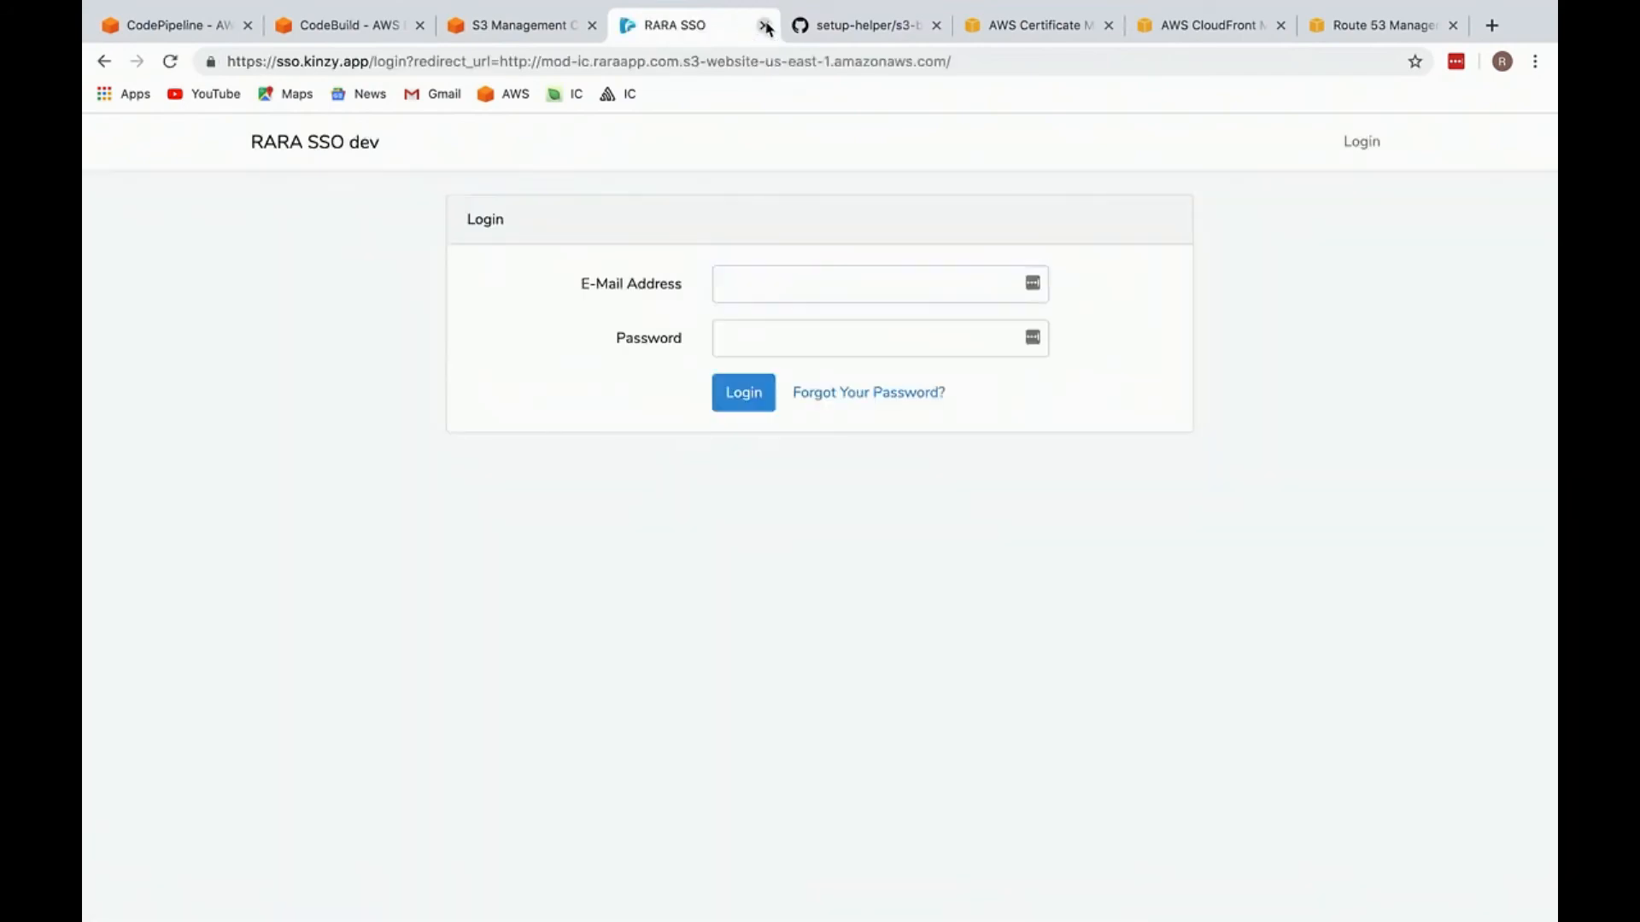
left_click(766, 26)
Step: Close the setup-helper GitHub tab and bring up AWS Certificate Manager
left_click(551, 30)
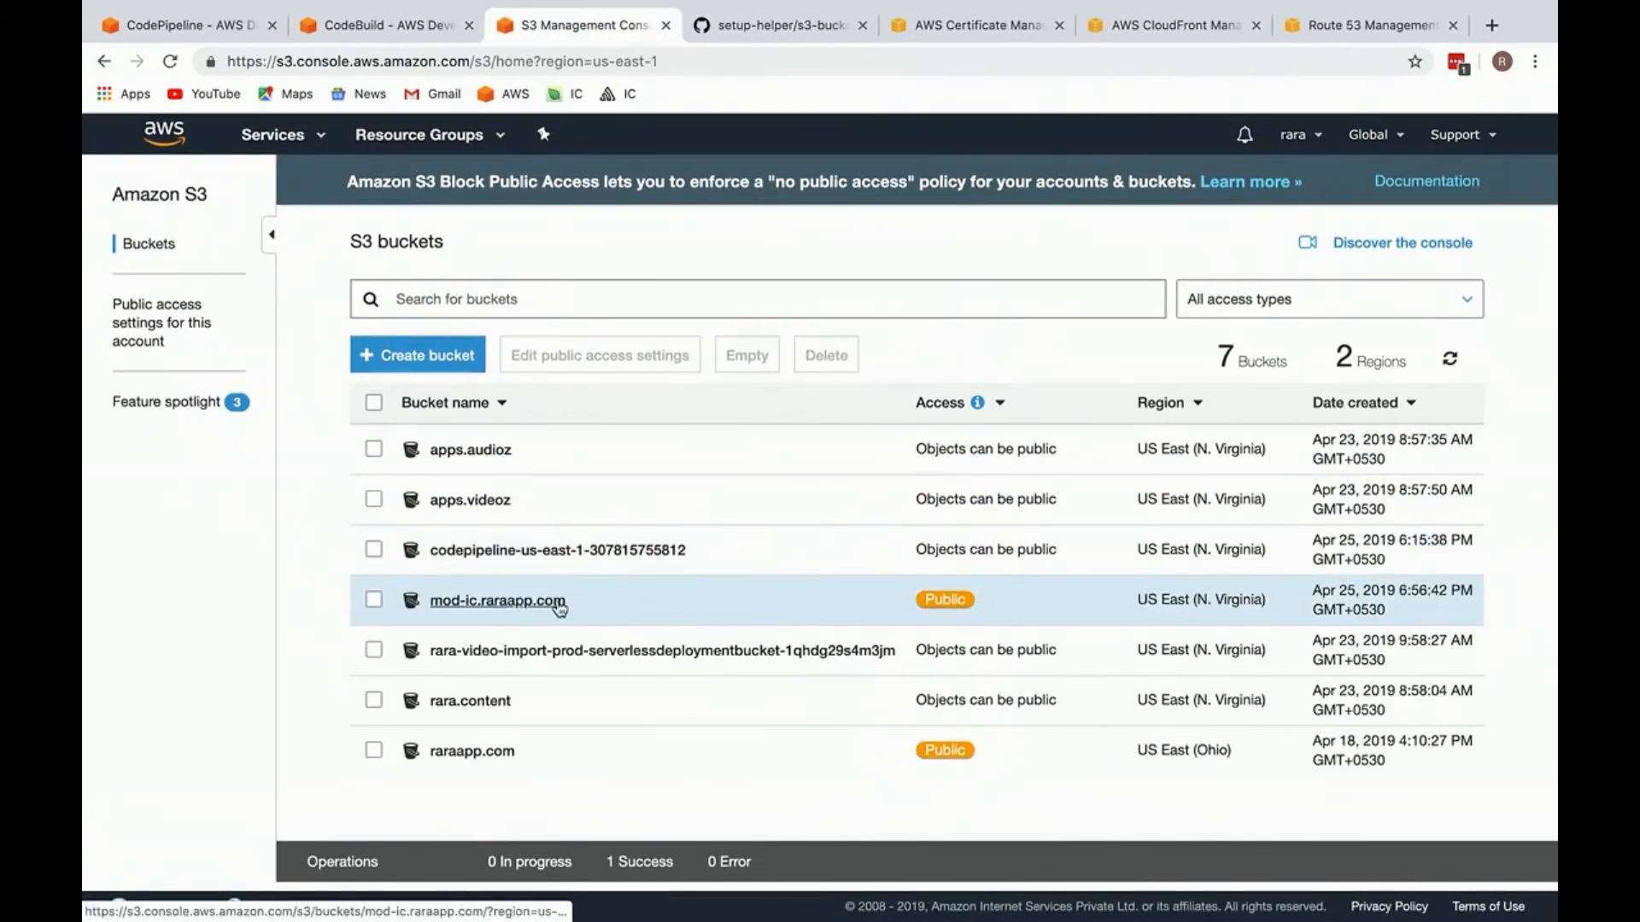
left_click(387, 28)
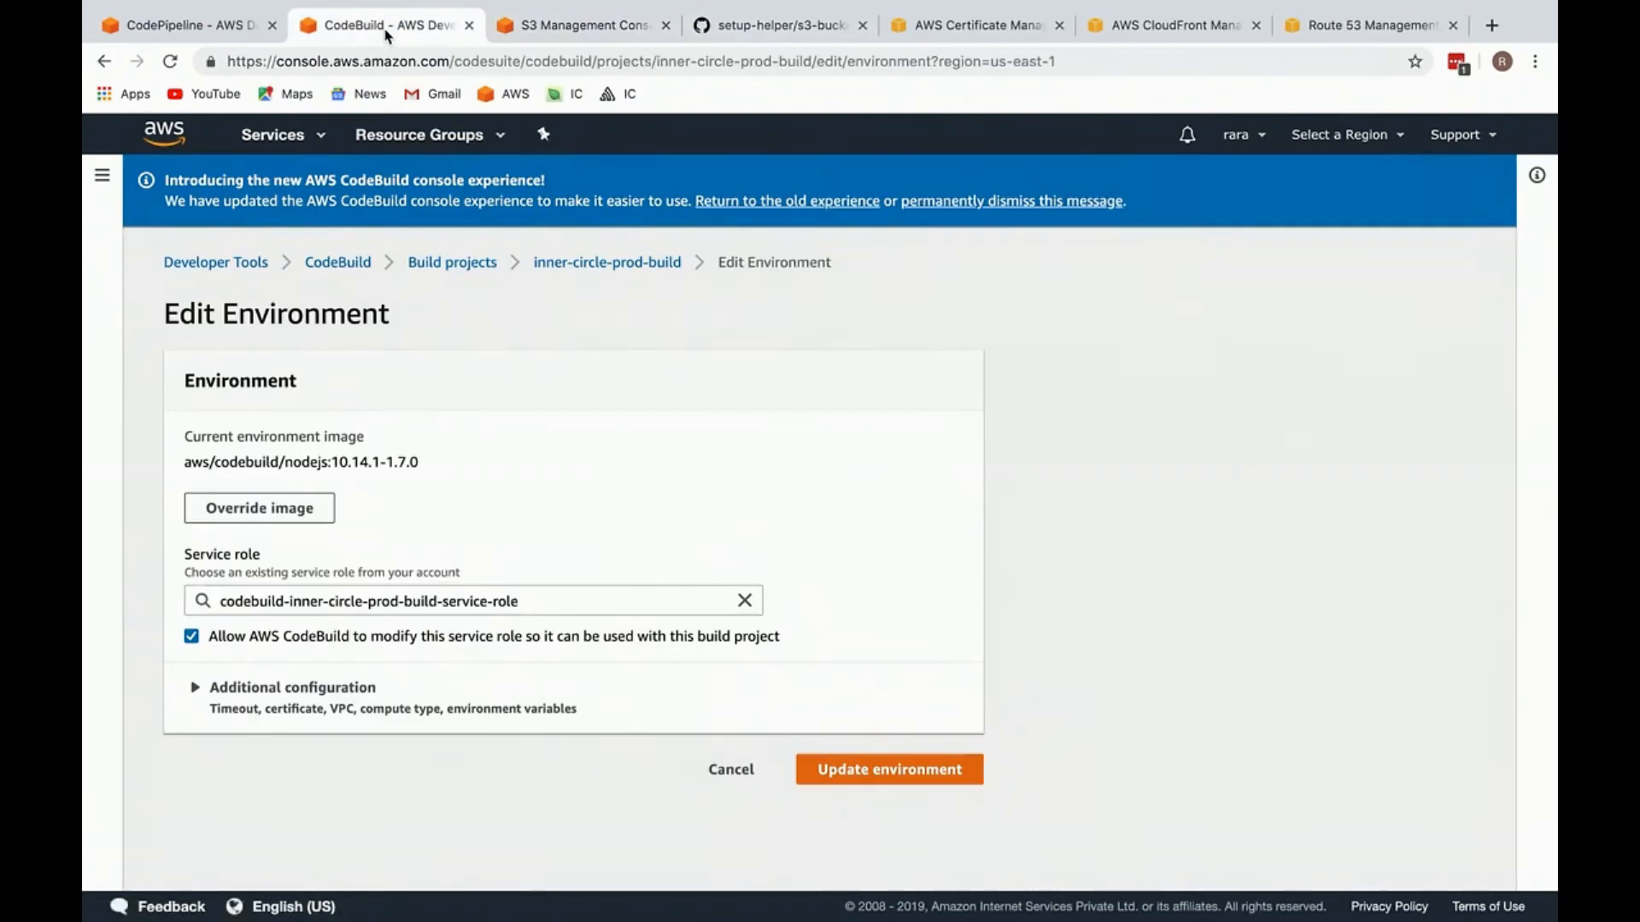
left_click(871, 30)
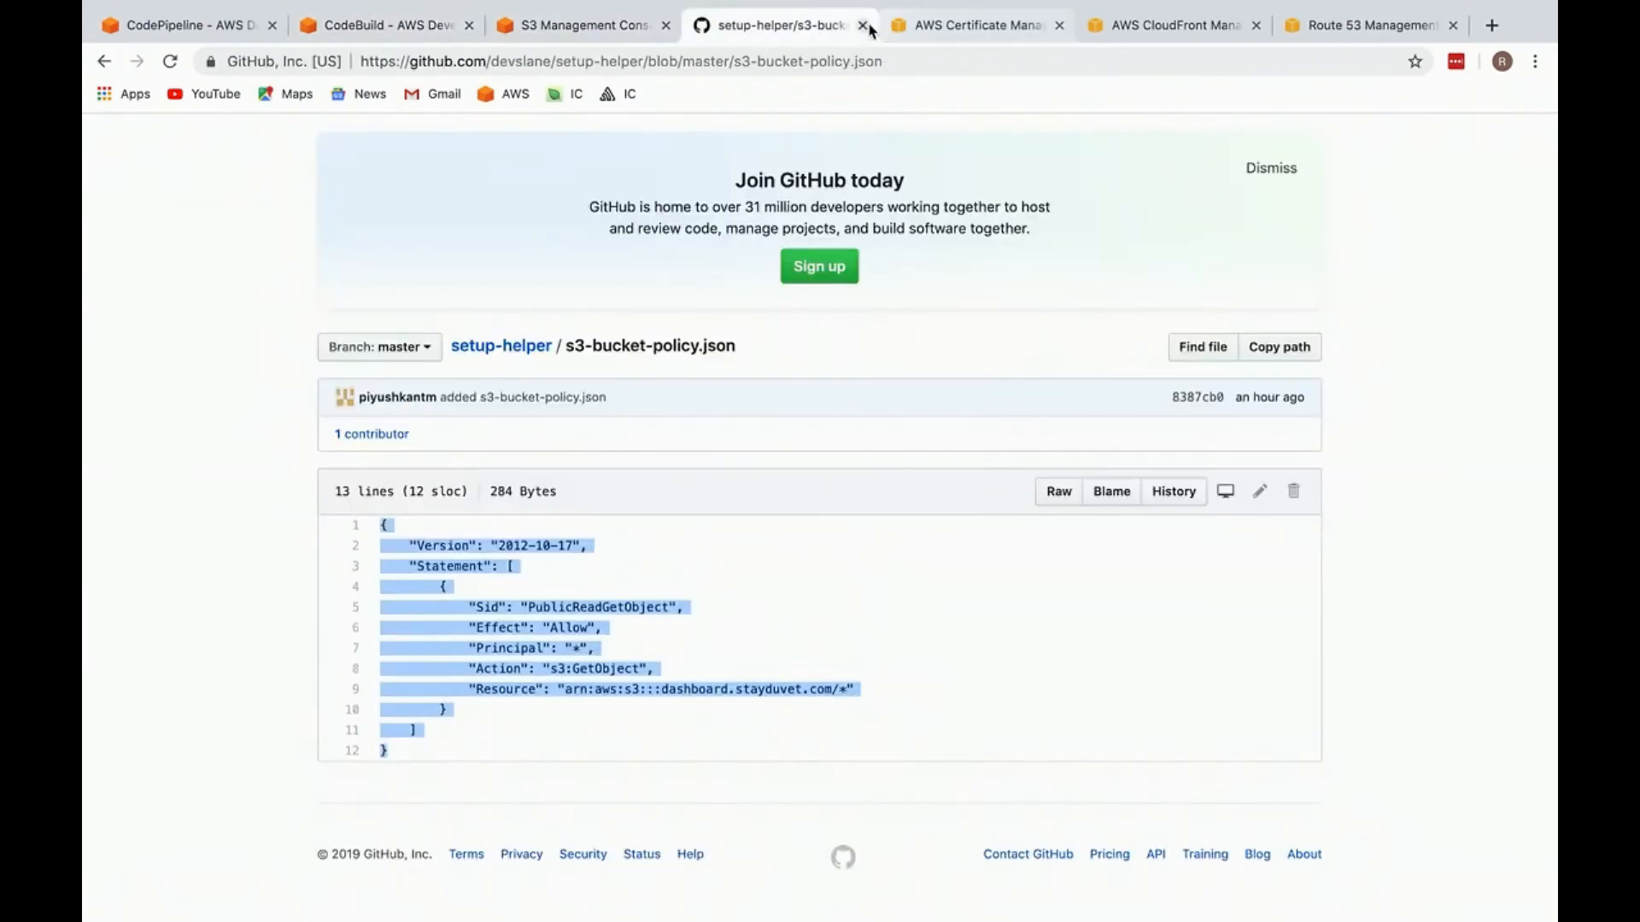
scroll(539, 180, "up", 3)
left_click(468, 226)
left_click(864, 25)
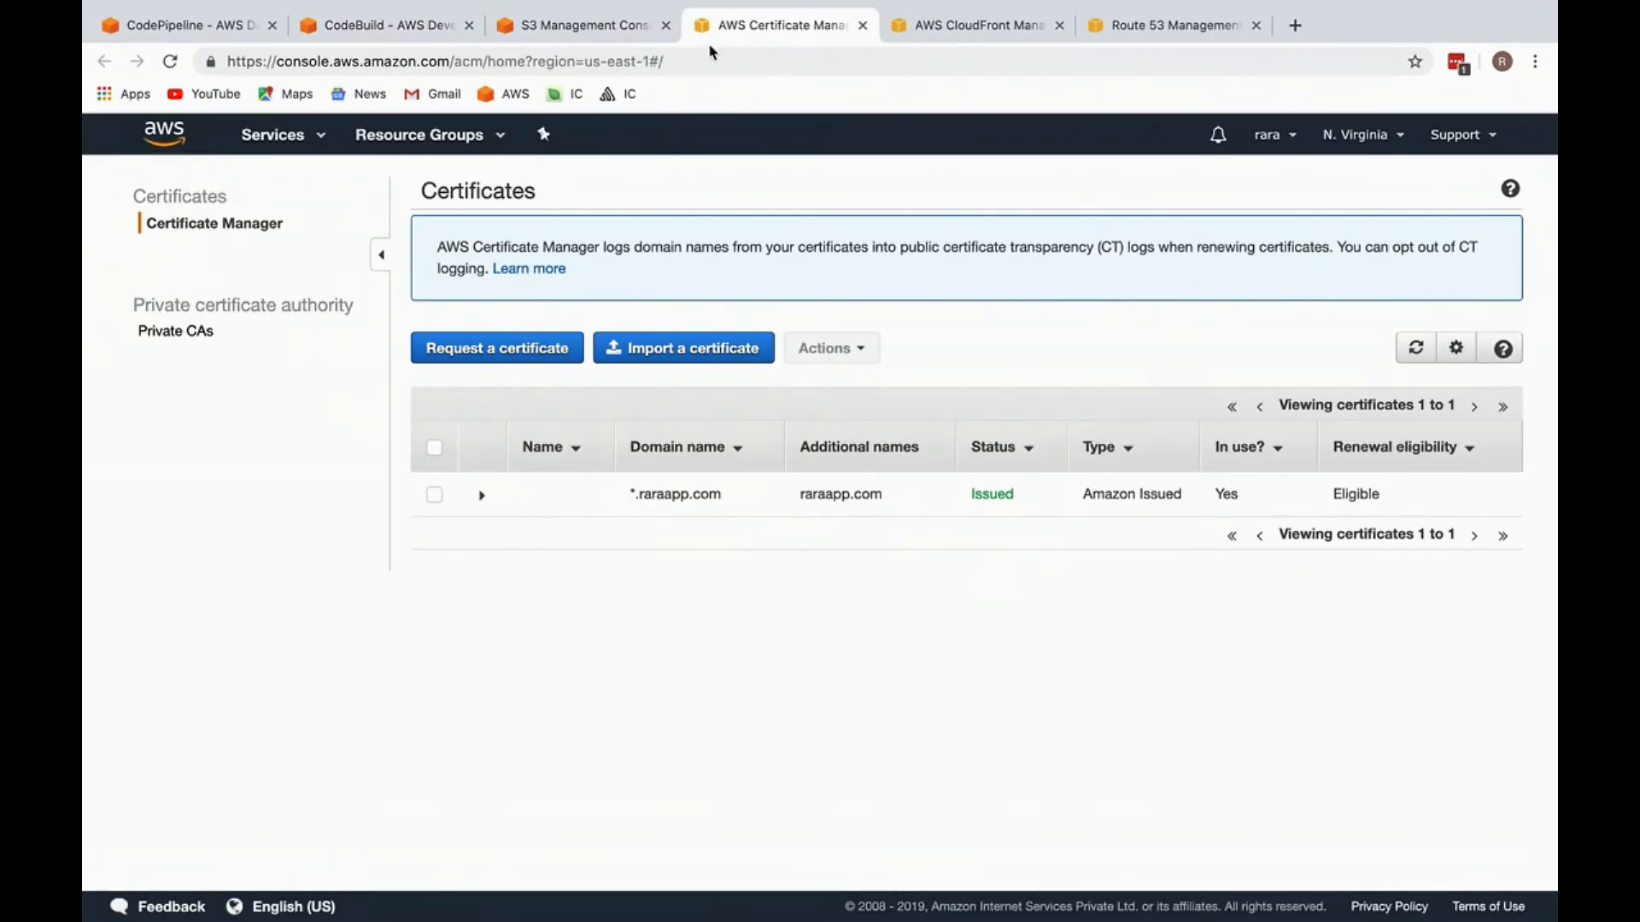
Step: Examine the existing *.raraapp.com certificate in the Certificate Manager list
left_click_drag(717, 492, 611, 487)
double_click(663, 495)
left_click(482, 494)
Step: Request an SSL certificate for *.raraapp.com using DNS validation and submit the request
left_click(496, 342)
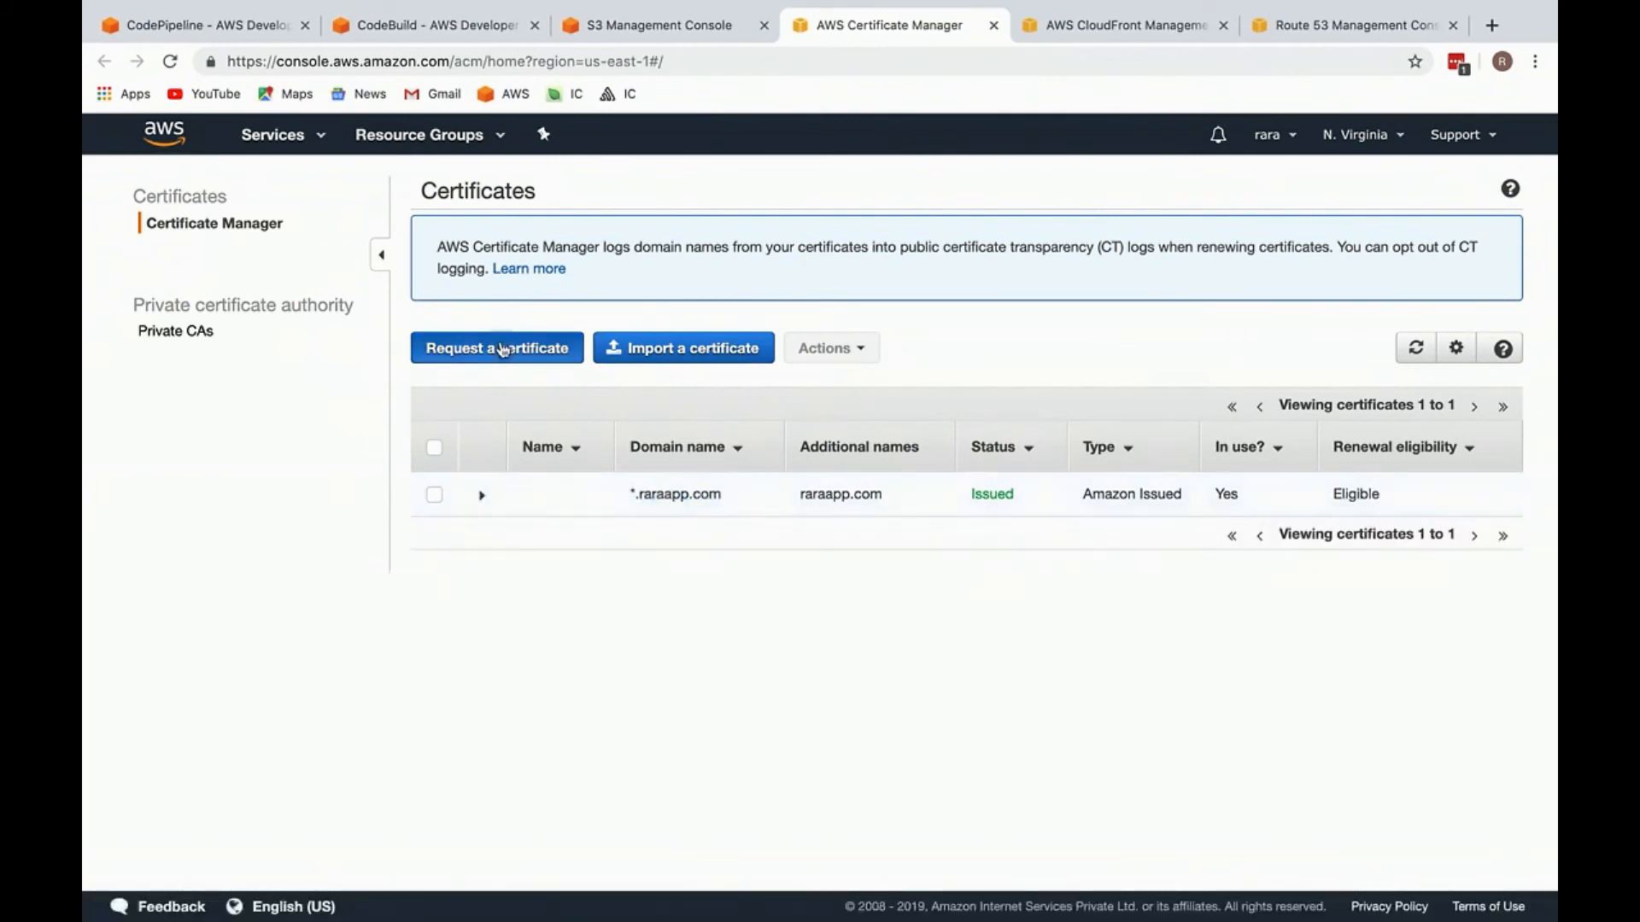
left_click(1394, 667)
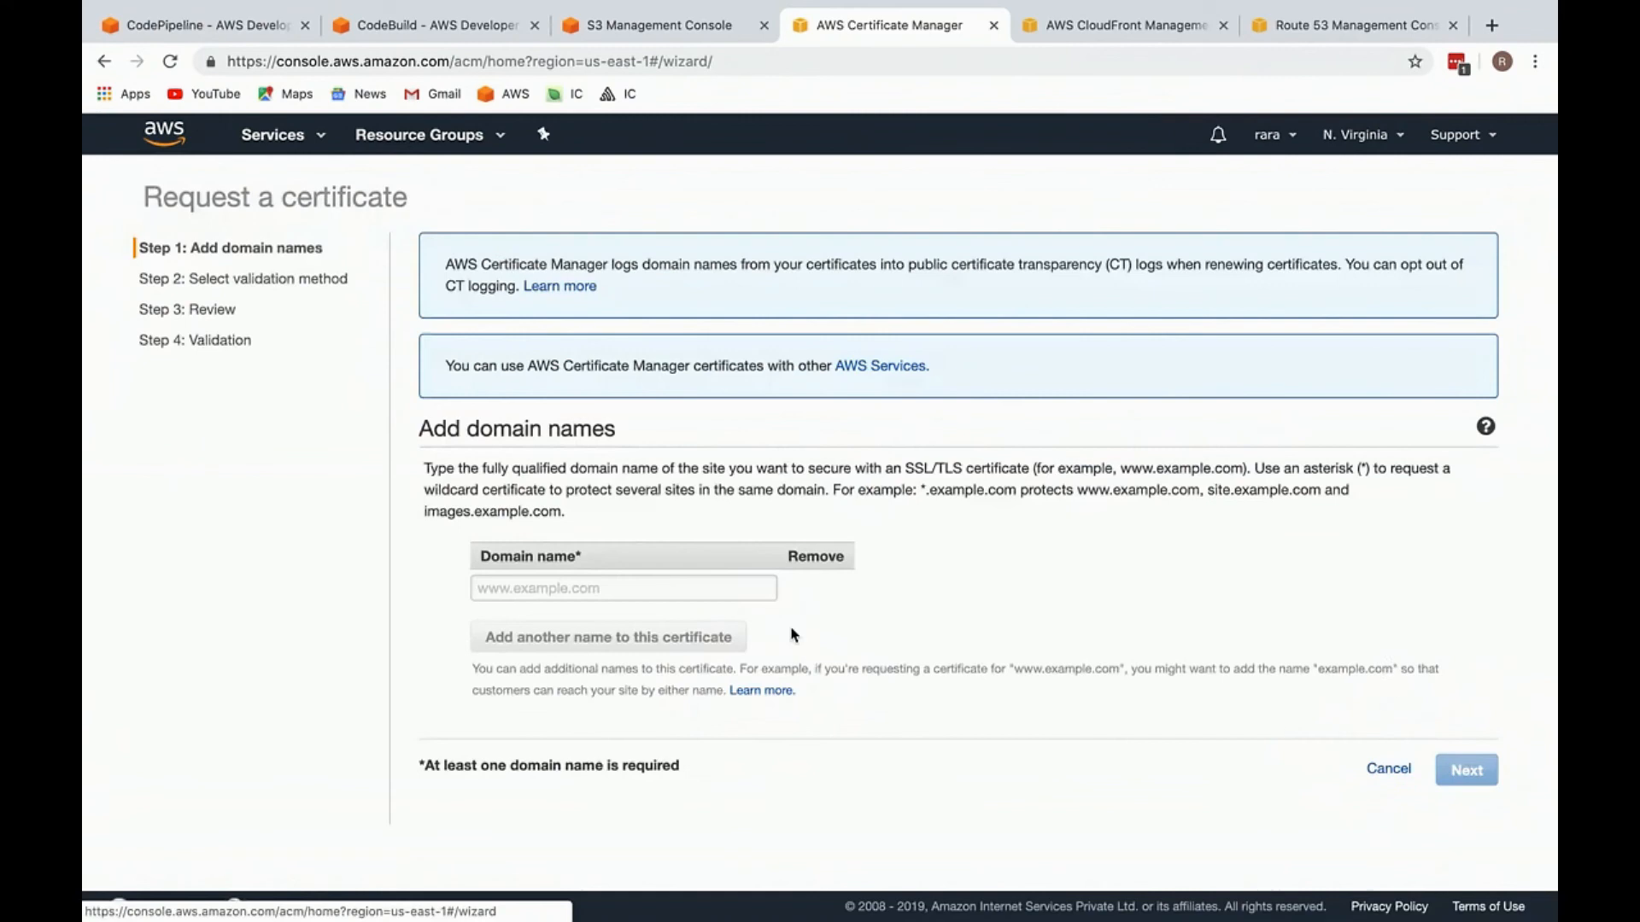
left_click(593, 587)
type("*")
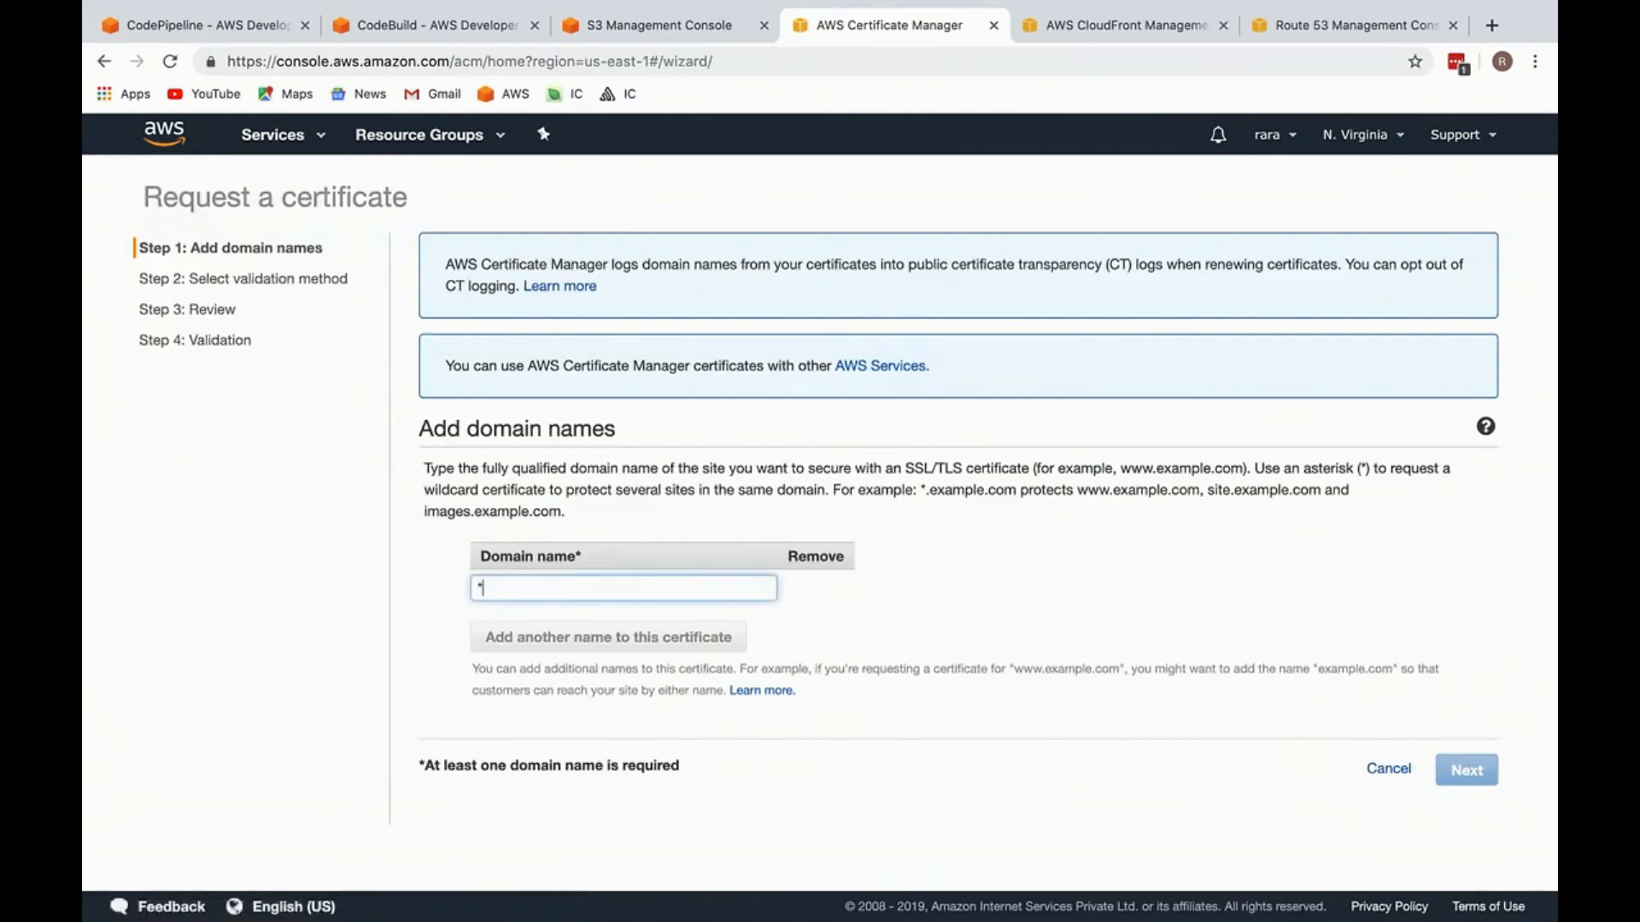
type(".raraapp.com")
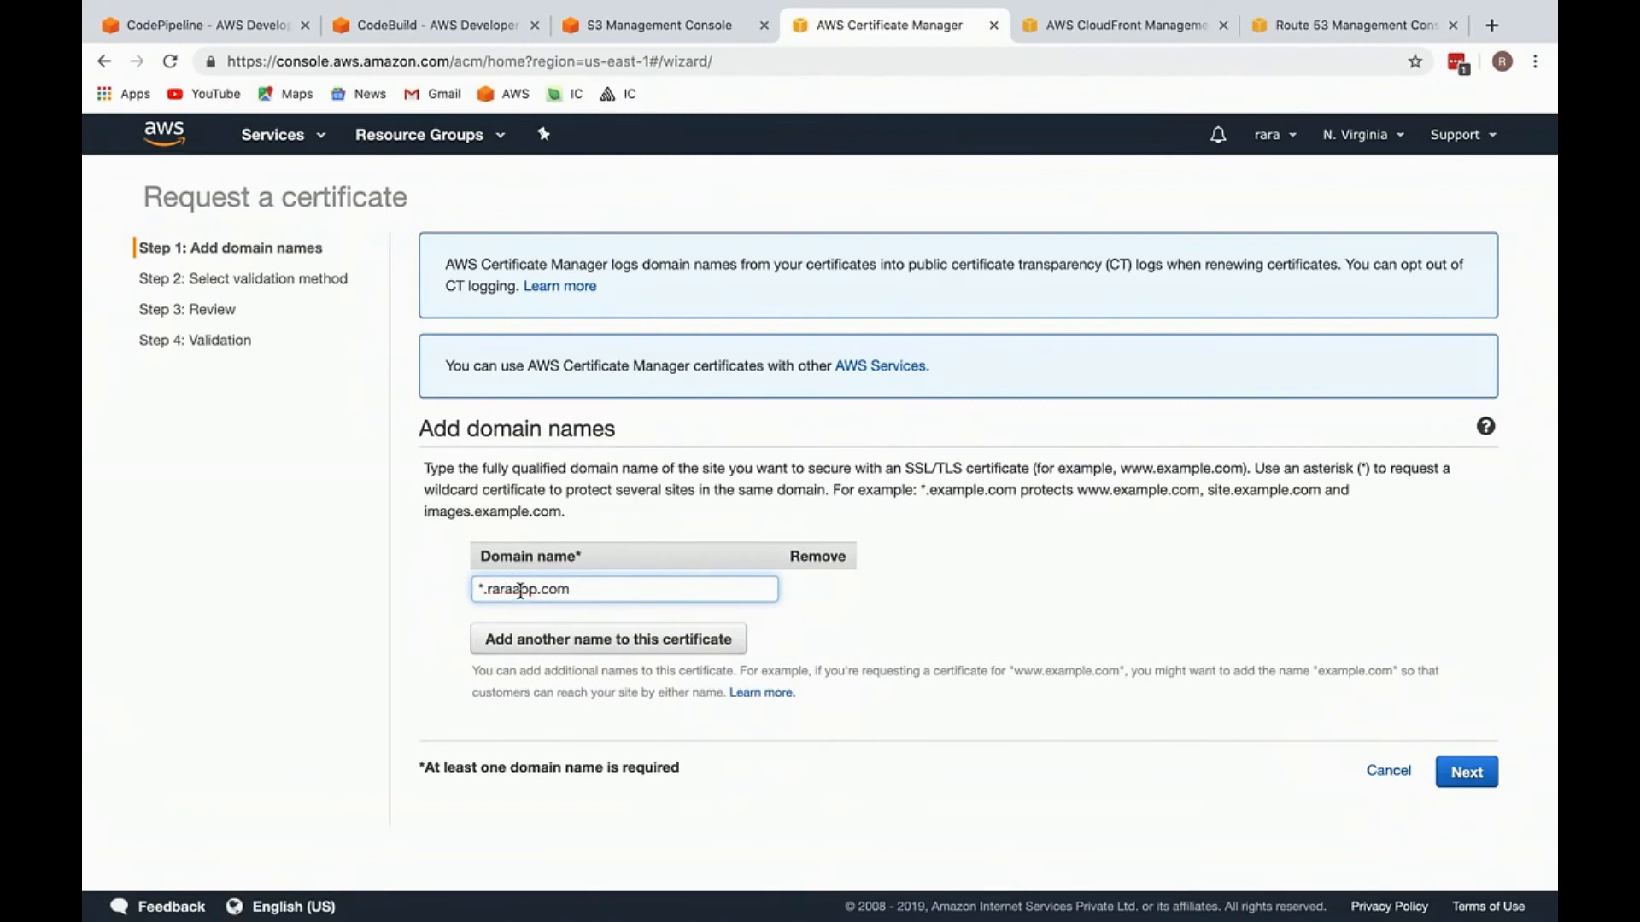
left_click(1451, 773)
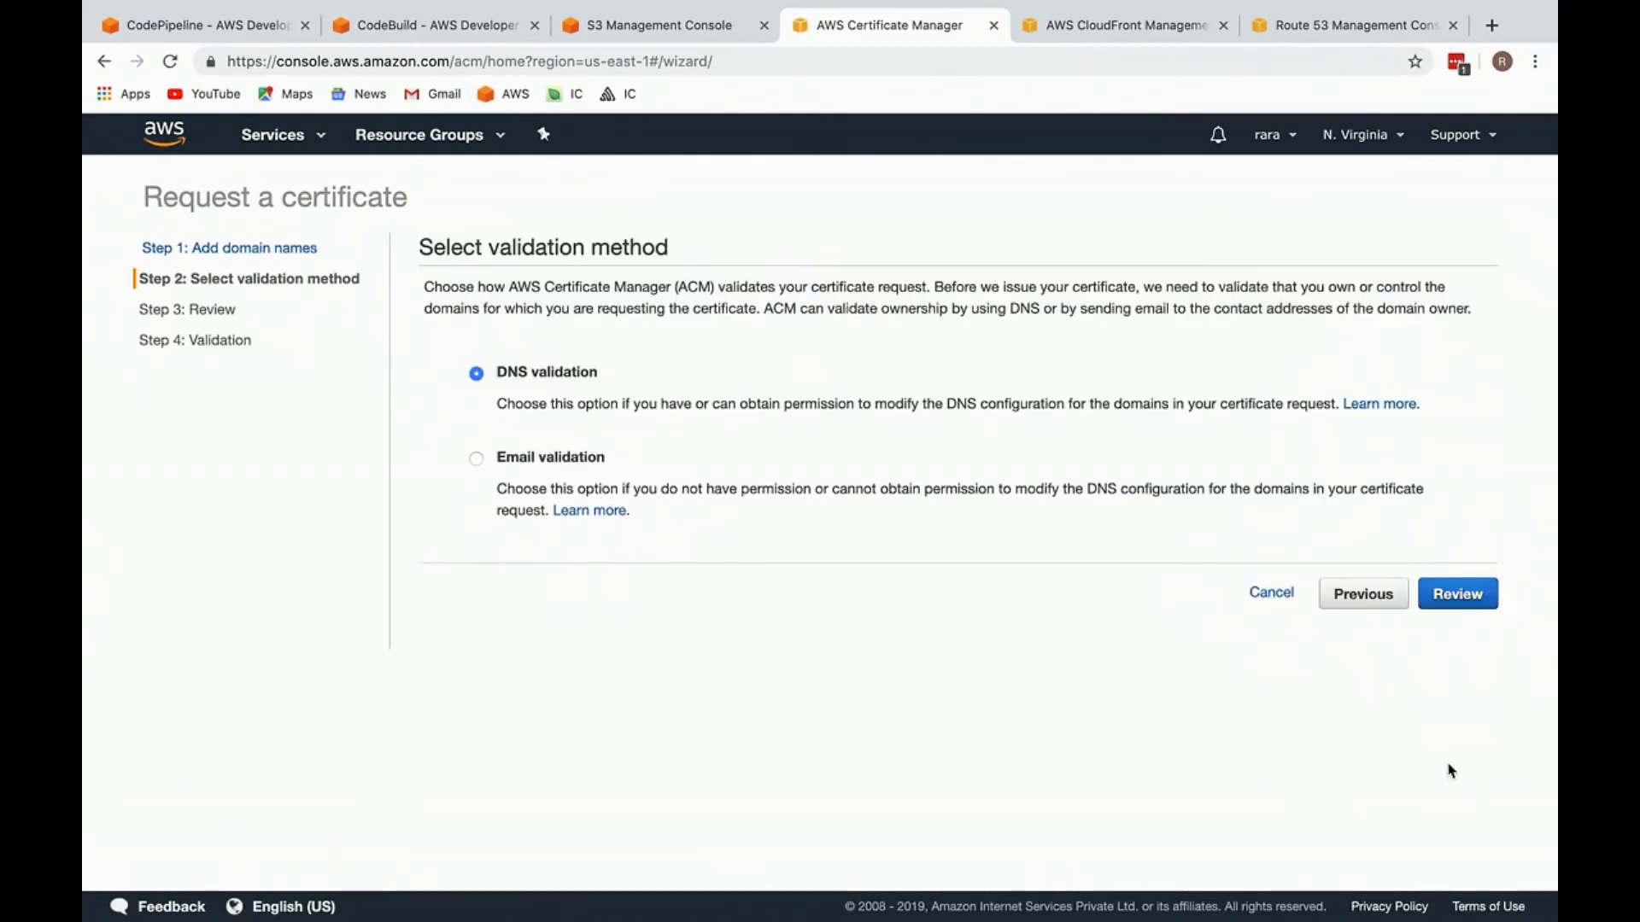
left_click(1457, 593)
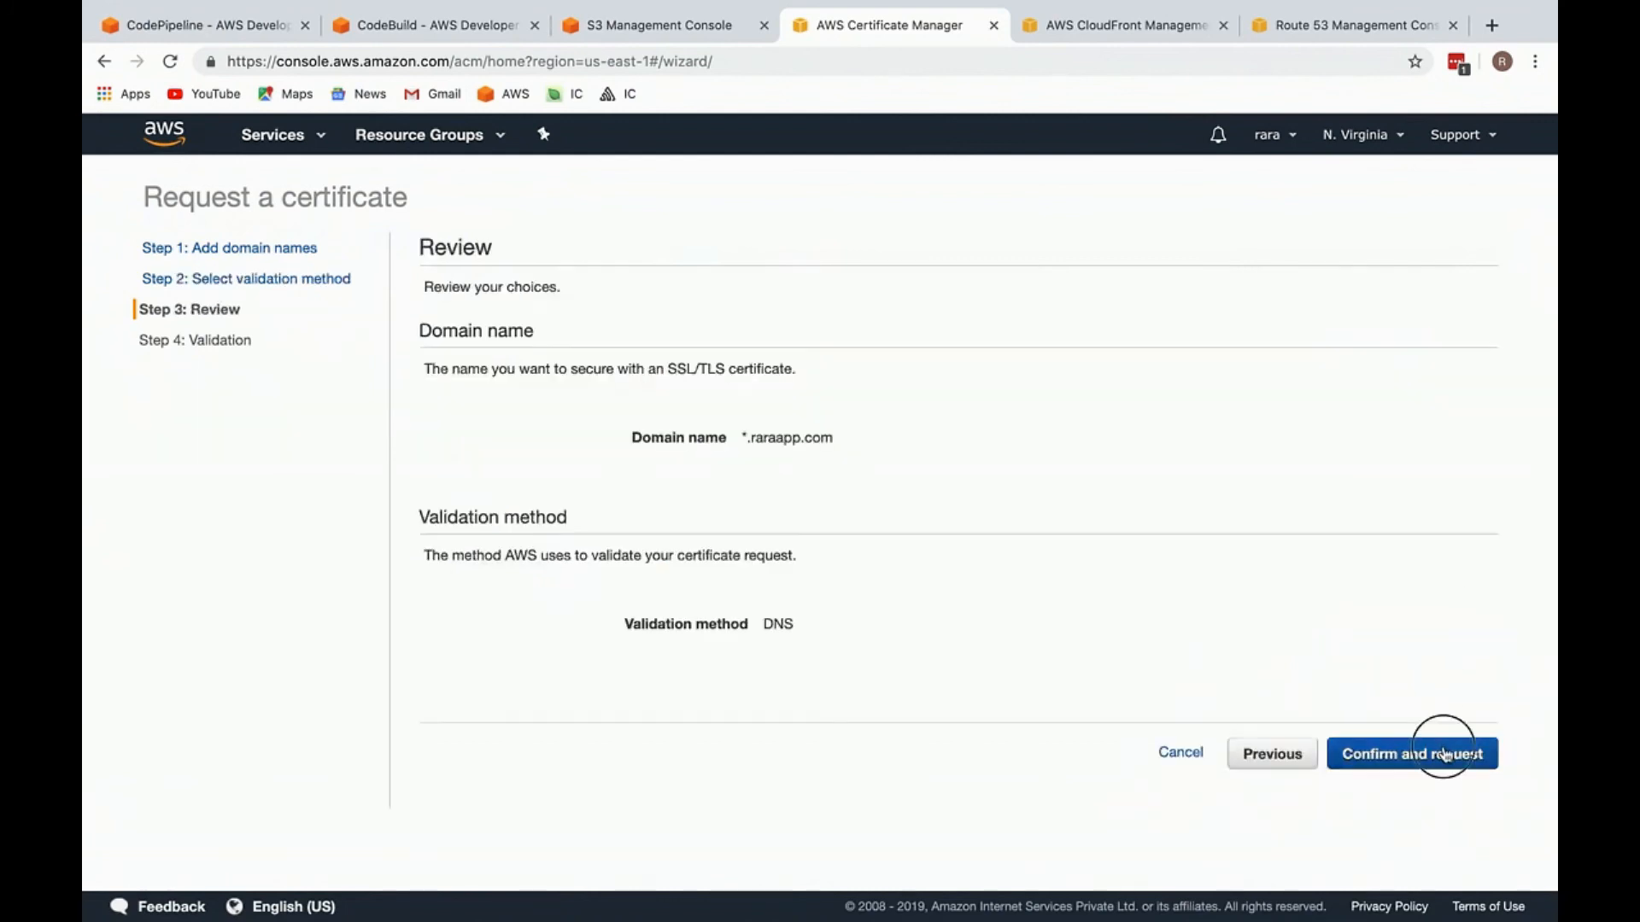
left_click(1447, 753)
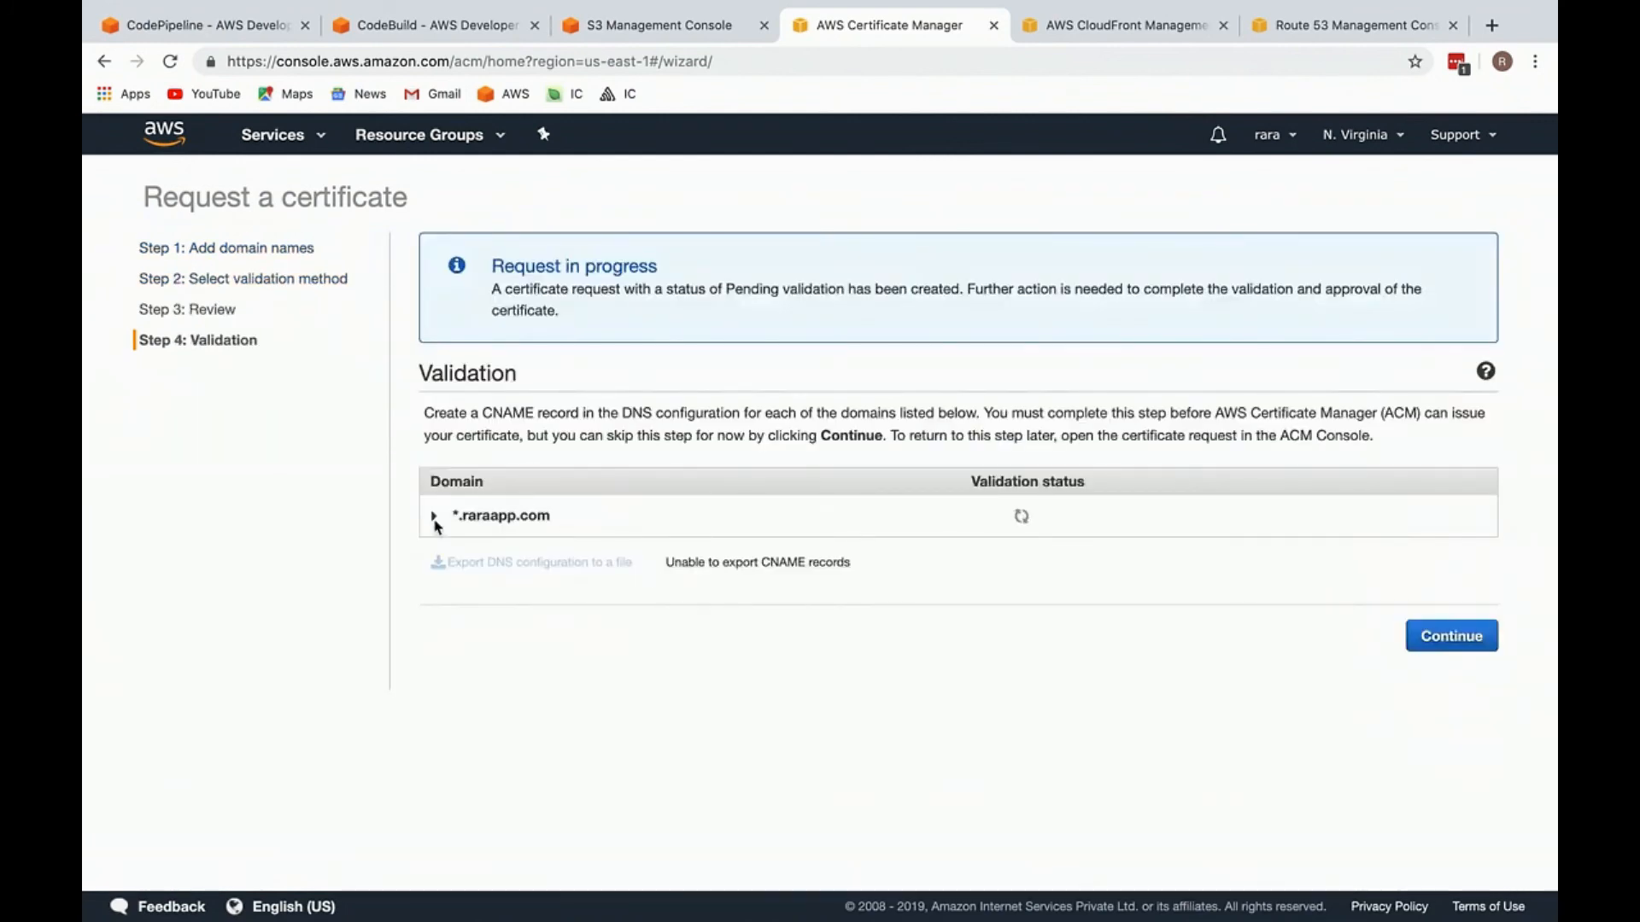
Step: Create the CNAME validation record for *.raraapp.com in the Route 53 hosted zone and finish the certificate request
left_click(434, 517)
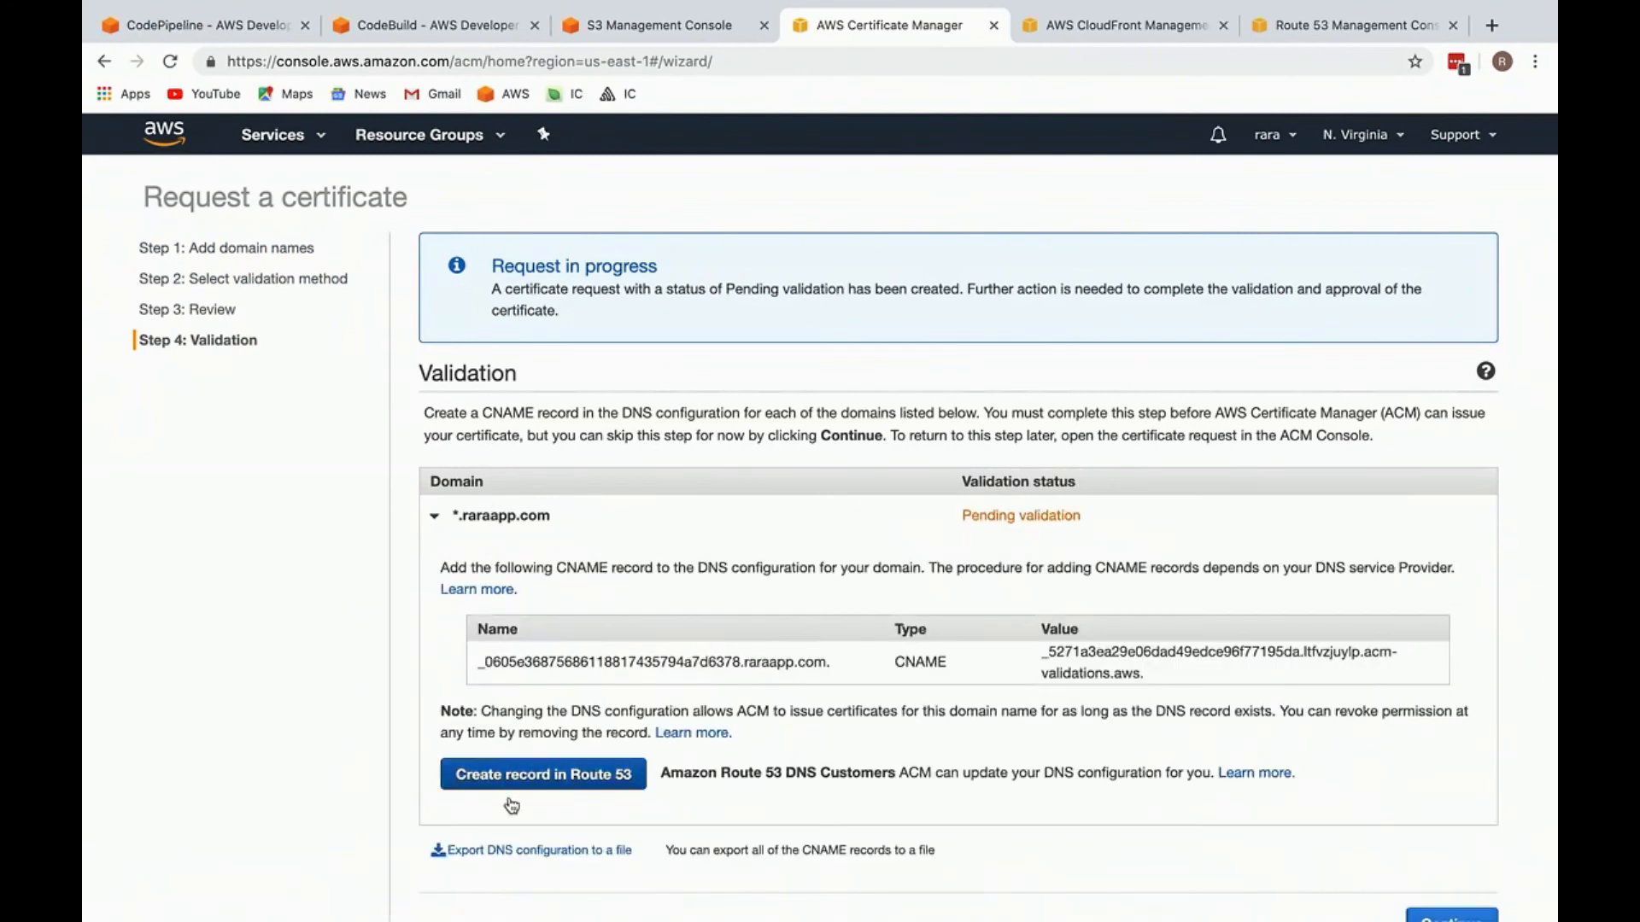
left_click(516, 781)
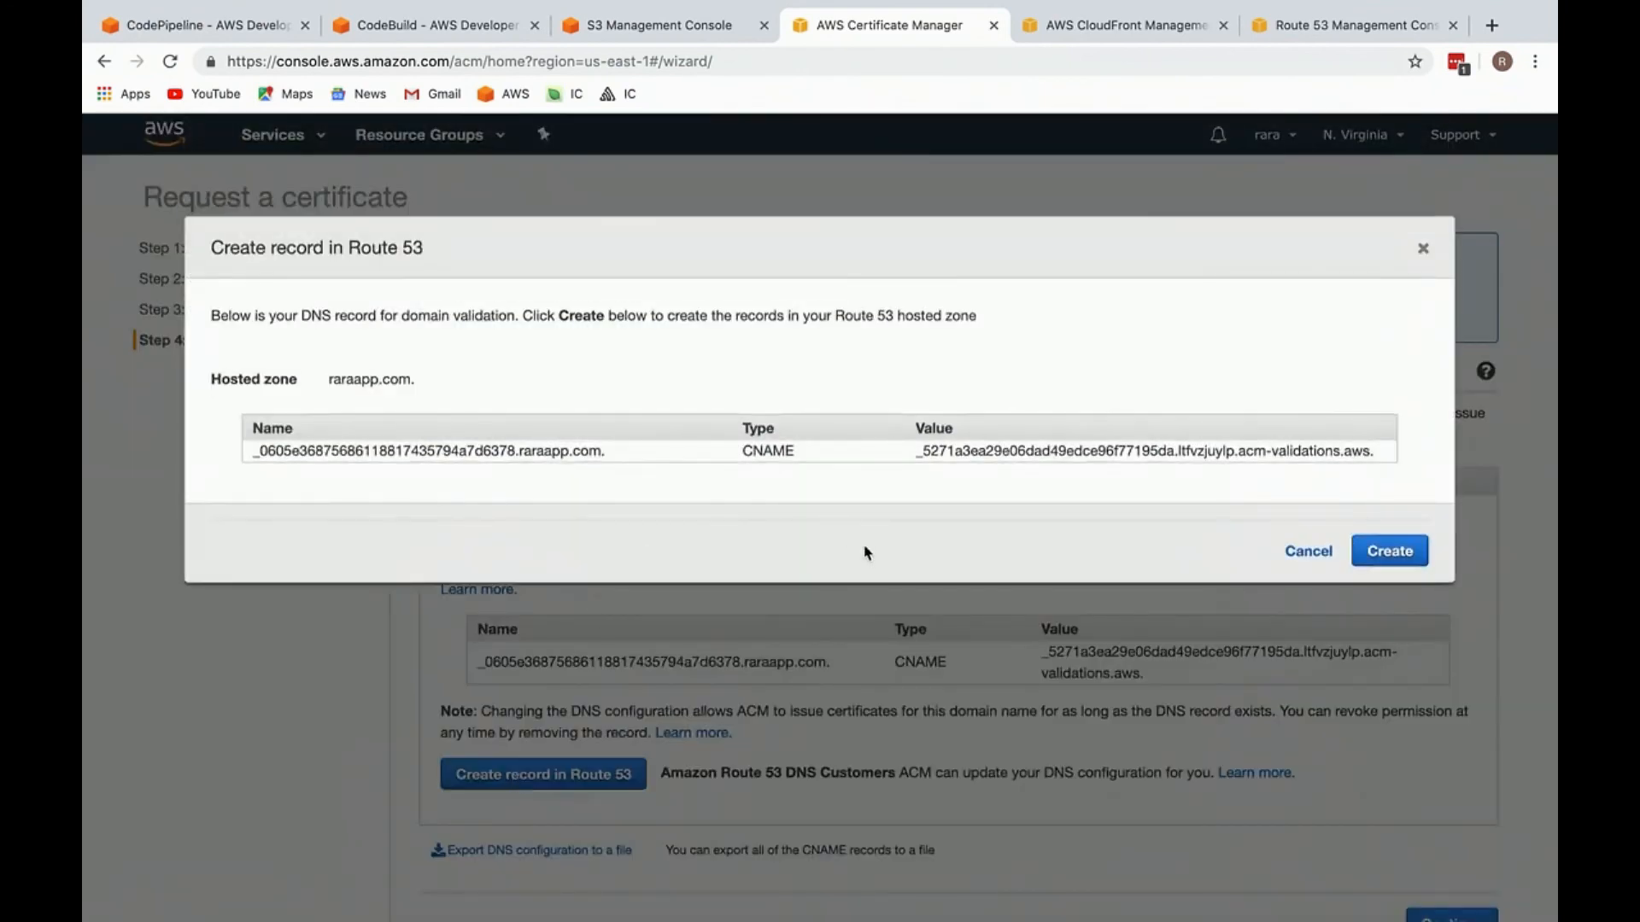
left_click(1386, 551)
scroll(1036, 678, "down", 5)
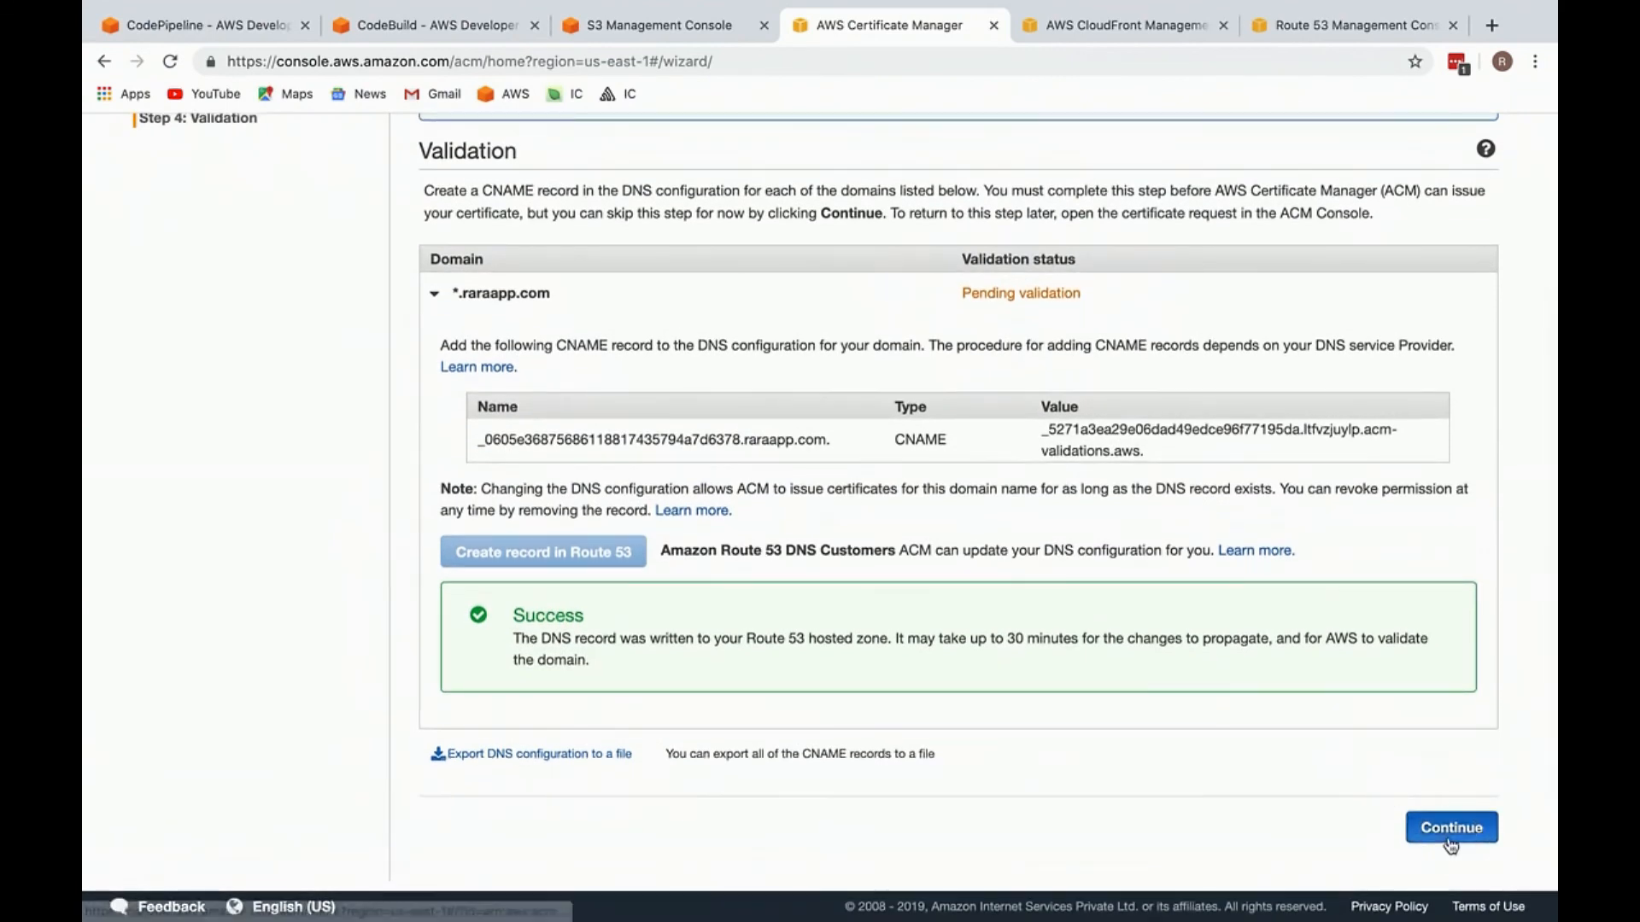
left_click(1451, 826)
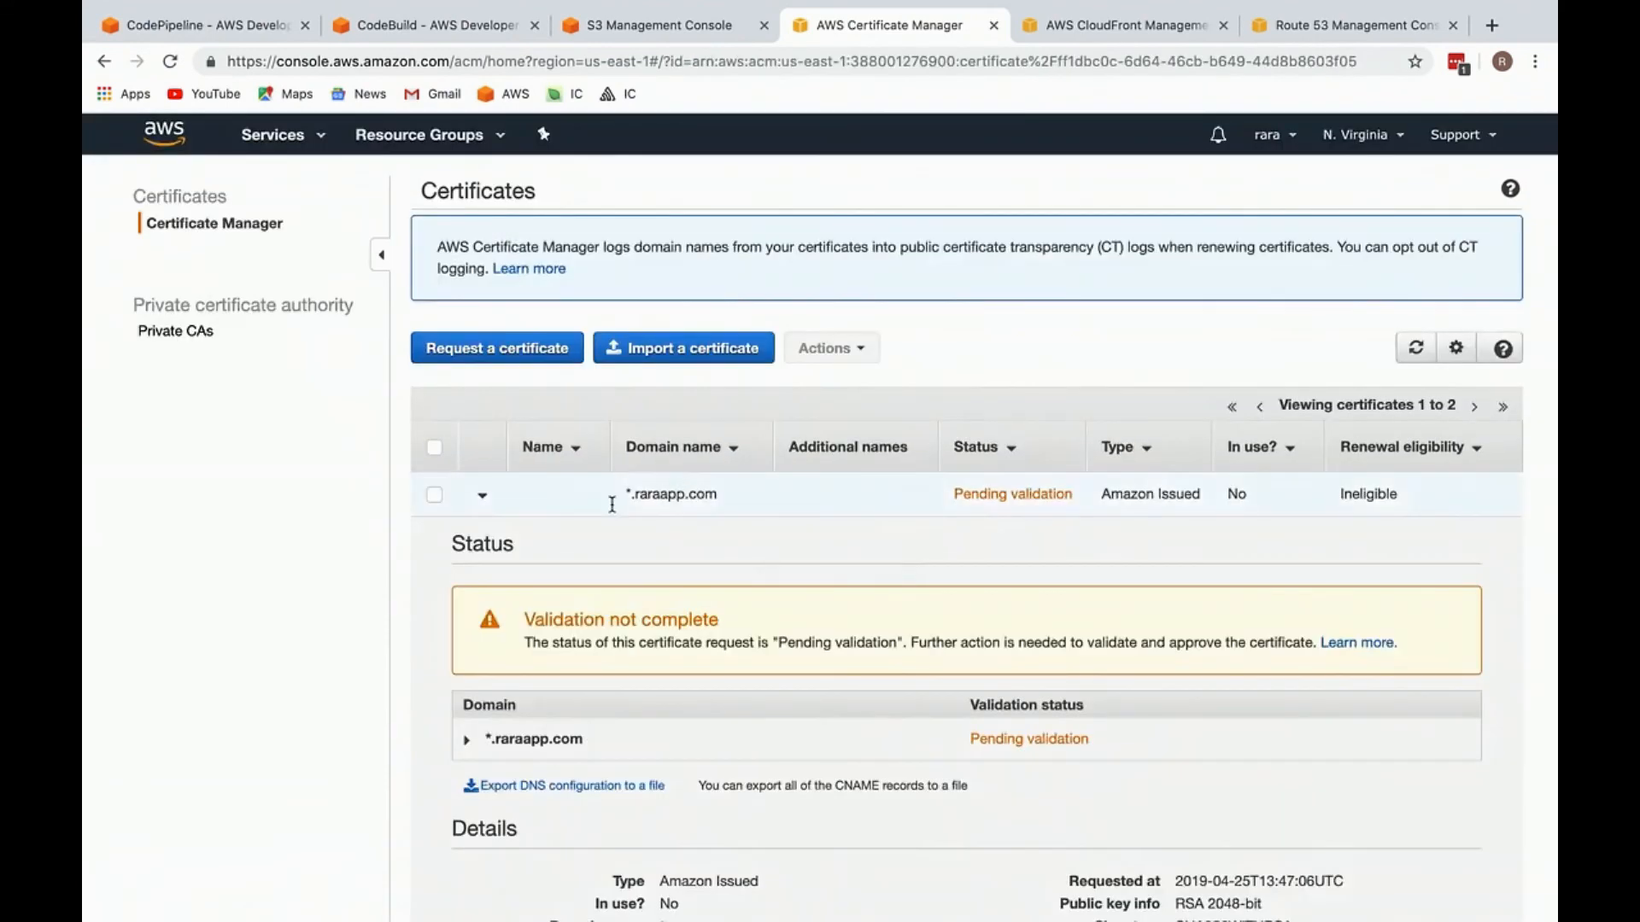
Step: Delete the *.raraapp.com certificate that is pending validation
left_click(482, 498)
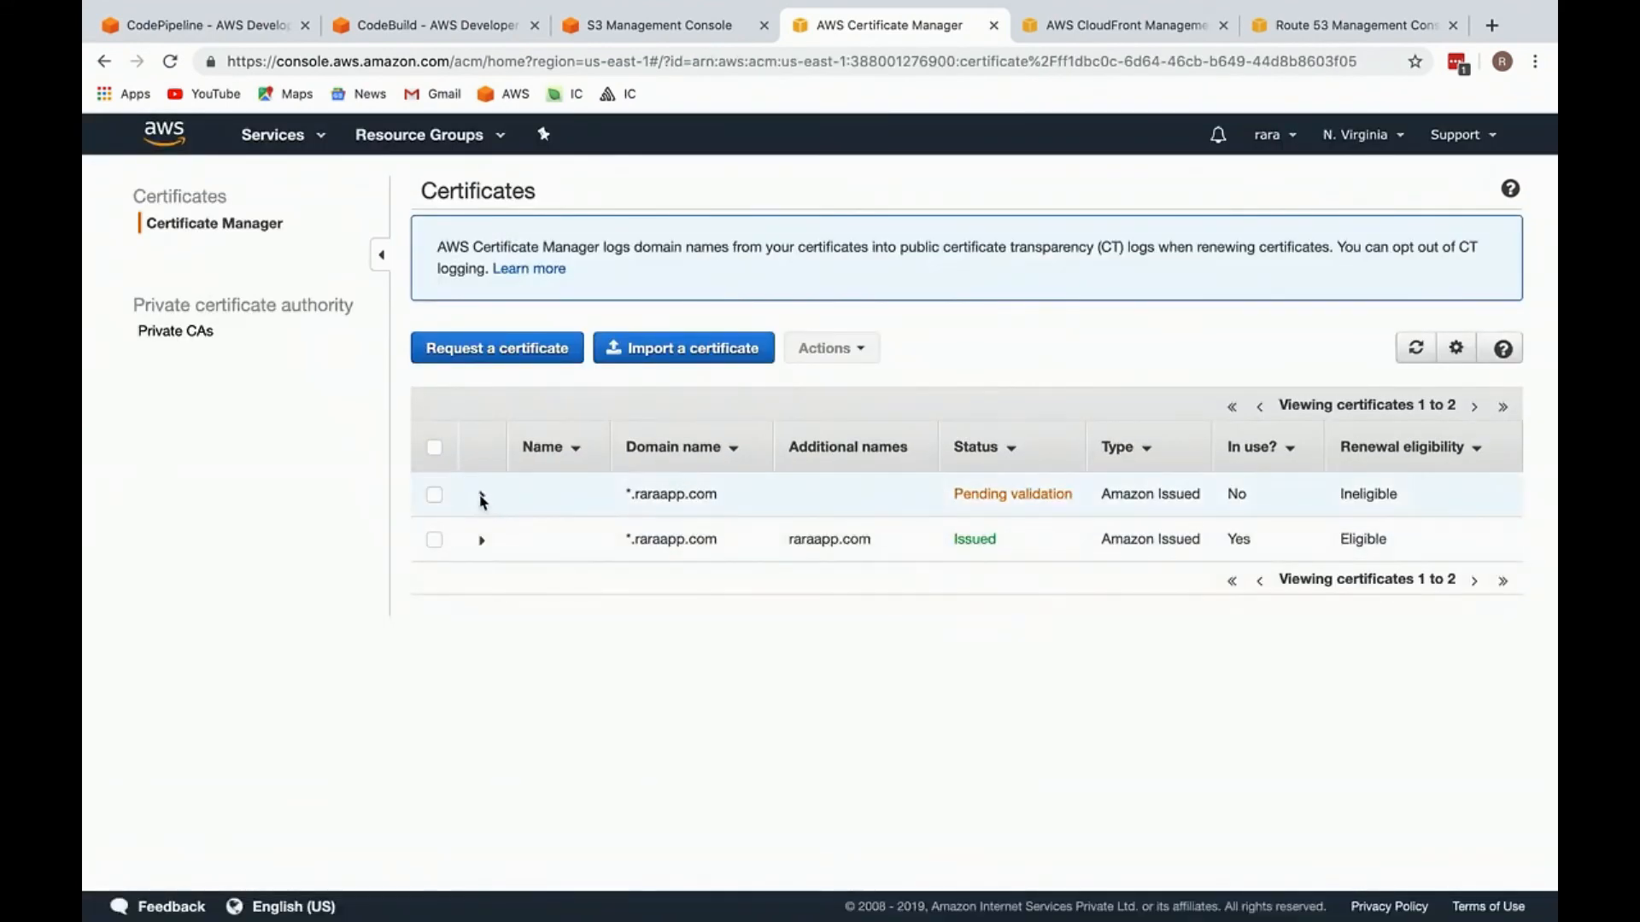
left_click(435, 496)
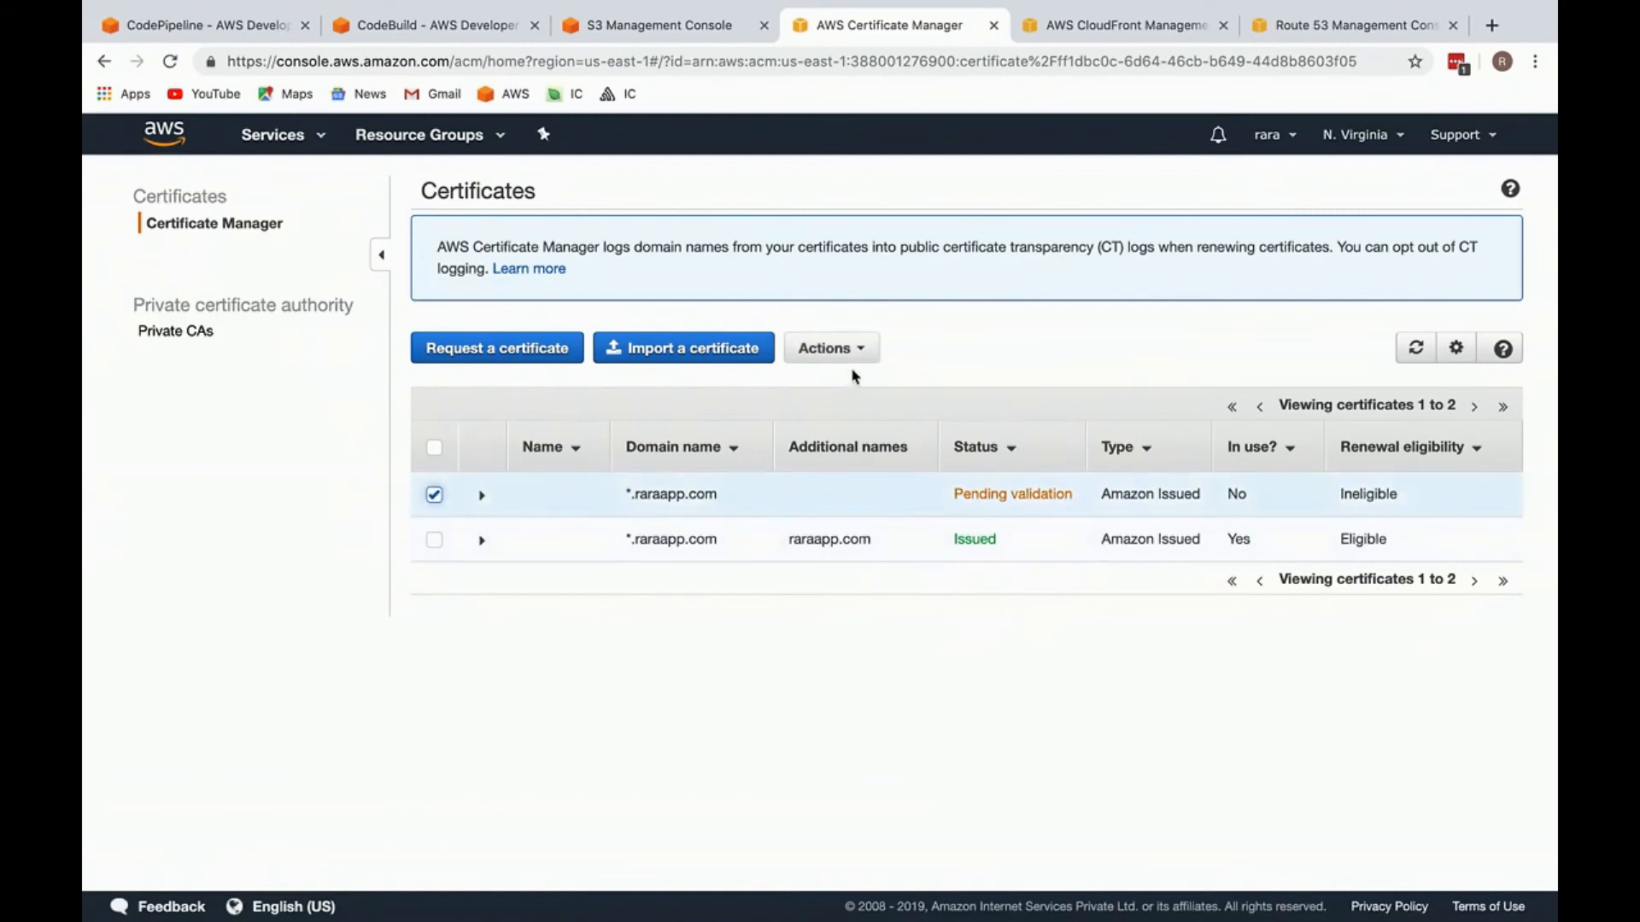
left_click(877, 350)
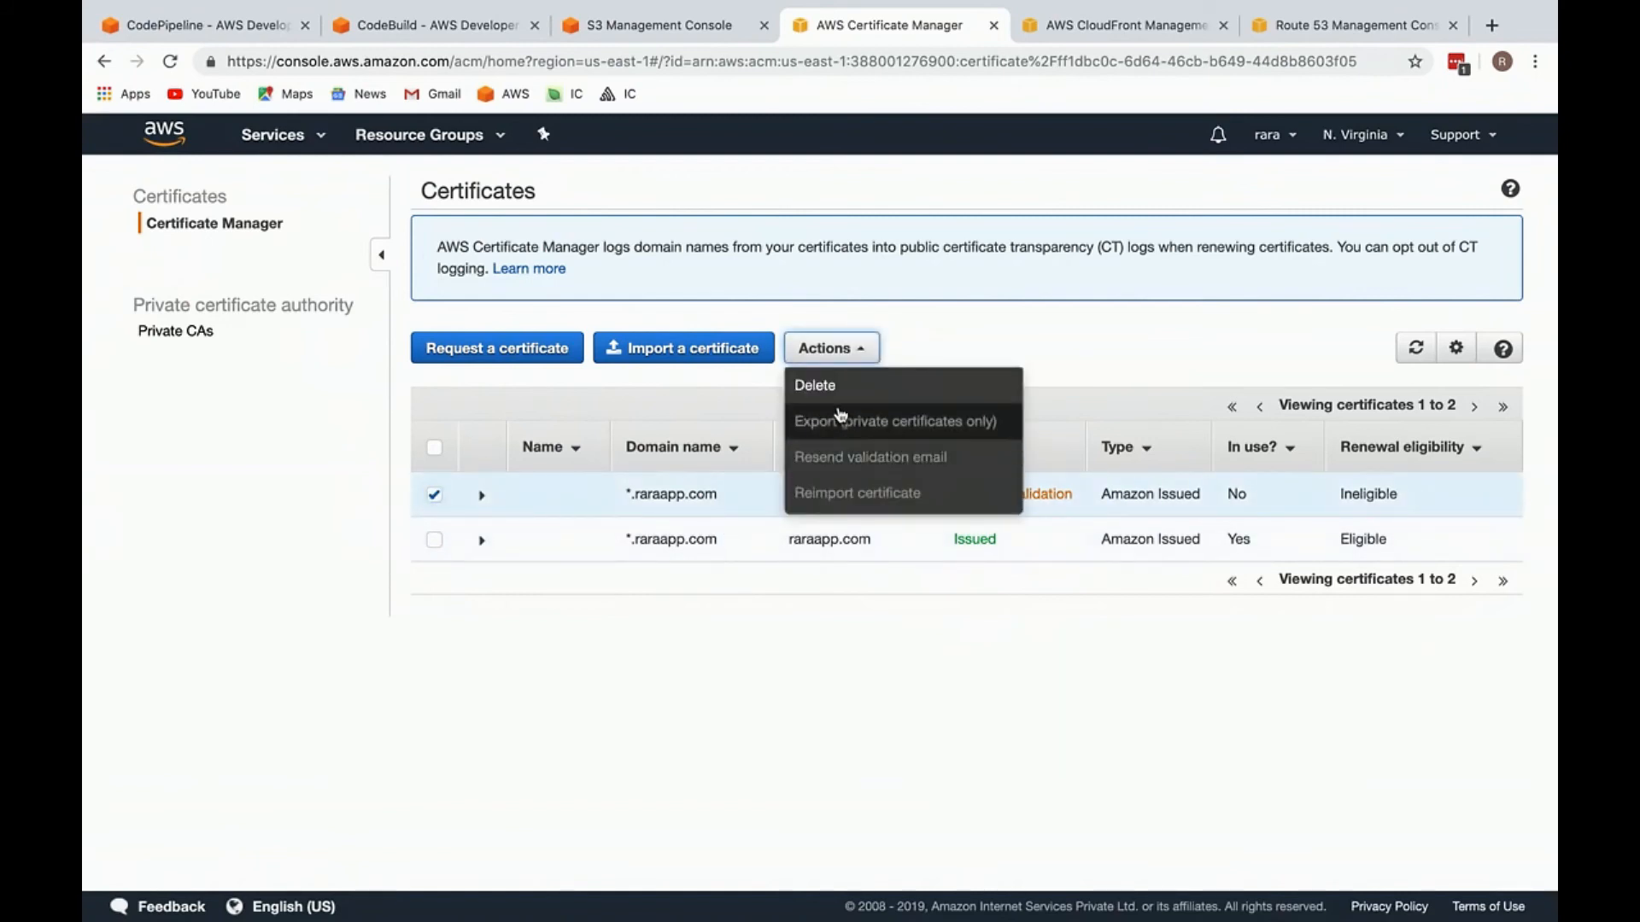
left_click(841, 385)
left_click(658, 423)
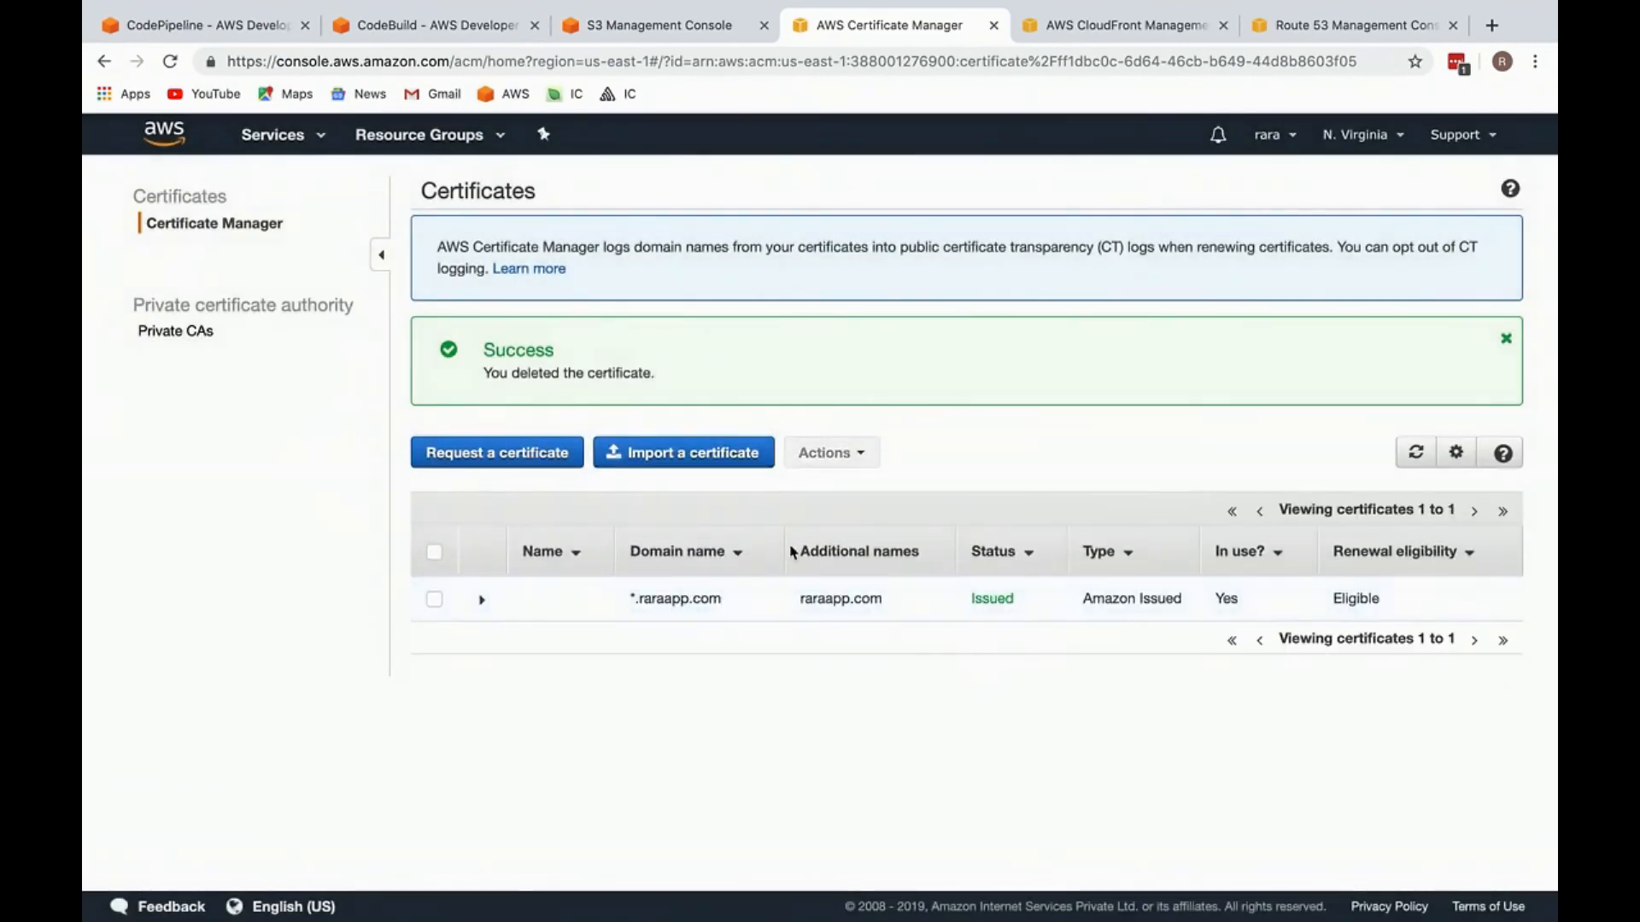
Step: Check the status of the remaining *.raraapp.com certificate, then look over the S3 bucket list and the CodePipeline stages
double_click(993, 598)
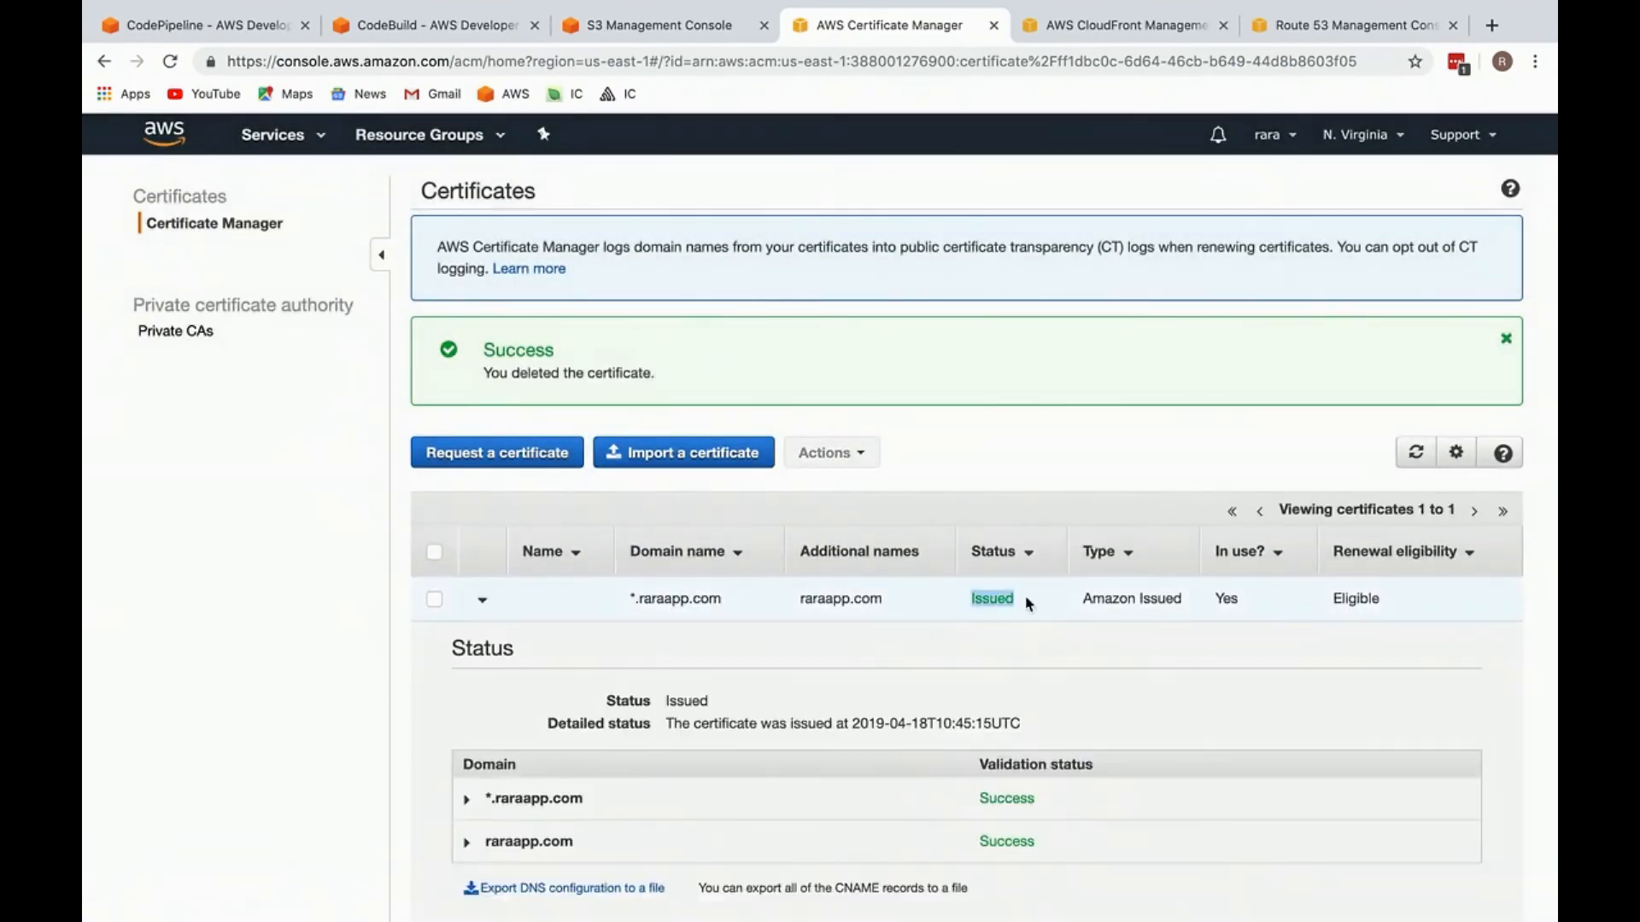
left_click(658, 24)
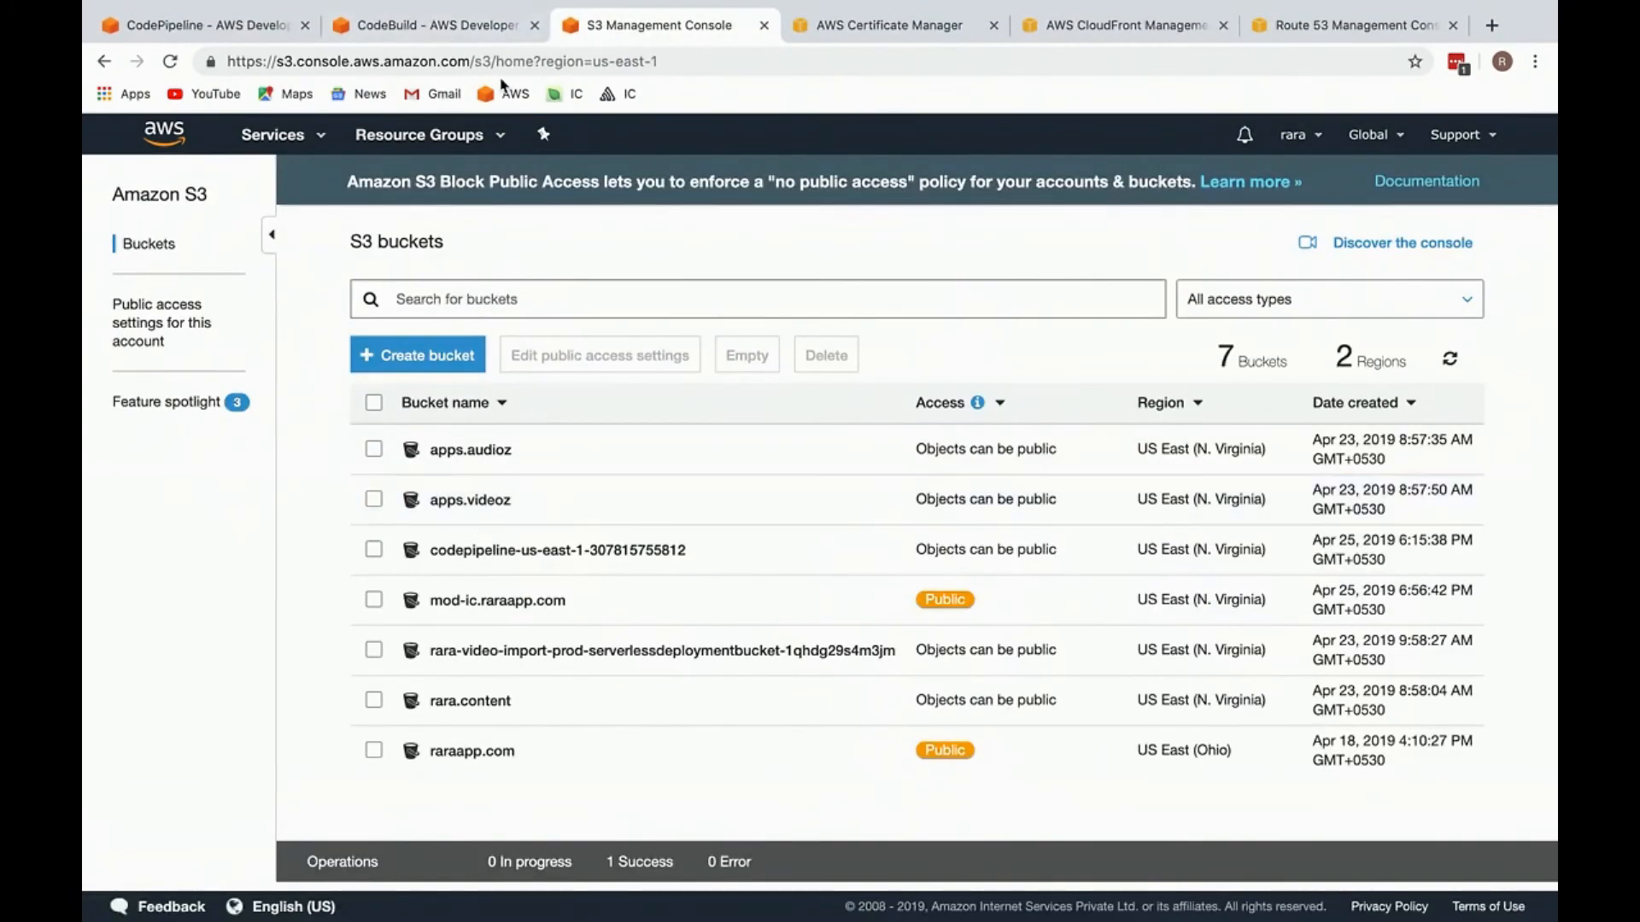
left_click(252, 27)
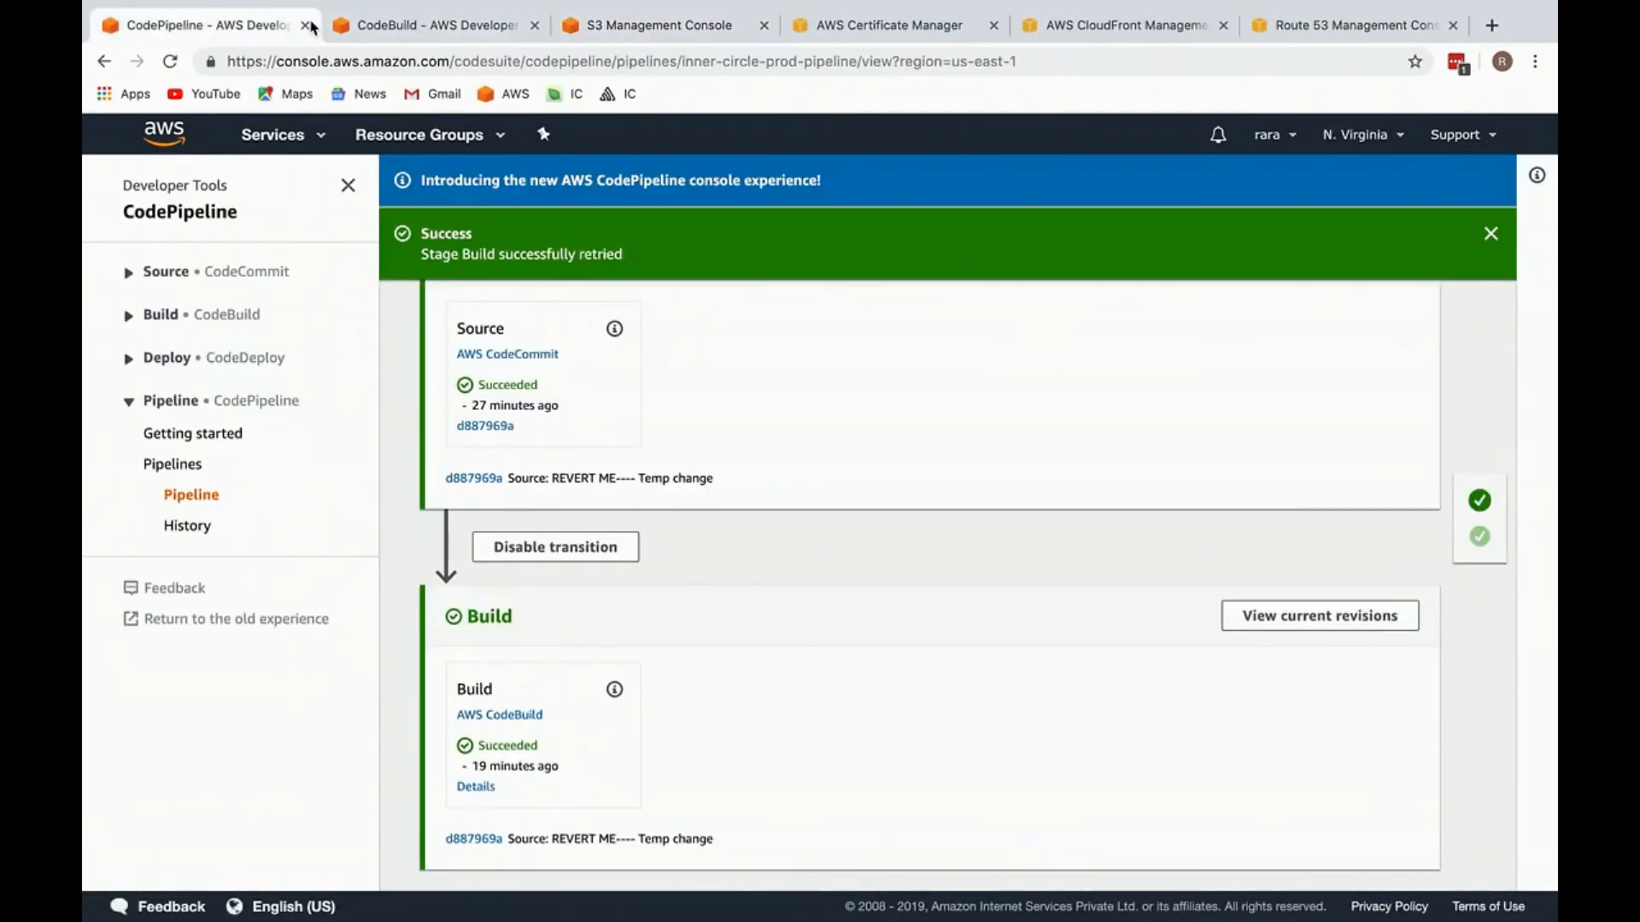
Step: Switch to CloudFront and start creating a distribution with the Web delivery method
left_click(1111, 25)
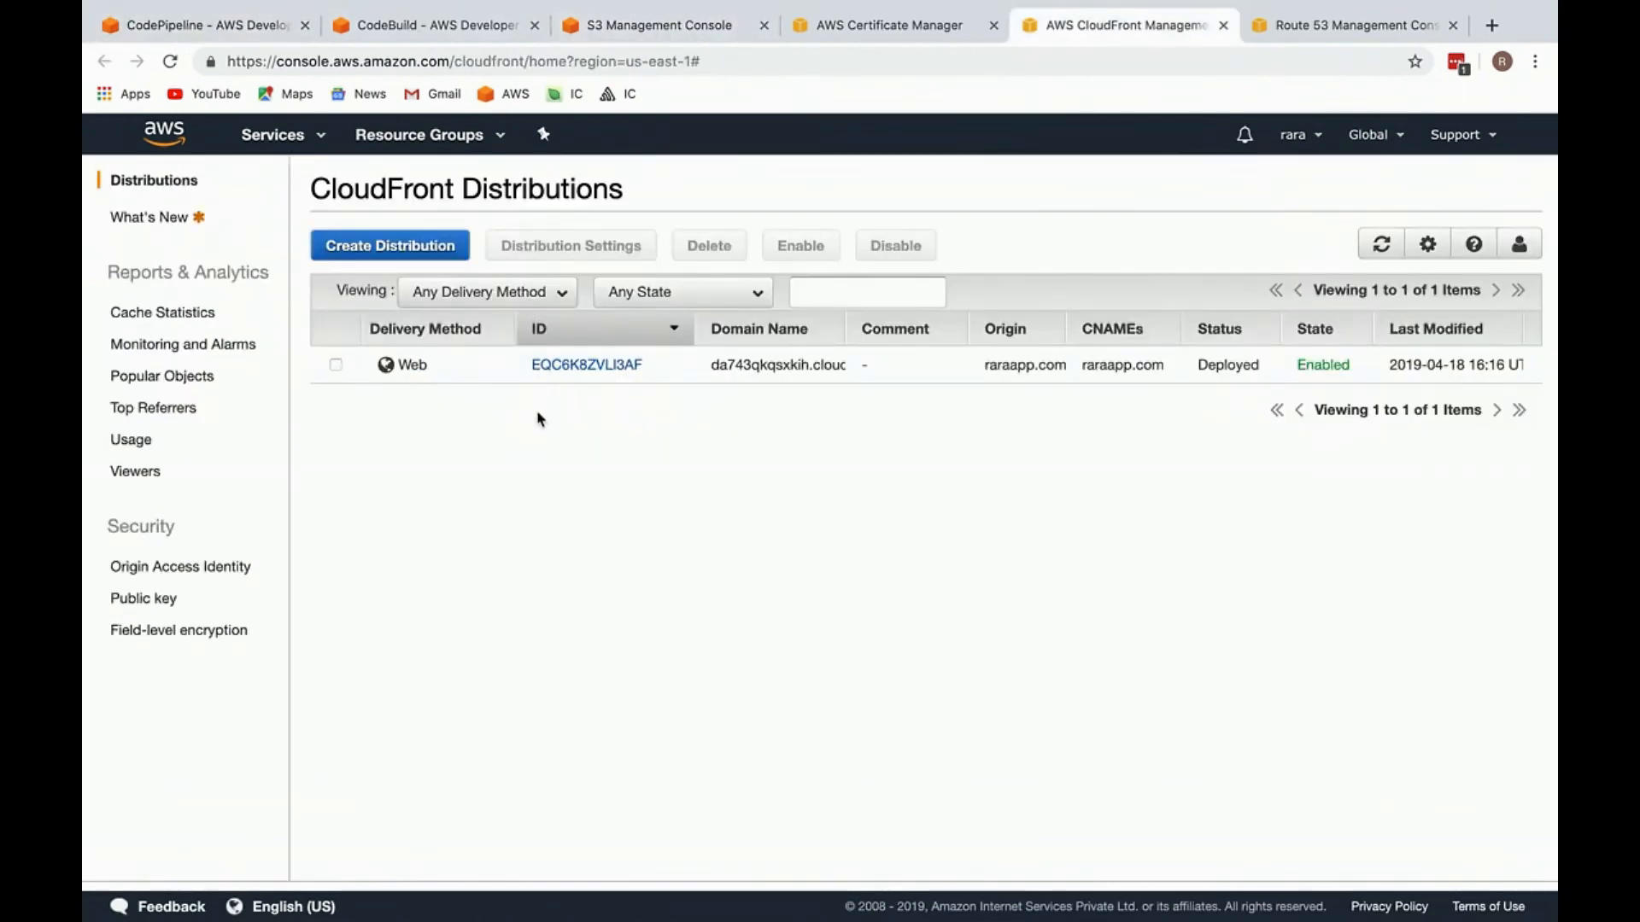
left_click(418, 246)
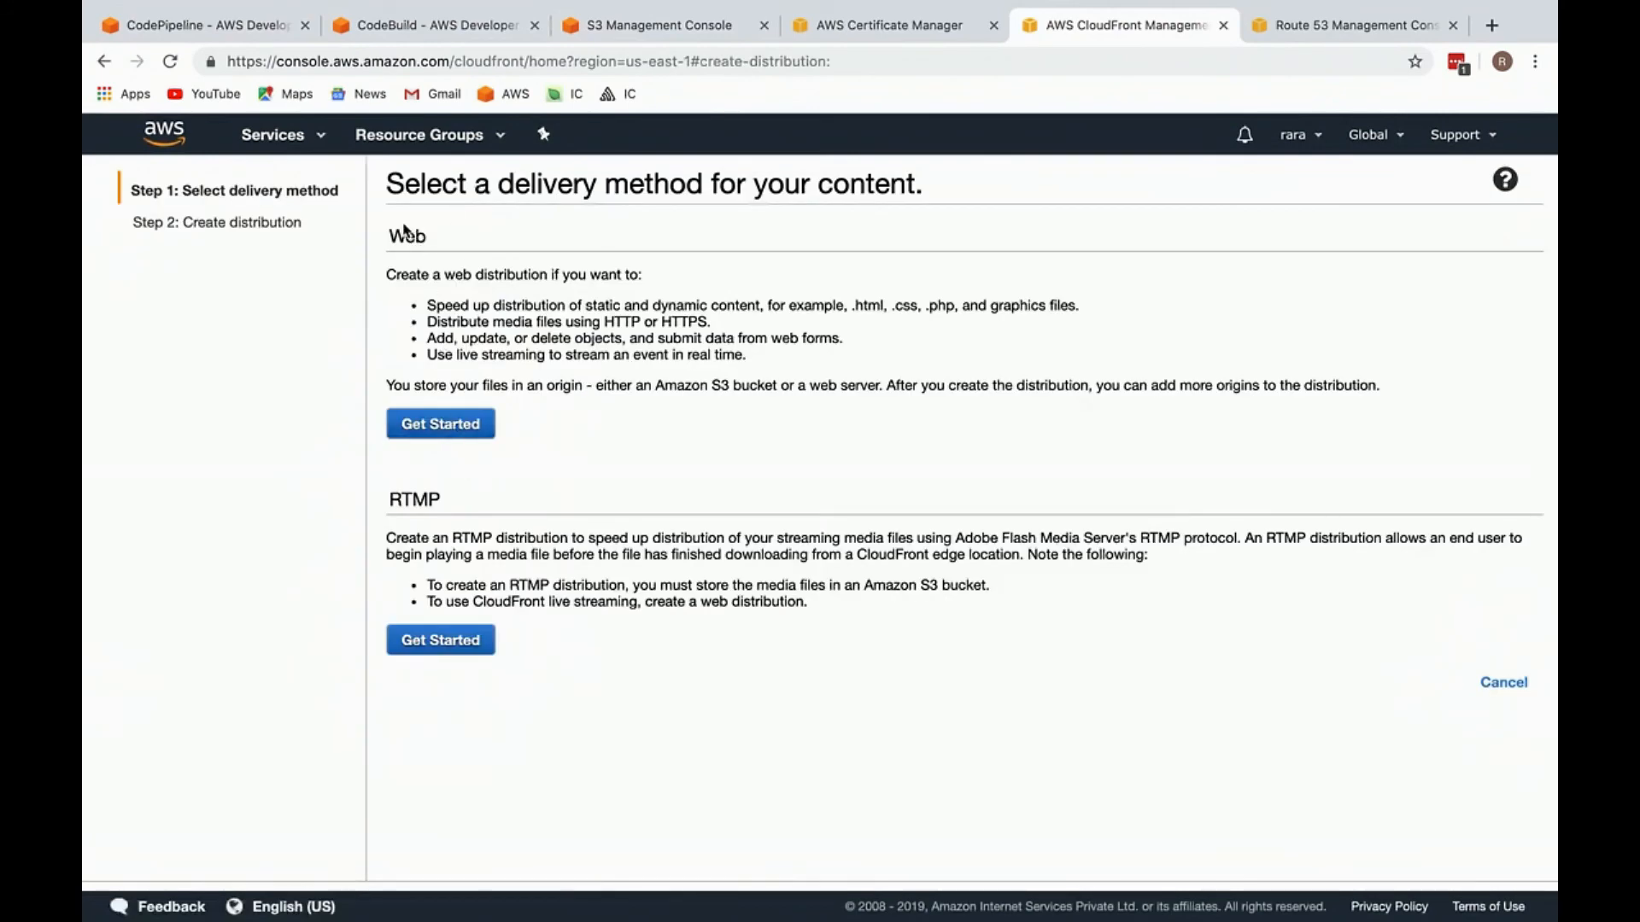
left_click(466, 424)
mouse_move(610, 4)
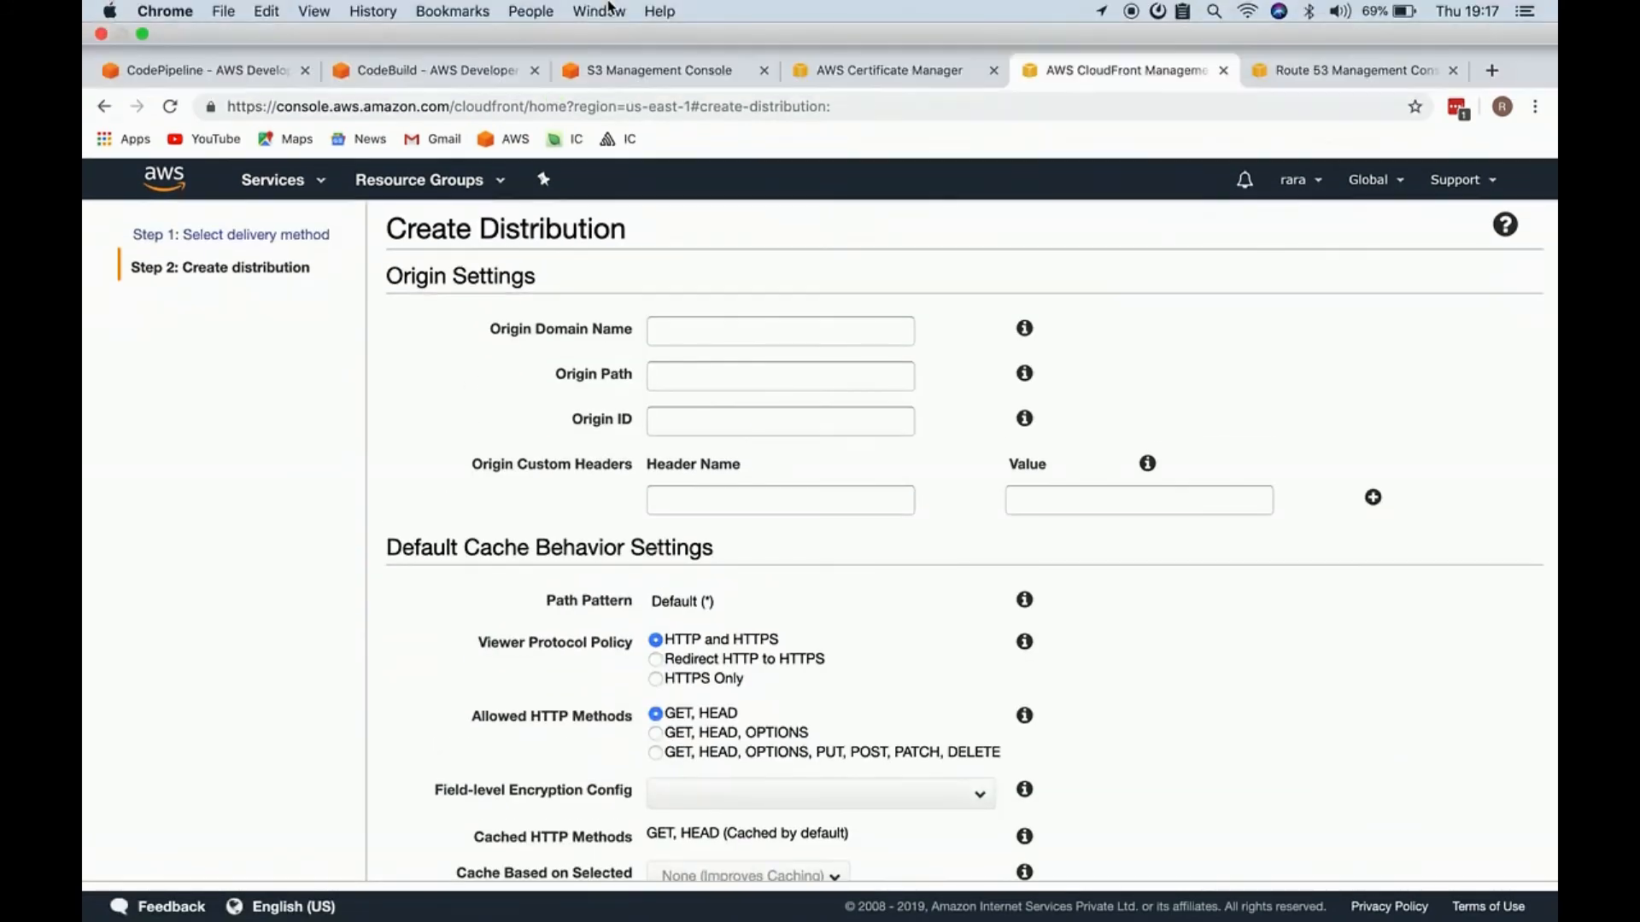
left_click(722, 283)
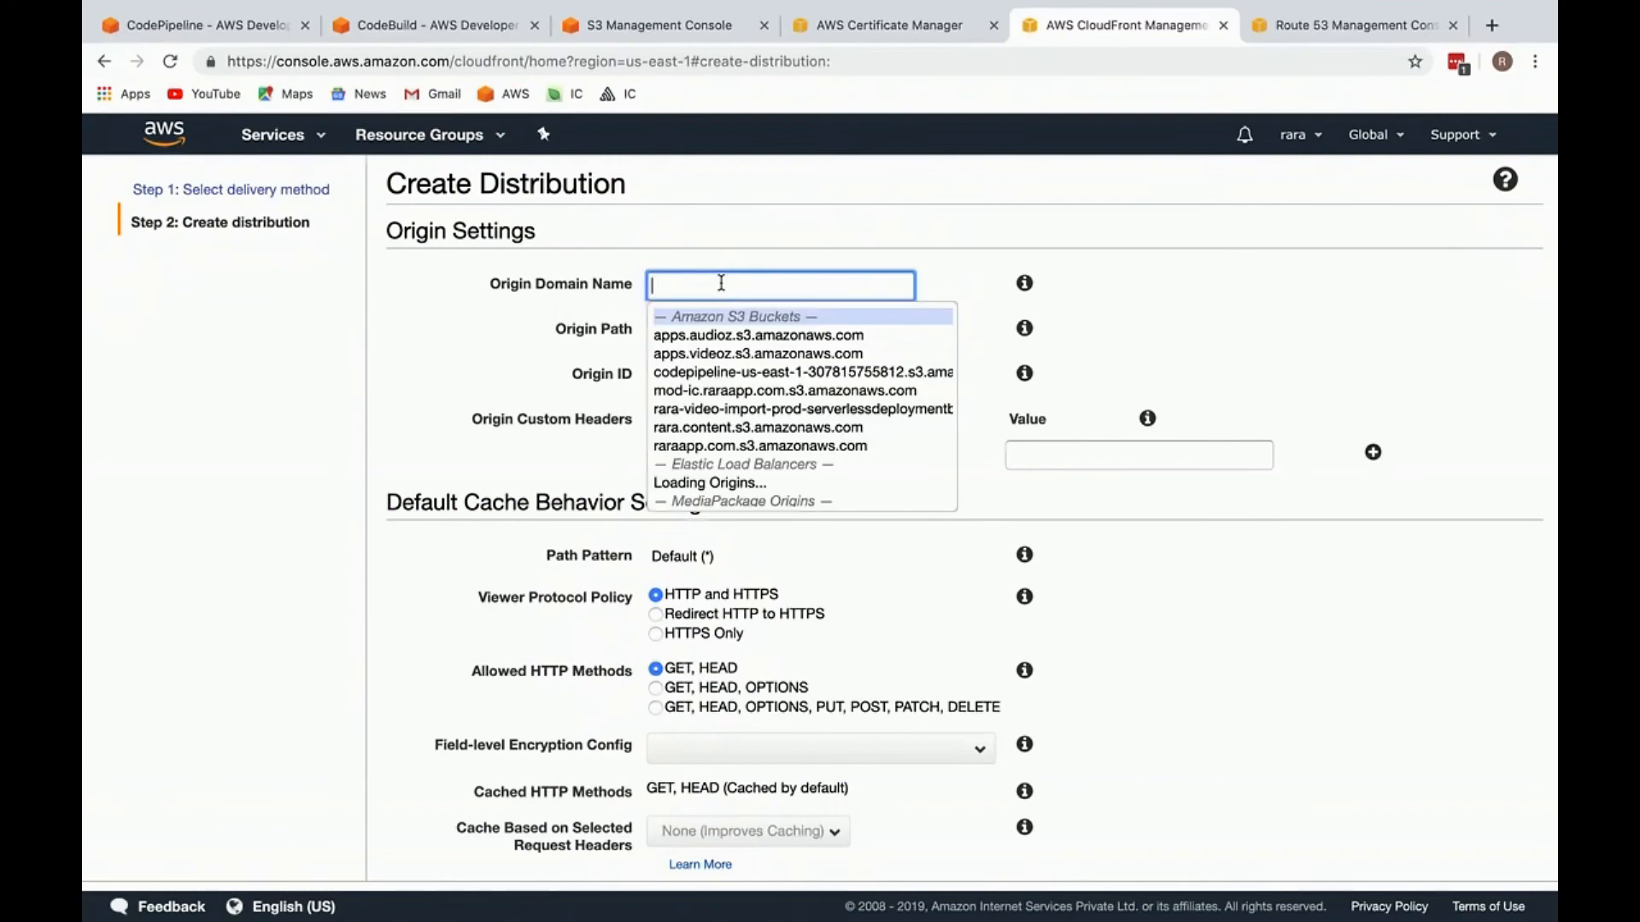
left_click(586, 36)
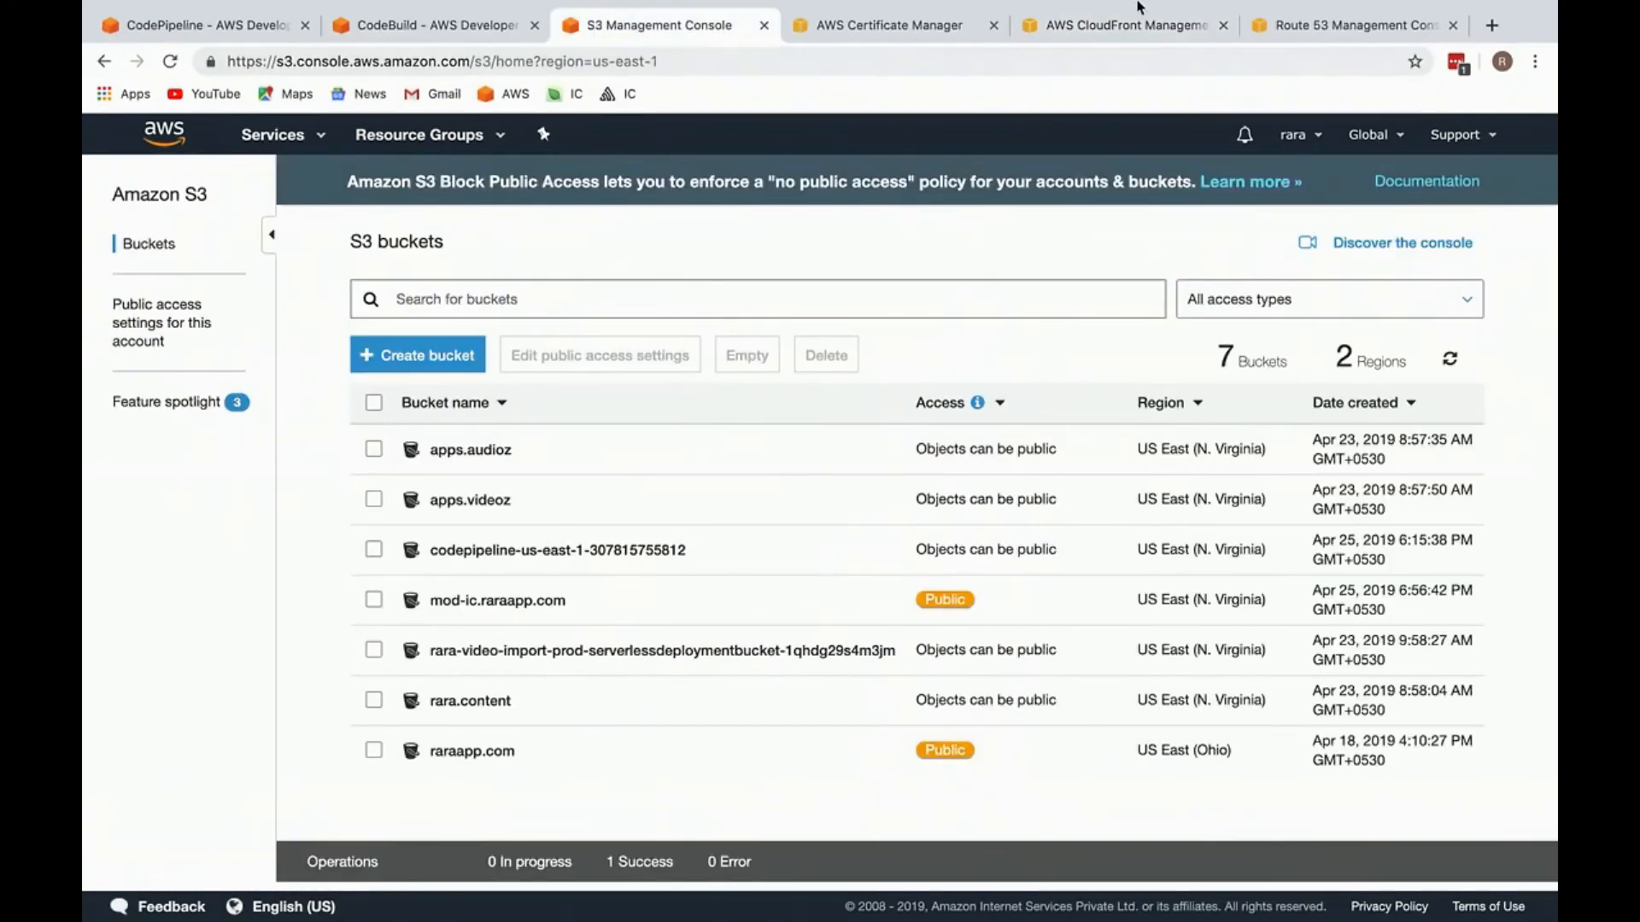
left_click(1148, 34)
key("super+shift+v")
key("Down")
key("Right")
key("Down")
key("Up")
key("Down")
key("Down")
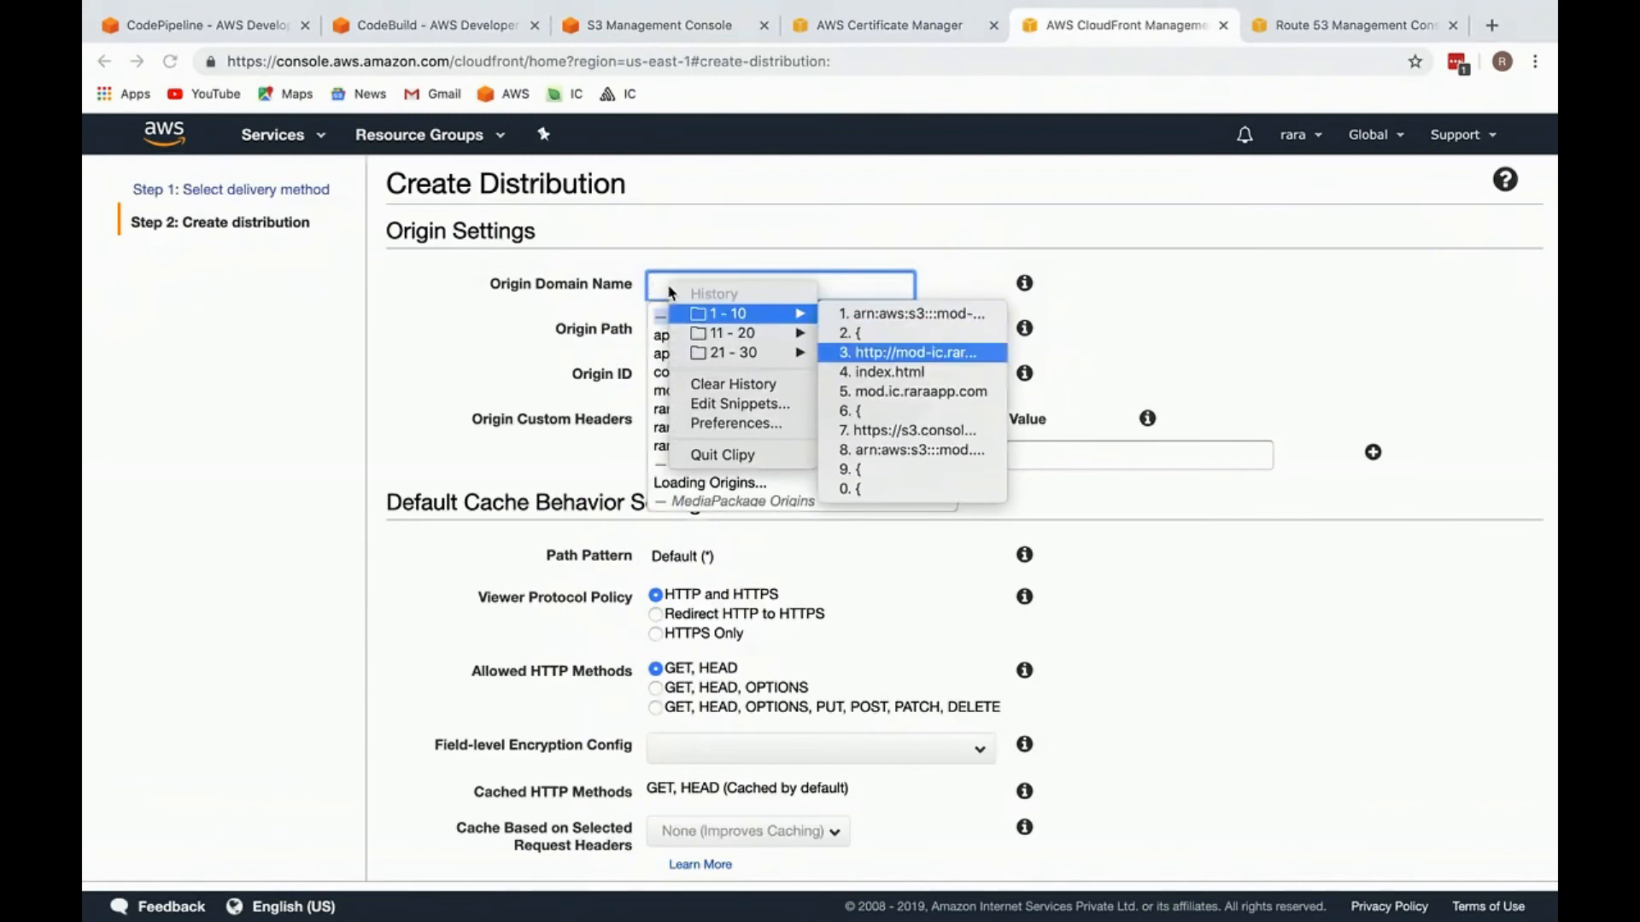
key("Return")
left_click(555, 308)
scroll(547, 497, "down", 3)
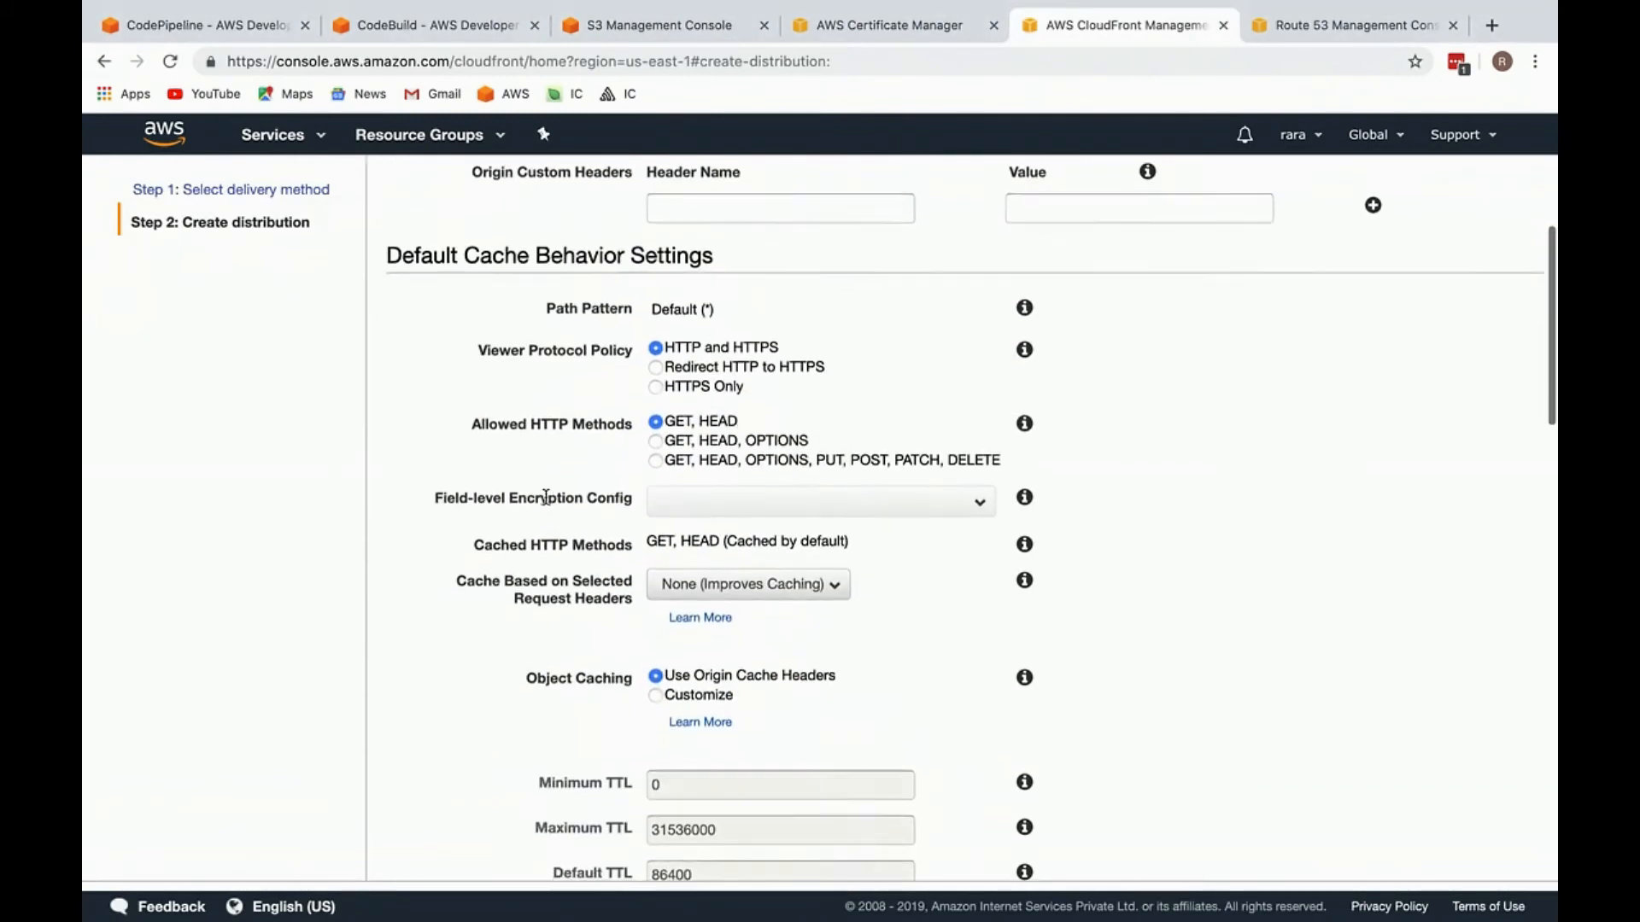
left_click(713, 349)
Step: Paste the website endpoint into Alternate Domain Names (CNAMEs) and trim it to mod-ic.raraapp.com
scroll(683, 341, "down", 15)
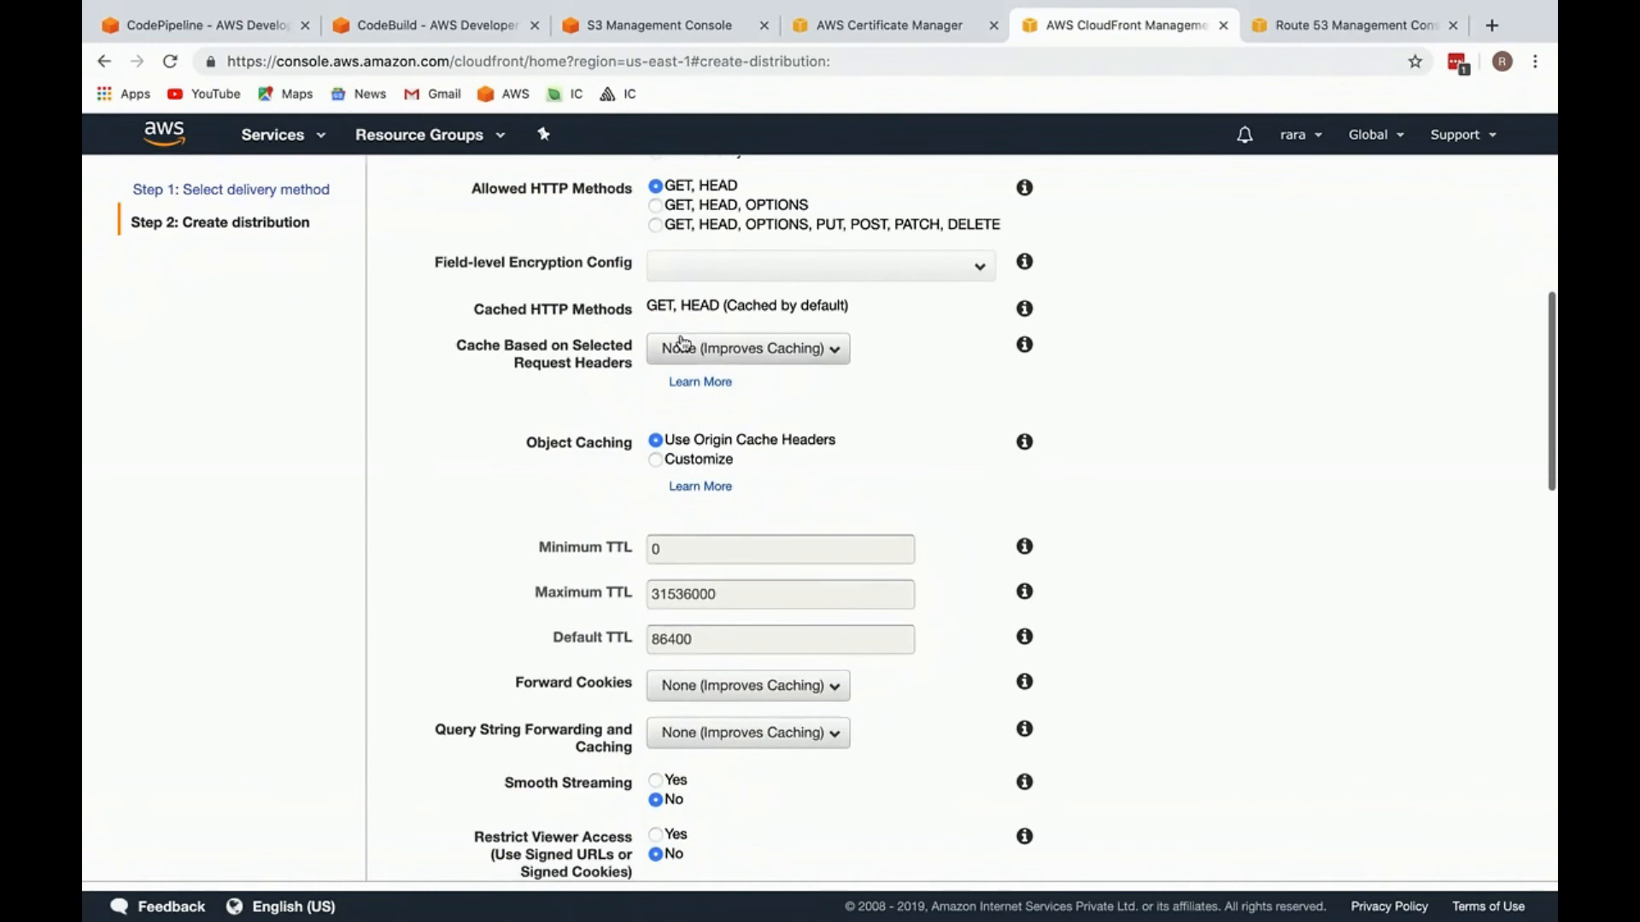
left_click(728, 284)
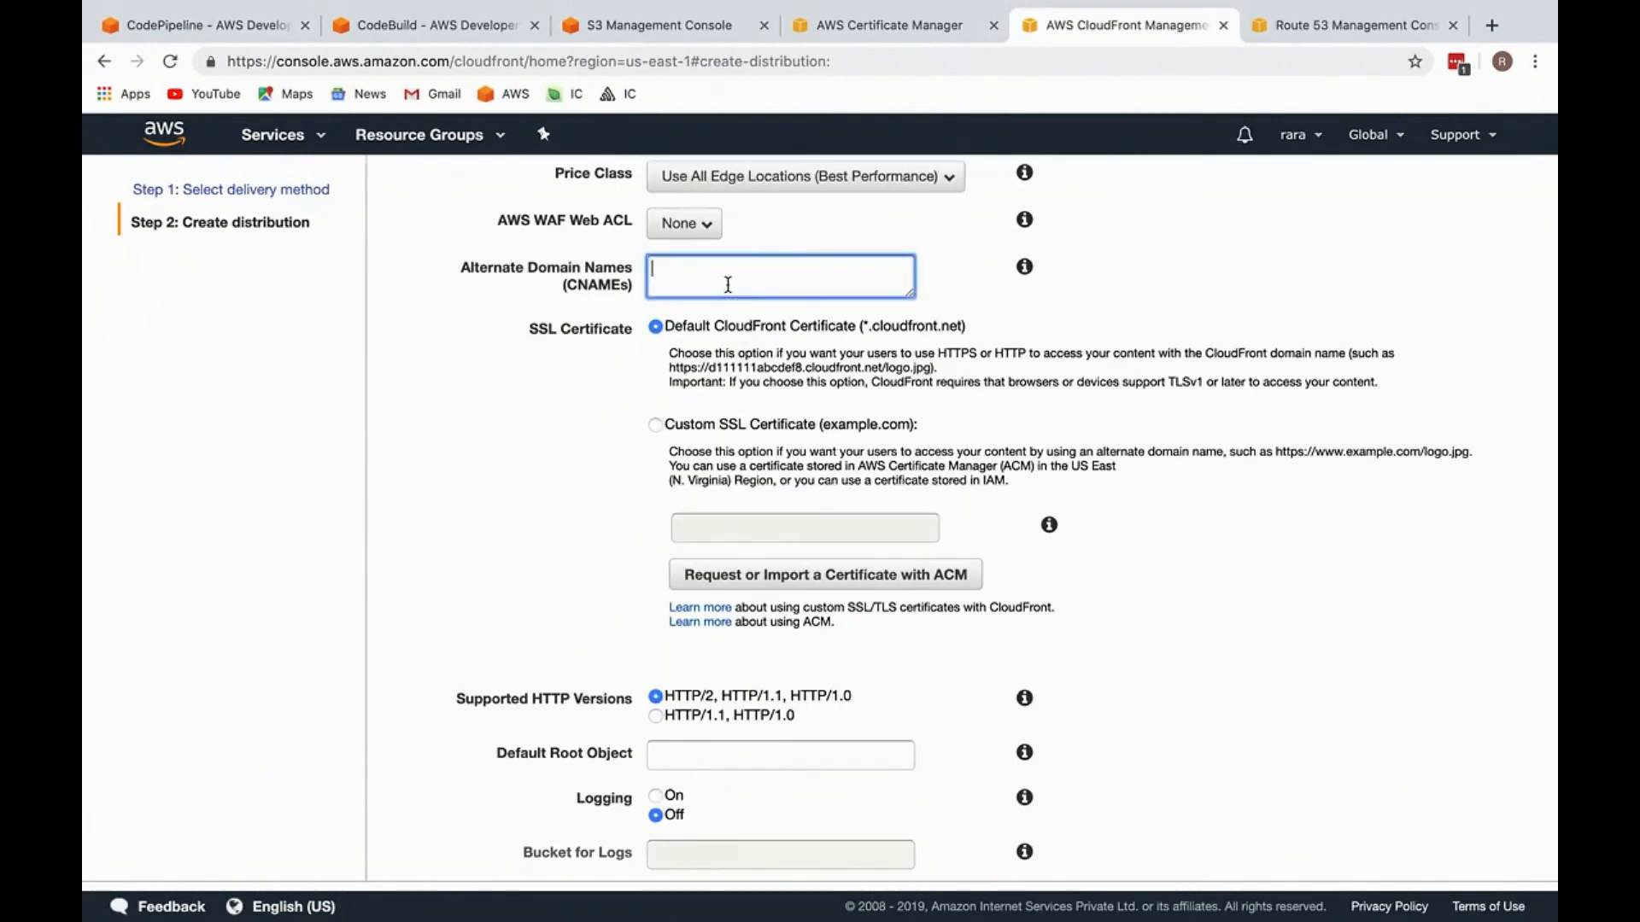
key("super+shift+v")
key("Down")
key("Right")
key("Return")
key("alt+shift+Left")
key("alt+shift+Left")
key("alt+shift+Left")
key("alt+shift+Left")
key("alt+shift+Left")
key("alt+shift+Left")
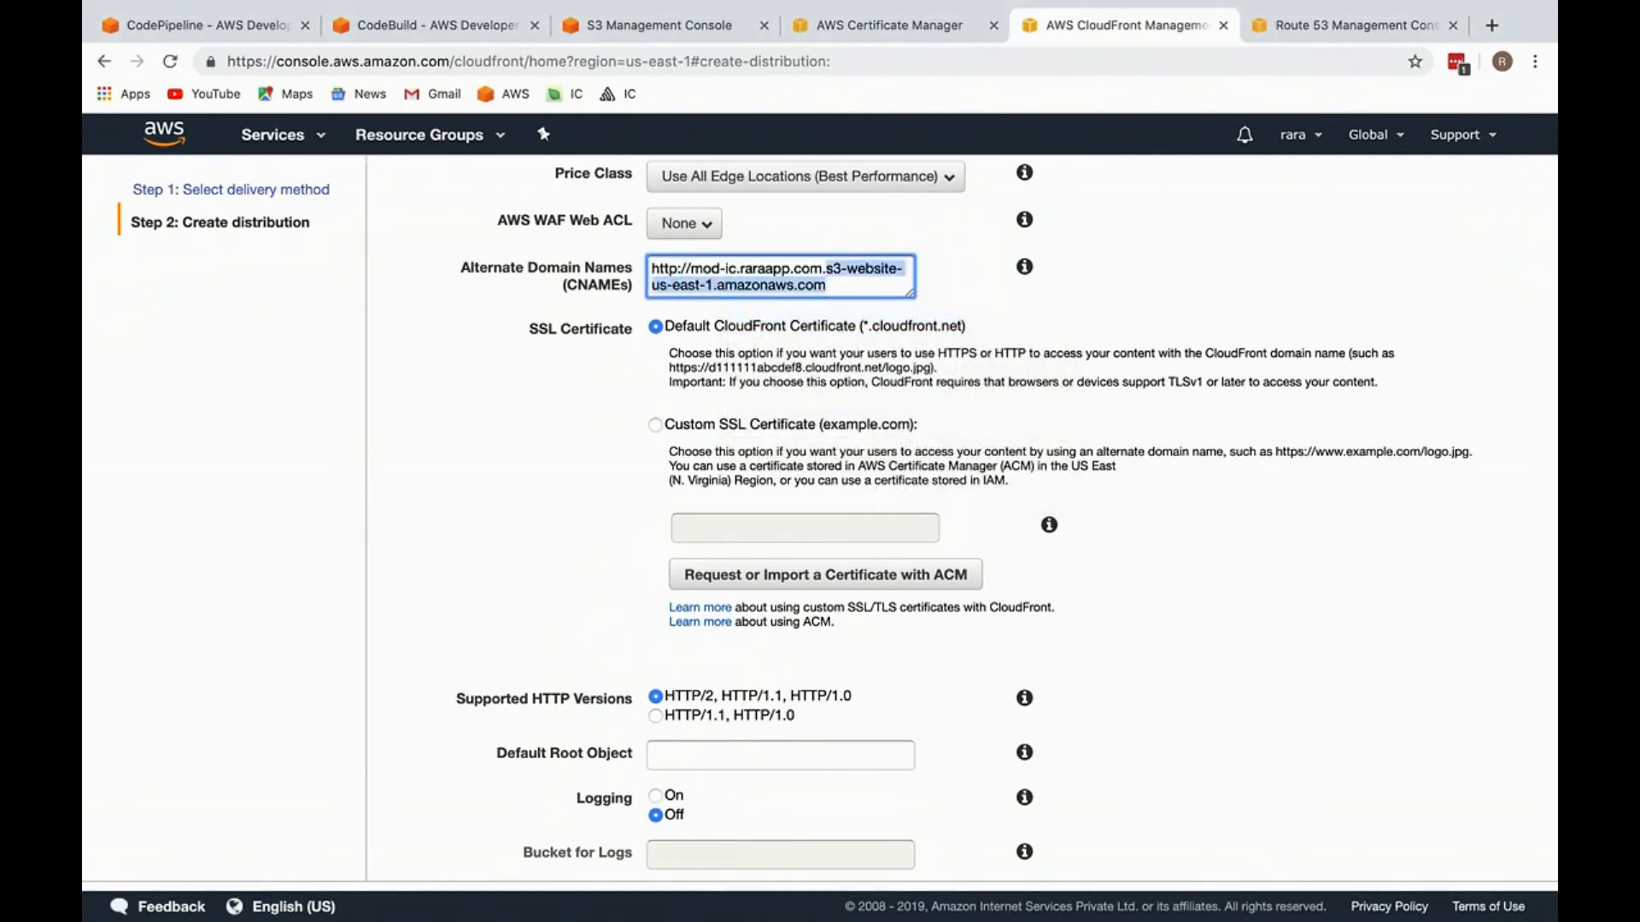
key("BackSpace")
key("BackSpace")
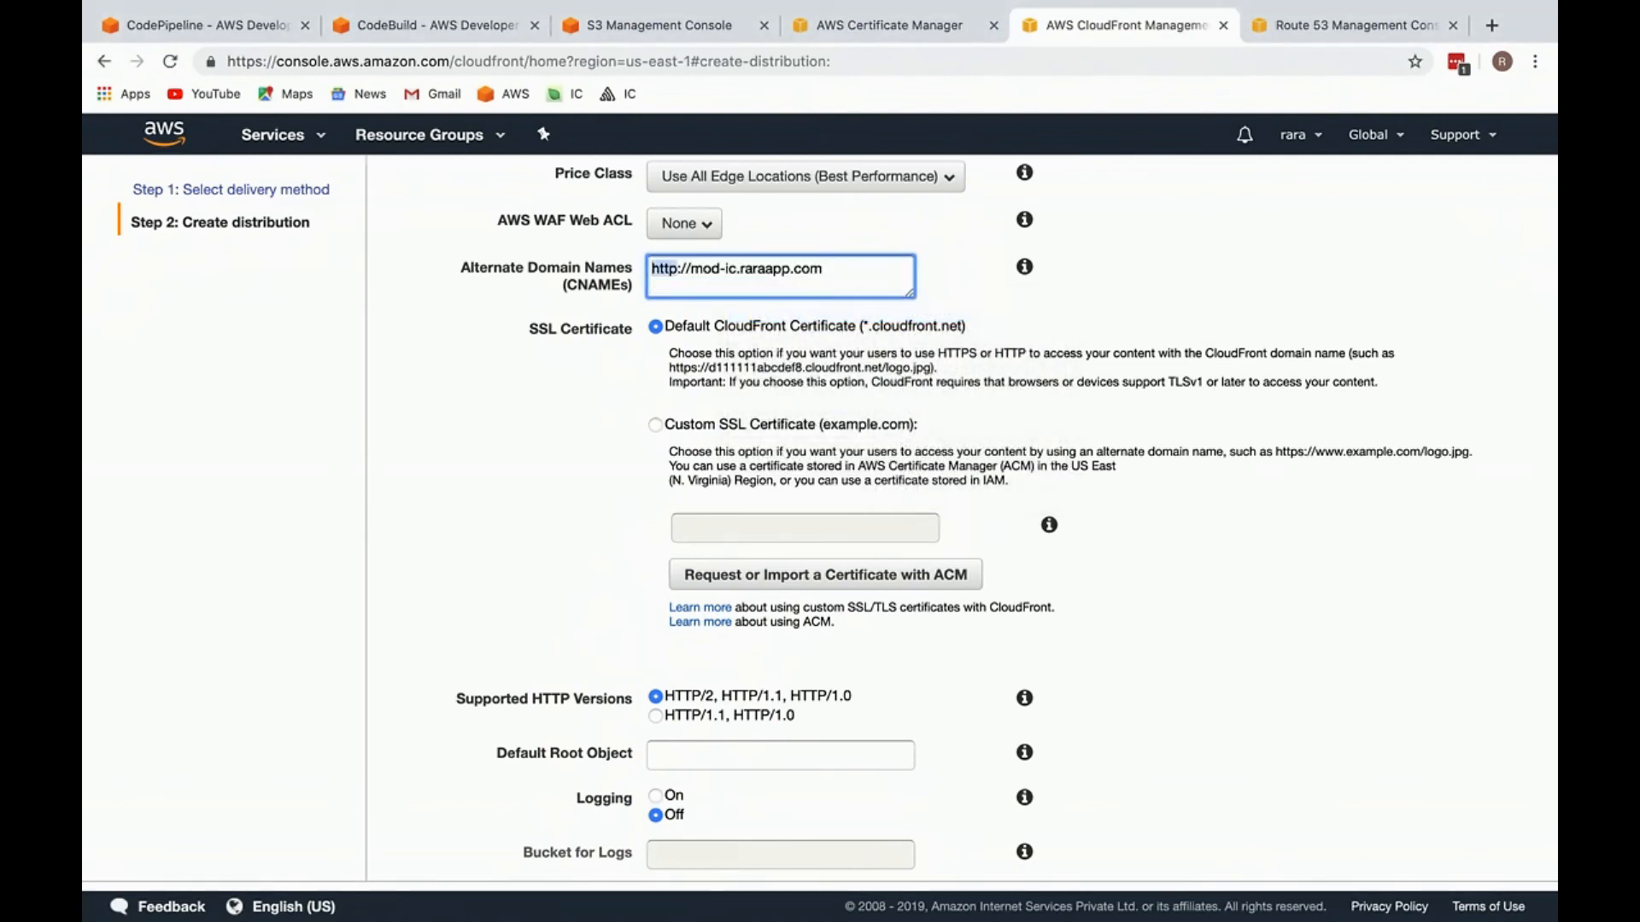
key("alt+shift+Right")
key("BackSpace")
key("super+a")
key("super+c")
left_click(892, 253)
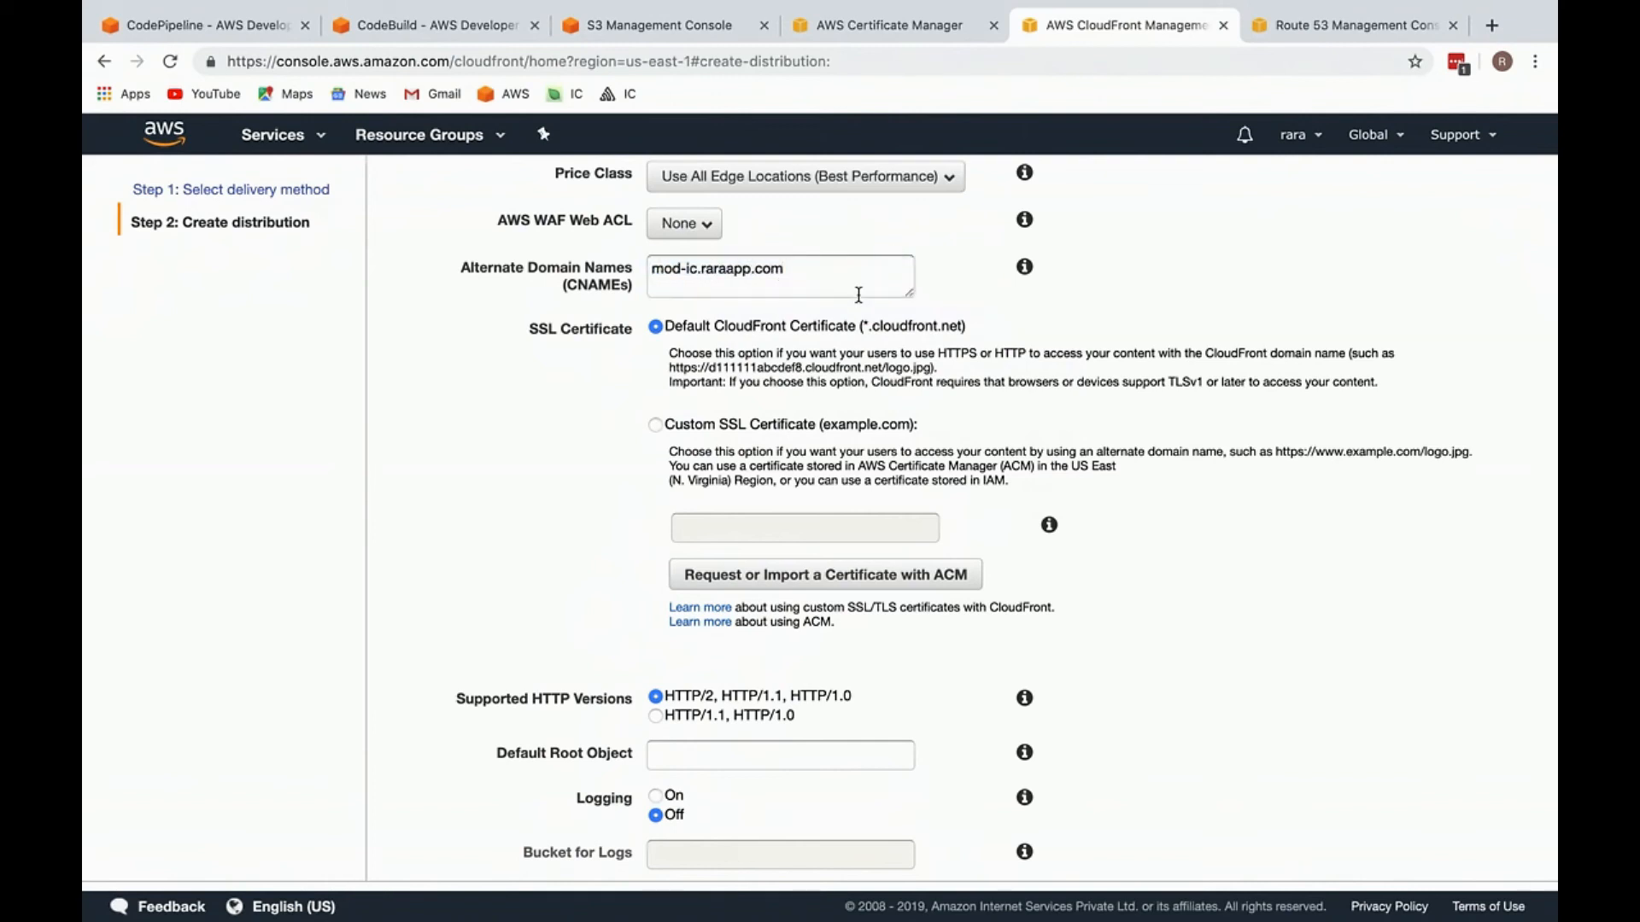
Step: Use a Custom SSL Certificate for the distribution and select the *.raraapp.com certificate
scroll(712, 319, "down", 2)
left_click(696, 357)
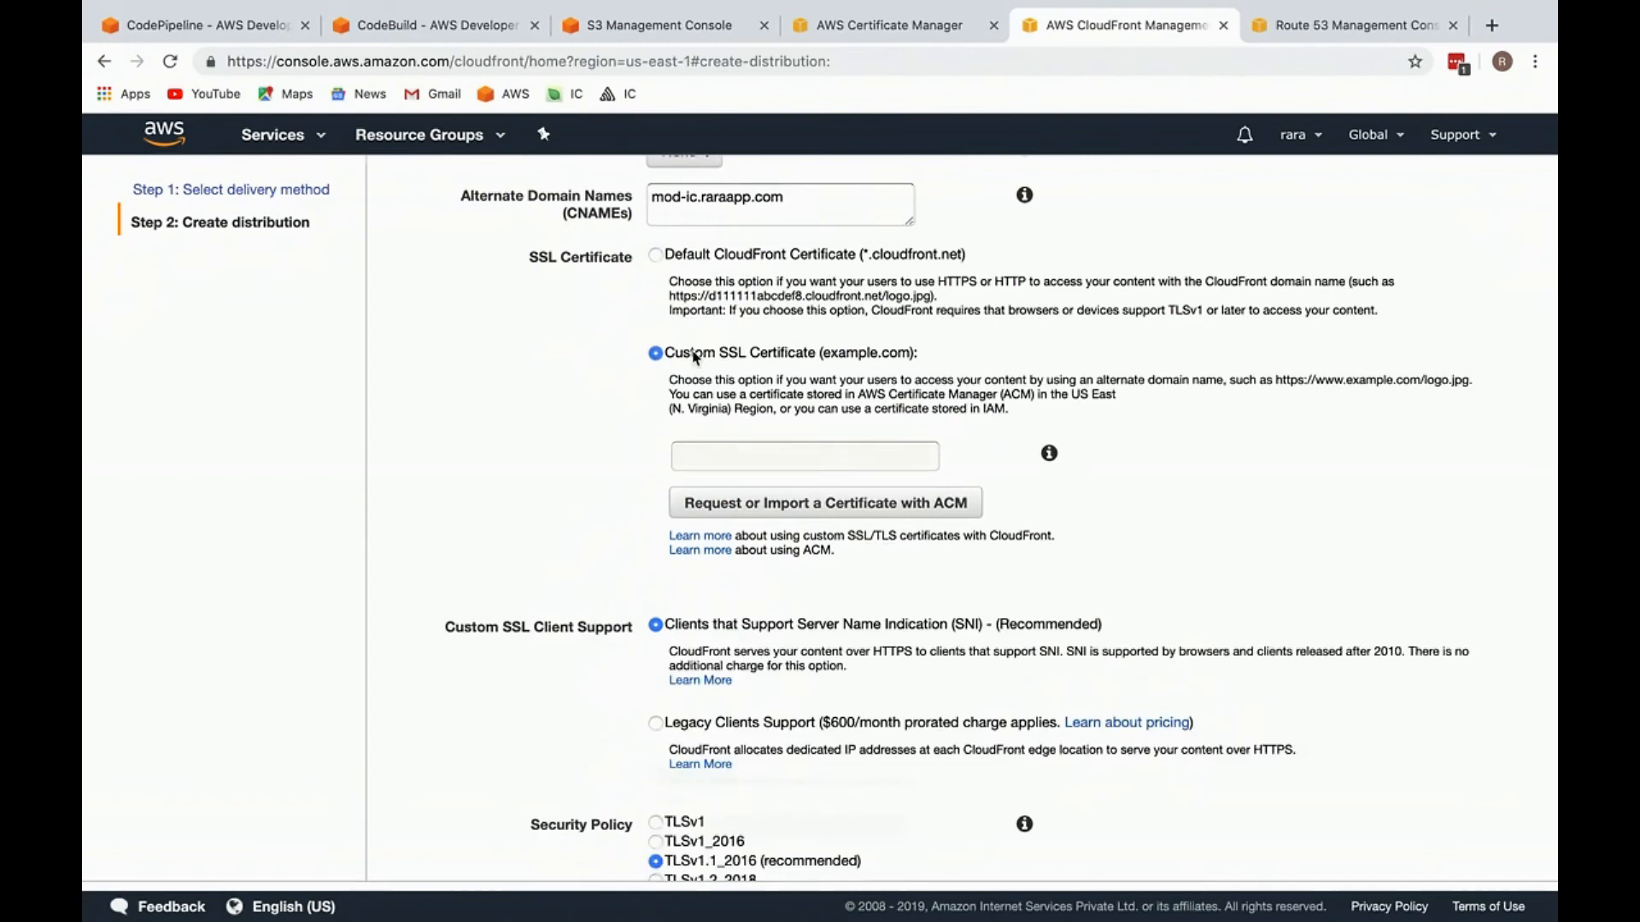
left_click(724, 455)
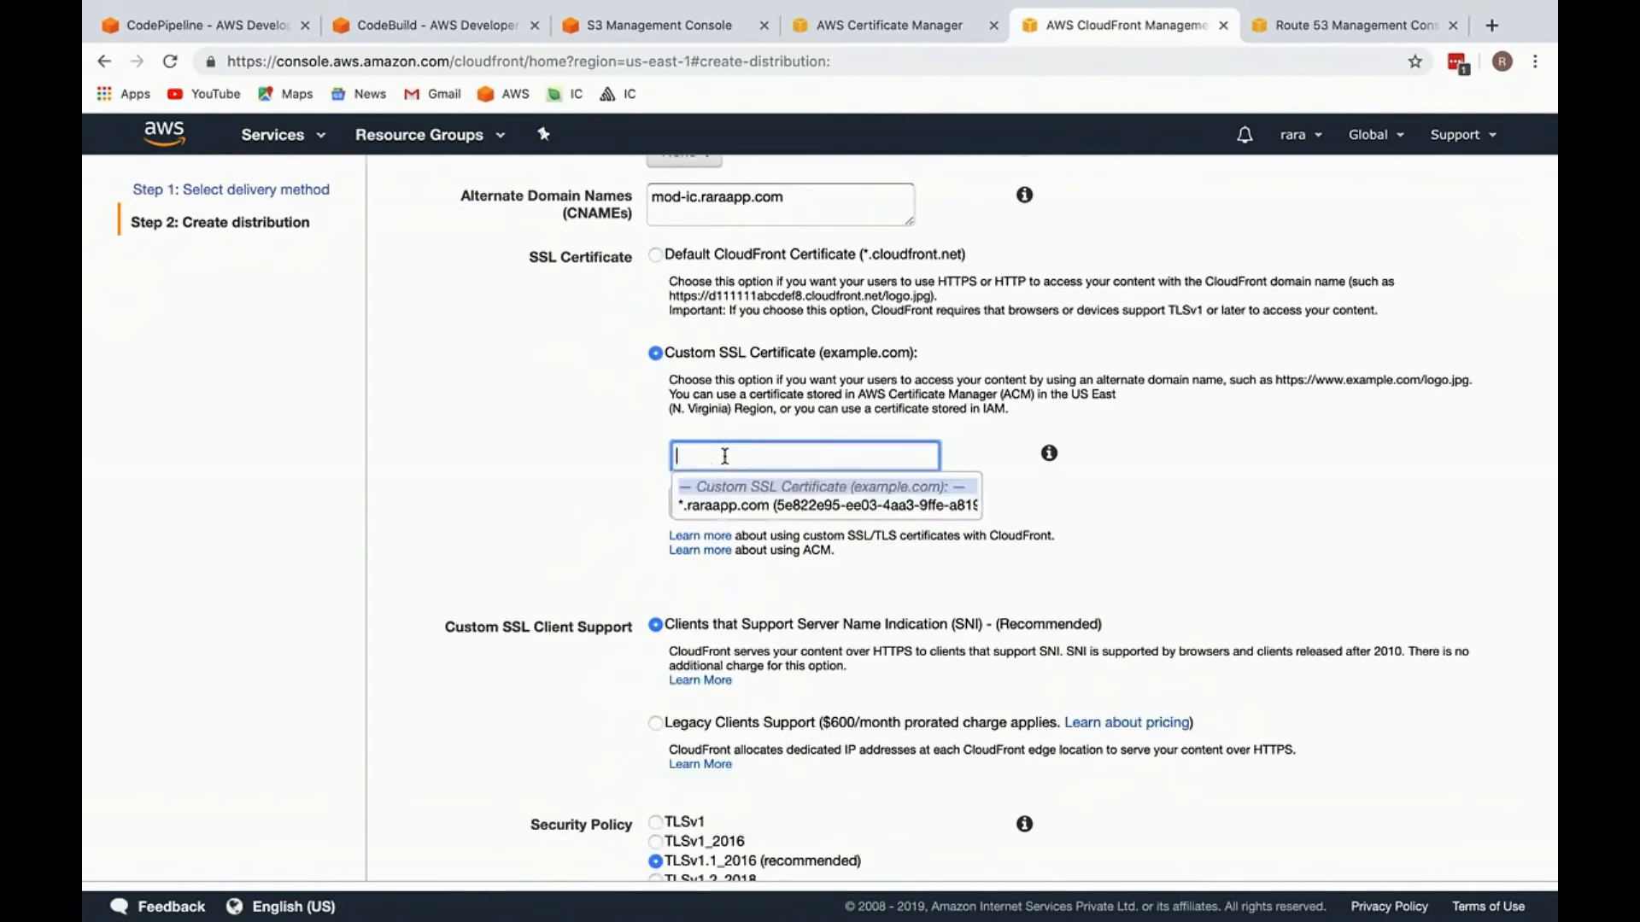
left_click(727, 504)
left_click(595, 459)
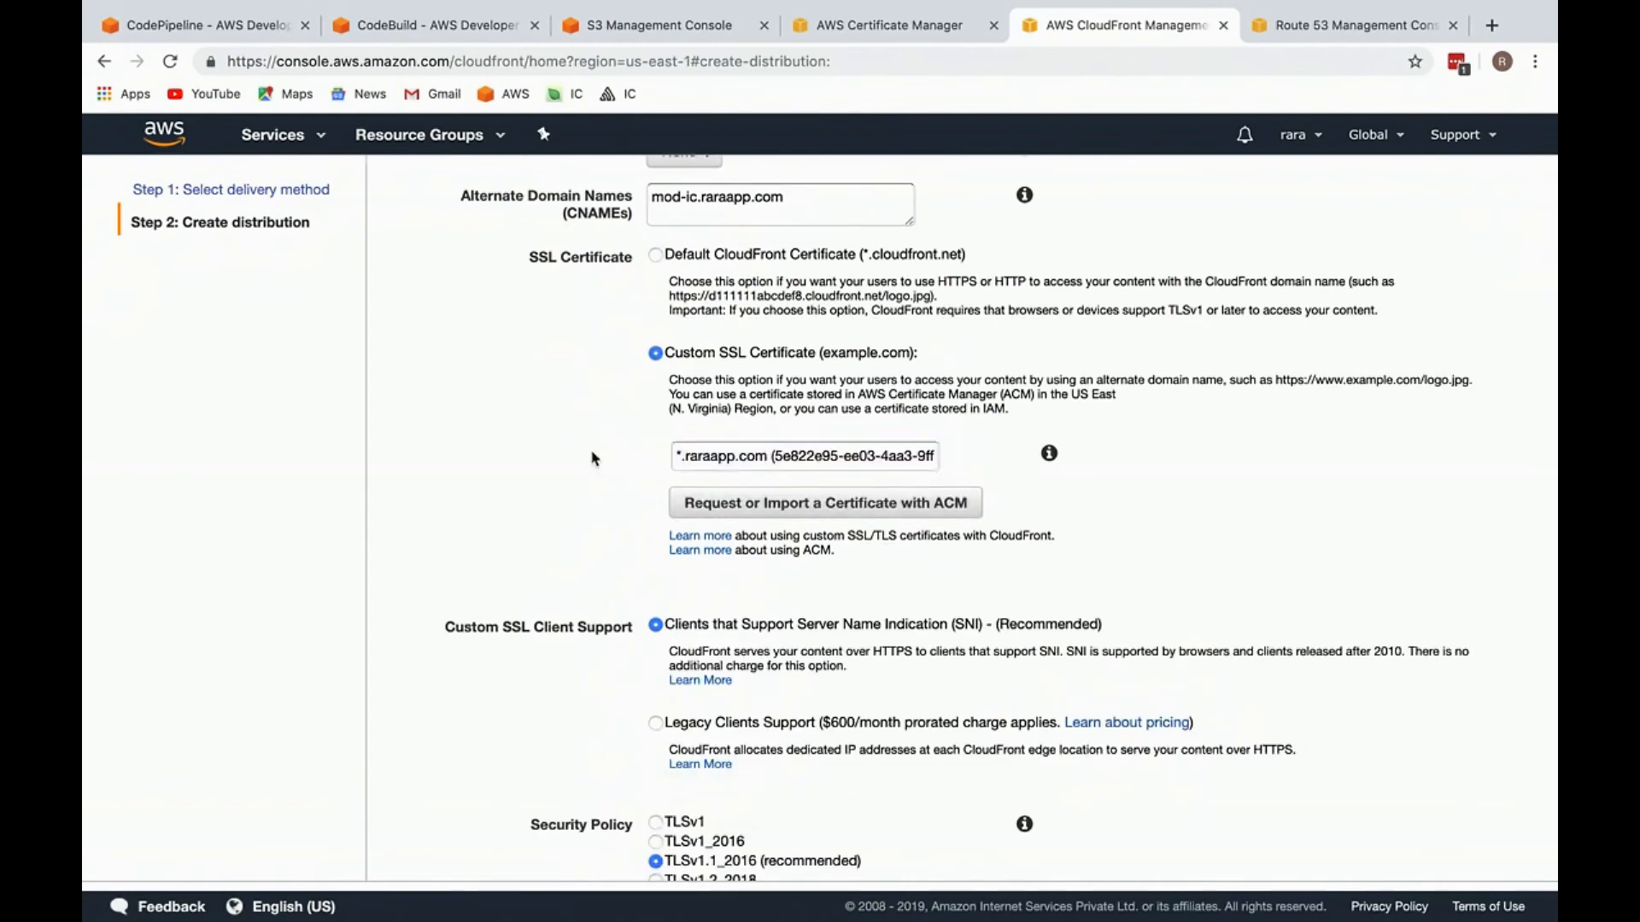
Step: Create the distribution with the remaining default settings and check its status in the distributions list
scroll(596, 459, "down", 7)
left_click(1394, 852)
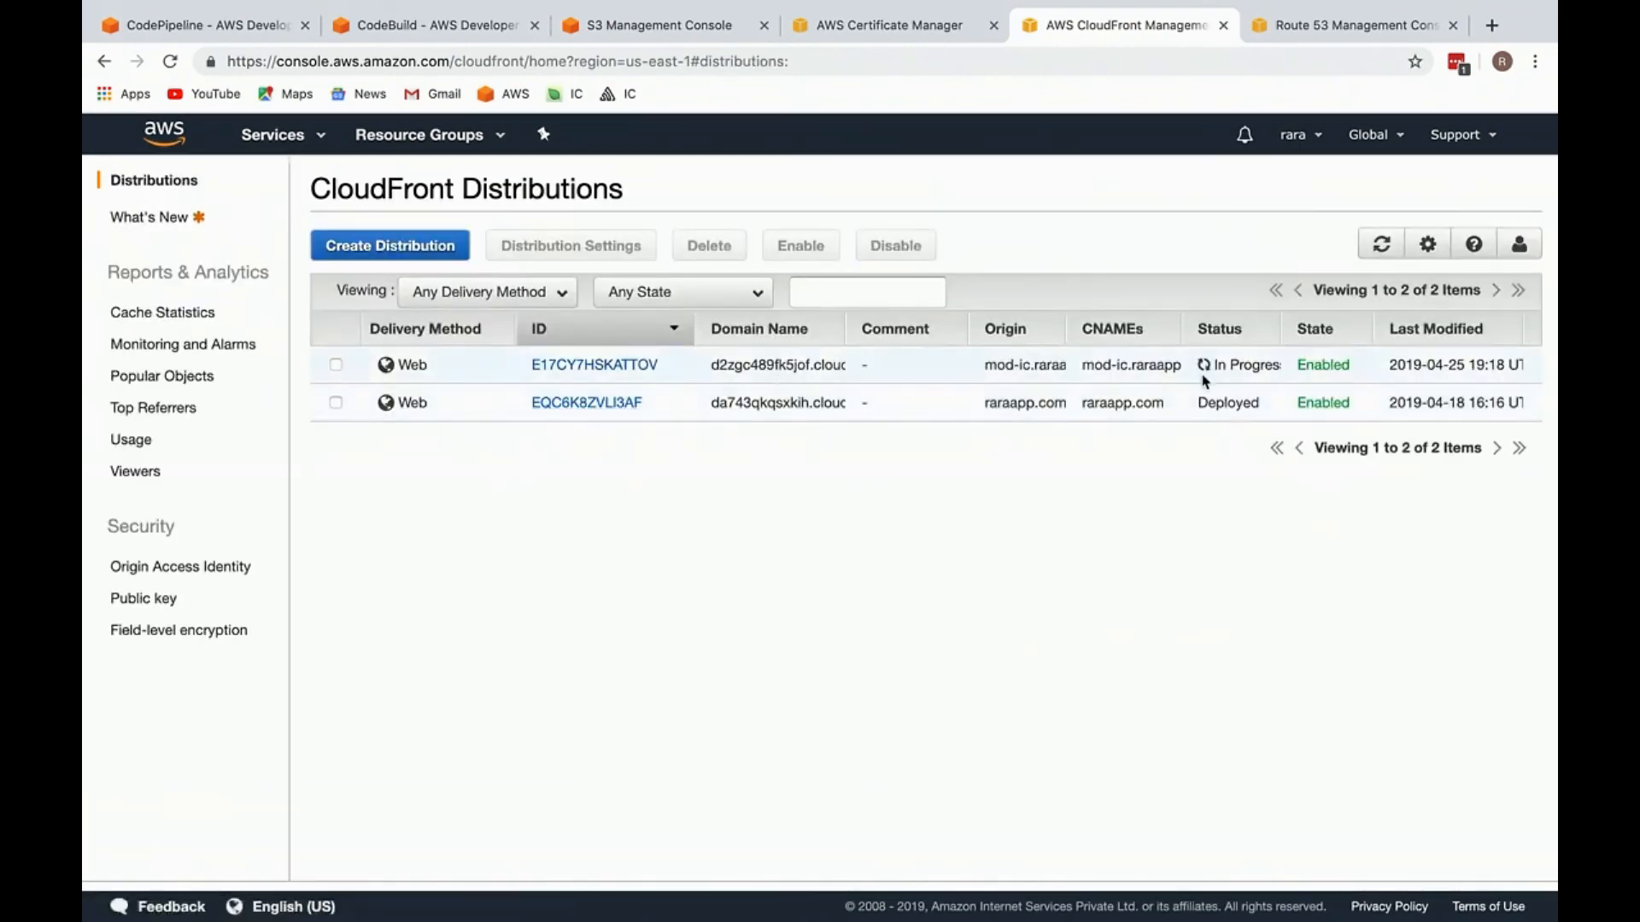
left_click_drag(1259, 403, 1181, 402)
left_click(1181, 402)
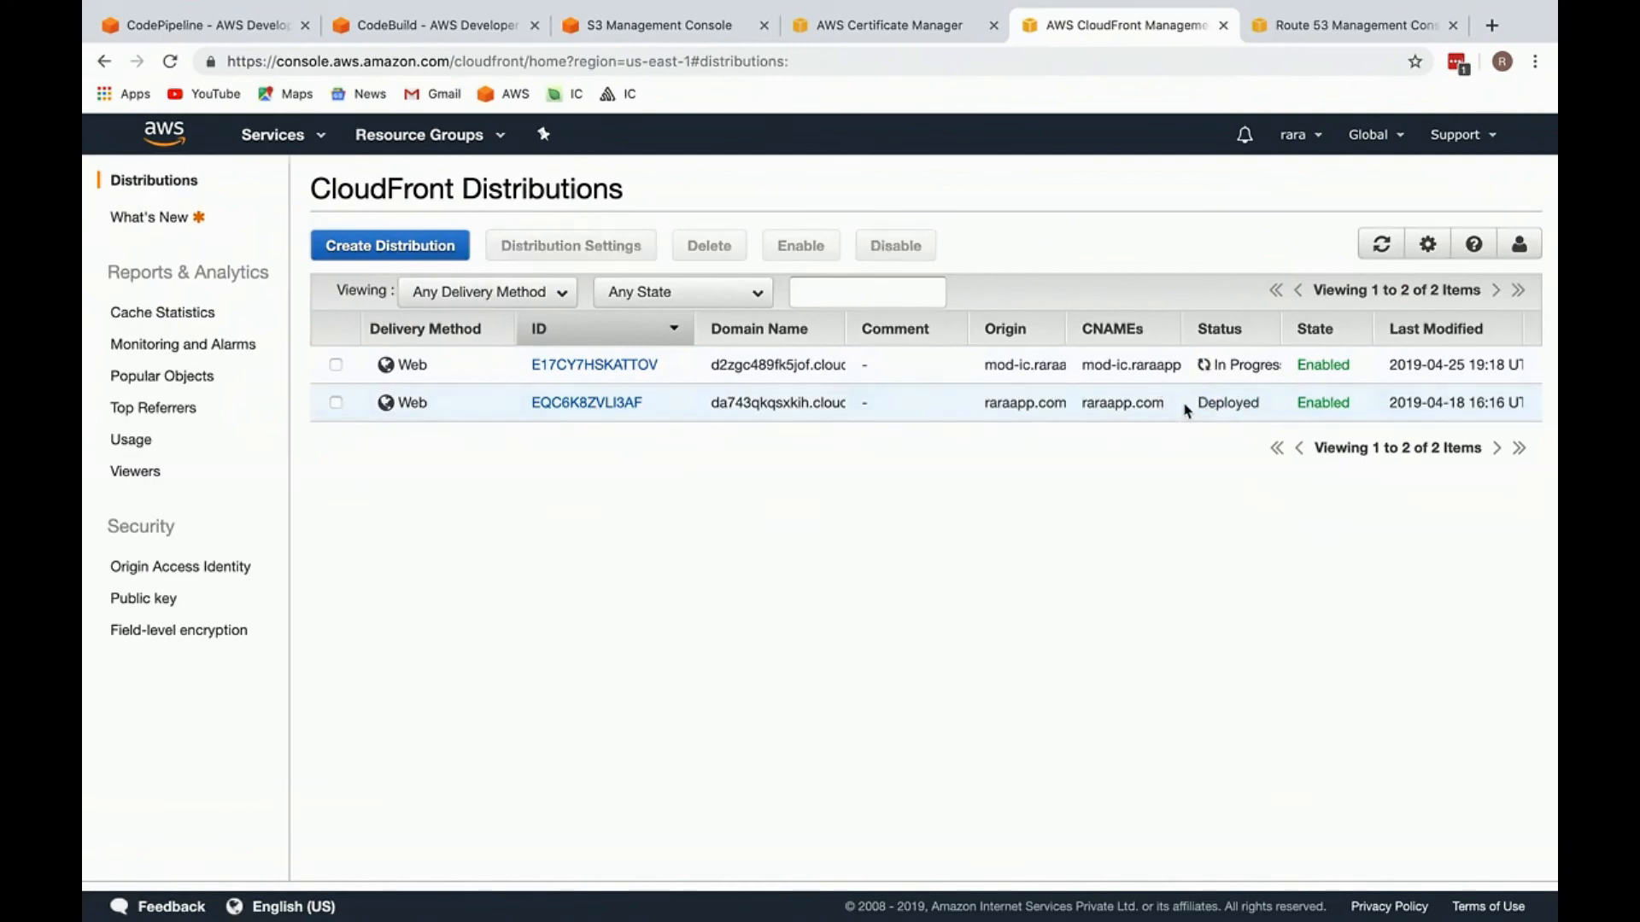
Step: Open the raraapp.com hosted zone in Route 53 and start a new A record set named mod-ic
left_click(1293, 26)
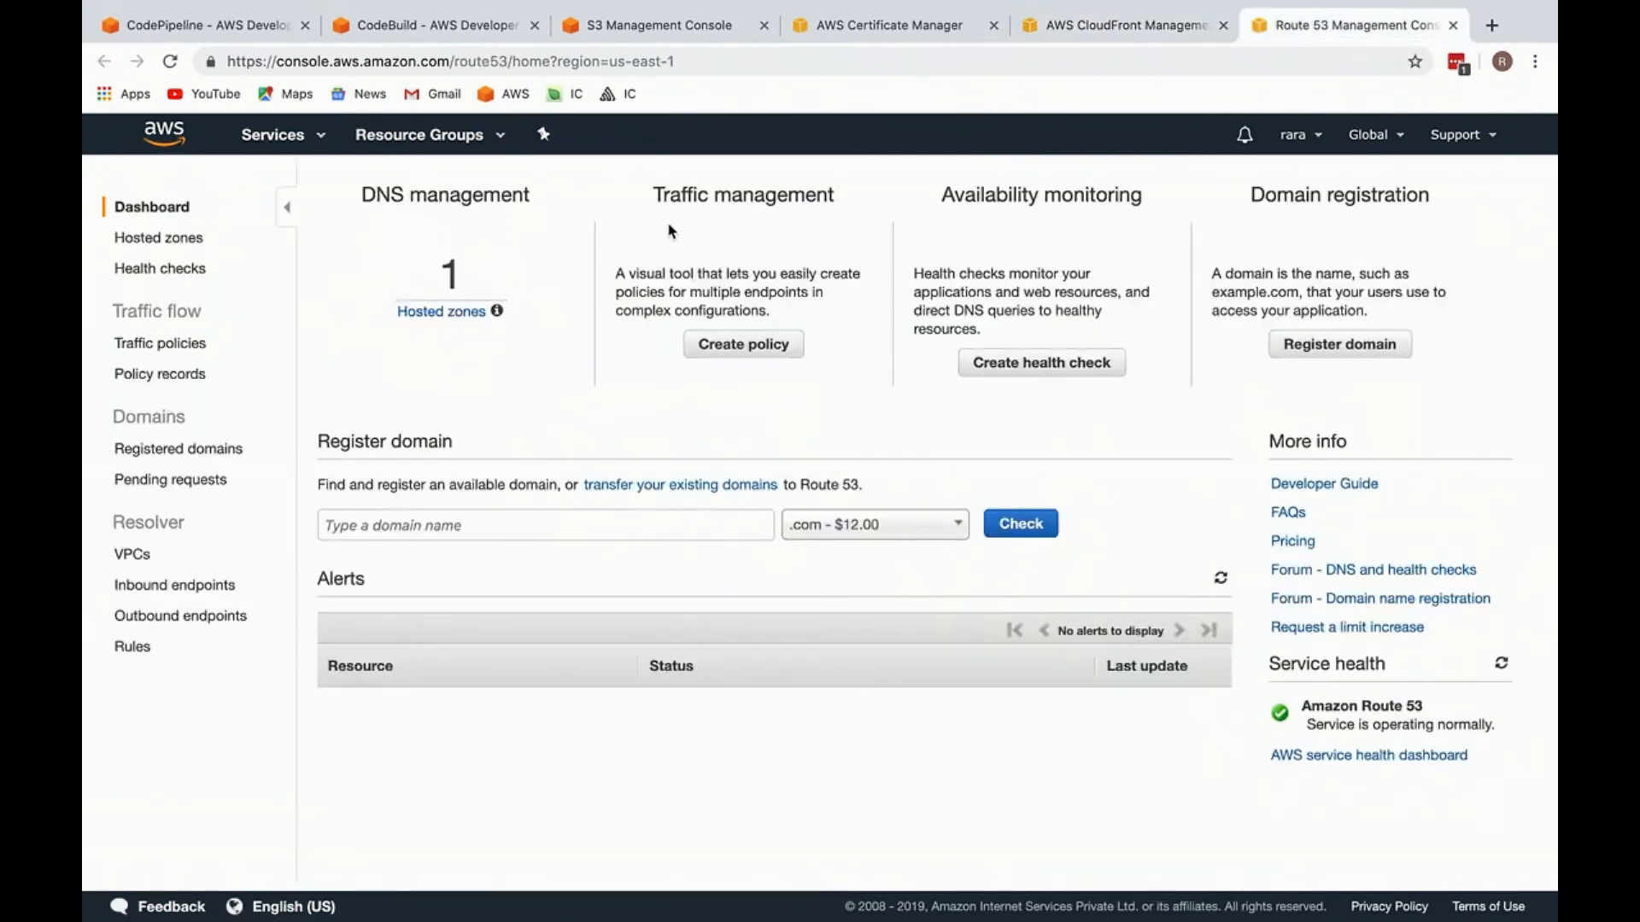
left_click(469, 310)
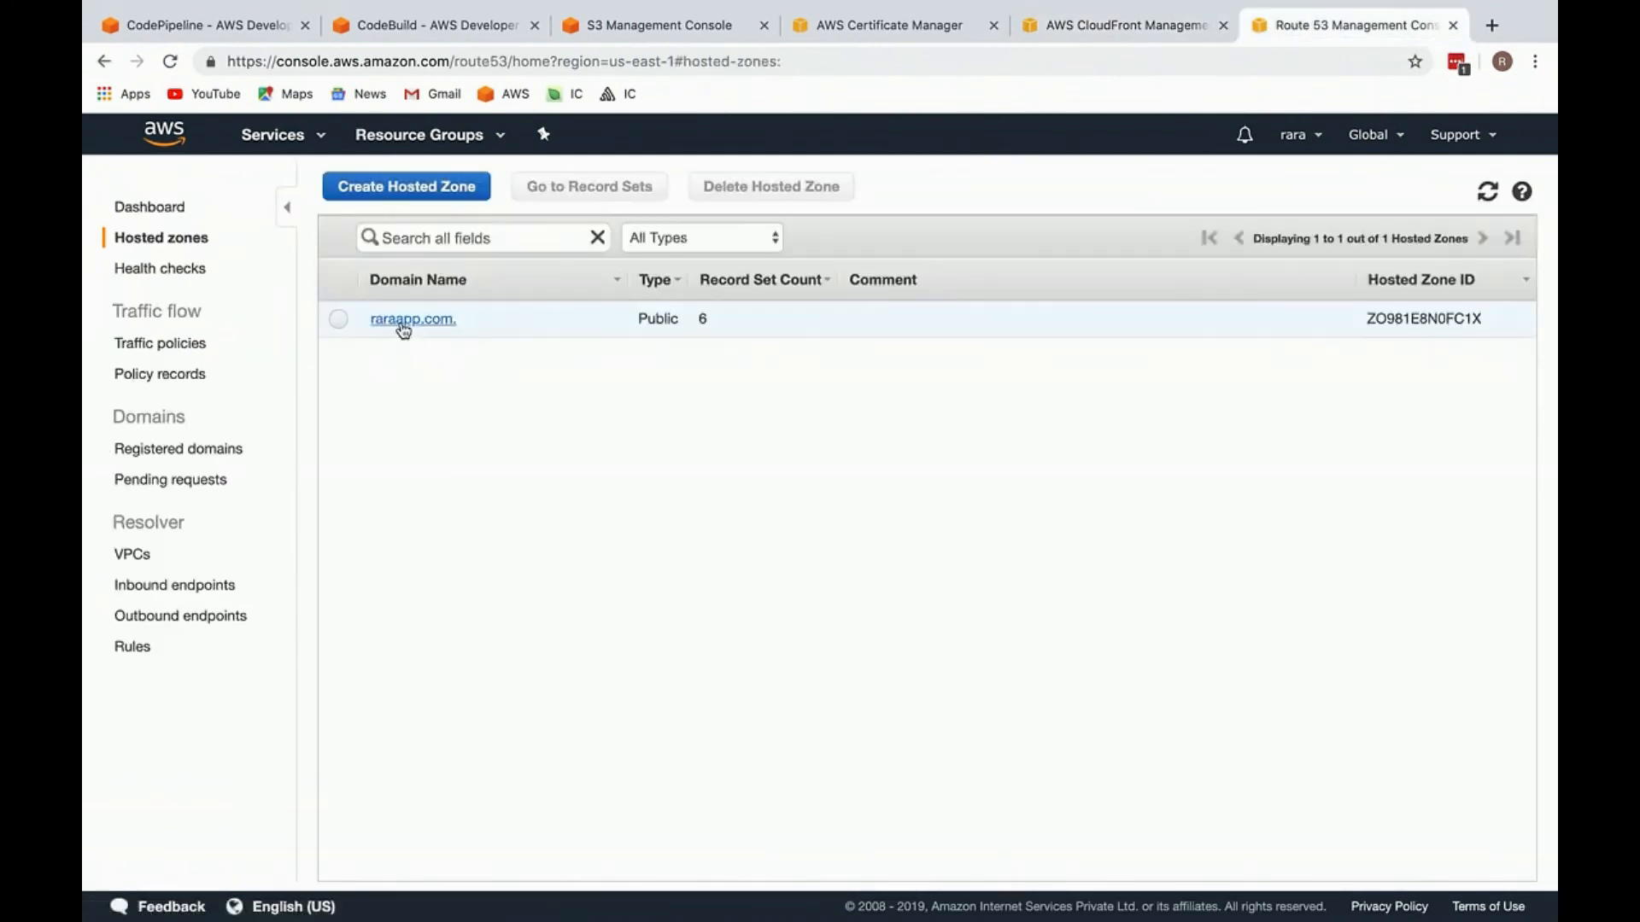
left_click(407, 323)
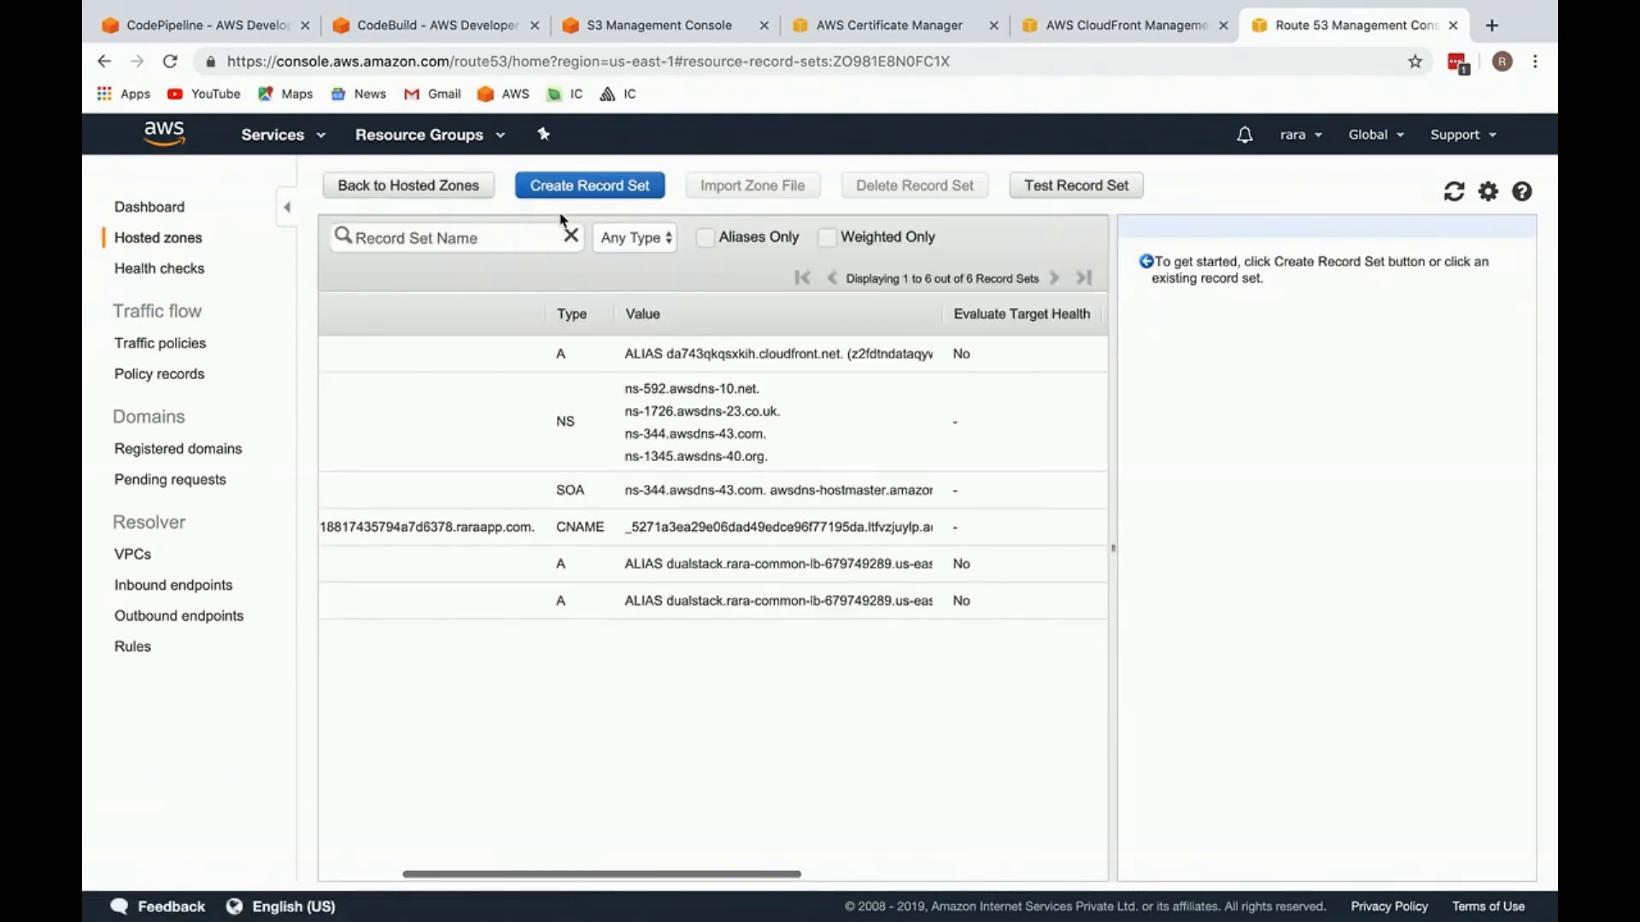
left_click(589, 186)
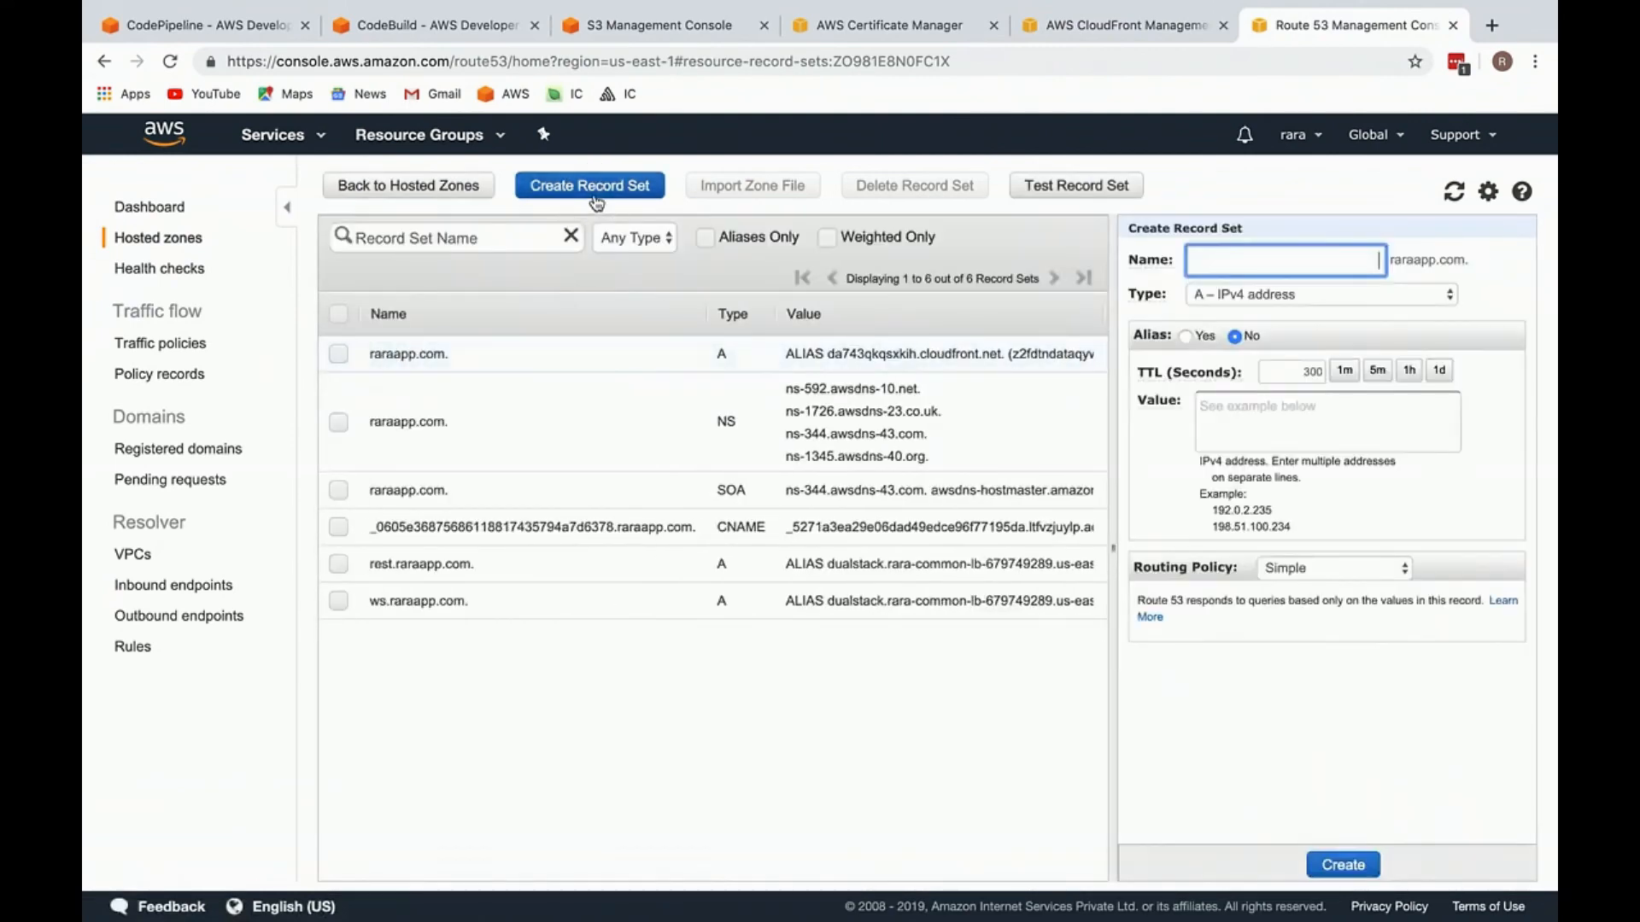
key("super+v")
key("BackSpace")
key("BackSpace")
key("BackSpace")
key("BackSpace")
key("BackSpace")
key("BackSpace")
key("BackSpace")
key("BackSpace")
key("BackSpace")
key("BackSpace")
key("BackSpace")
triple_click(1345, 261)
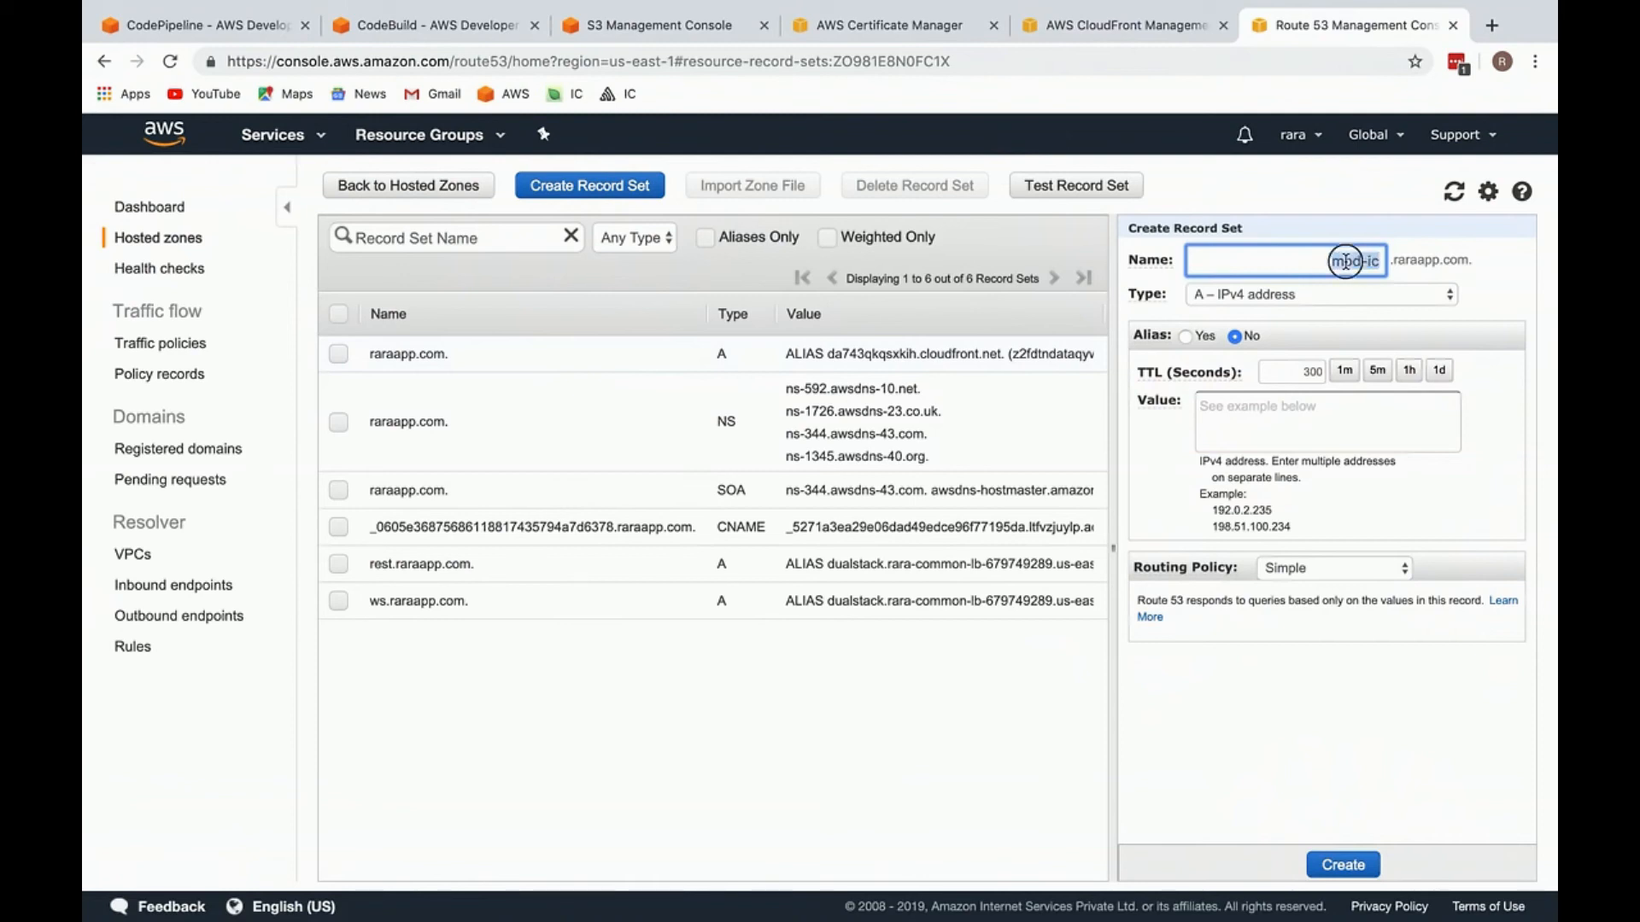
Step: Make the record an alias of the mod-ic.raraapp.com CloudFront distribution d2zgc489fk5jof.cloudfront.net and create it
left_click(1119, 25)
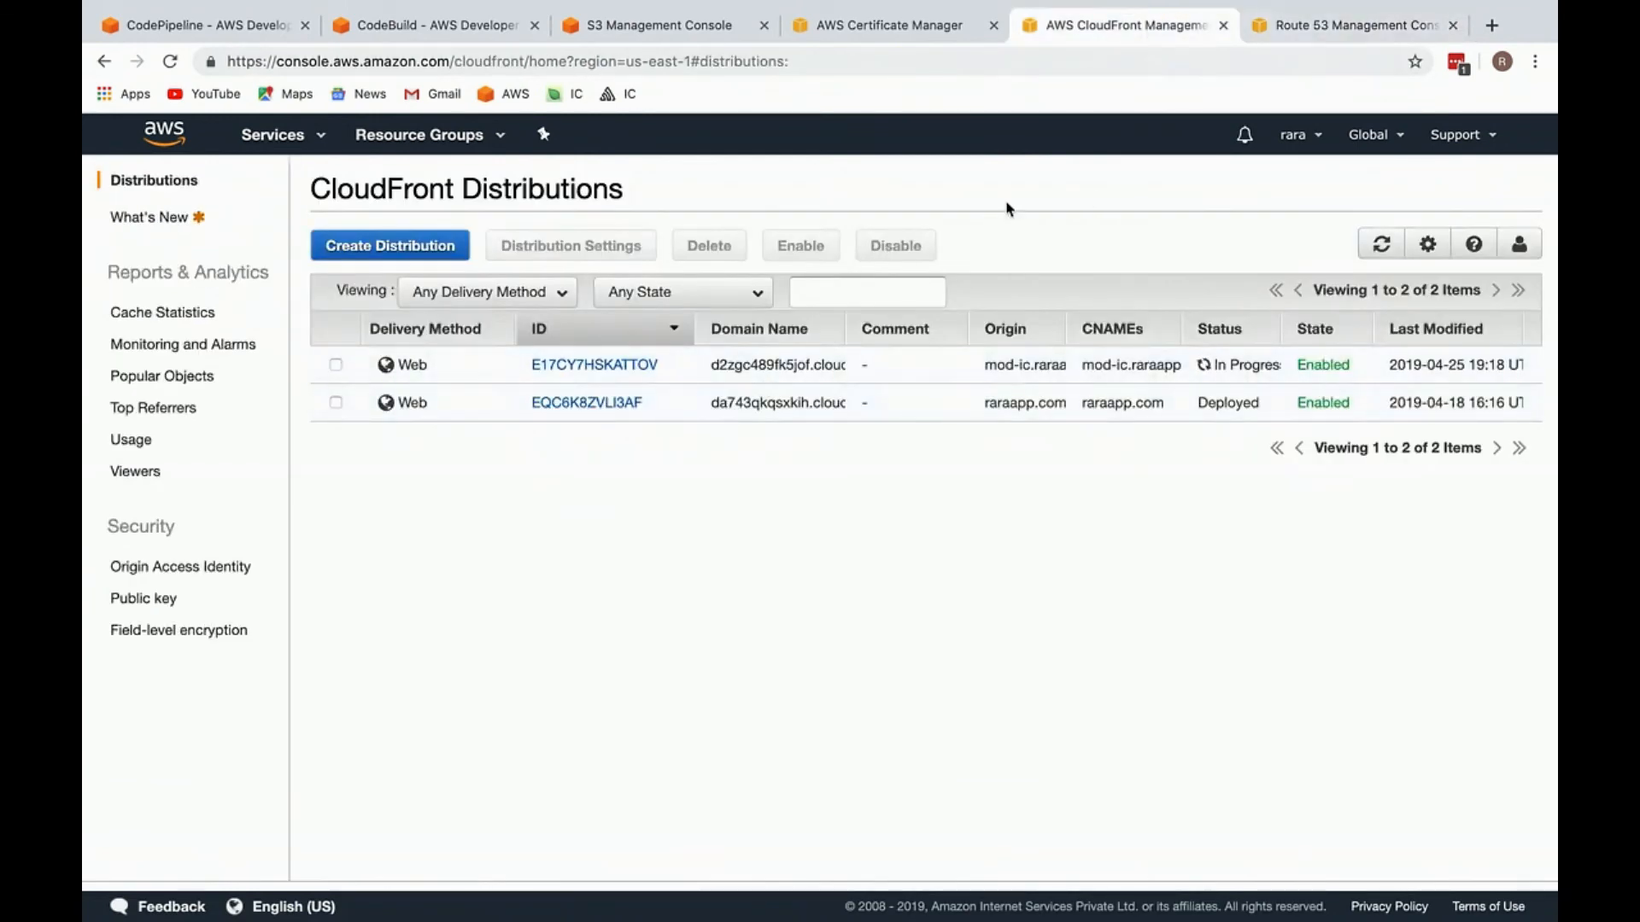
left_click(1272, 34)
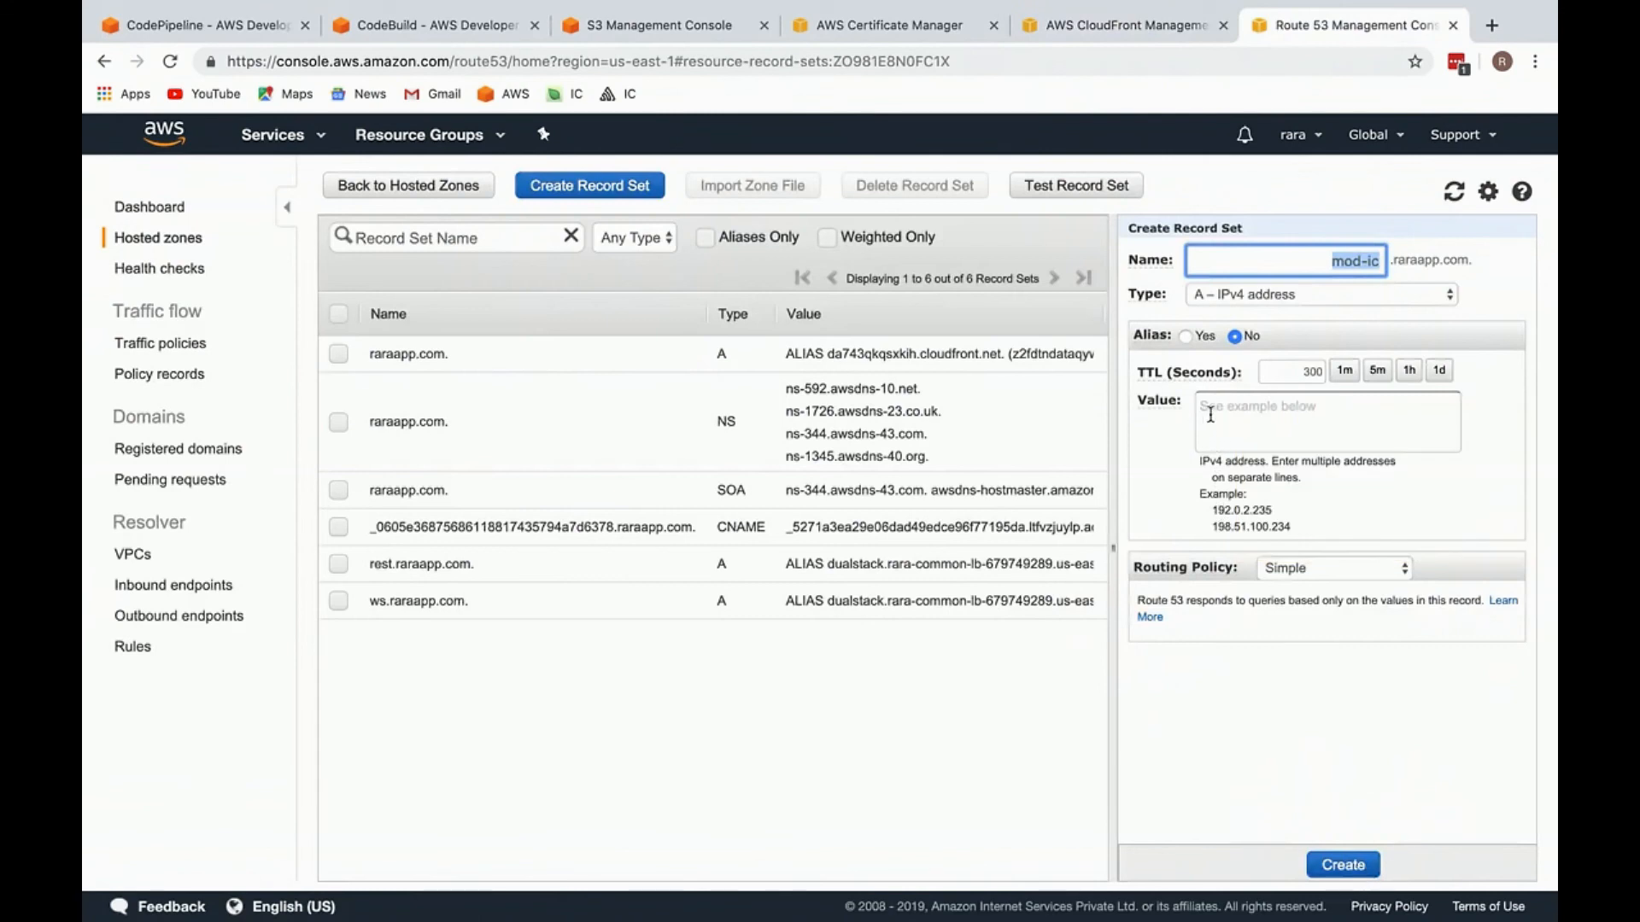
left_click(1186, 335)
left_click(1267, 369)
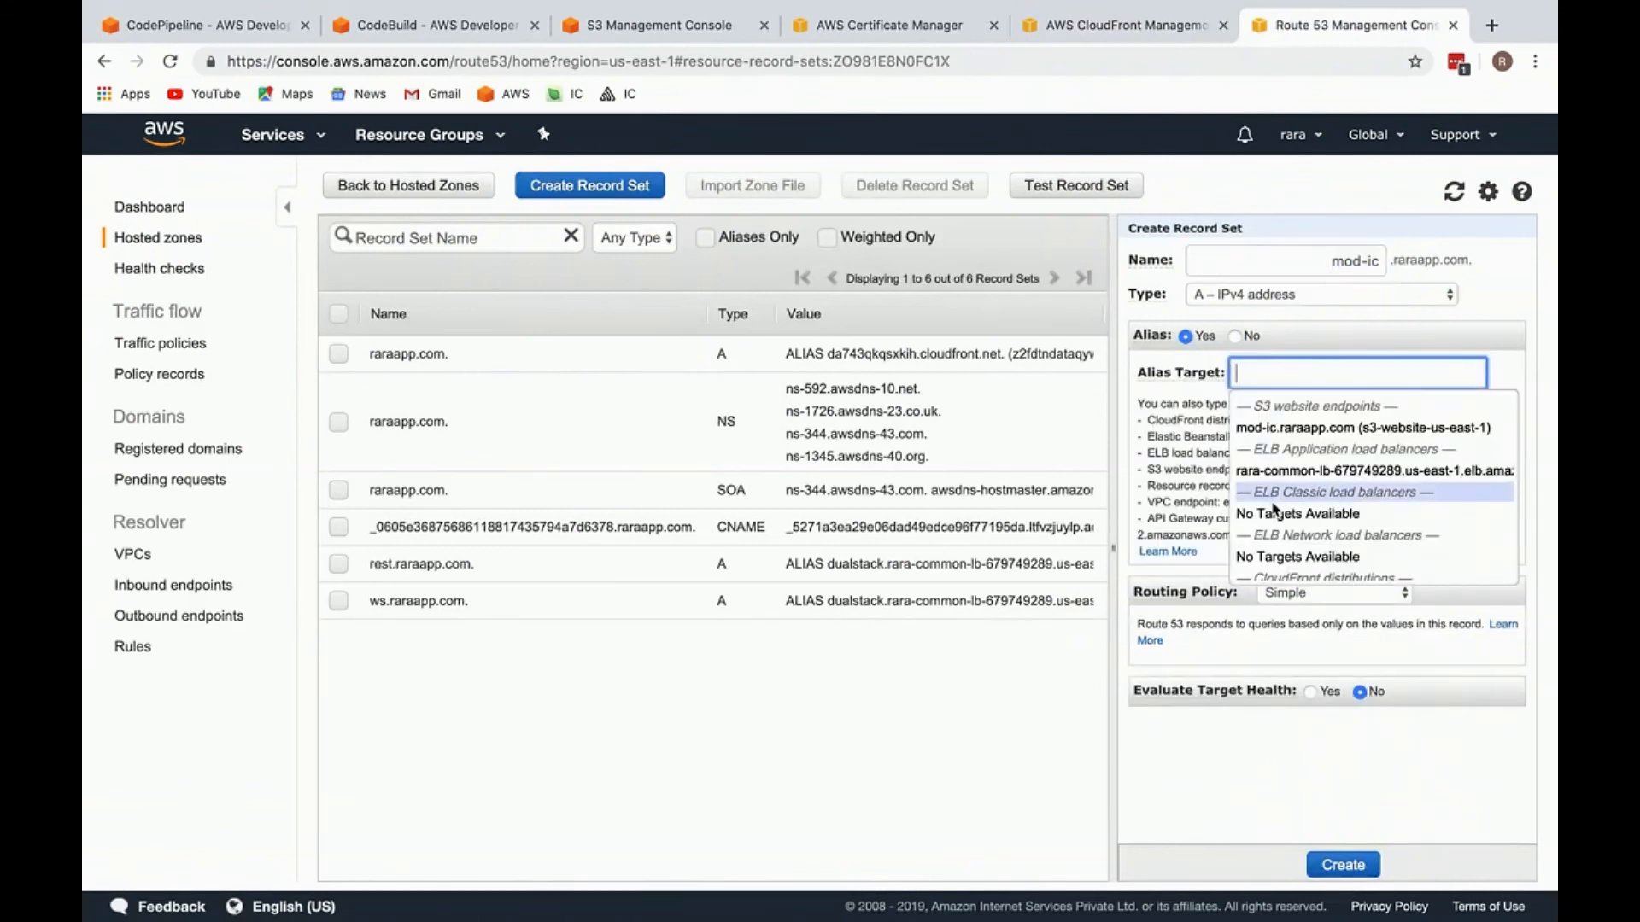
scroll(1281, 511, "down", 3)
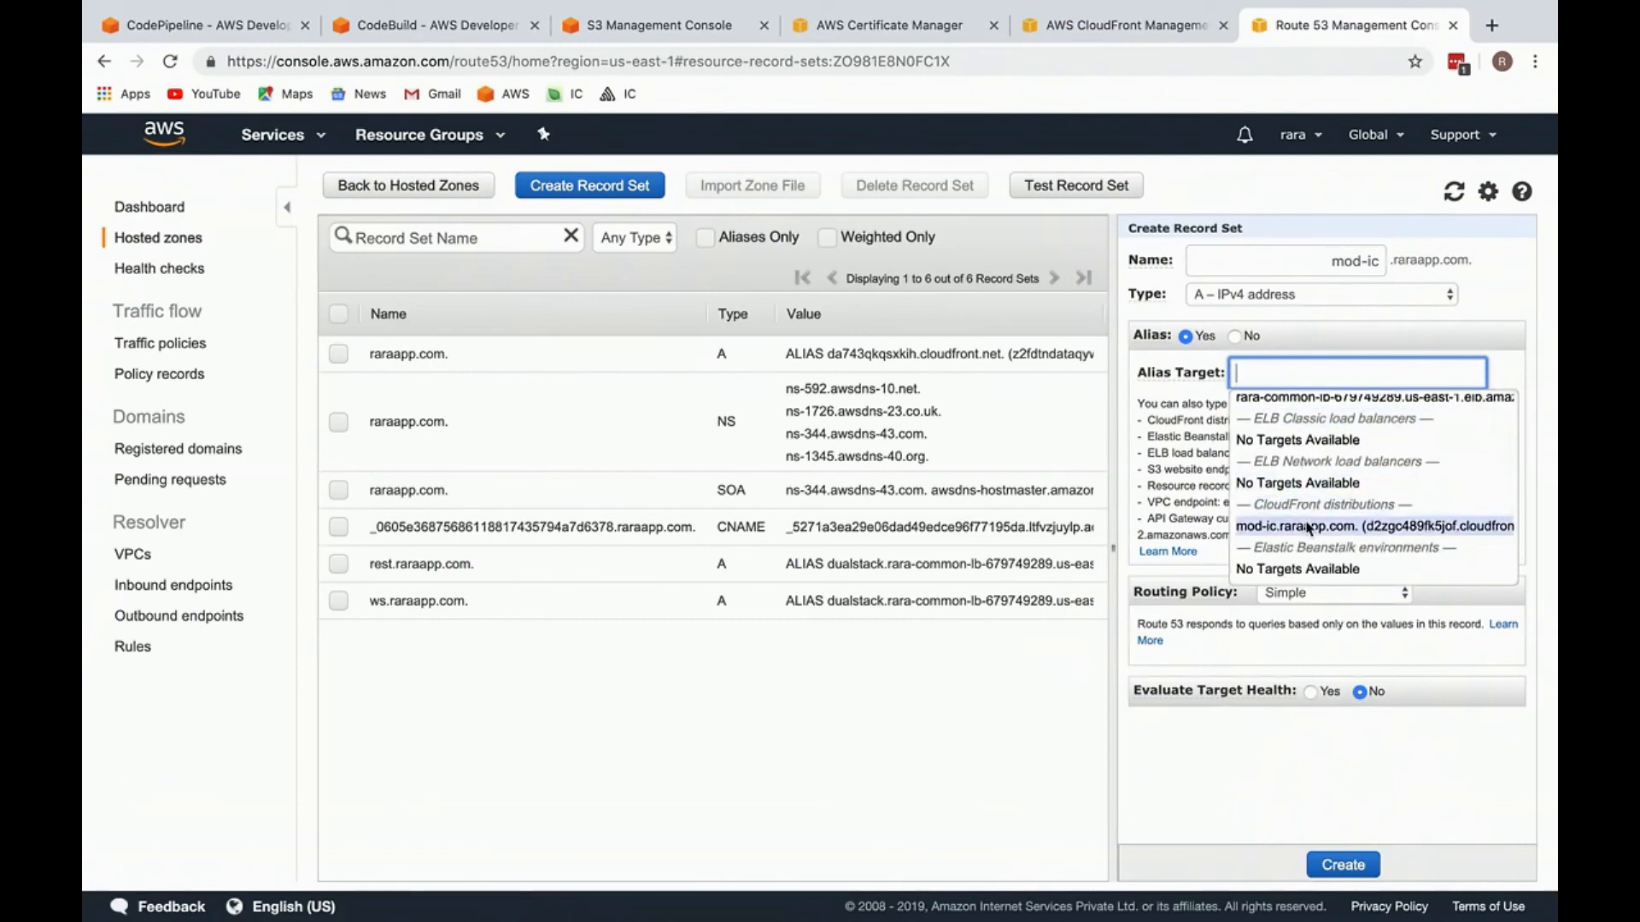
left_click(1309, 527)
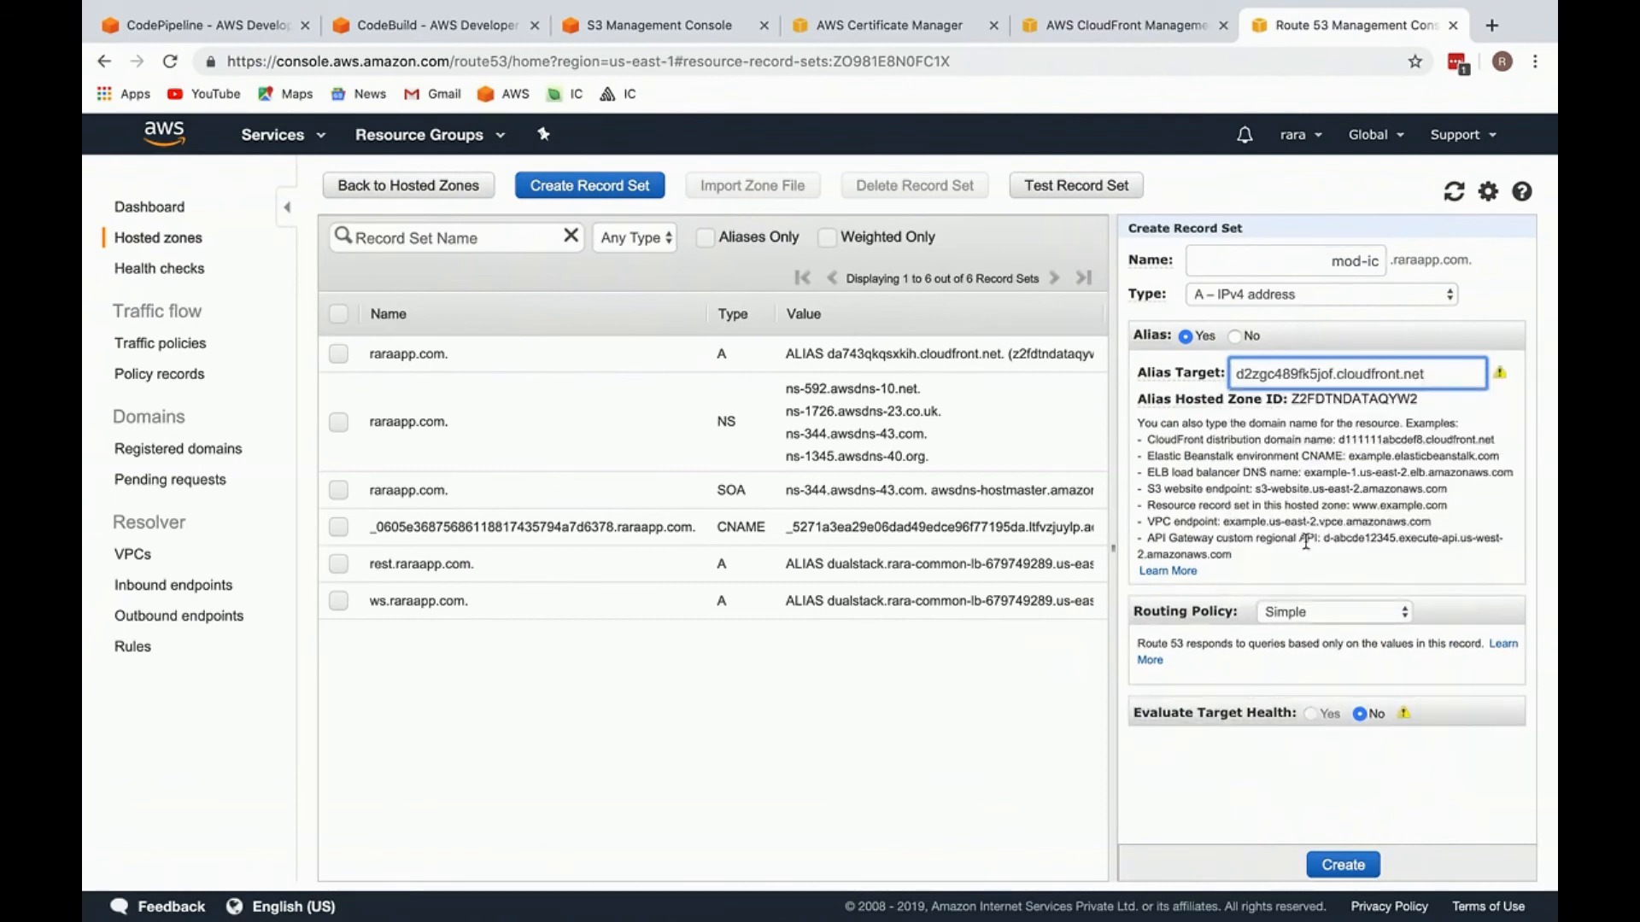
left_click(1332, 867)
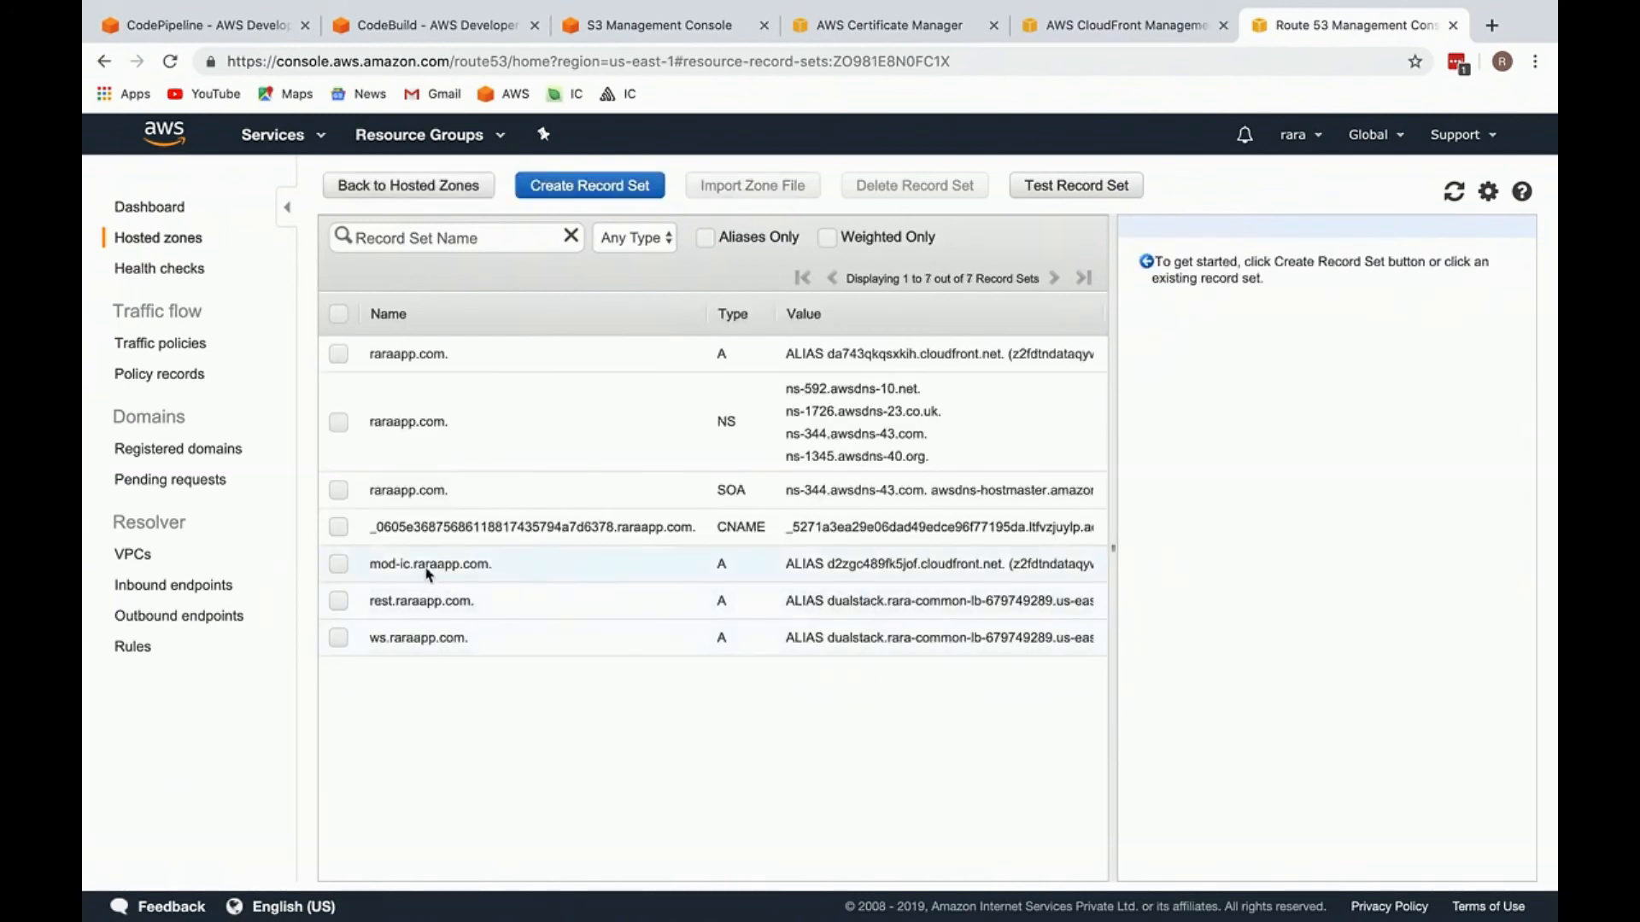
Step: Review the new mod-ic.raraapp.com record and check the deployment status of its CloudFront distribution
left_click_drag(372, 567, 487, 562)
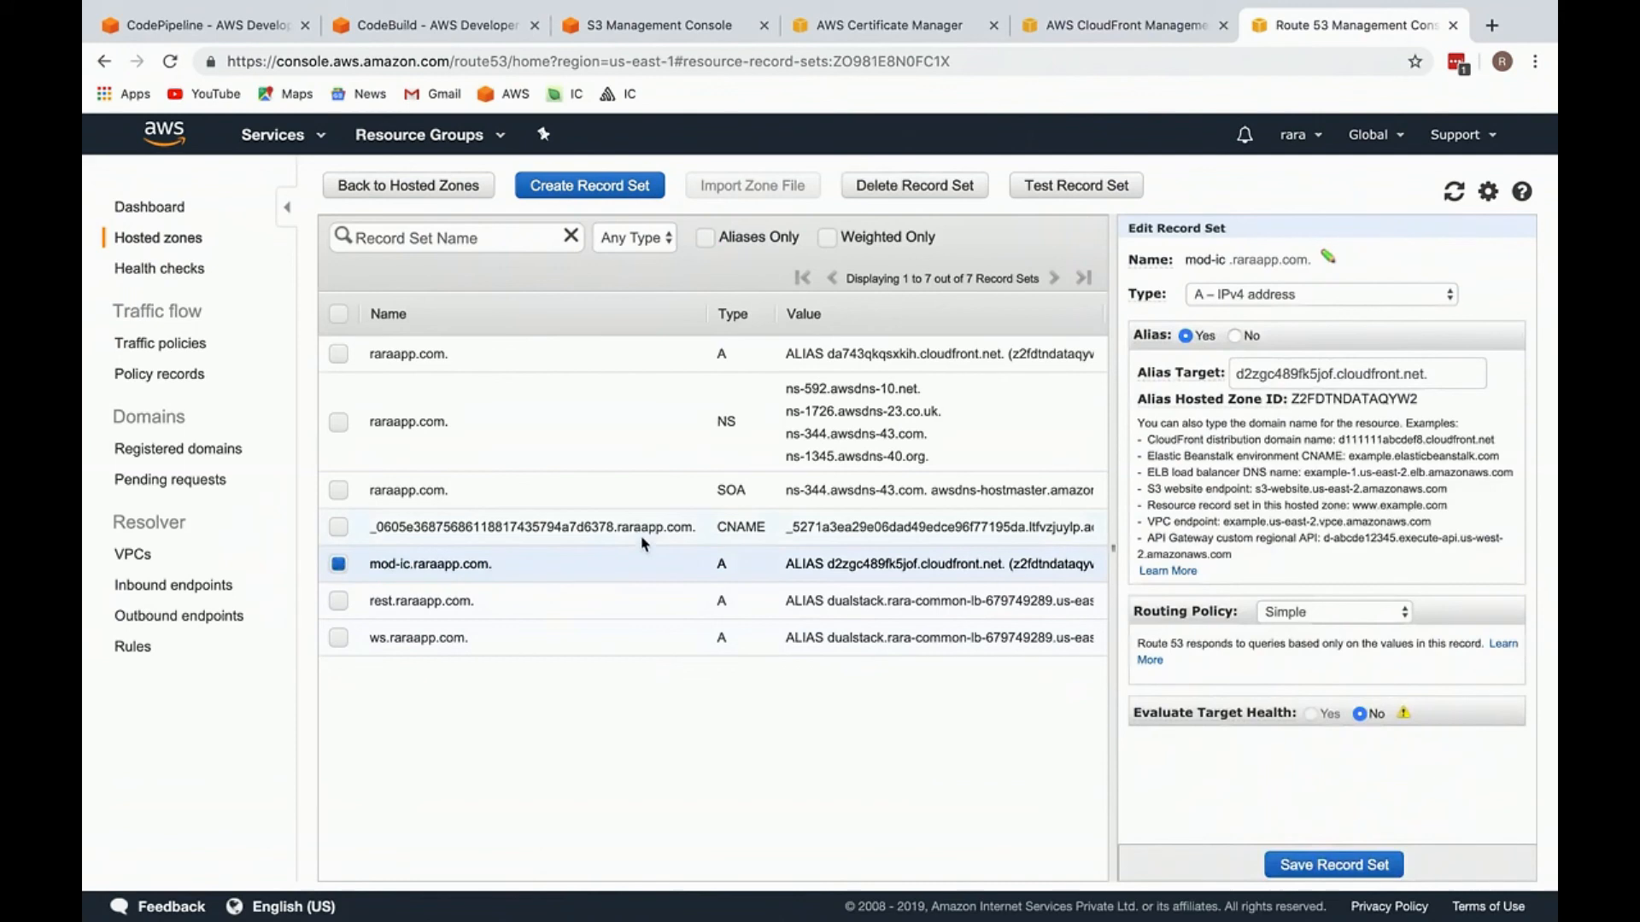
key("super+w")
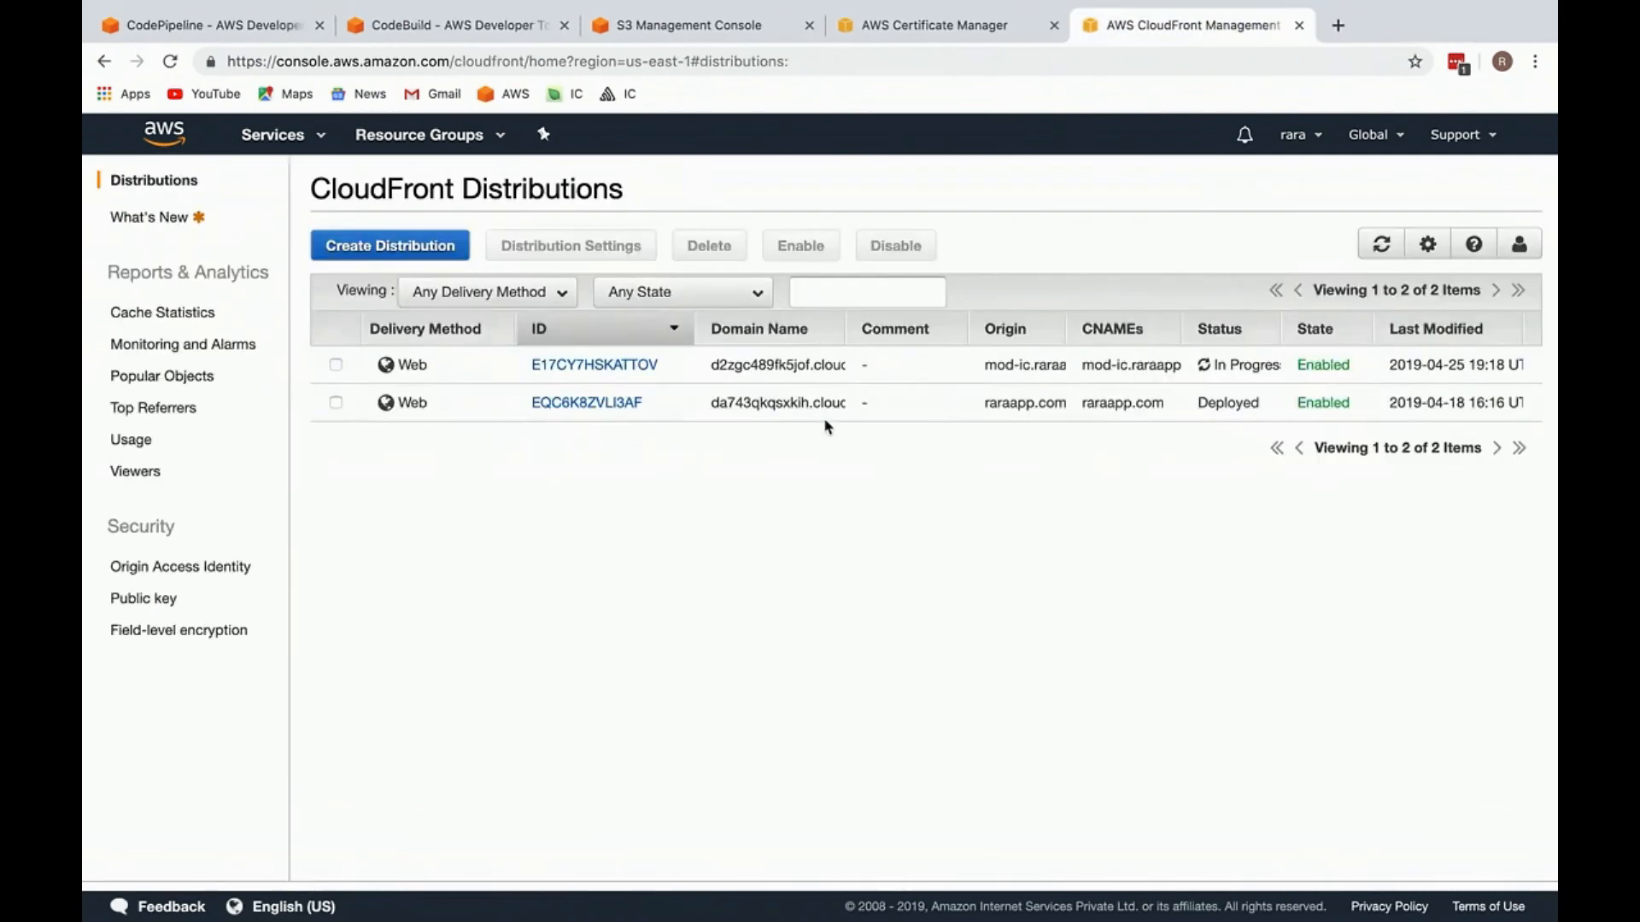
left_click_drag(1265, 363, 1199, 366)
triple_click(1248, 365)
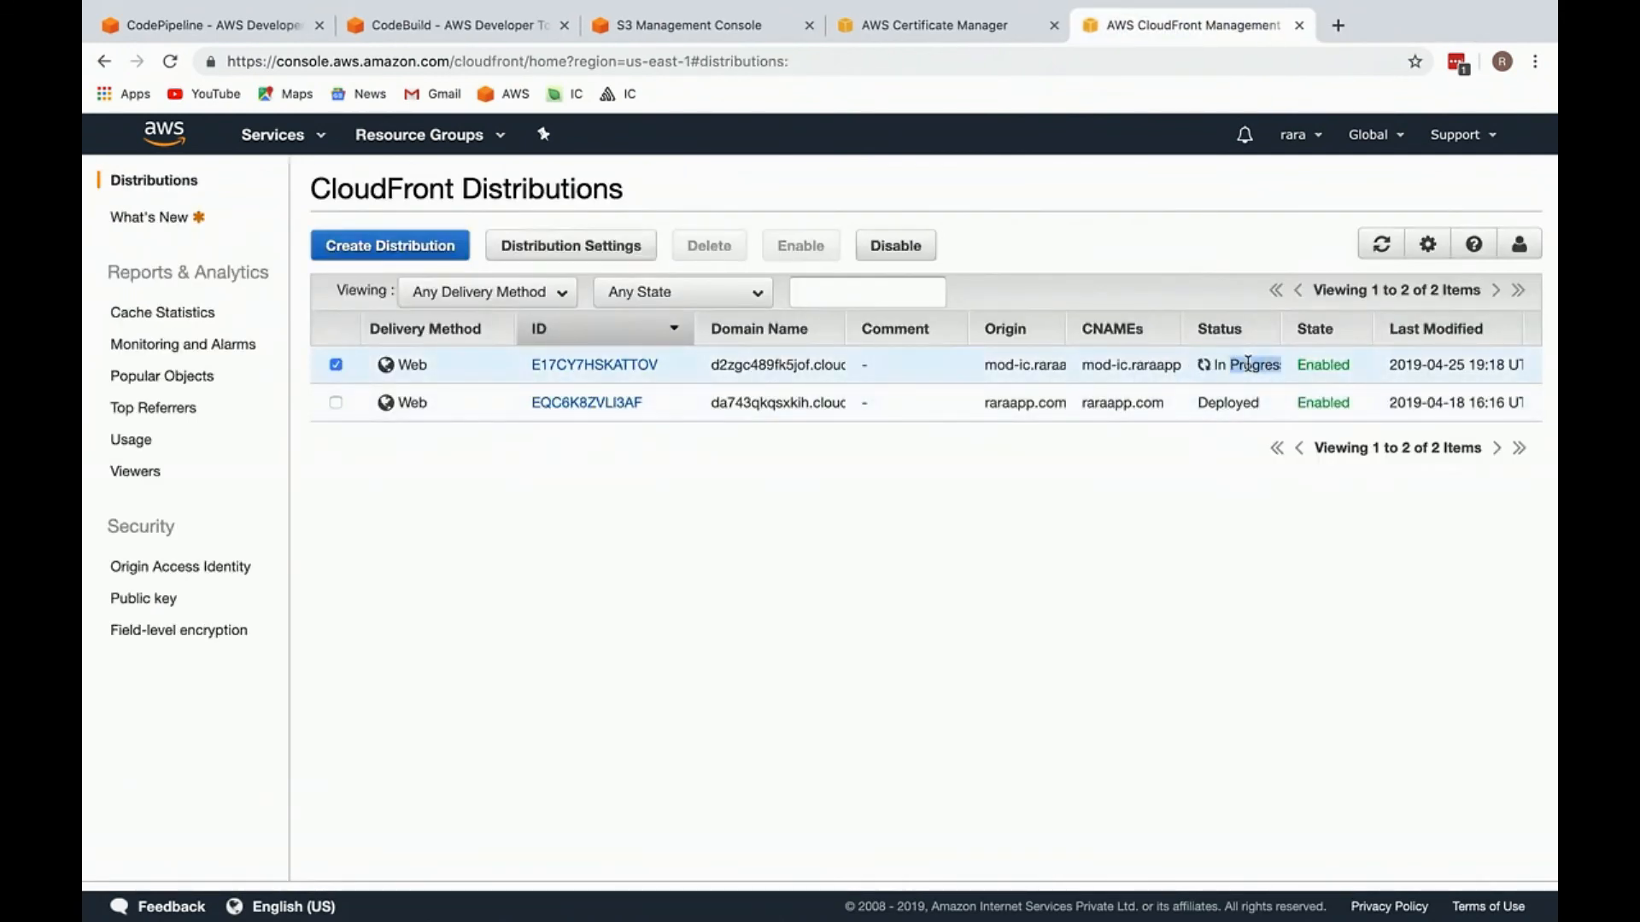
left_click(1212, 370)
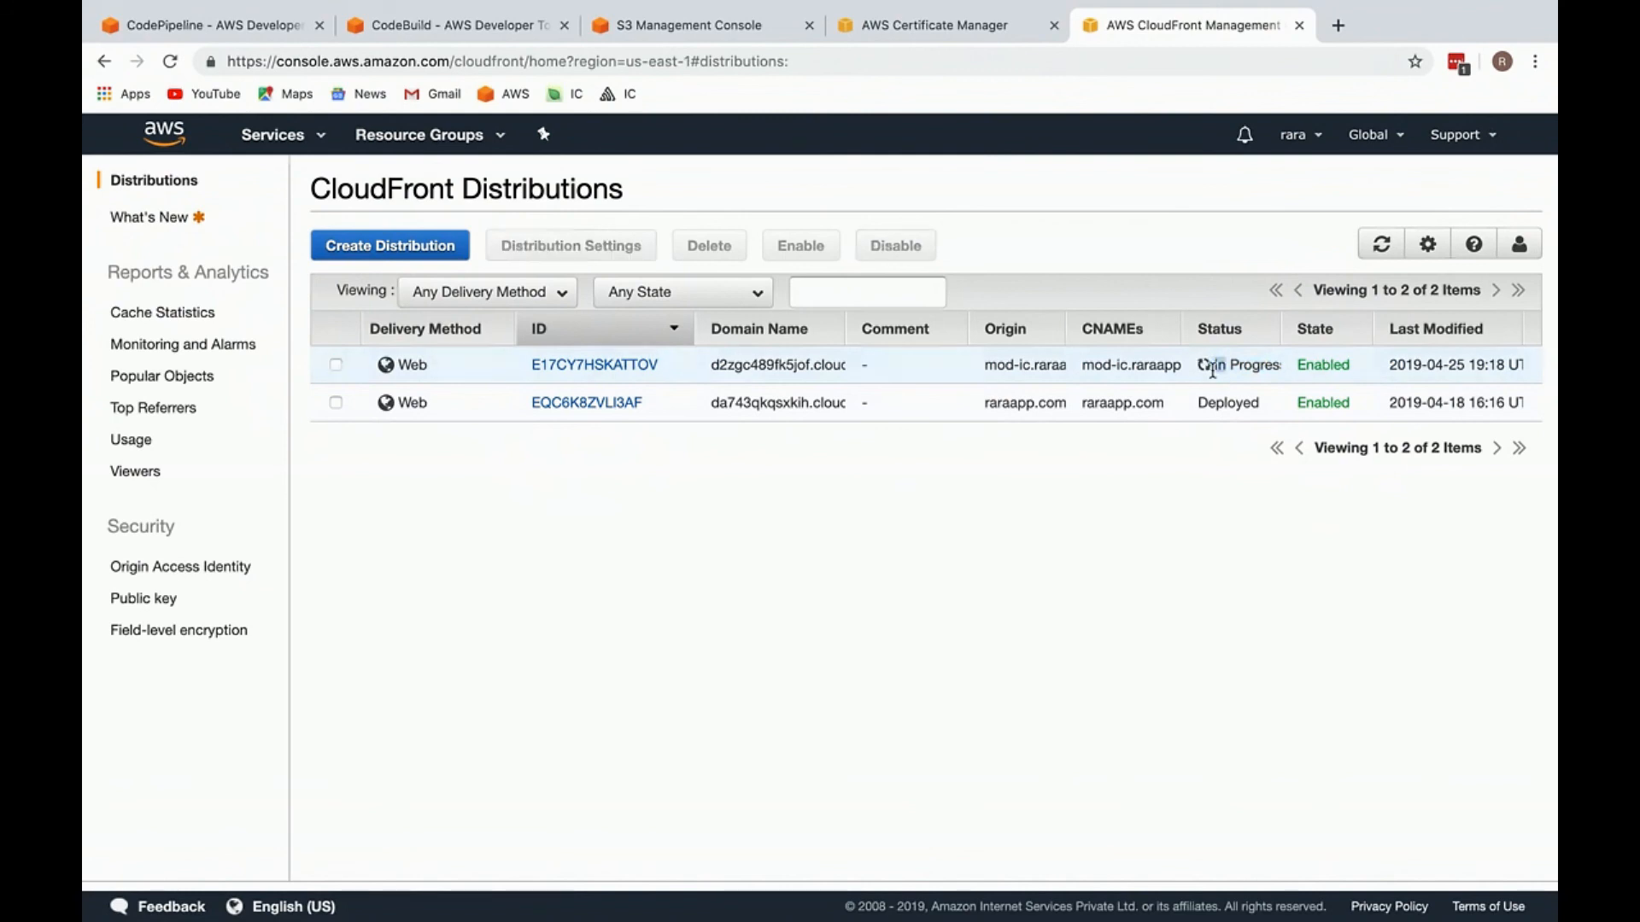
left_click(1262, 382)
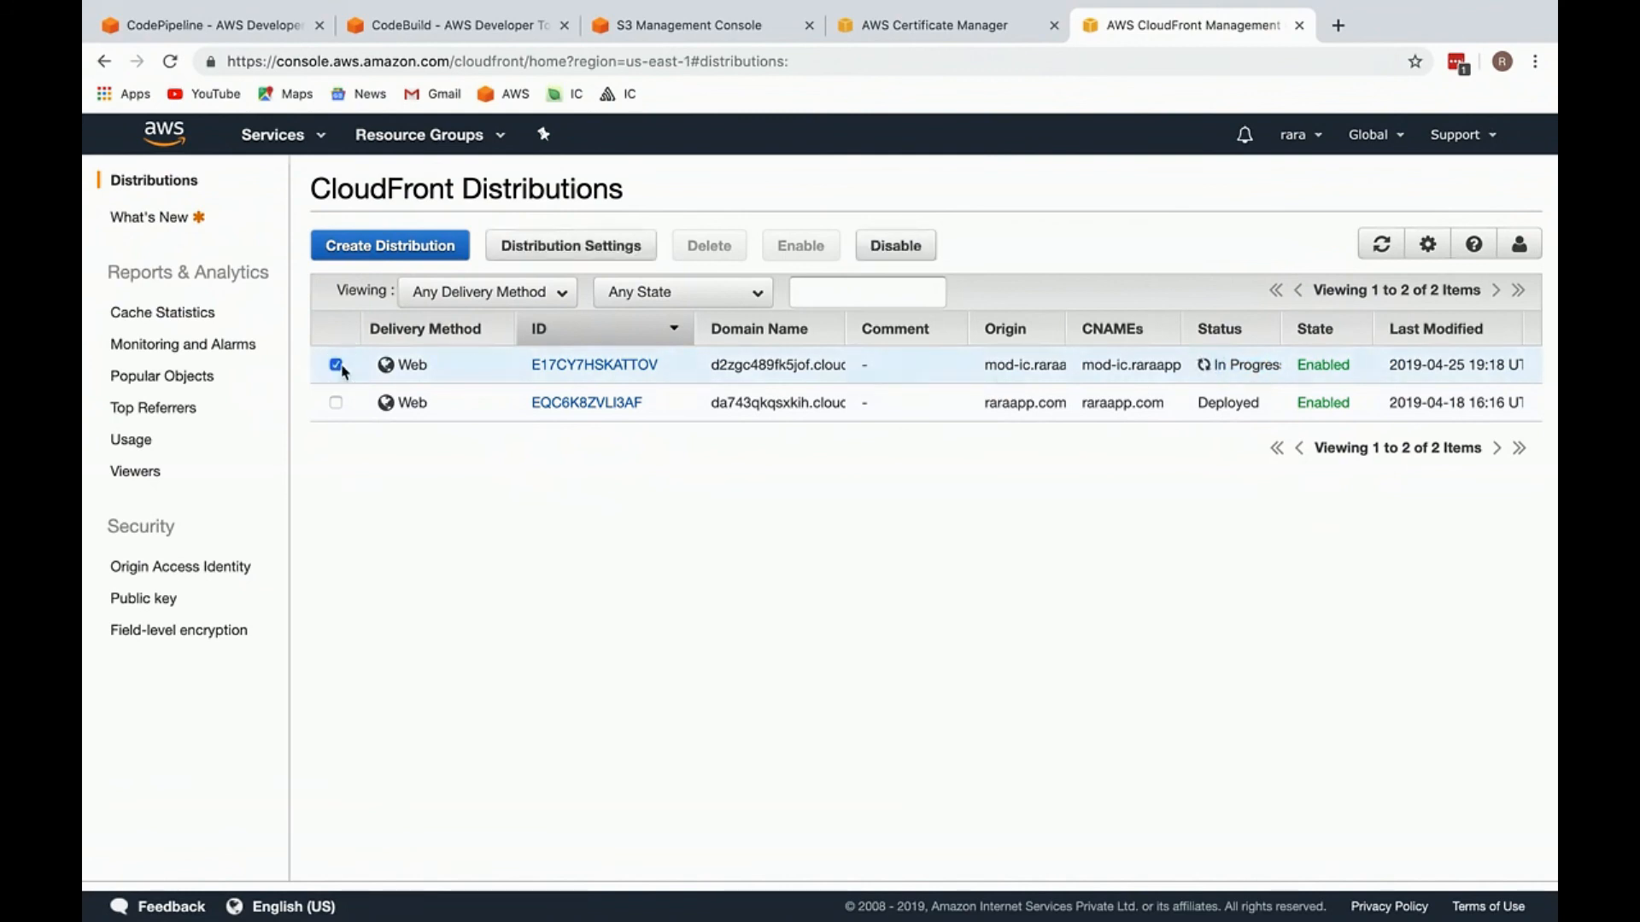
left_click(391, 362)
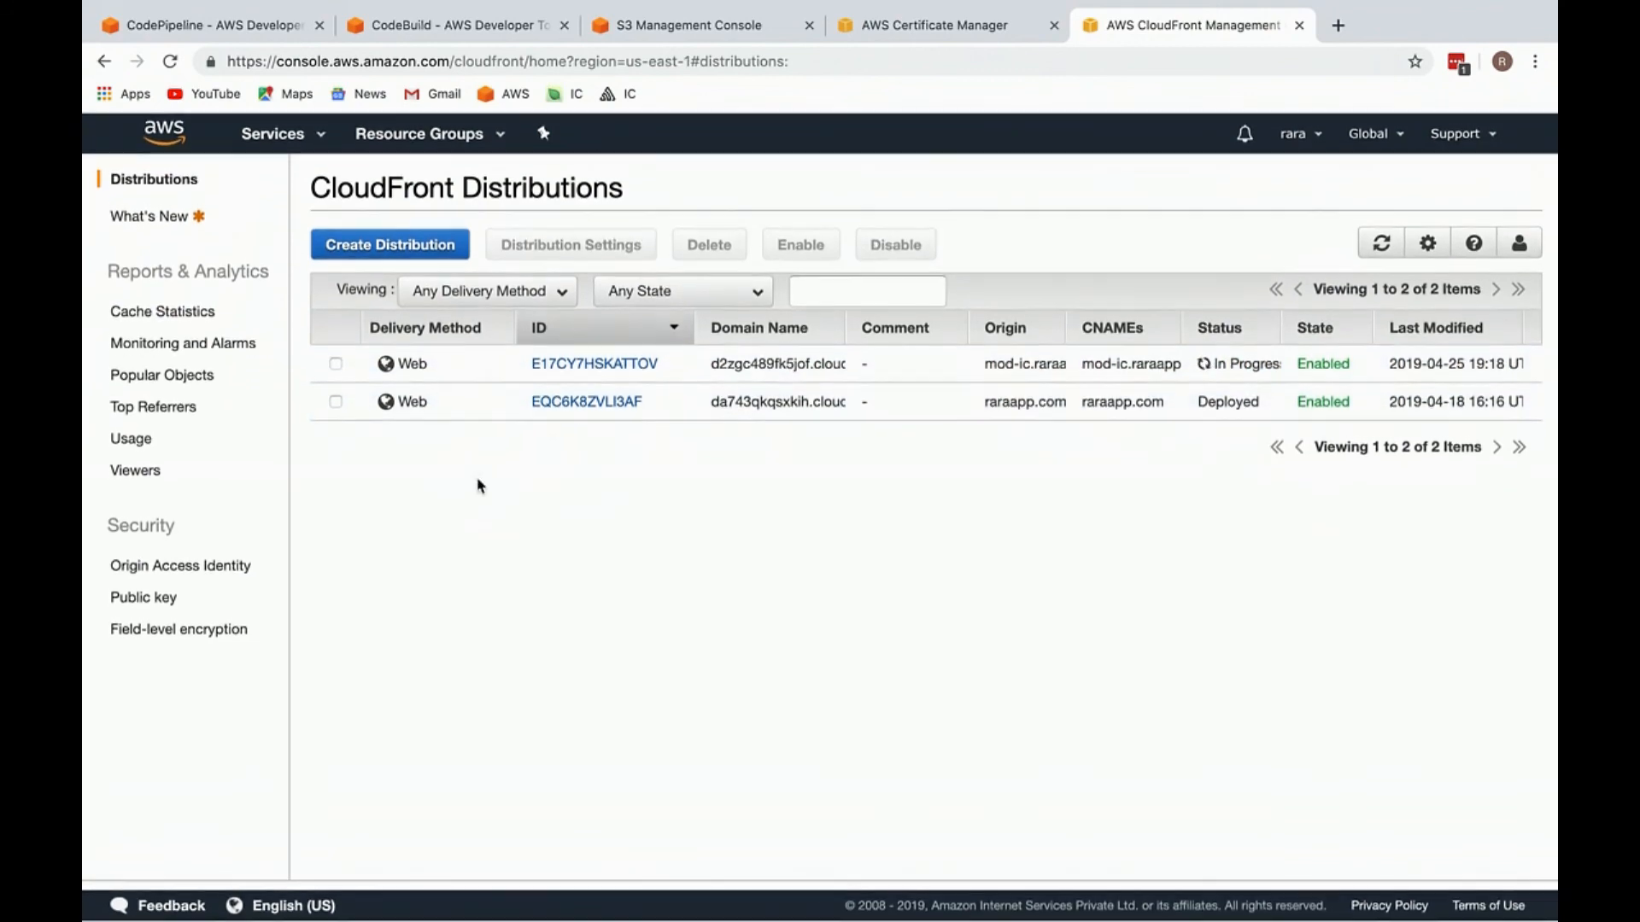
key("ctrl+w")
left_click(787, 604)
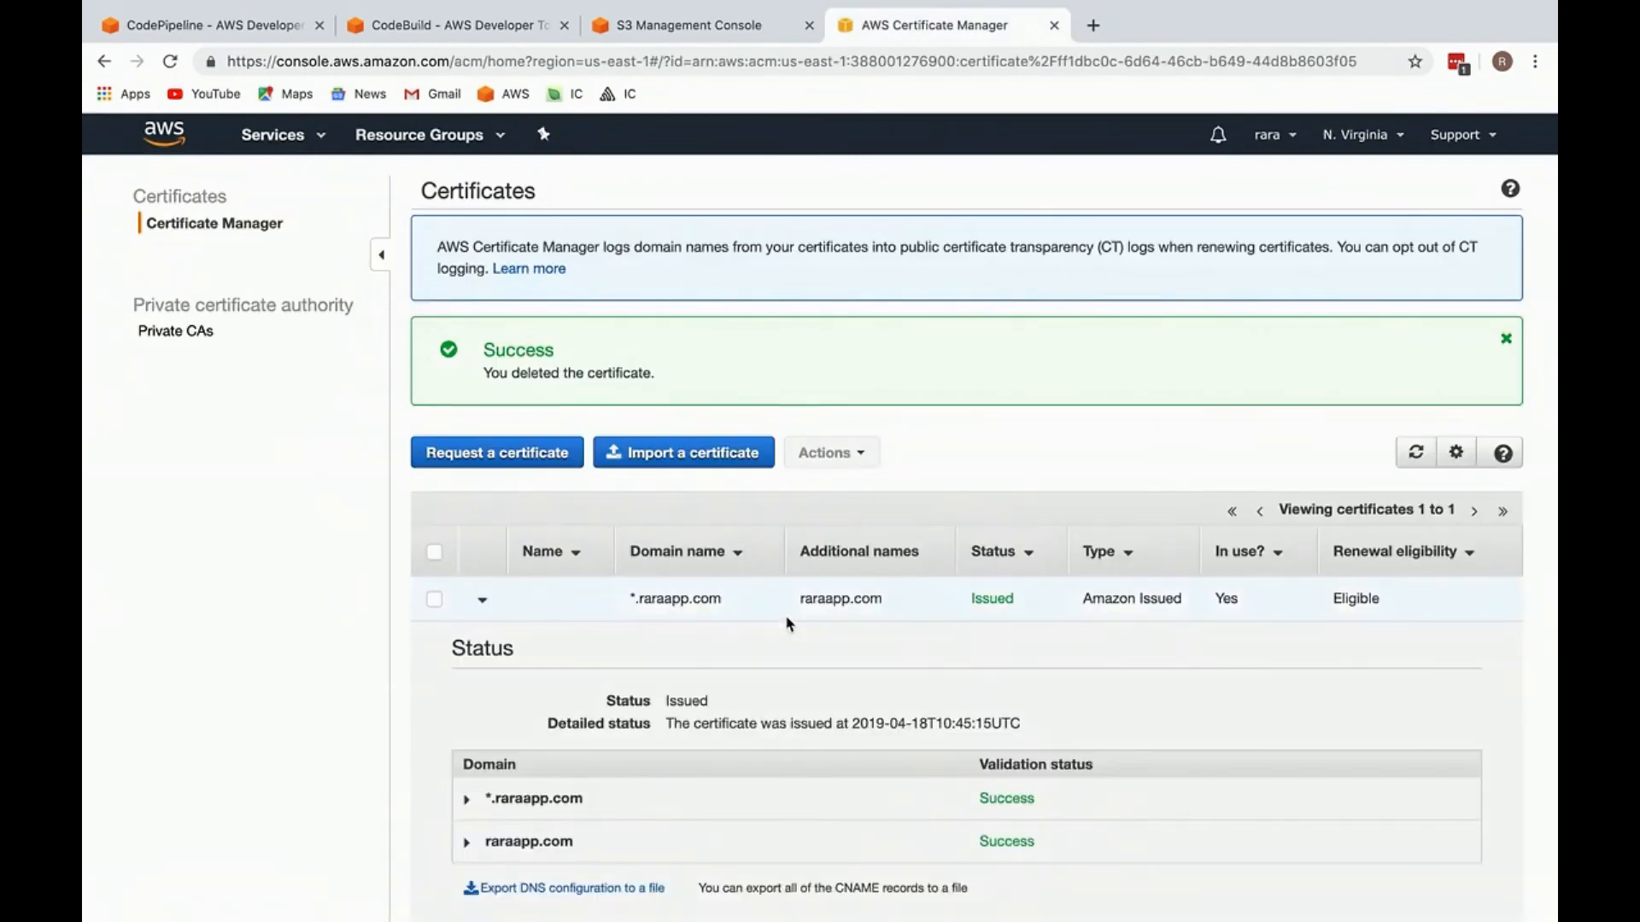
Step: Reopen the closed CloudFront and Route 53 pages and delete the CNAME validation record set from the raraapp.com zone
key("ctrl+shift+t")
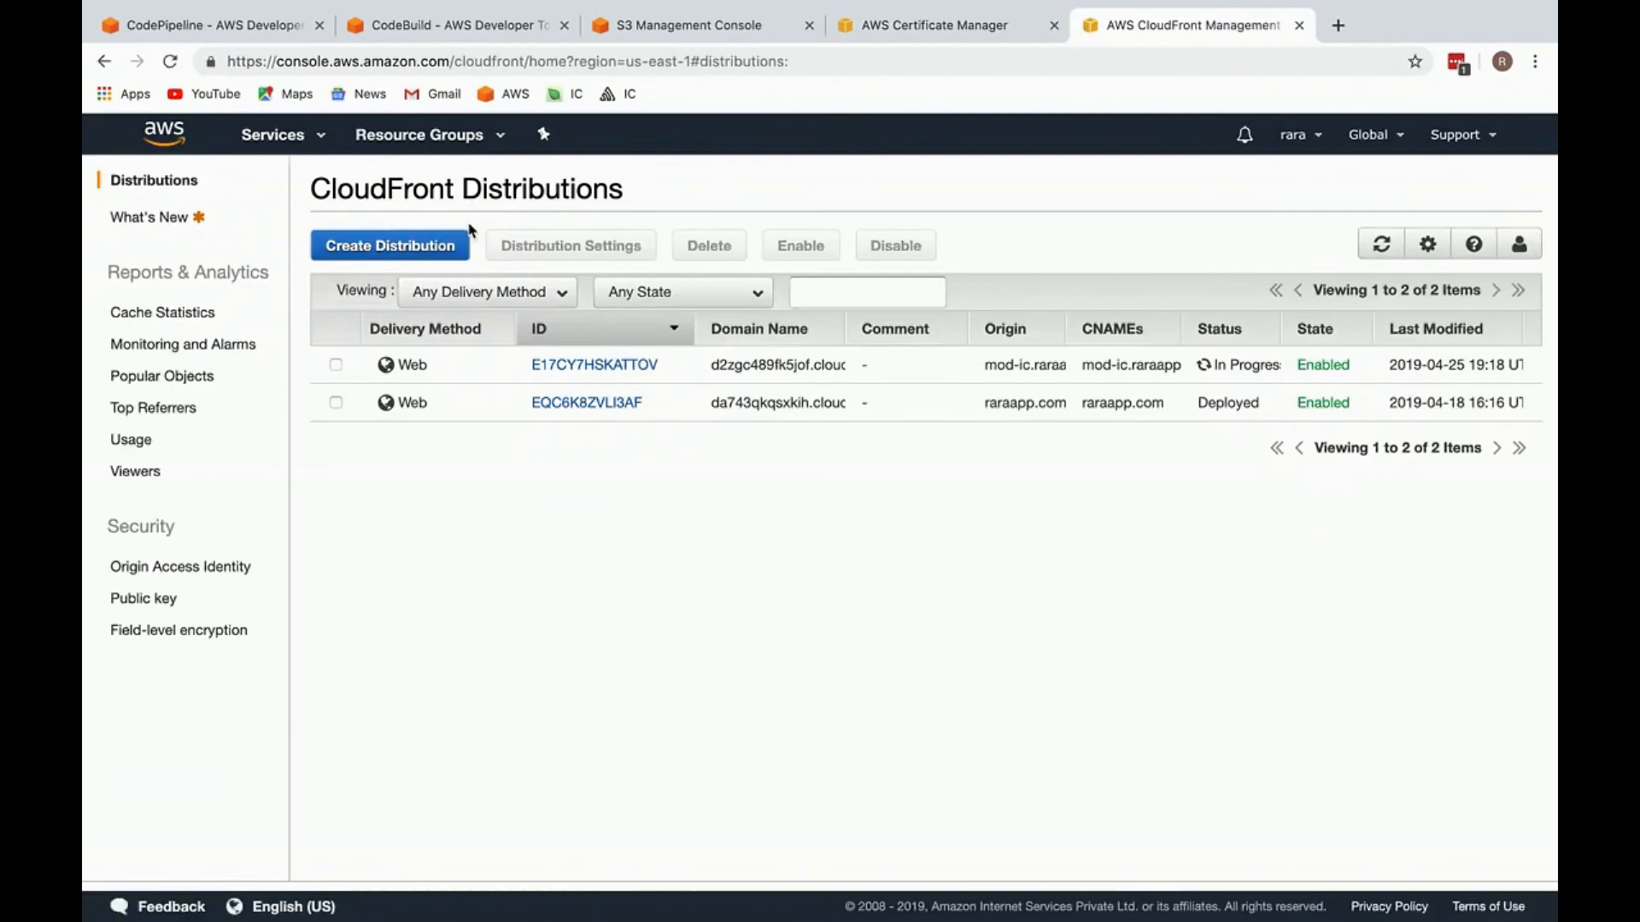
key("ctrl+shift+t")
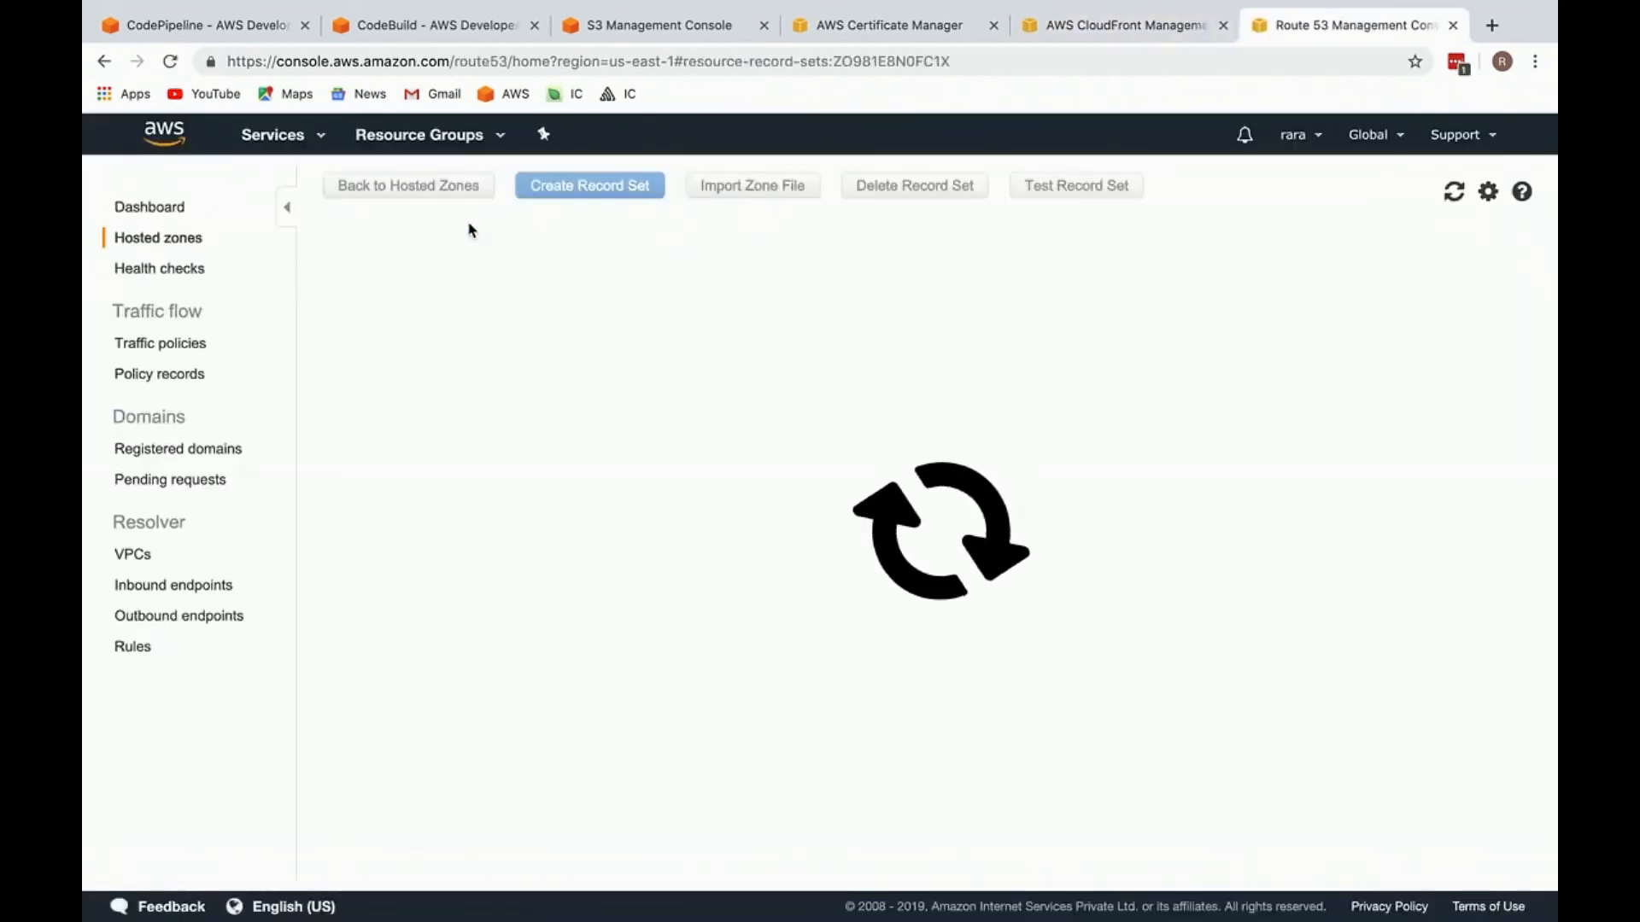
scroll(596, 474, "left", 2)
left_click(545, 527)
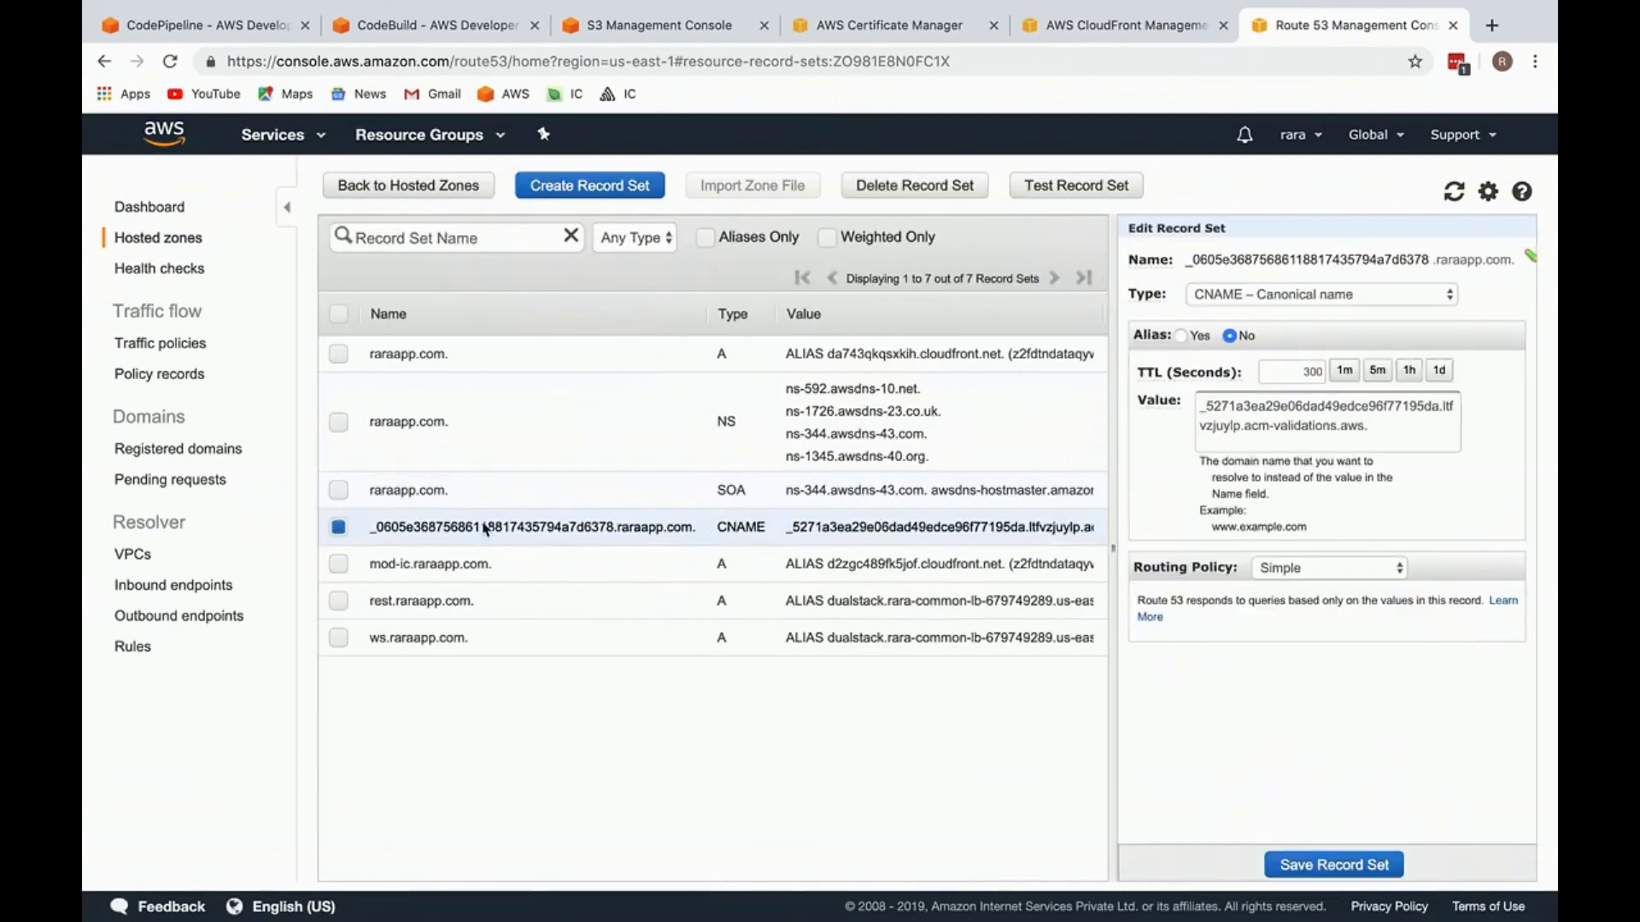
scroll(738, 548, "right", 3)
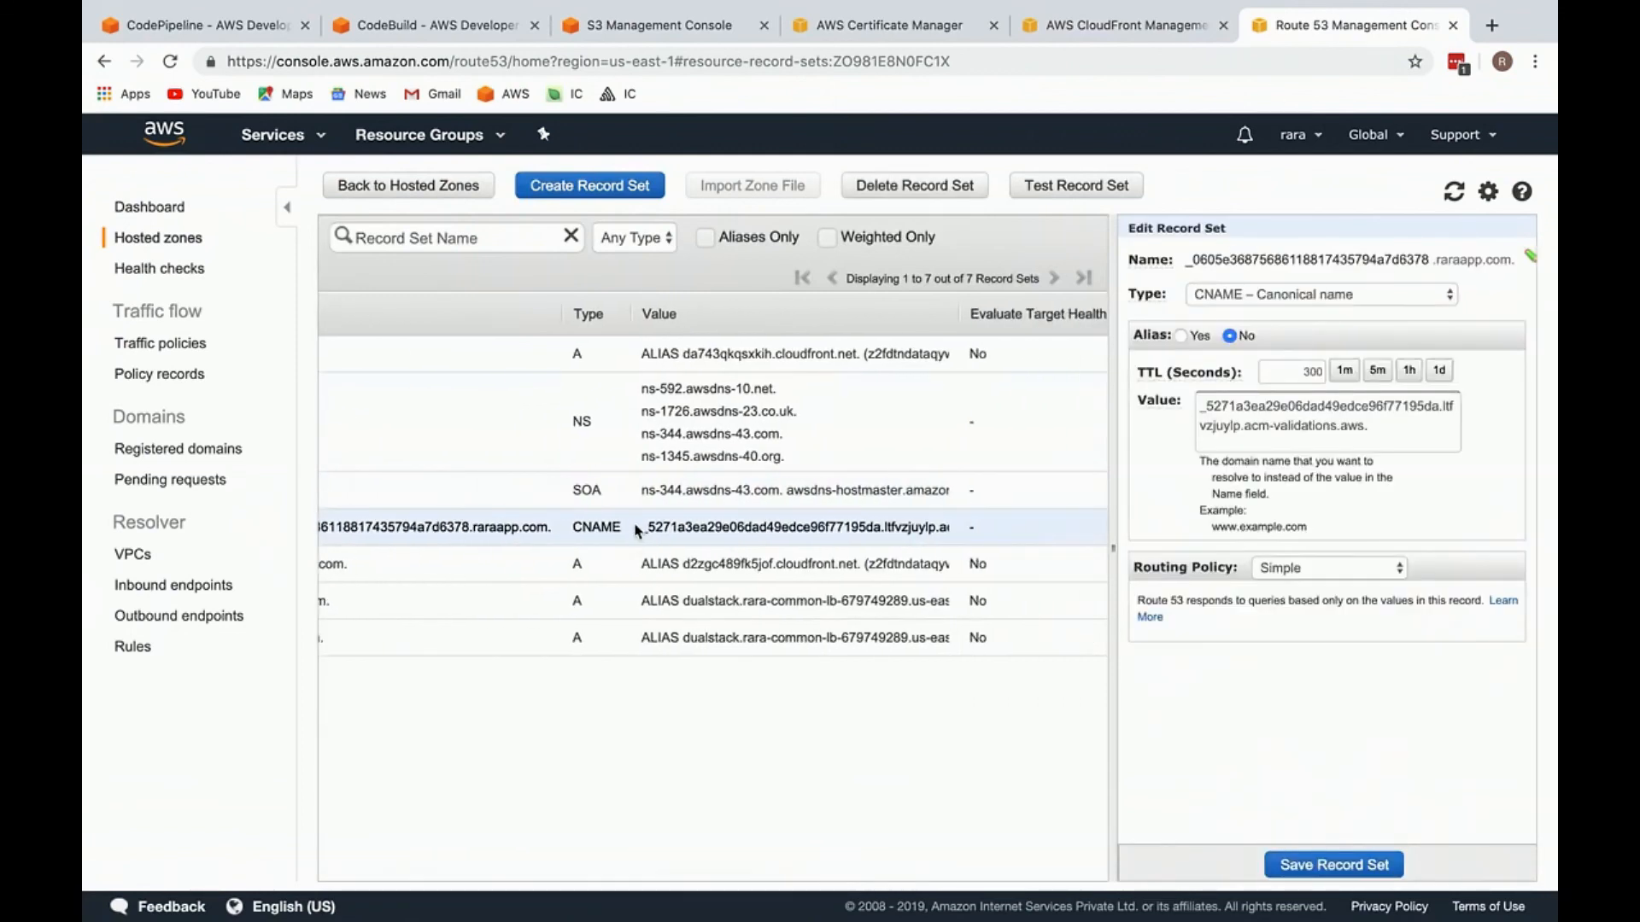
left_click_drag(636, 531, 949, 533)
scroll(769, 536, "left", 2)
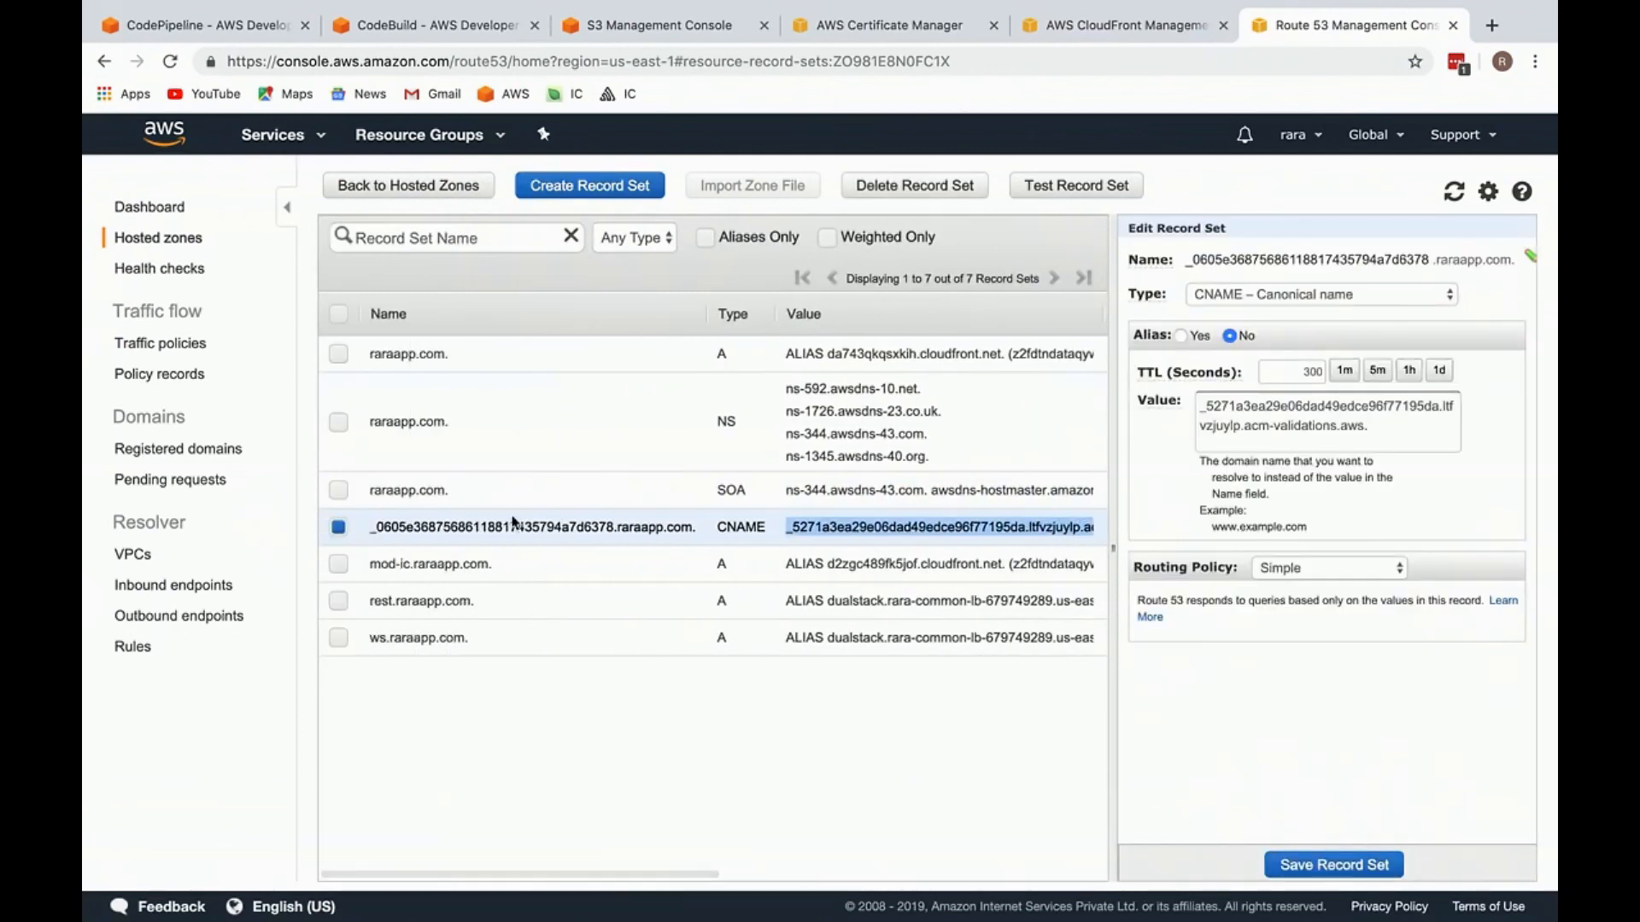
left_click(513, 522)
left_click(902, 190)
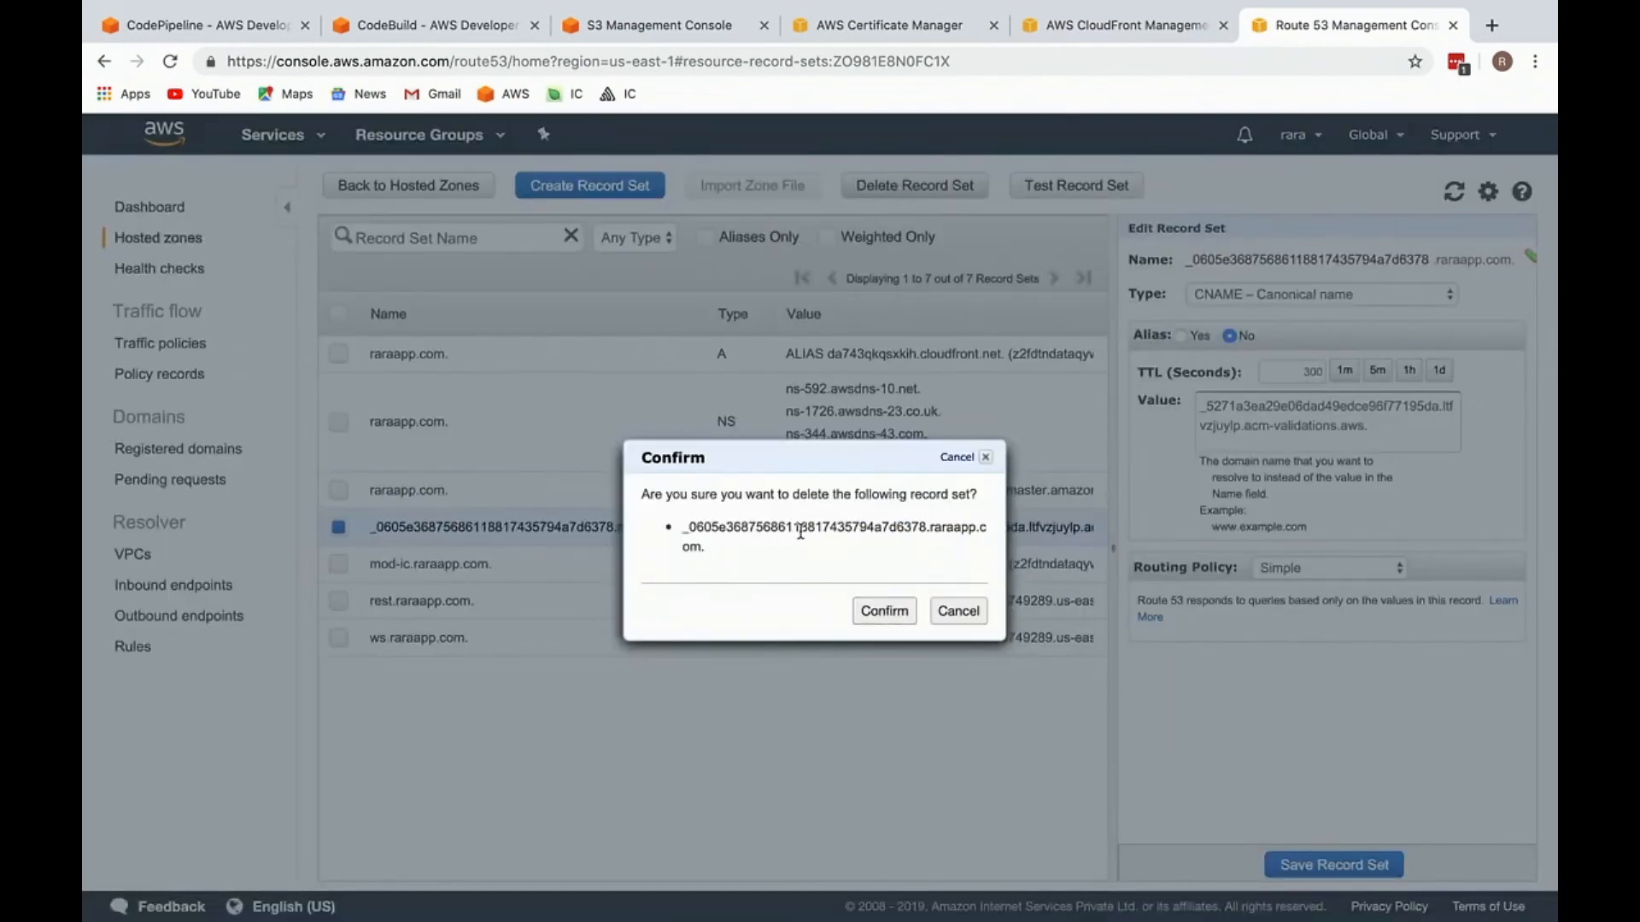
left_click_drag(800, 531, 698, 517)
left_click(866, 574)
left_click(884, 611)
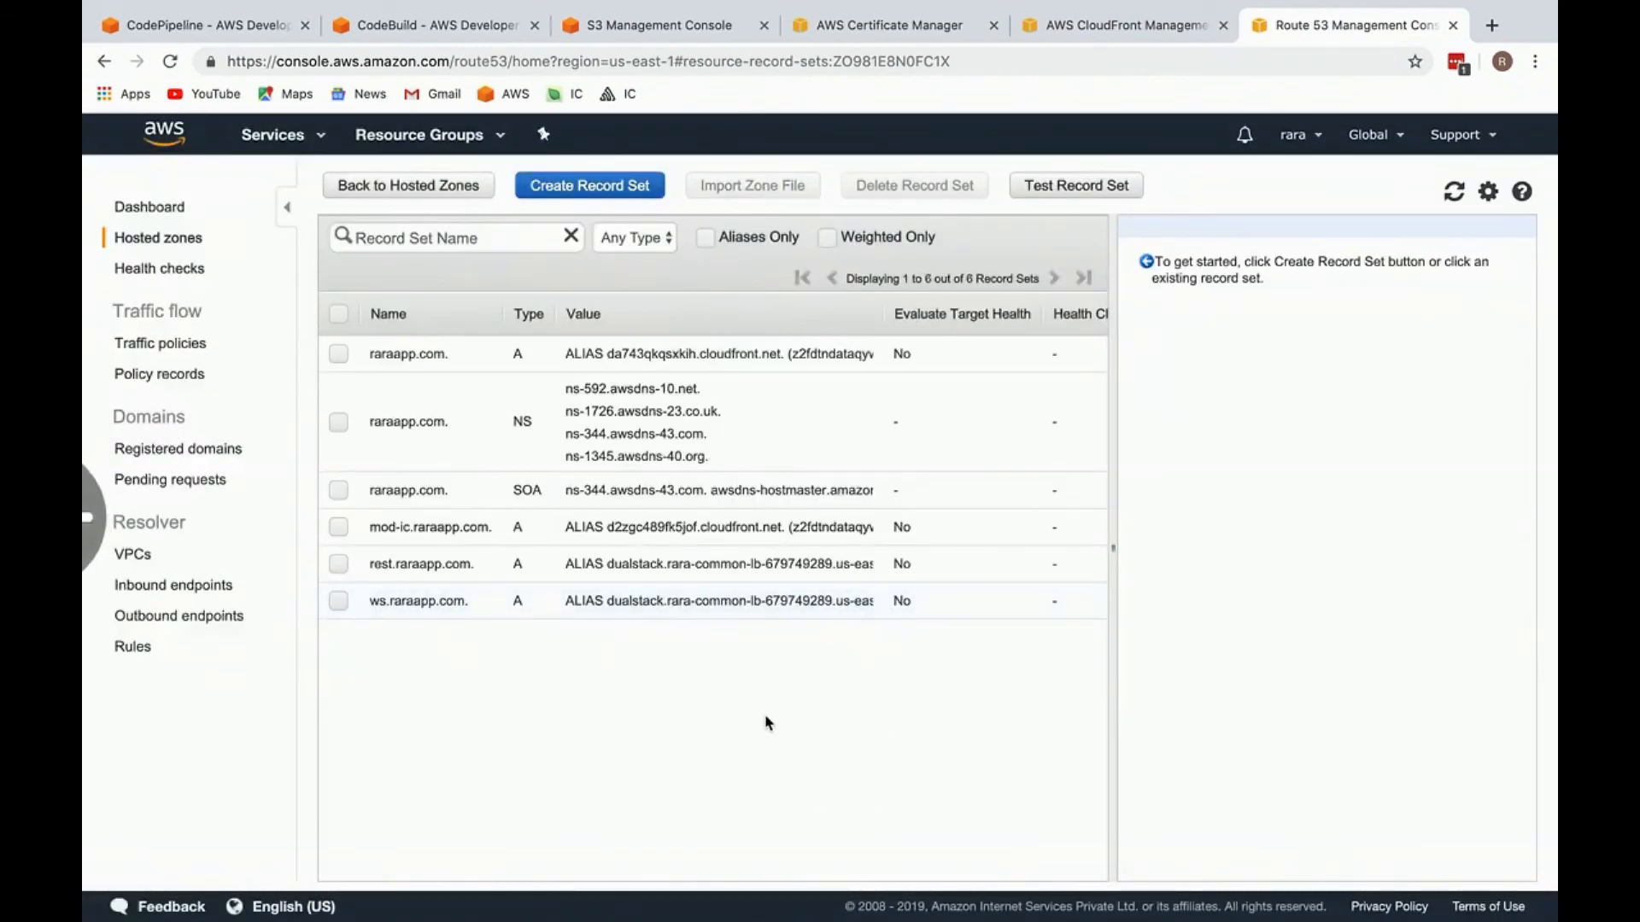
Step: Try to select the ID of the mod-ic.raraapp.com distribution in the CloudFront distributions list
key("super+w")
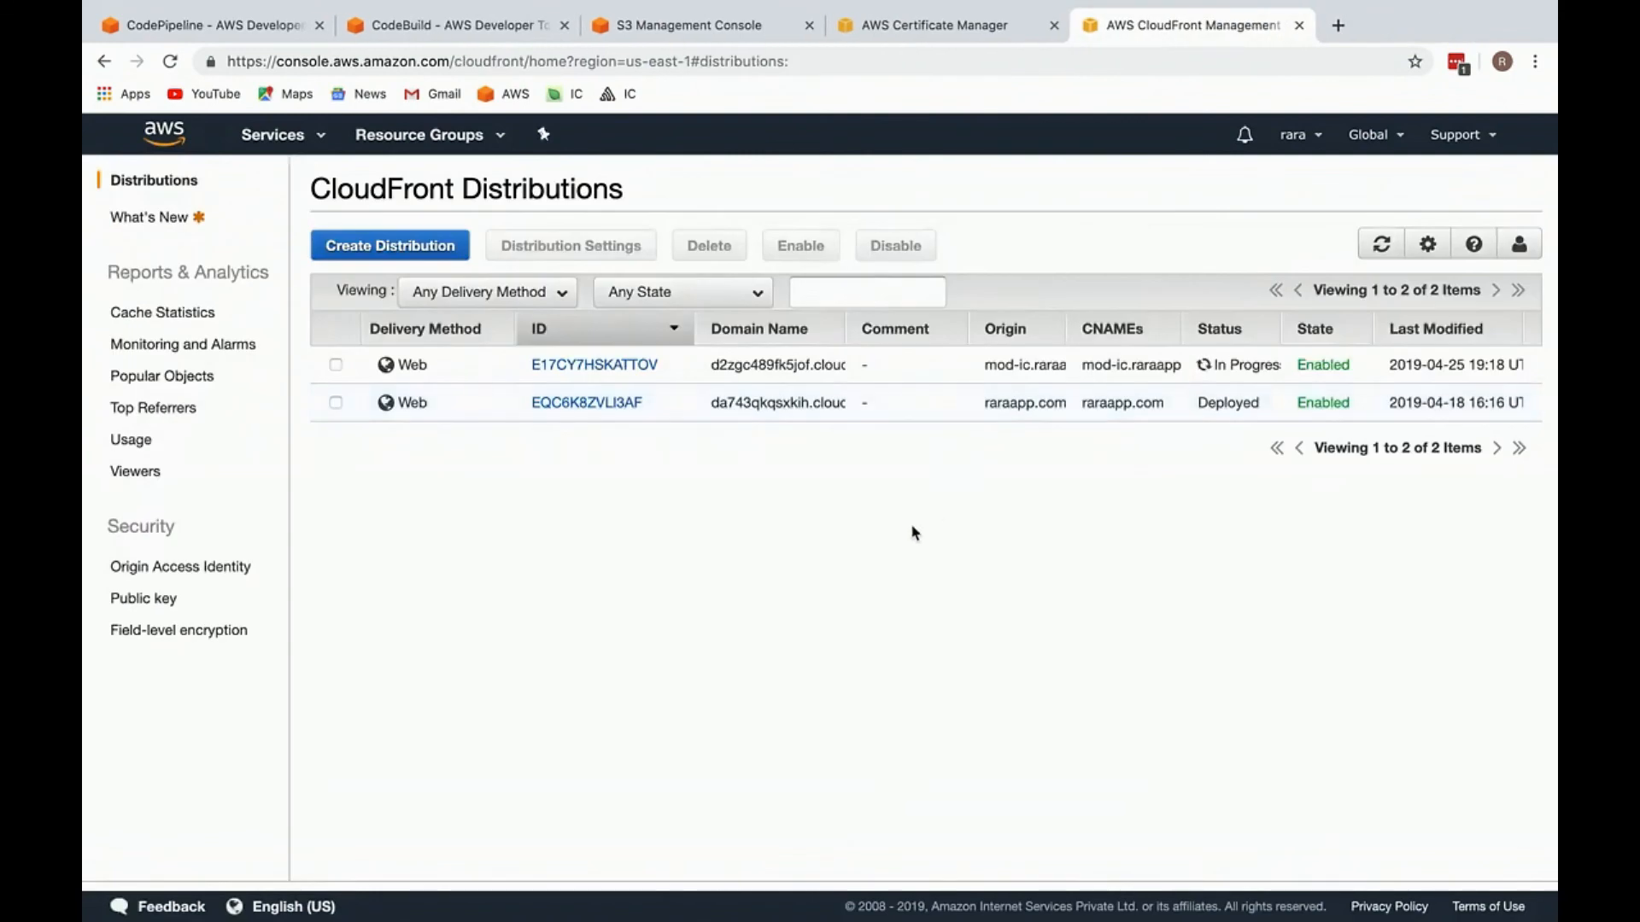
key("ctrl+shift+Tab")
key("ctrl+shift+Tab")
key("ctrl+shift+Tab")
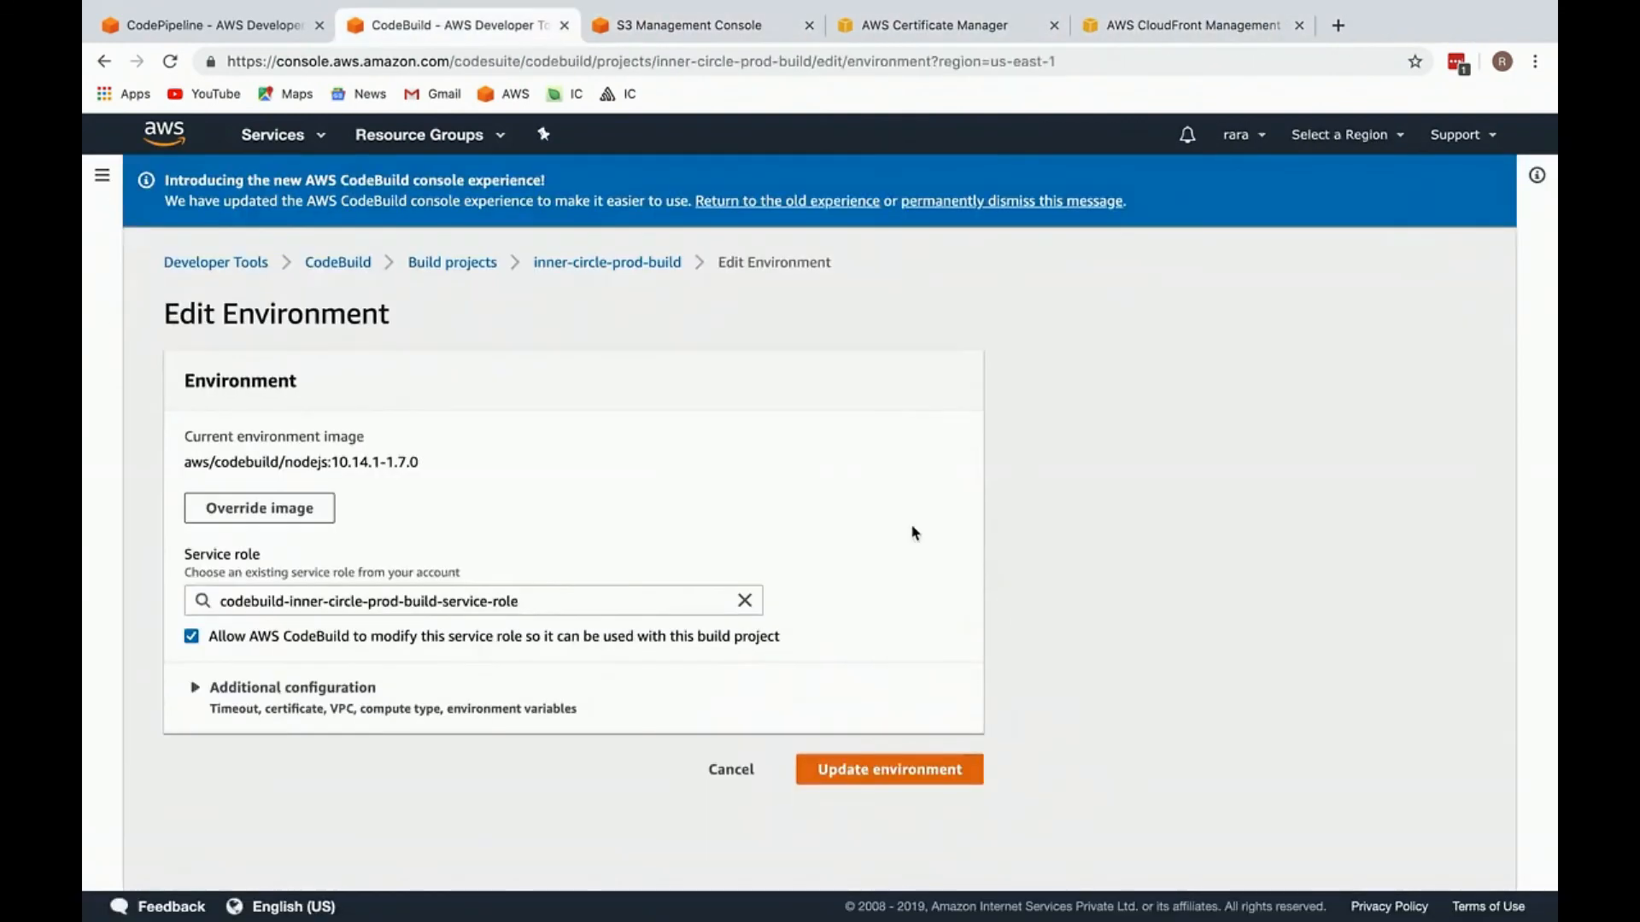
left_click(1179, 25)
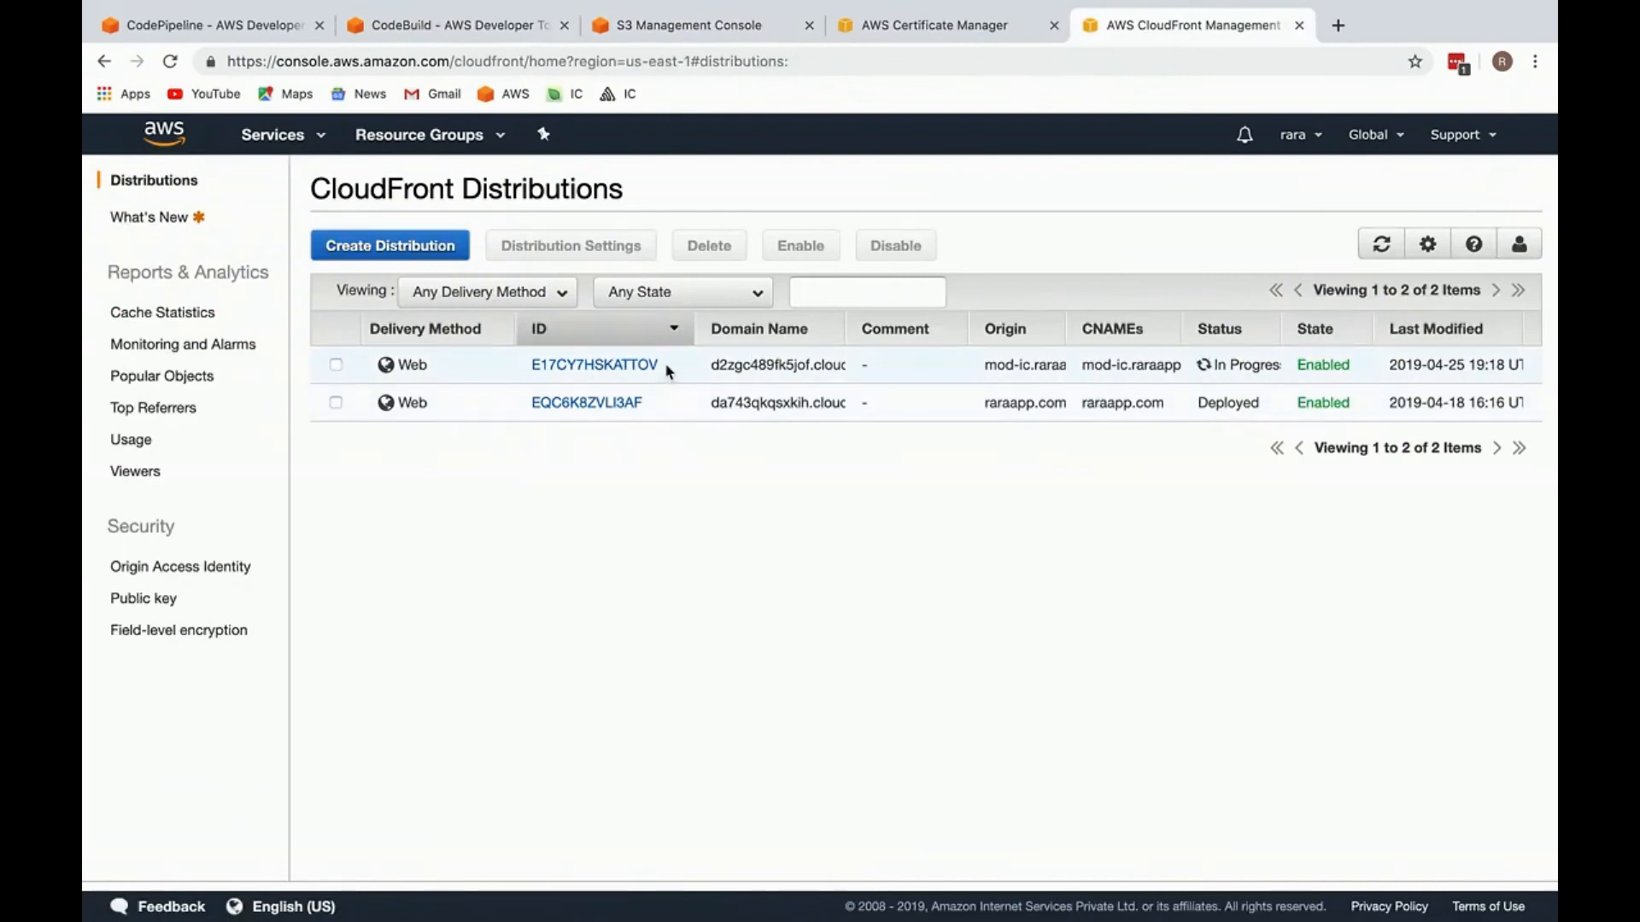
left_click_drag(666, 366, 531, 366)
key("ctrl+shift+Tab")
key("ctrl+shift+Tab")
key("ctrl+shift+Tab")
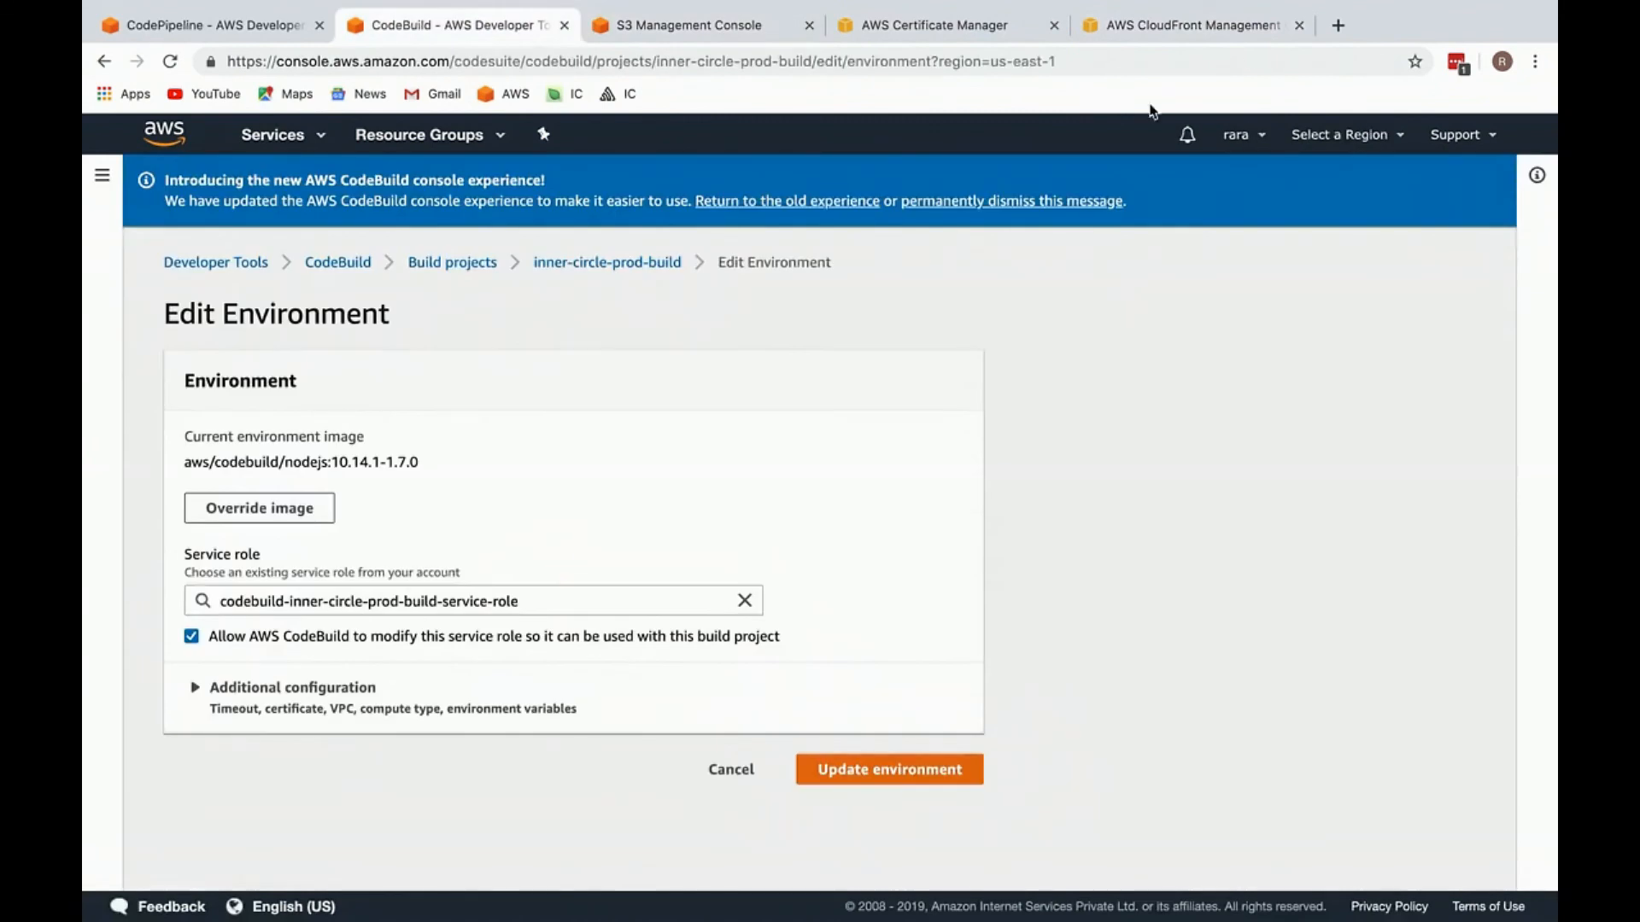
Step: Open the details of the mod-ic.raraapp.com distribution and copy its Distribution ID
left_click(1185, 30)
left_click(619, 365)
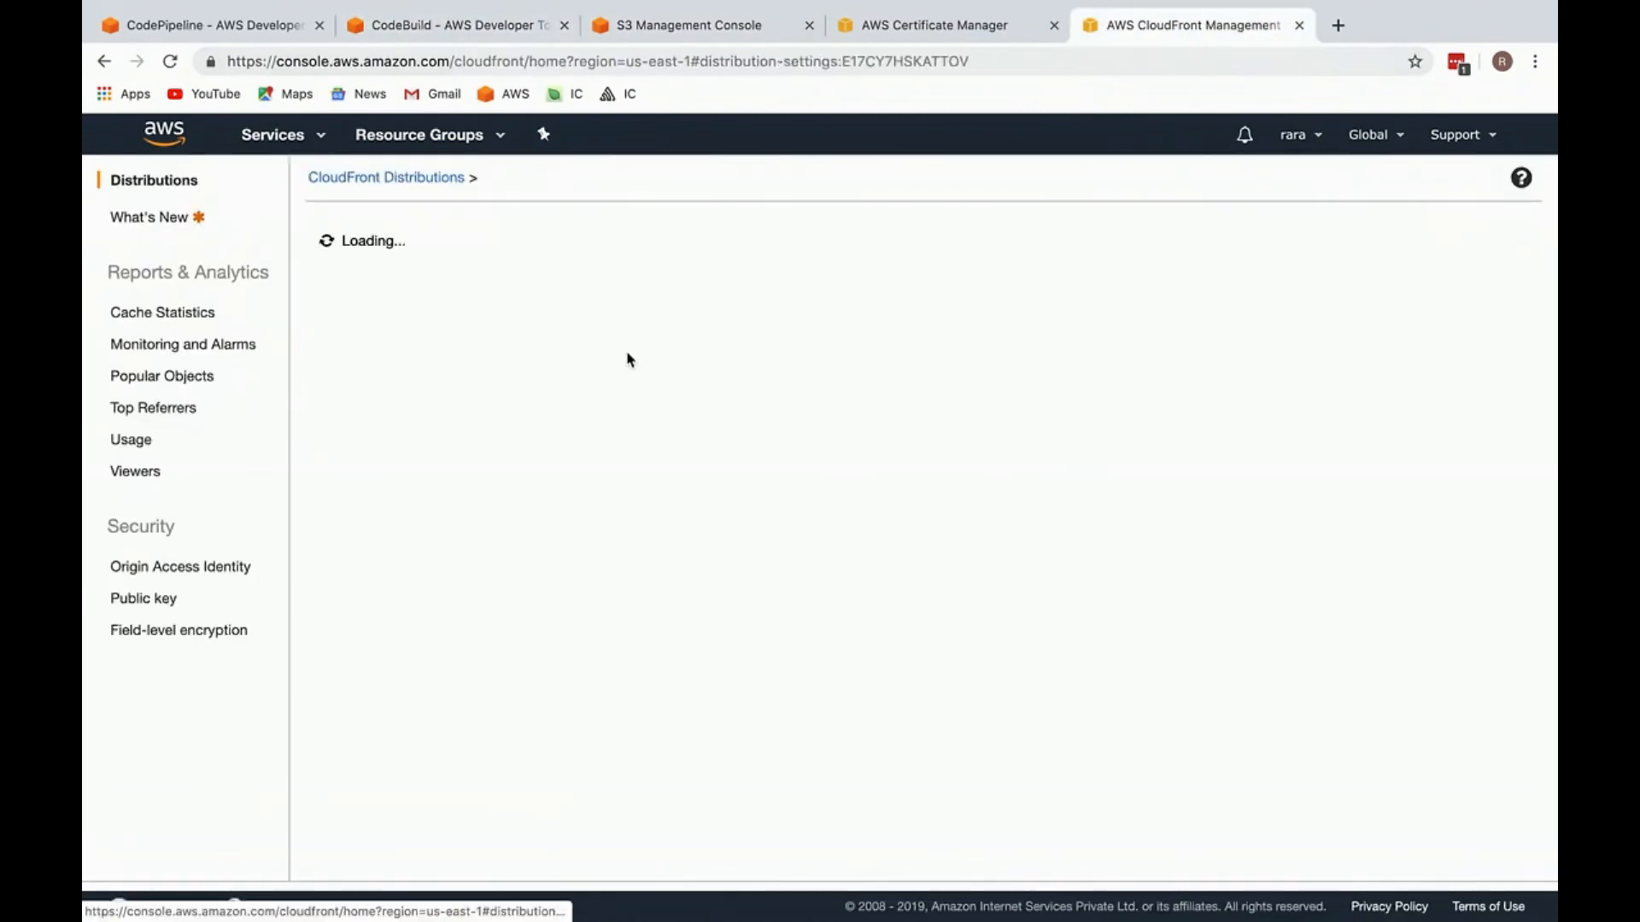
double_click(891, 62)
left_click(948, 63)
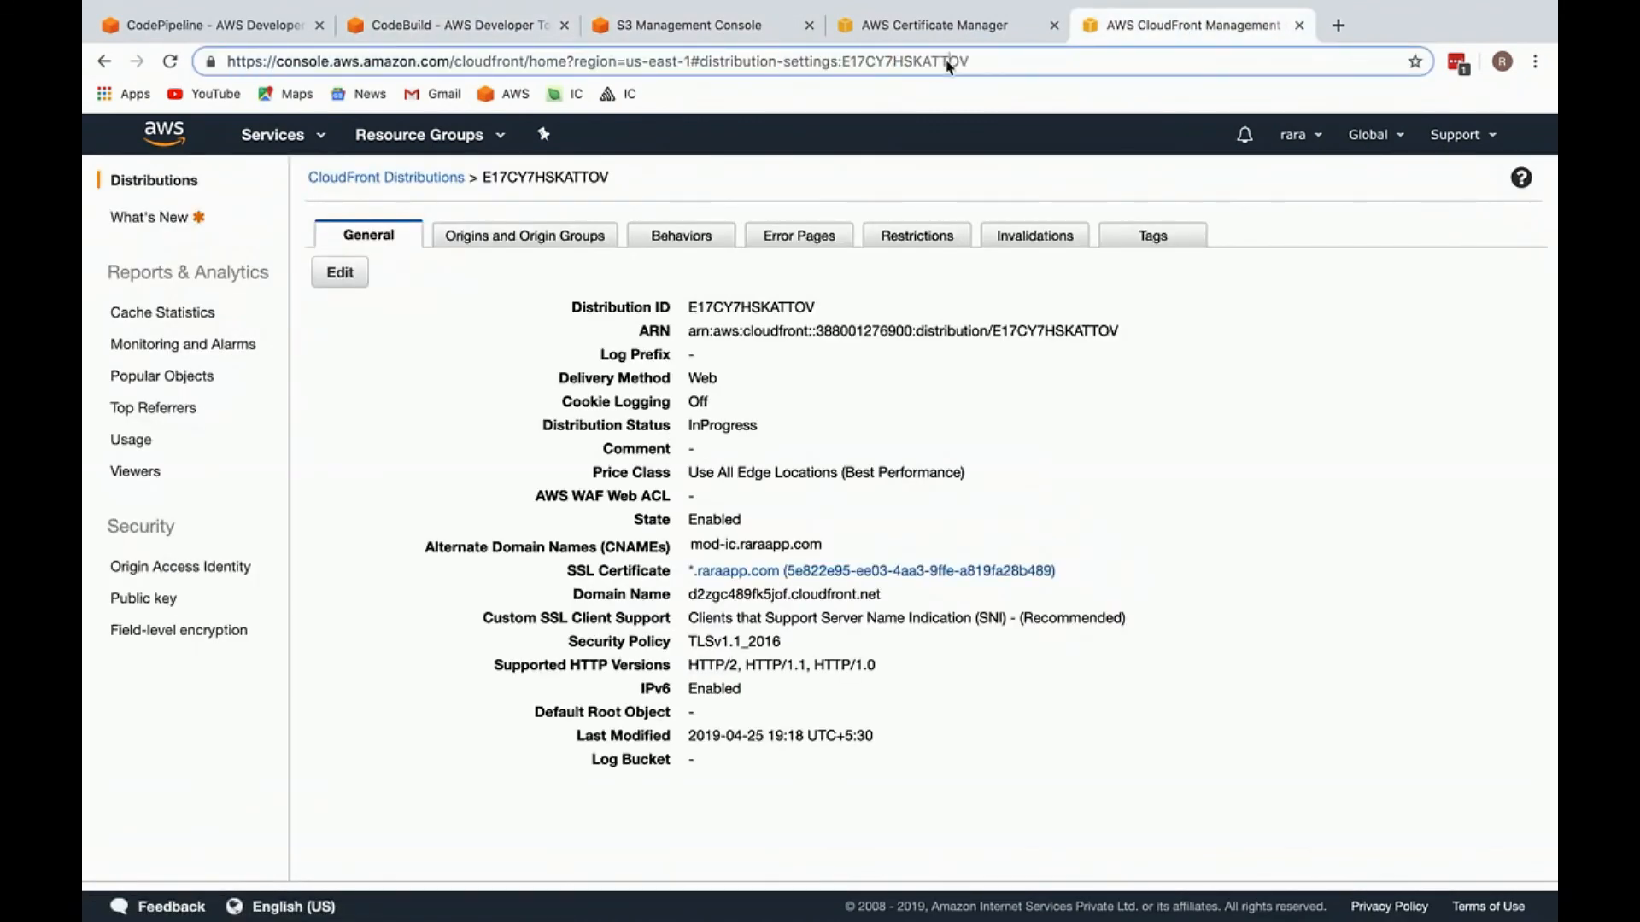
double_click(742, 304)
left_click(401, 25)
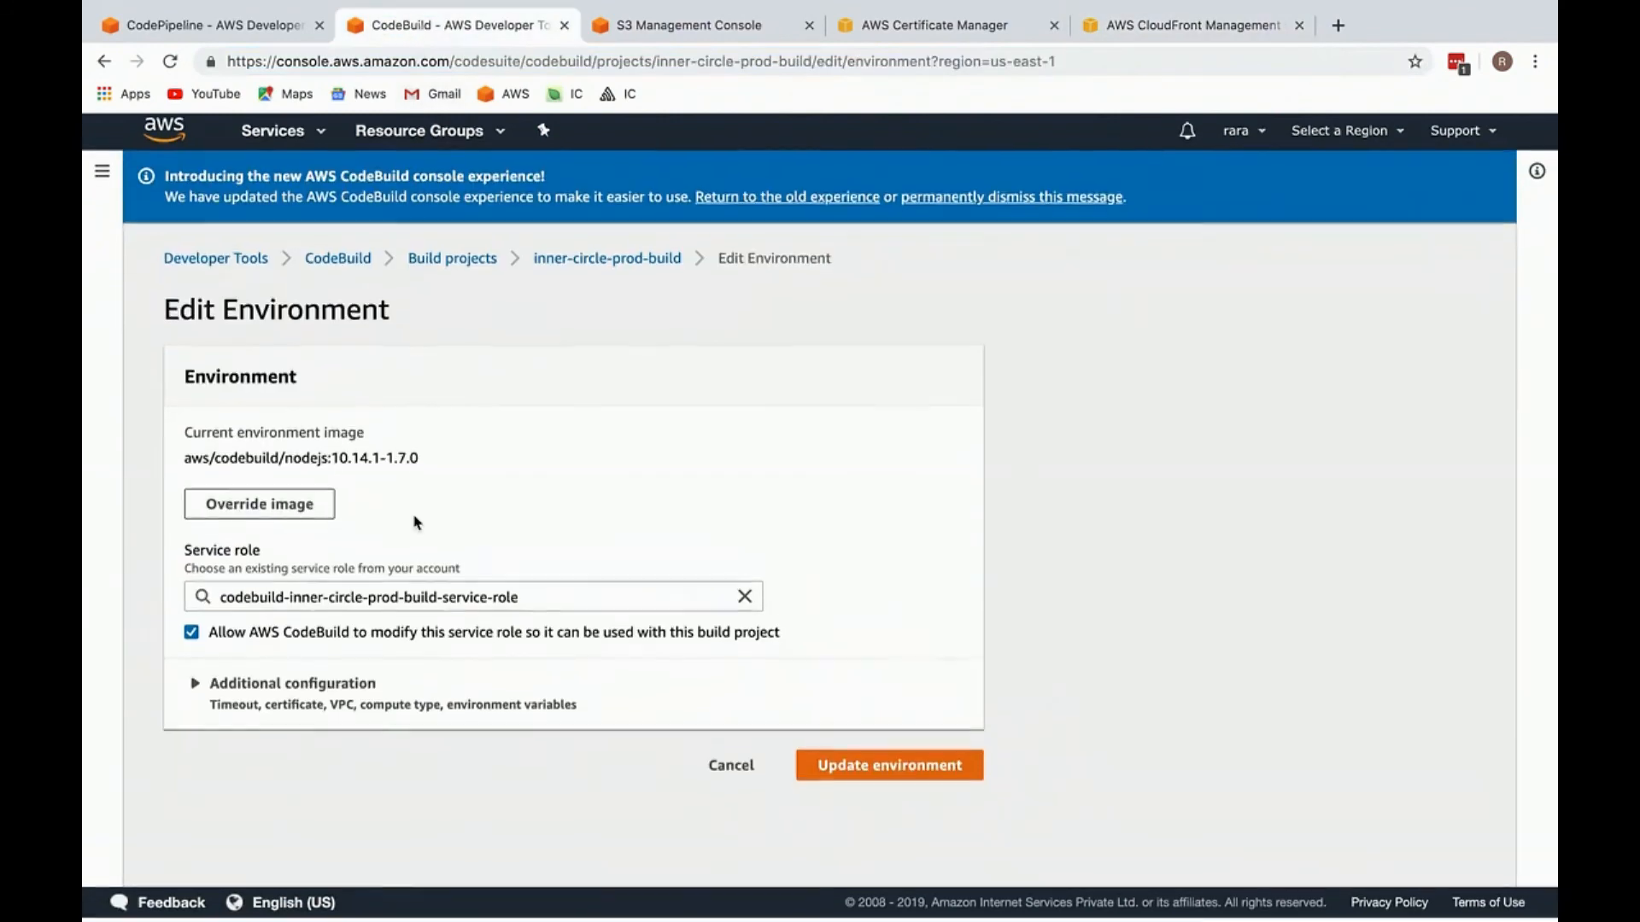
left_click(281, 687)
scroll(295, 702, "down", 10)
scroll(295, 702, "down", 3)
left_click(322, 721)
left_click(439, 714)
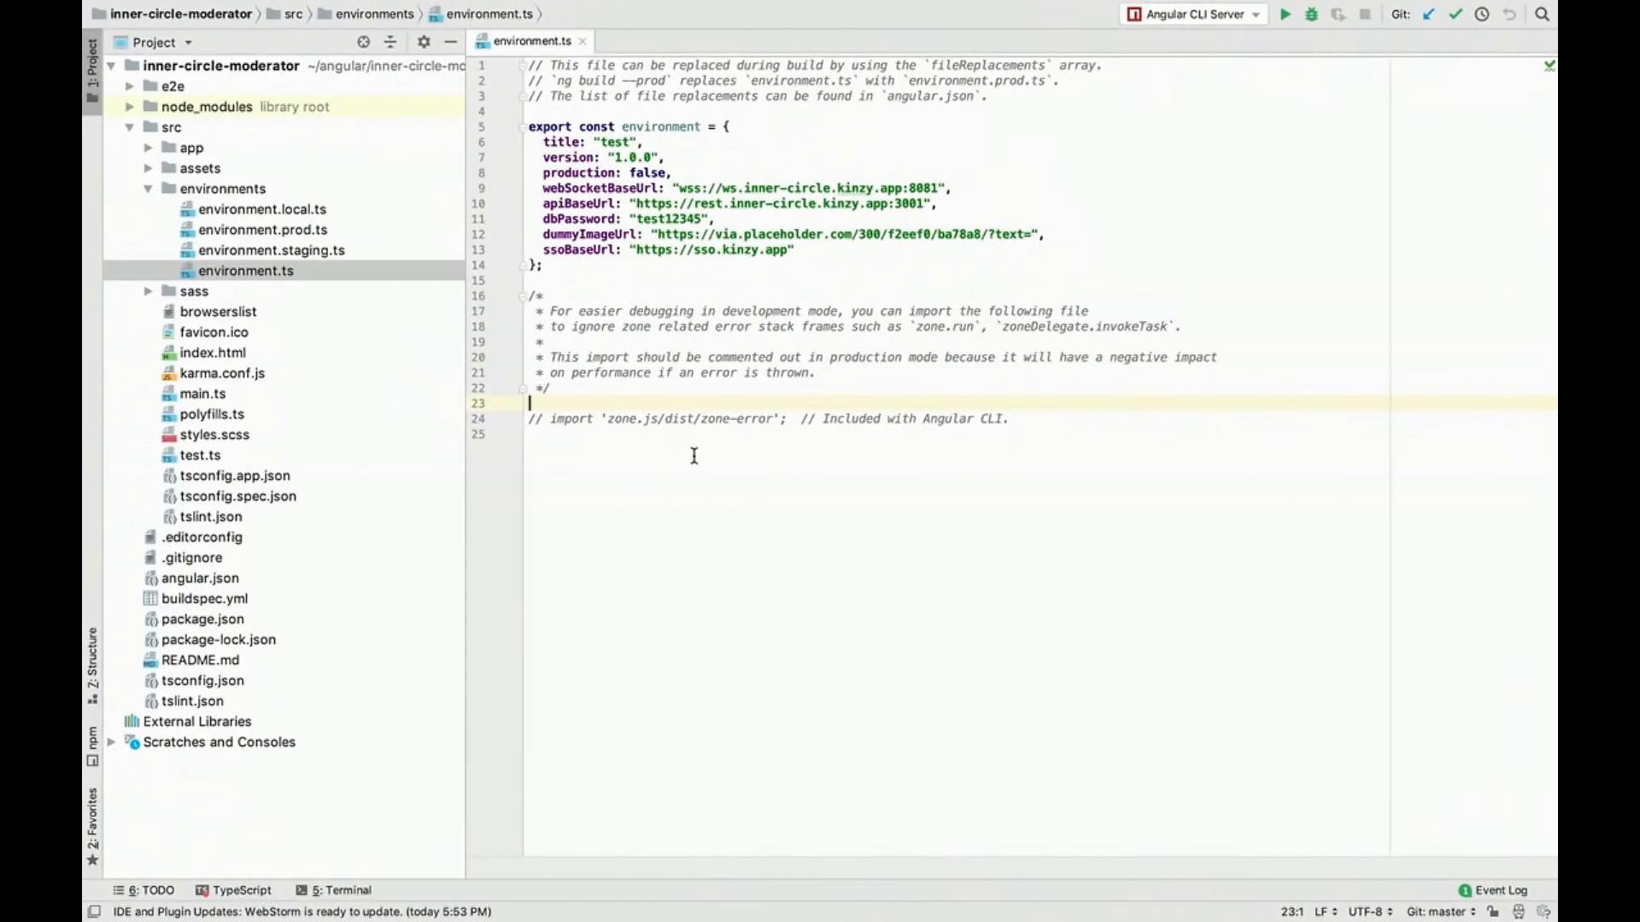
key("super+w")
Step: Switch to WebStorm, open buildspec.yml and go to its post_build commands
key("super+shift+o")
type("bui")
key("Return")
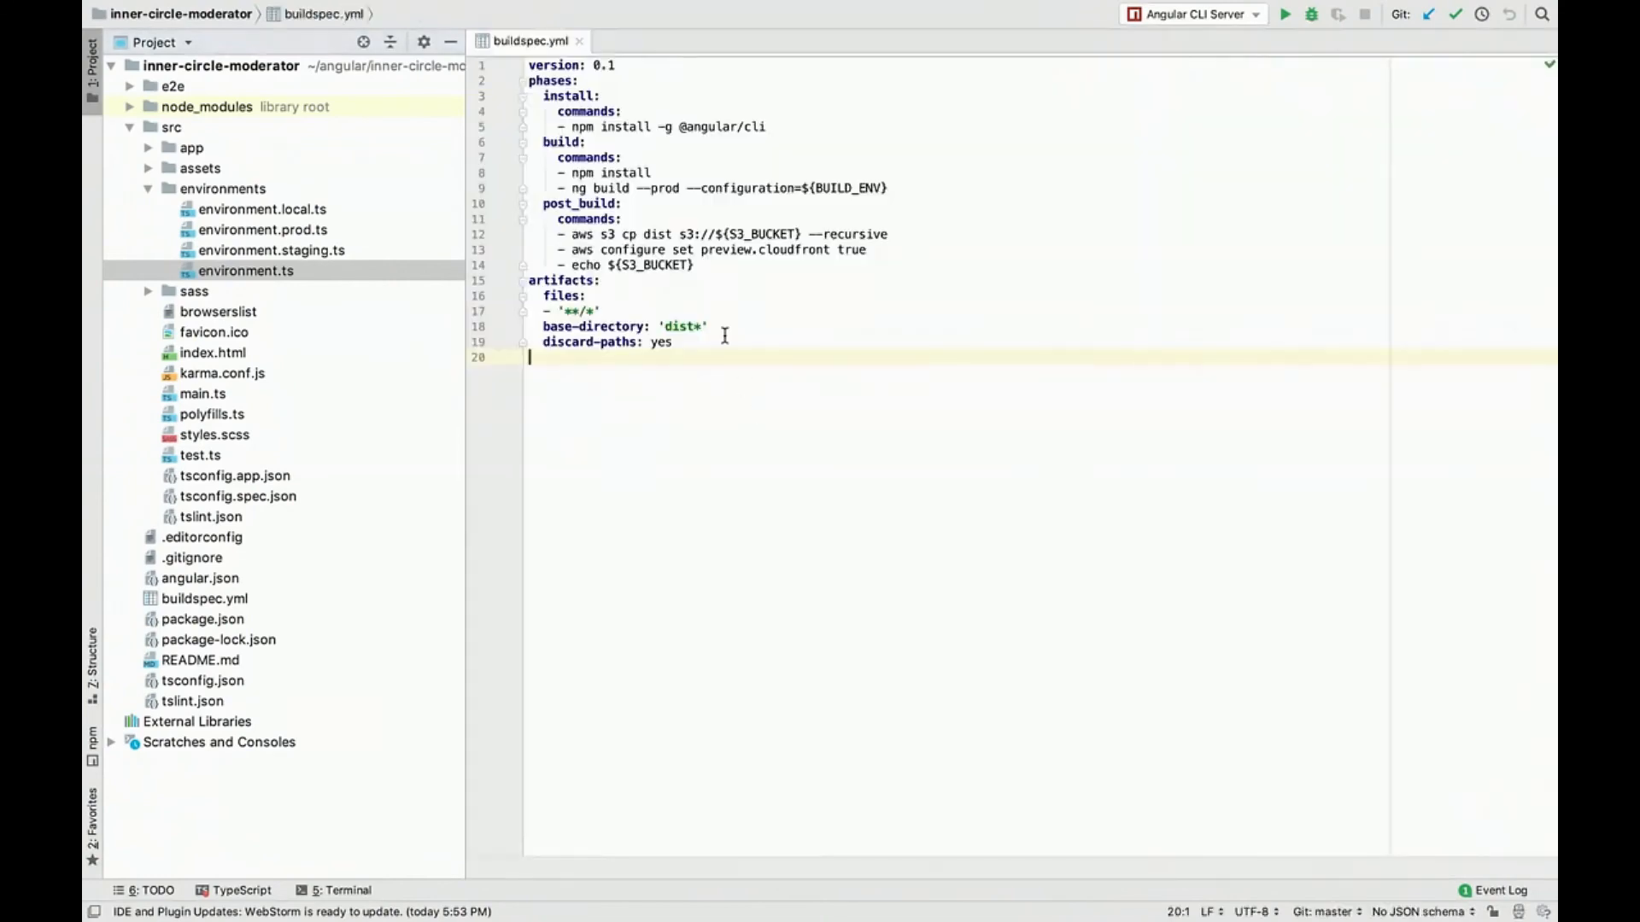
left_click(725, 264)
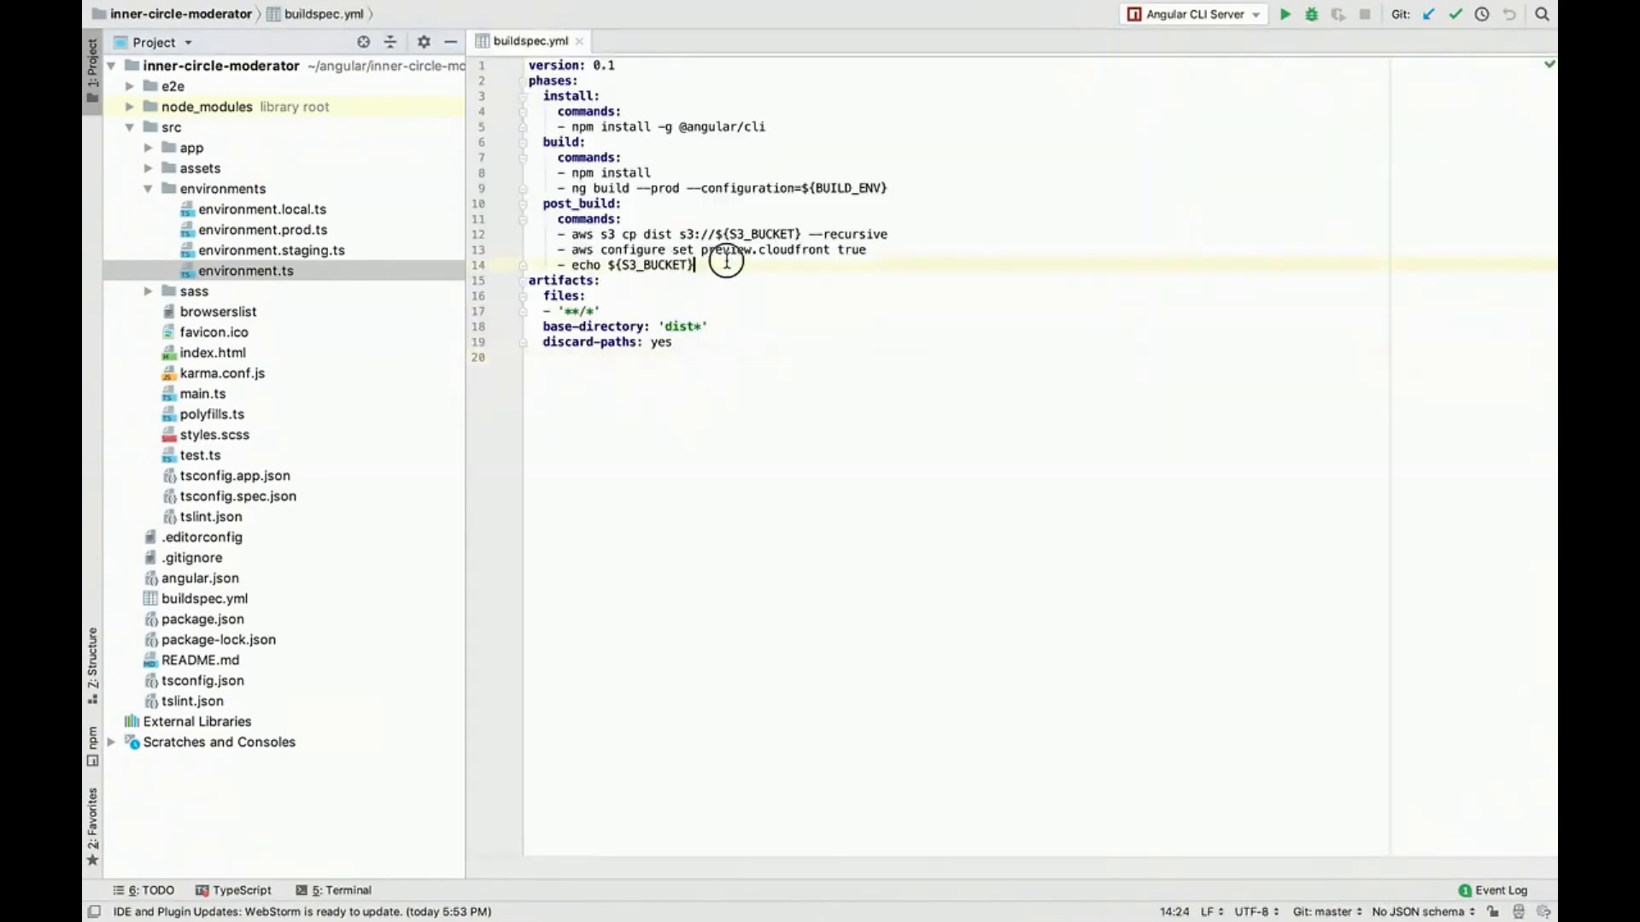
key("ctrl+Left")
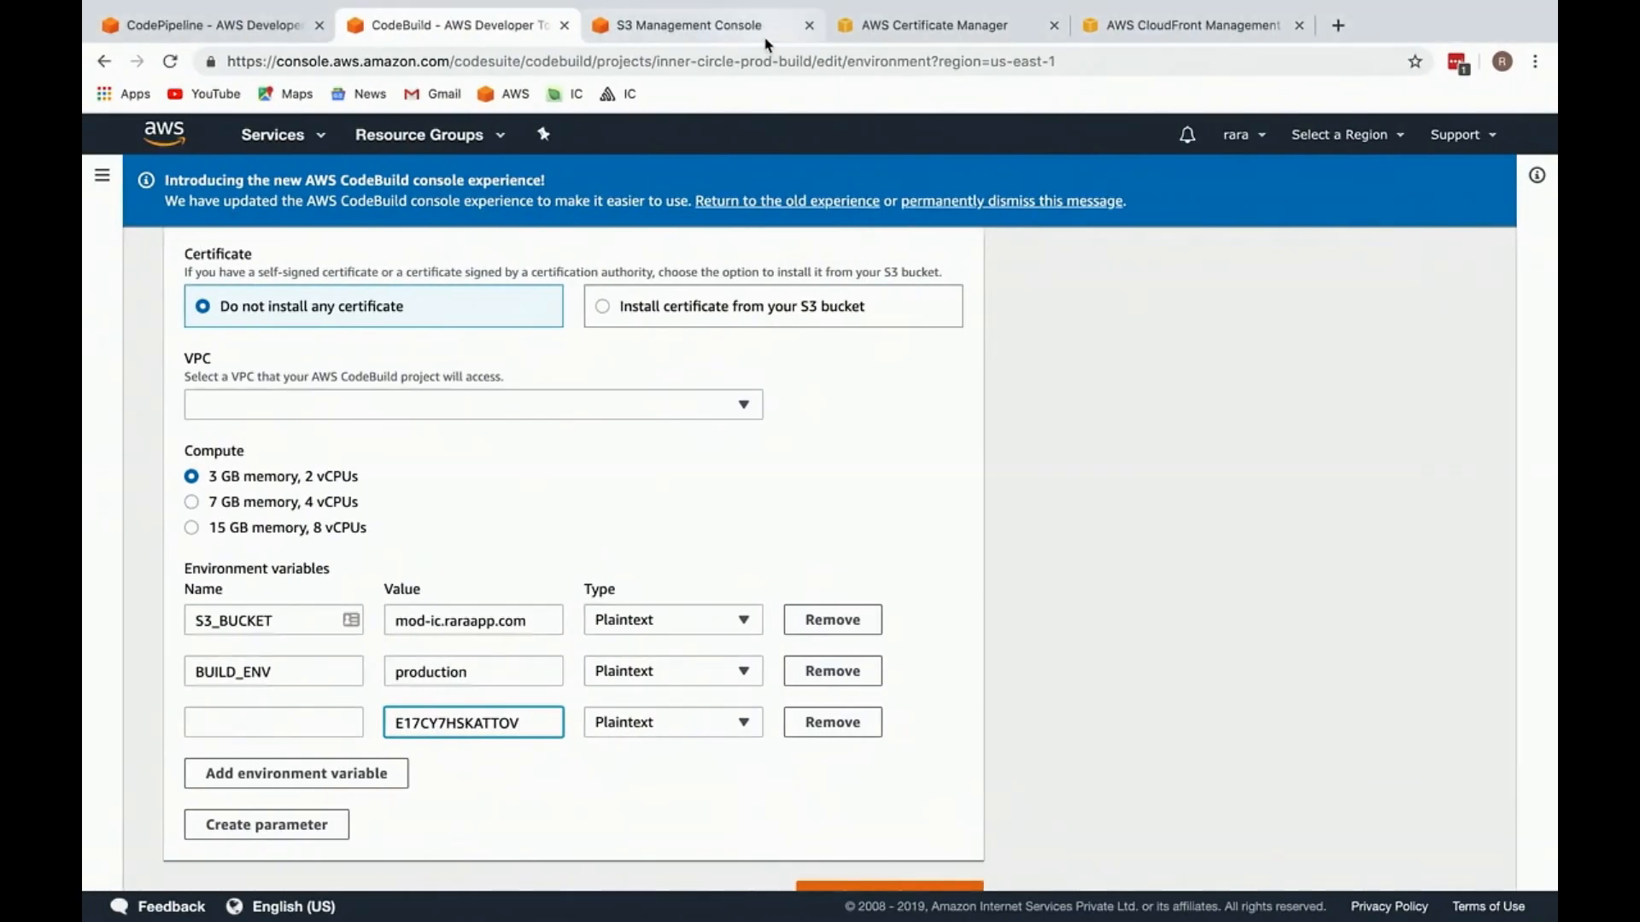
Step: Open buildspec.yml of devslane/setup-helper on GitHub in a new browser tab and copy its aws cloudfront create-invalidation line
key("super+t")
type("github.com/devslane/setup-helper")
key("Right")
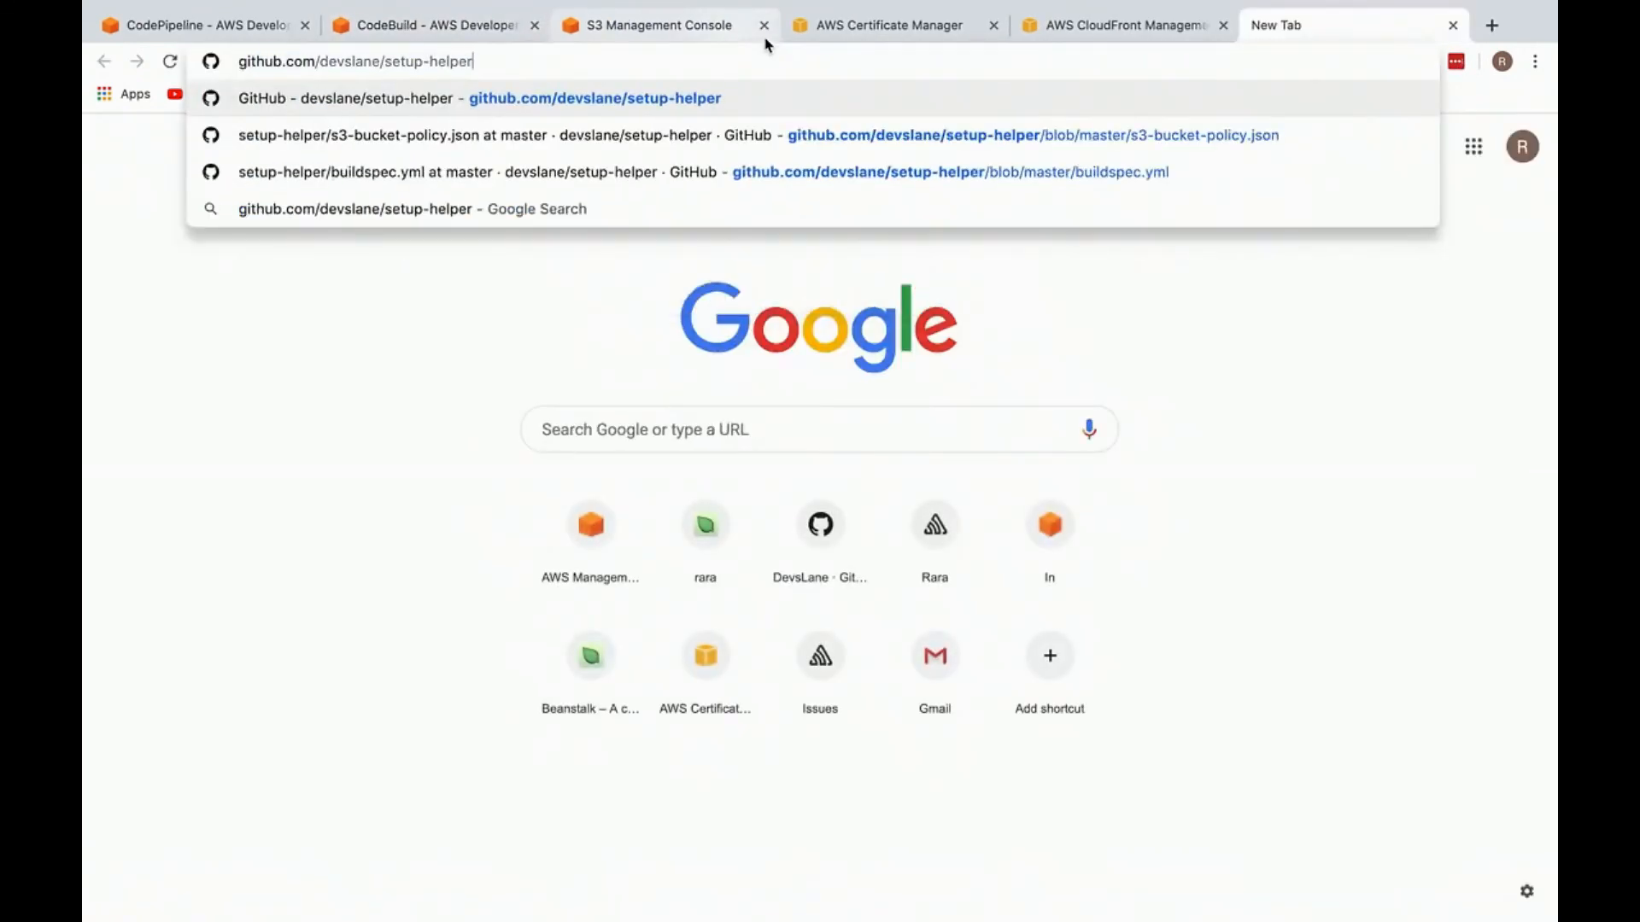
key("Down")
key("Down")
key("Return")
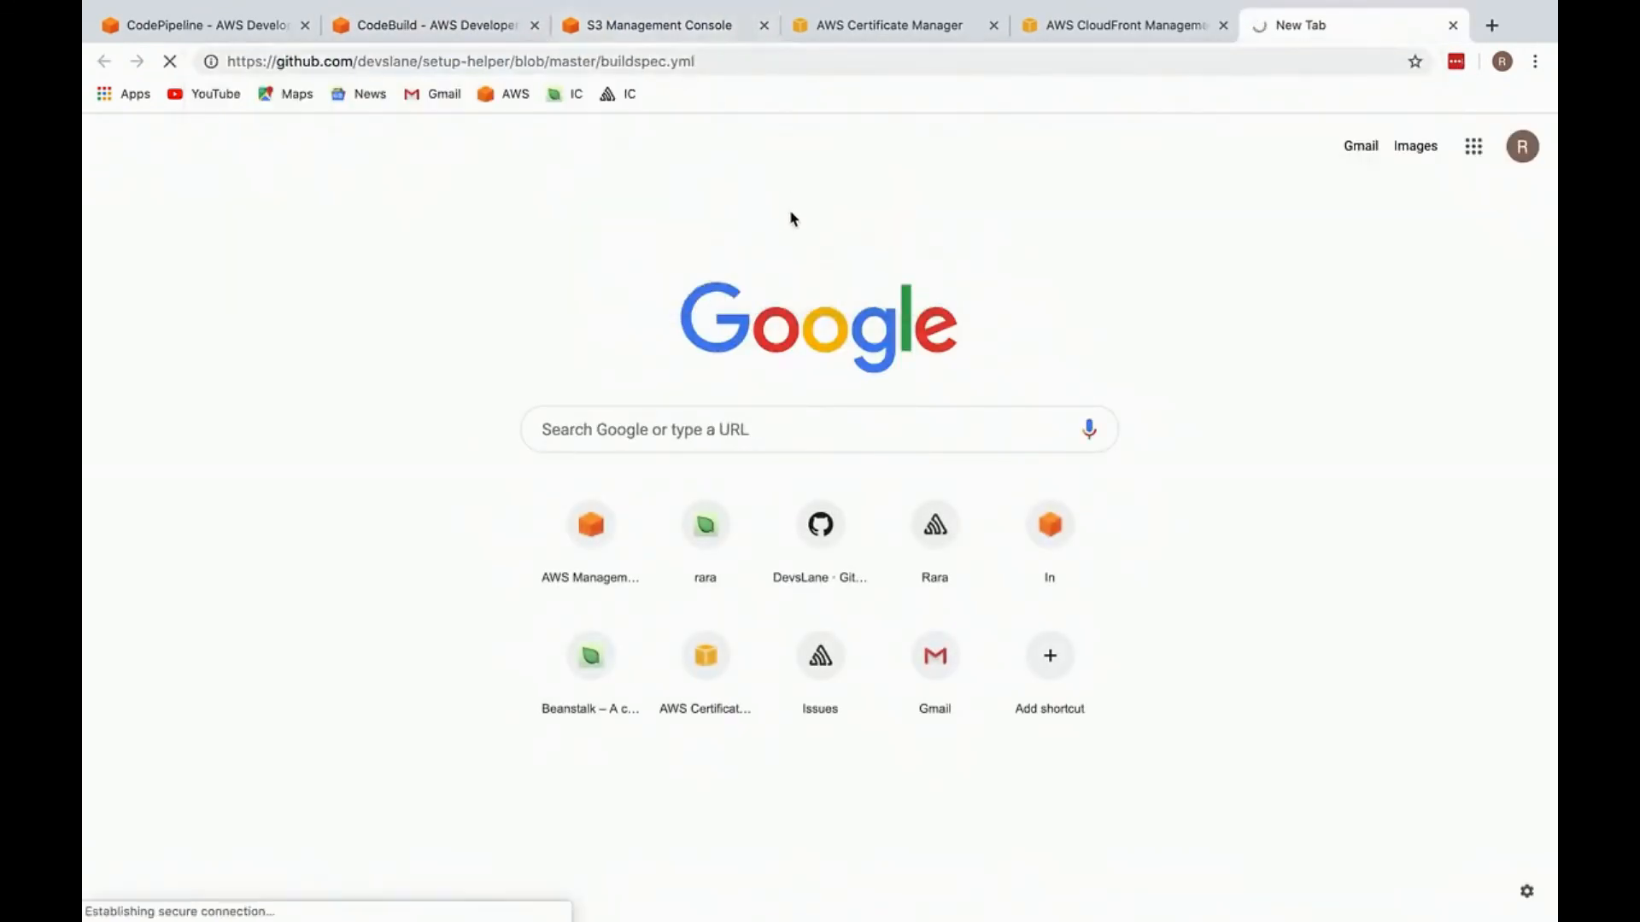
scroll(632, 500, "down", 5)
left_click_drag(423, 649, 1156, 651)
key("super+c")
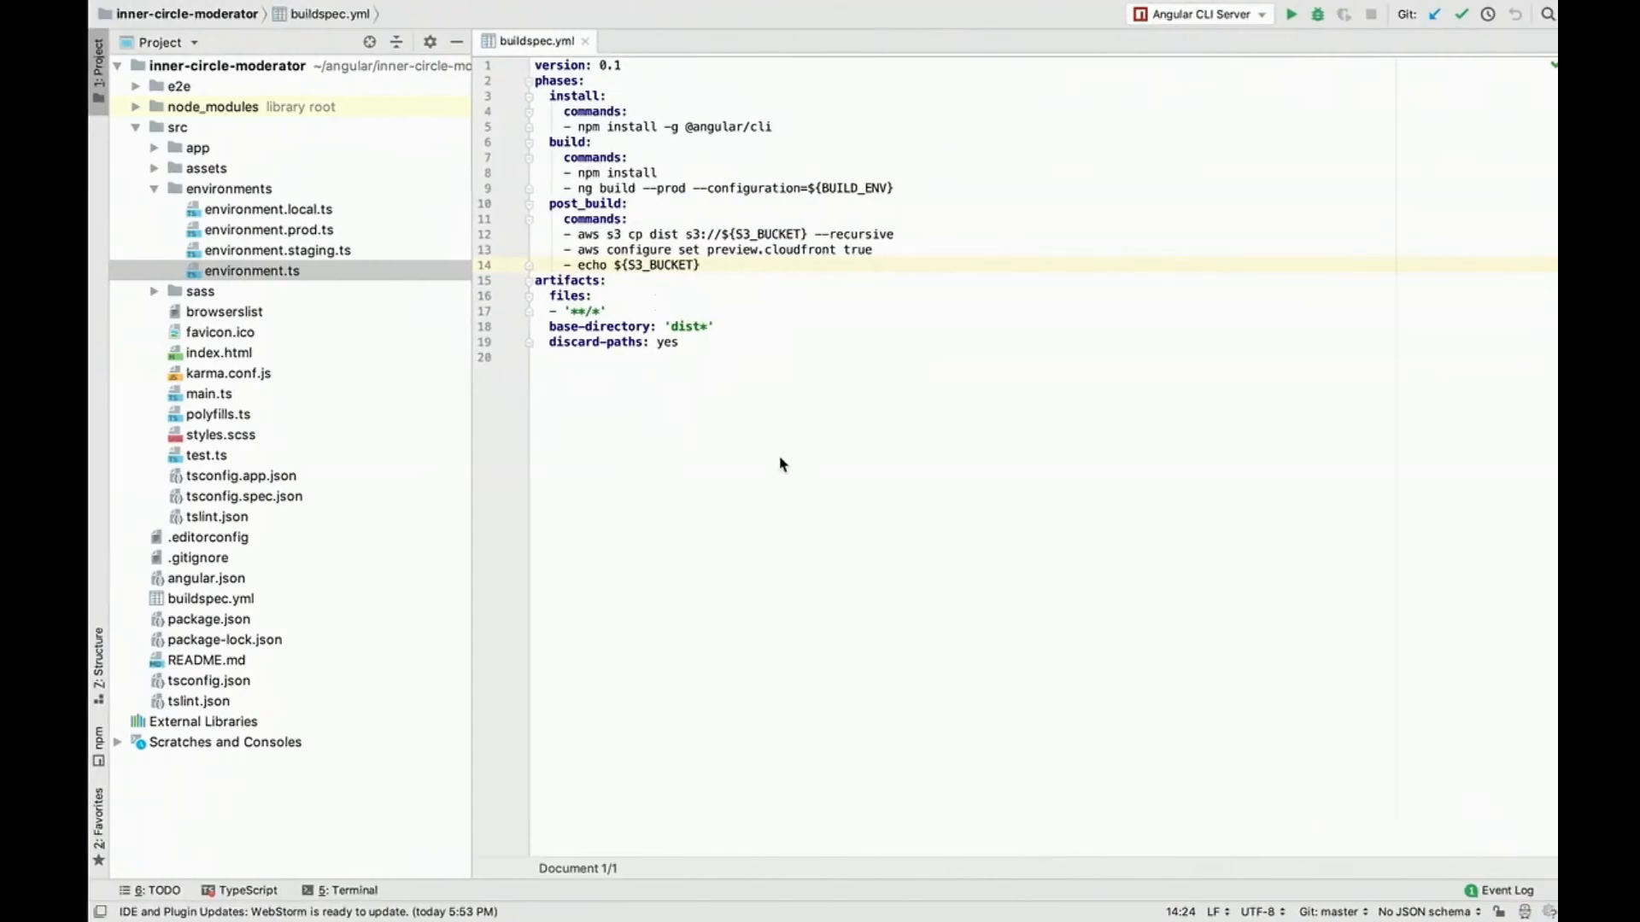
Step: In WebStorm, replace the echo ${S3_BUCKET} command in buildspec.yml with the copied aws cloudfront create-invalidation command
left_click(565, 265)
left_click(714, 264, "shift")
key("super+v")
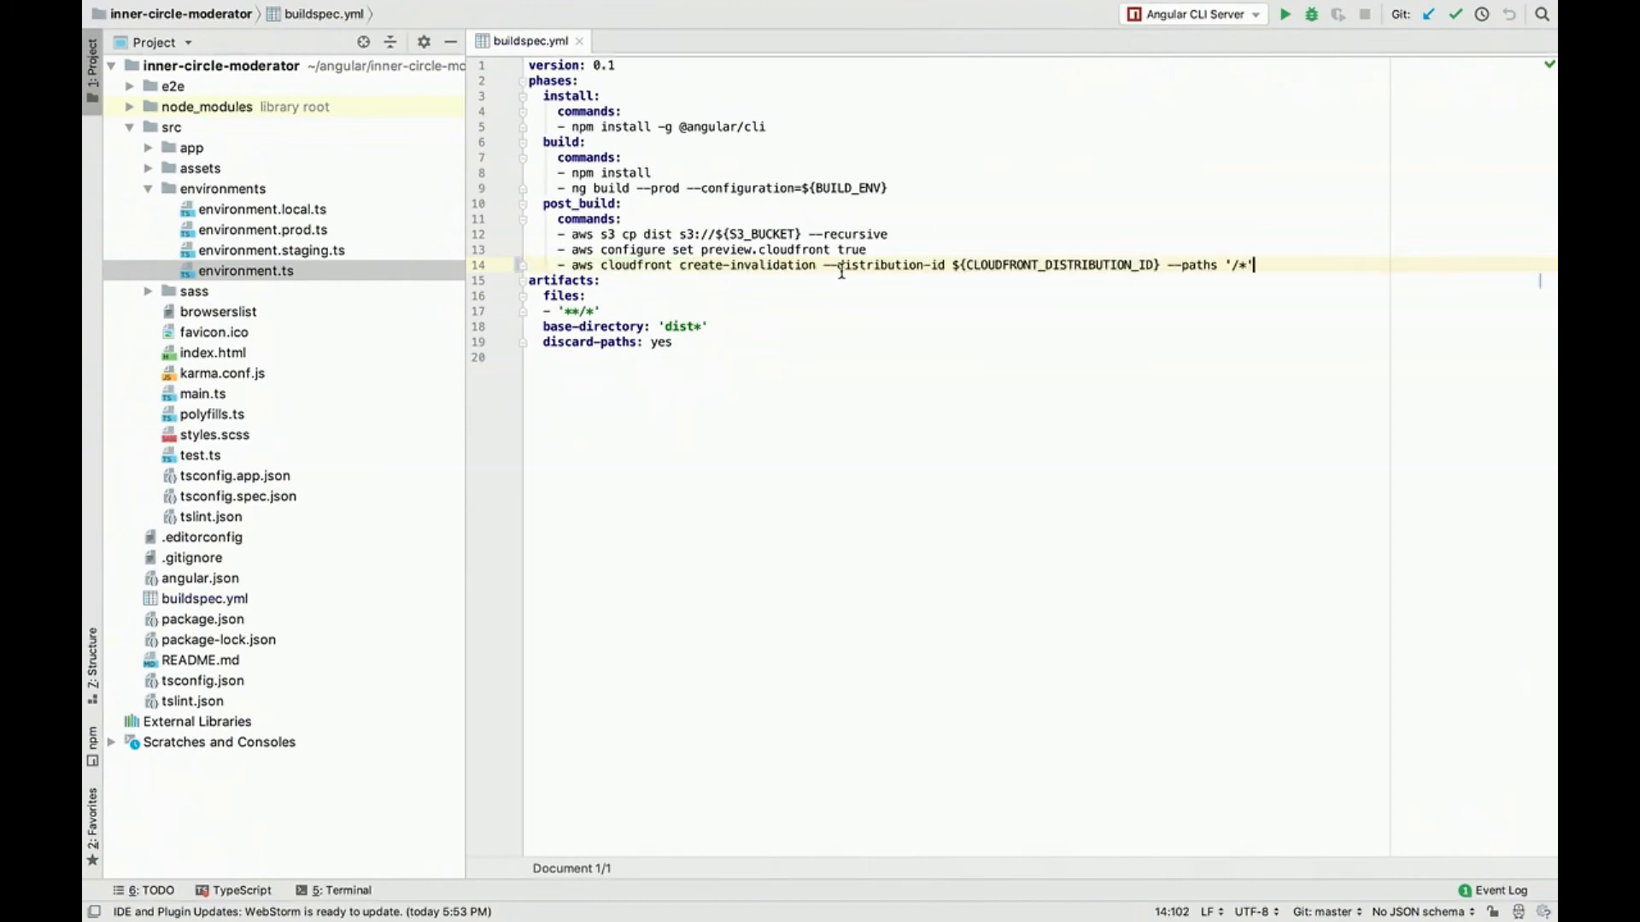
Step: Copy CLOUDFRONT_DISTRIBUTION_ID from buildspec.yml, use it as the third CodeBuild environment variable's name in Chrome, and update the environment
double_click(999, 265)
key("super+c")
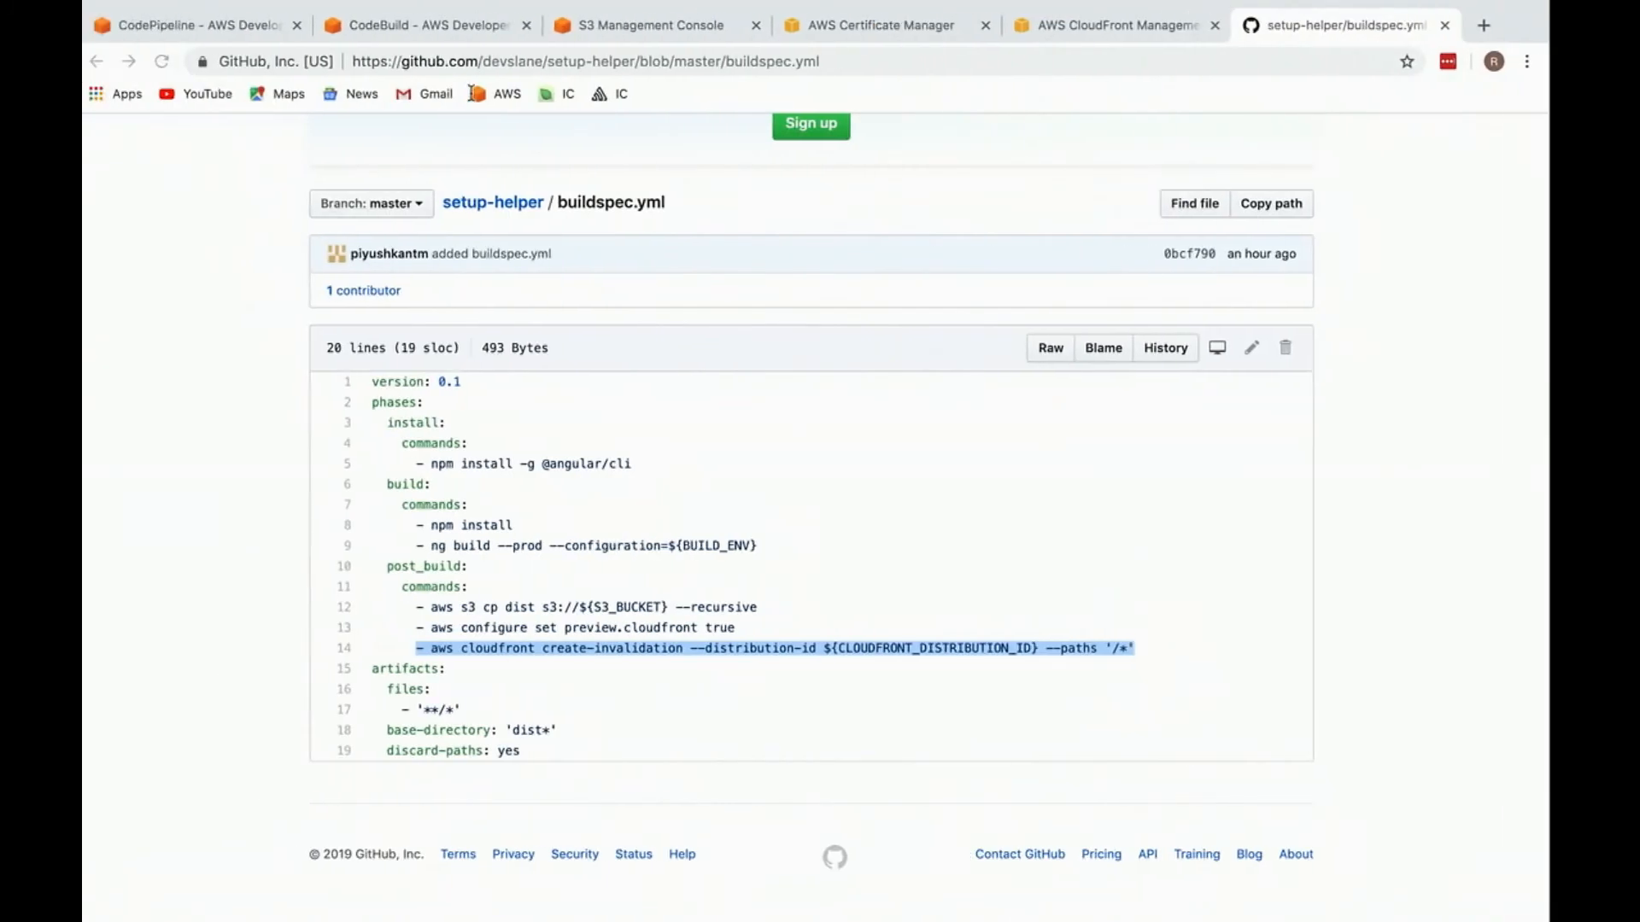
left_click(435, 26)
left_click(275, 708)
key("super+v")
scroll(505, 818, "down", 1)
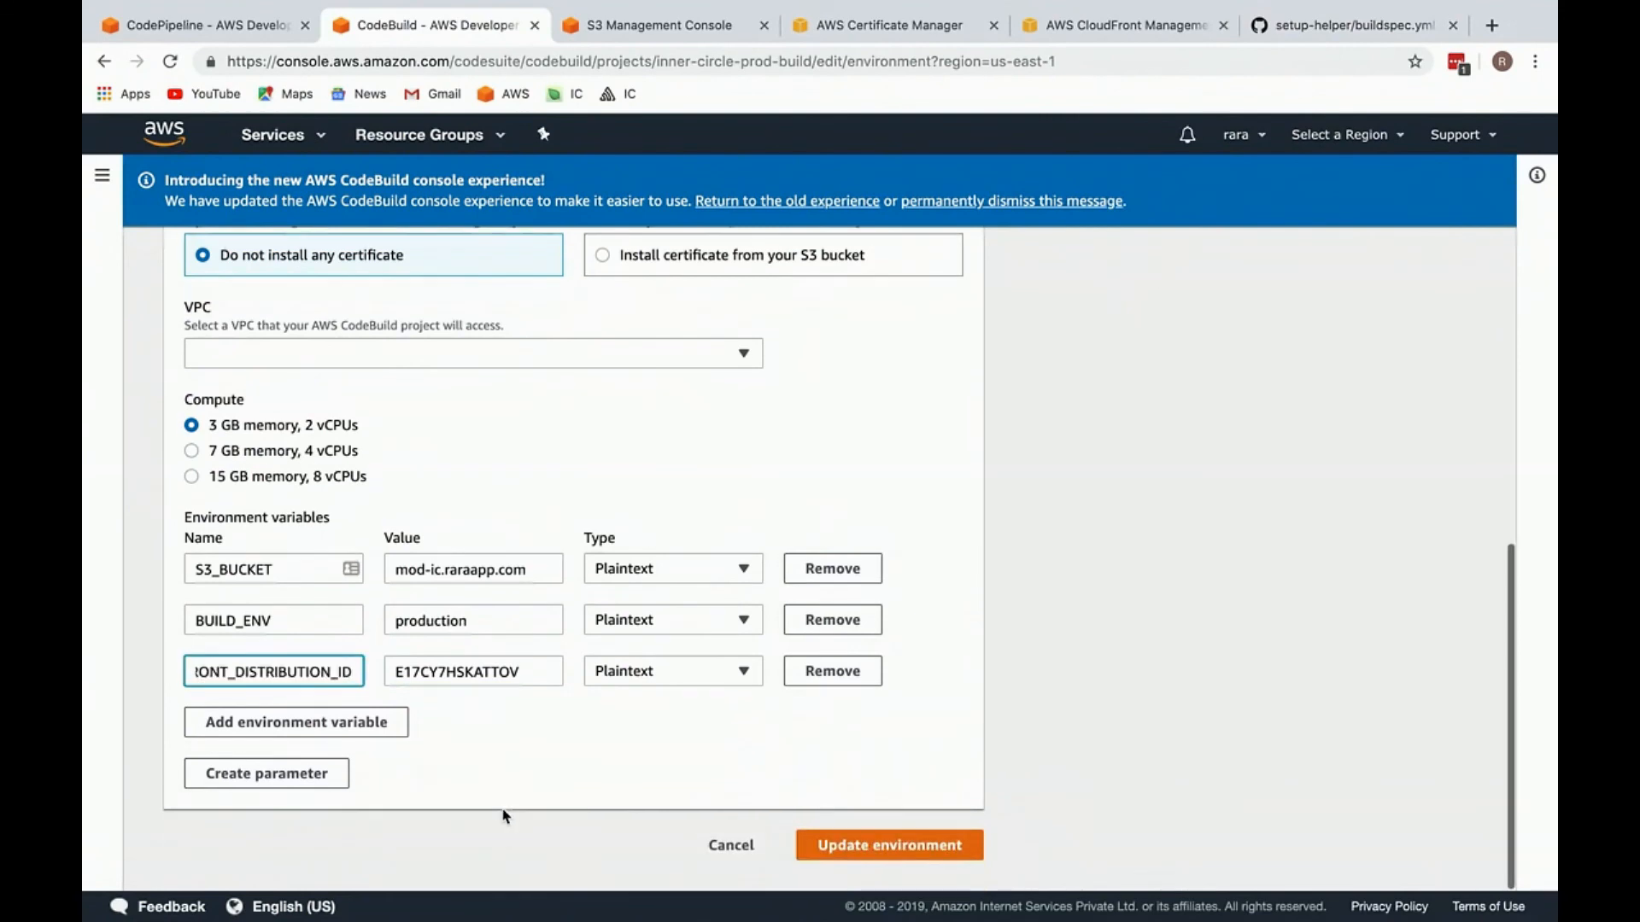
left_click(858, 854)
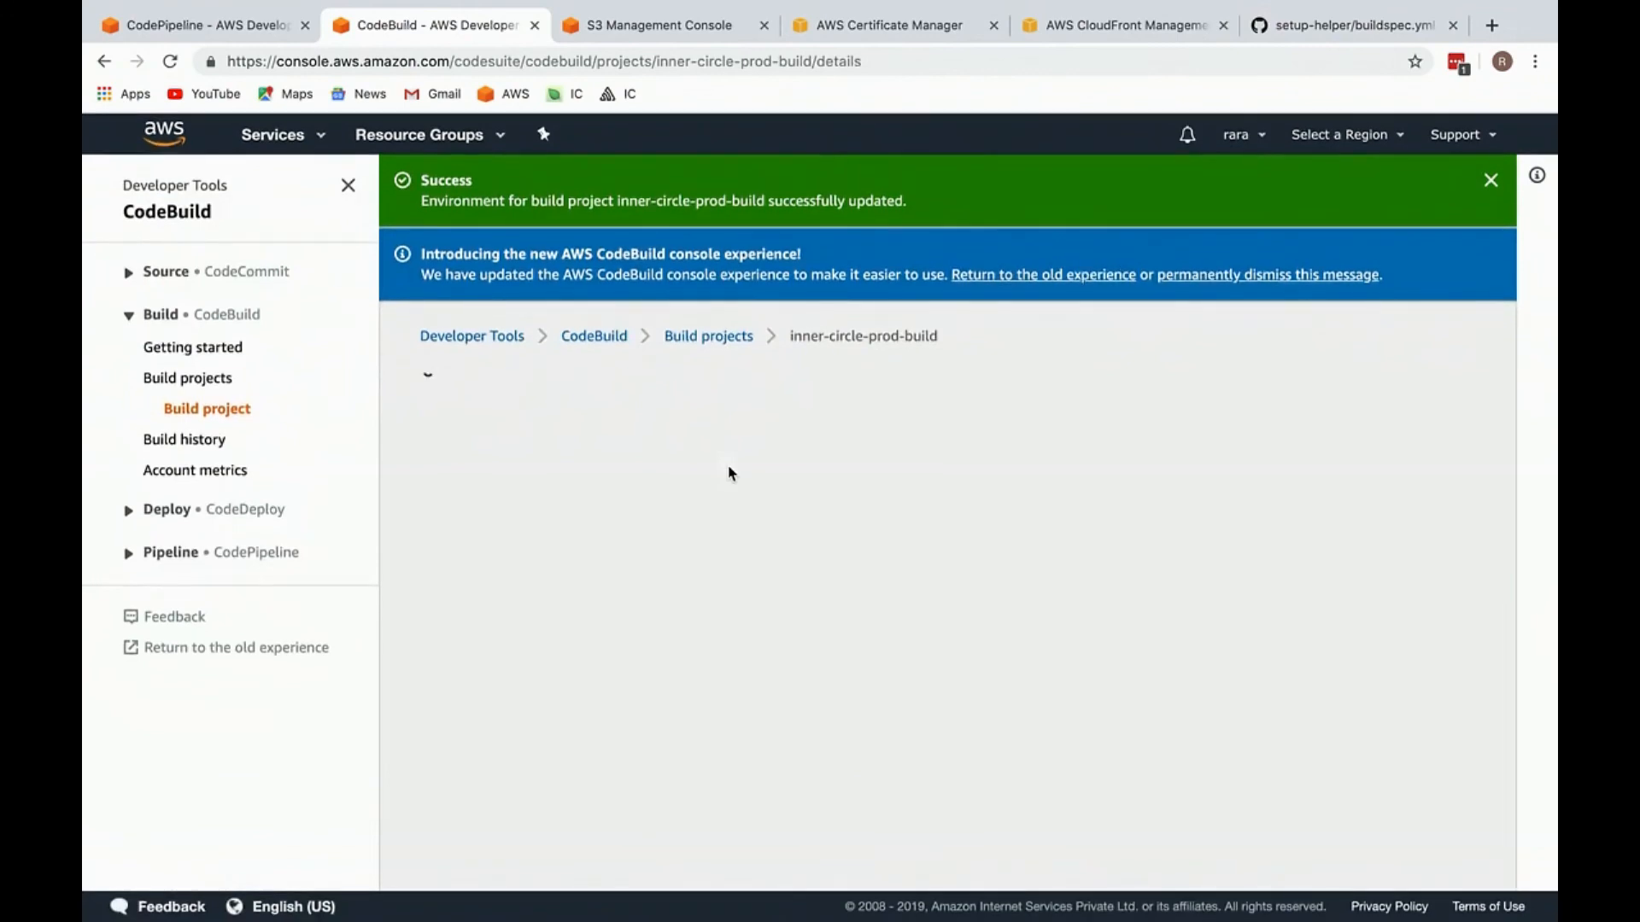
Step: Switch back to WebStorm and examine the distribution ID variable in the create-invalidation command of buildspec.yml
key("super+Tab")
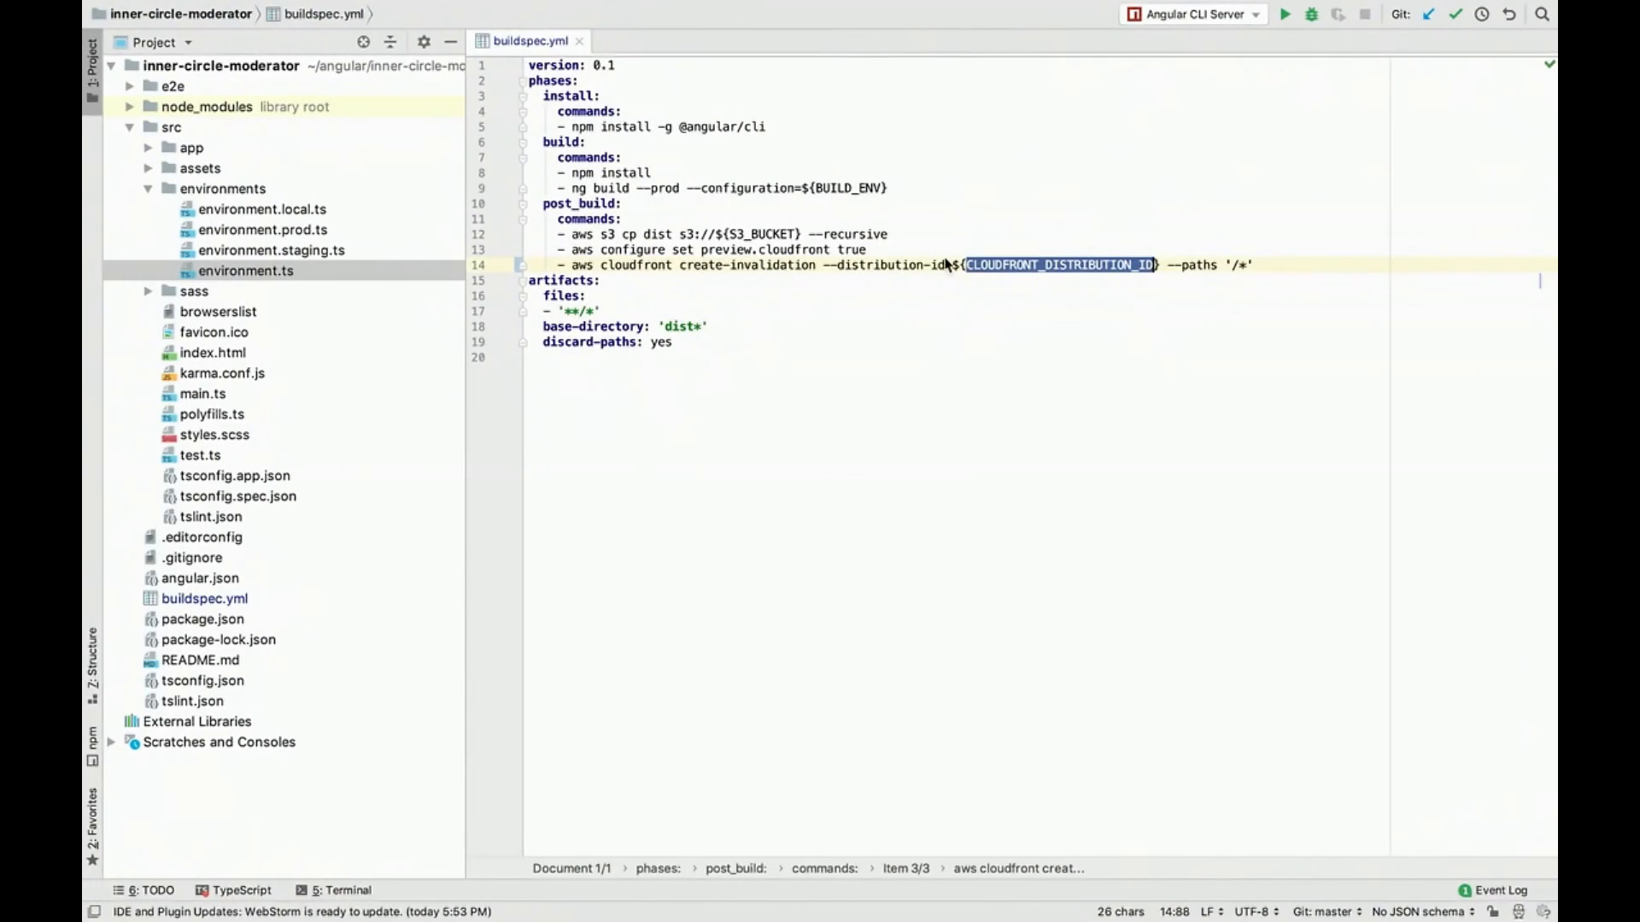
double_click(909, 265)
triple_click(1012, 265)
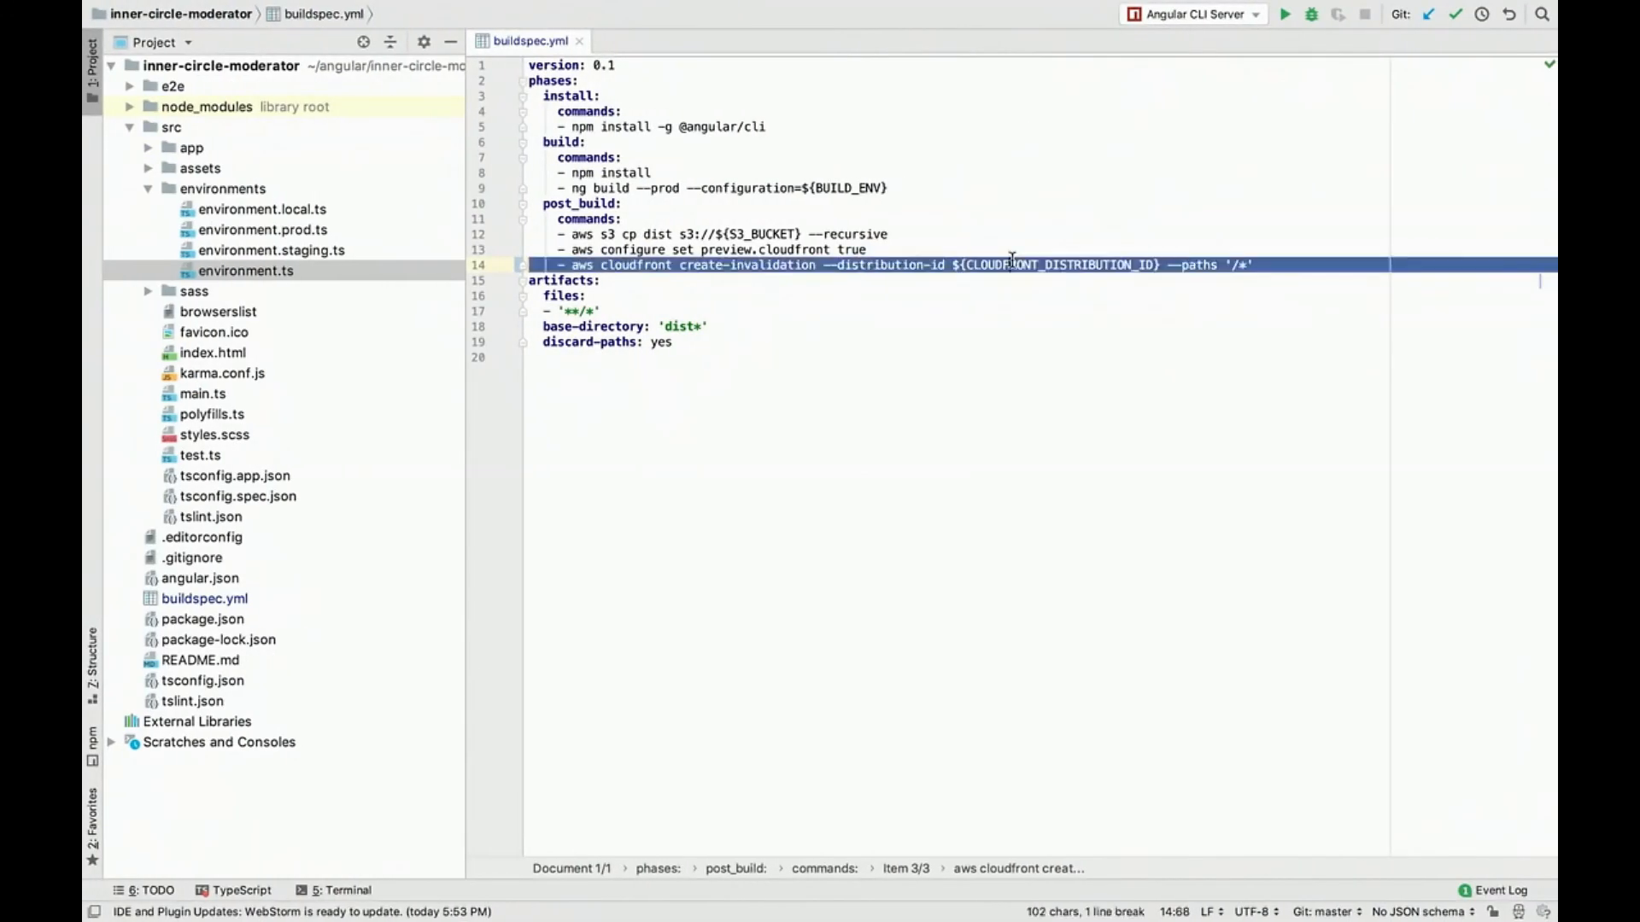
key("super+Tab")
key("super+Tab")
triple_click(980, 272)
left_click(981, 271)
triple_click(1028, 265)
left_click(1044, 272)
Step: Check the Git status in the terminal, stage all changes with git add -A, and check the status again
key("alt+F12")
type("git status")
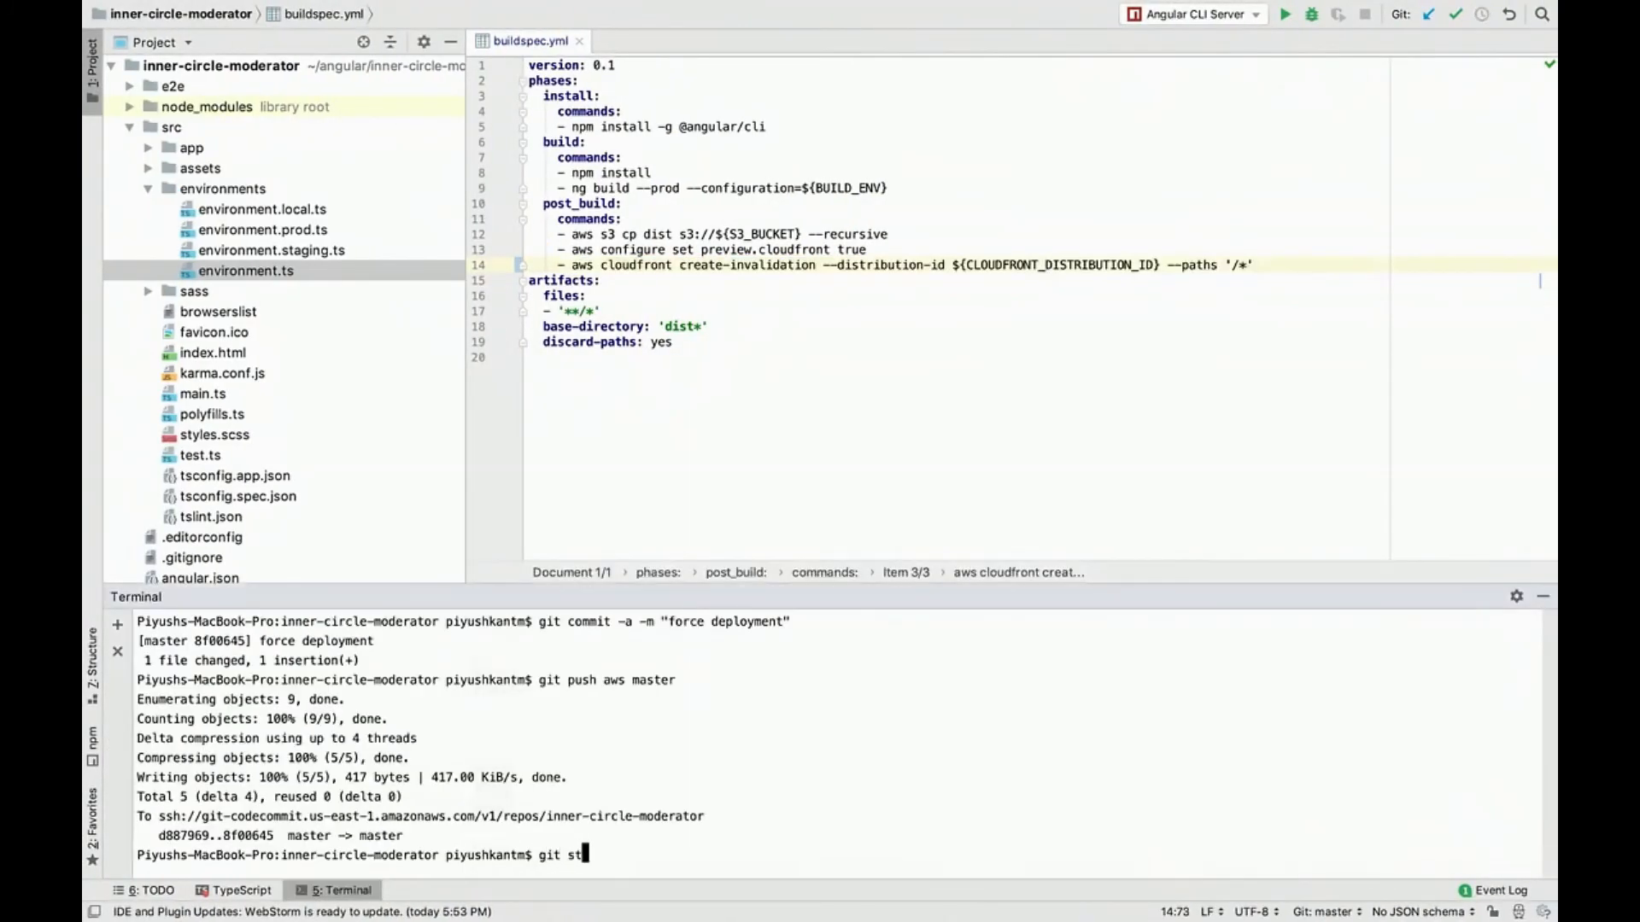
key("Return")
type("git add -A")
key("Return")
type("git statis")
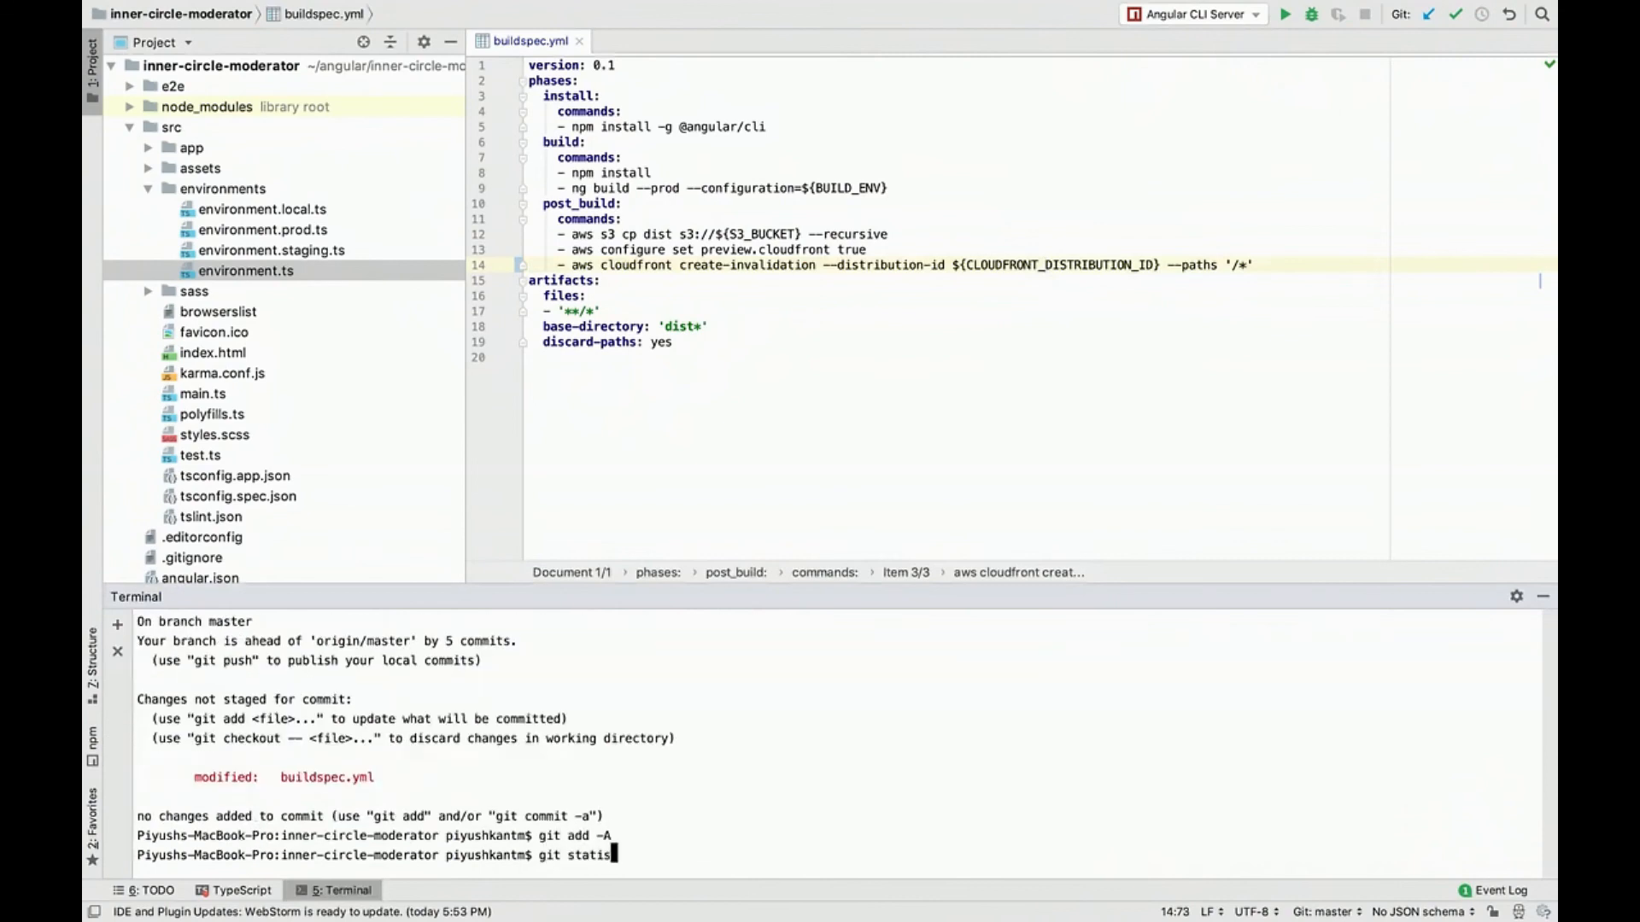
key("Return")
key("Up")
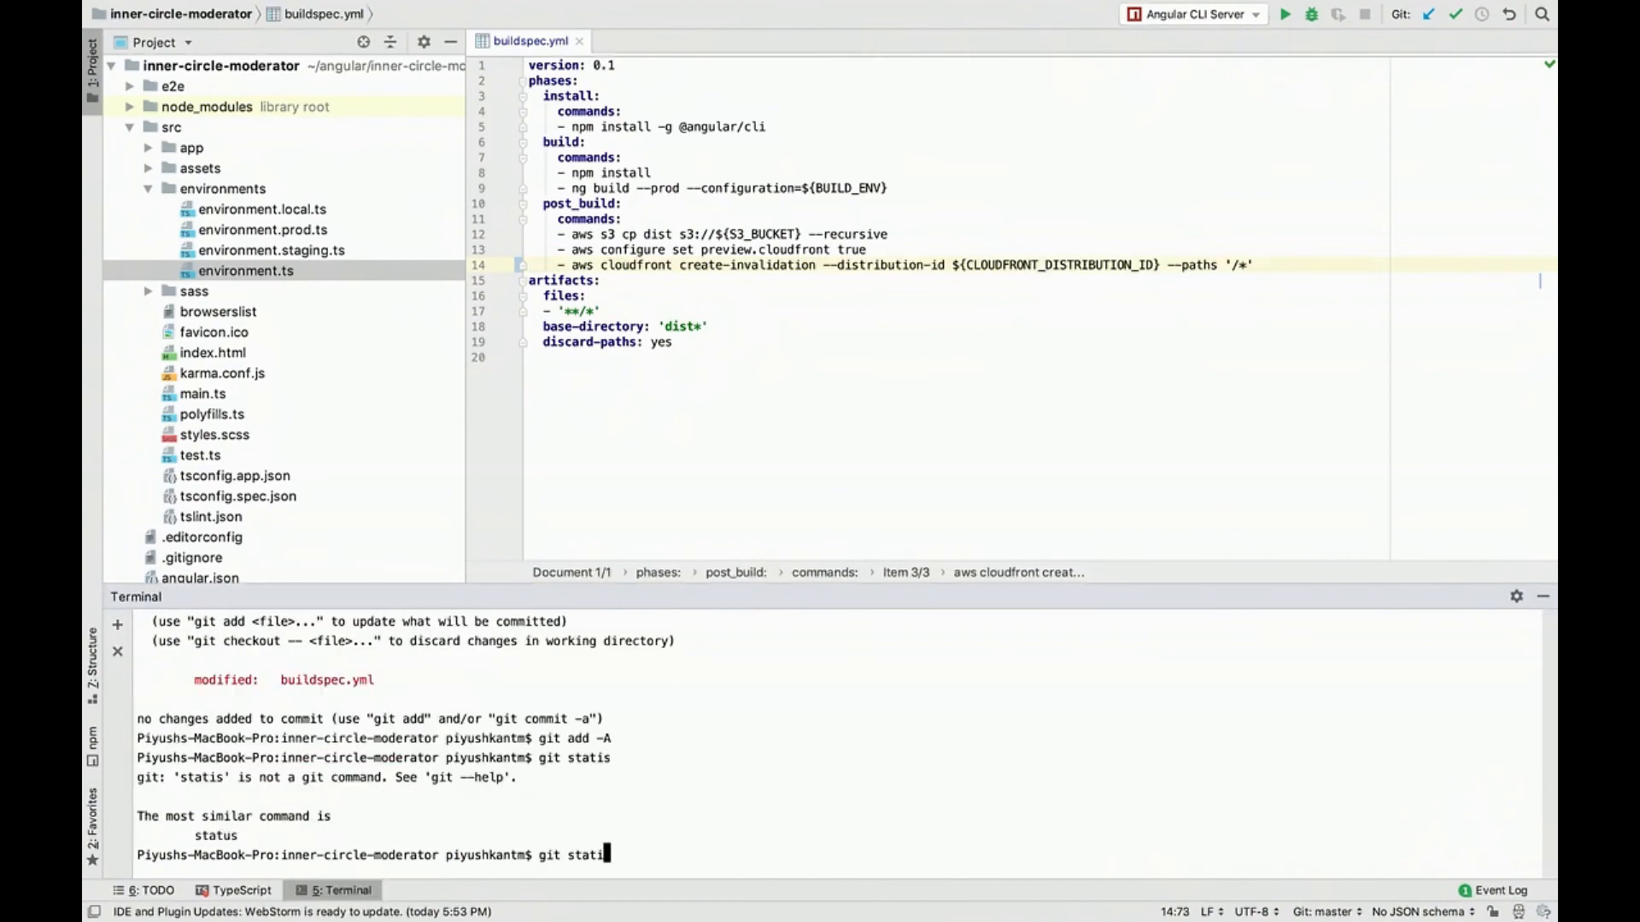
key("Return")
Step: Commit the staged buildspec.yml change with a message beginning "added cloudfront" and push it to aws master
type("git")
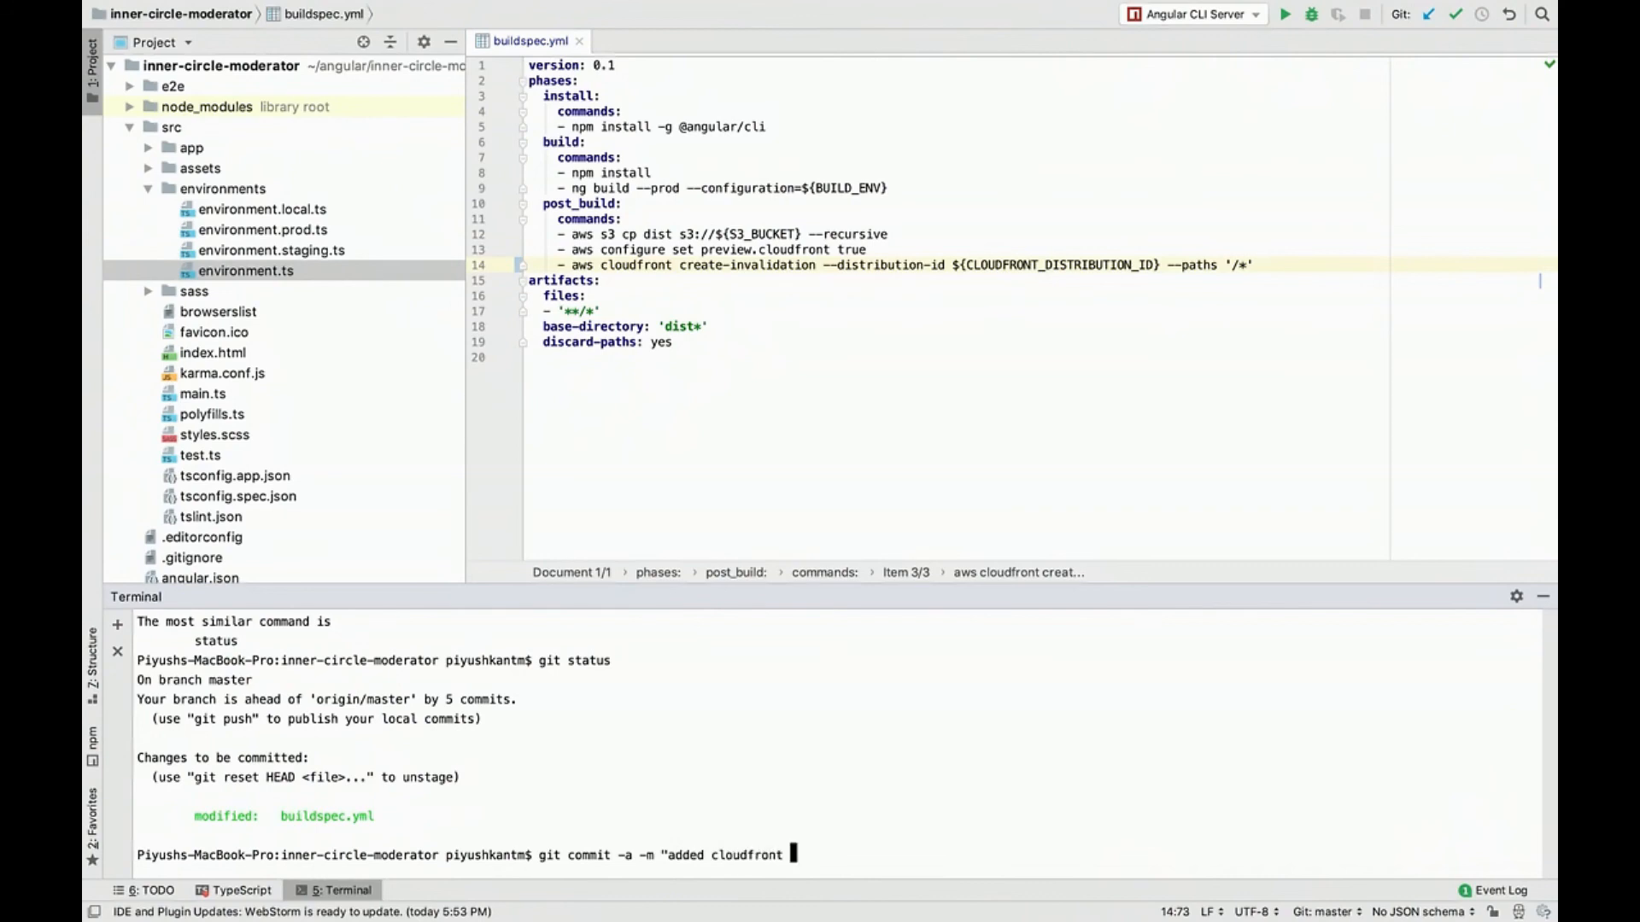
type("ion\"")
key("Return")
type("git push aws master")
key("Return")
Step: Push the commits to origin master from a second terminal session and hide the terminal
key("super+t")
type("git push ")
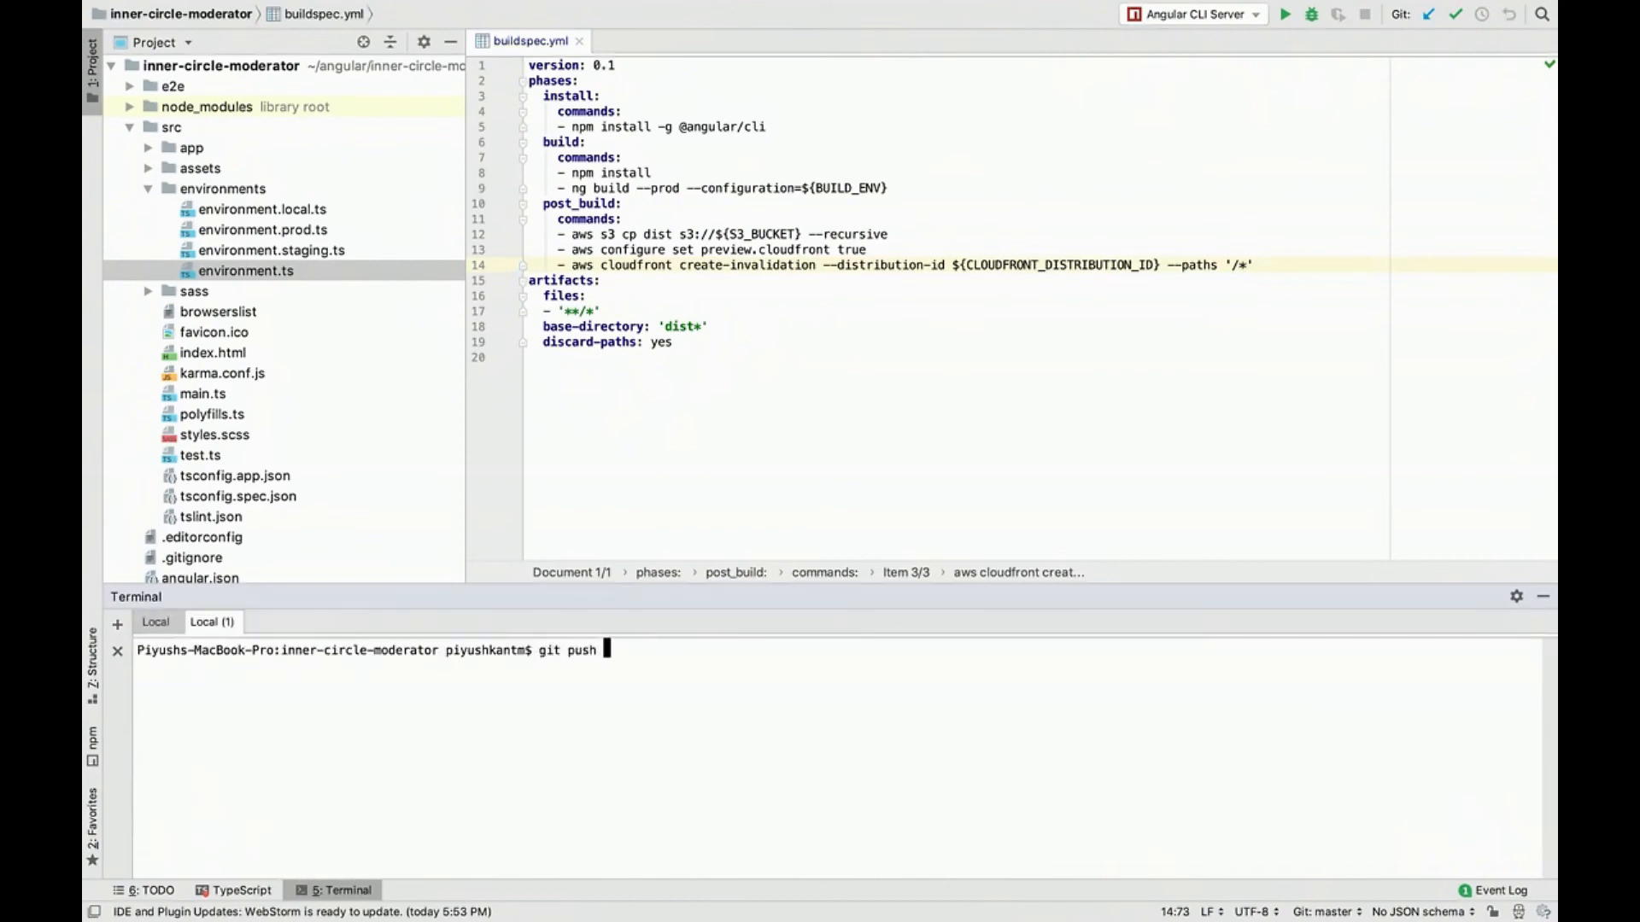
type("origin ma")
key("alt+F12")
Step: Switch to Chrome and check the deployment status of the mod-ic.raraapp.com distribution in the CloudFront distributions list
key("ctrl+Left")
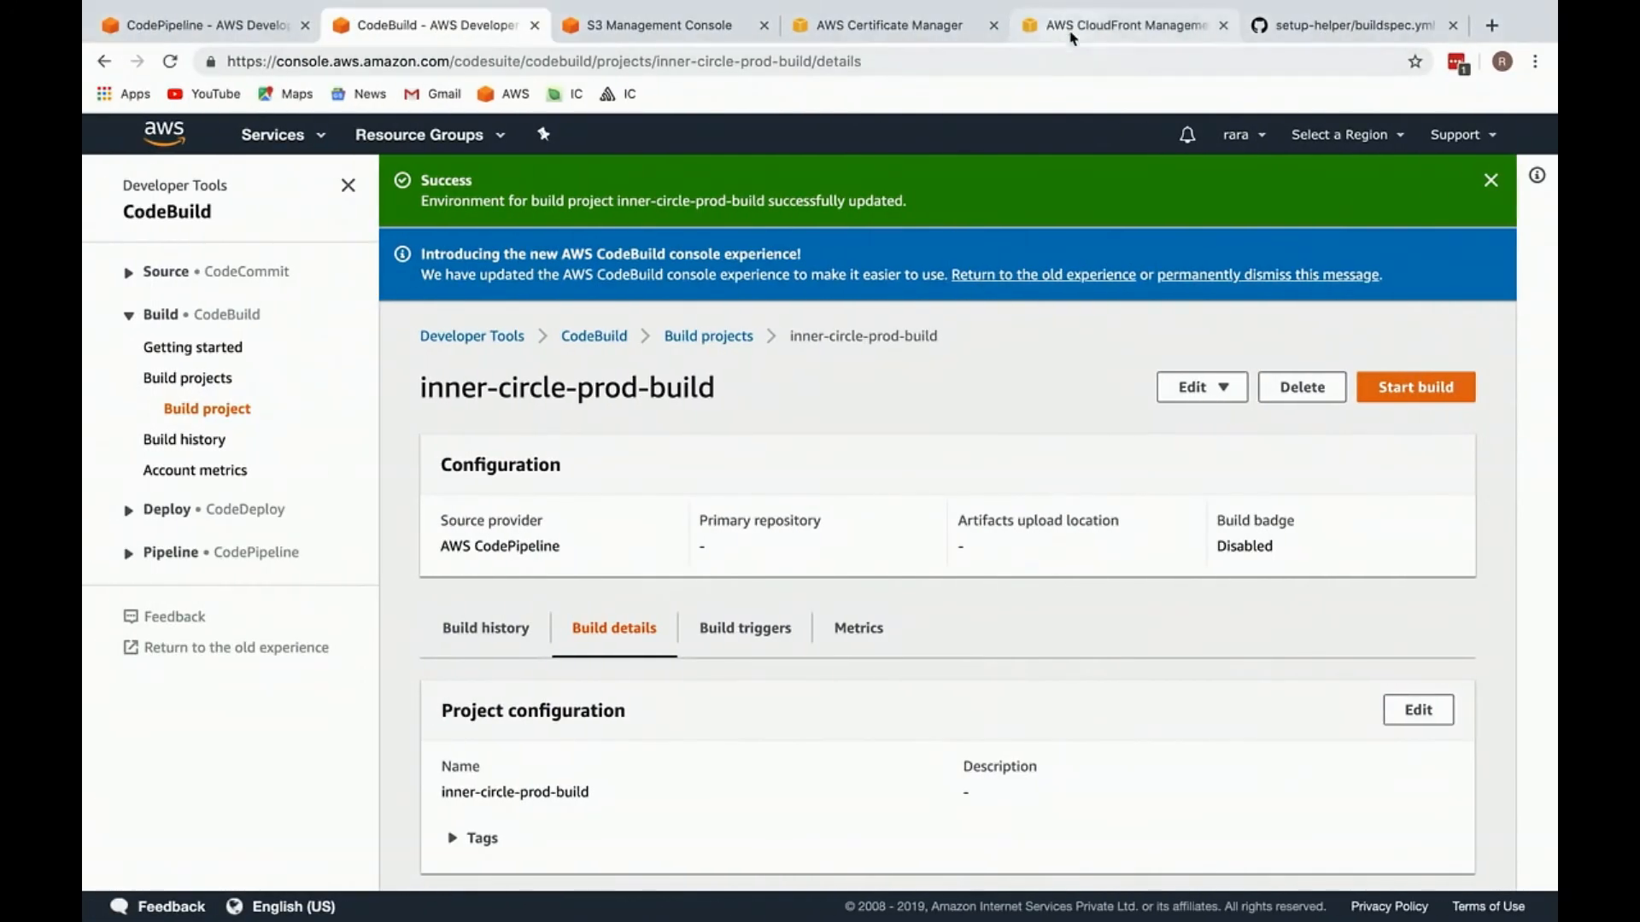
left_click(1059, 36)
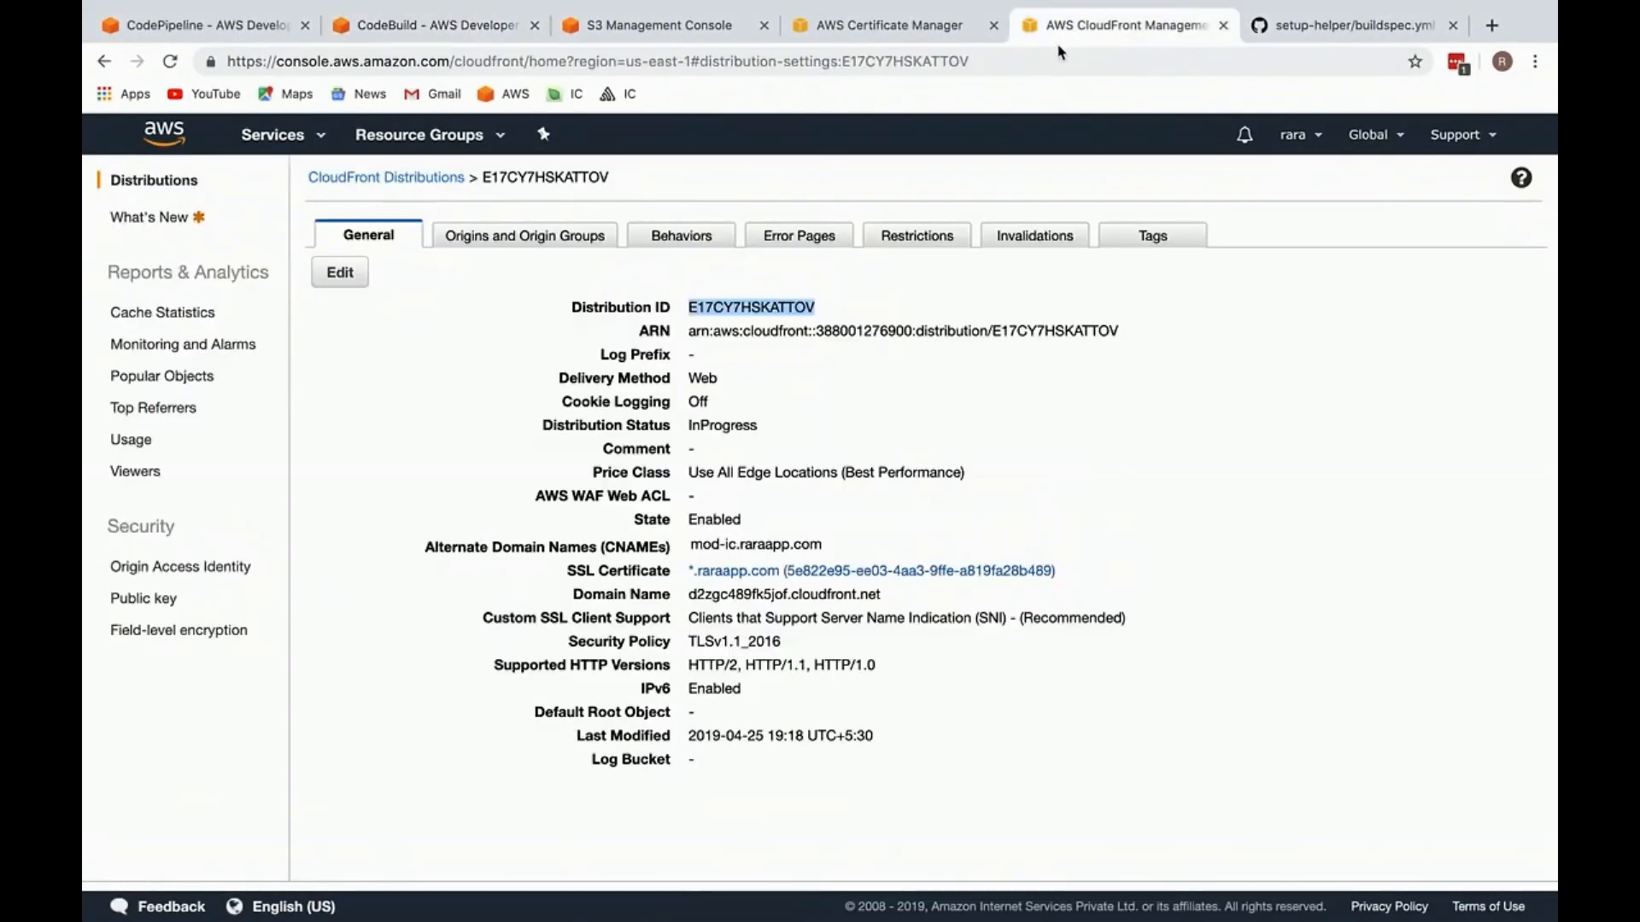
left_click(350, 177)
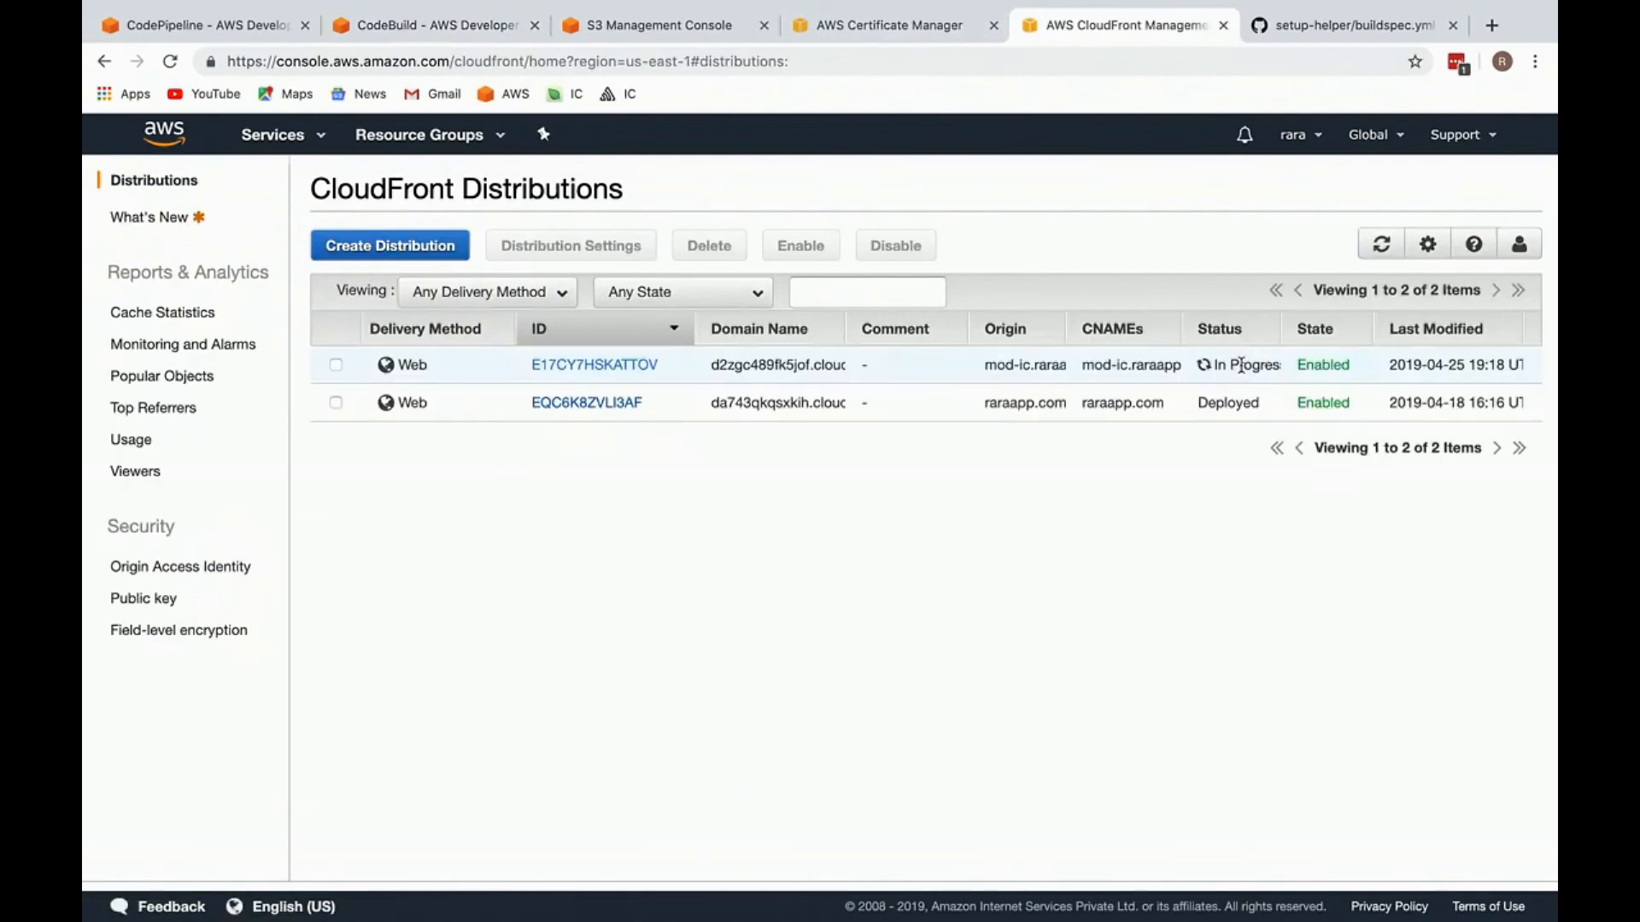
left_click(906, 28)
left_click(1067, 29)
Step: Copy the mod-ic.raraapp.com CNAME from the distribution and open that address in a new incognito window
triple_click(1106, 365)
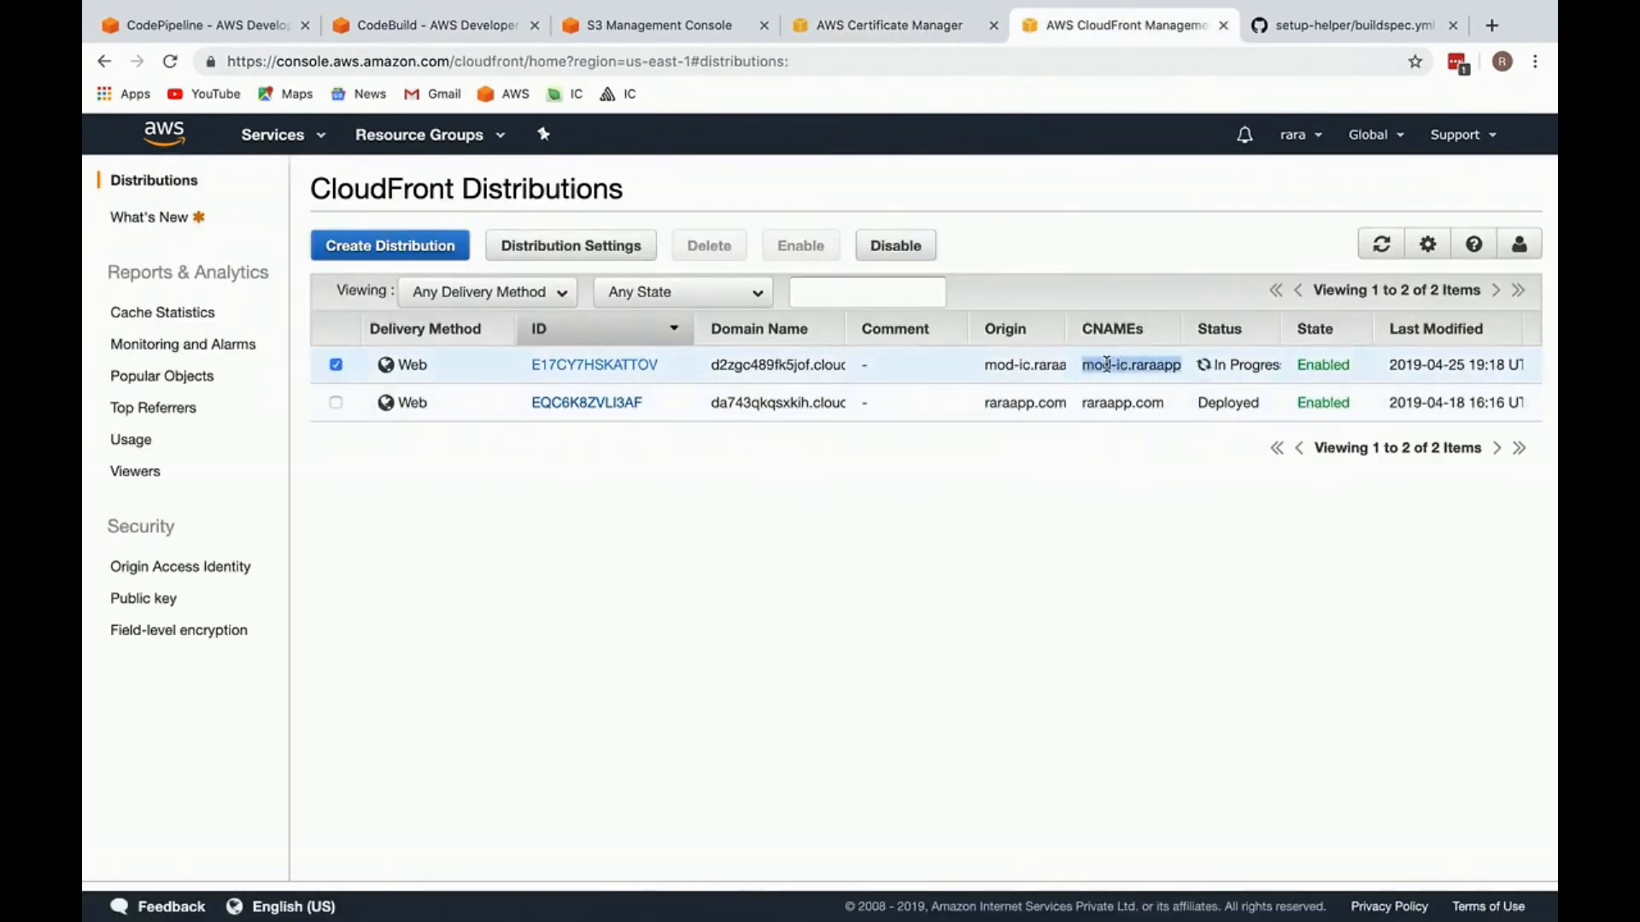
key("ctrl+shift+n")
type("mod-ic.raraapp.com")
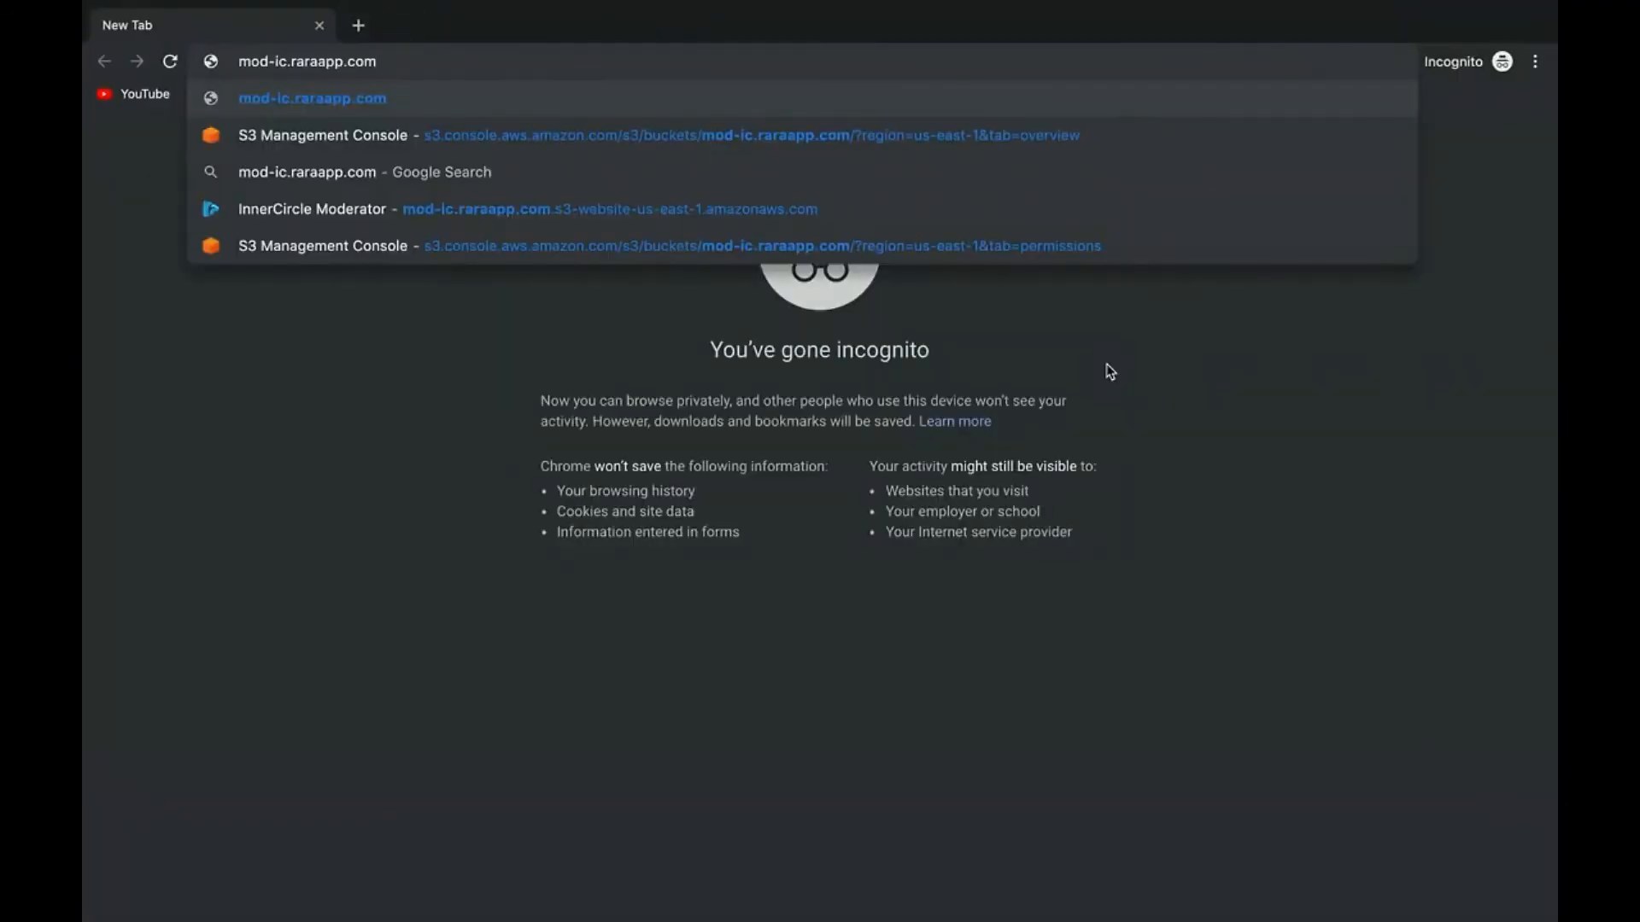
key("Return")
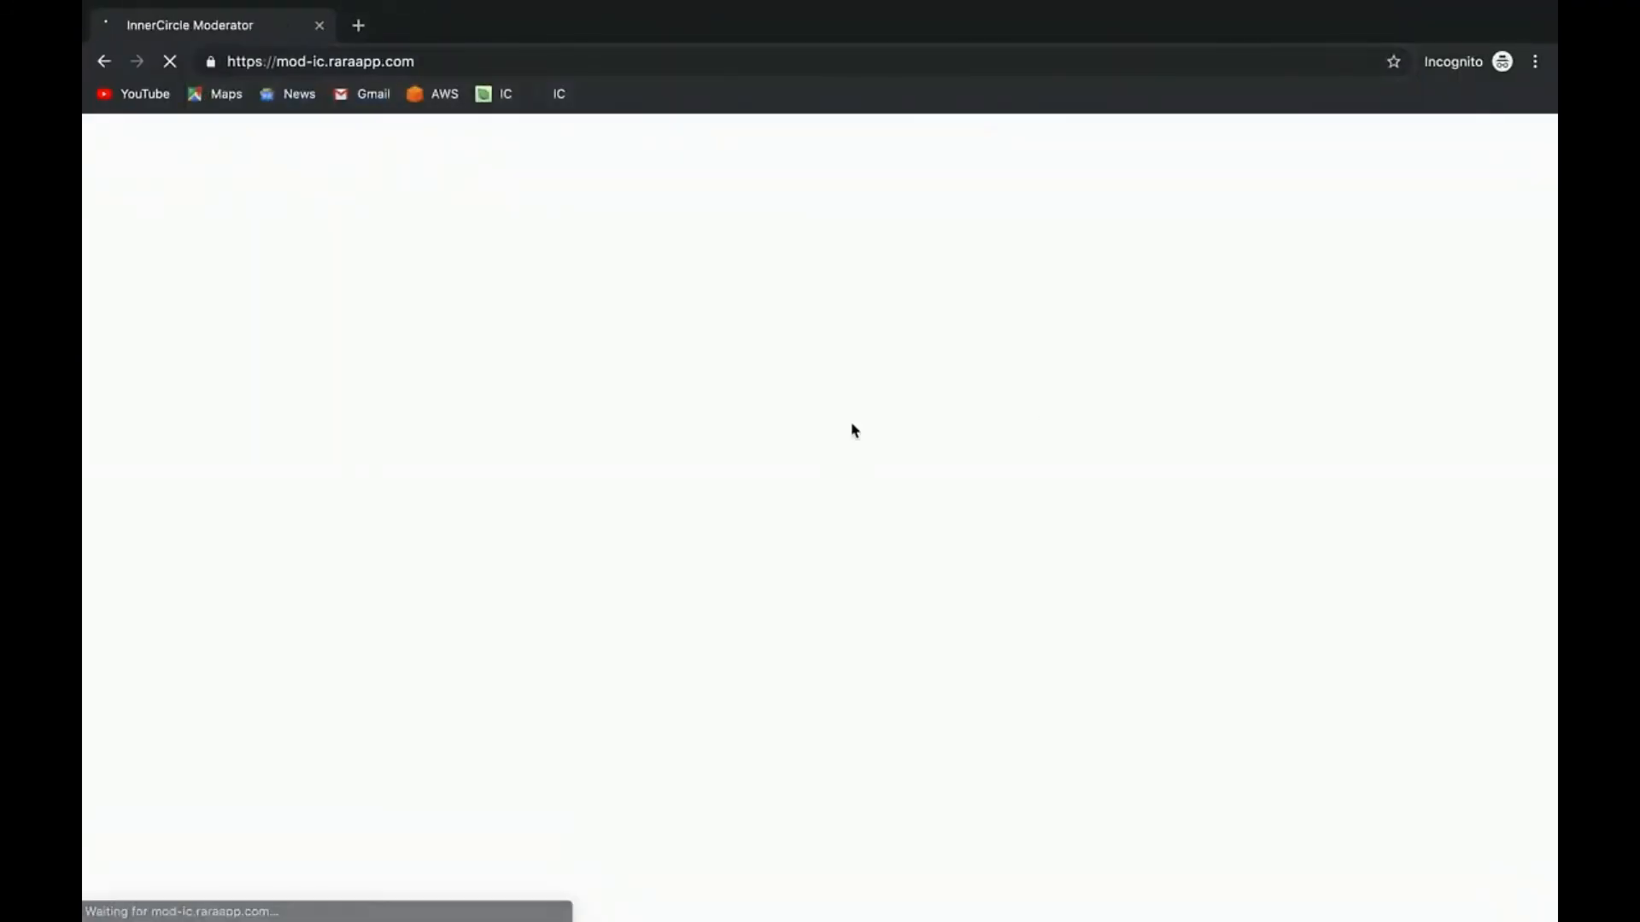
Step: Examine the HTTPS address and the redirect_url parameter of the page loaded in the incognito window
double_click(243, 60)
triple_click(244, 60)
left_click(515, 335)
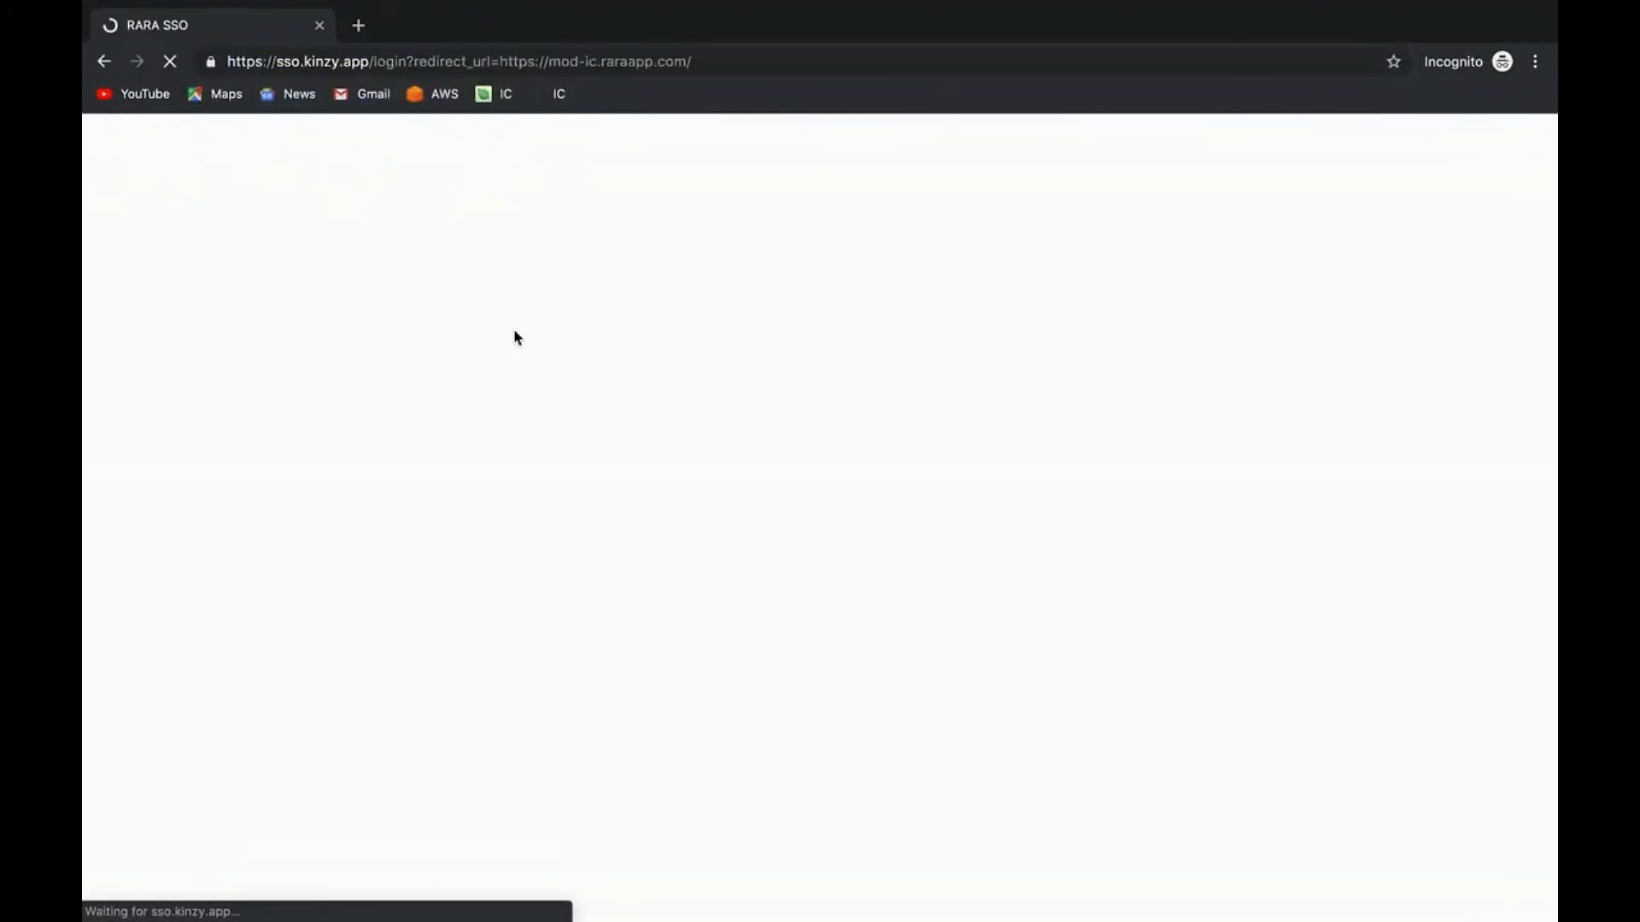
left_click(310, 61)
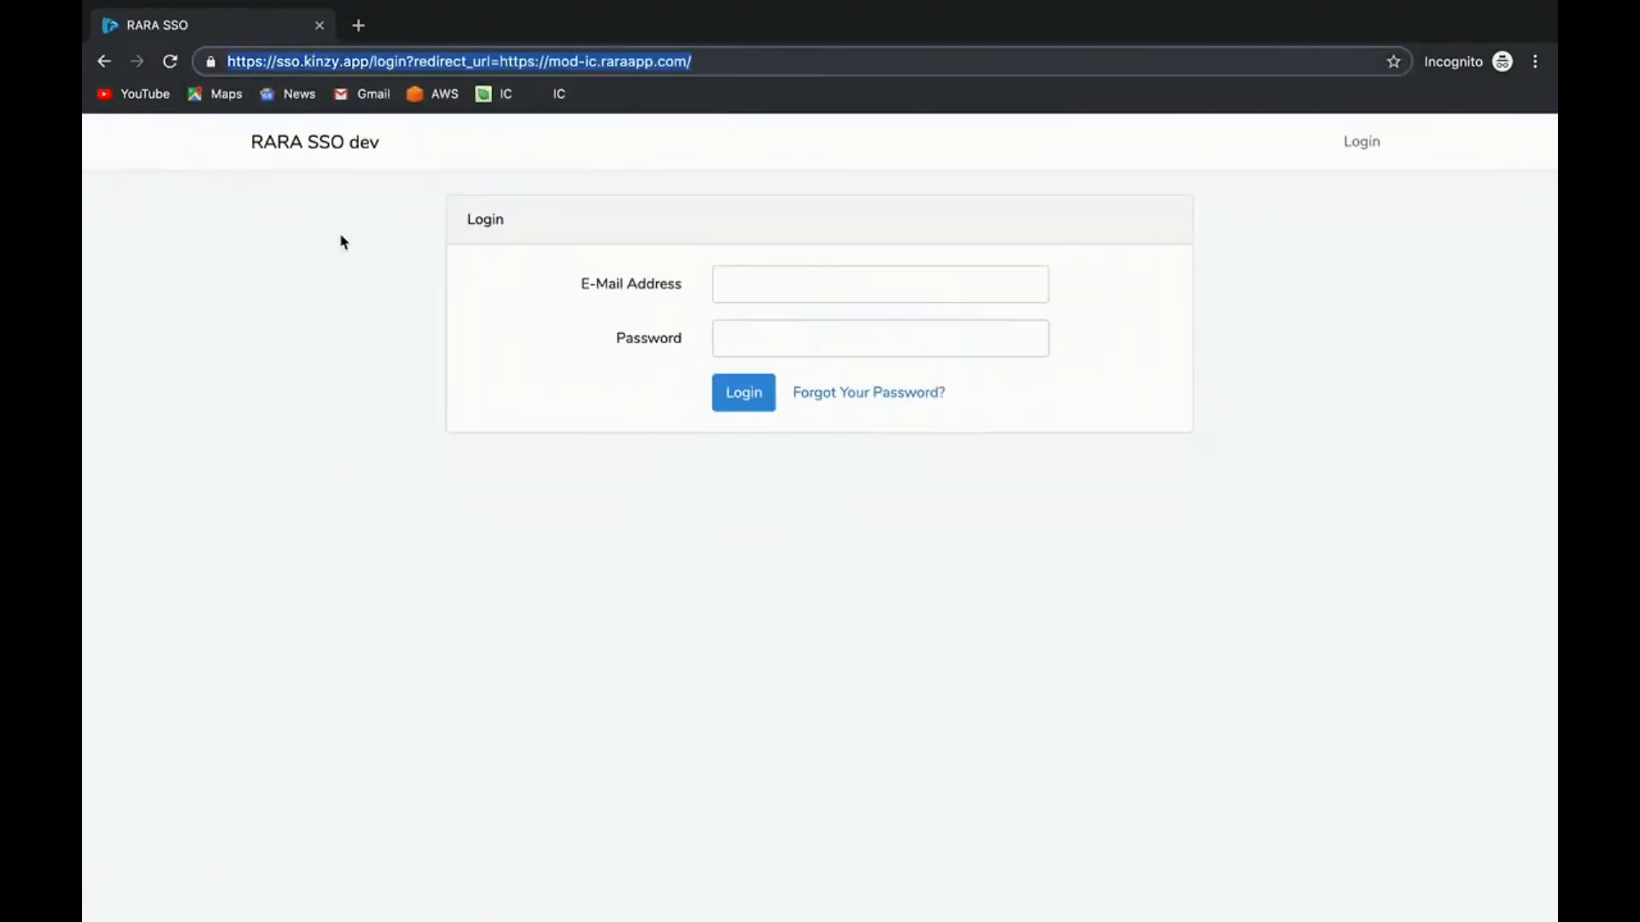
left_click(342, 242)
double_click(495, 56)
left_click(535, 350)
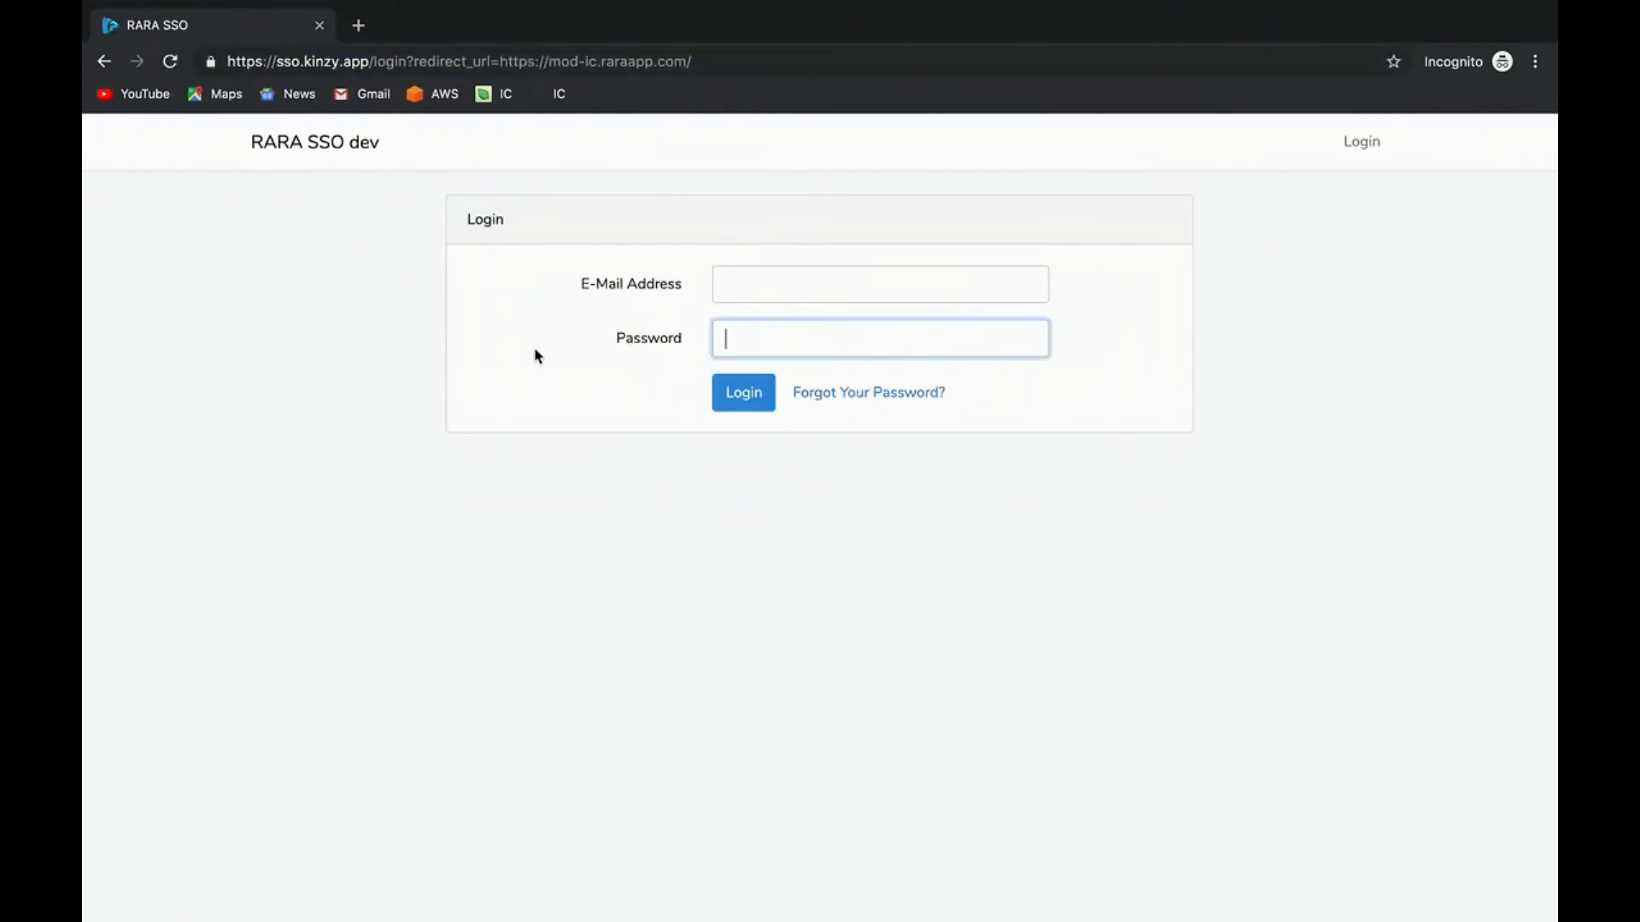
left_click_drag(497, 68, 714, 80)
key("super+c")
key("super+a")
key("super+v")
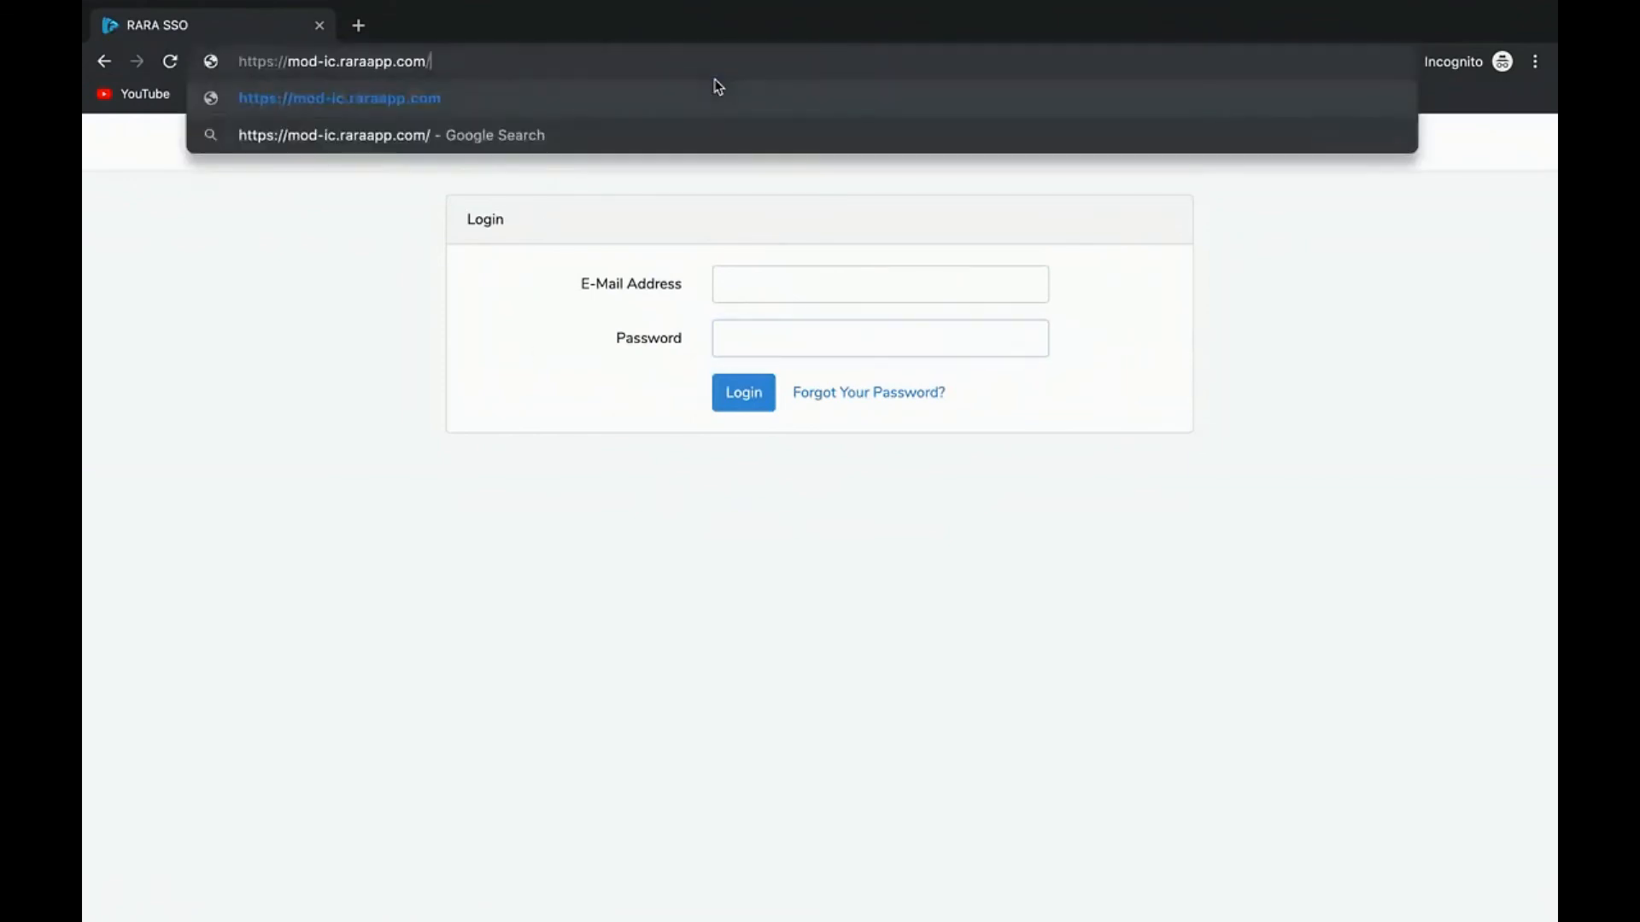
key("Return")
key("ctrl+Left")
left_click(908, 566)
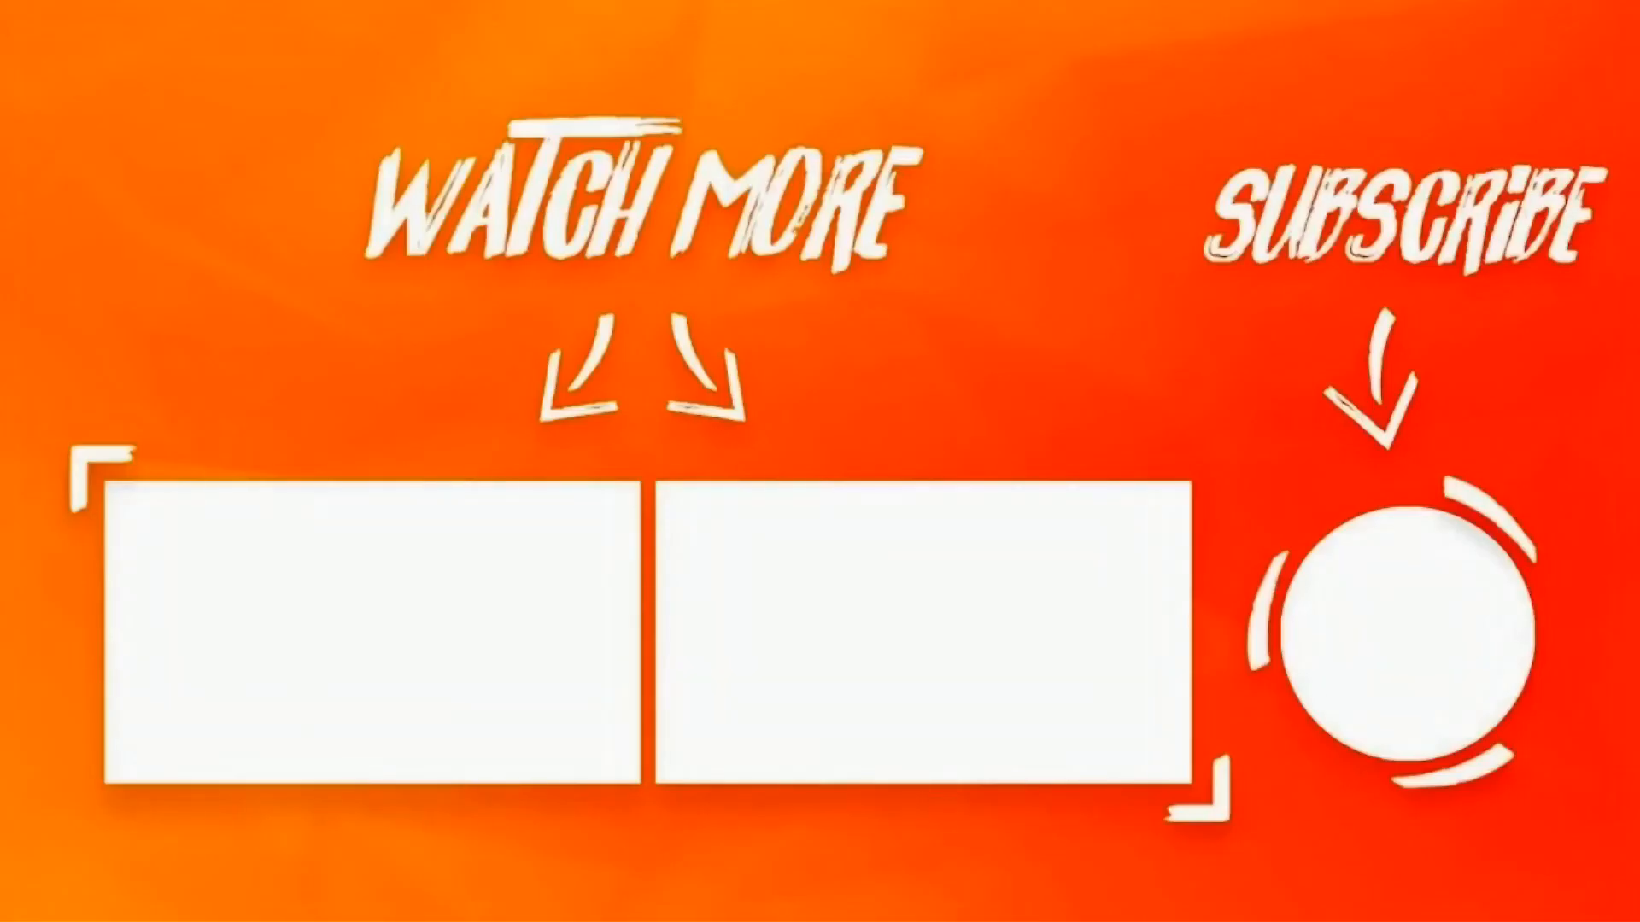